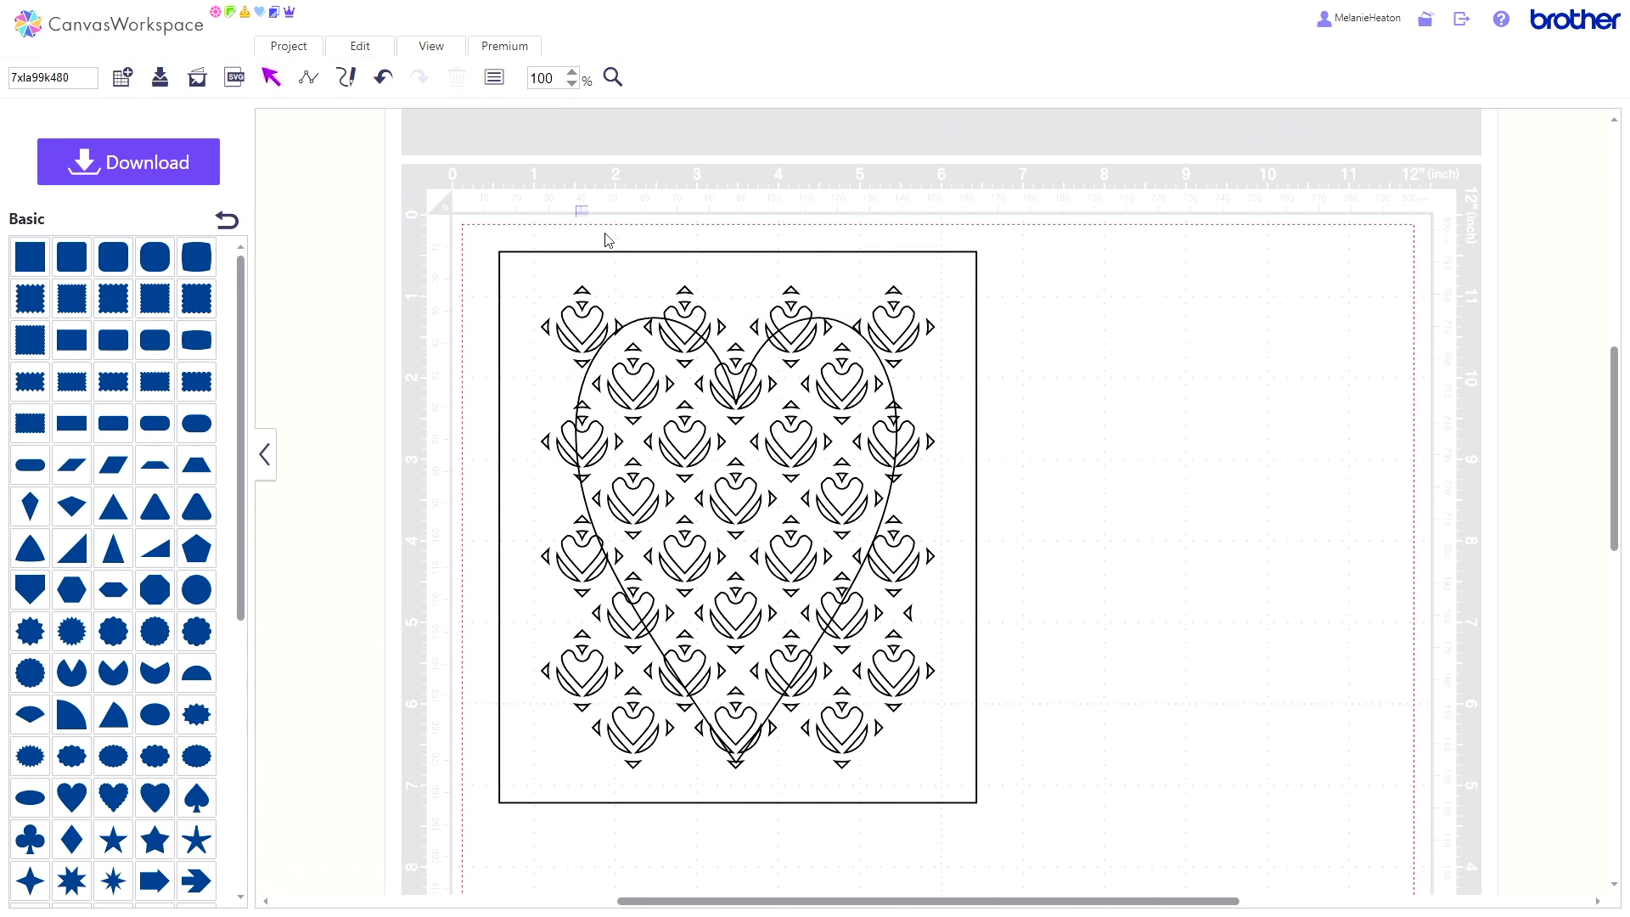
Align the large heart outline and the patterned rectangular panel on their horizontal centres and nudge both slightly left.
drag(575, 202, 718, 478)
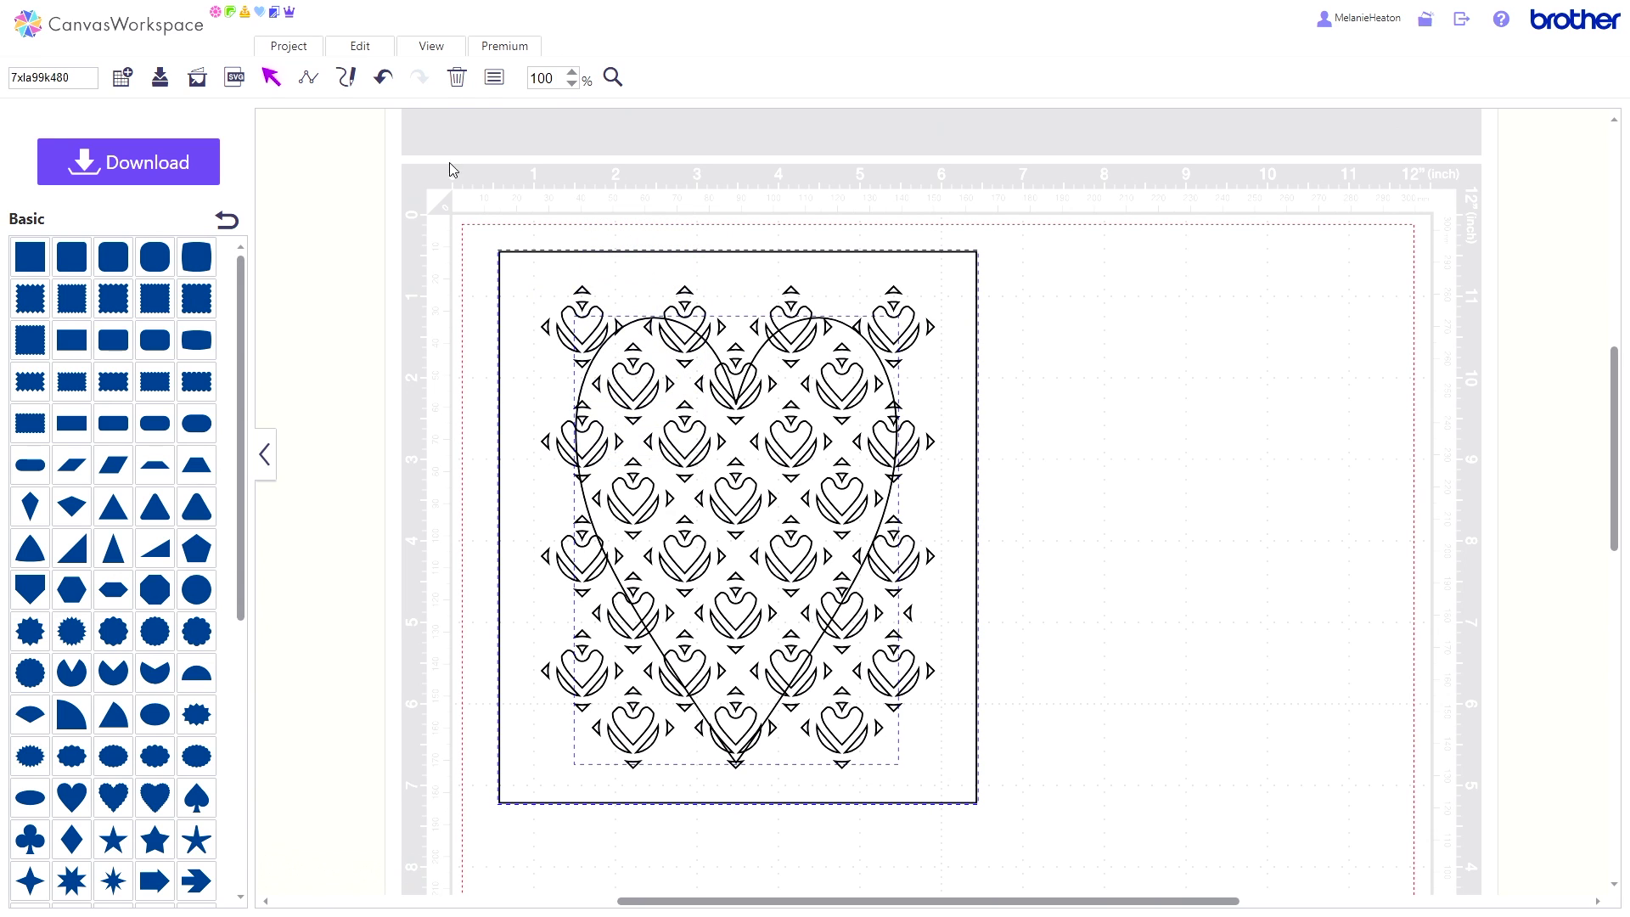
click(371, 53)
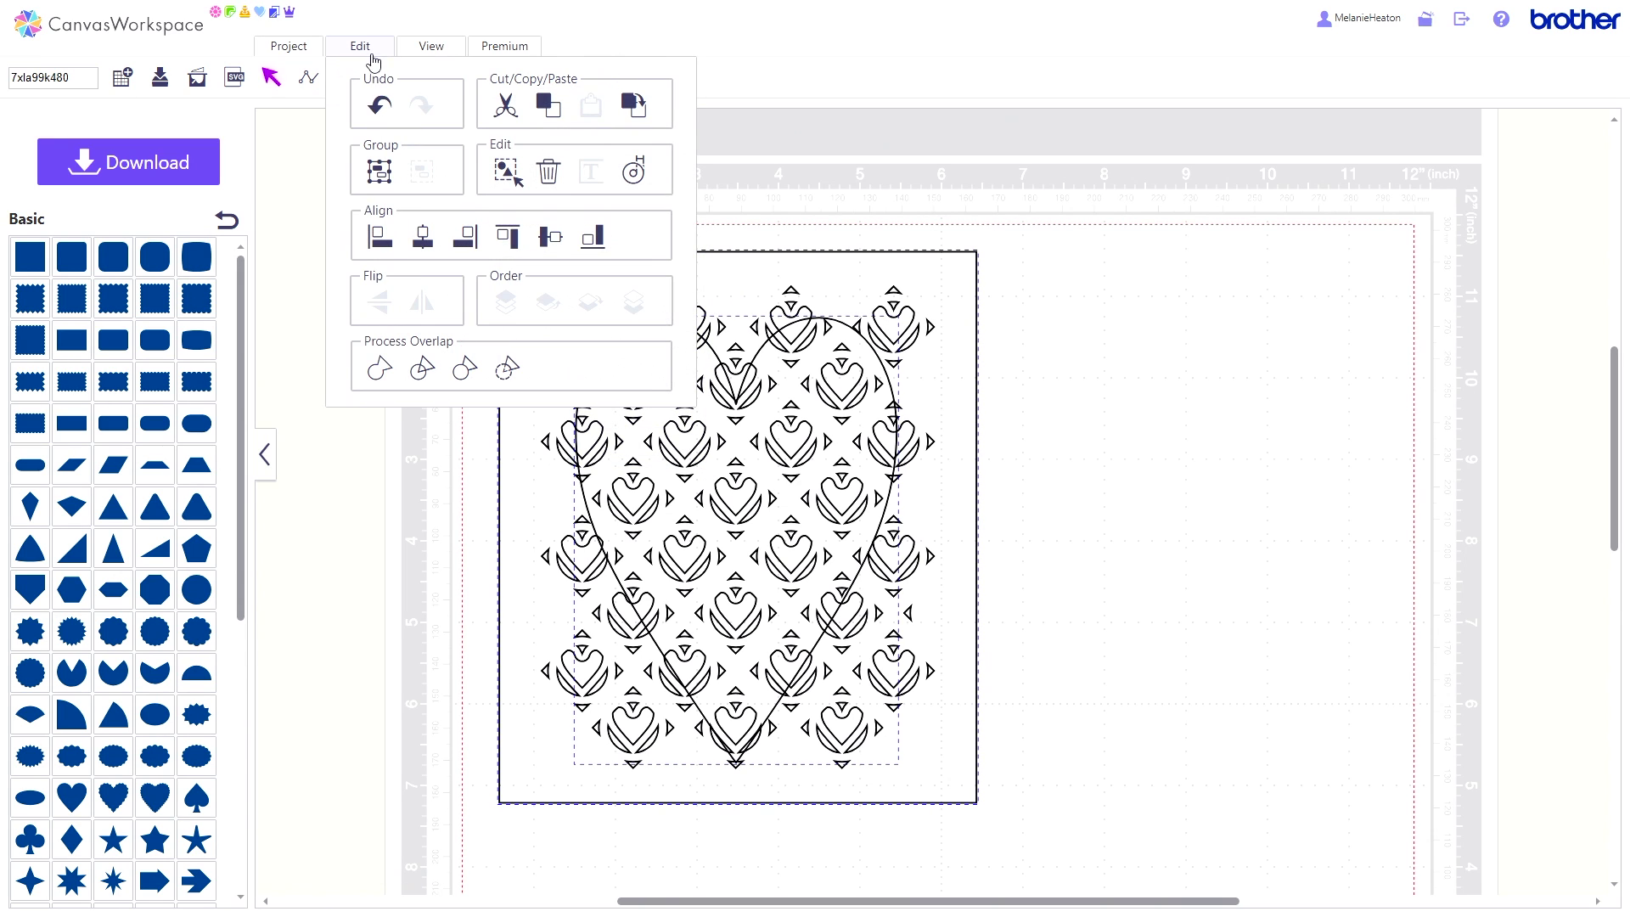
click(423, 246)
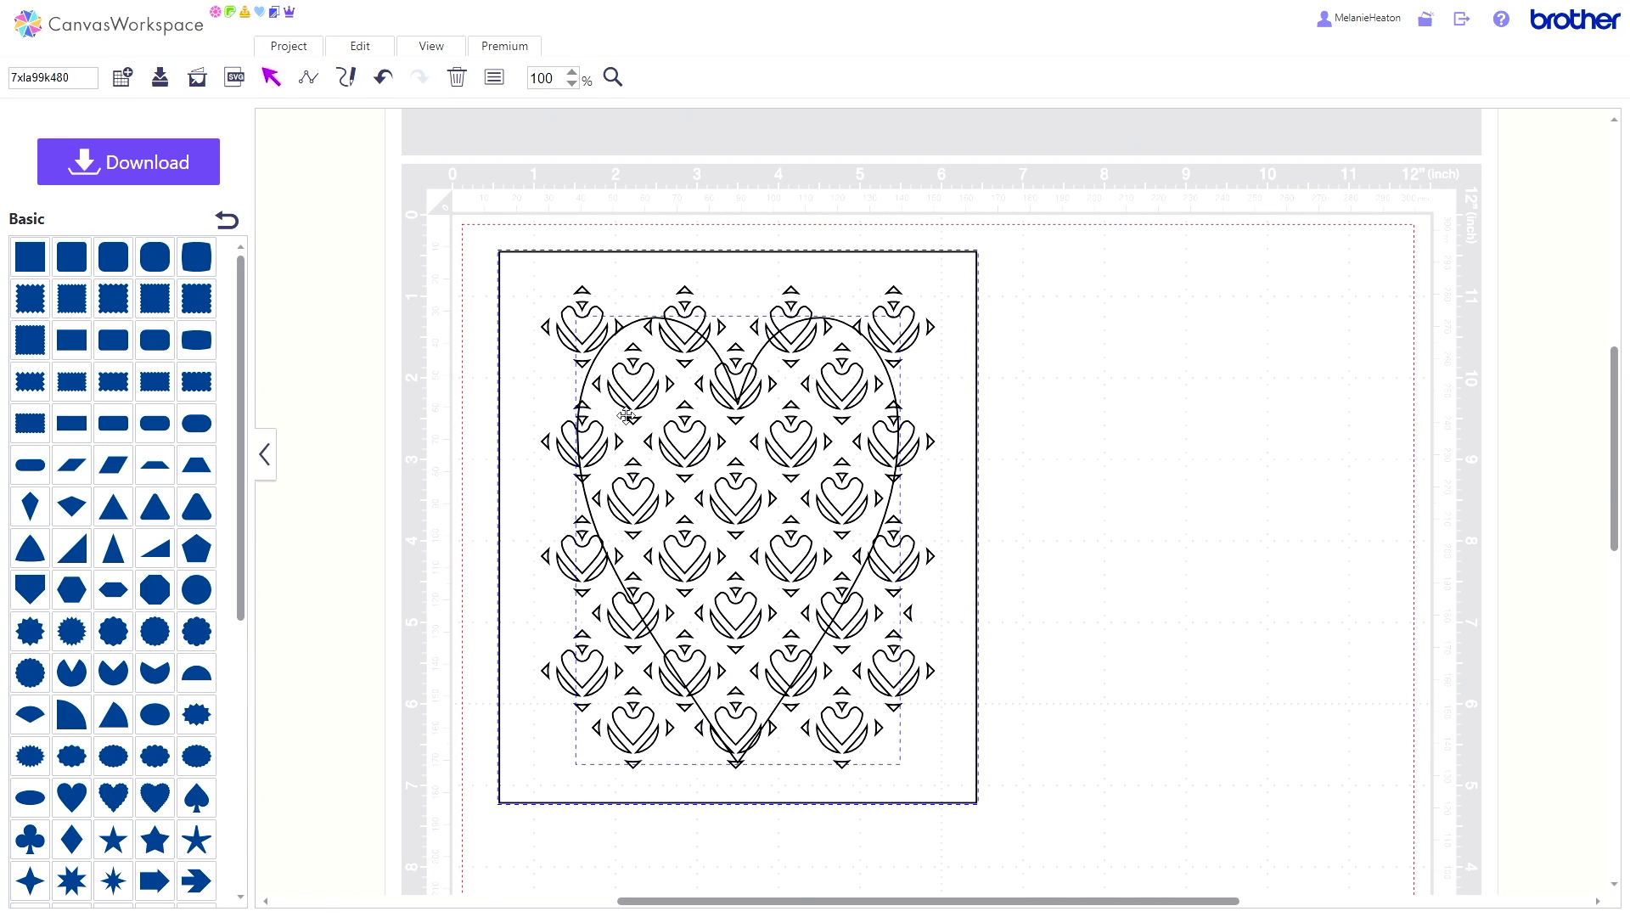
key(Left)
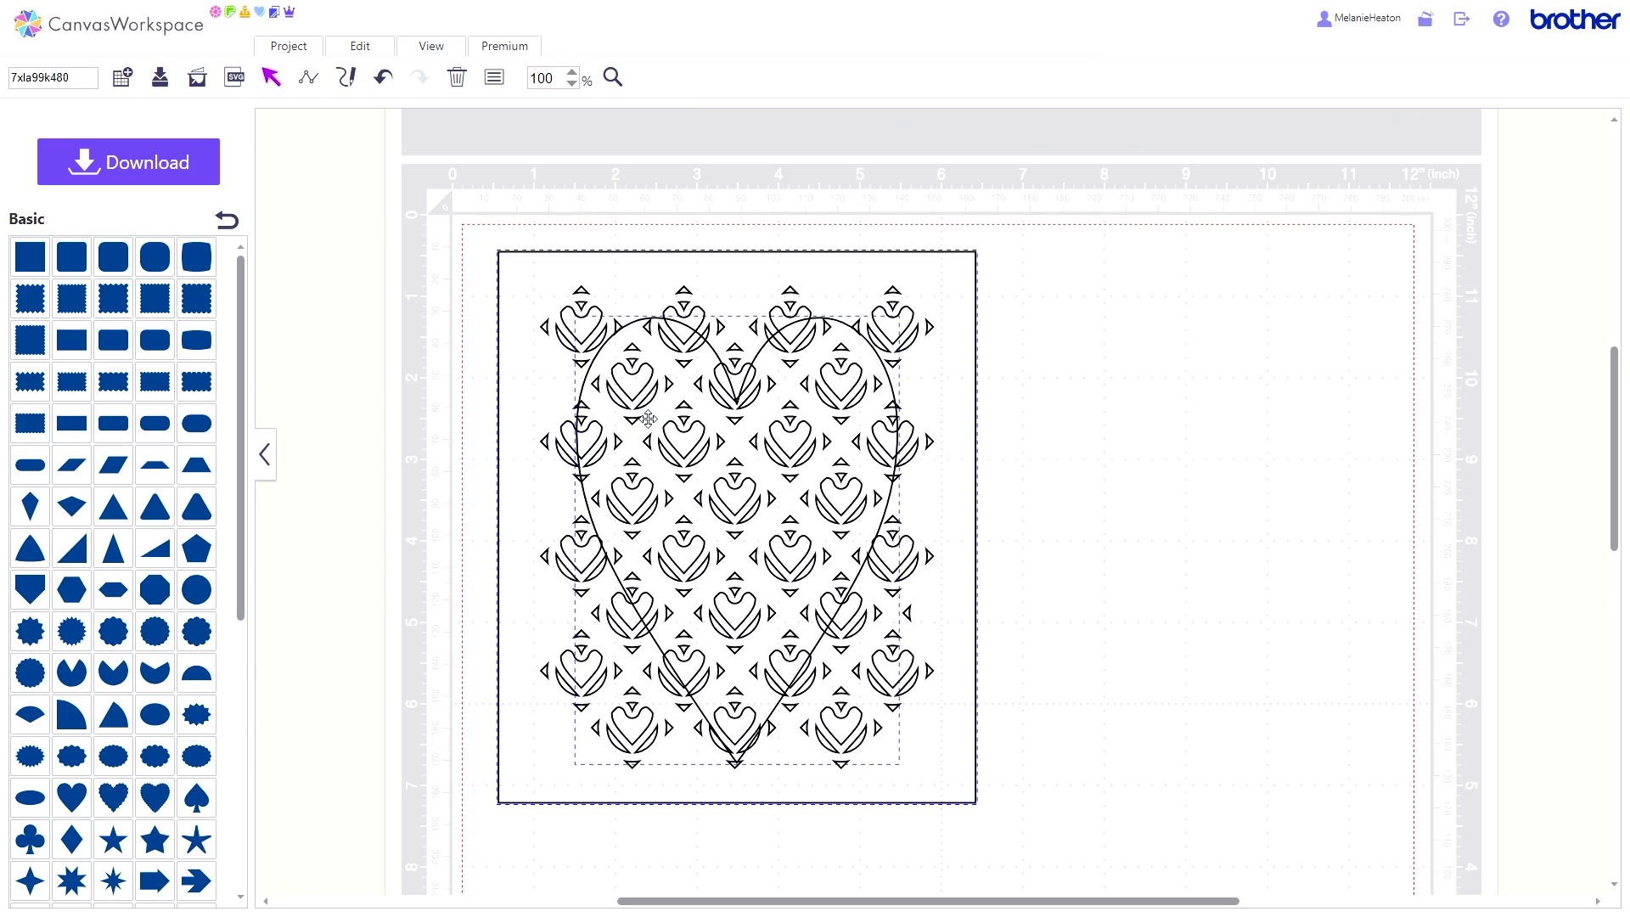
Nudge only the large heart outline slightly left to fine-tune its position over the panel's pattern.
click(1056, 441)
click(789, 439)
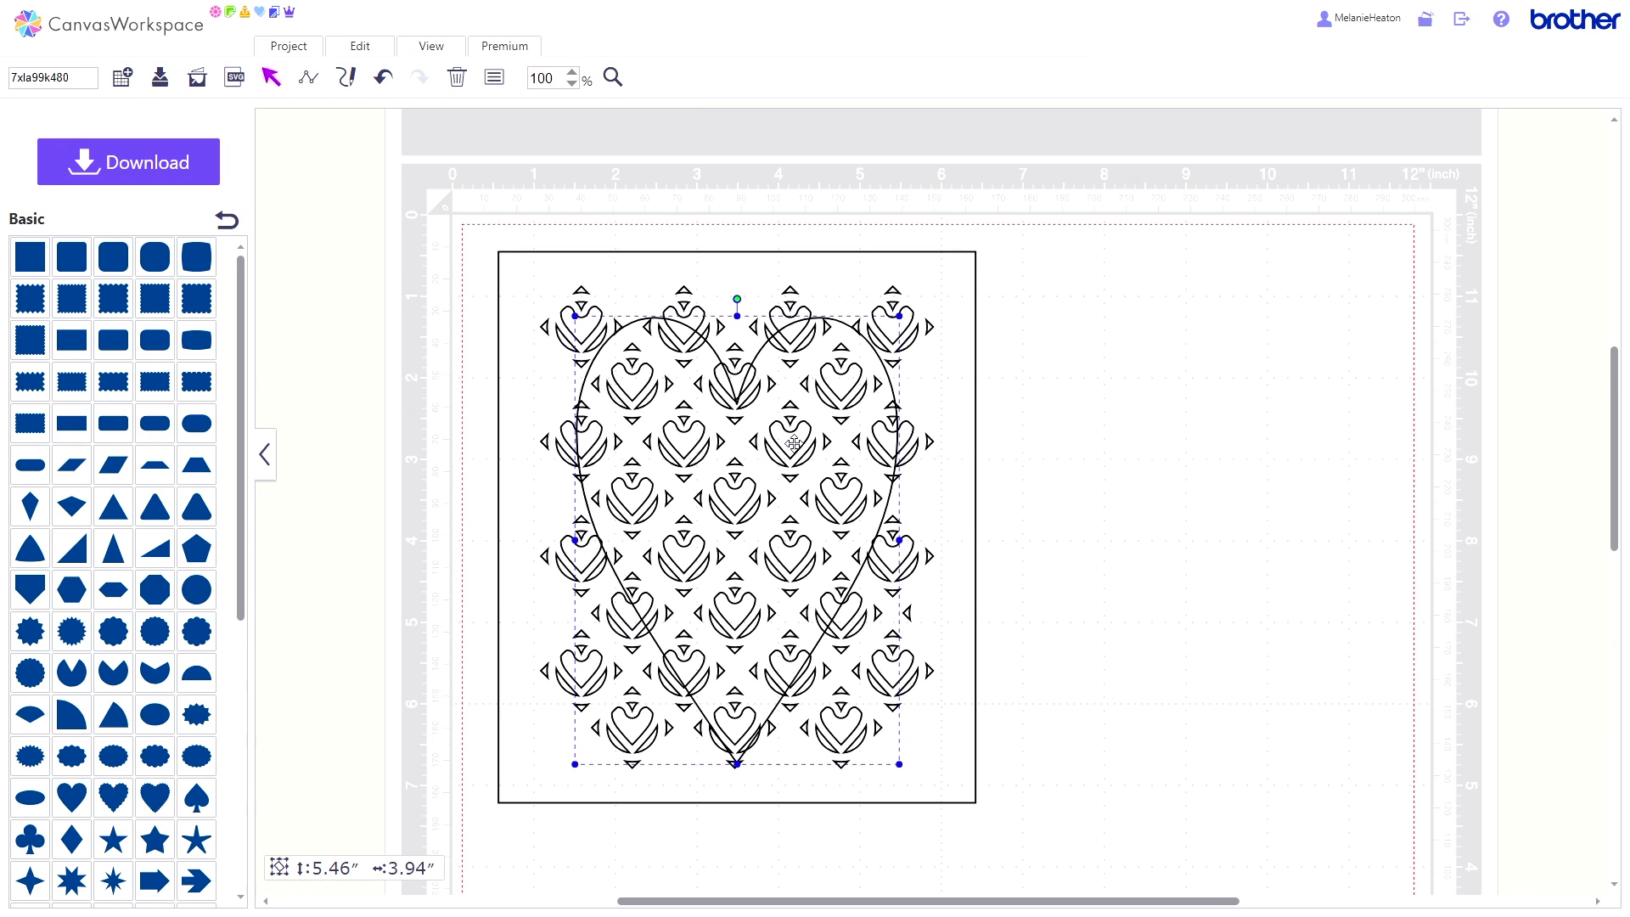
key(Left)
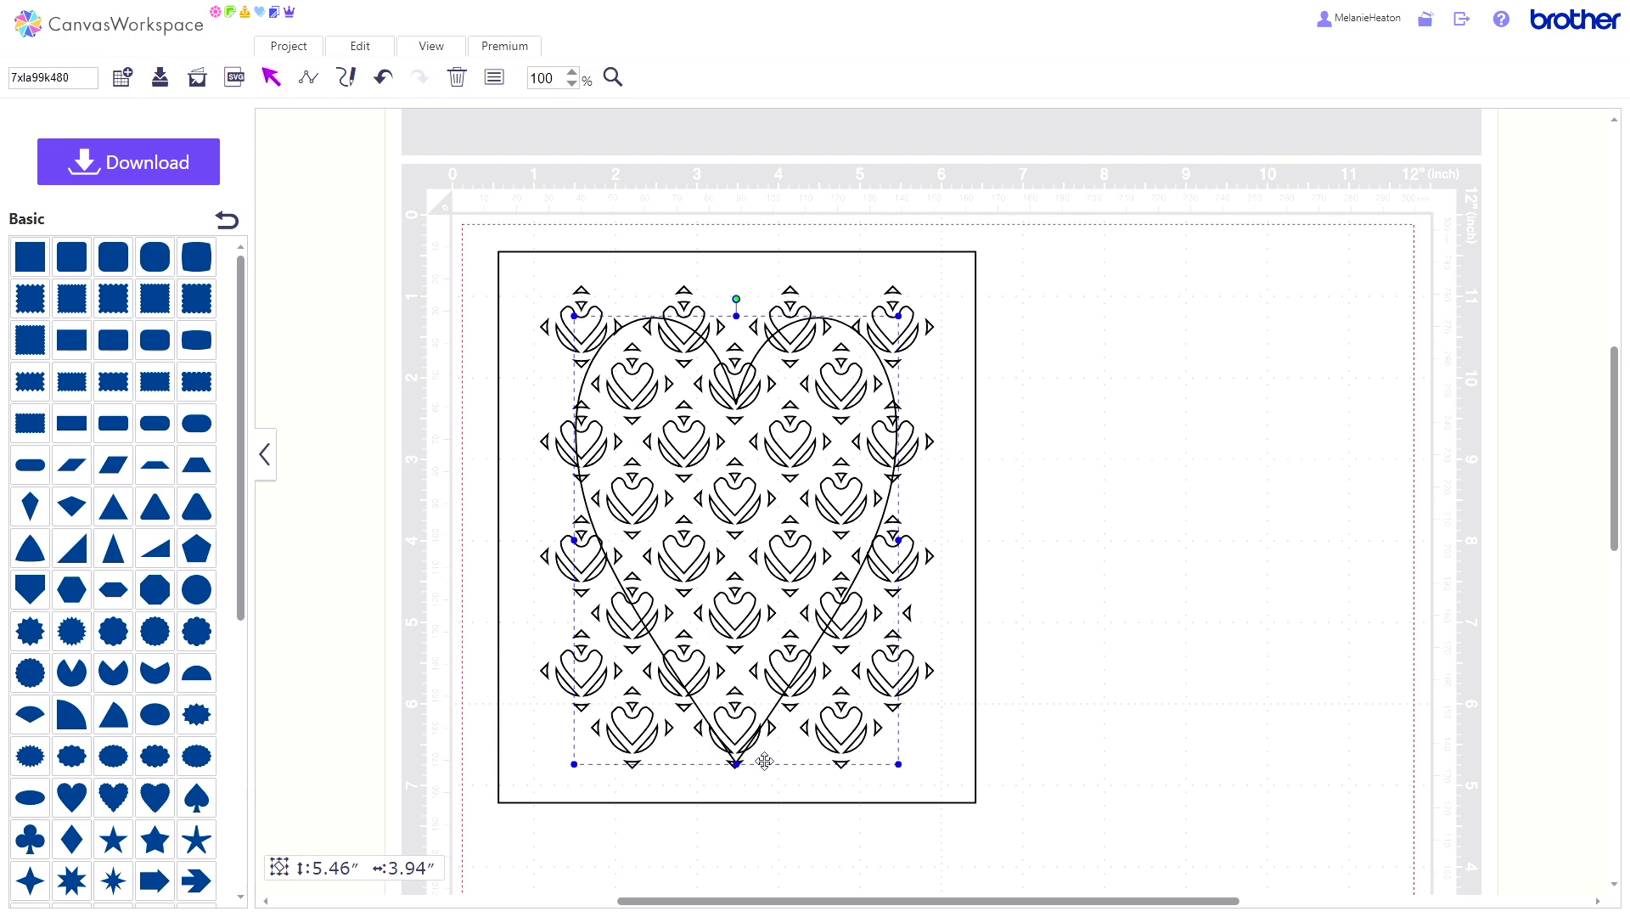
key(Left)
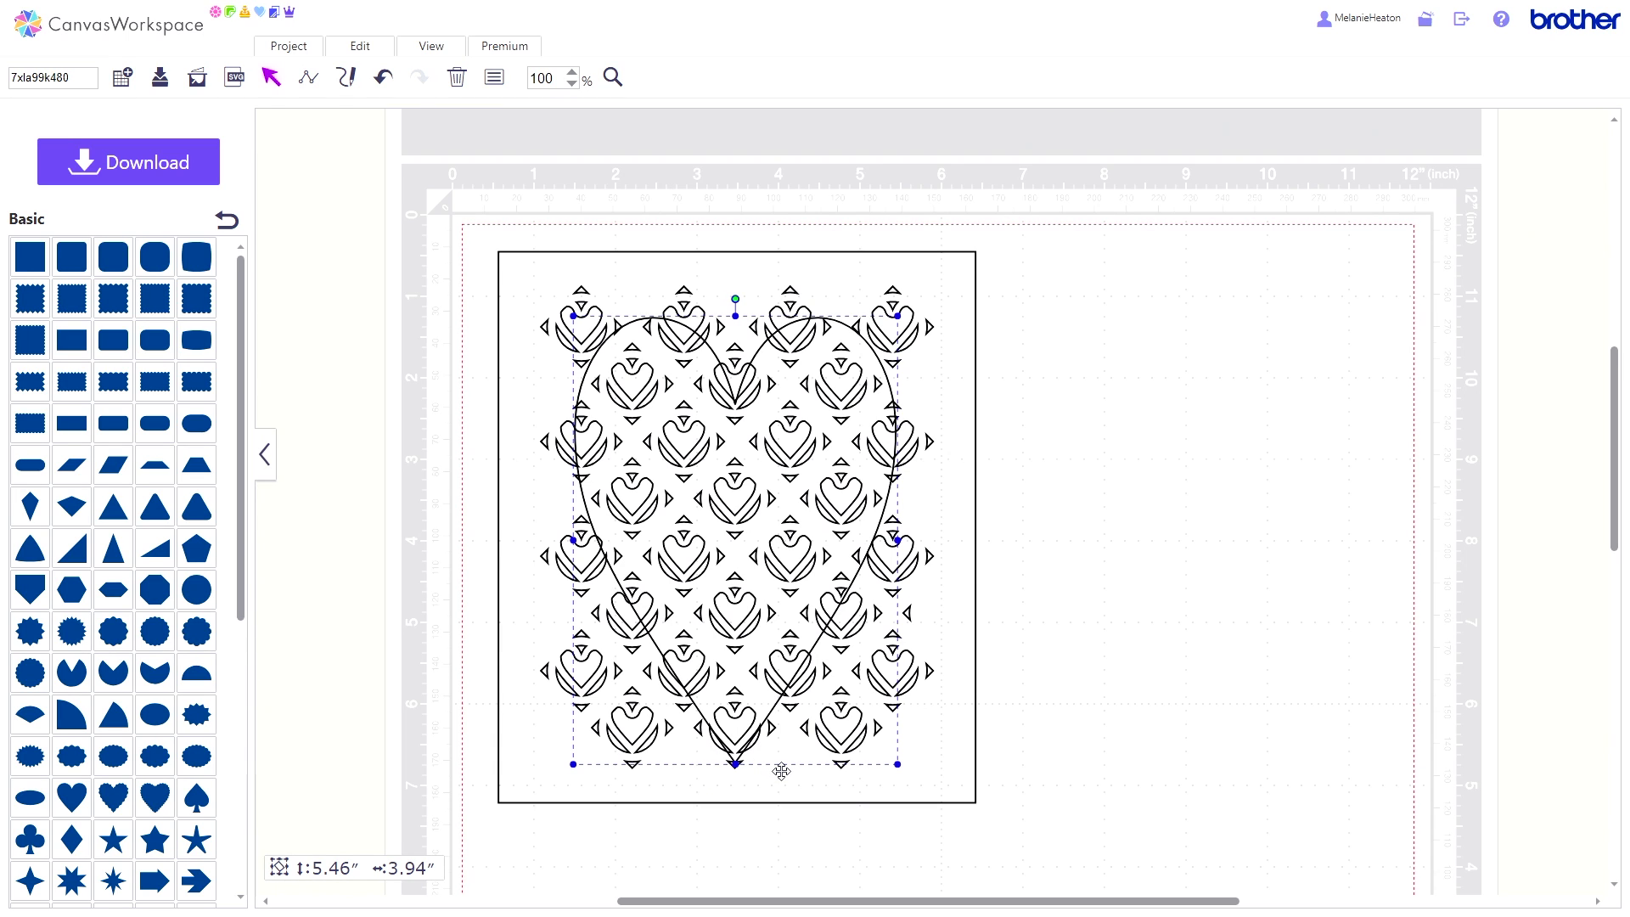
key(Left)
key(Right)
Send the large heart outline to the back, behind the patterned panel.
click(1176, 407)
click(701, 350)
click(367, 50)
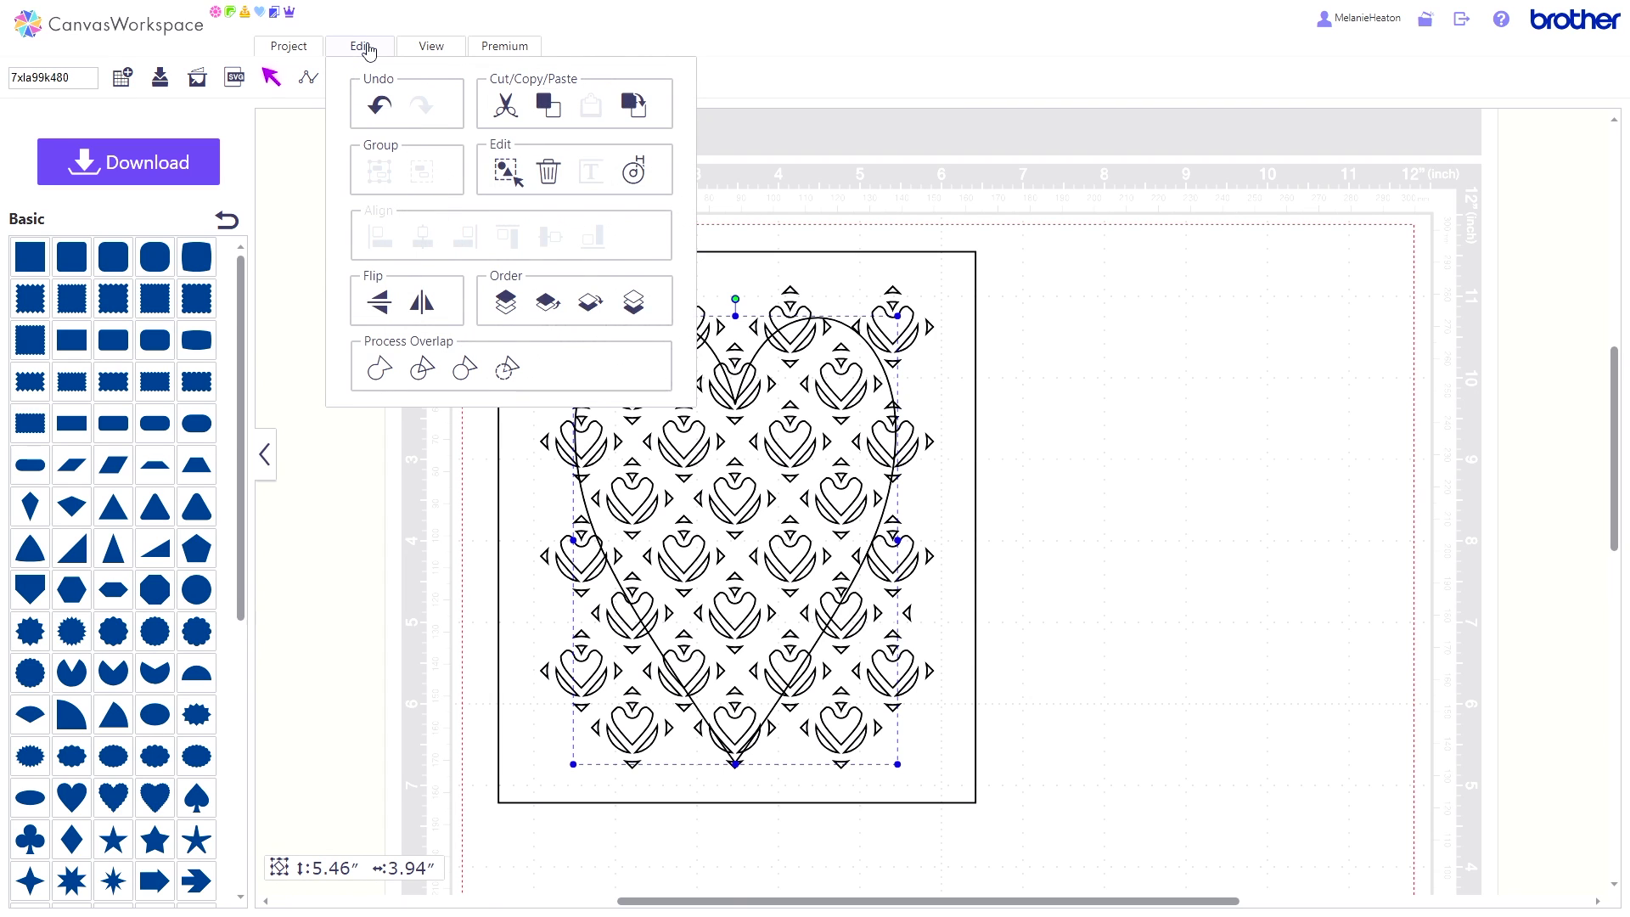
click(633, 303)
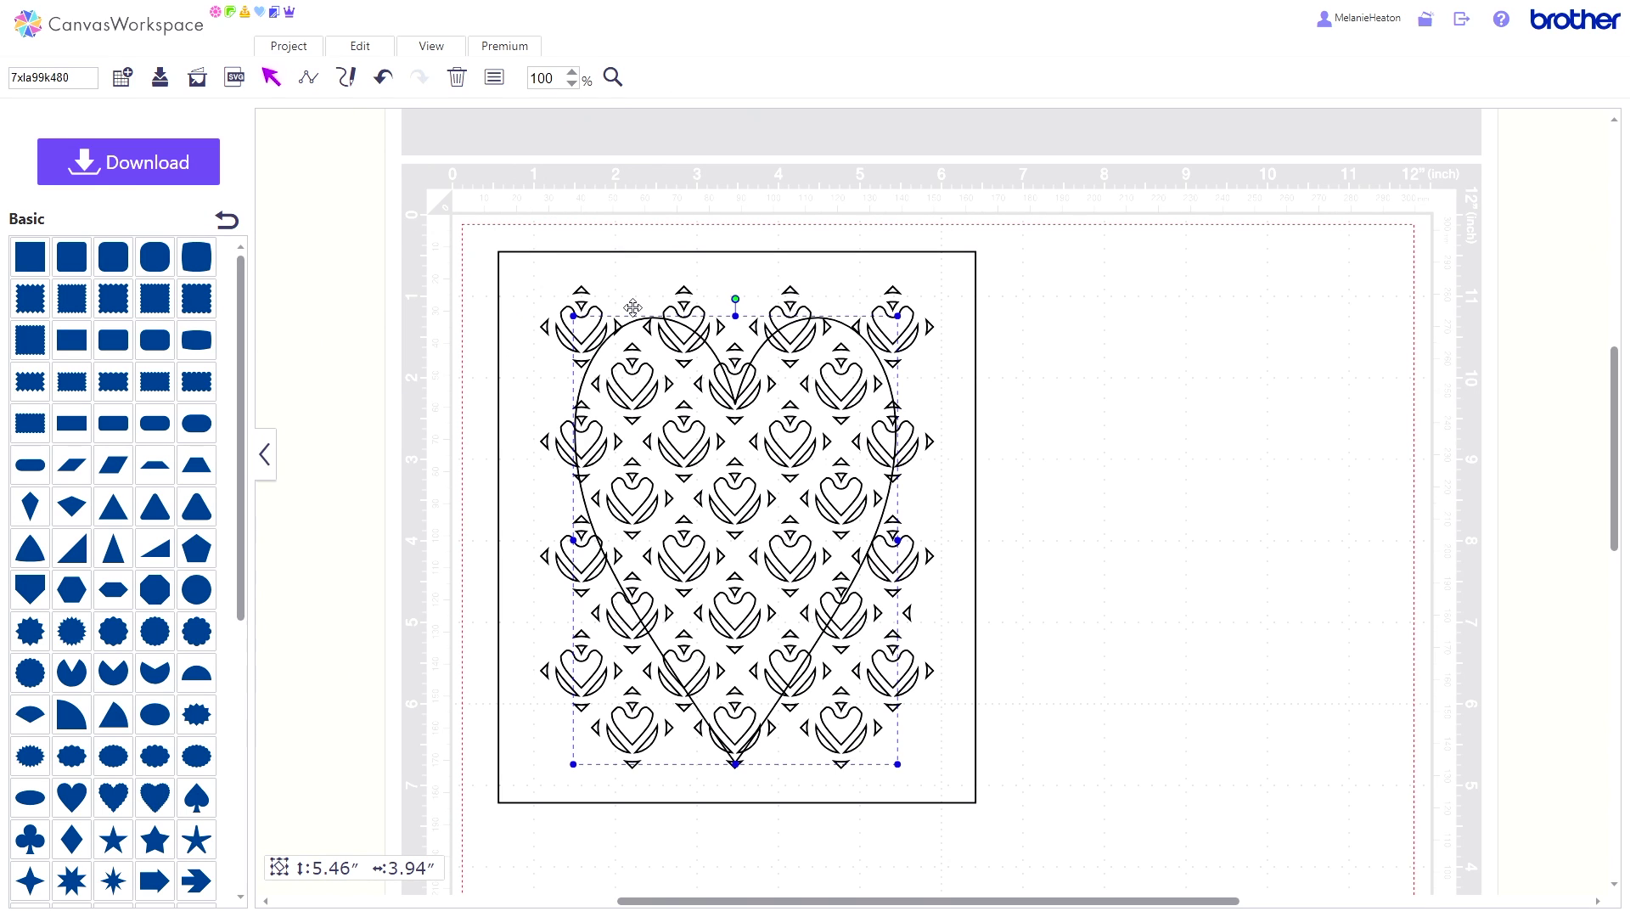
Try Remove Overlapped on the heart and patterned panel, moving the panel aside to inspect the cut, and undo both changes.
drag(509, 204, 887, 628)
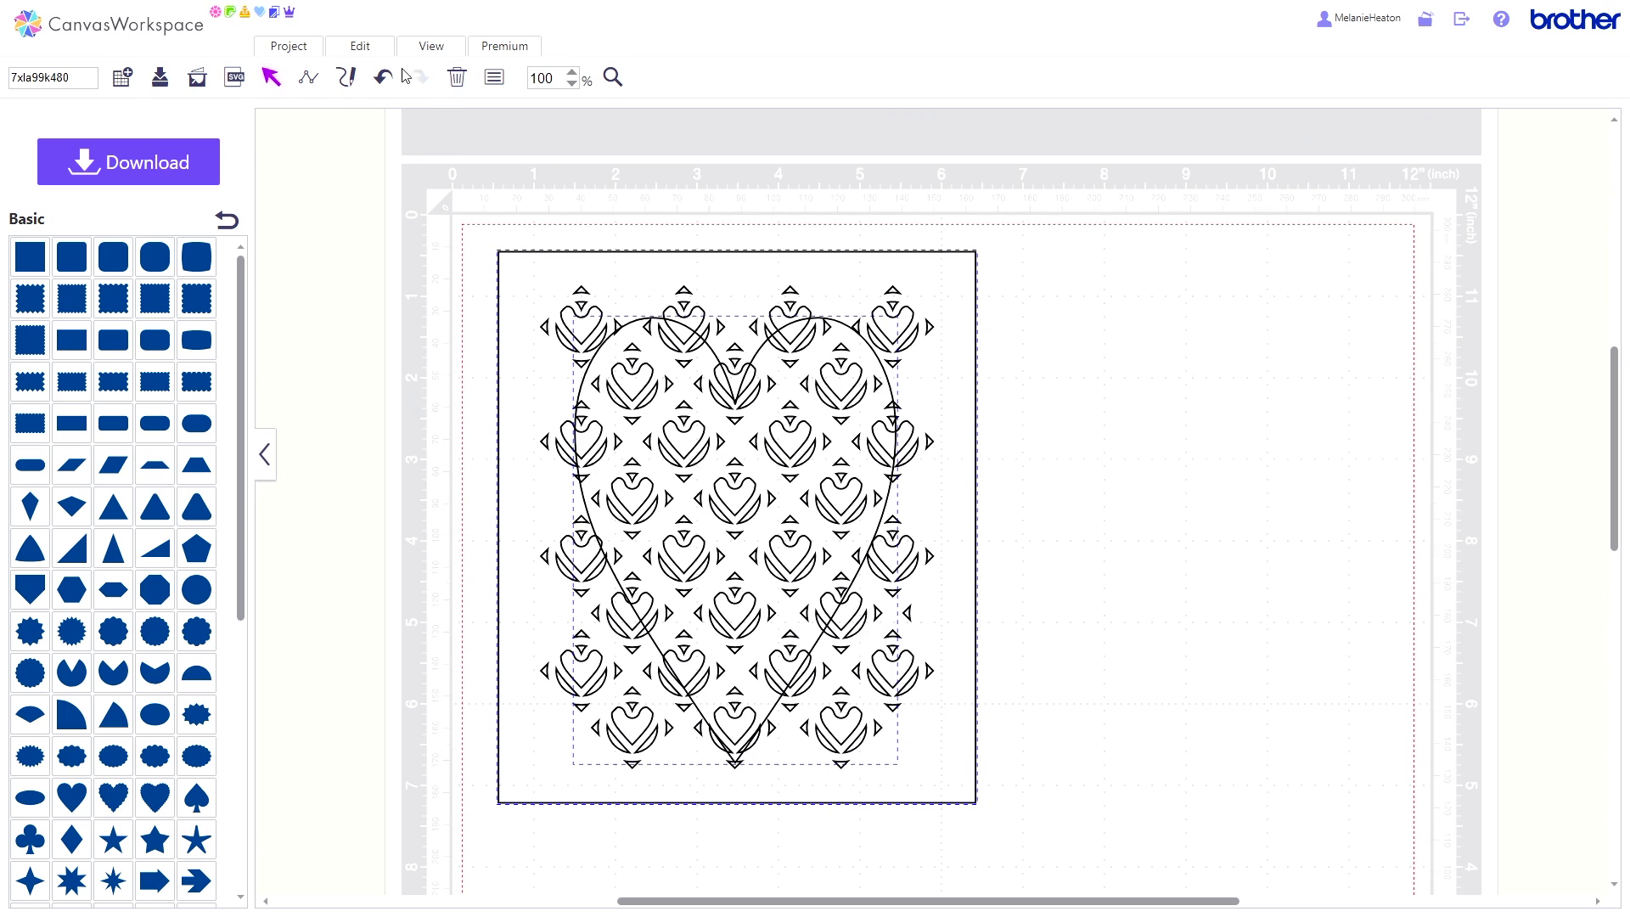
click(372, 48)
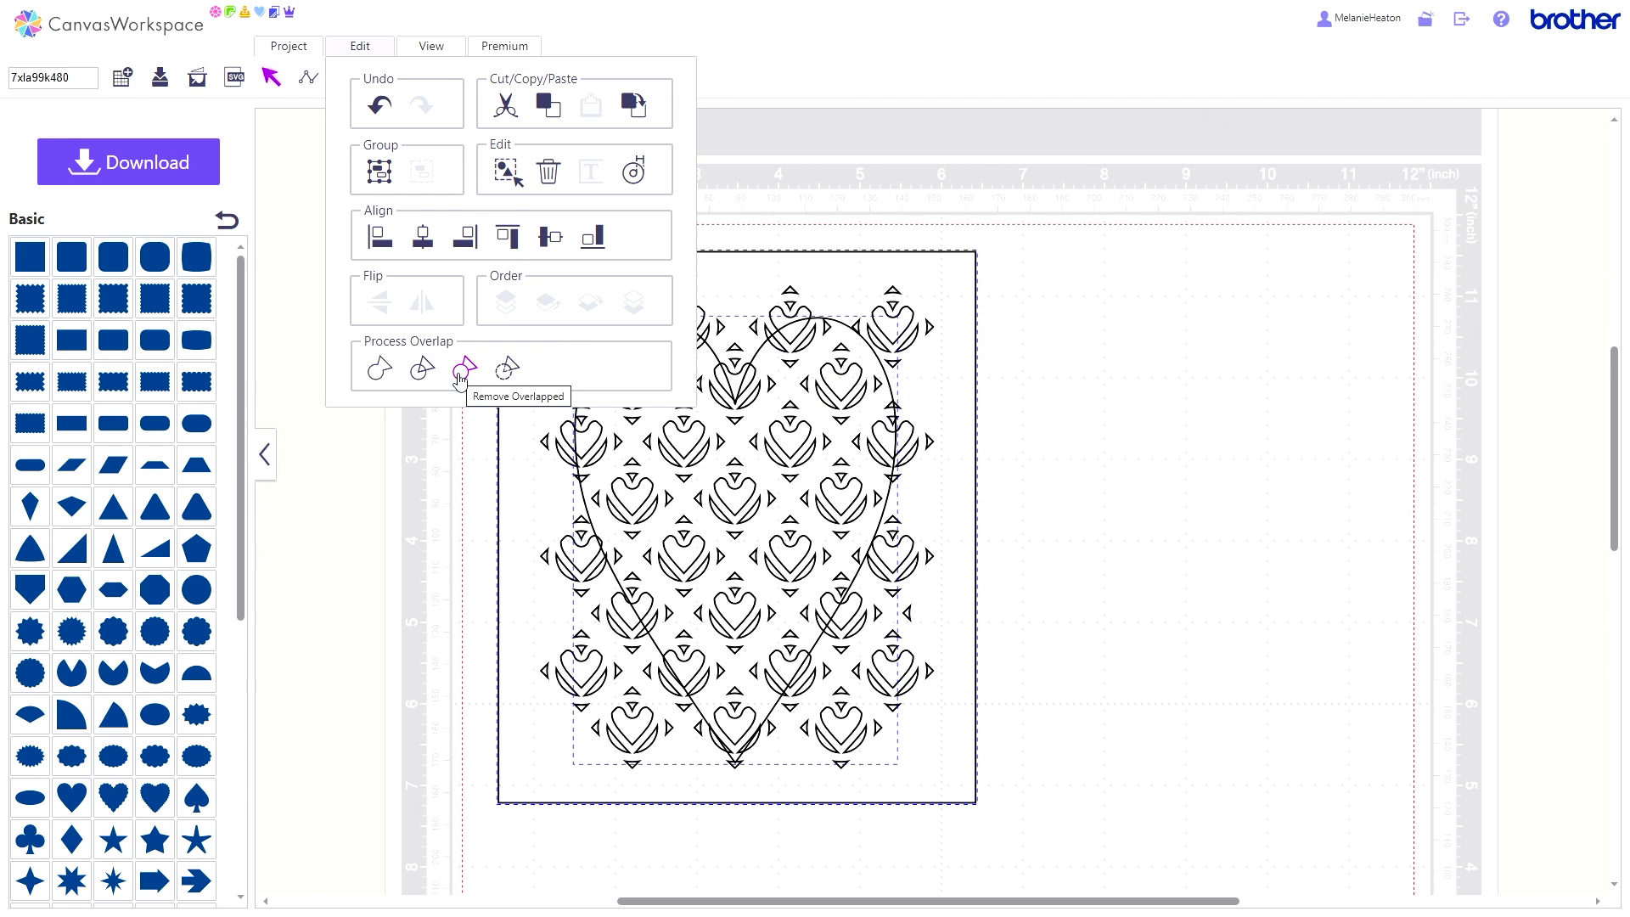
click(459, 373)
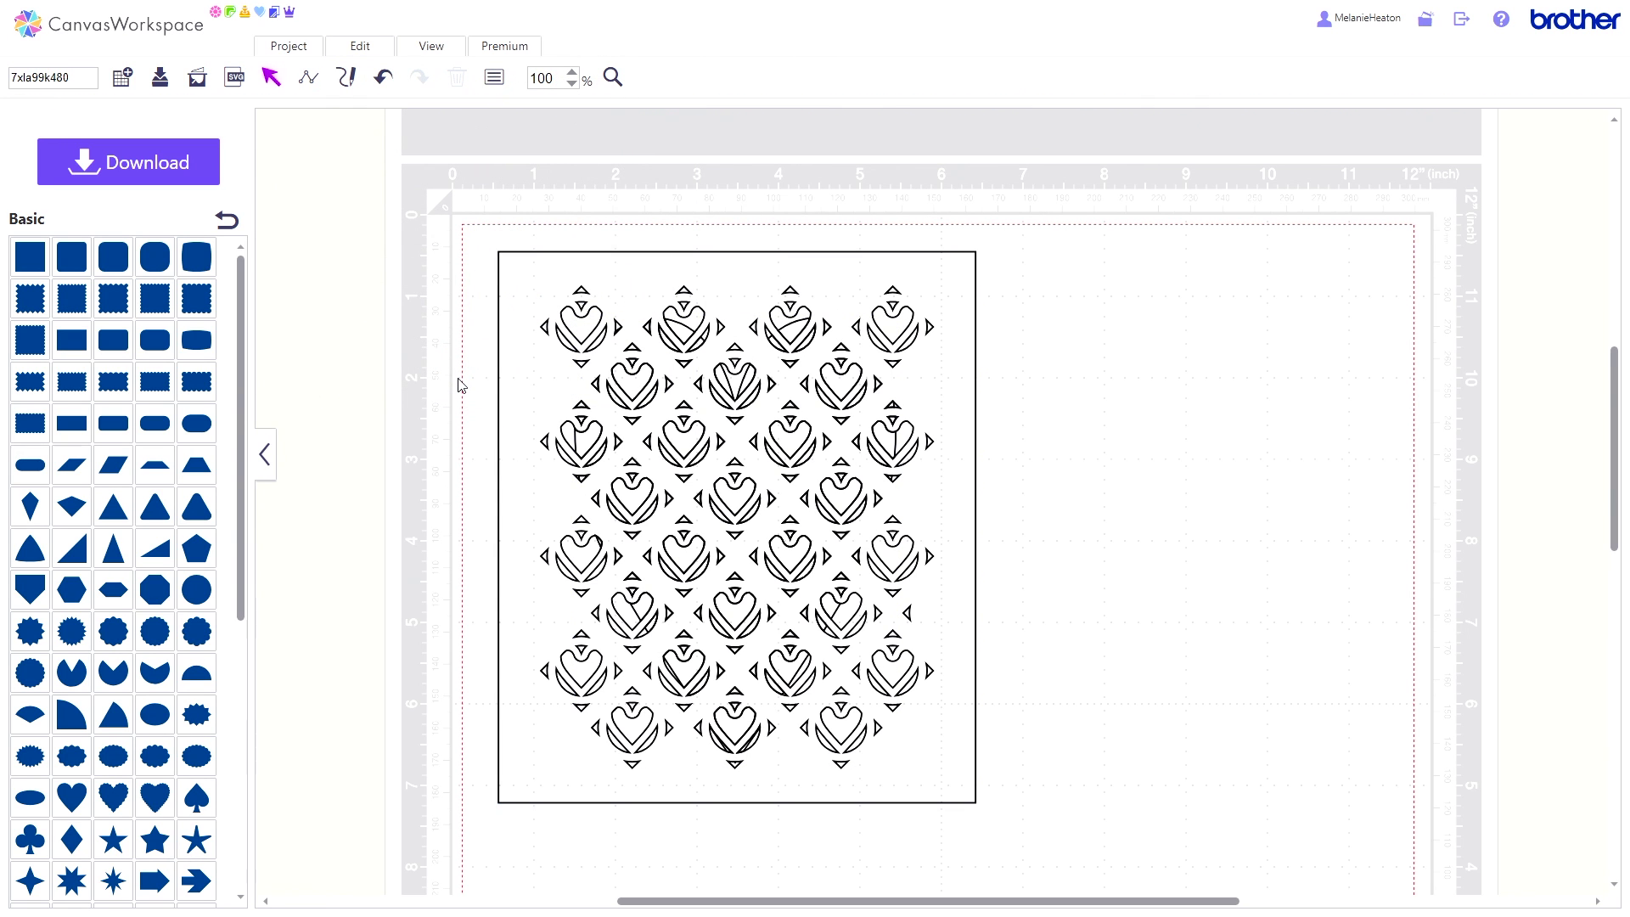
drag(542, 411, 1027, 398)
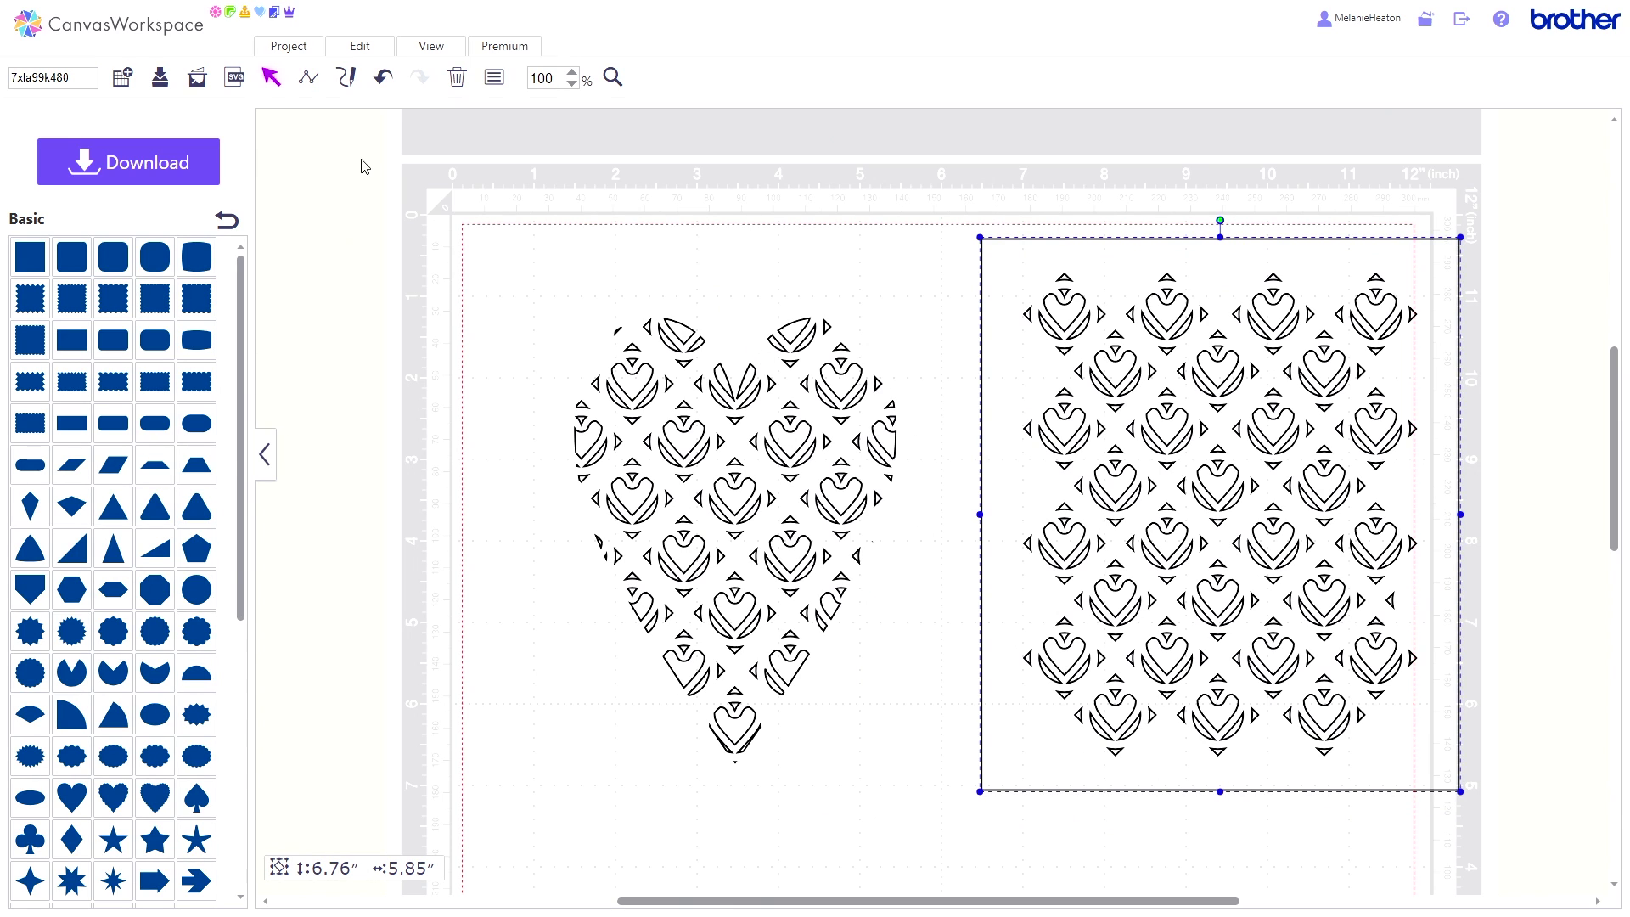
click(382, 79)
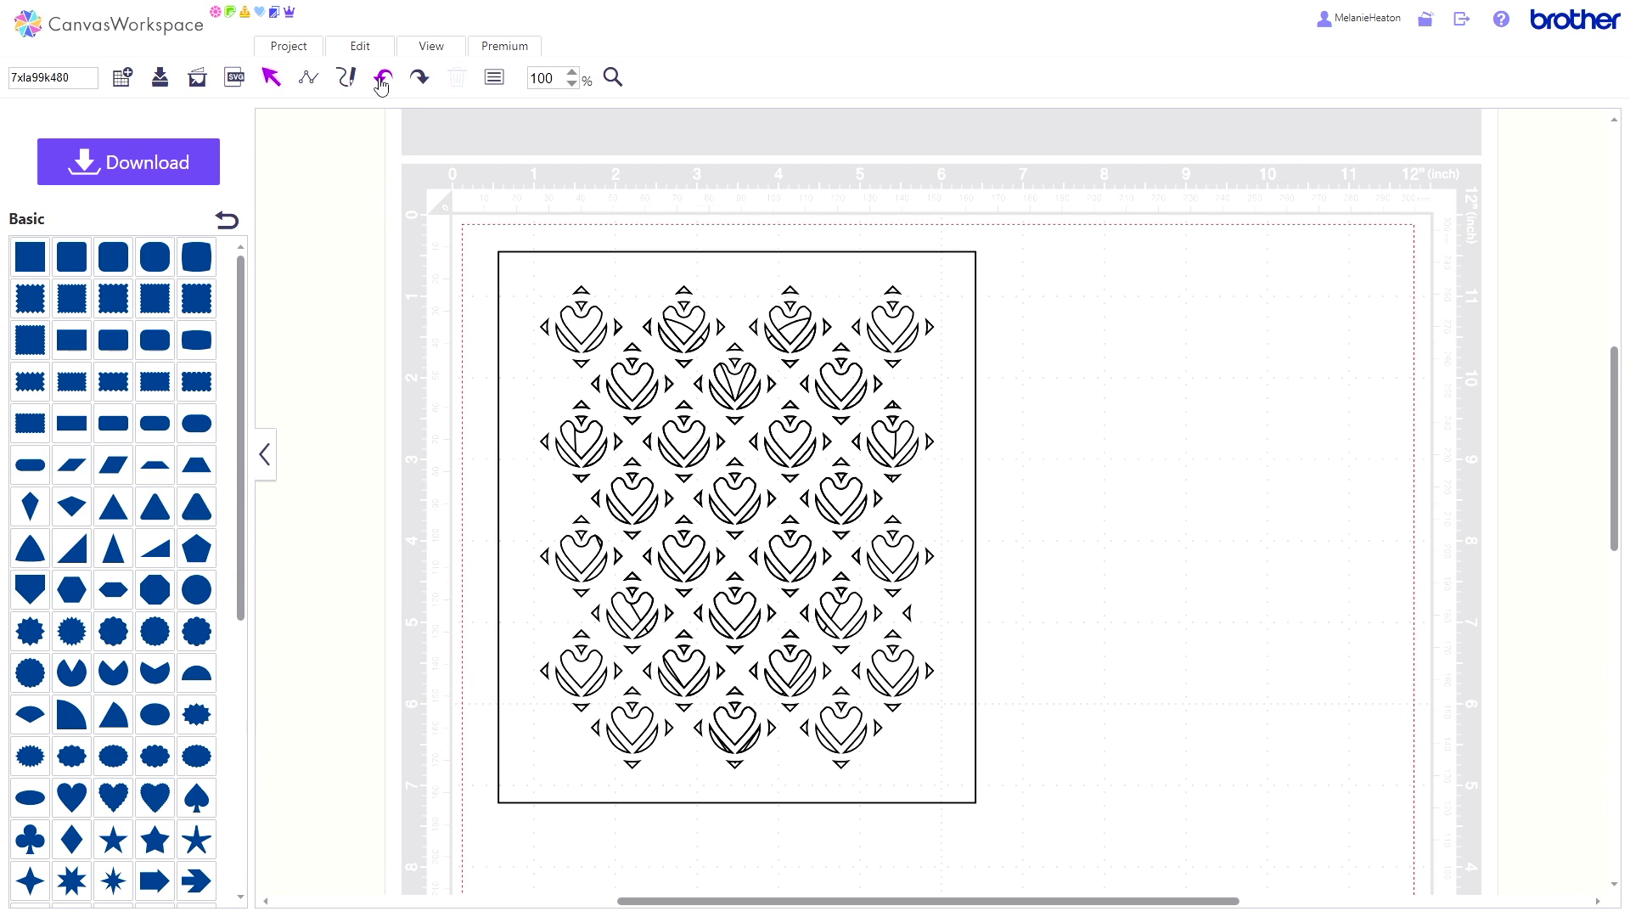
click(382, 79)
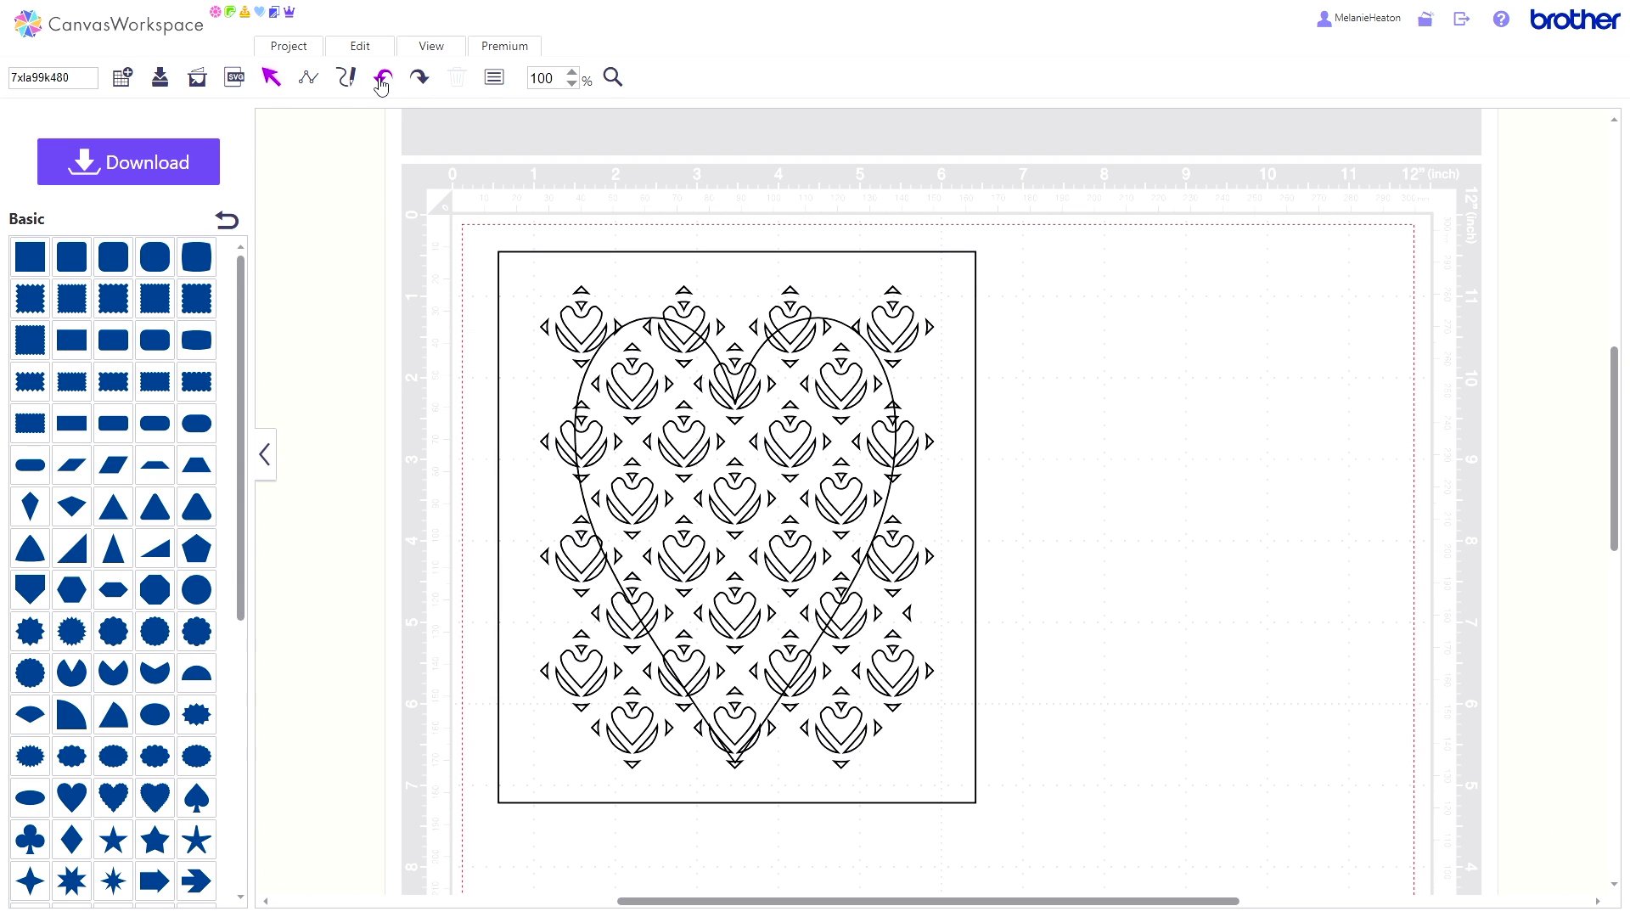
click(651, 547)
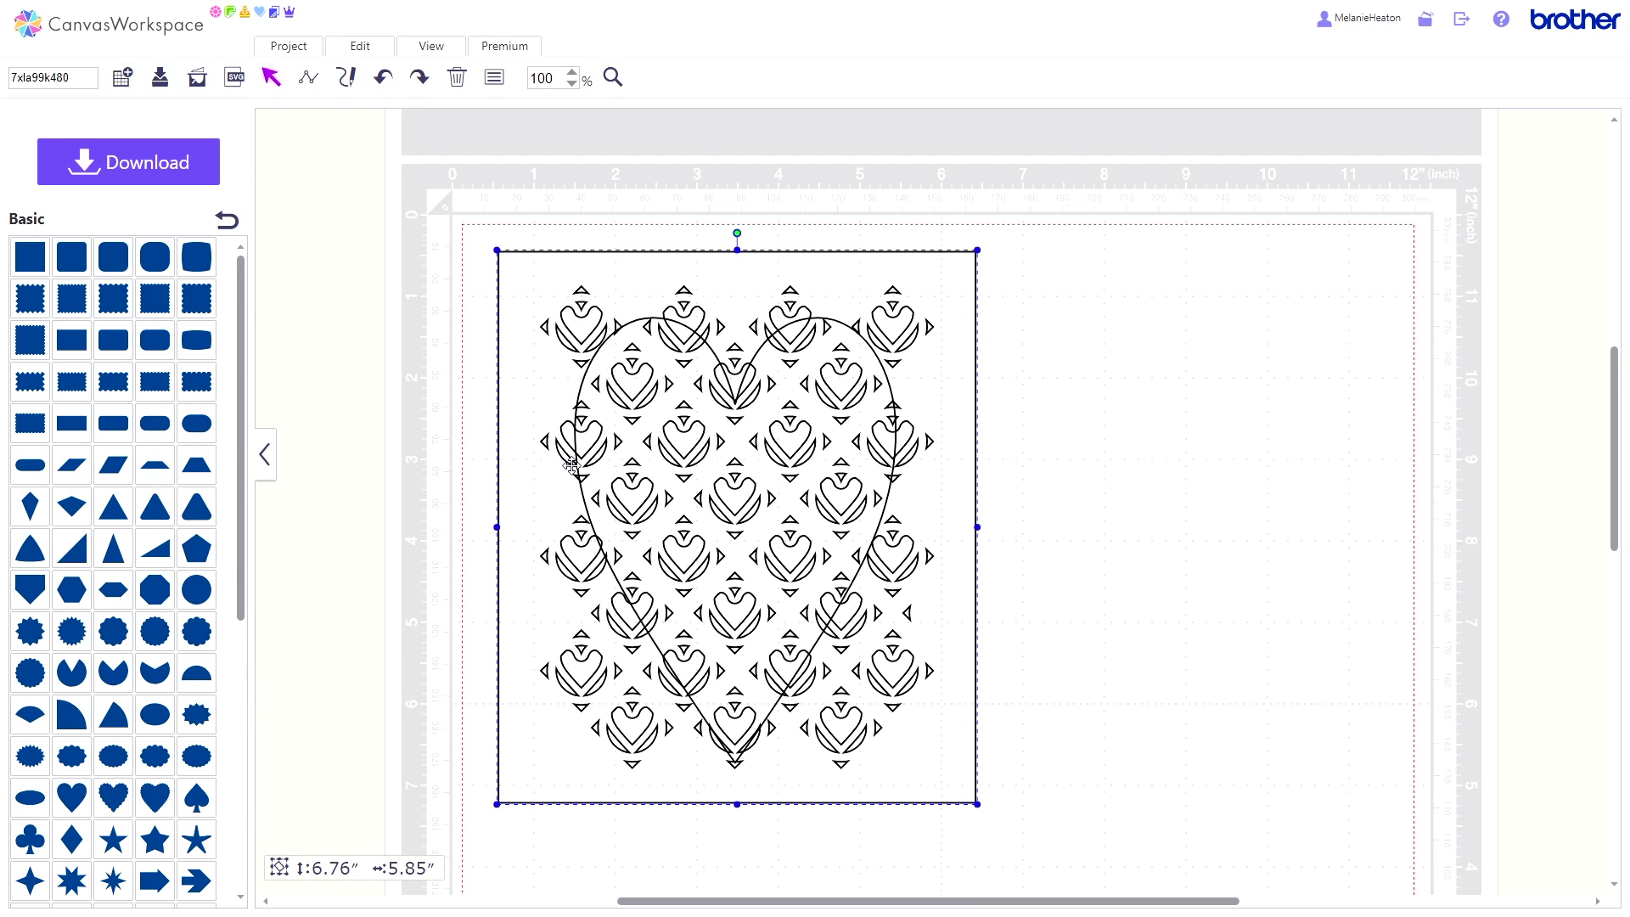
double_click(655, 284)
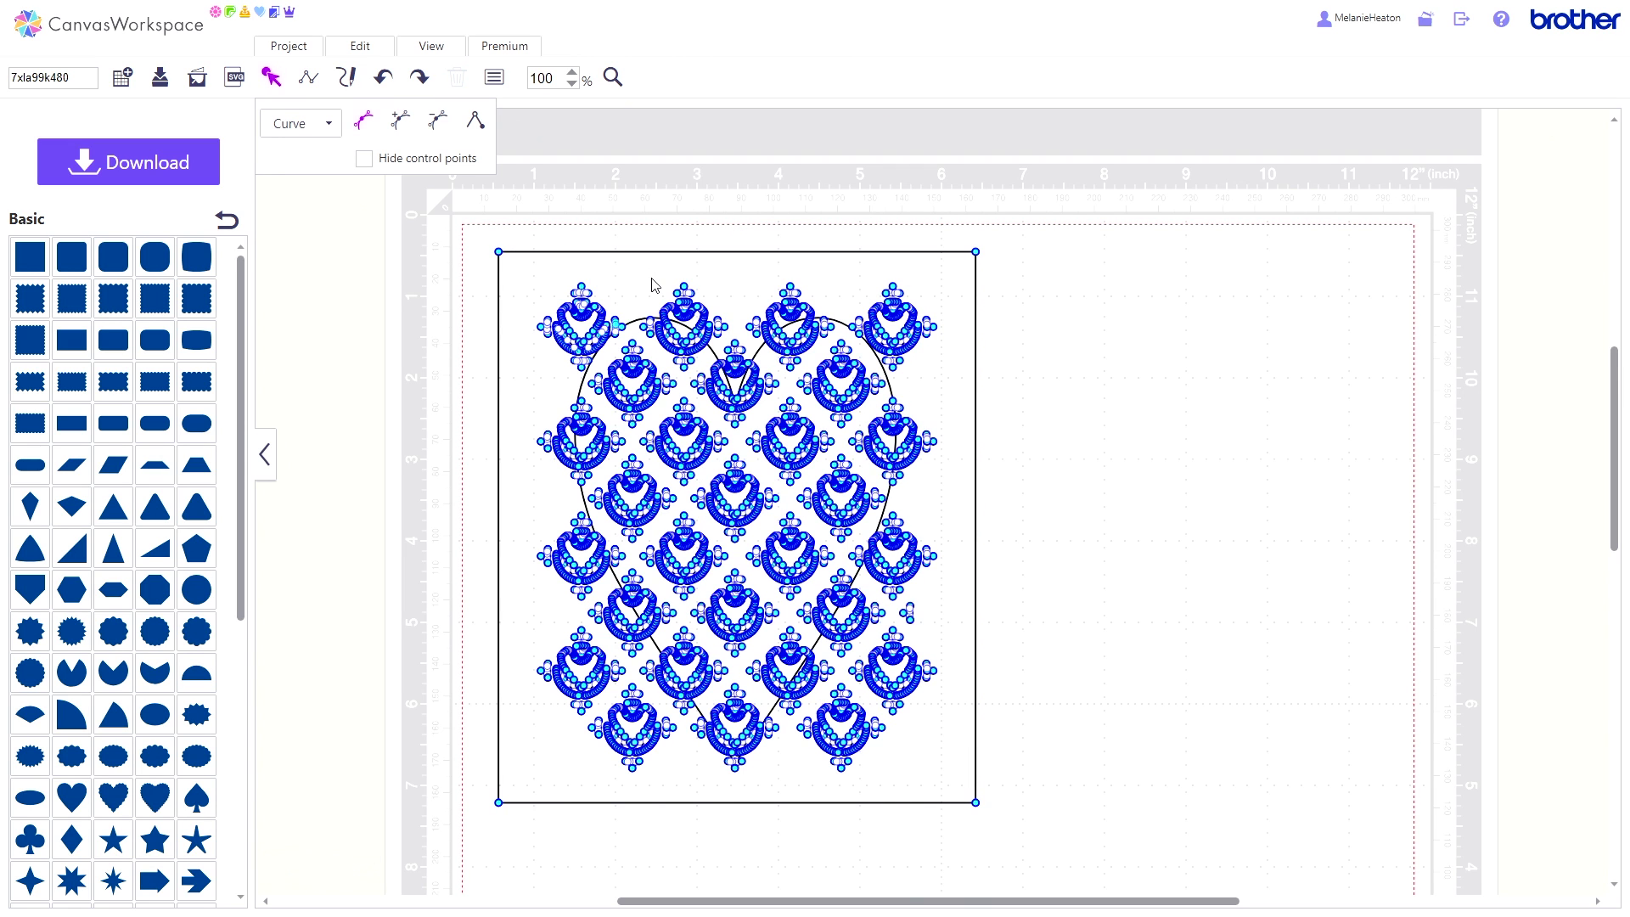
click(1125, 409)
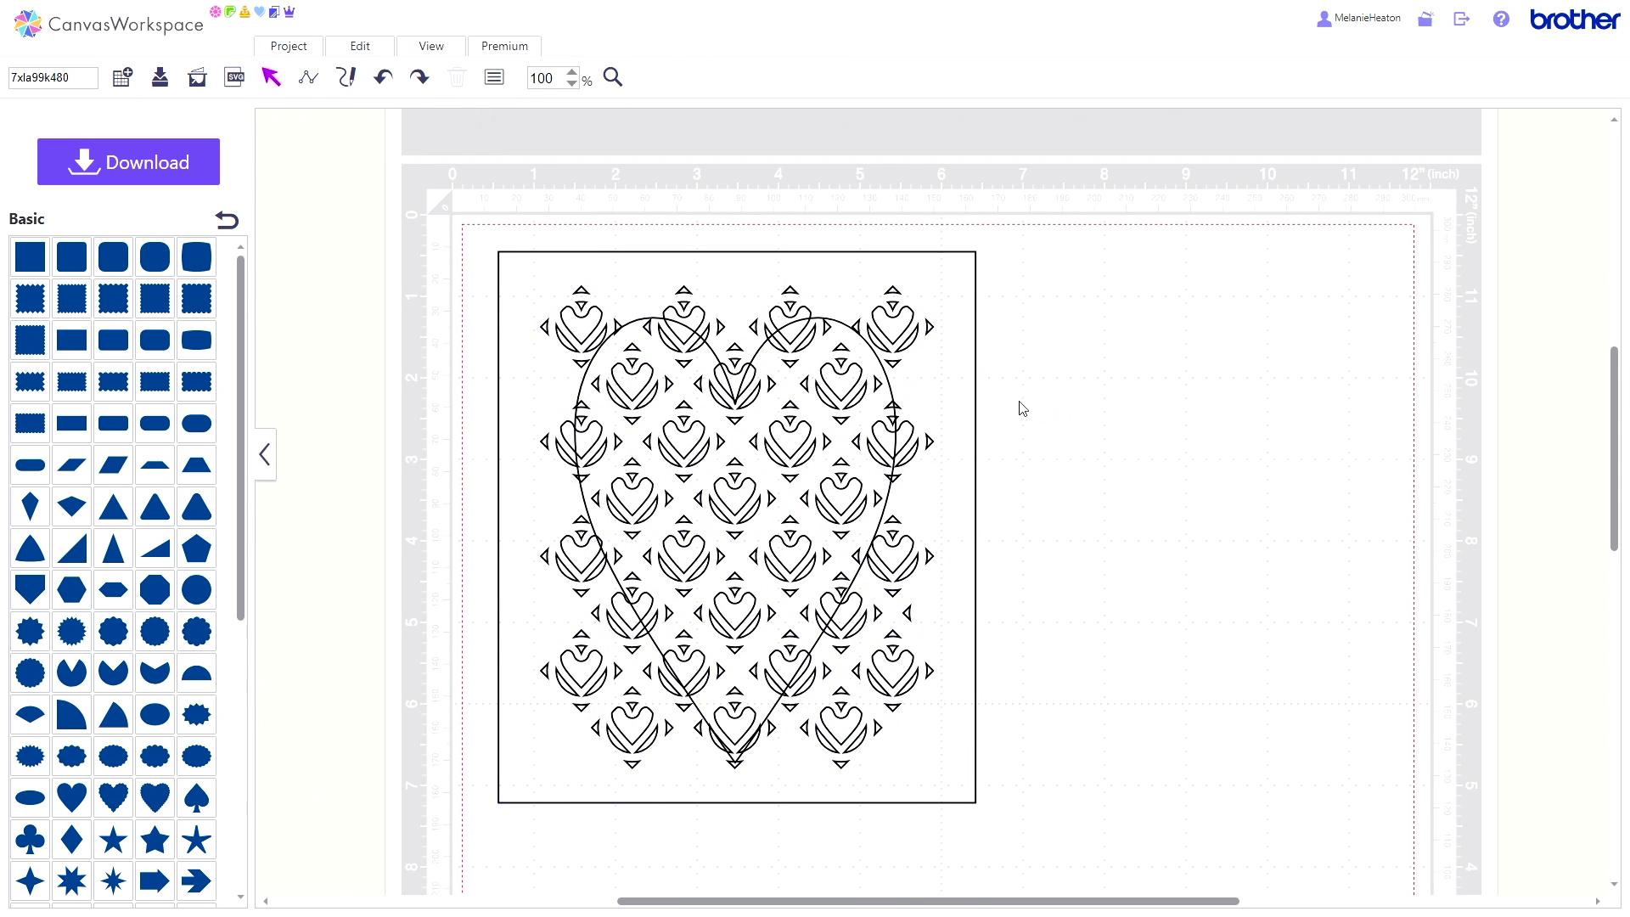
Send the large heart outline to the back of the stacking order again.
click(677, 320)
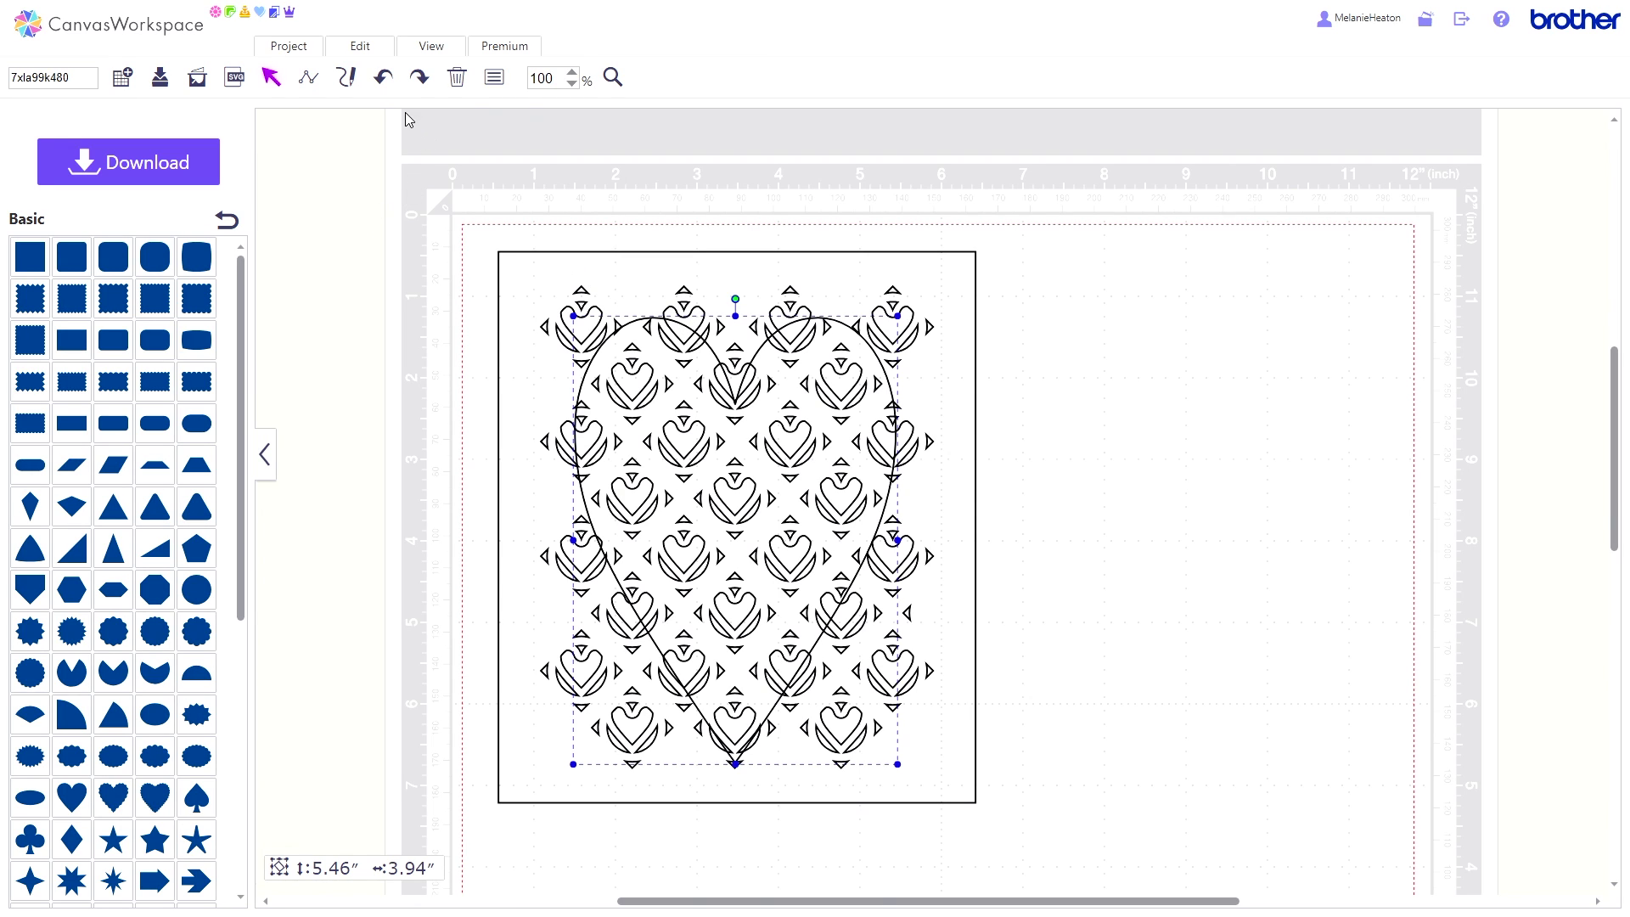
click(371, 55)
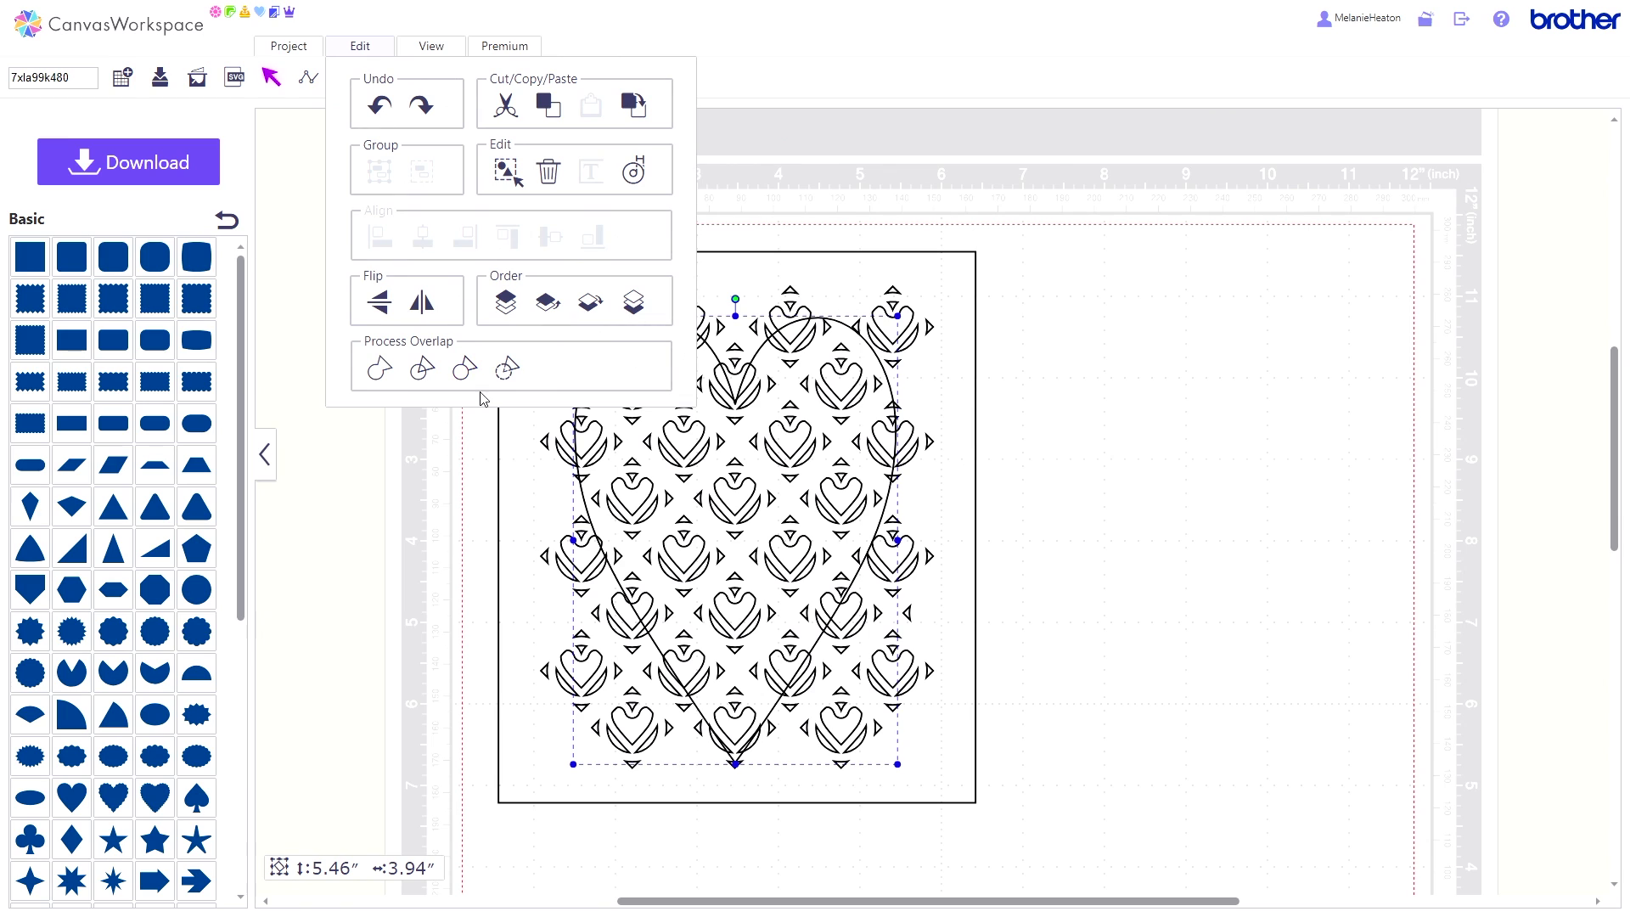
click(632, 304)
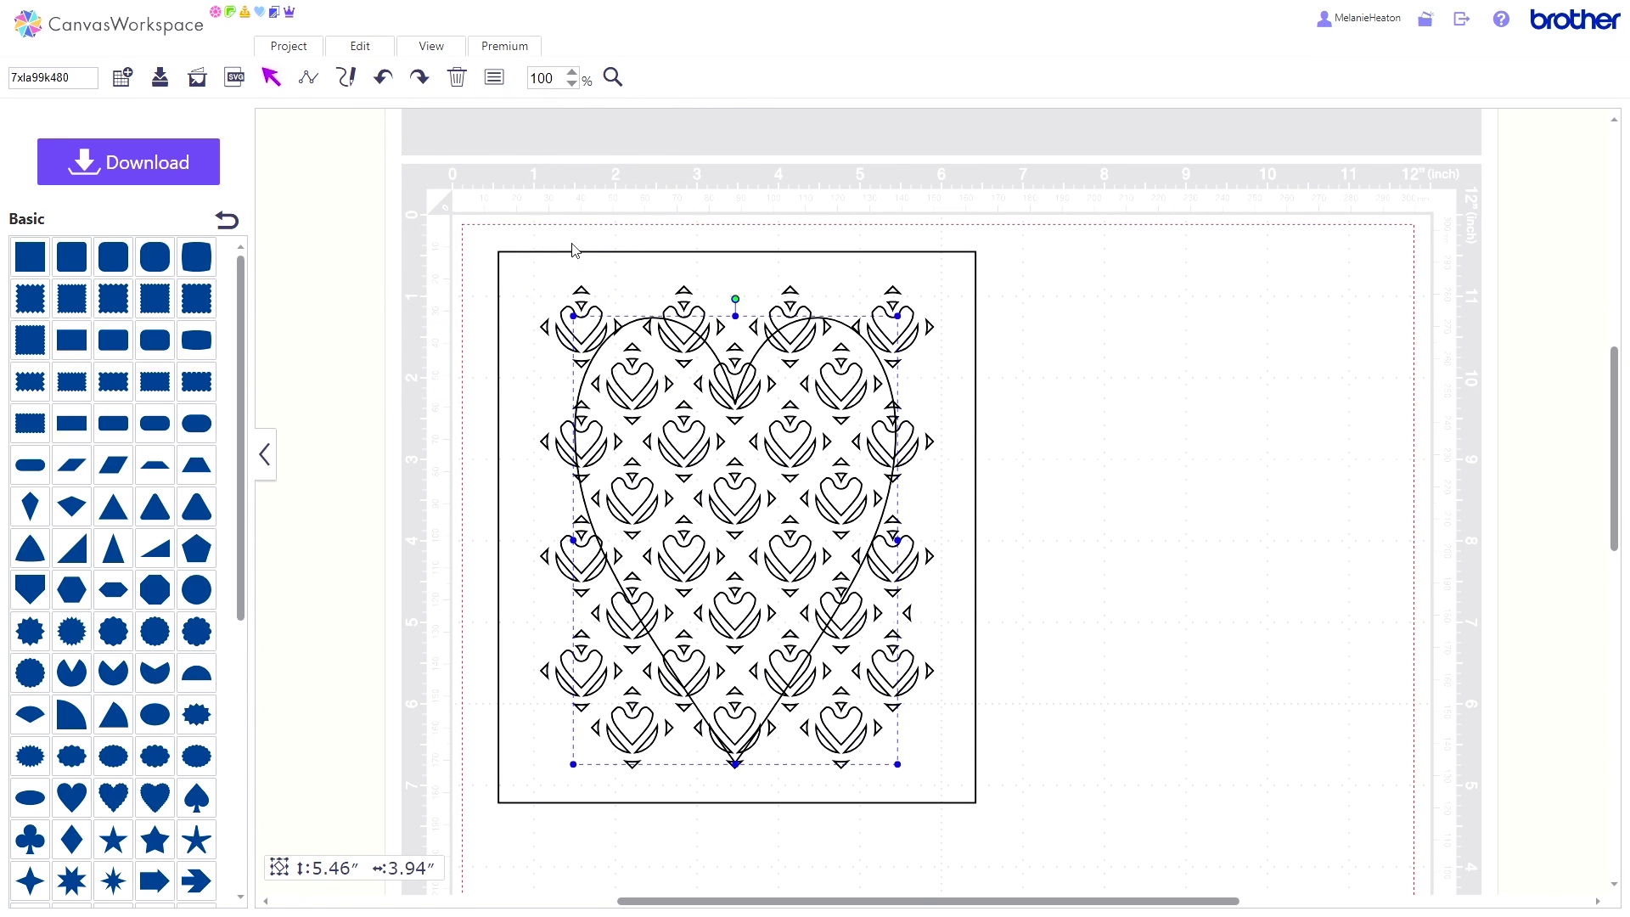
Retry Remove Overlapped on the heart and panel together, moving the panel aside to check the cut, and undo both changes.
drag(565, 214, 669, 429)
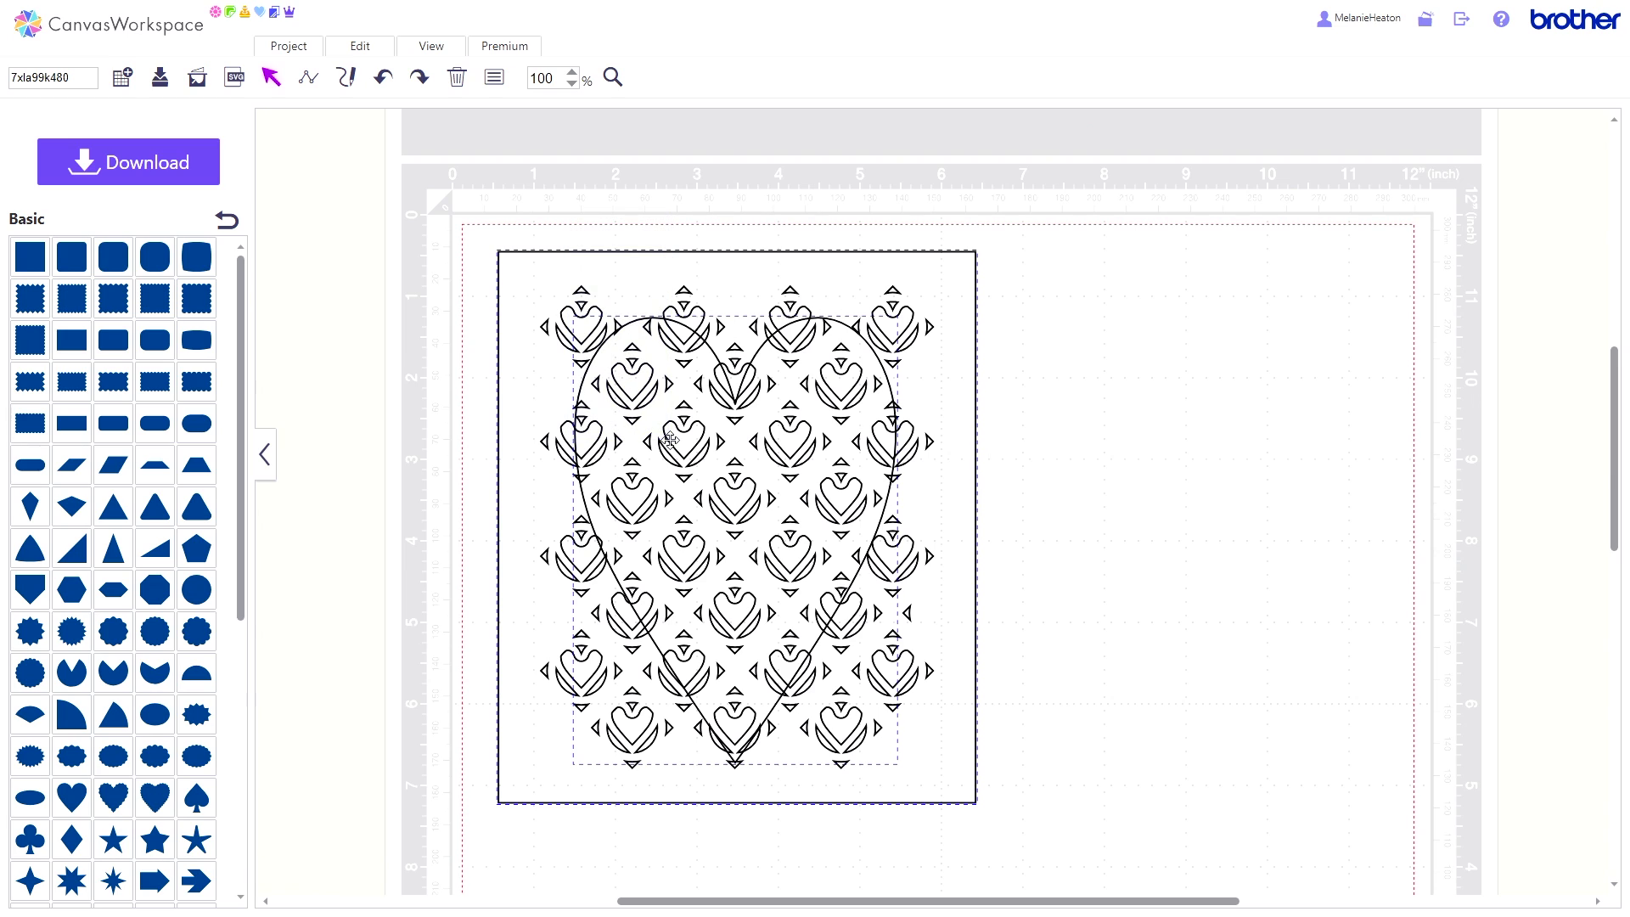
click(373, 52)
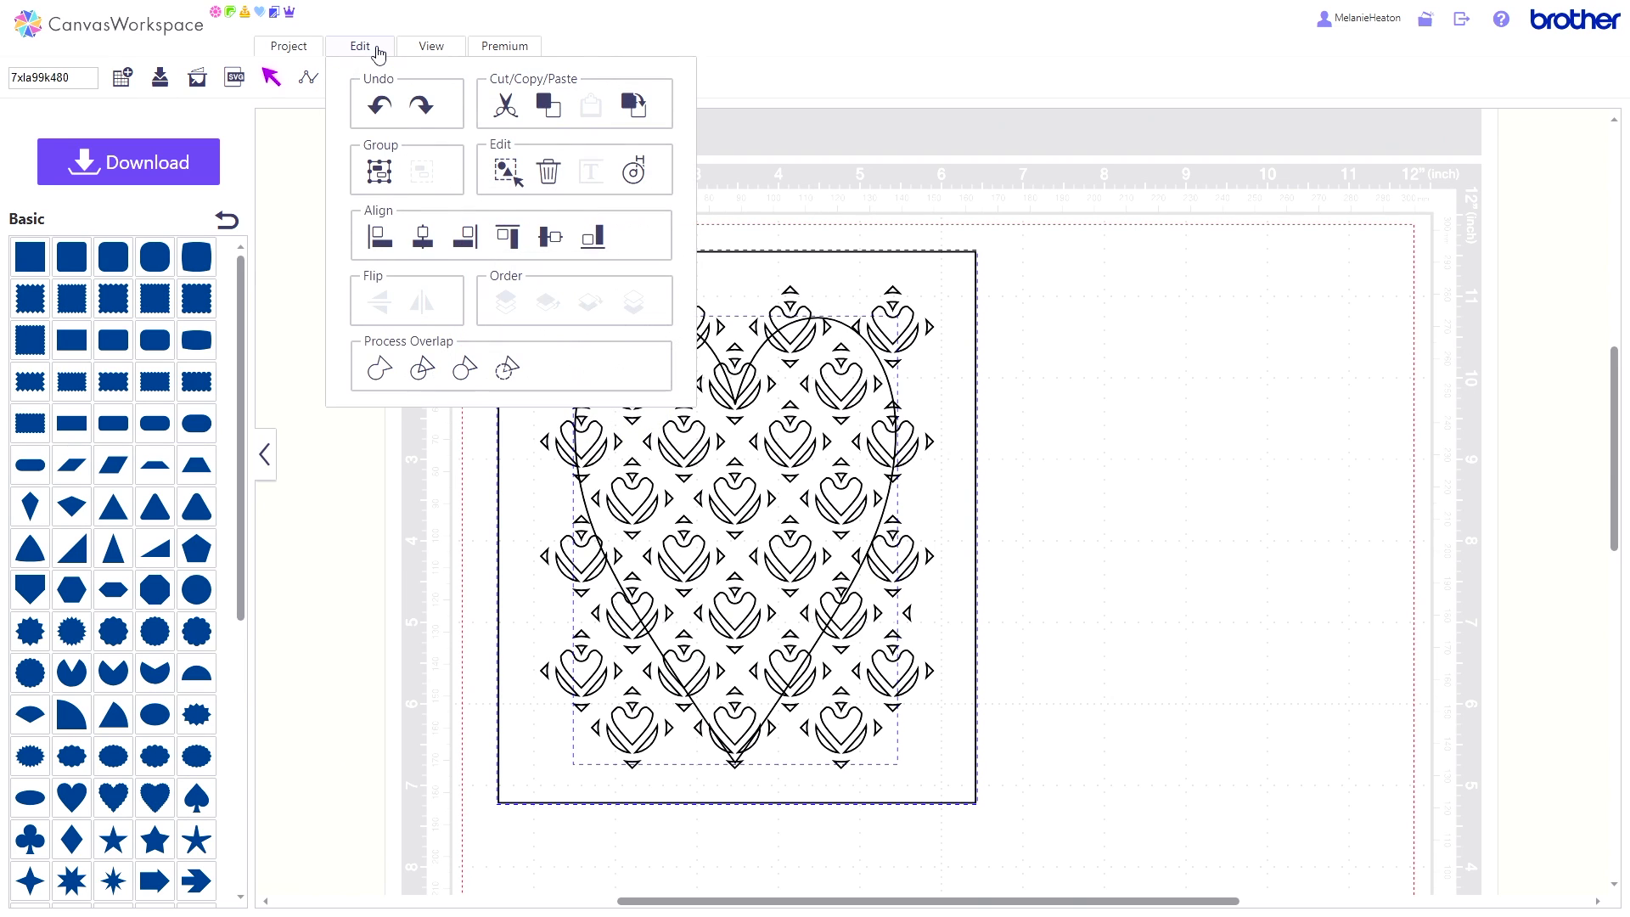
click(460, 373)
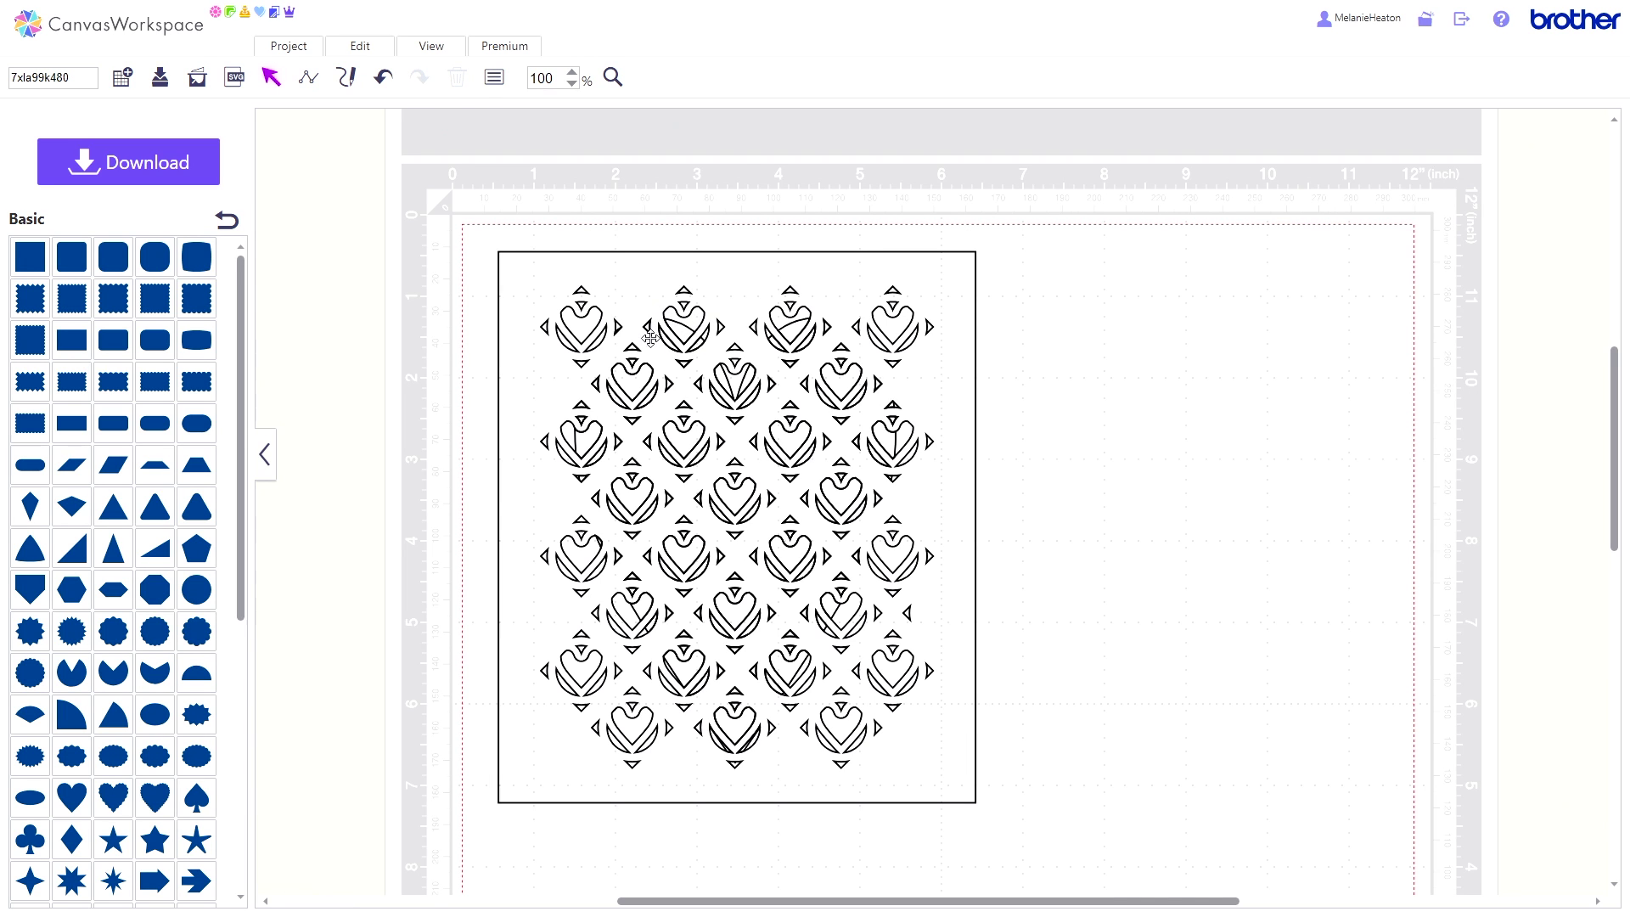
drag(938, 394, 1432, 386)
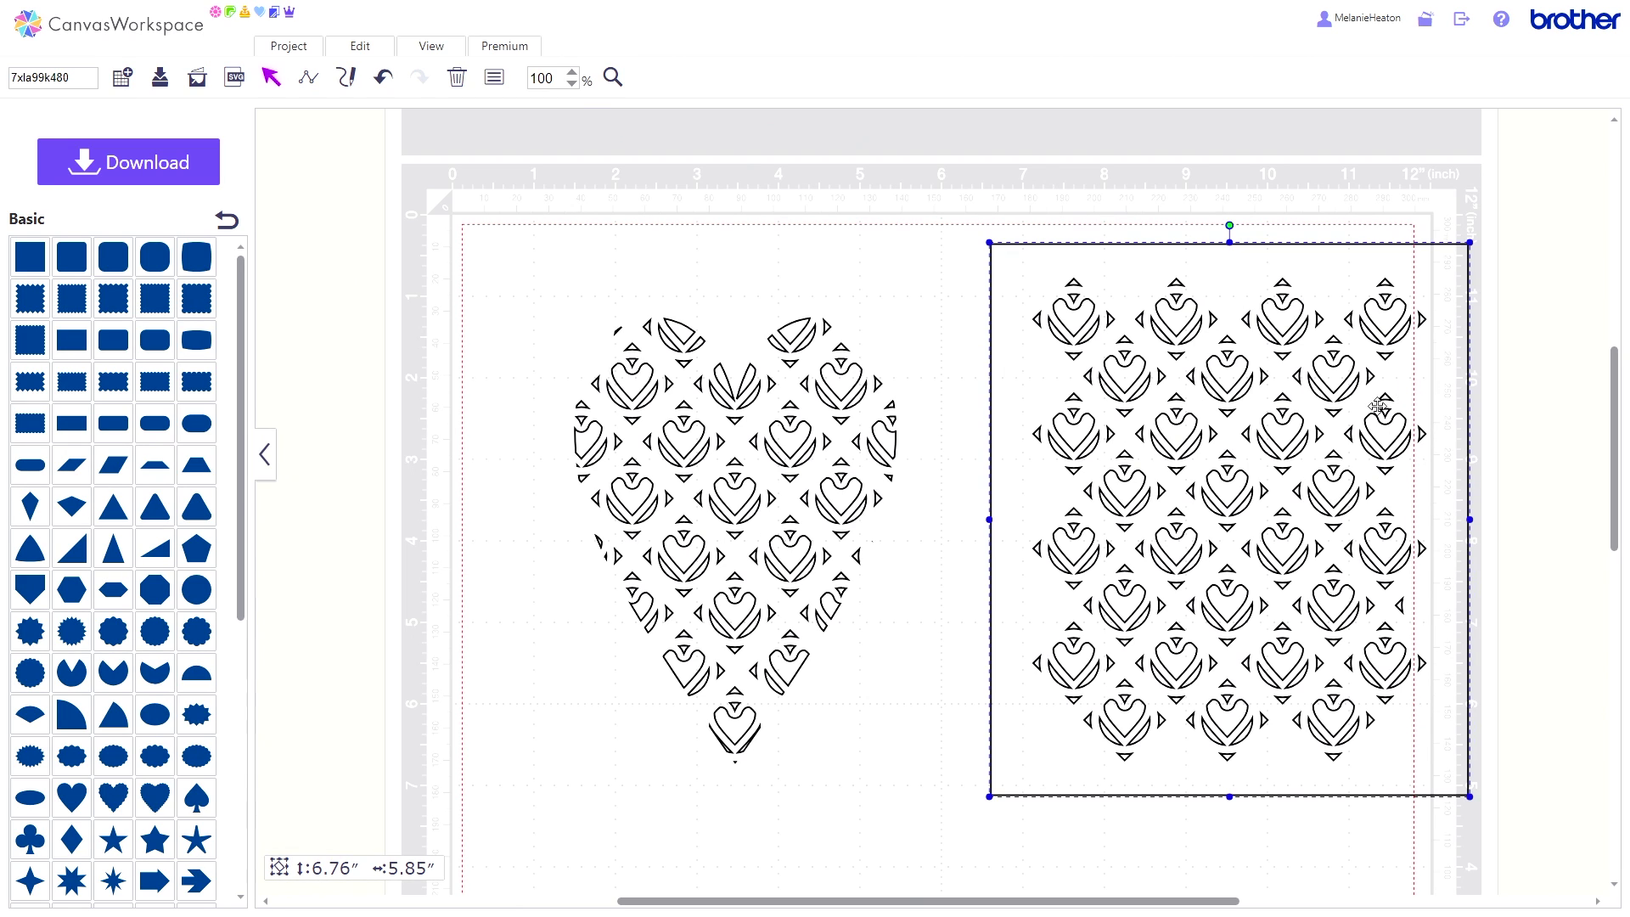
click(383, 79)
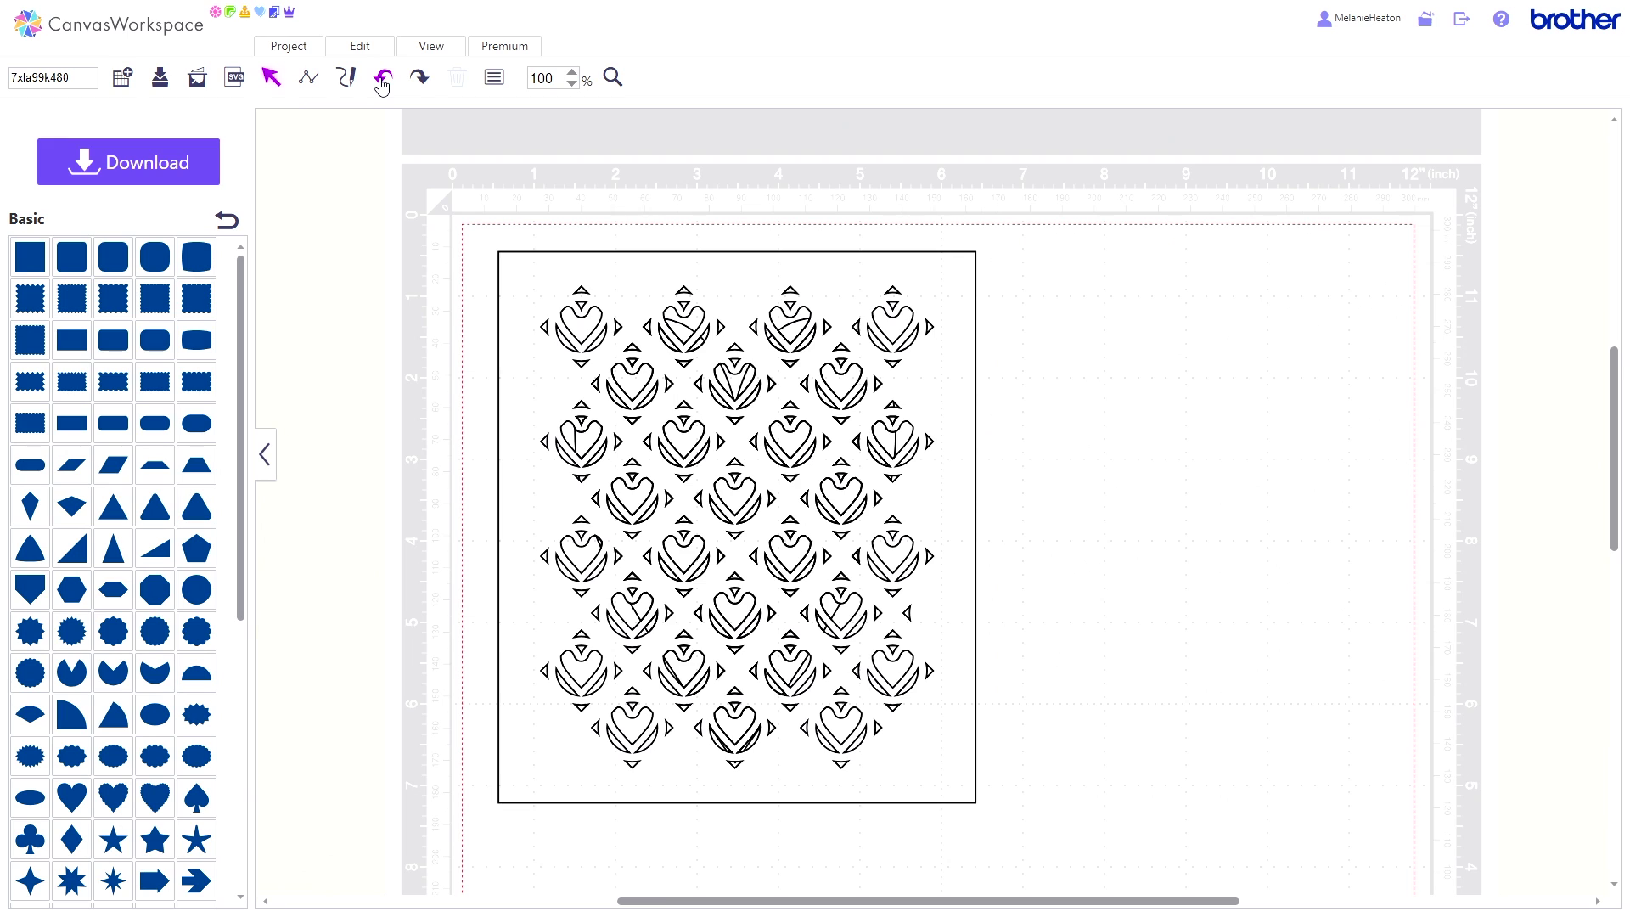
click(383, 79)
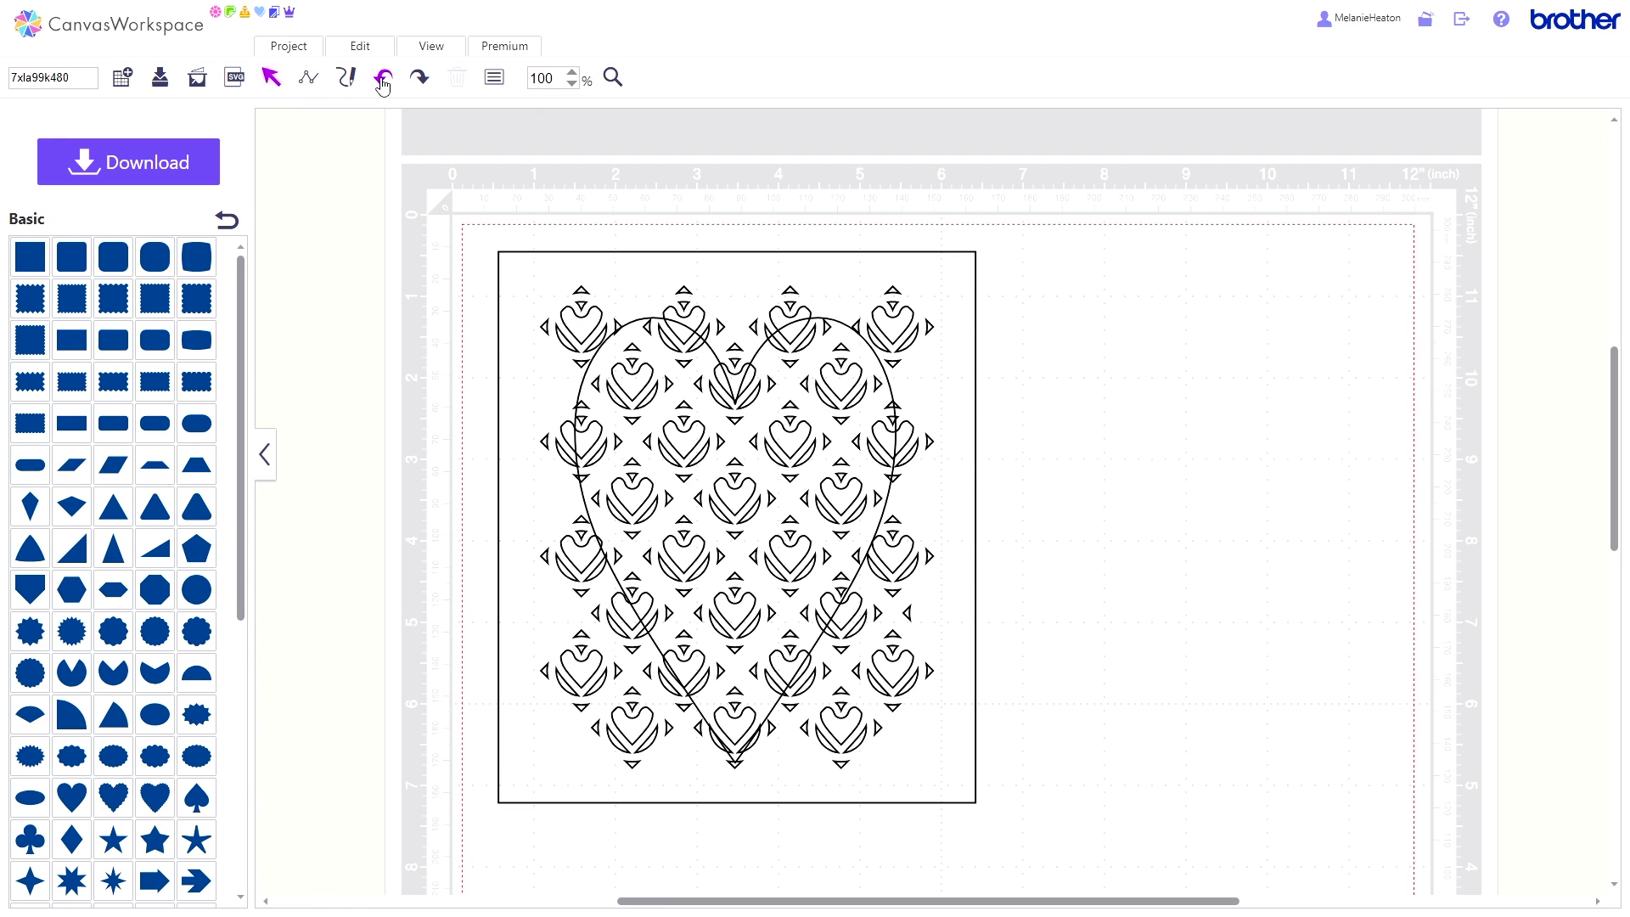
Send the patterned rectangular panel to the back, behind the large heart outline.
click(600, 481)
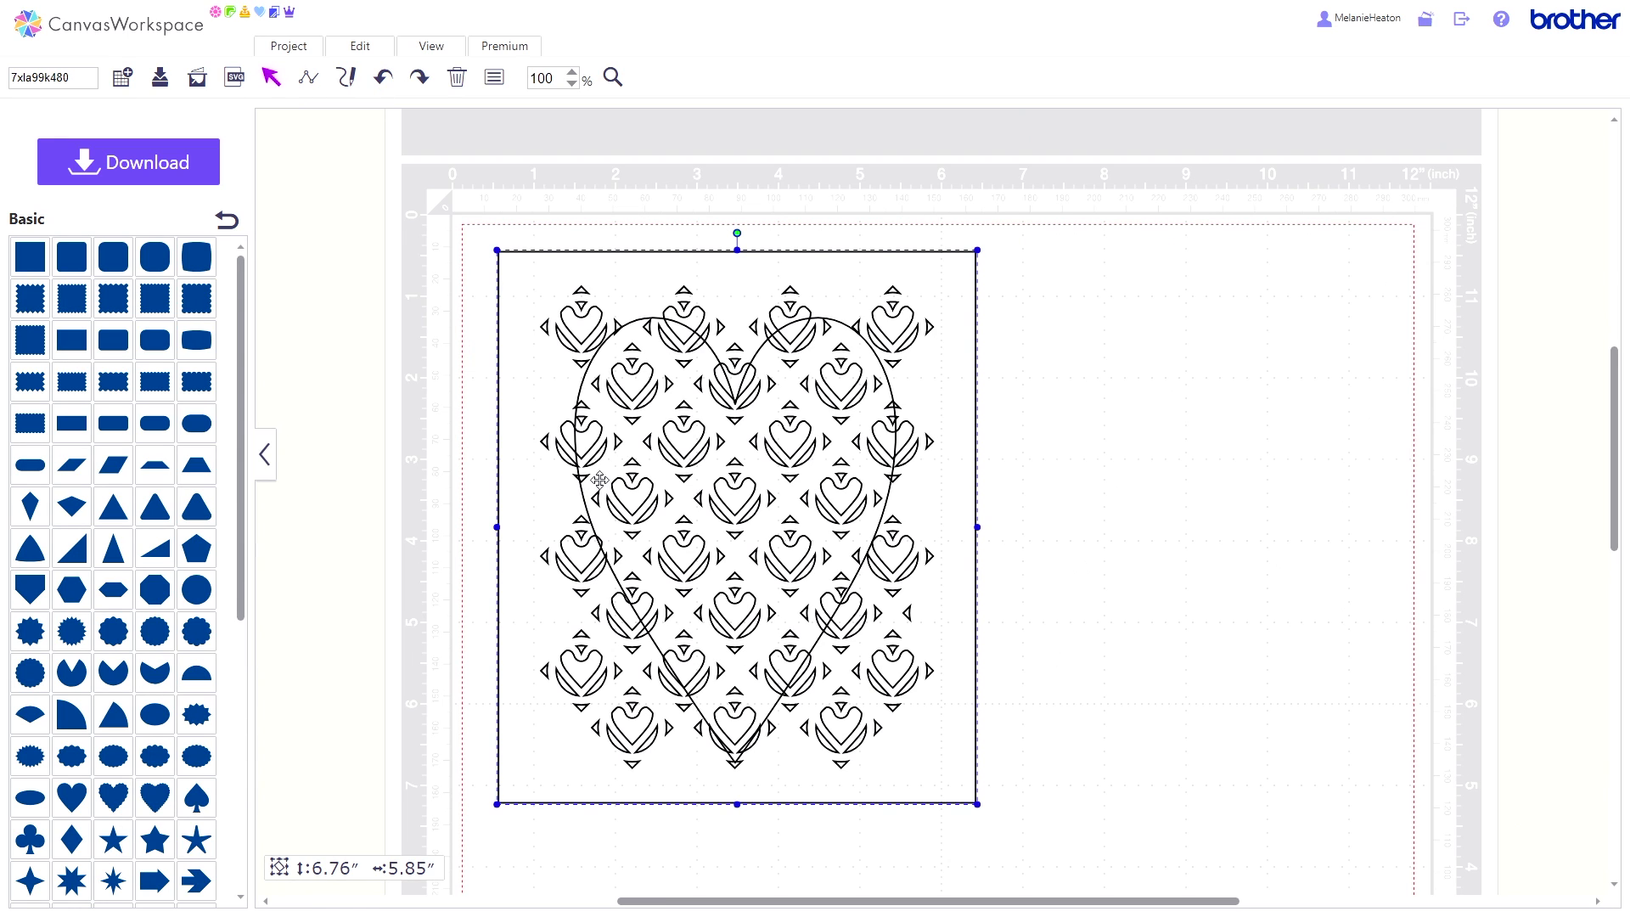
click(379, 49)
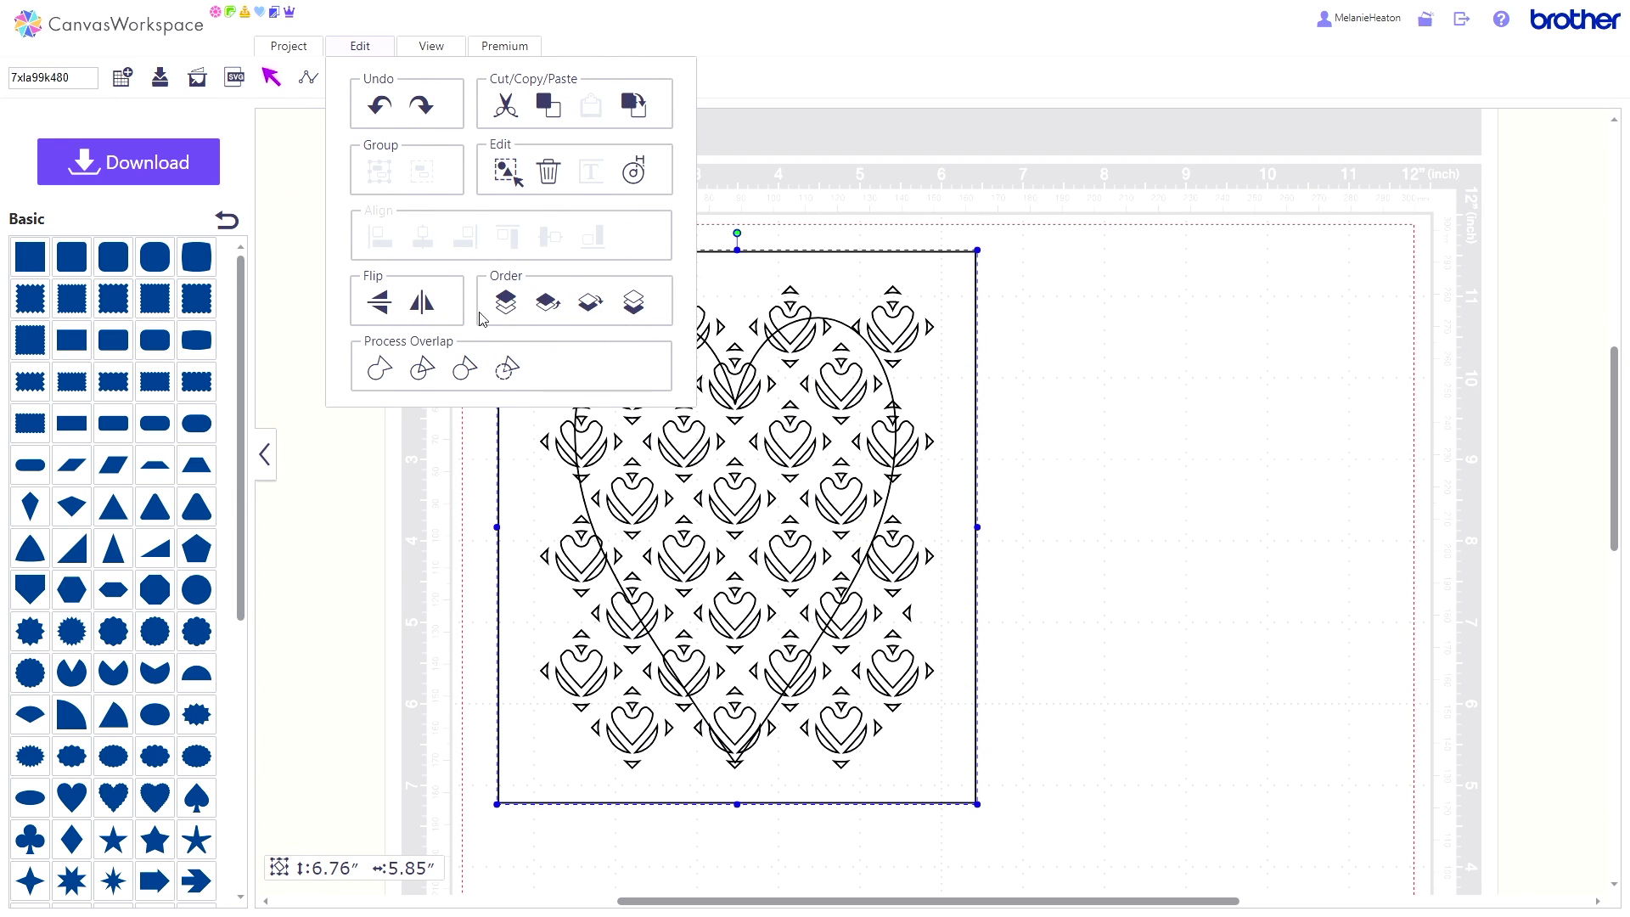
click(635, 308)
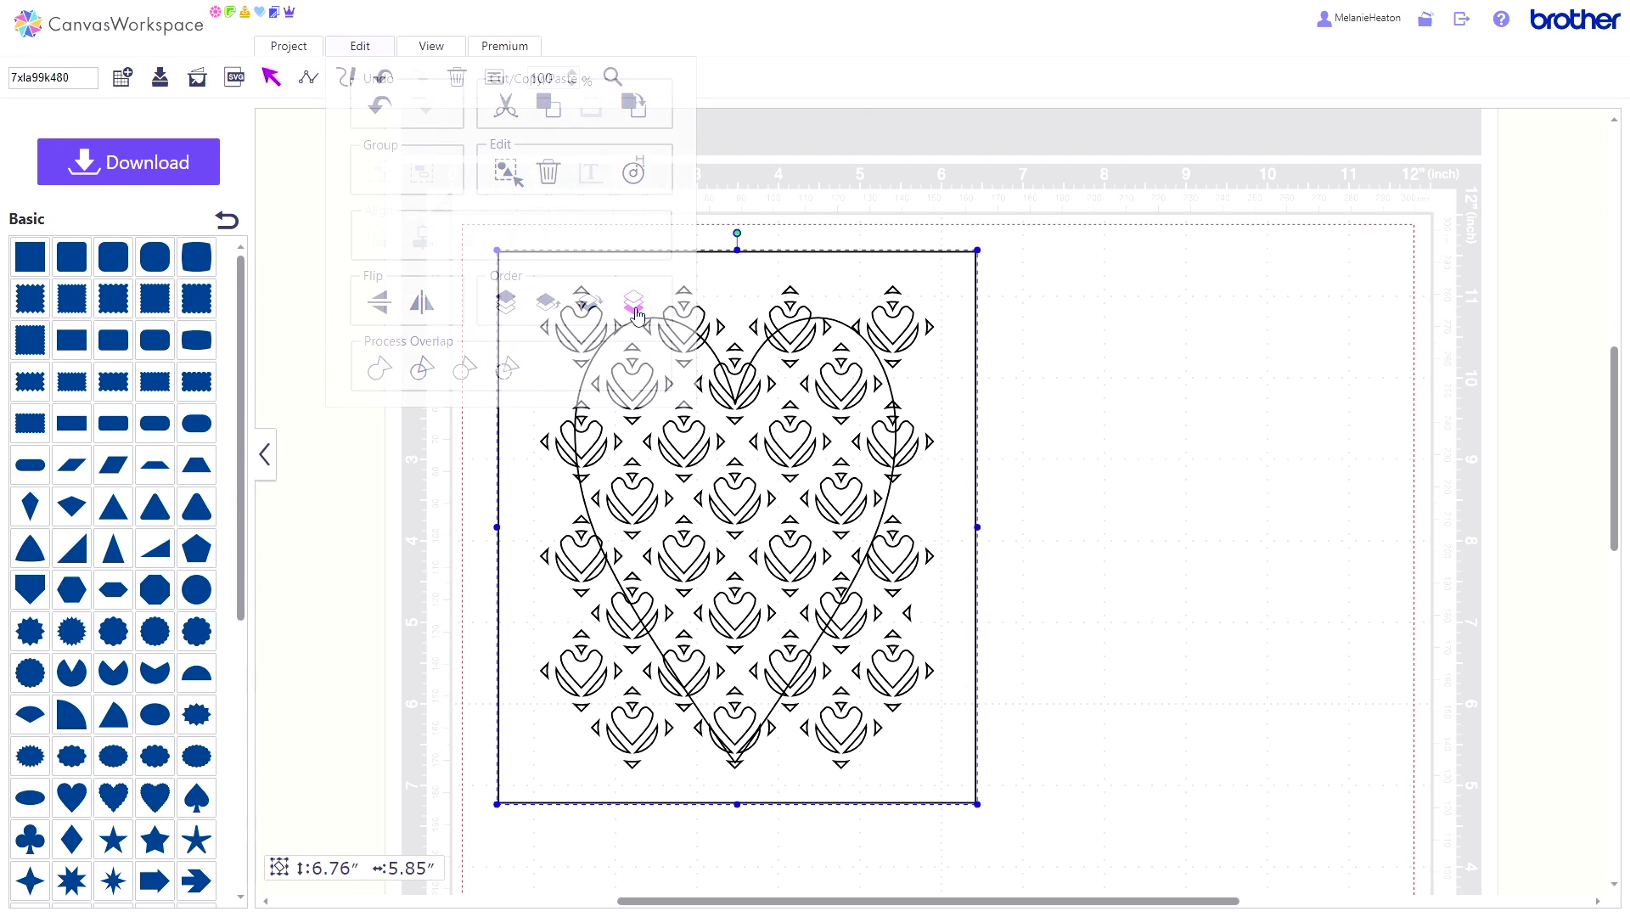
Duplicate the large heart outline and move the copy onto the empty mat area to the right of the panel.
click(731, 555)
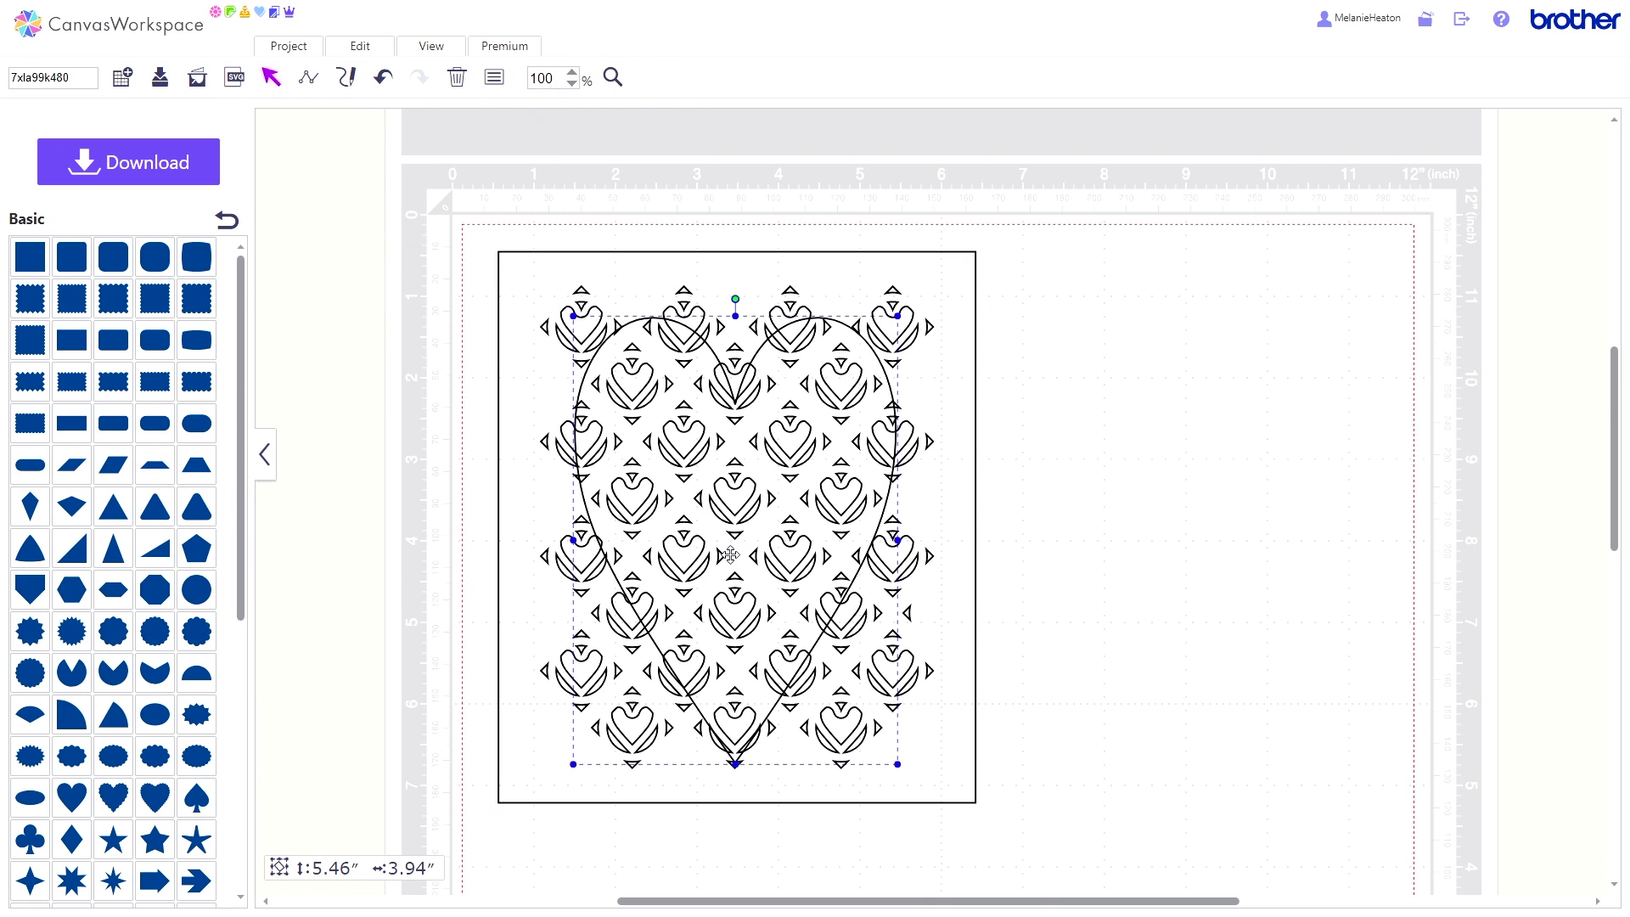
click(358, 49)
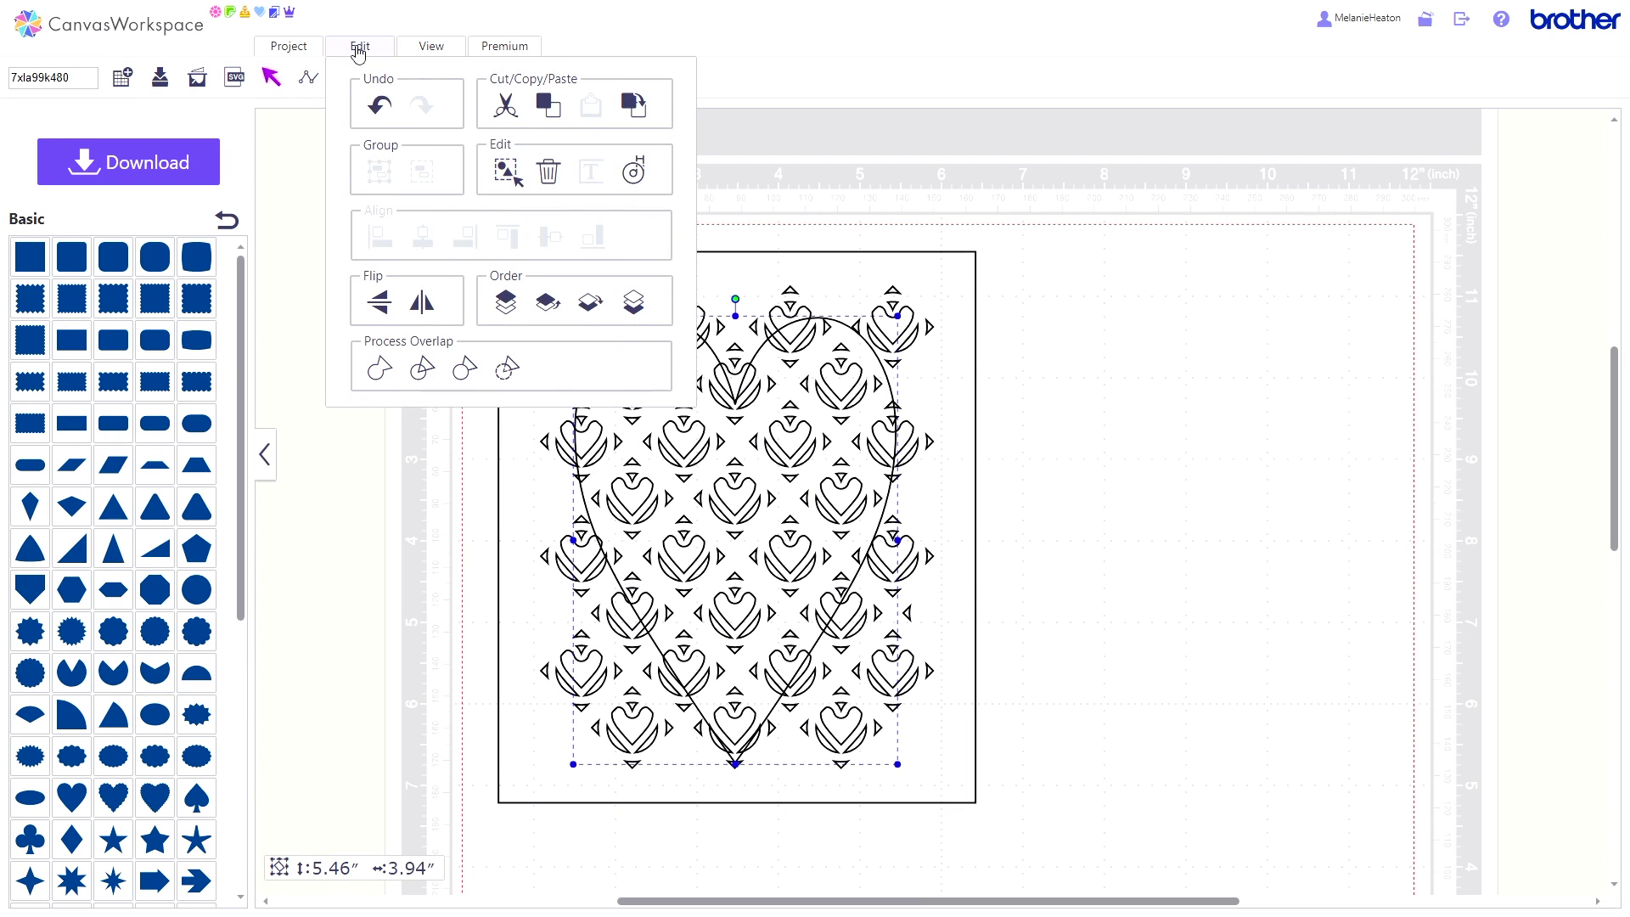
click(626, 105)
drag(739, 469, 1134, 377)
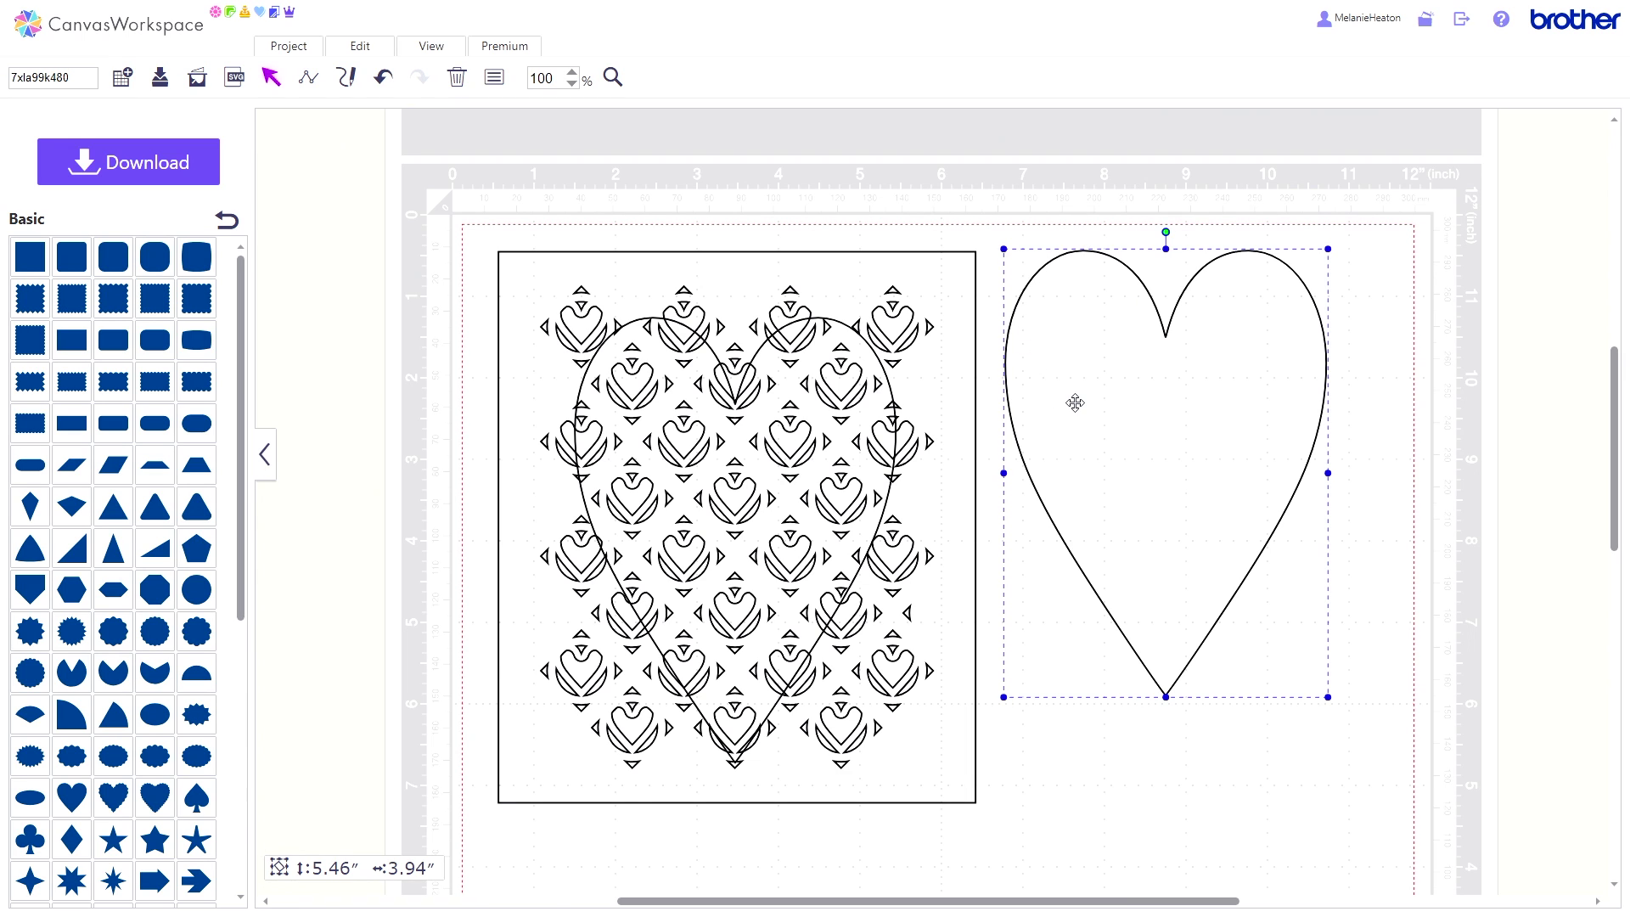
click(392, 53)
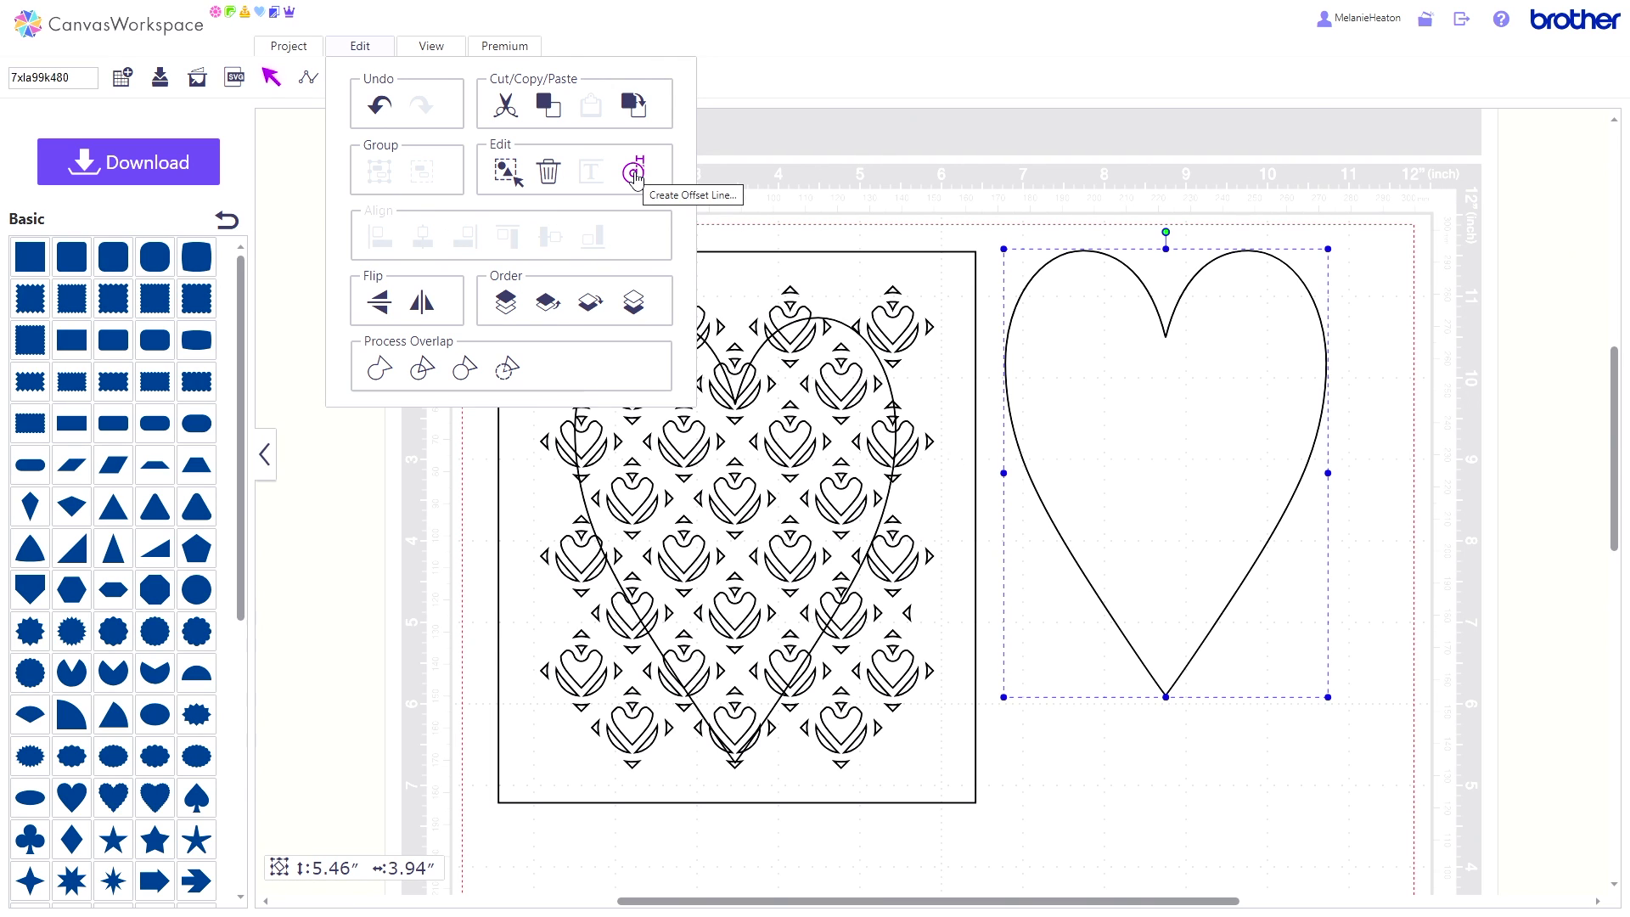
click(633, 173)
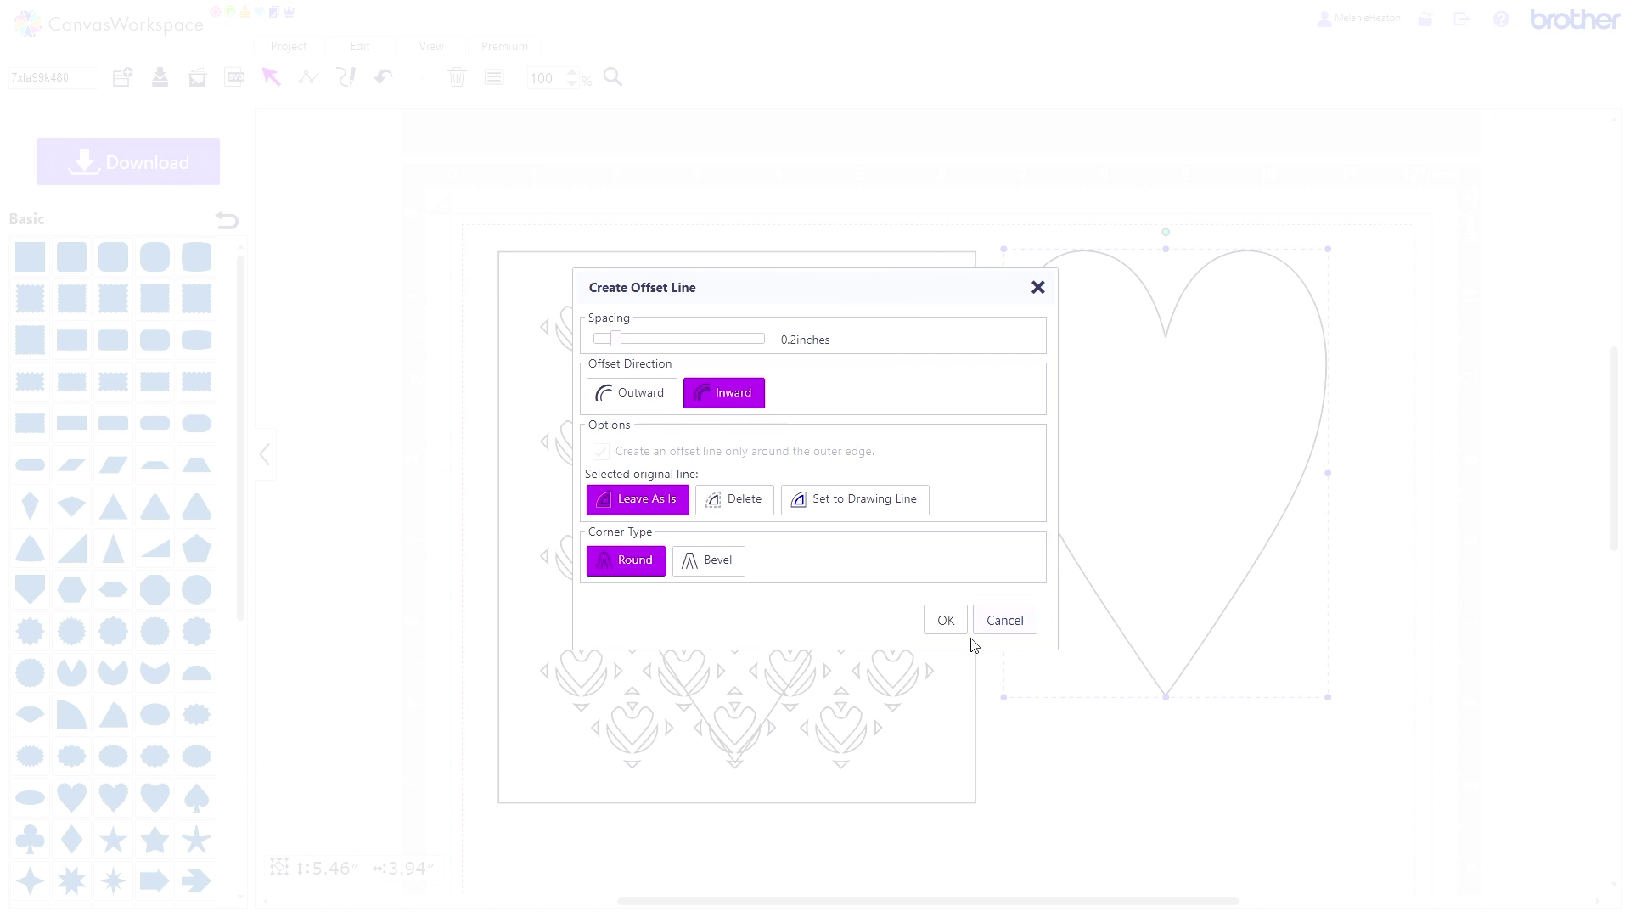
click(991, 629)
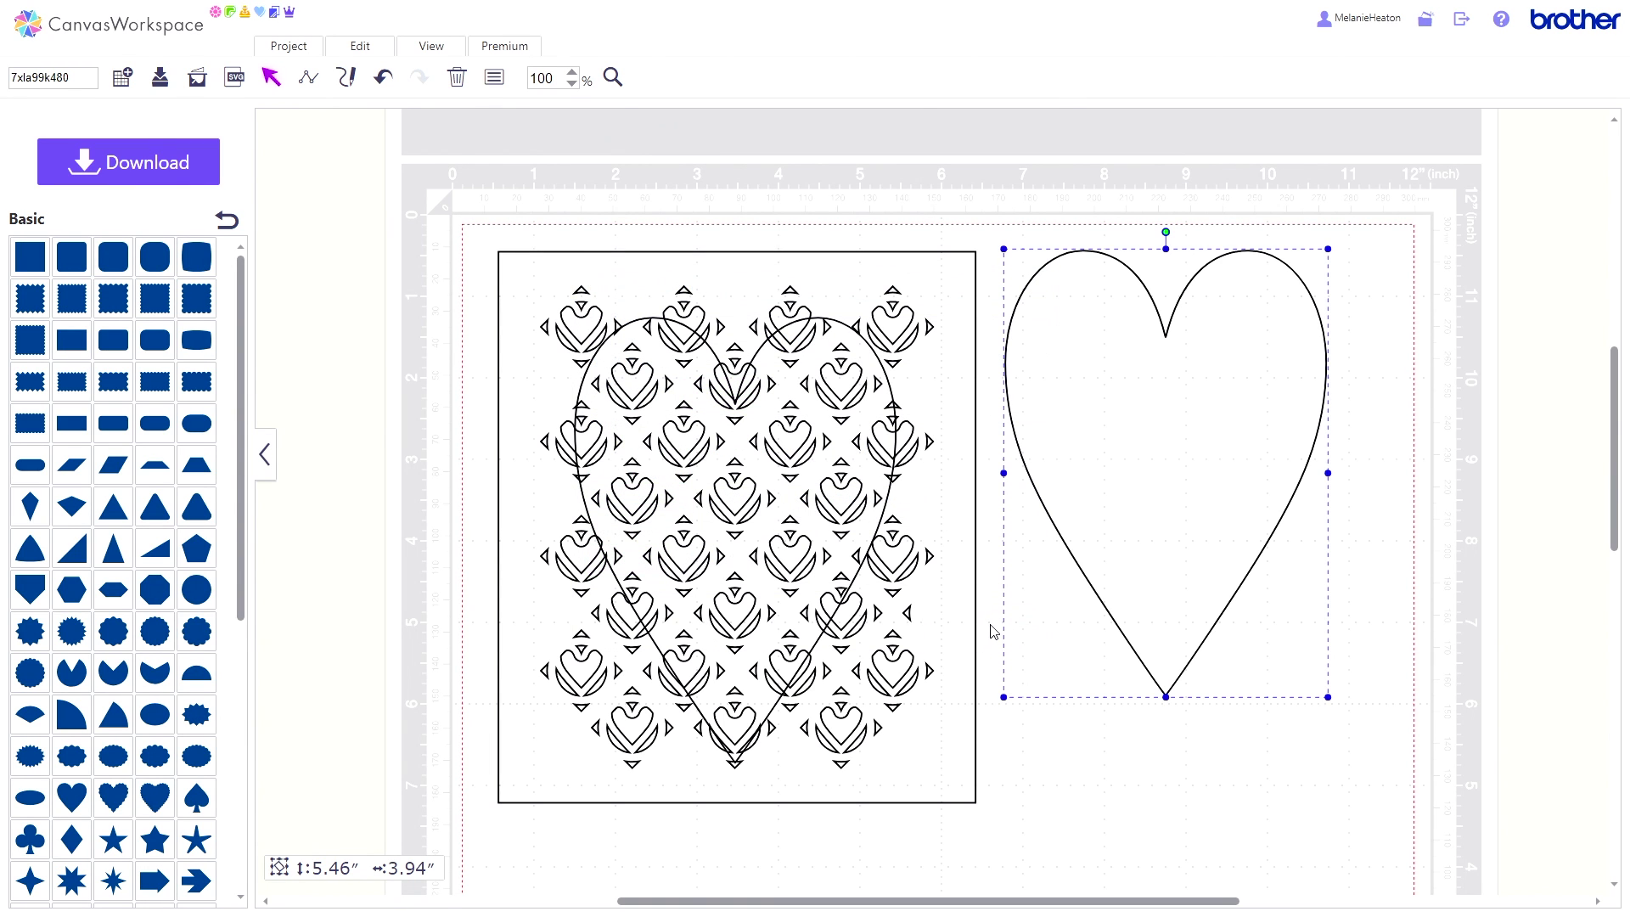
Switch the units to millimetres and replace the heart copy beside the panel with its 4 mm outward, round-cornered offset line.
click(430, 49)
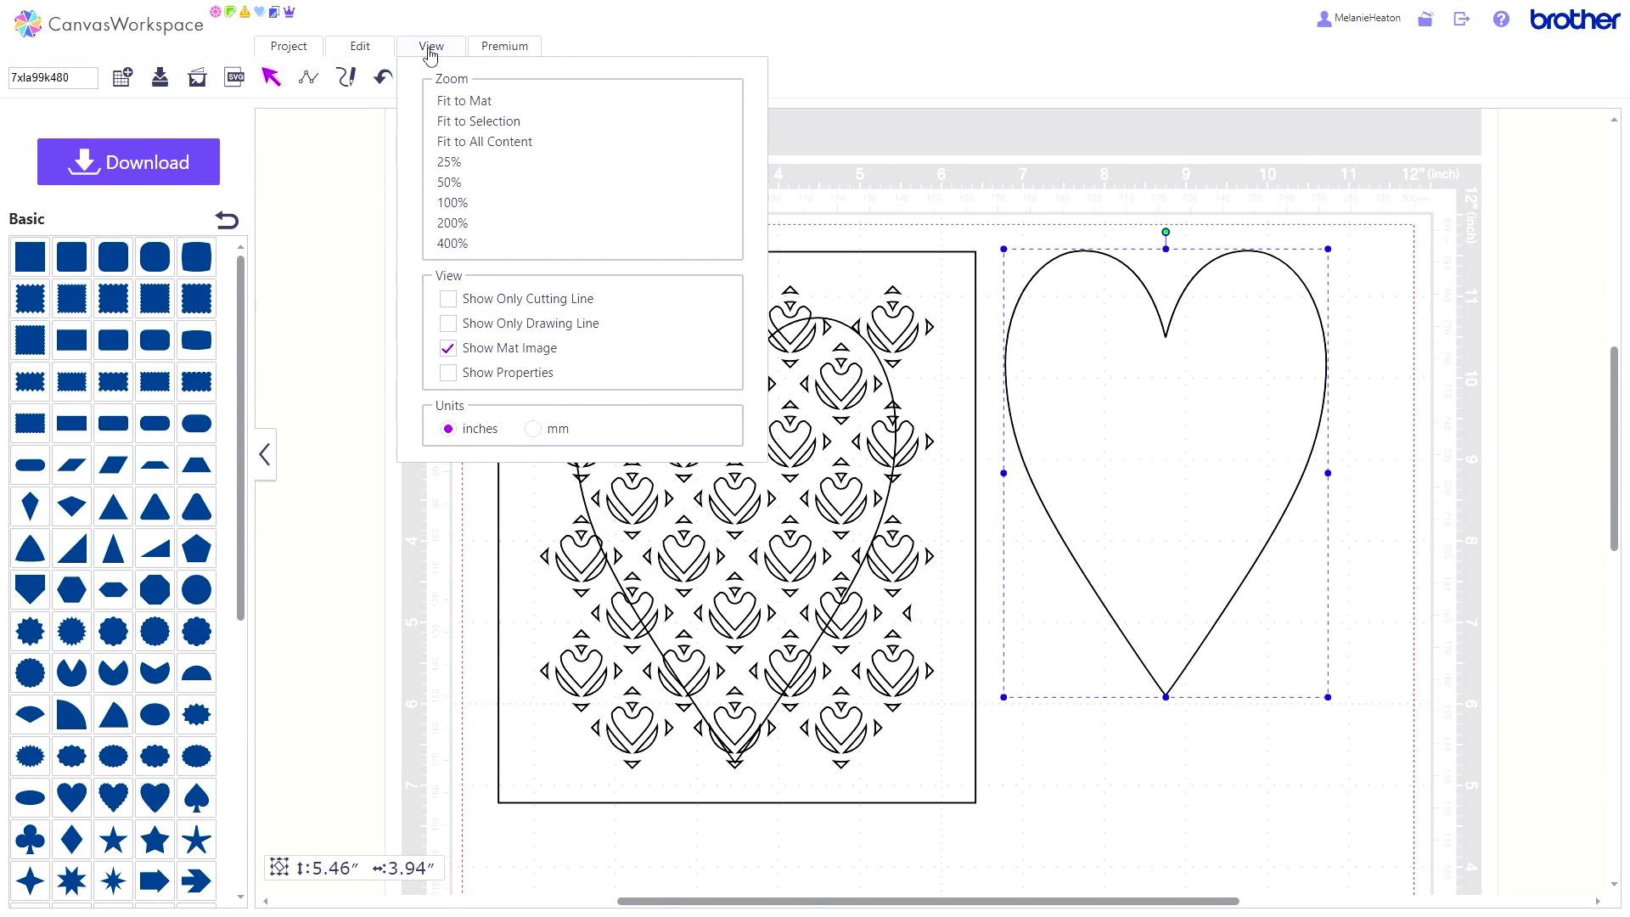
click(532, 431)
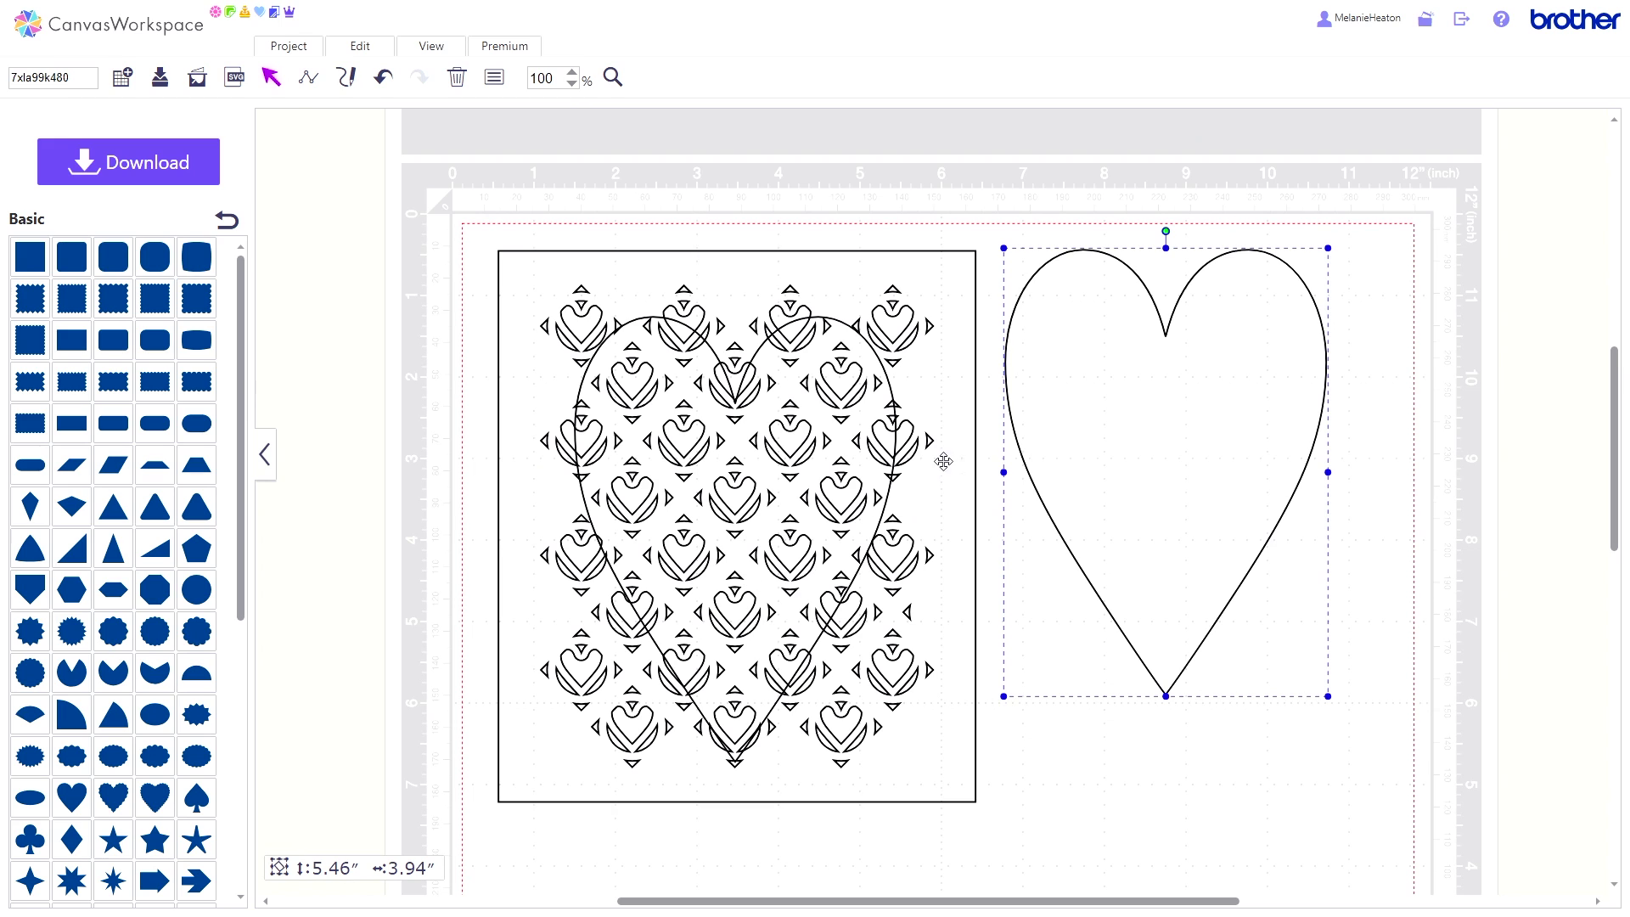
click(360, 51)
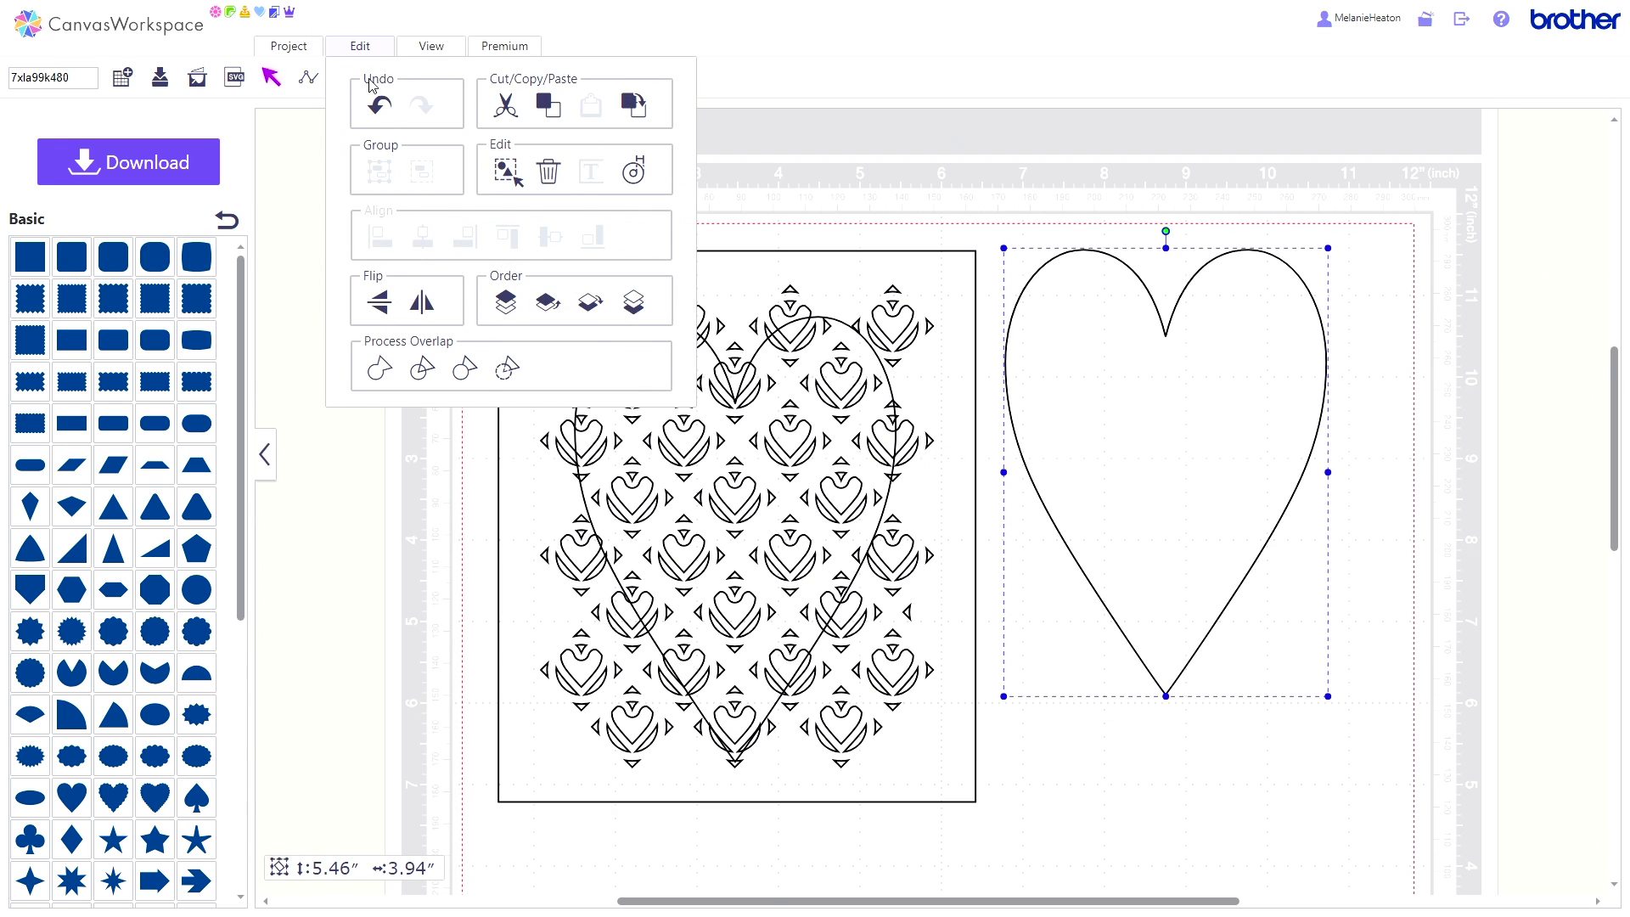
click(636, 174)
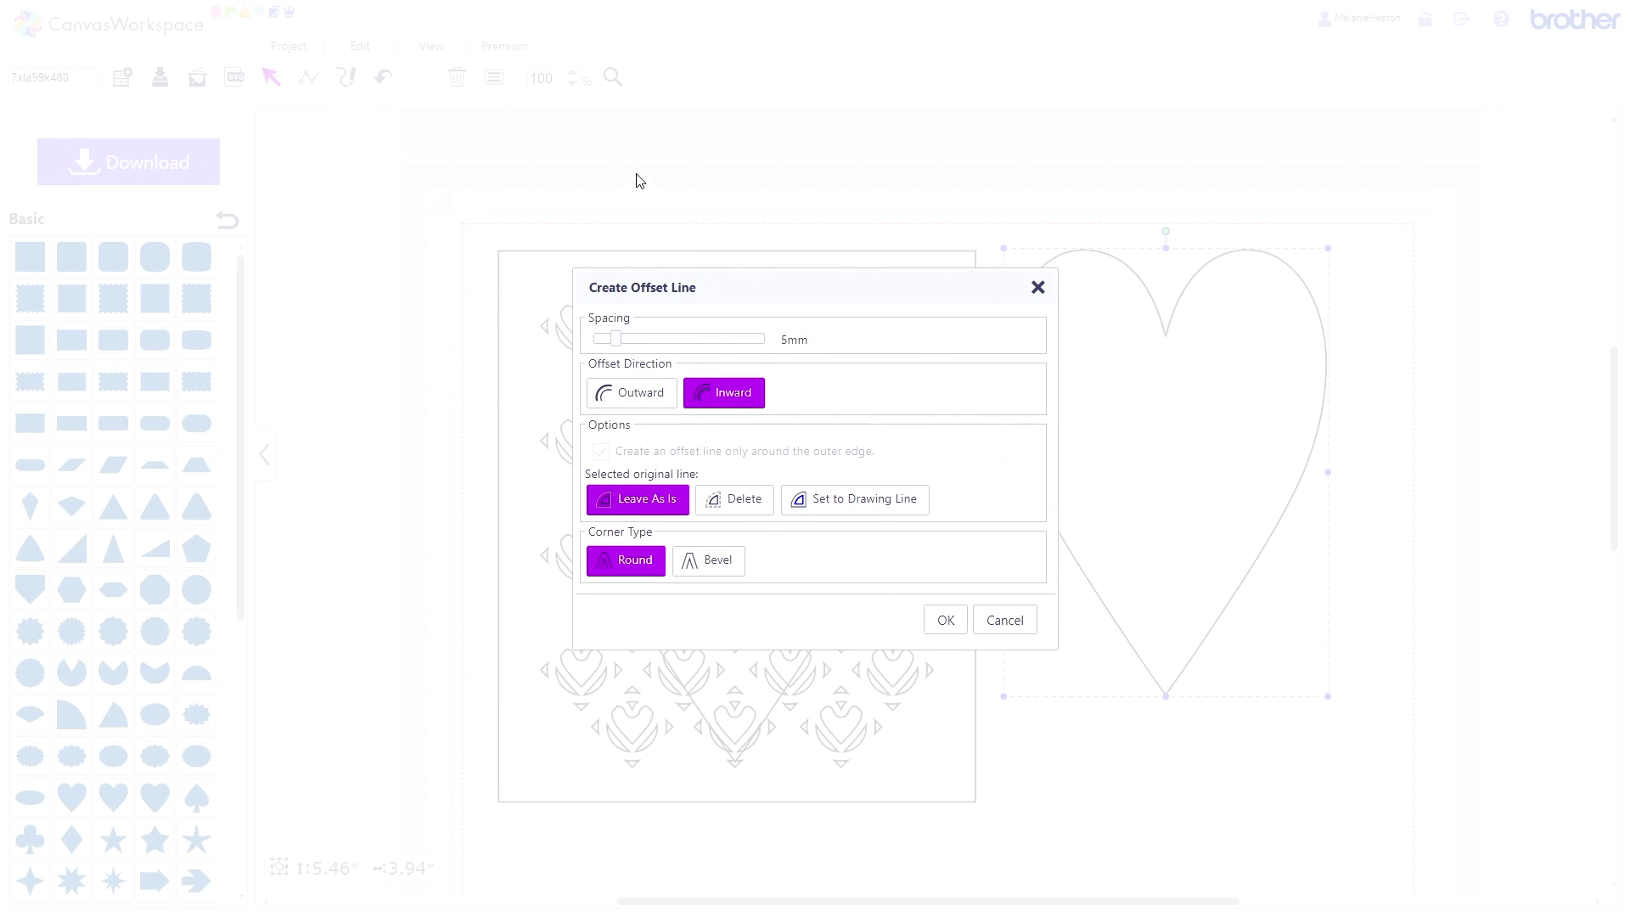
click(610, 339)
click(616, 392)
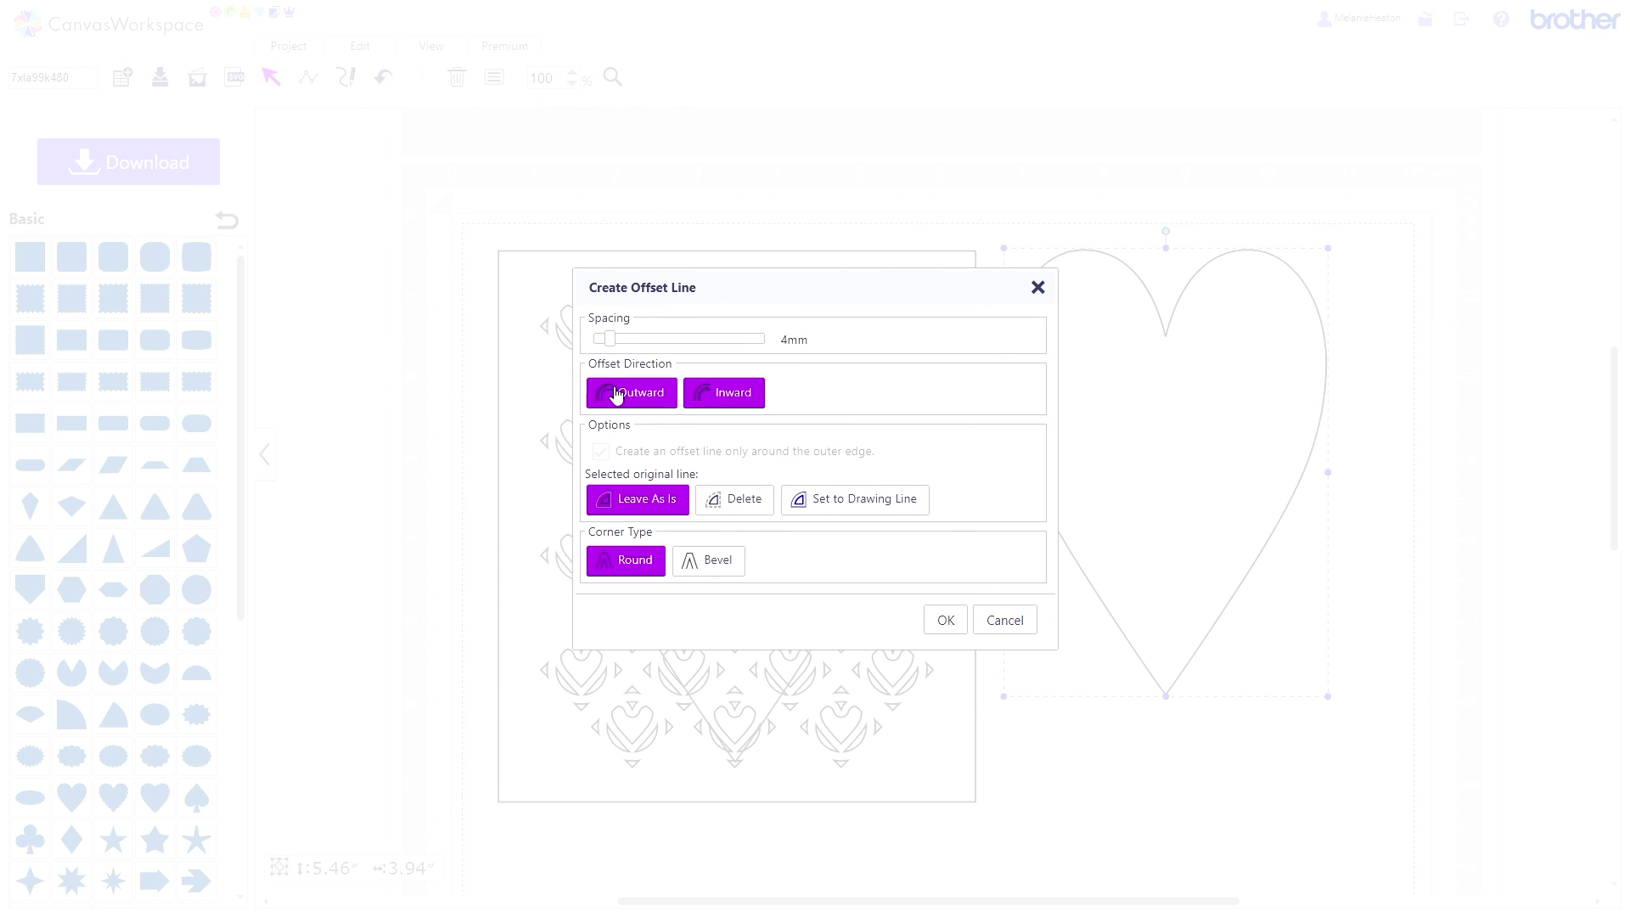
click(753, 512)
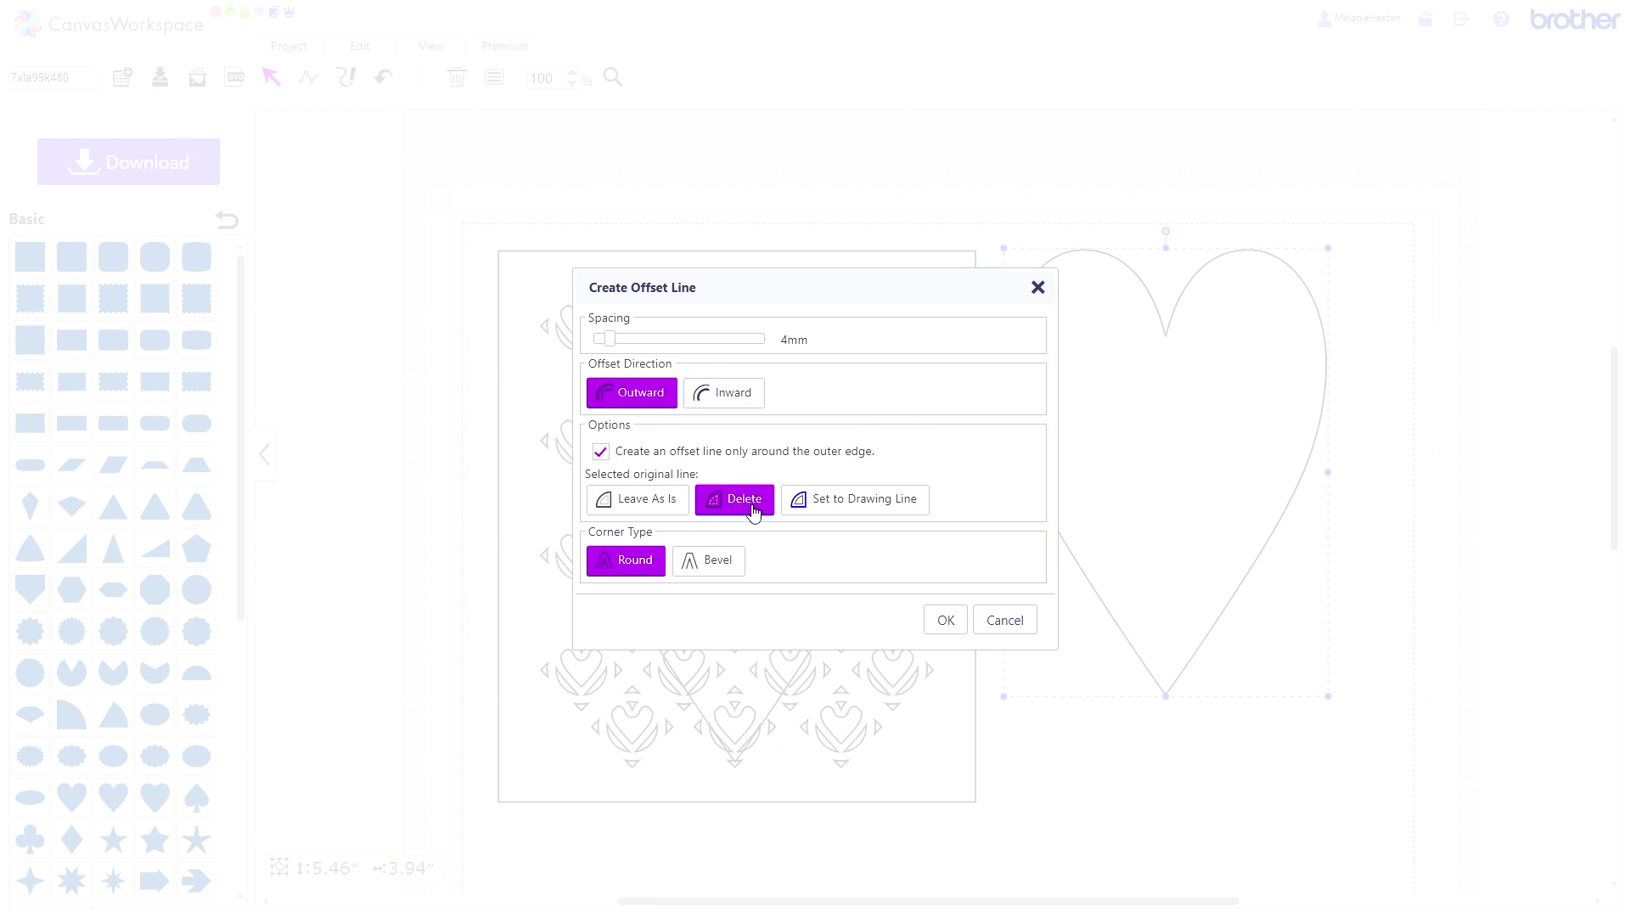
click(932, 625)
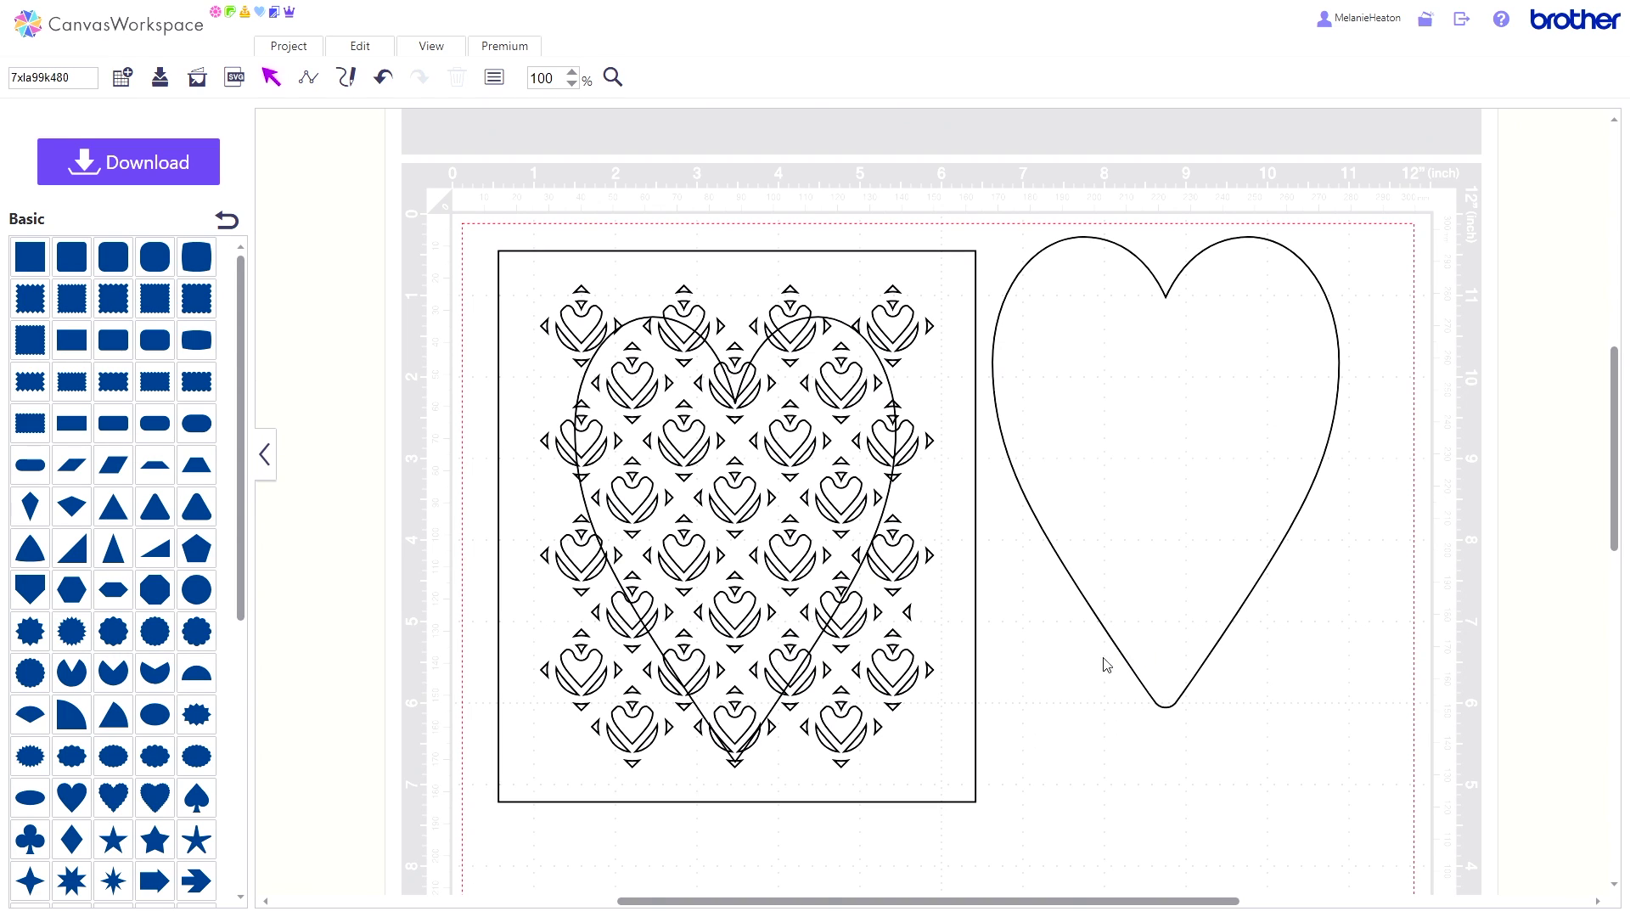
Duplicate the heart outline lying over the pattern and place the copy centrally inside the offset heart.
click(840, 513)
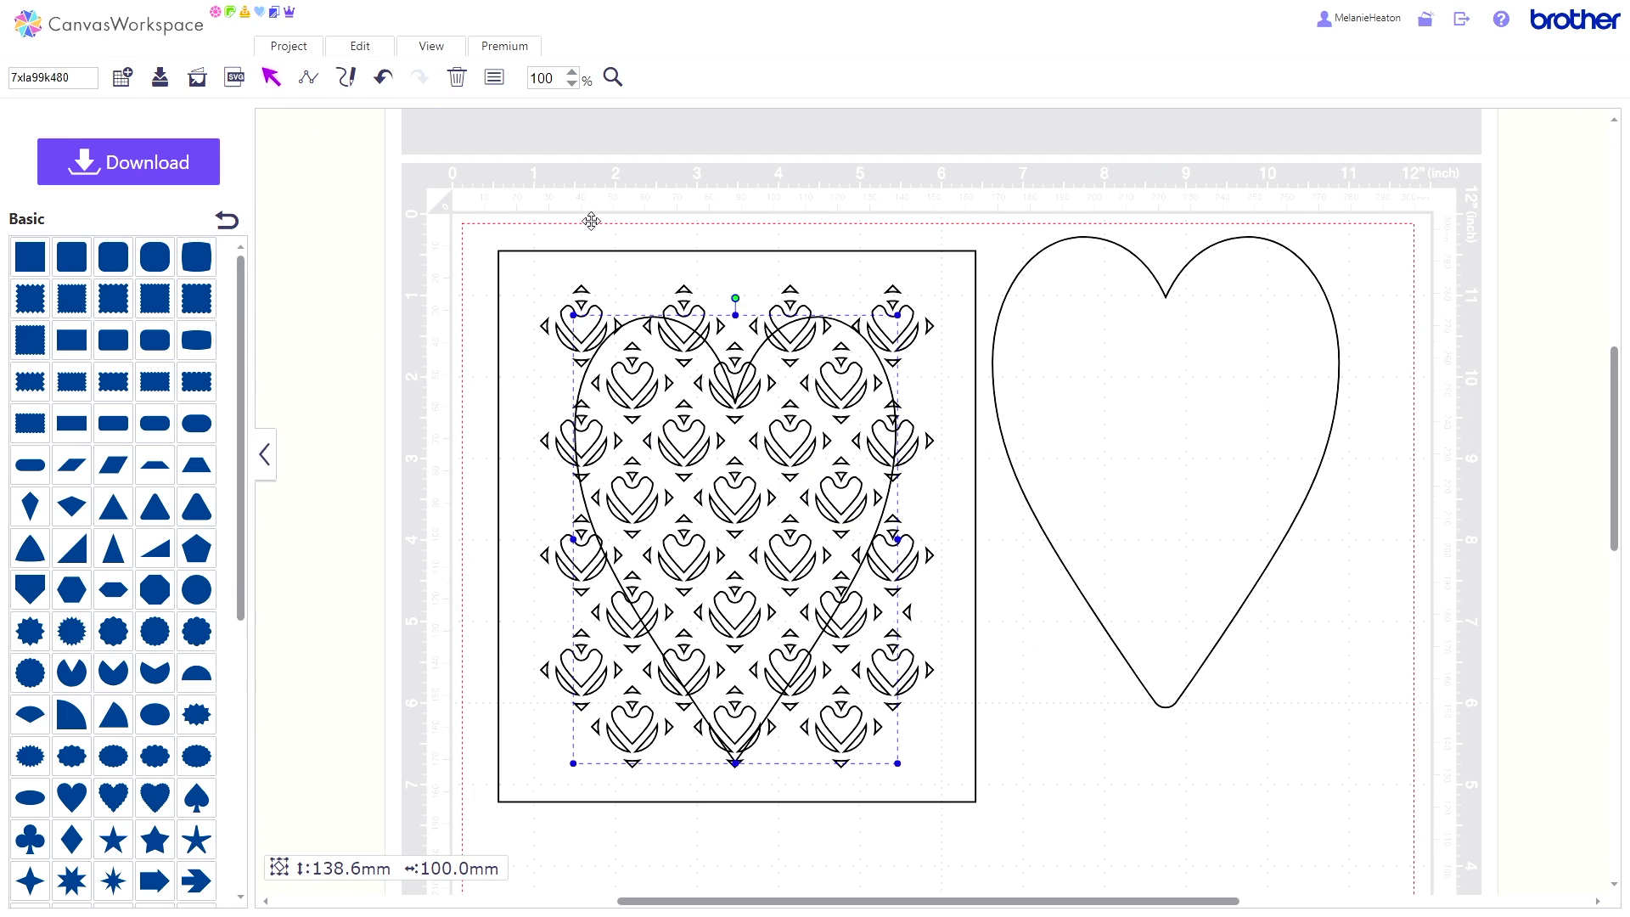
click(355, 49)
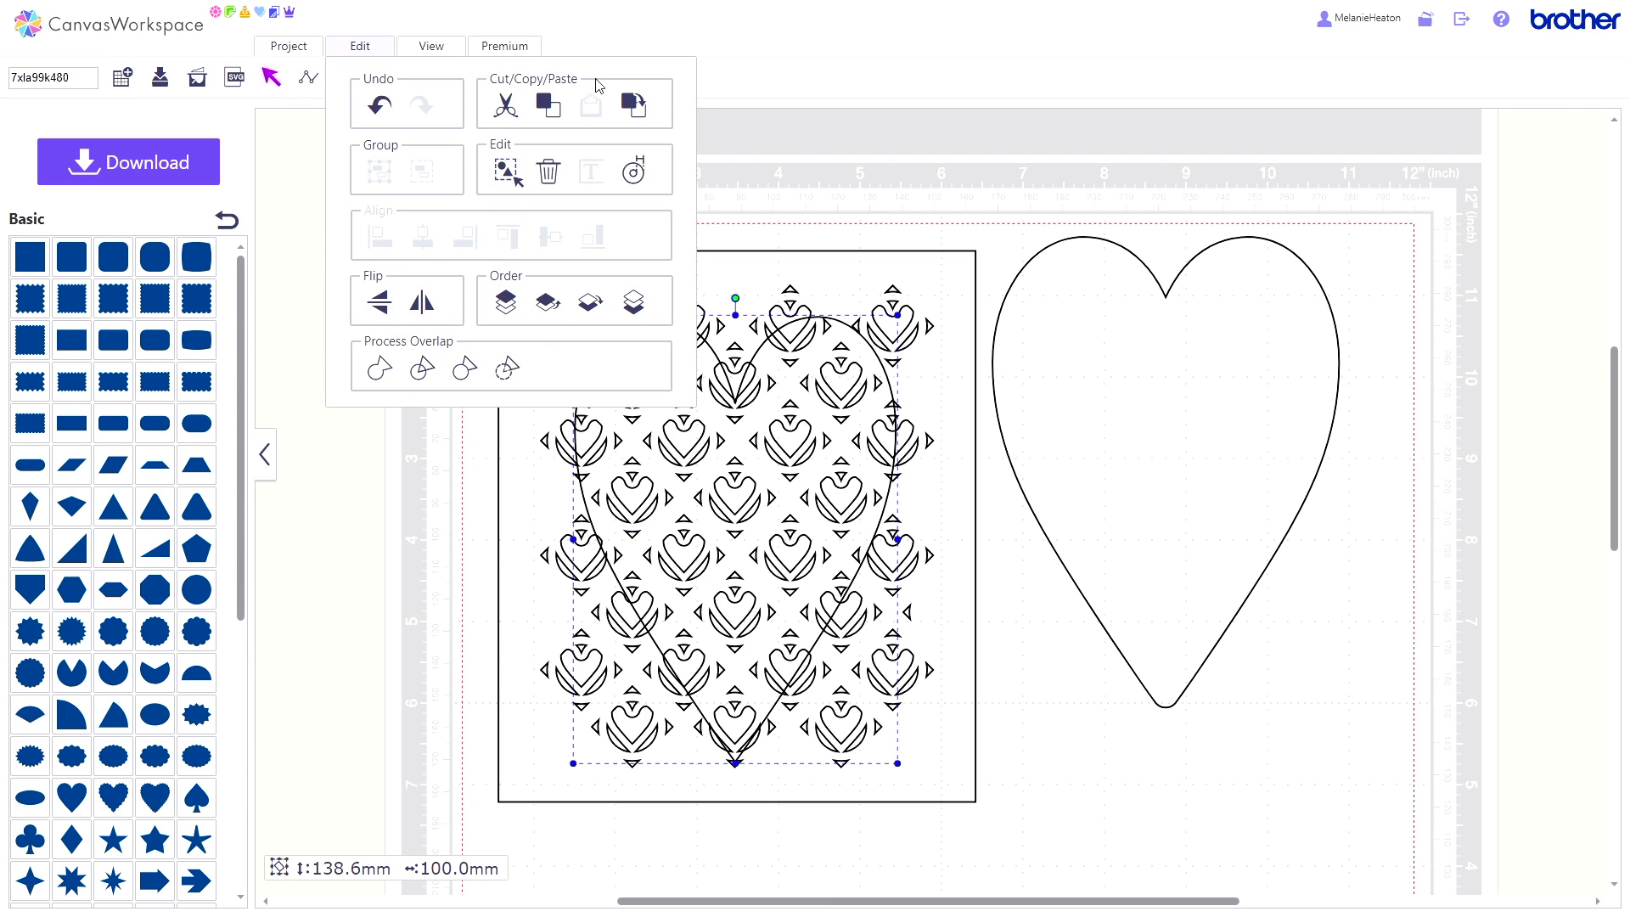
click(633, 105)
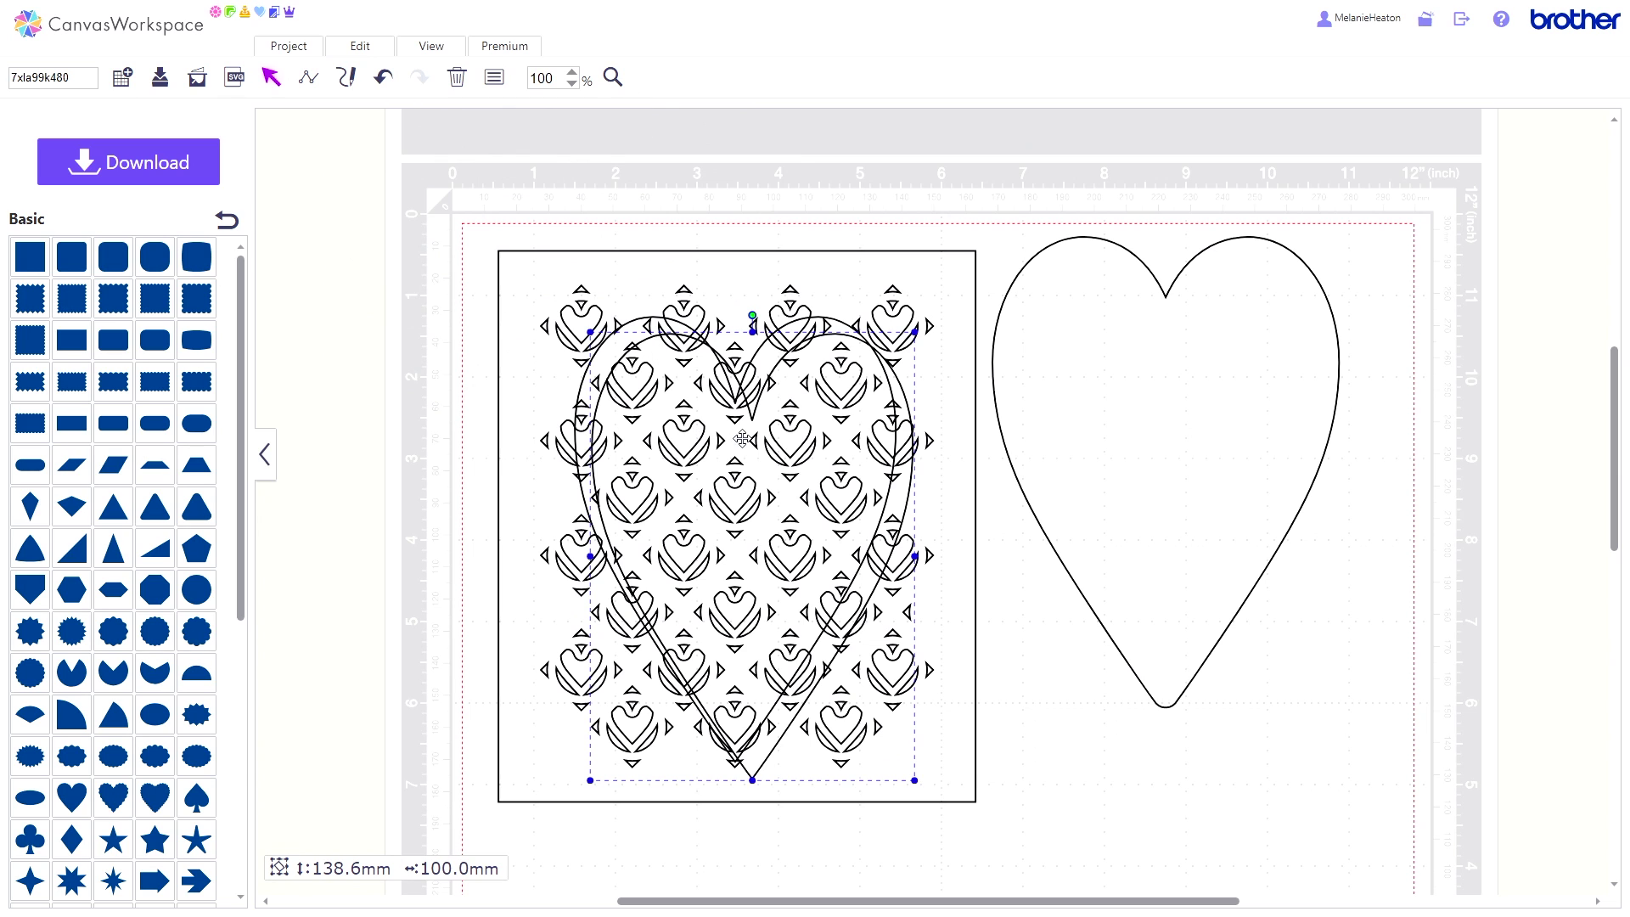
drag(742, 439, 1156, 351)
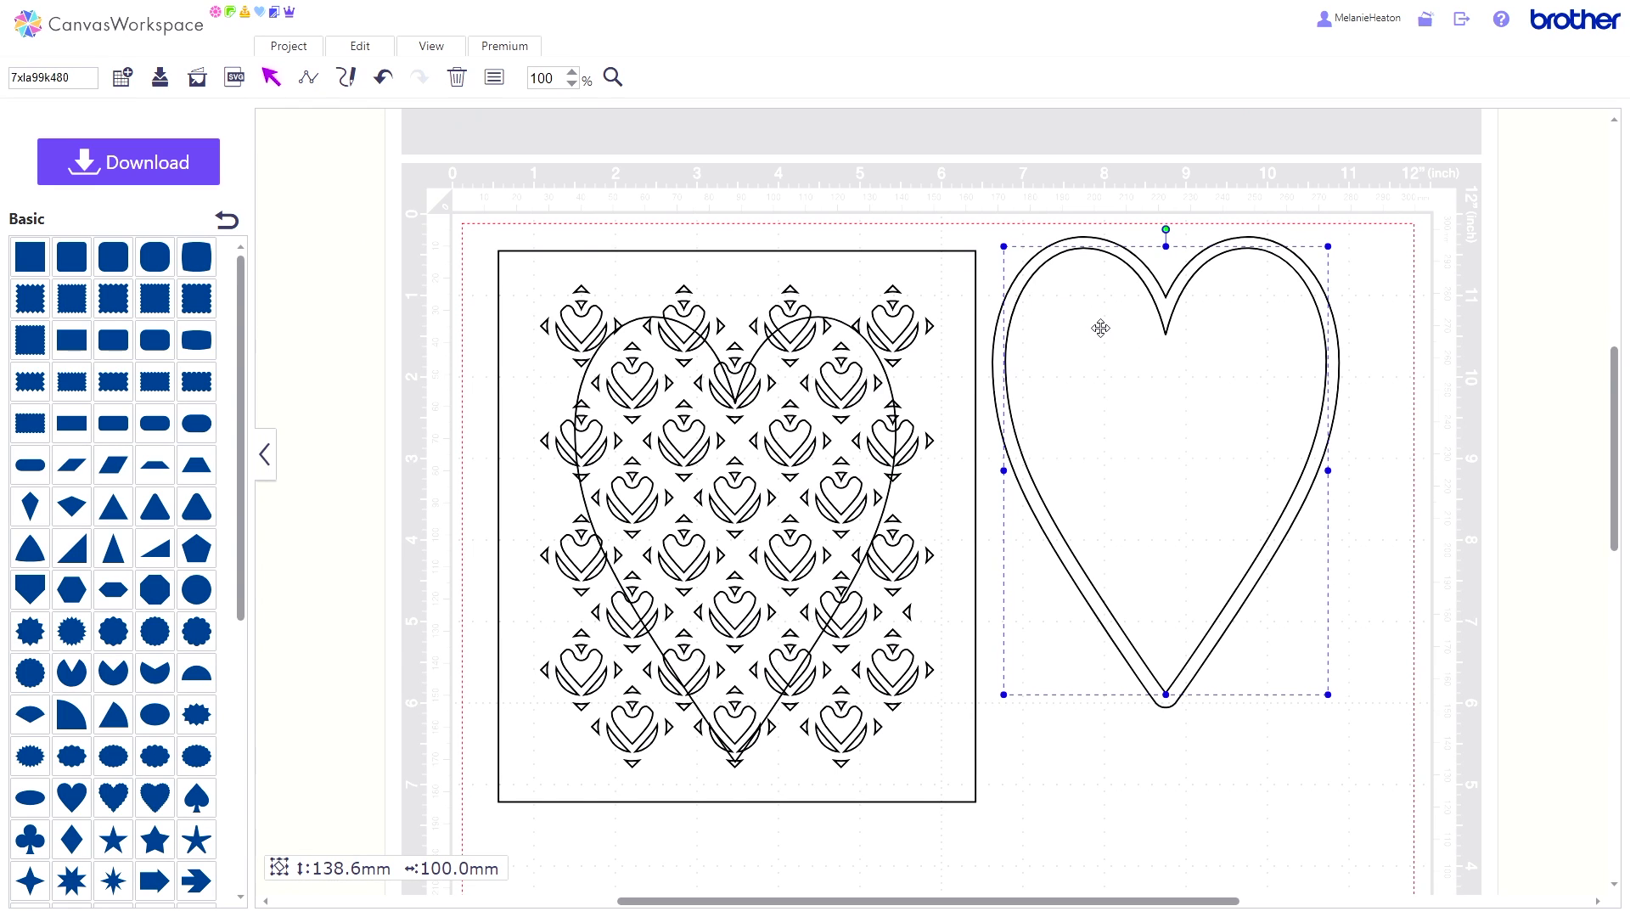
Enlarge the inner heart copy to a height of 146.6 mm with its aspect ratio maintained, and nudge it into the offset heart.
click(495, 79)
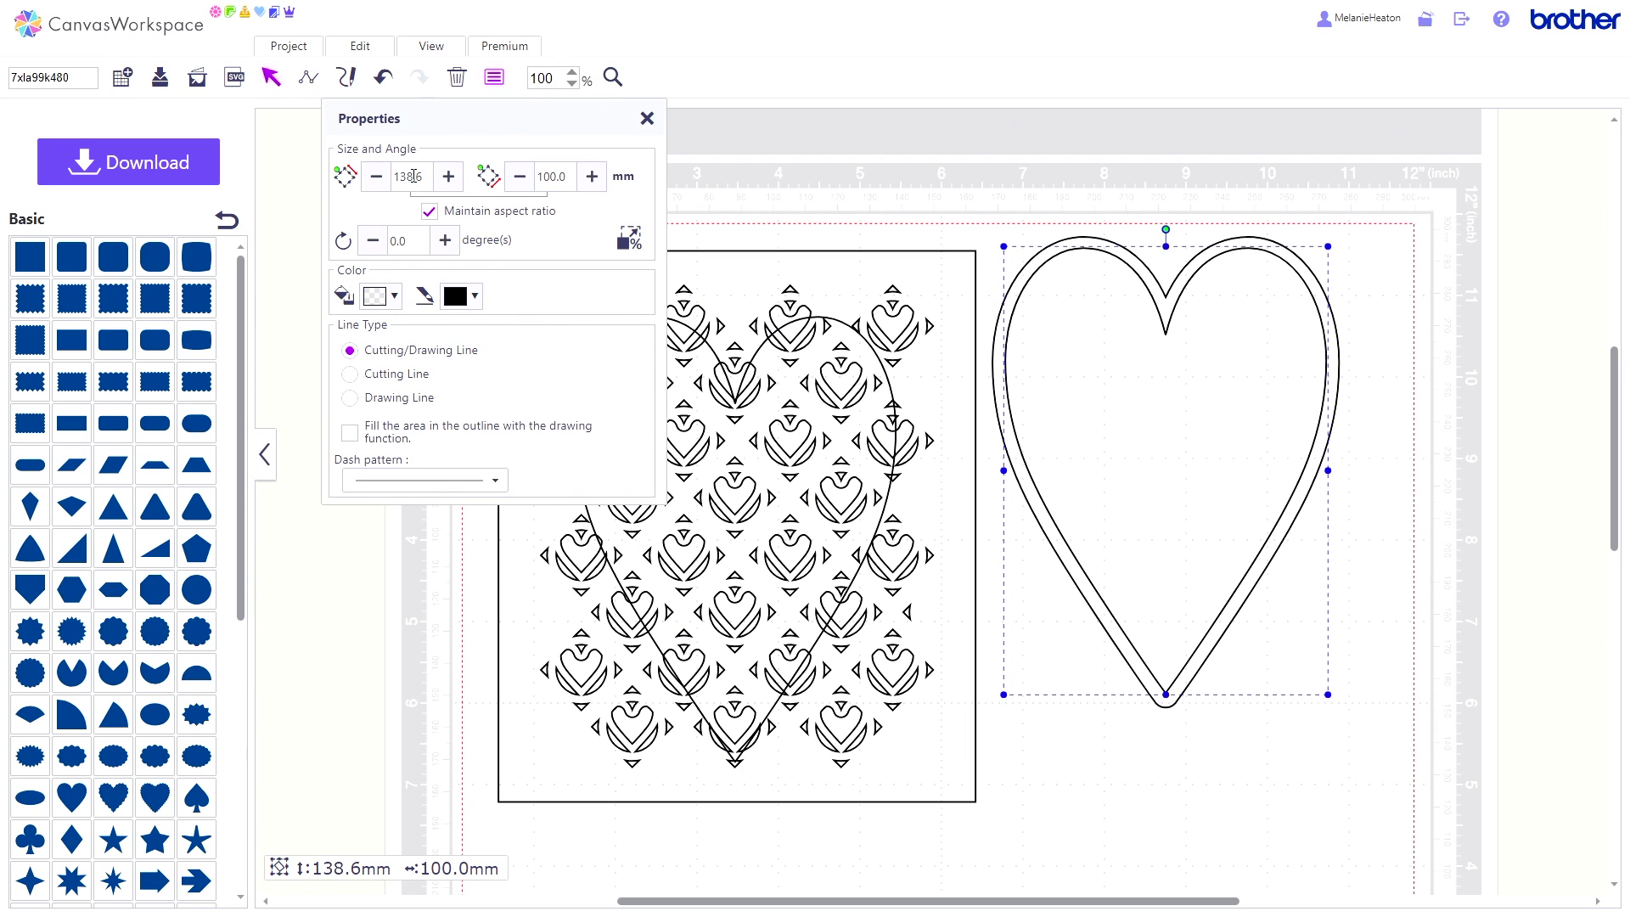
click(411, 176)
click(647, 119)
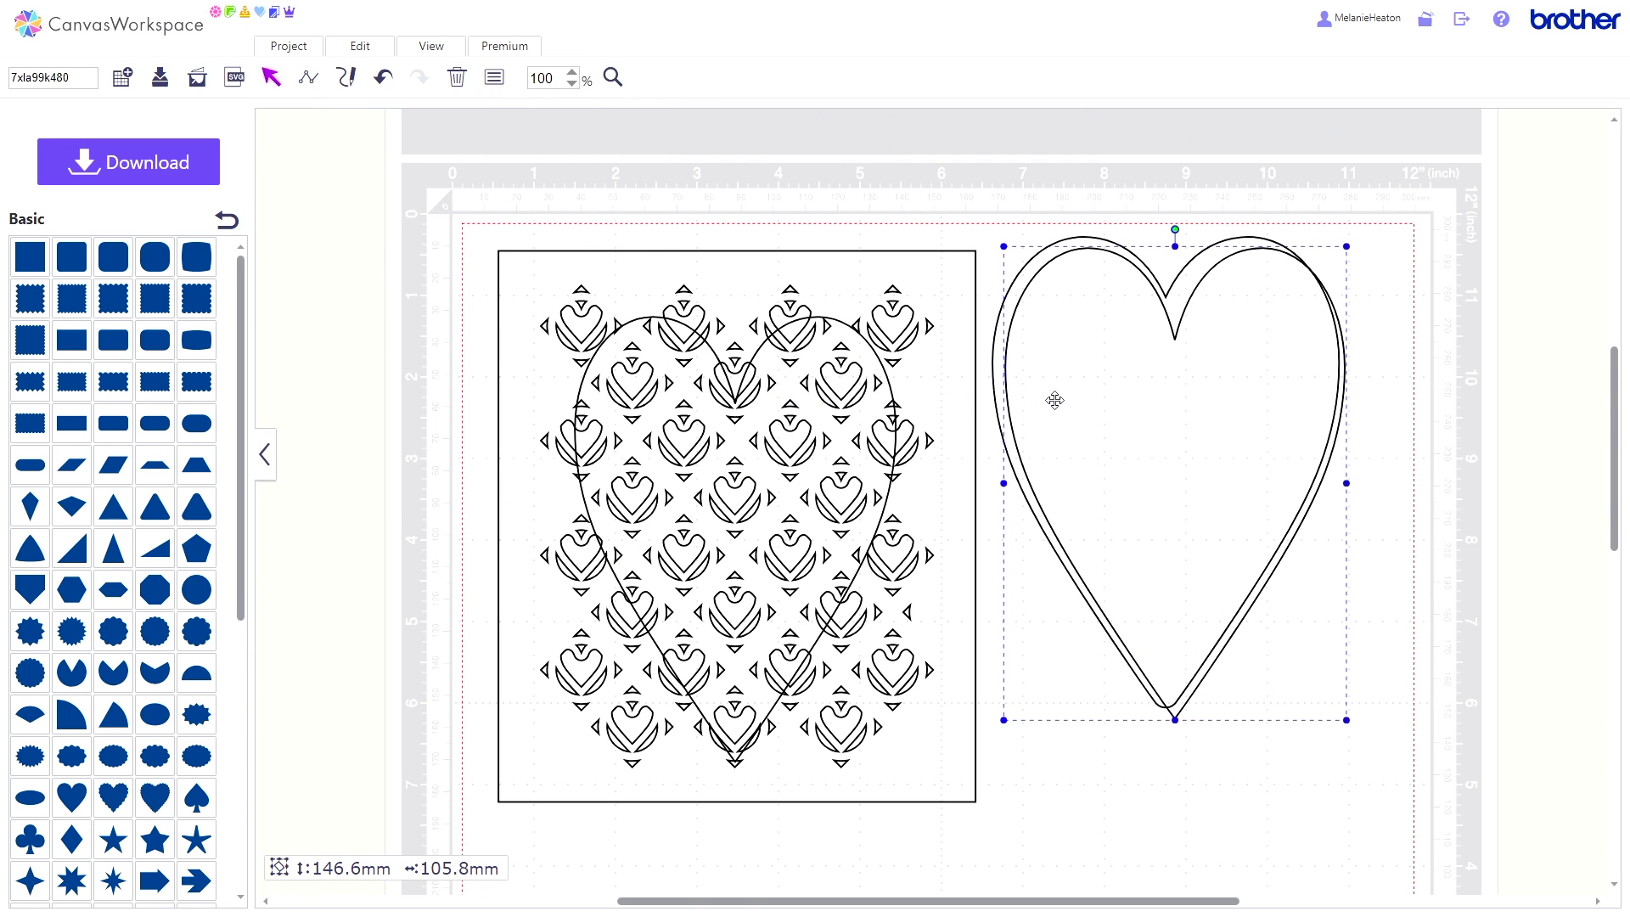
mouse_move(1056, 400)
mouse_down()
mouse_move(1051, 461)
mouse_move(887, 484)
mouse_move(605, 455)
mouse_move(1049, 407)
mouse_up()
Overlay the original heart on the enlarged copy, clear of the panel and the offset heart, and delete the enlarged copy.
drag(787, 521, 1188, 417)
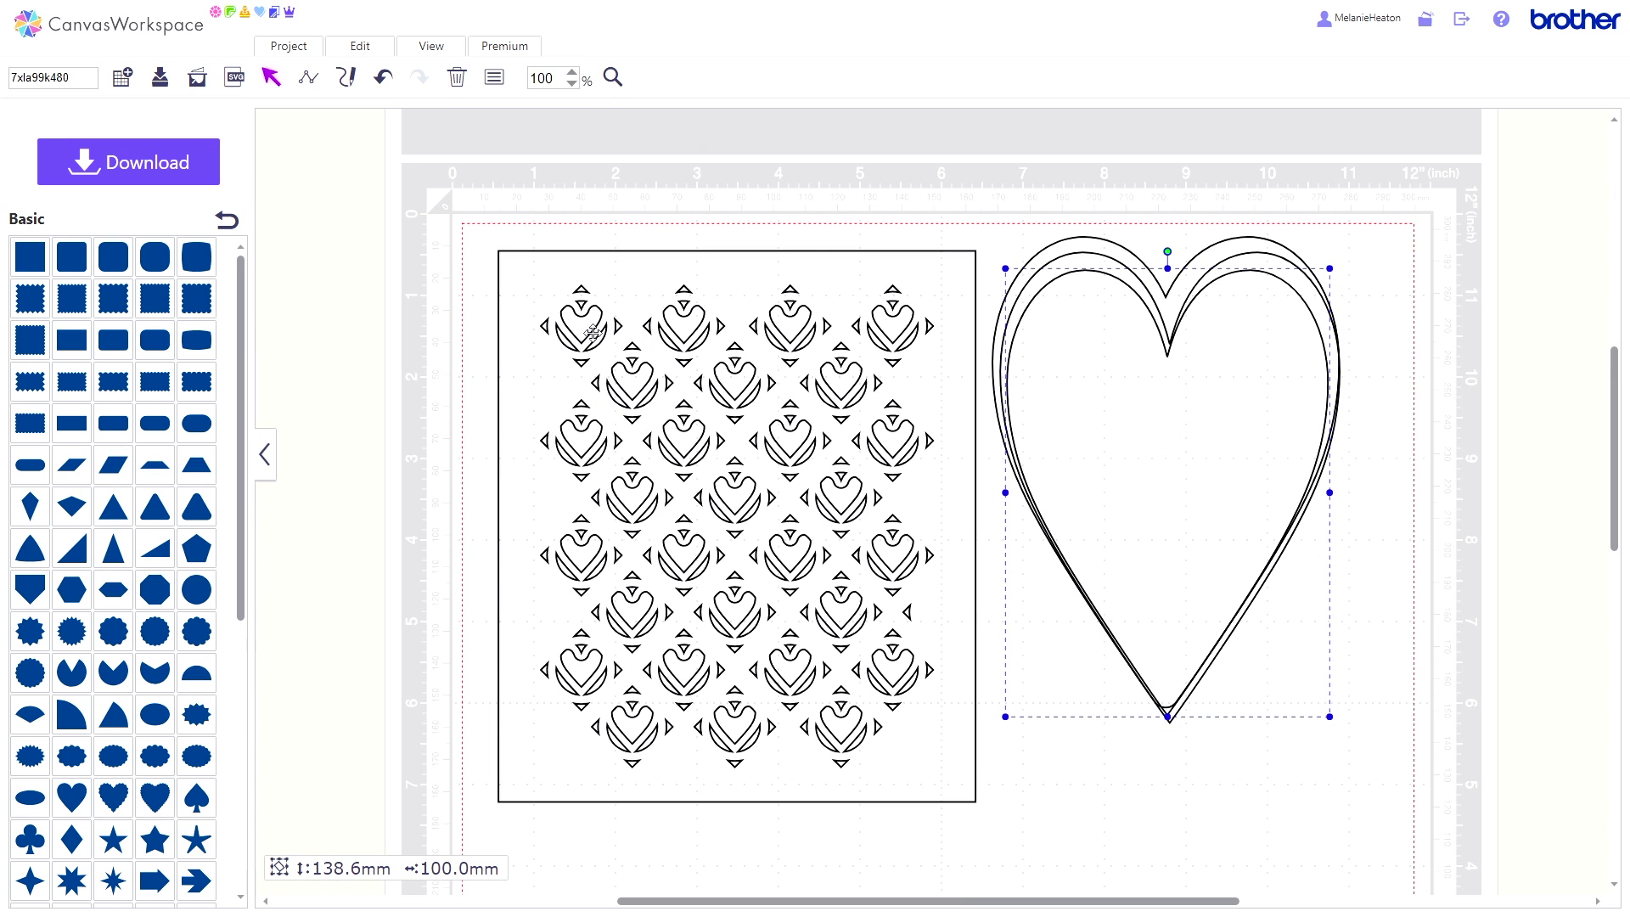
drag(594, 333, 222, 289)
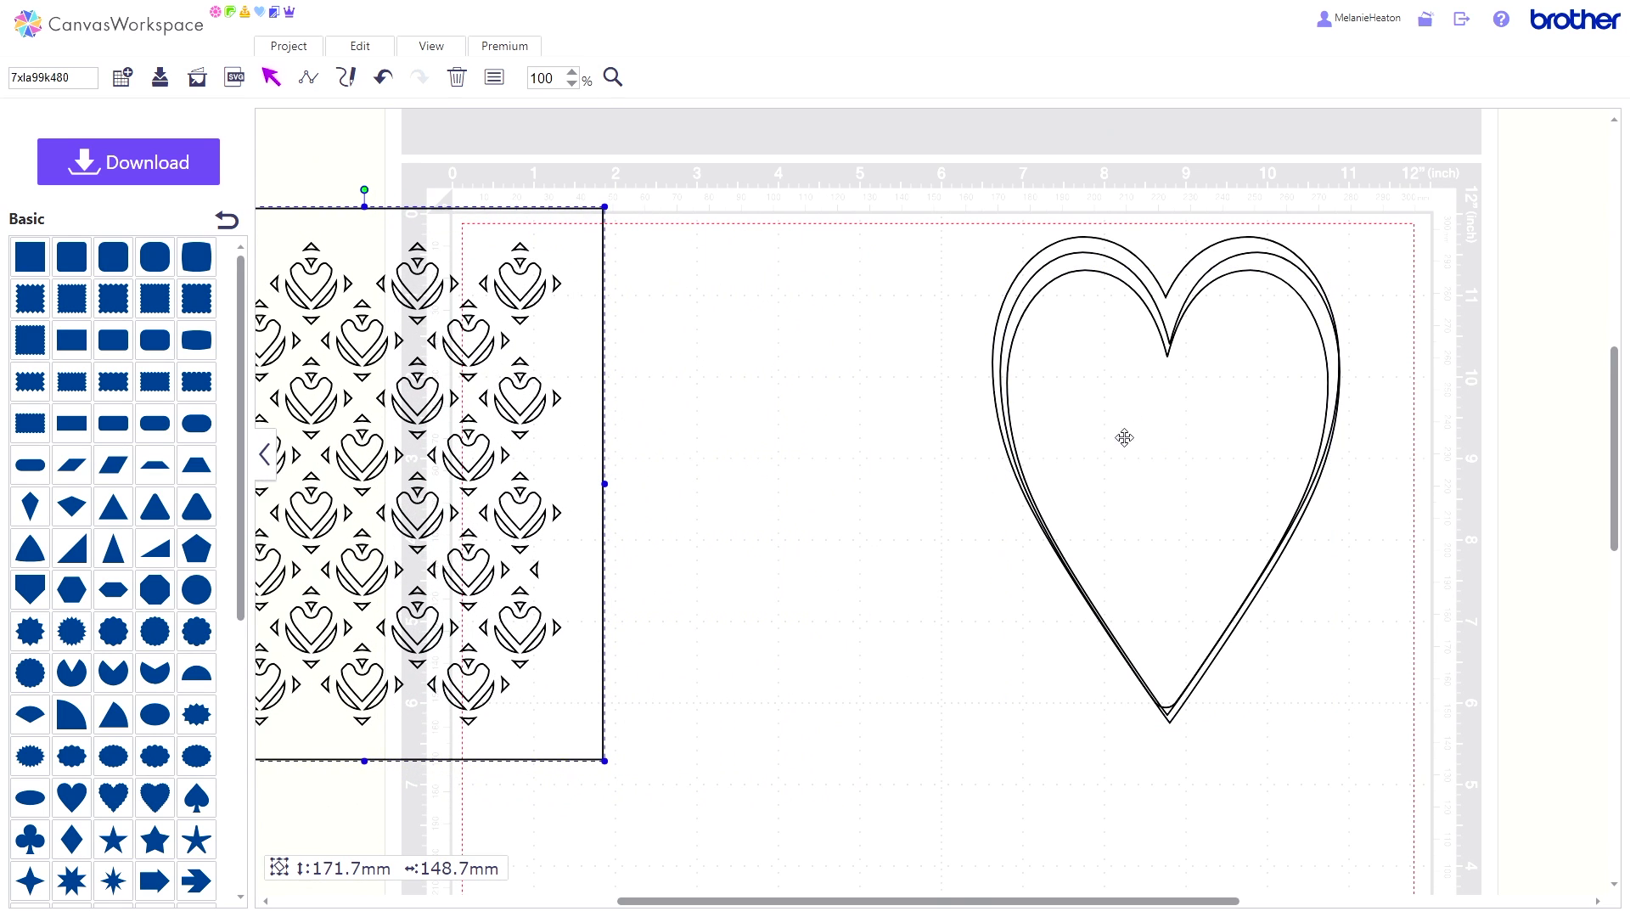
drag(1124, 432, 781, 436)
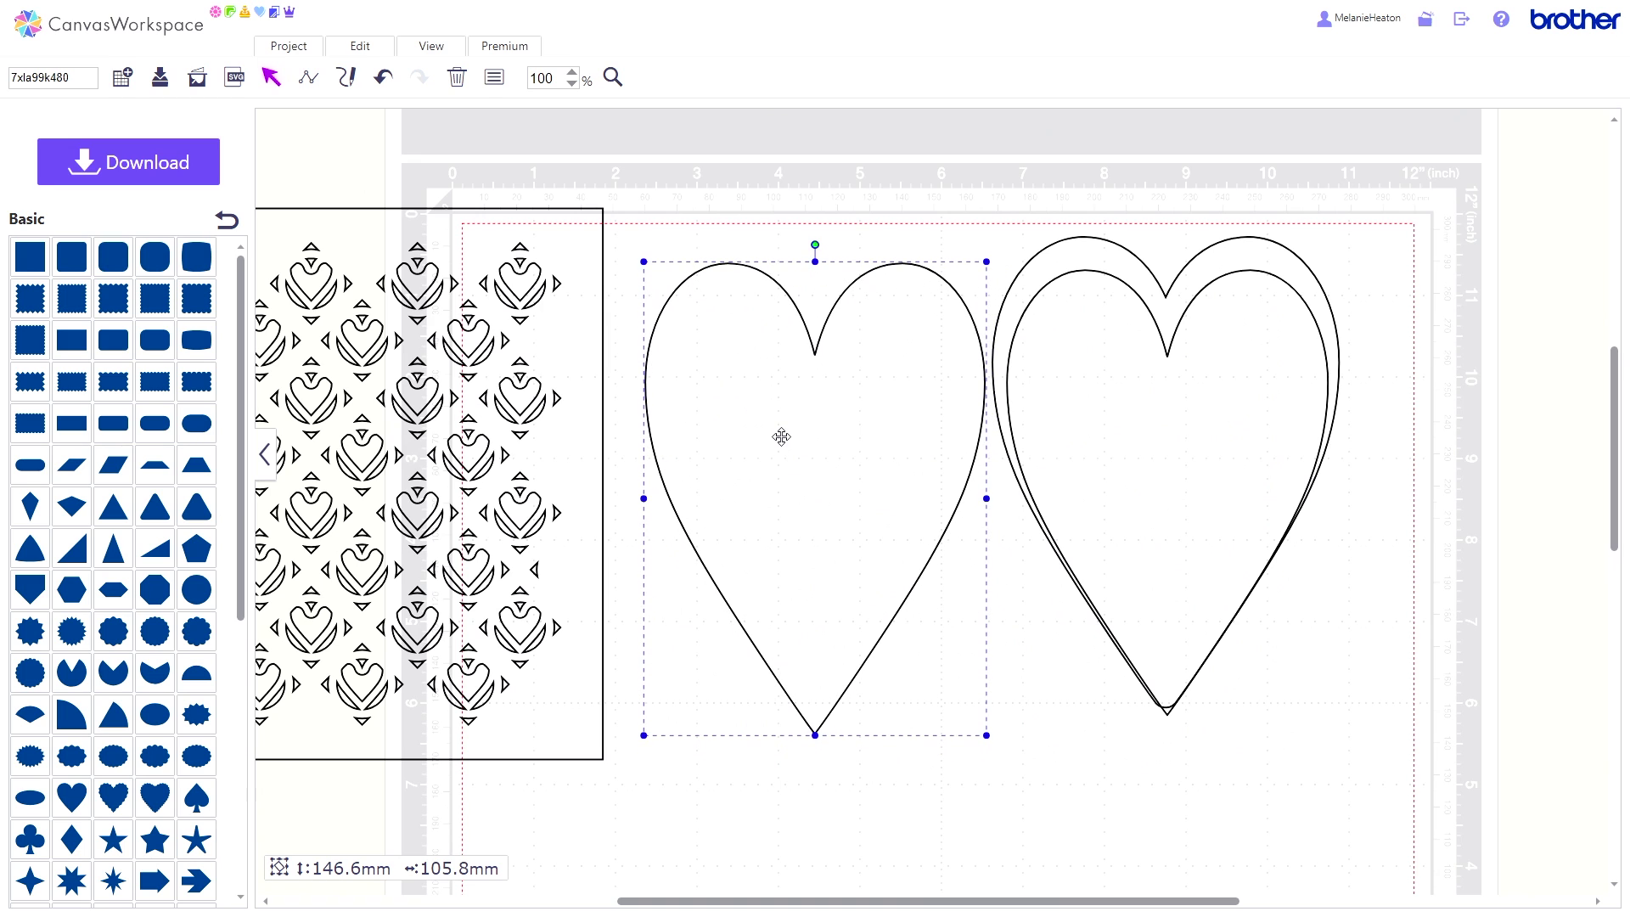
drag(1171, 495, 1358, 512)
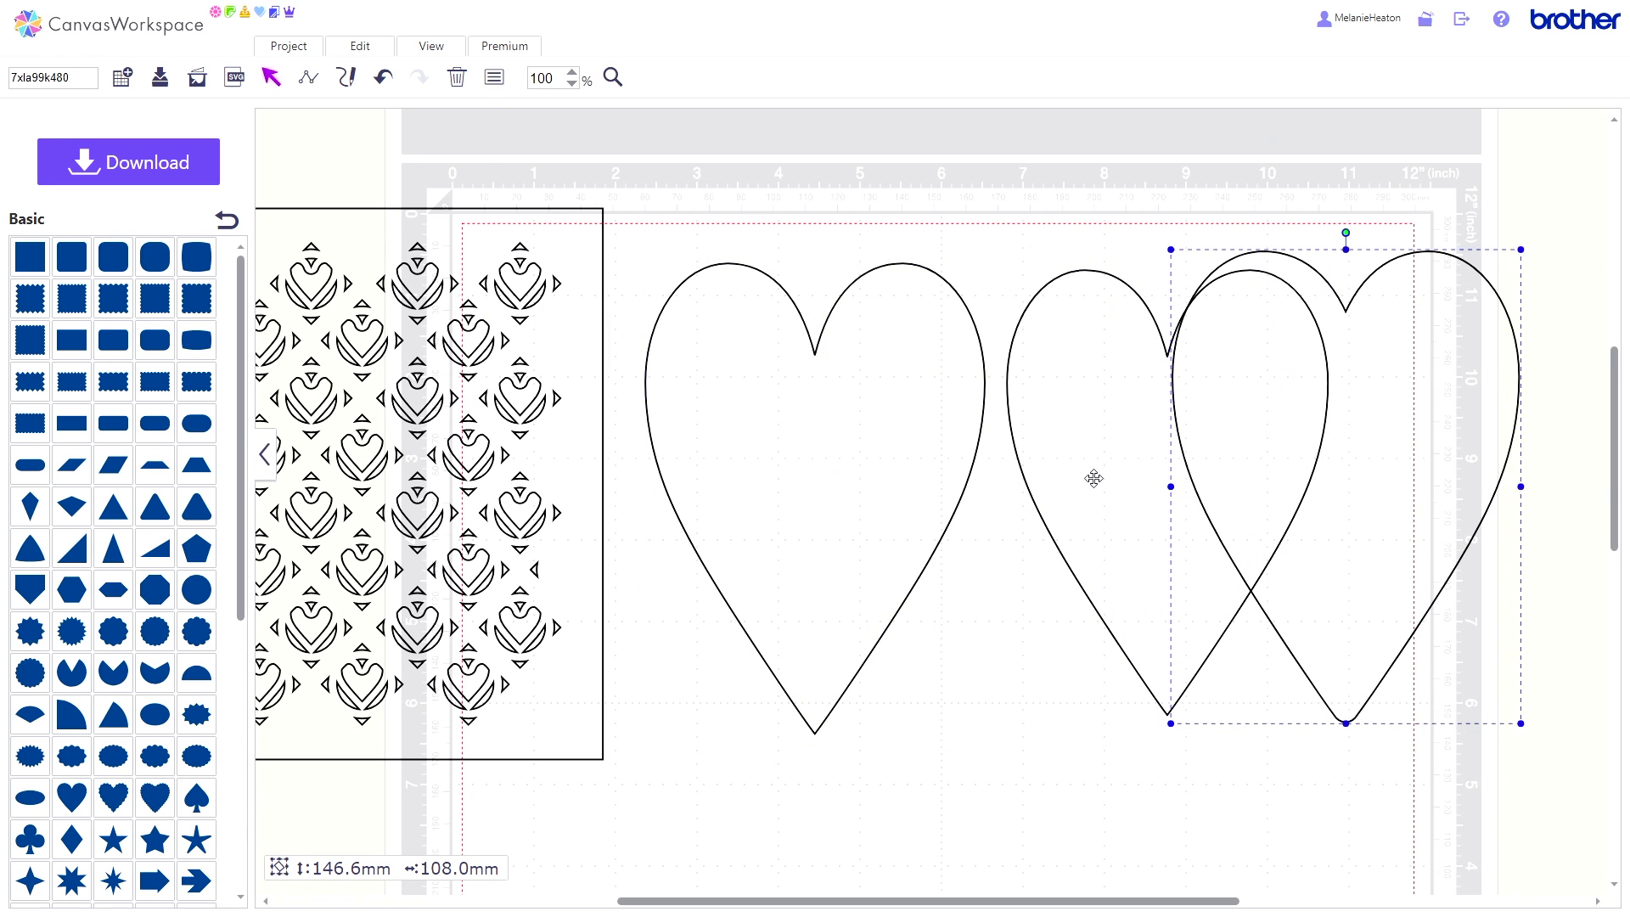
drag(1094, 478, 742, 486)
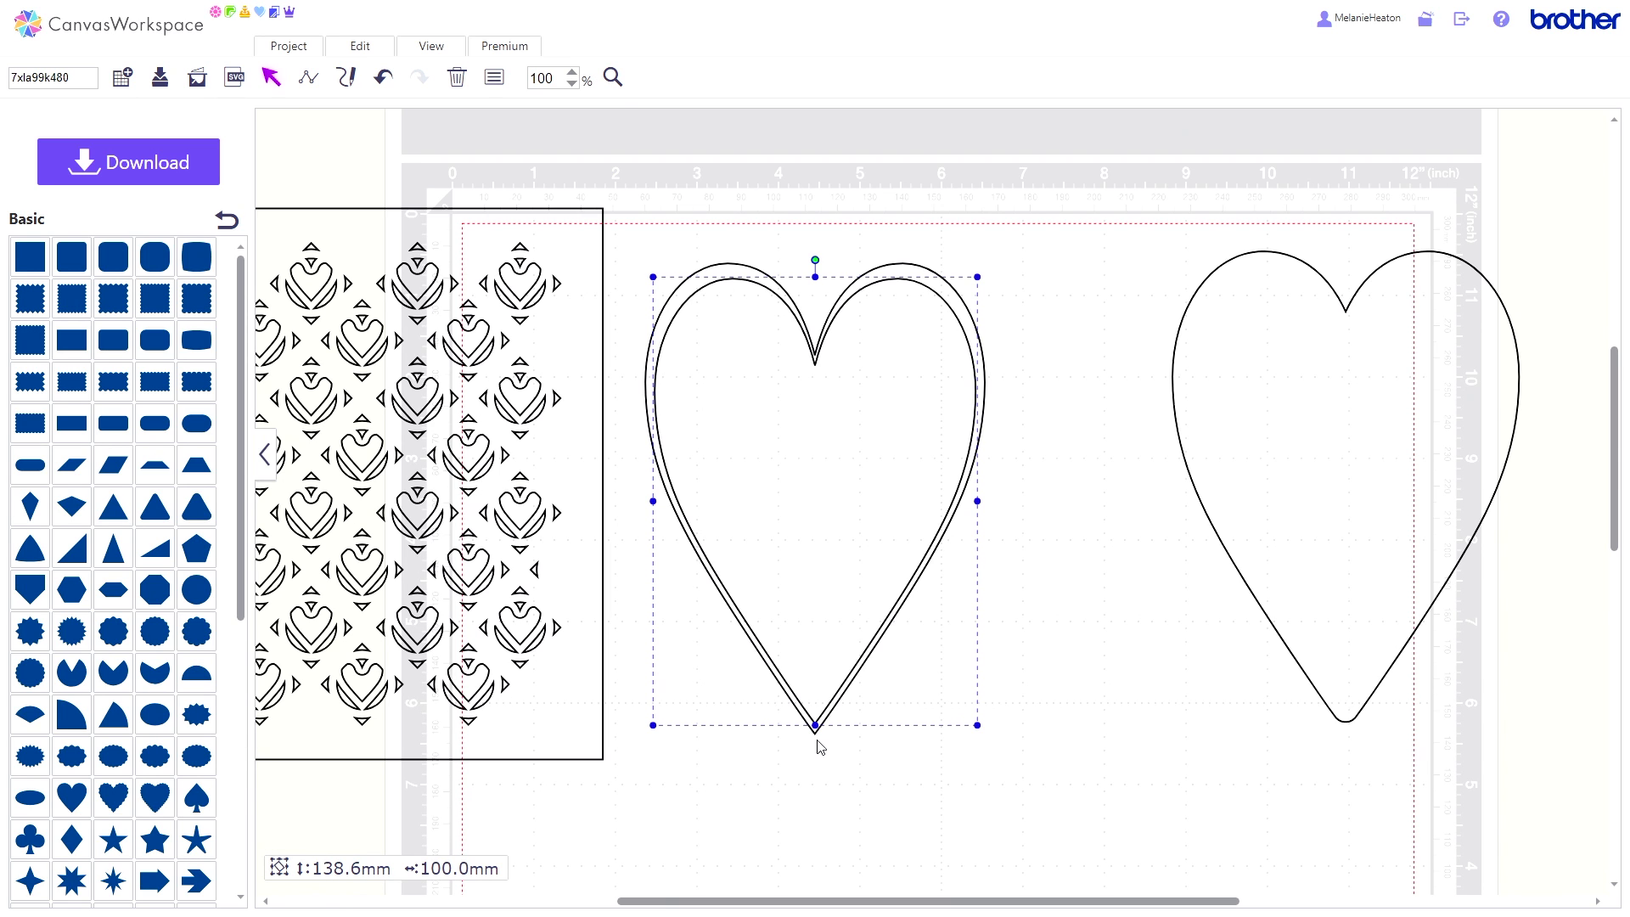
drag(795, 574, 742, 445)
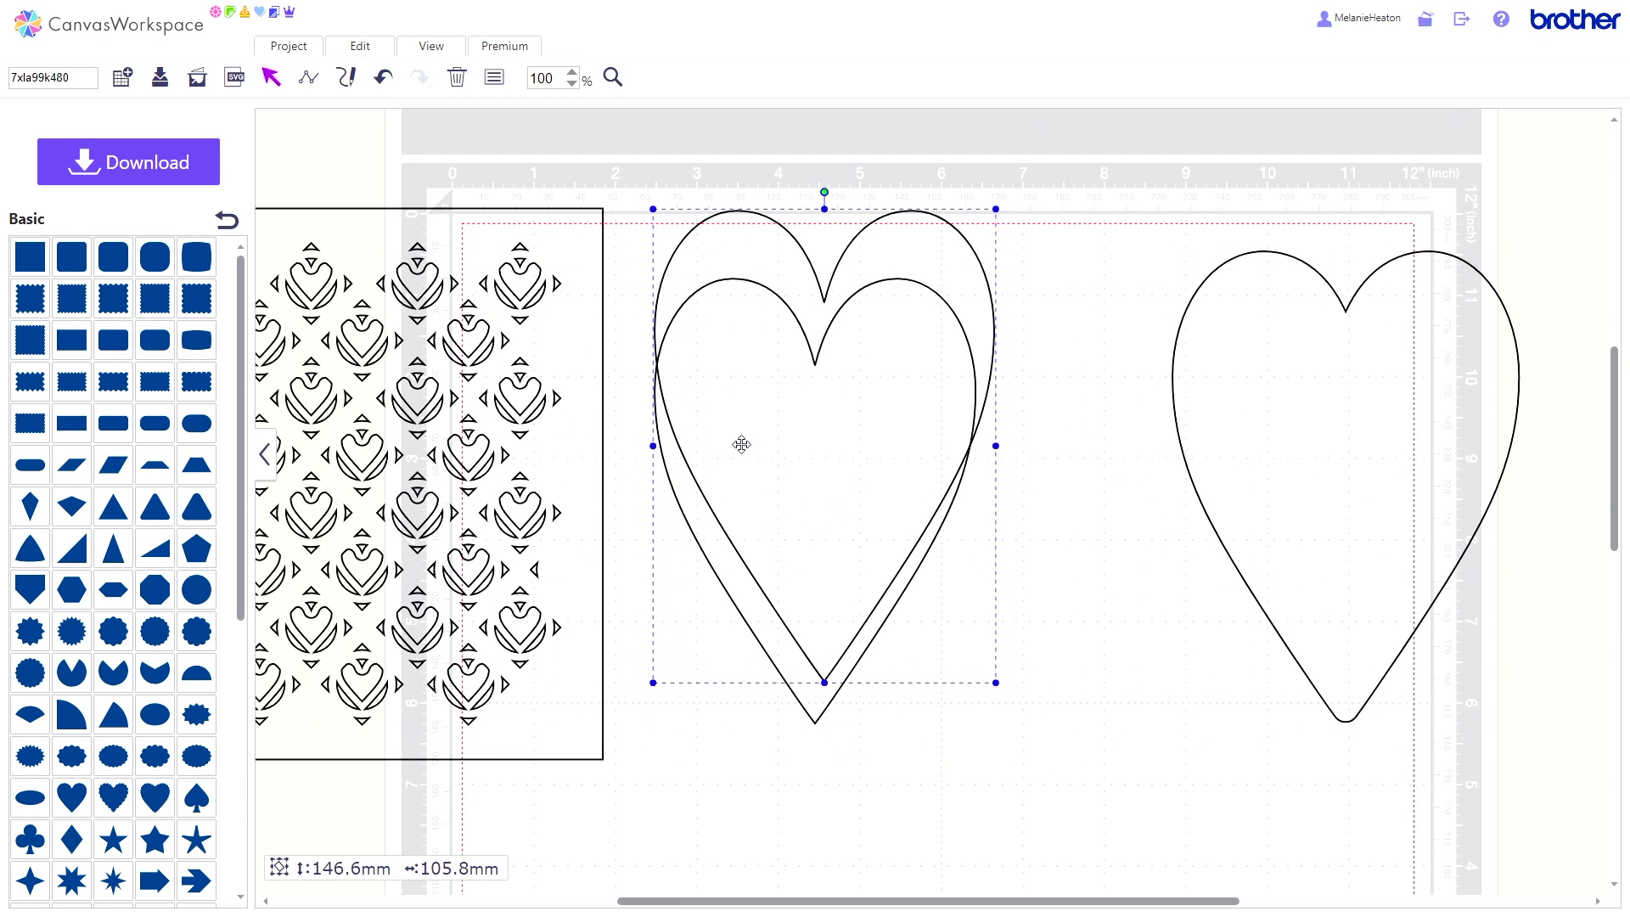
click(457, 77)
Align the remaining heart and the offset heart on their horizontal and vertical centres, and move the pair back onto the mat.
drag(812, 498, 1297, 490)
drag(1037, 273, 1299, 451)
click(363, 48)
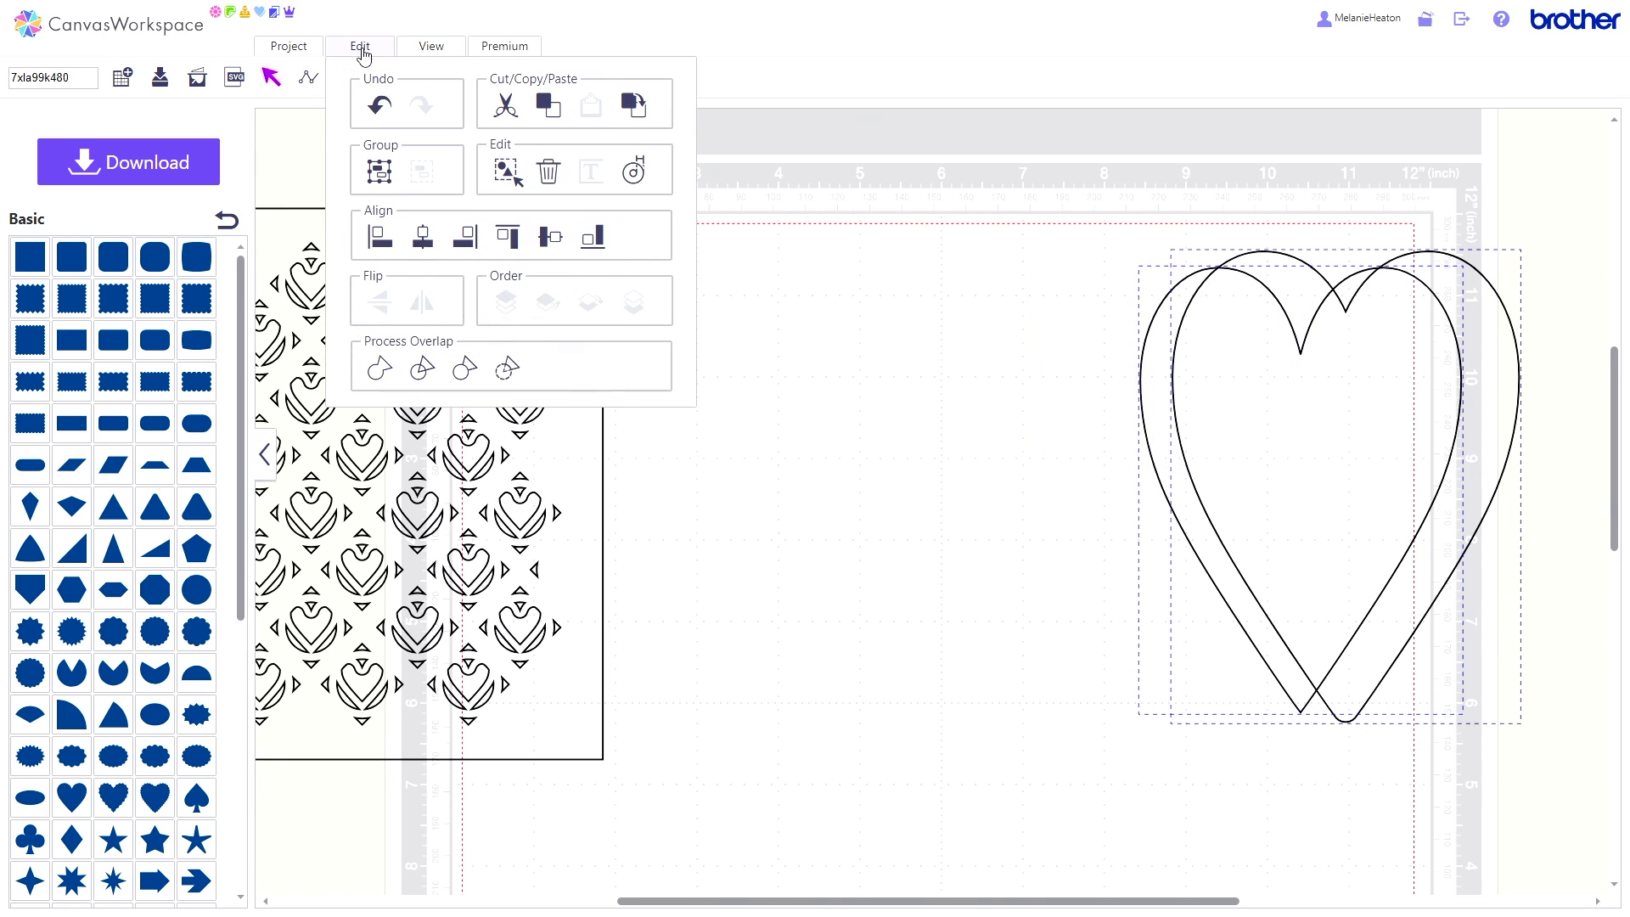
click(423, 236)
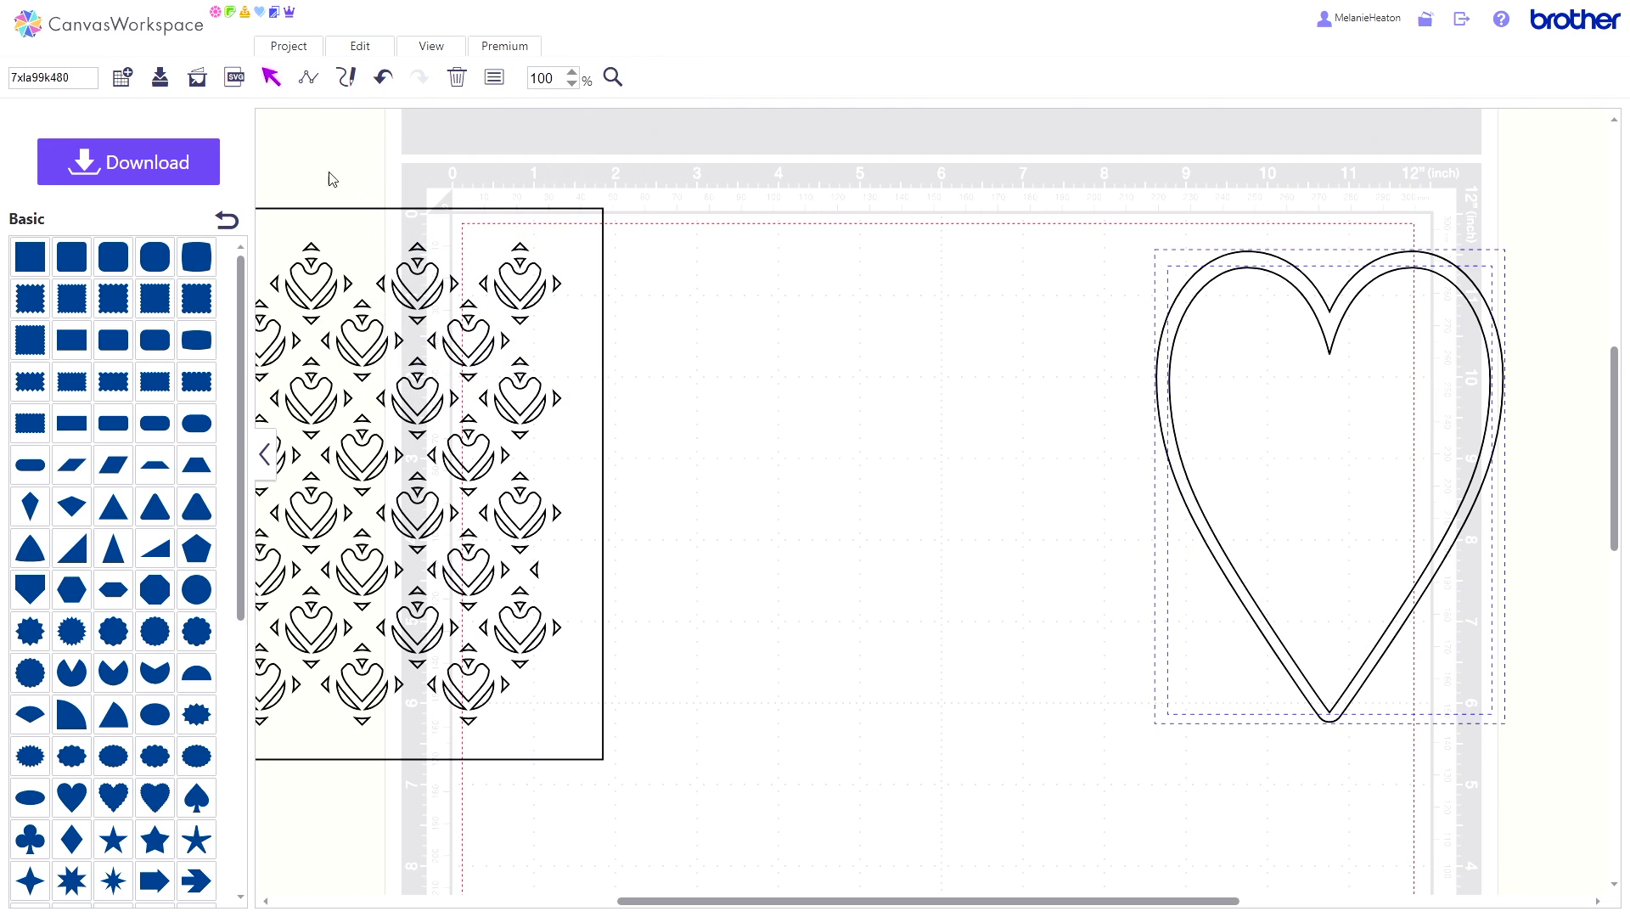
click(360, 47)
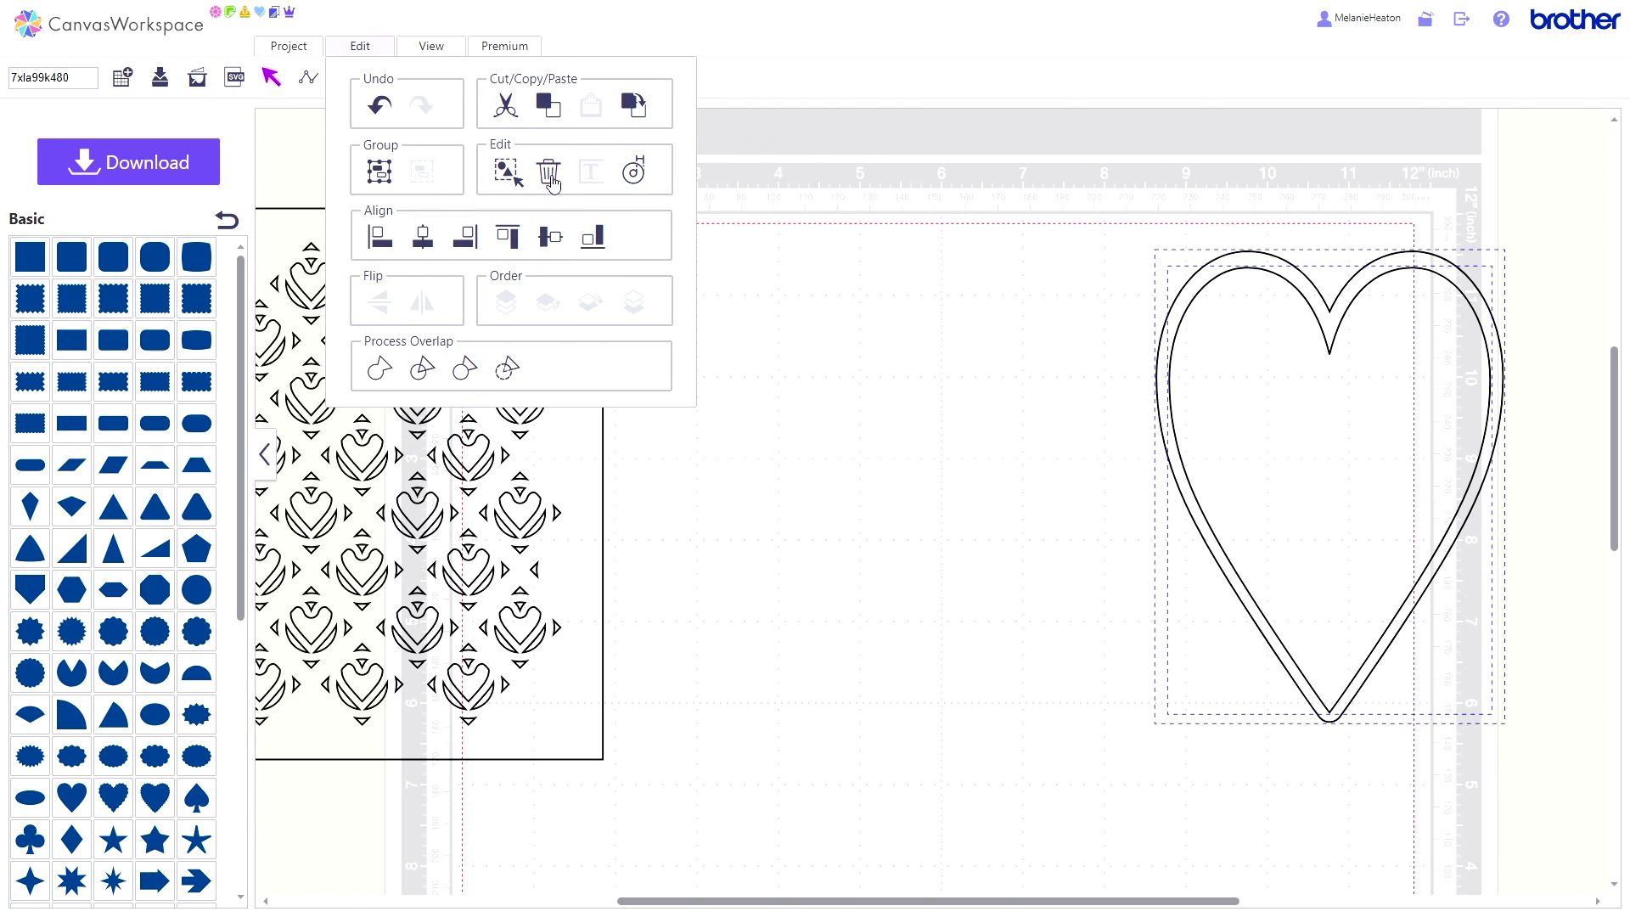
click(543, 234)
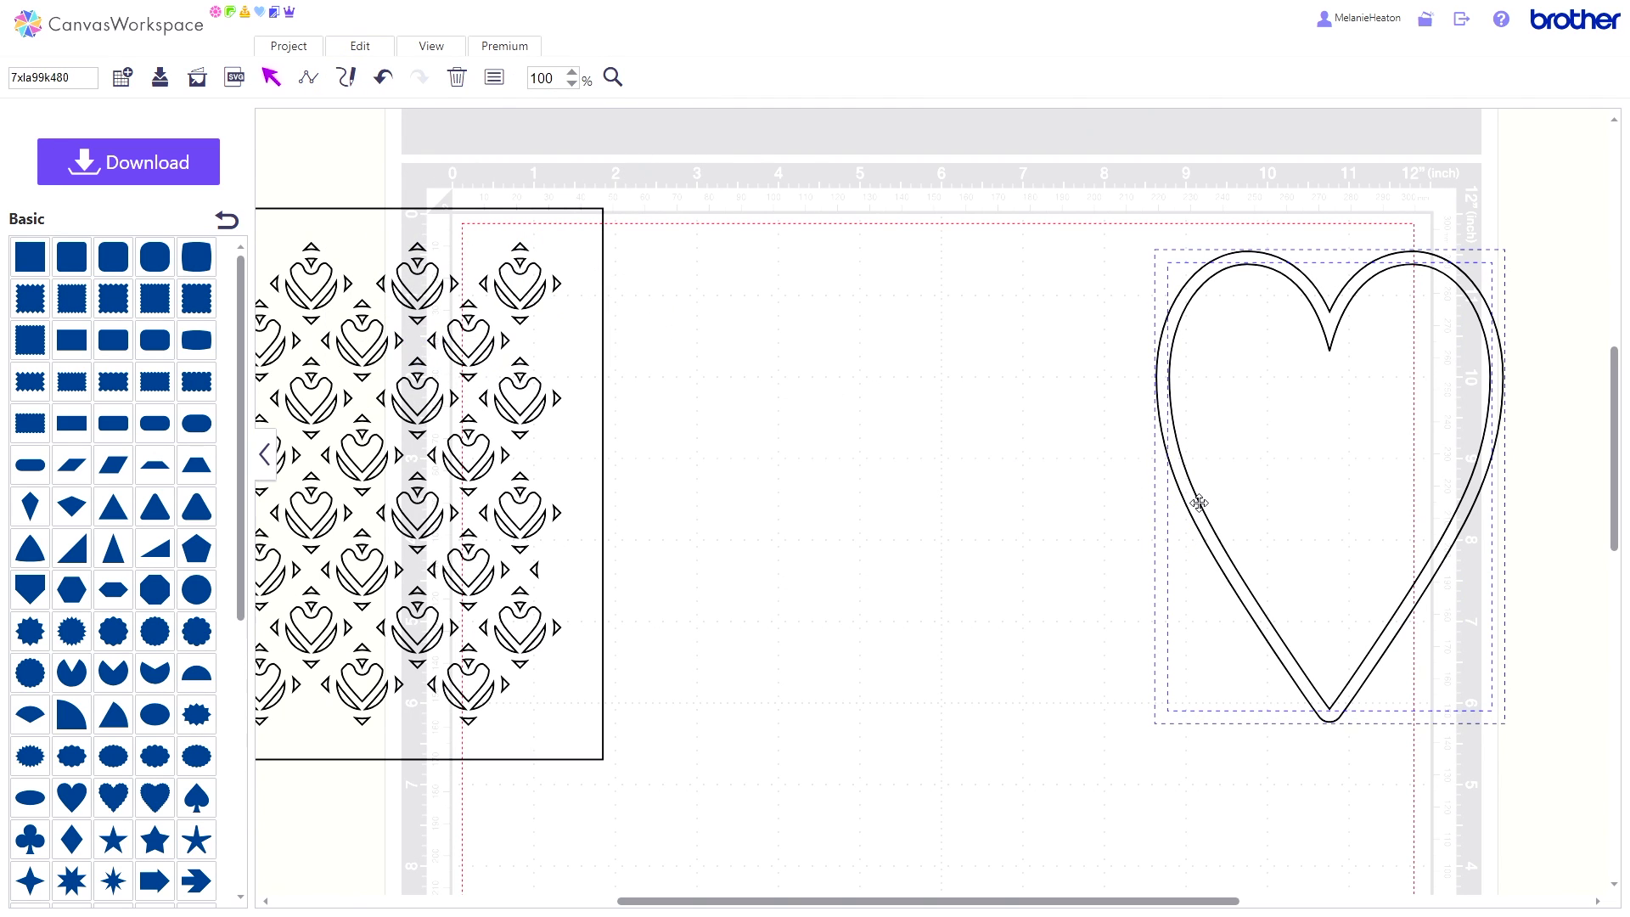
drag(1199, 503, 856, 502)
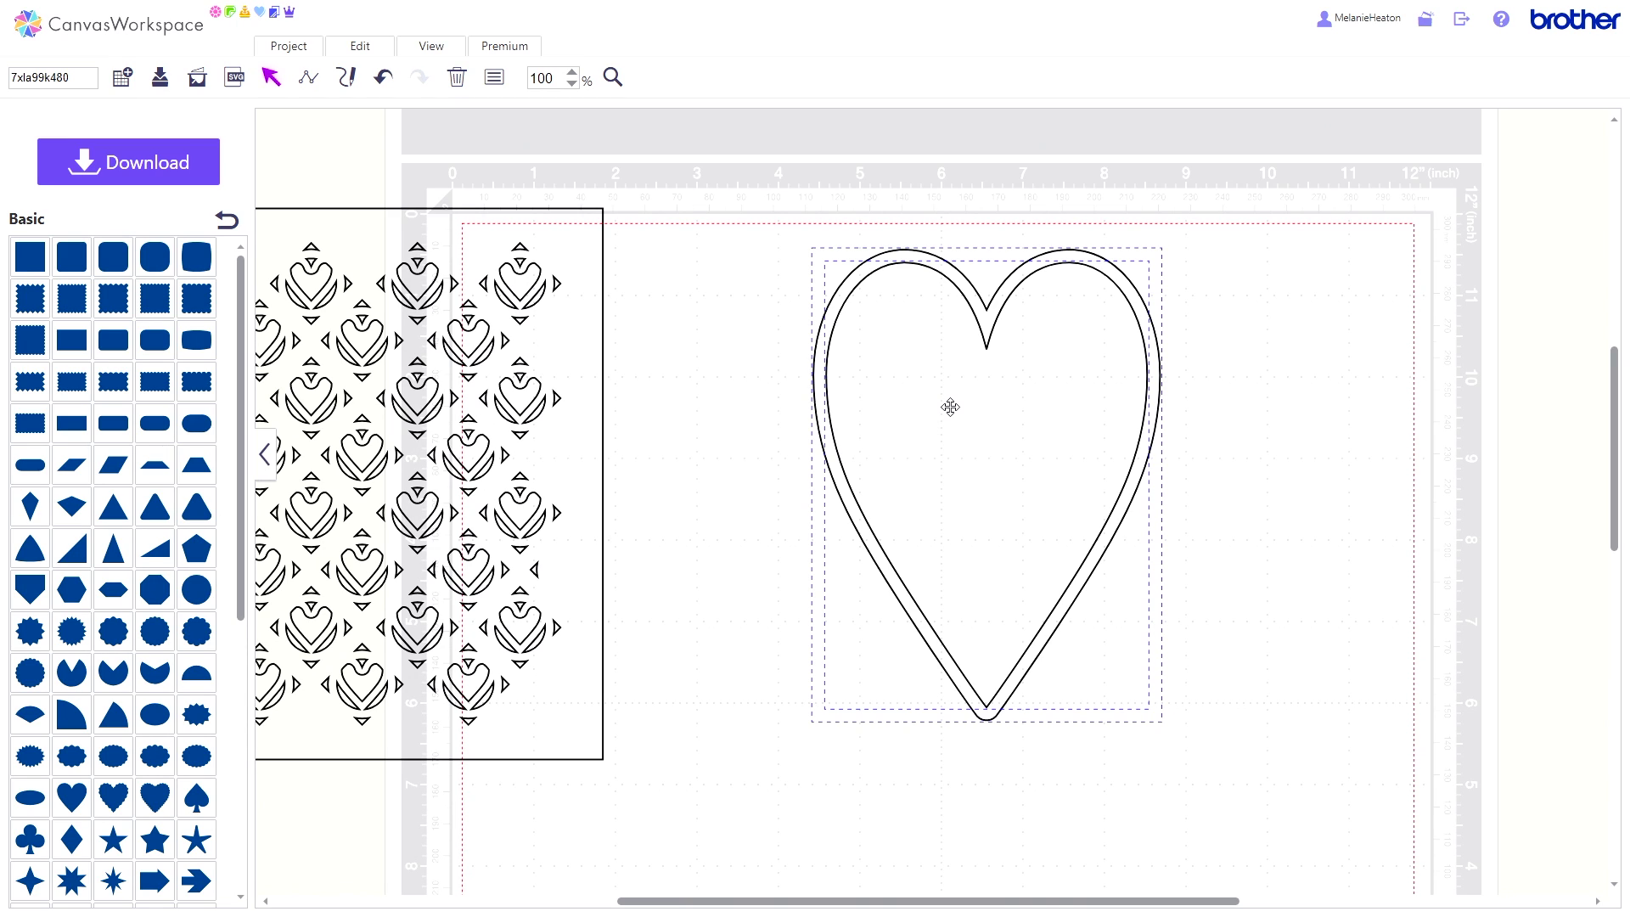
Set the offset heart aside beyond the mat's right edge and place the smaller heart over the pattern on the repositioned panel.
click(1214, 401)
drag(1066, 409, 1554, 293)
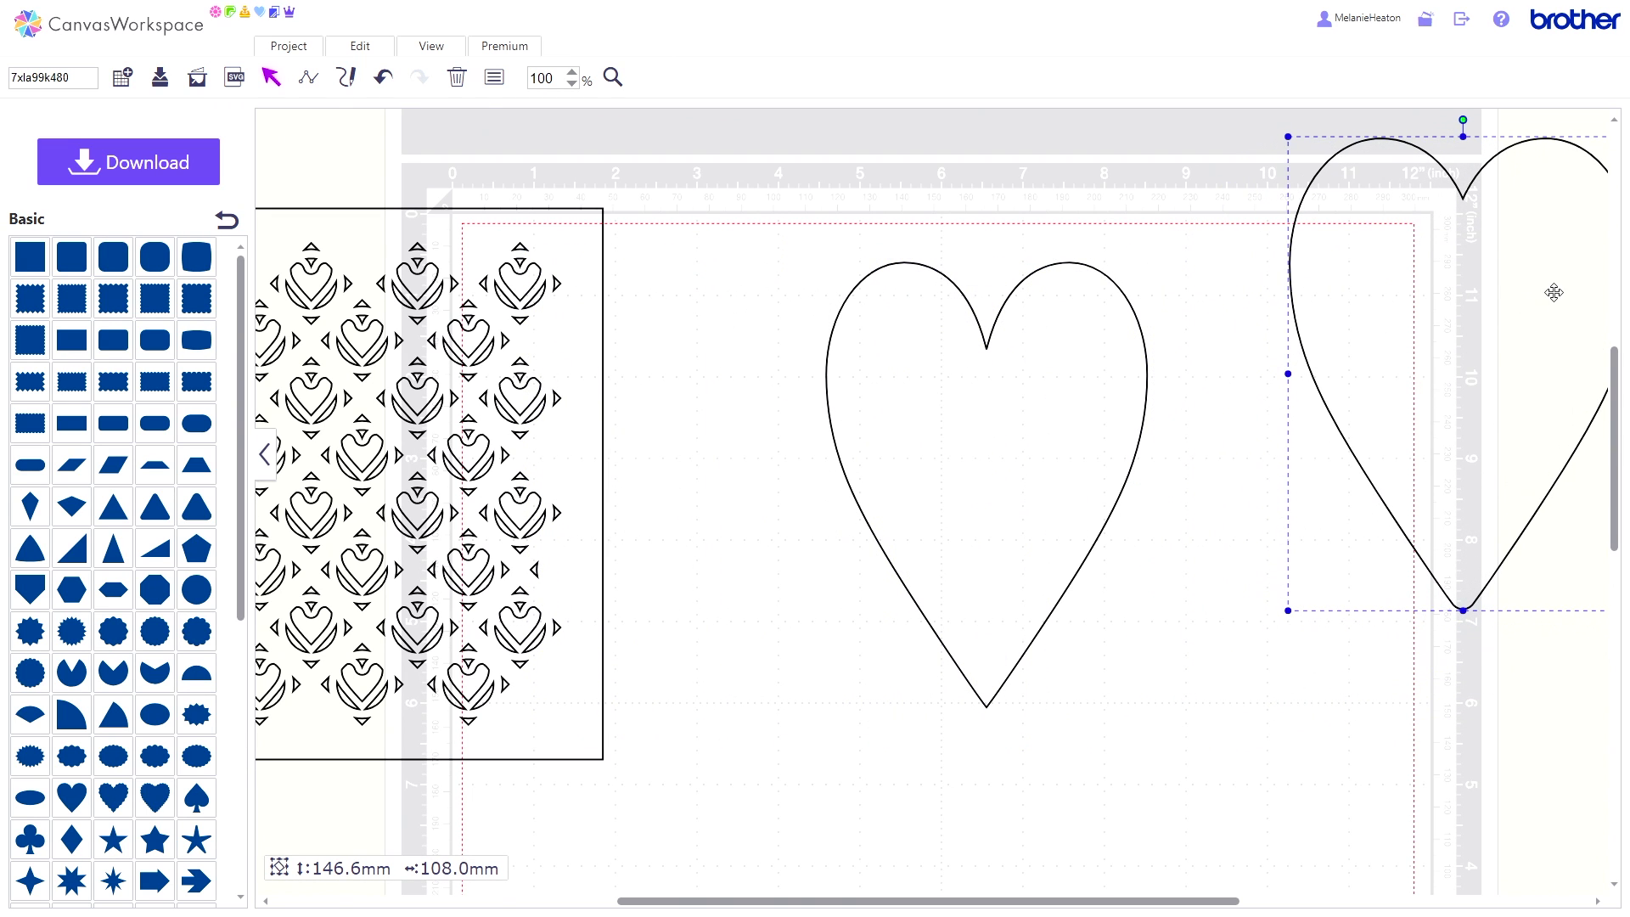
drag(1080, 482, 1426, 684)
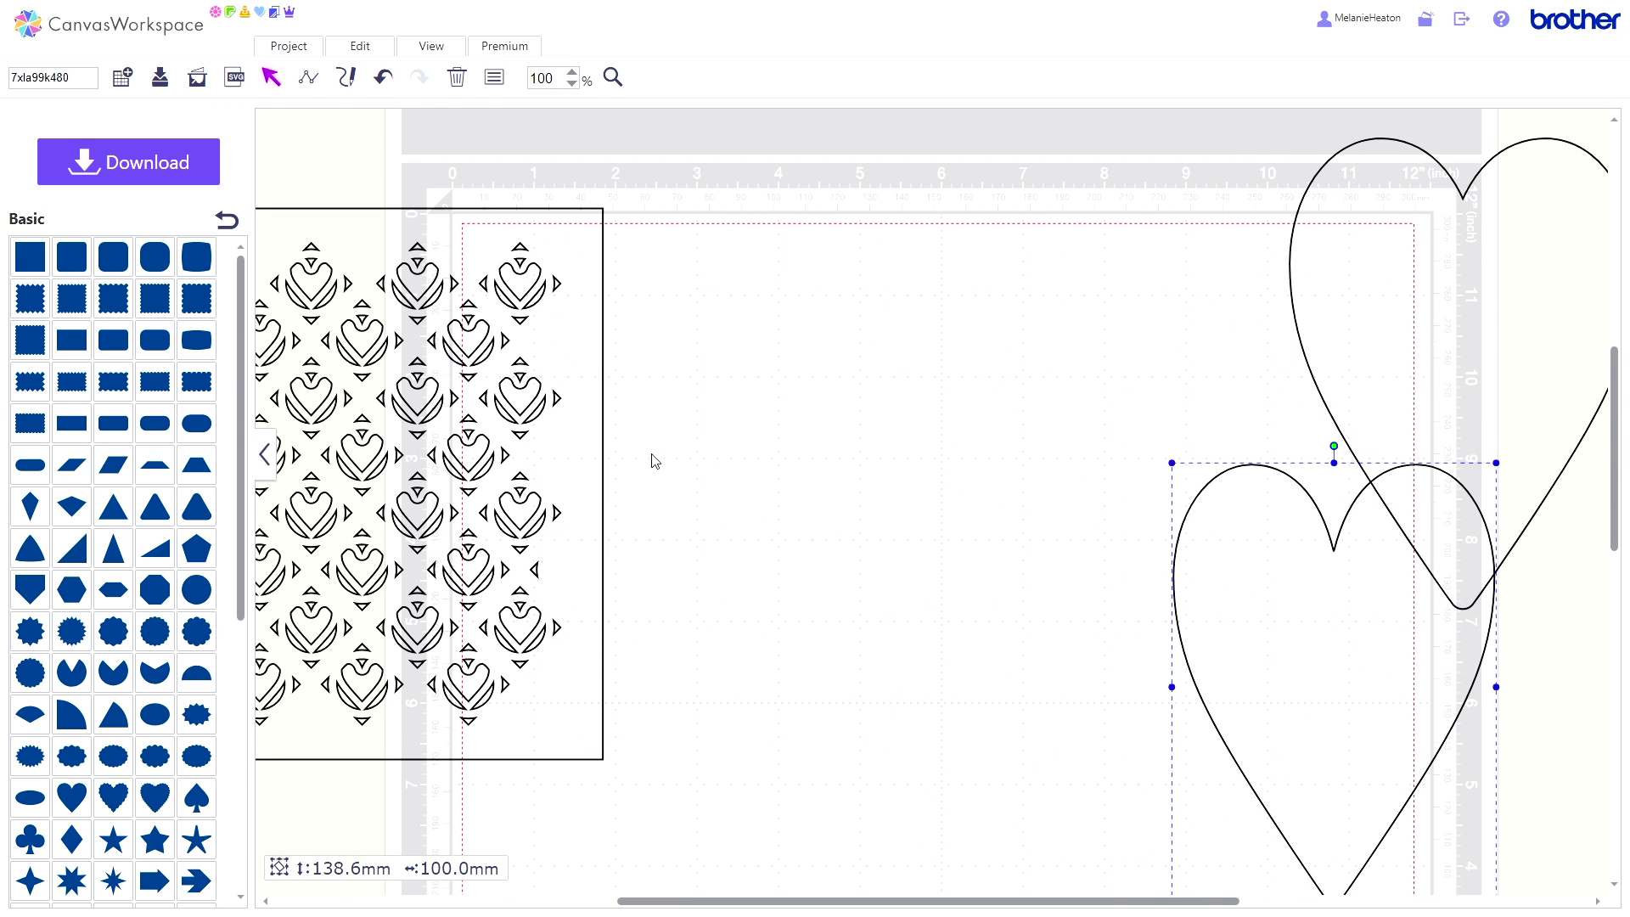
drag(577, 400, 1005, 451)
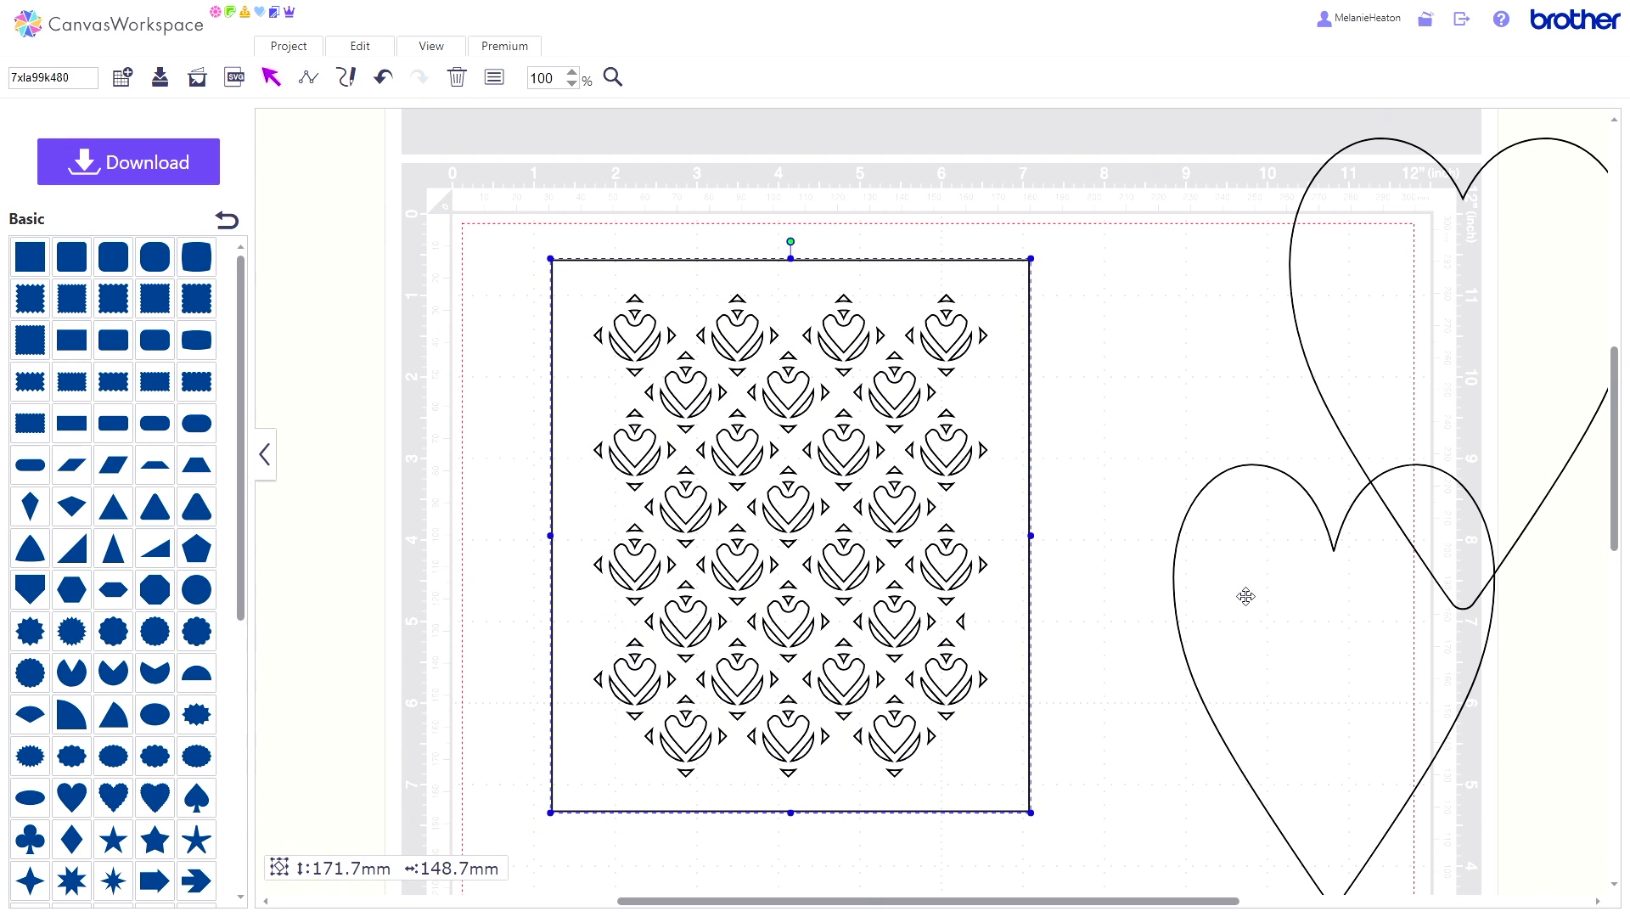
drag(1215, 591, 700, 458)
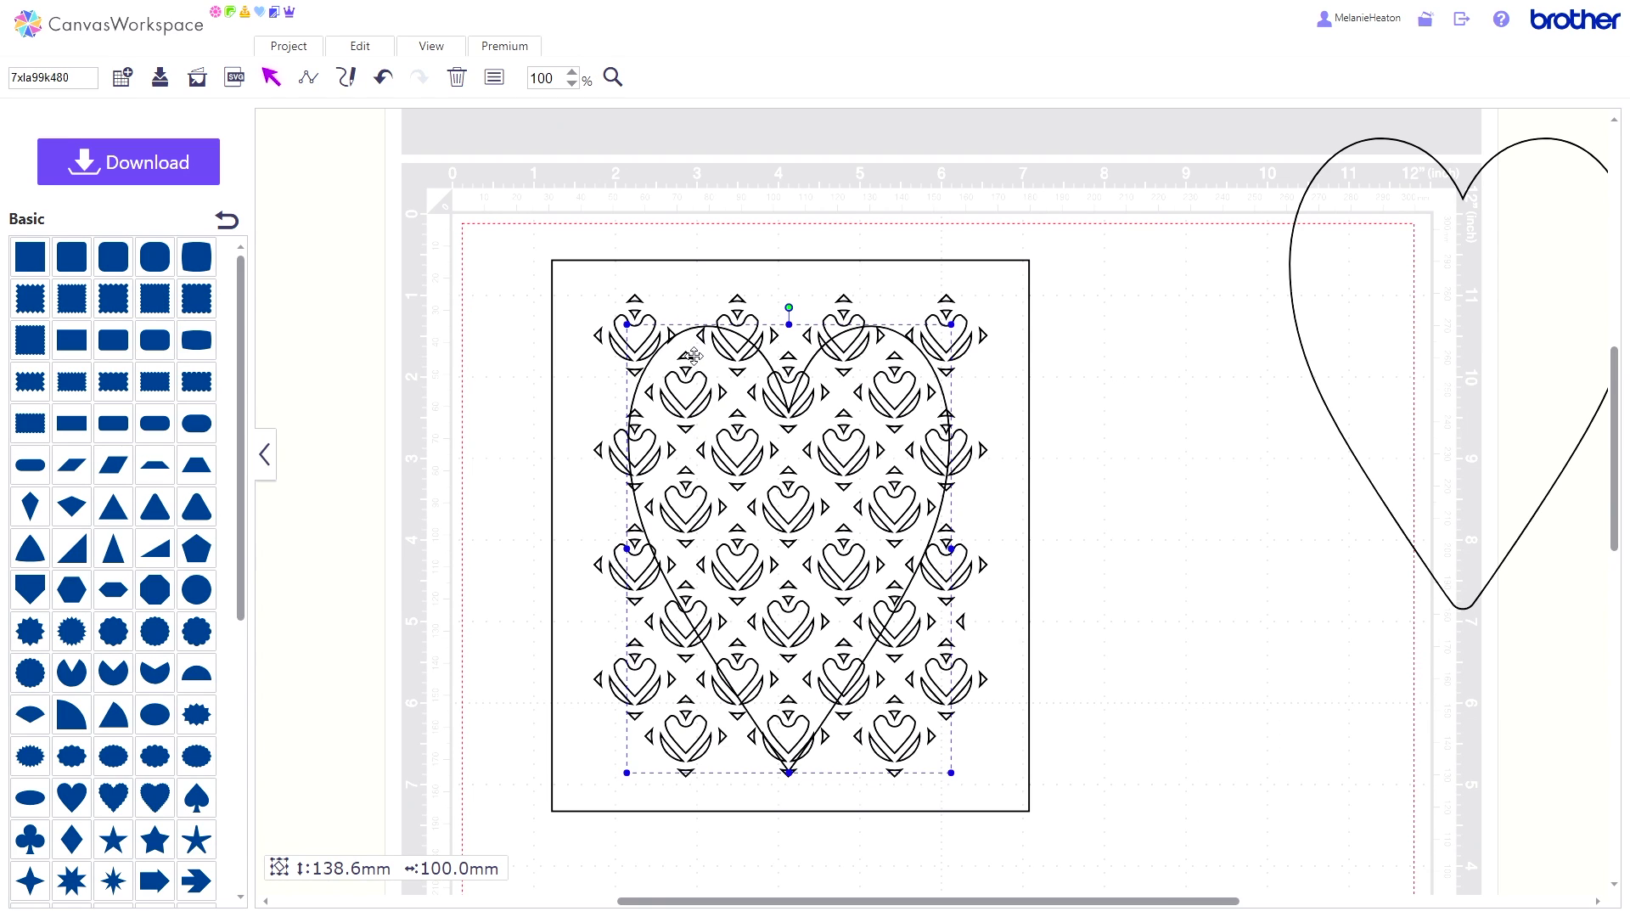
Send the heart outline on the patterned panel to the back of the stacking order.
click(367, 55)
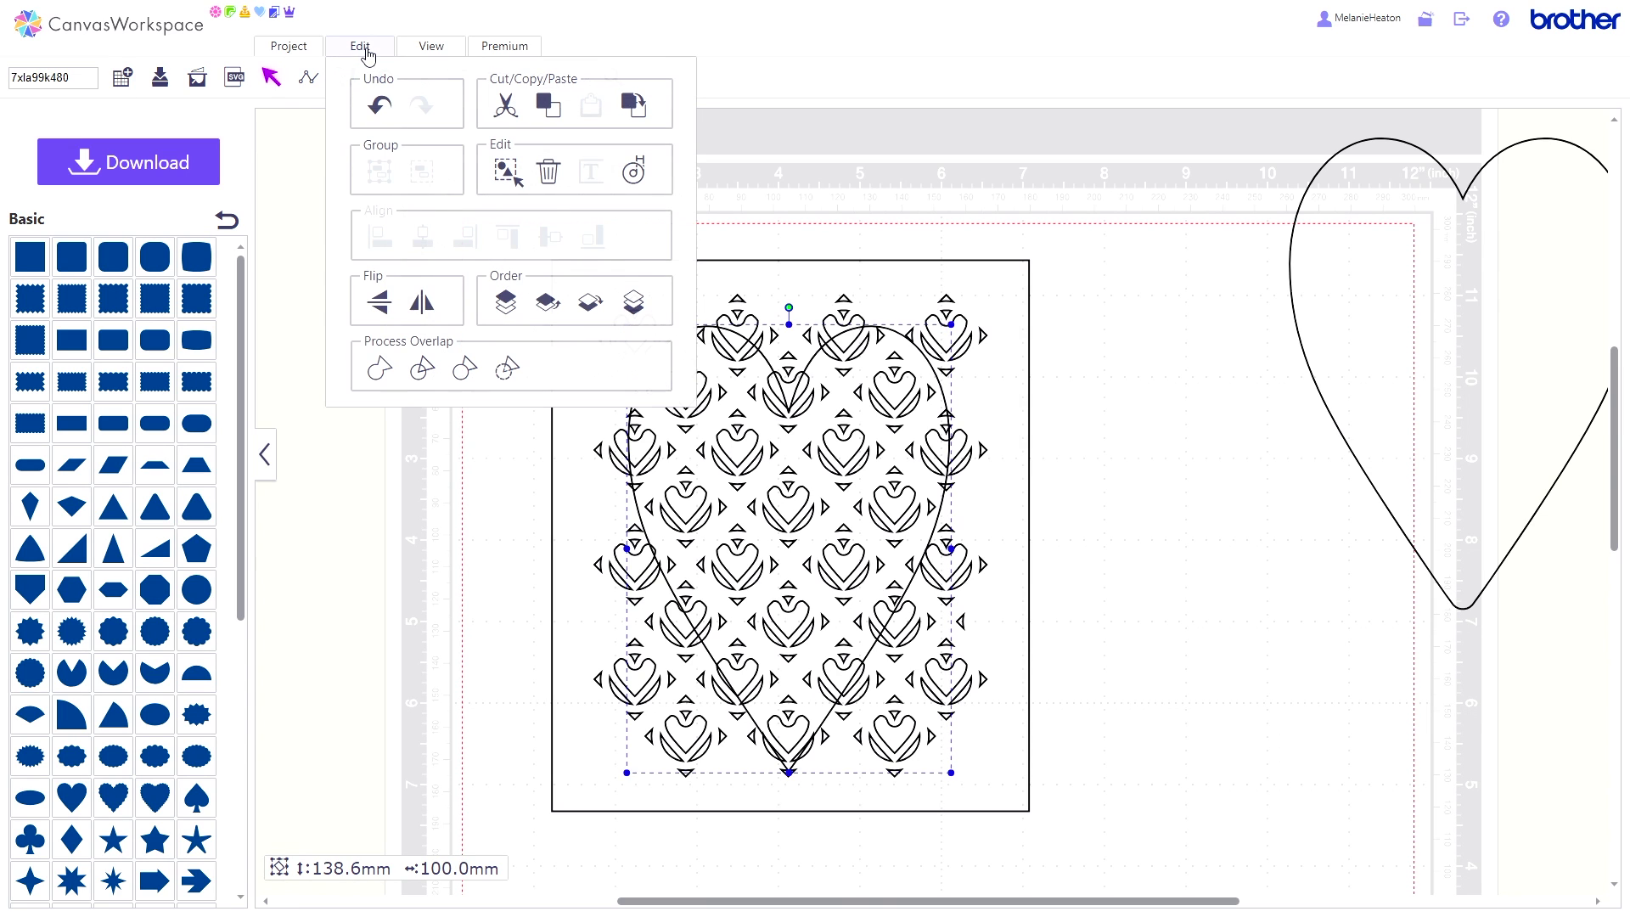
click(633, 303)
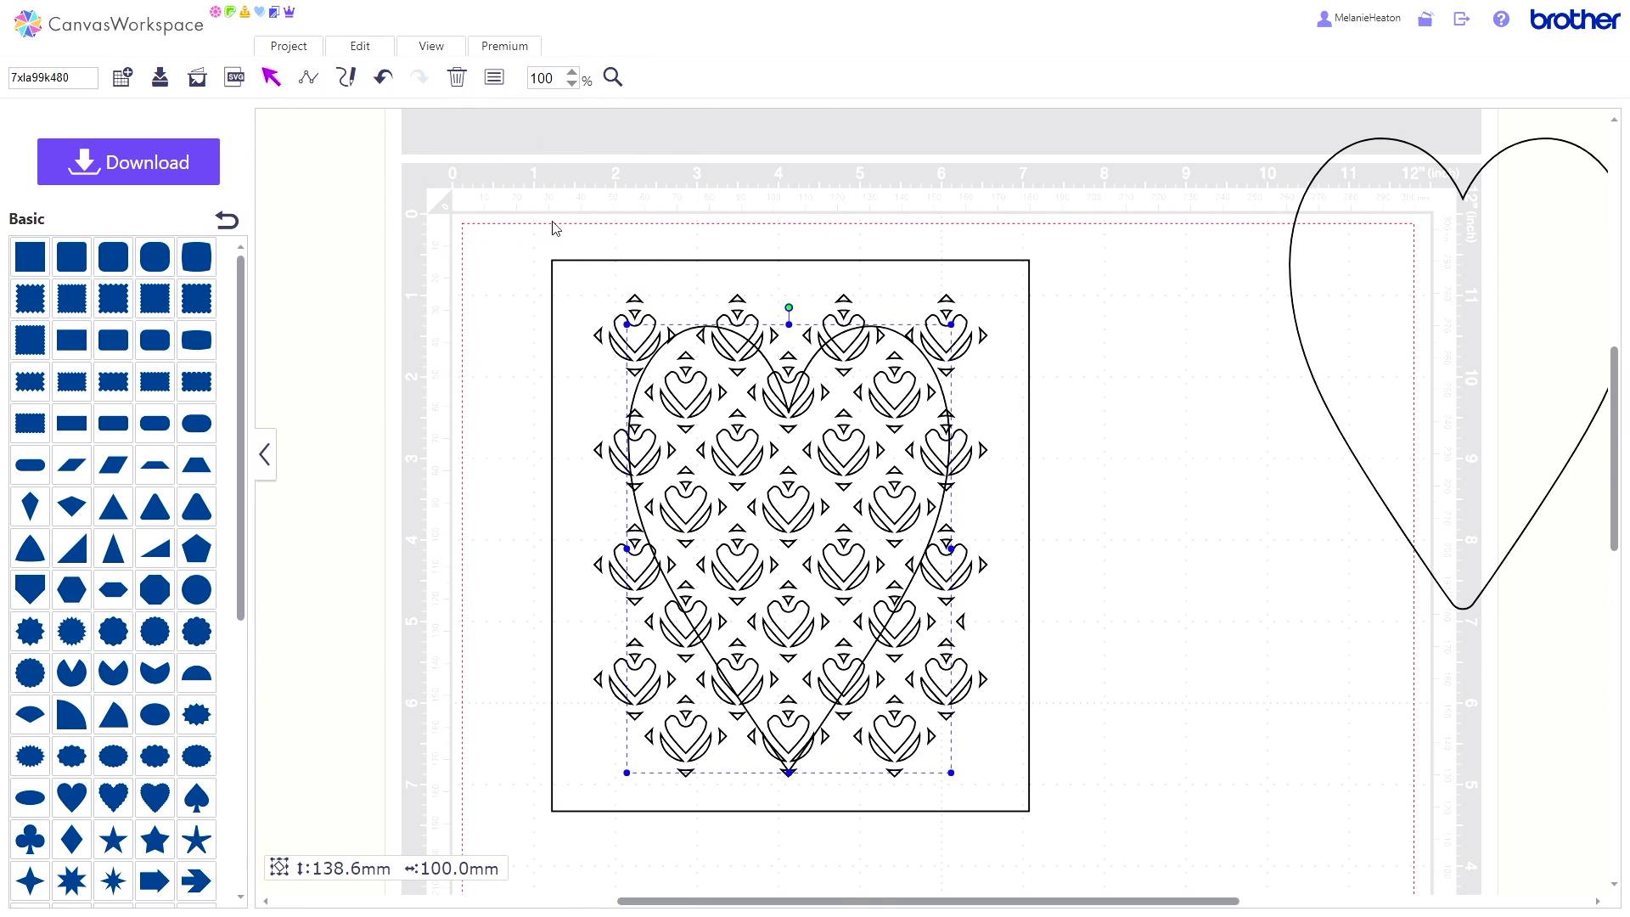
Split the patterned panel along the heart outline with an overlap operation, and move the panel and the heart-shaped section apart.
drag(555, 227, 934, 594)
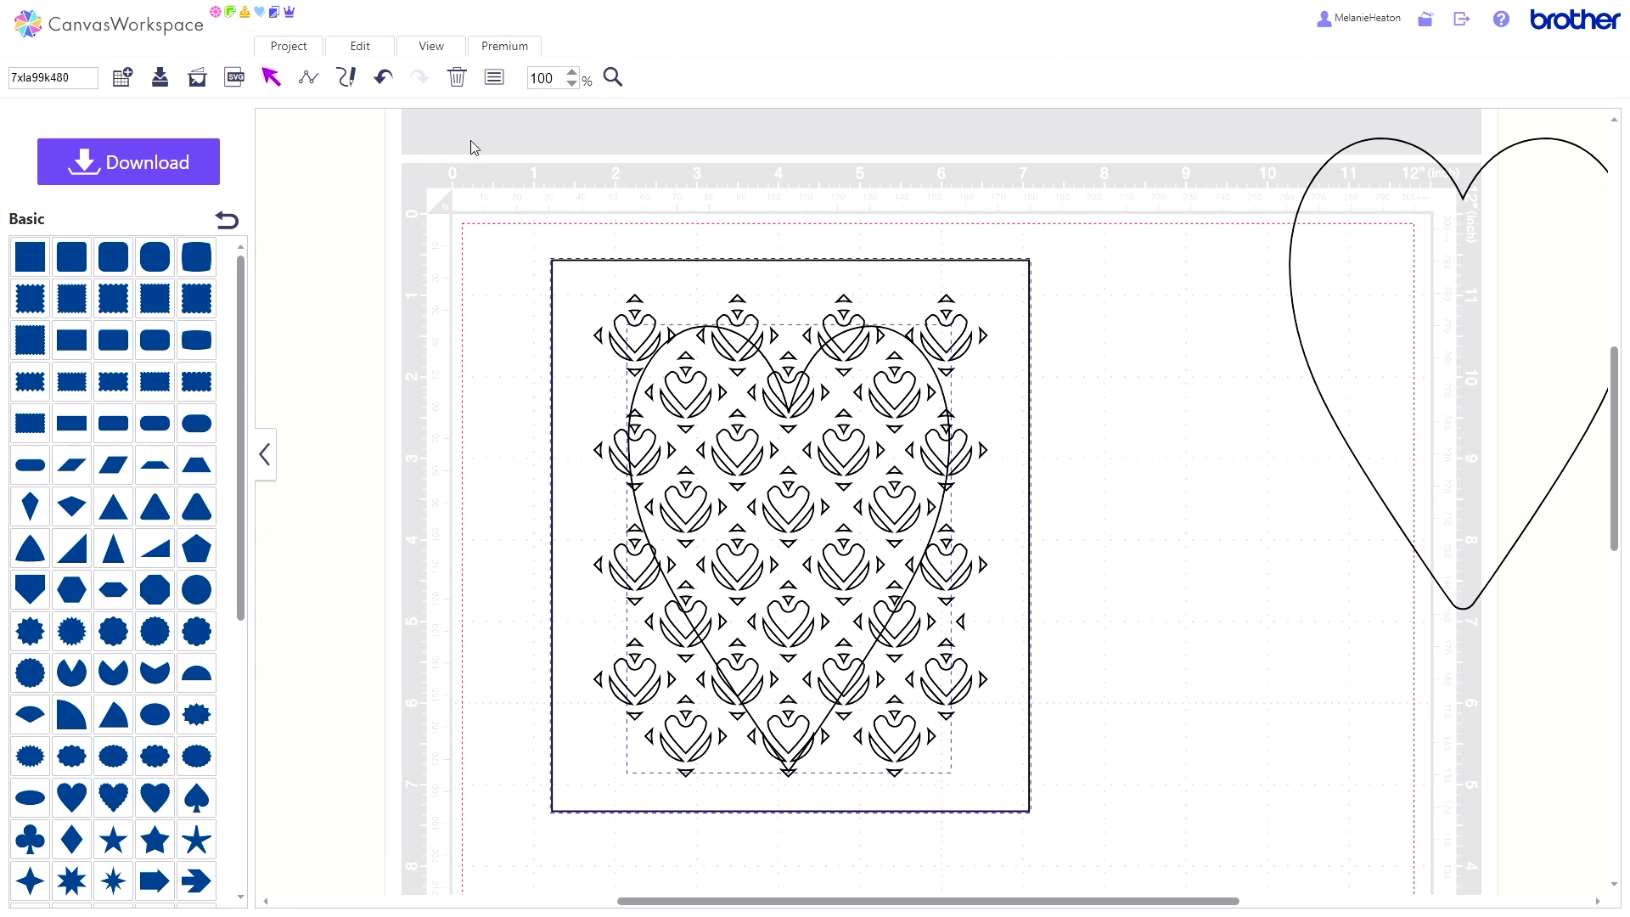
click(365, 52)
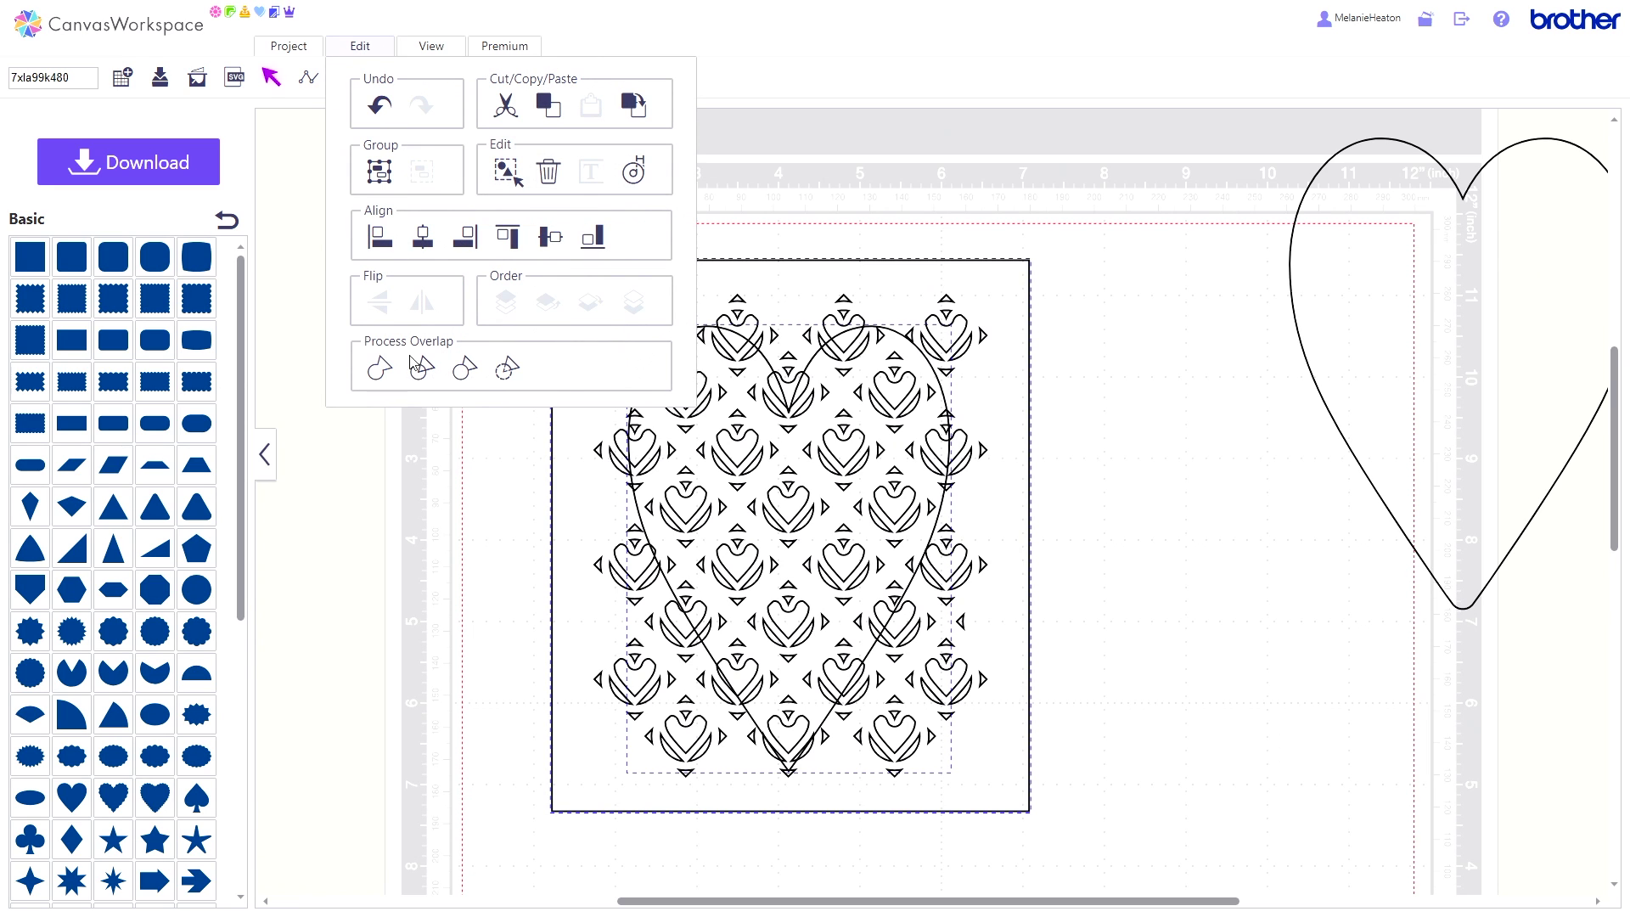
click(461, 373)
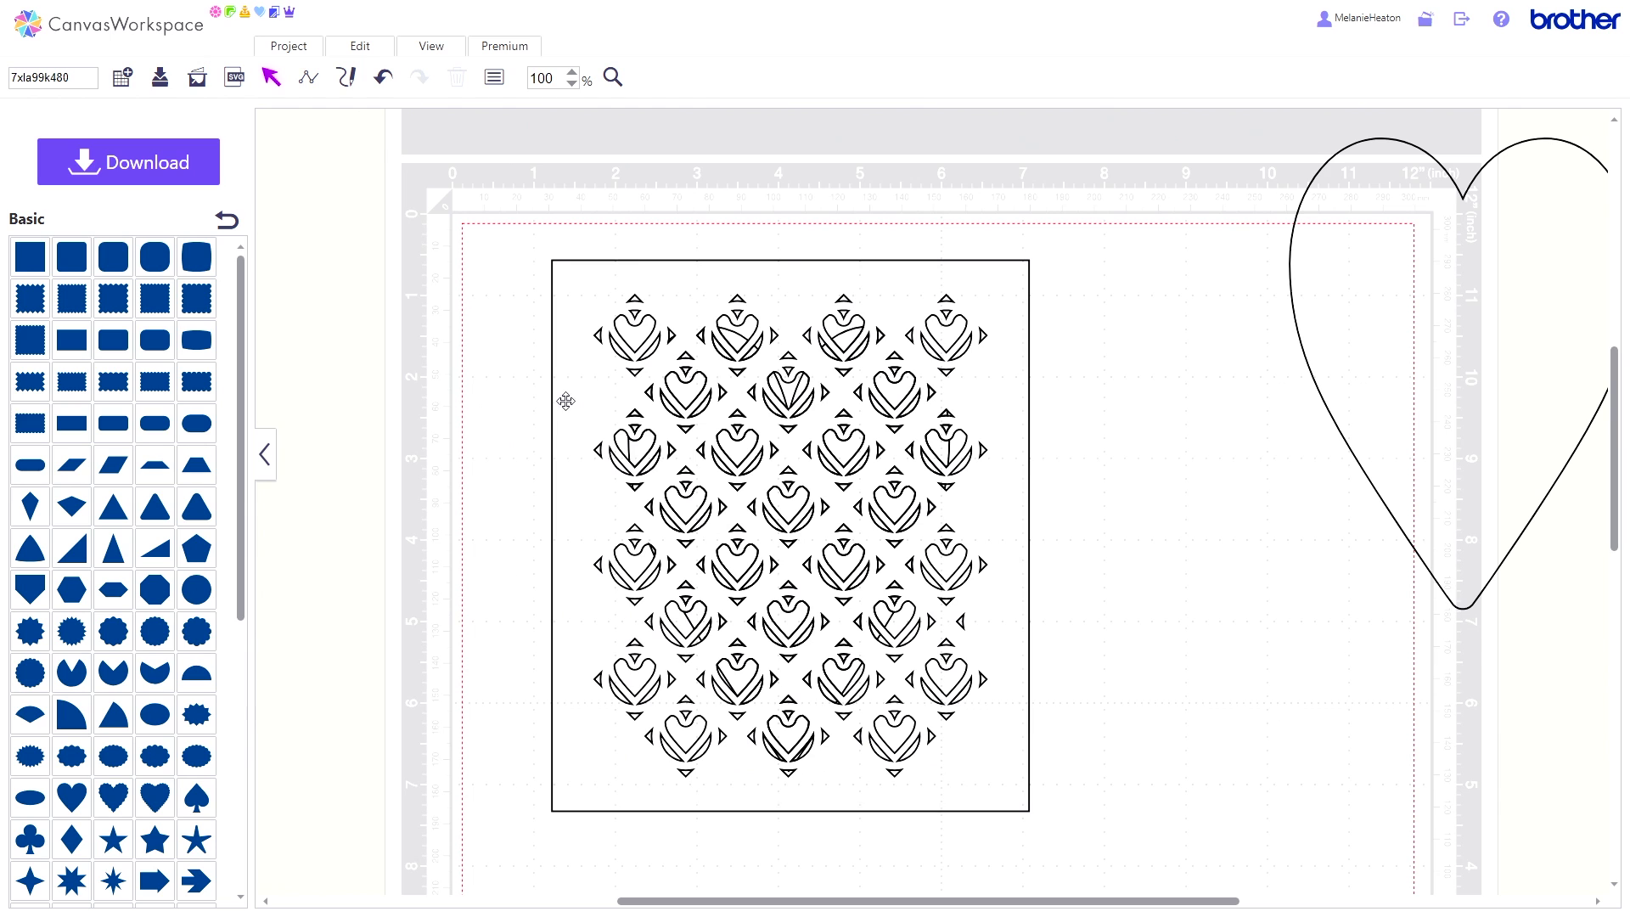
drag(564, 400, 228, 337)
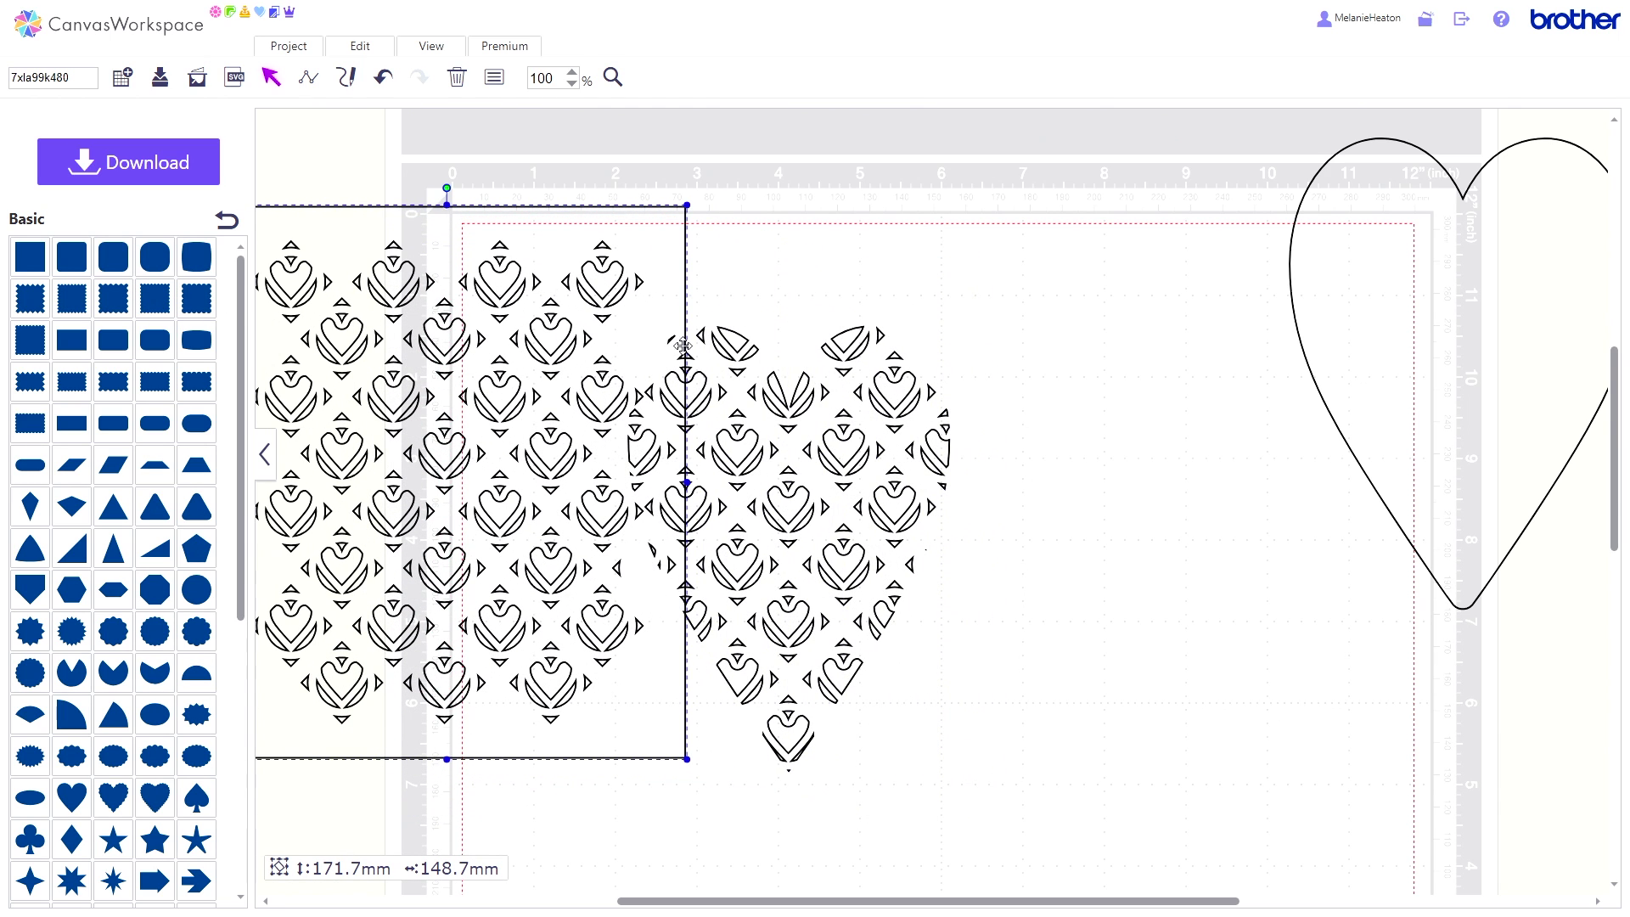
drag(730, 341, 930, 330)
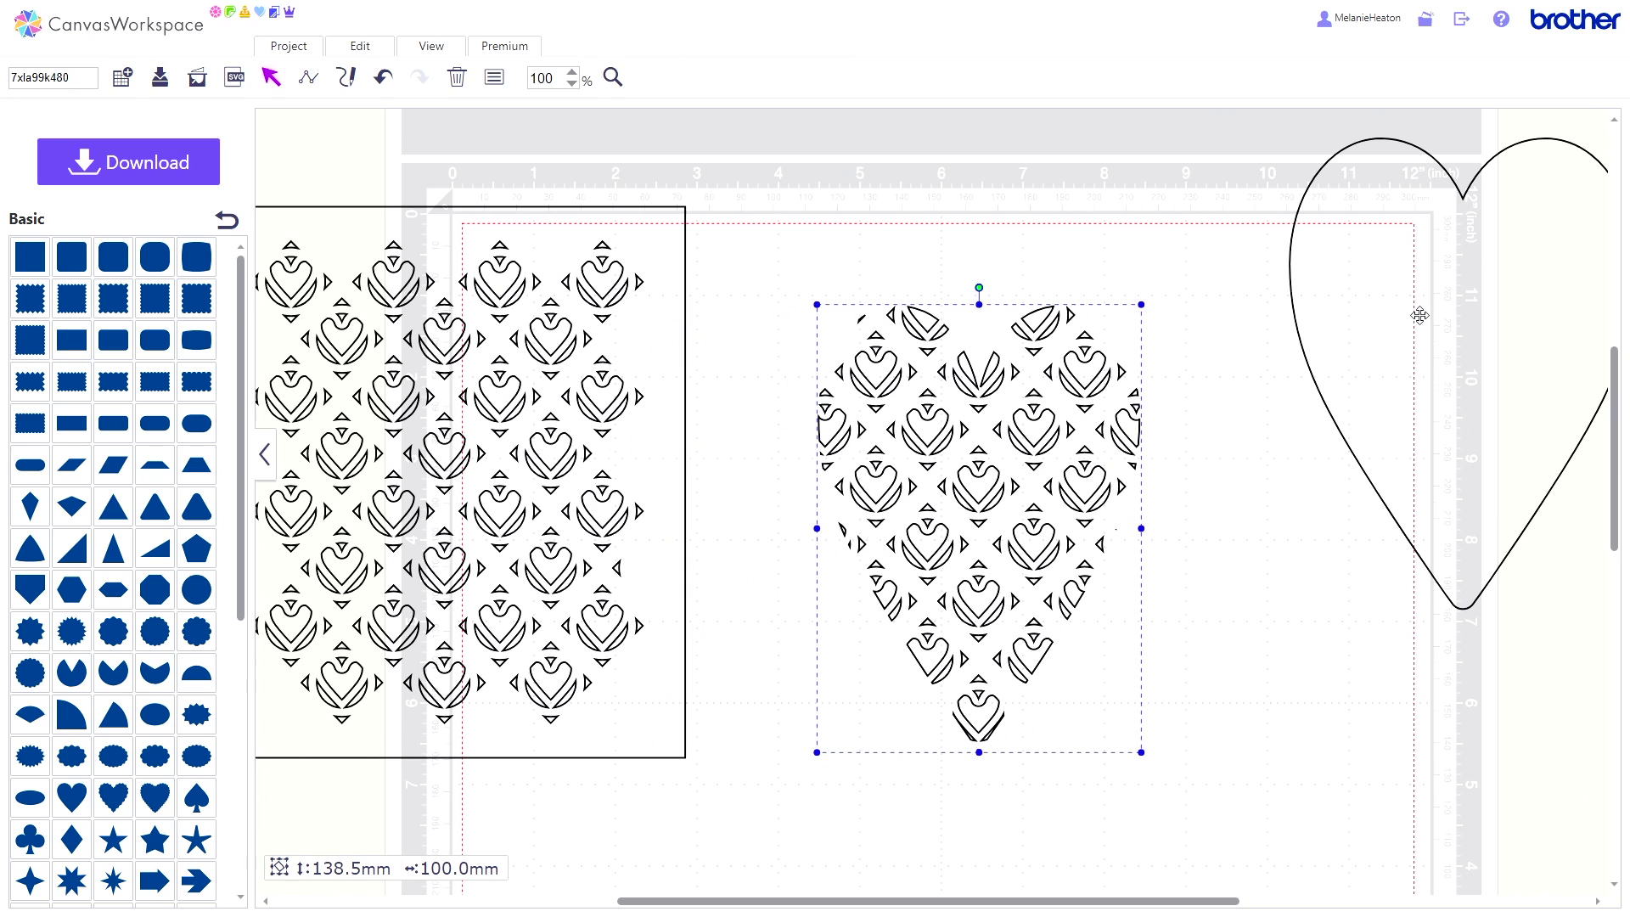
Place the offset heart around the heart-shaped pattern and align both on their horizontal and vertical centres.
drag(1411, 317, 925, 476)
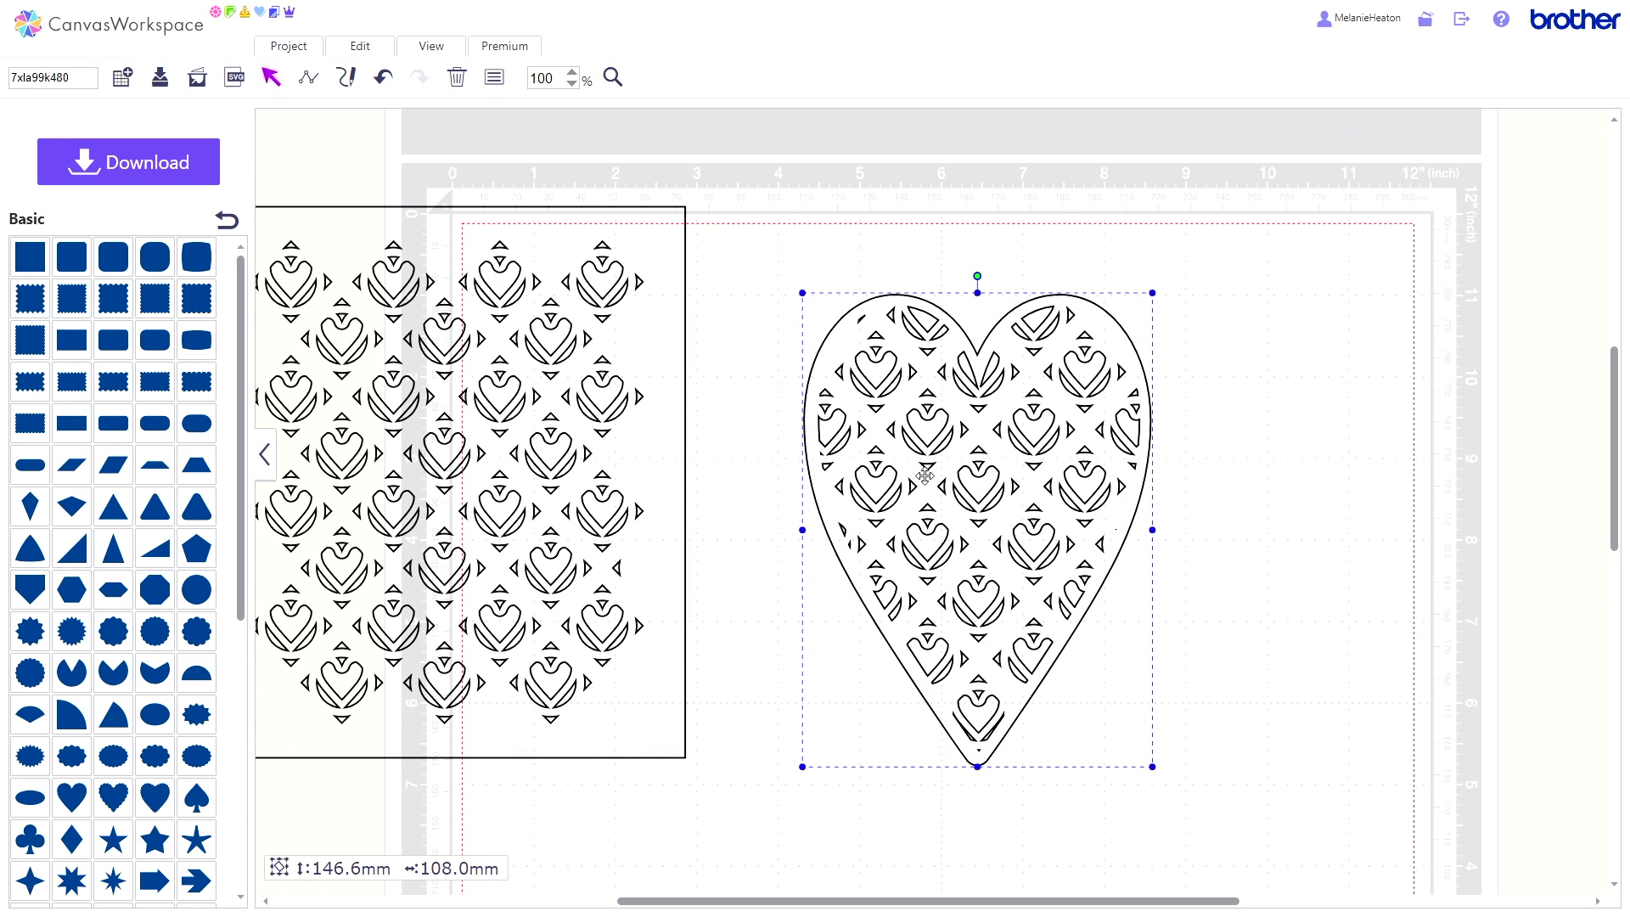
drag(801, 243, 1113, 530)
click(370, 51)
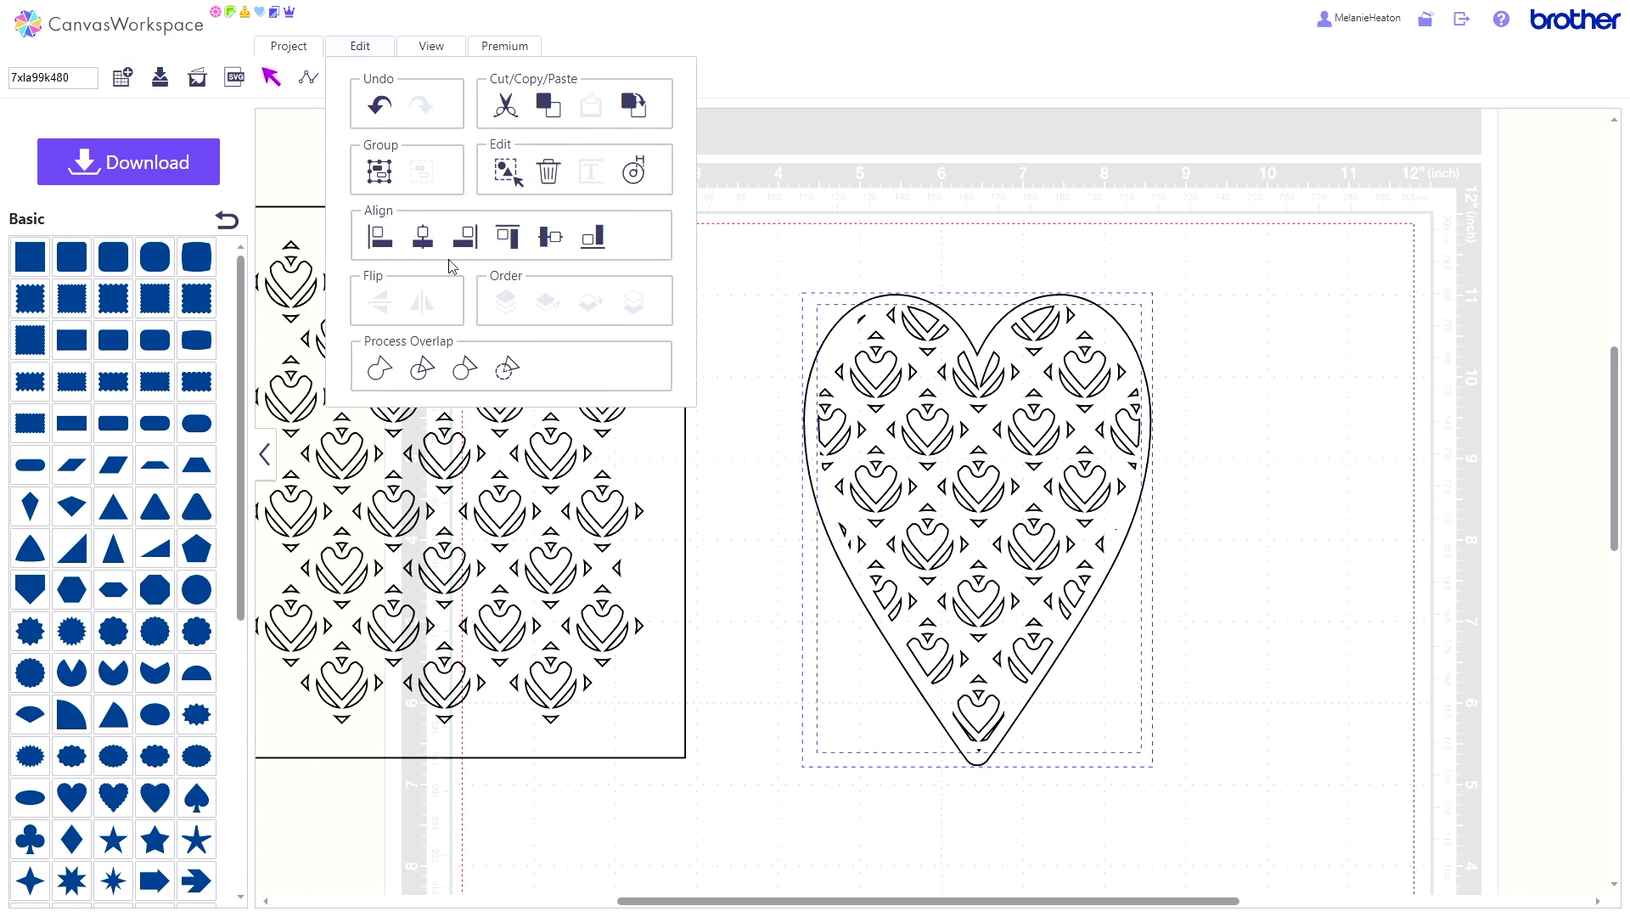
click(422, 243)
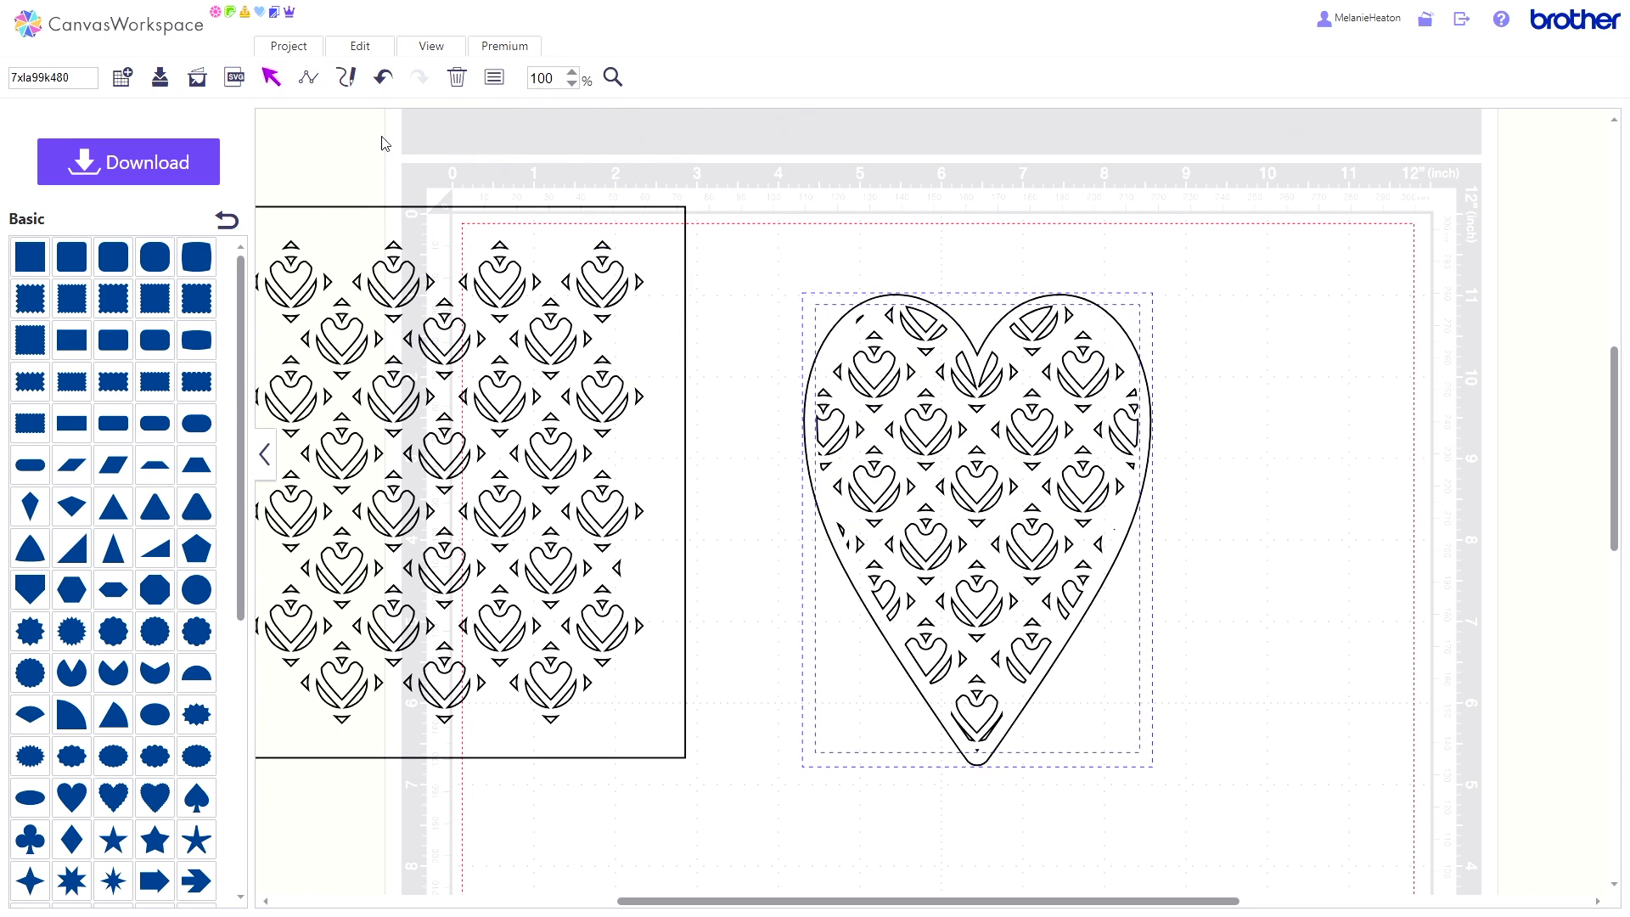
click(362, 50)
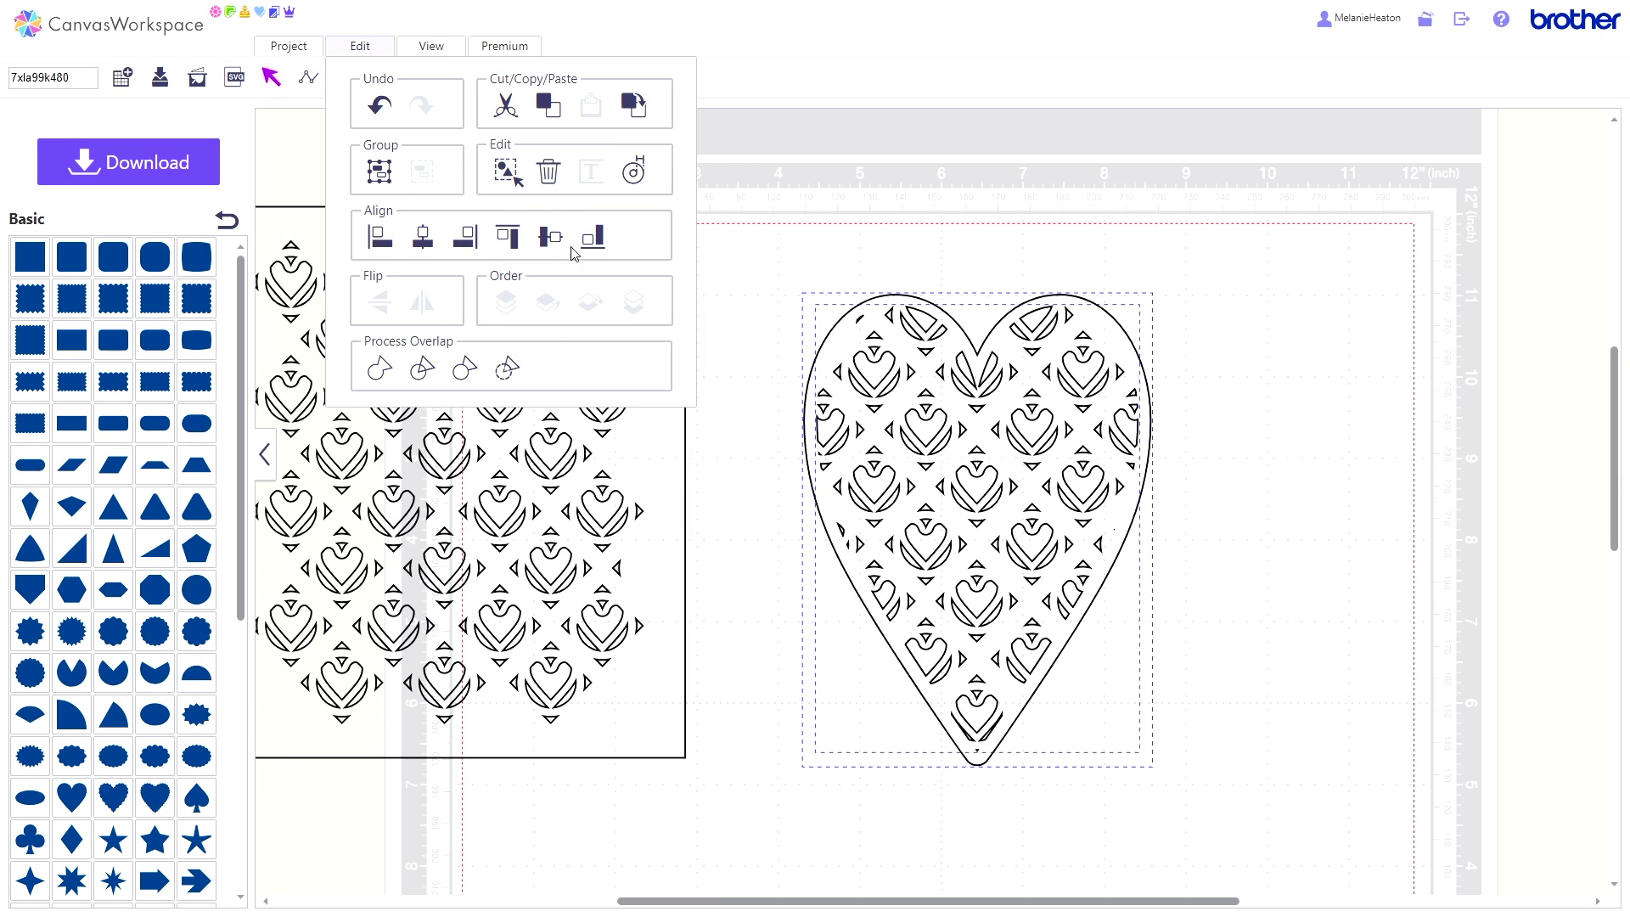
click(550, 237)
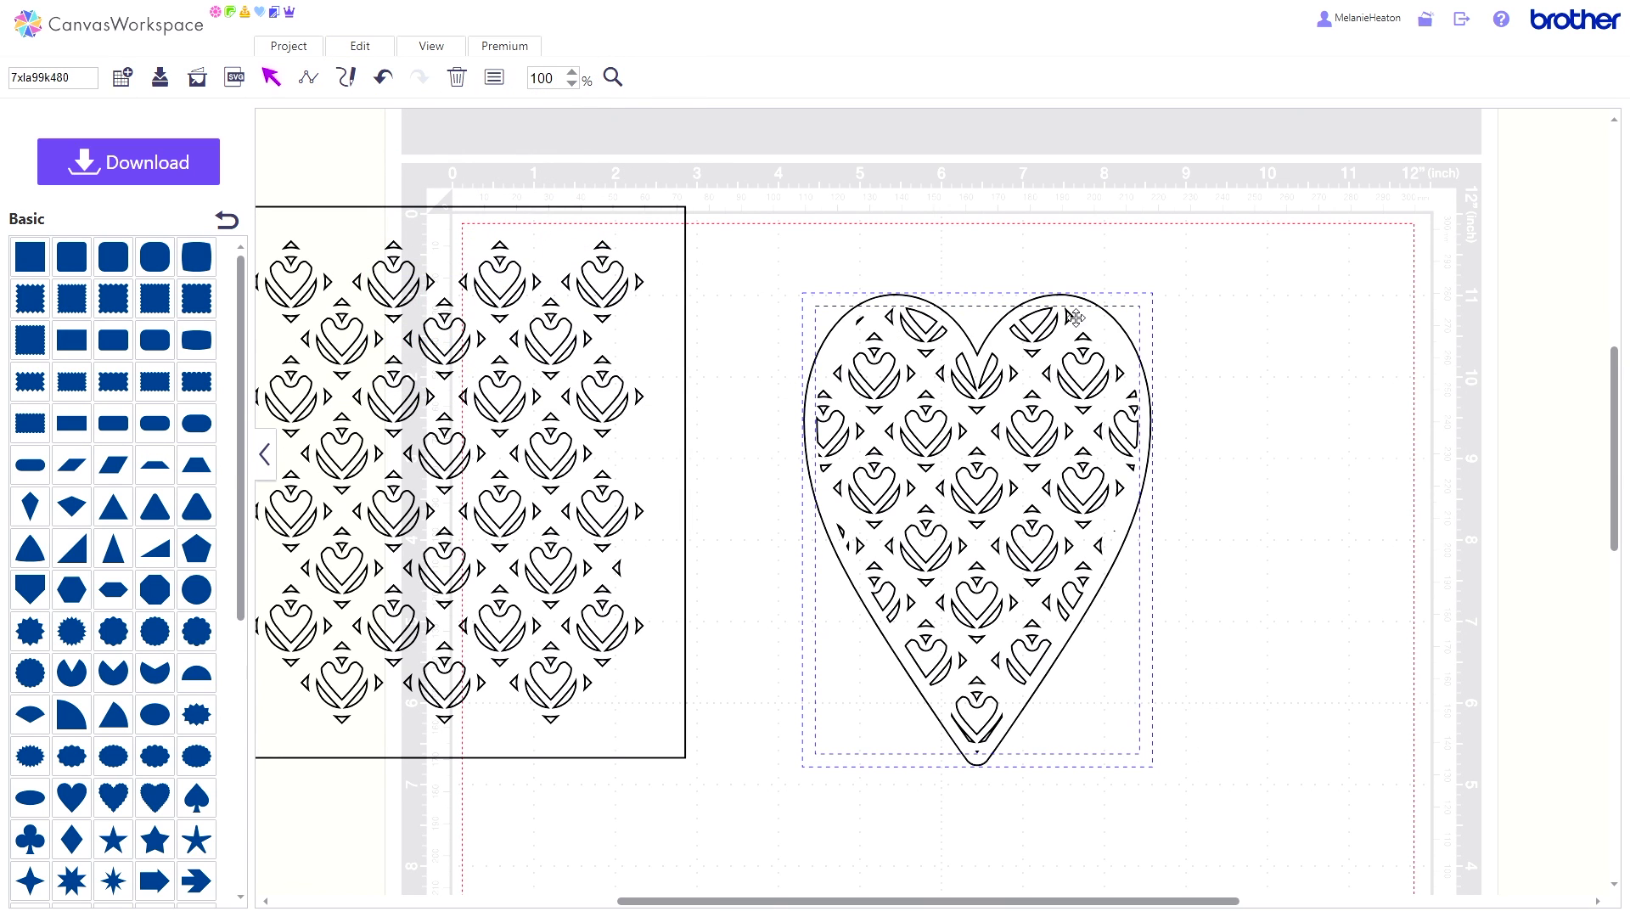
Group the offset heart with the heart-shaped pattern inside it.
click(371, 56)
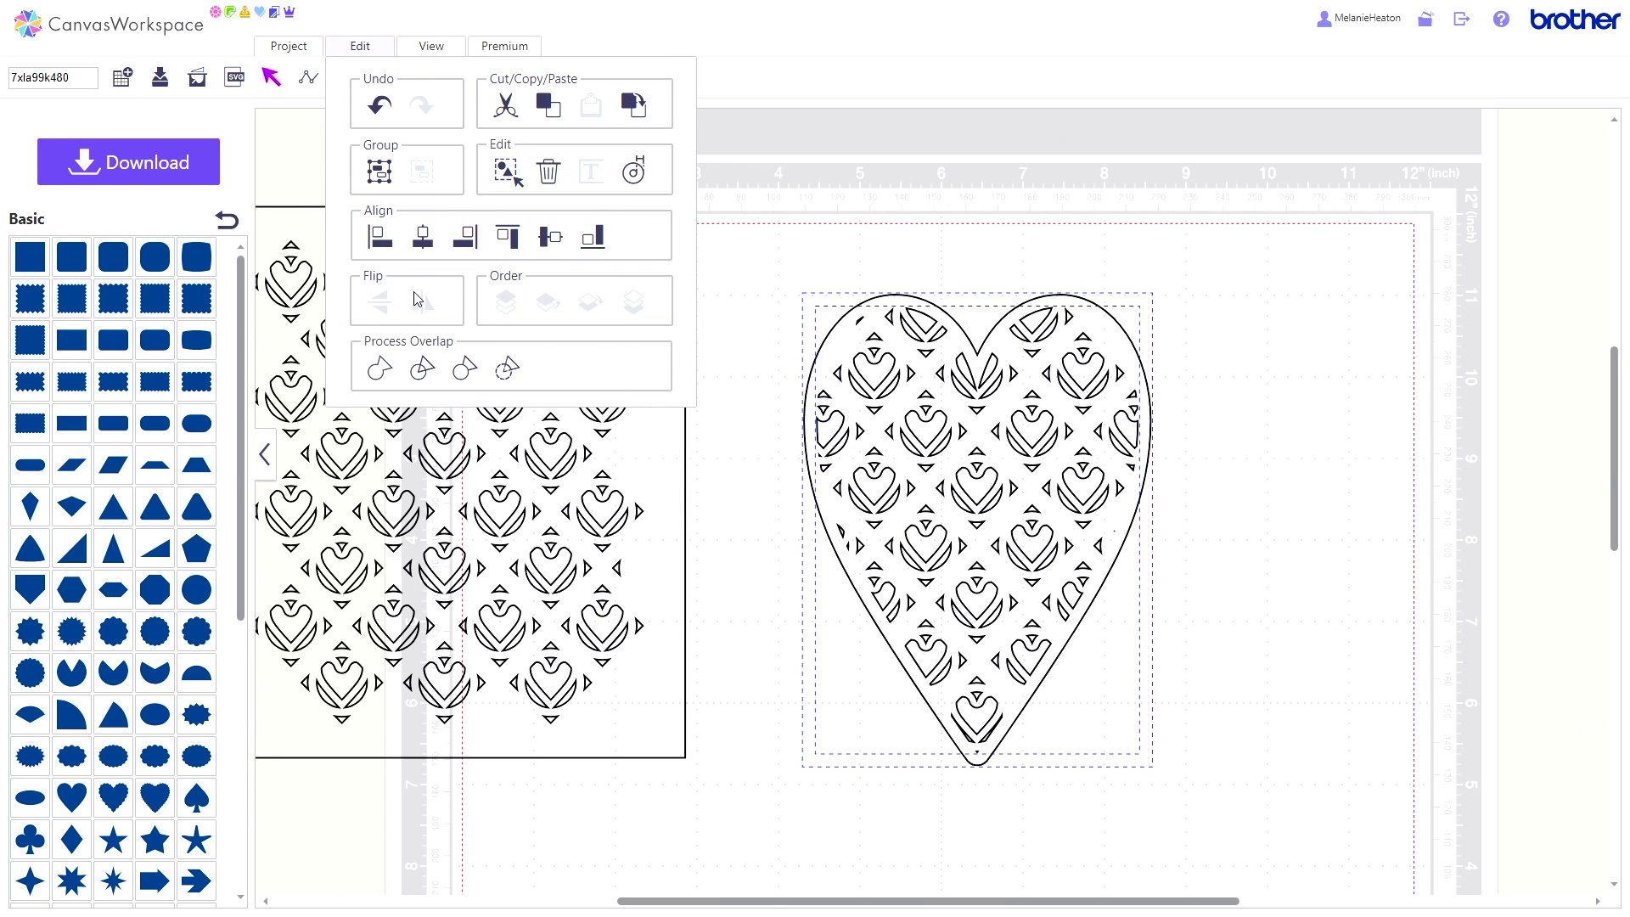
click(379, 172)
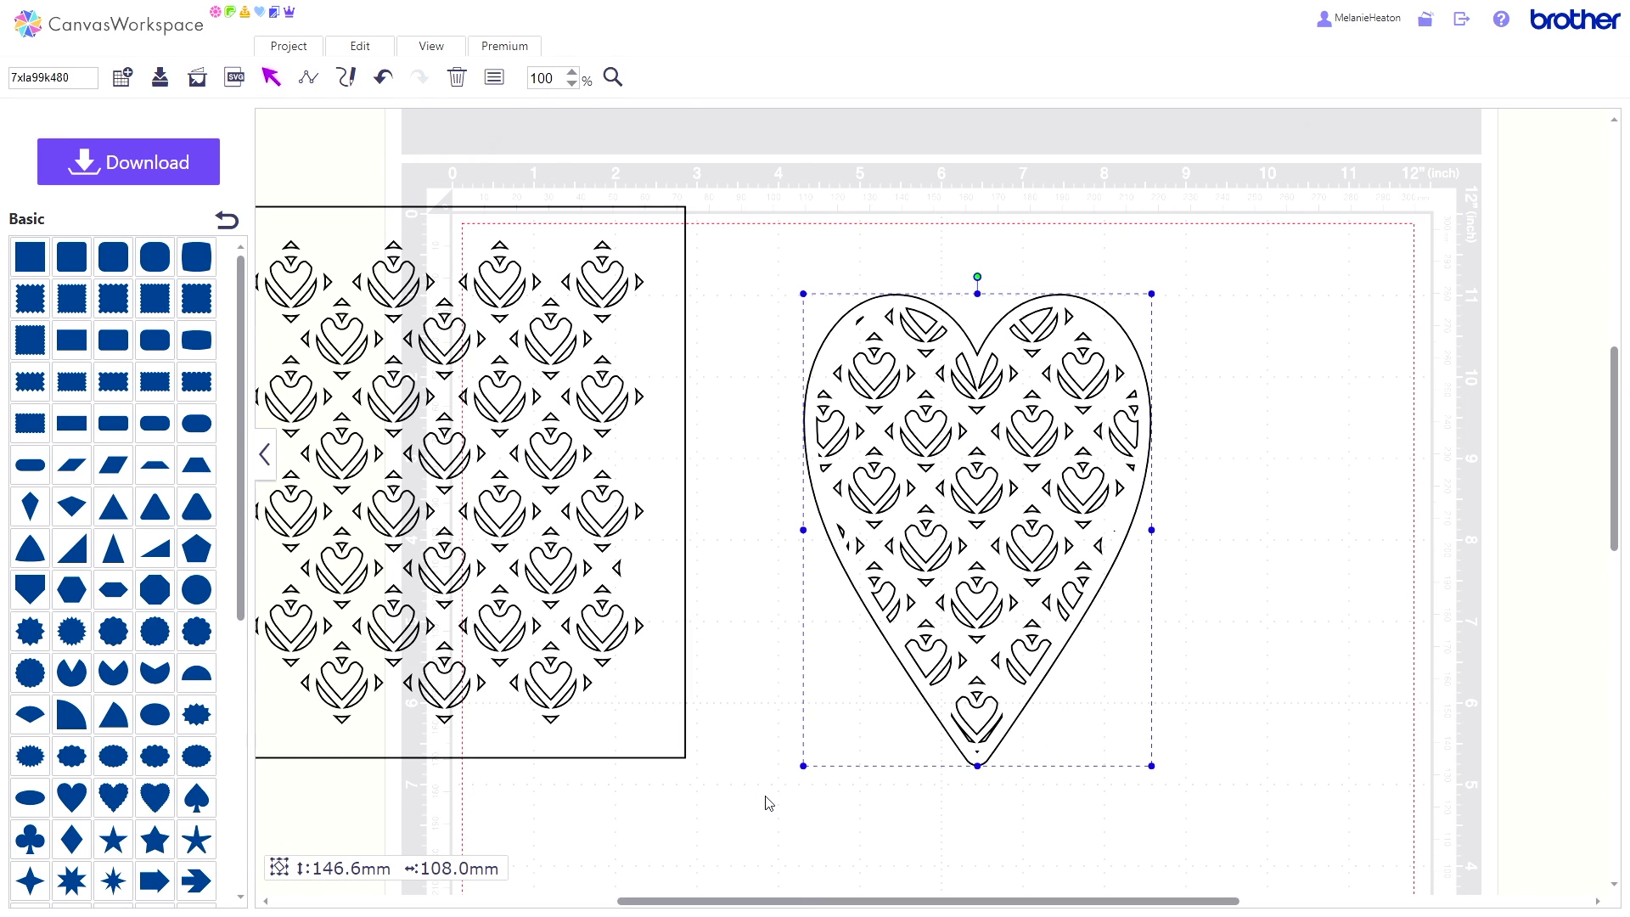
click(745, 724)
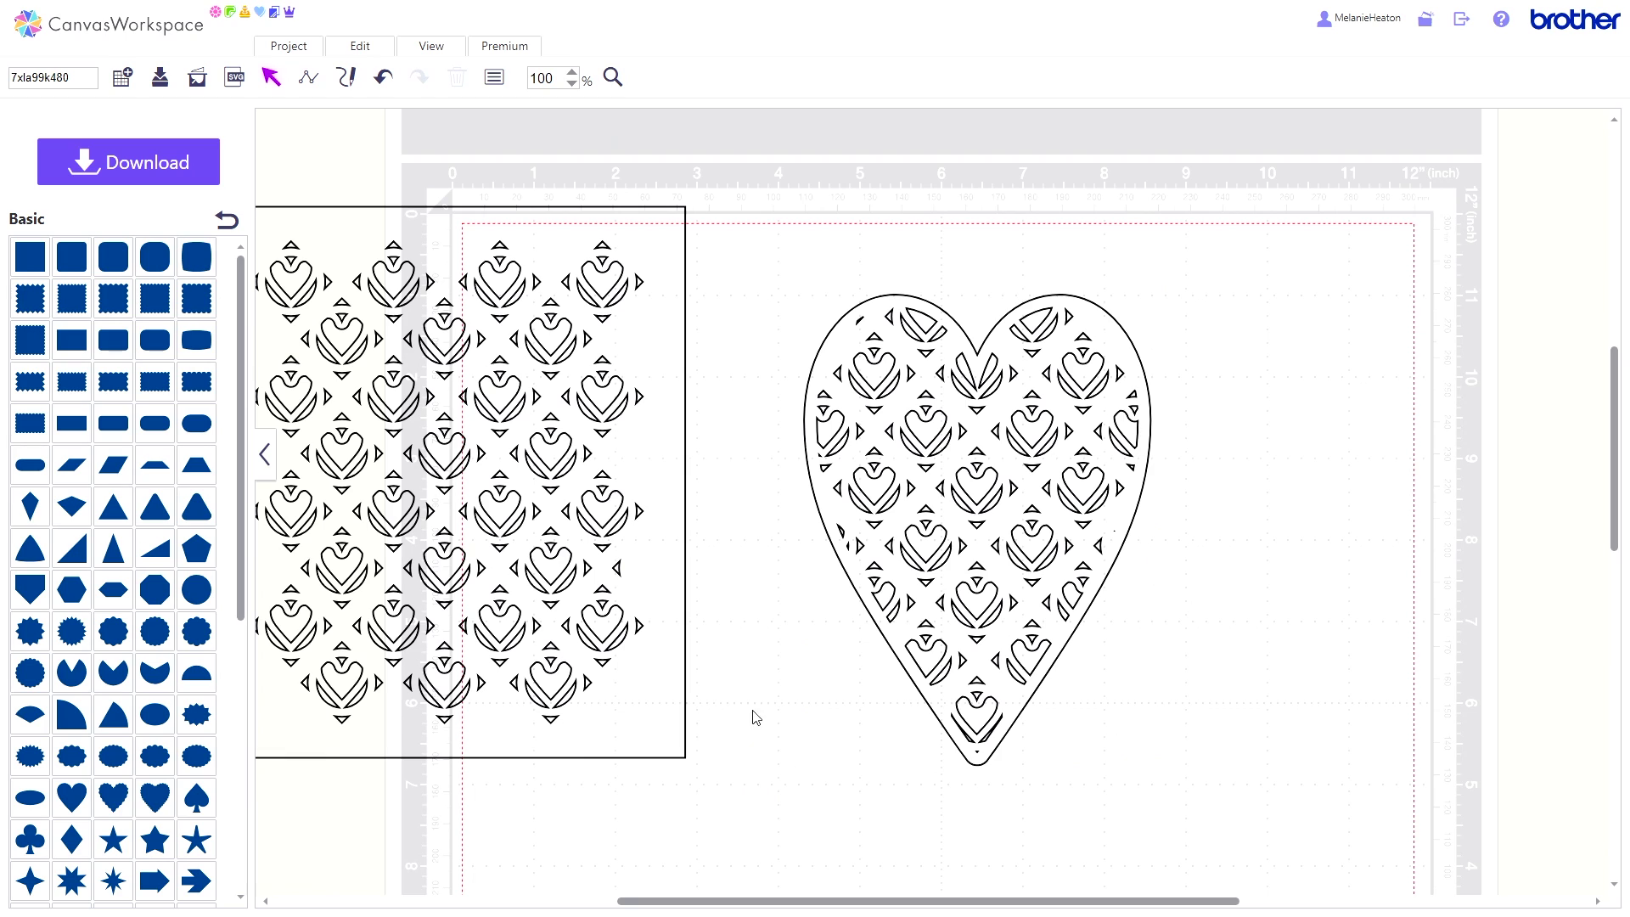
Ungroup the framed heart and move the offset outline off the pattern to the mat's right edge.
click(823, 517)
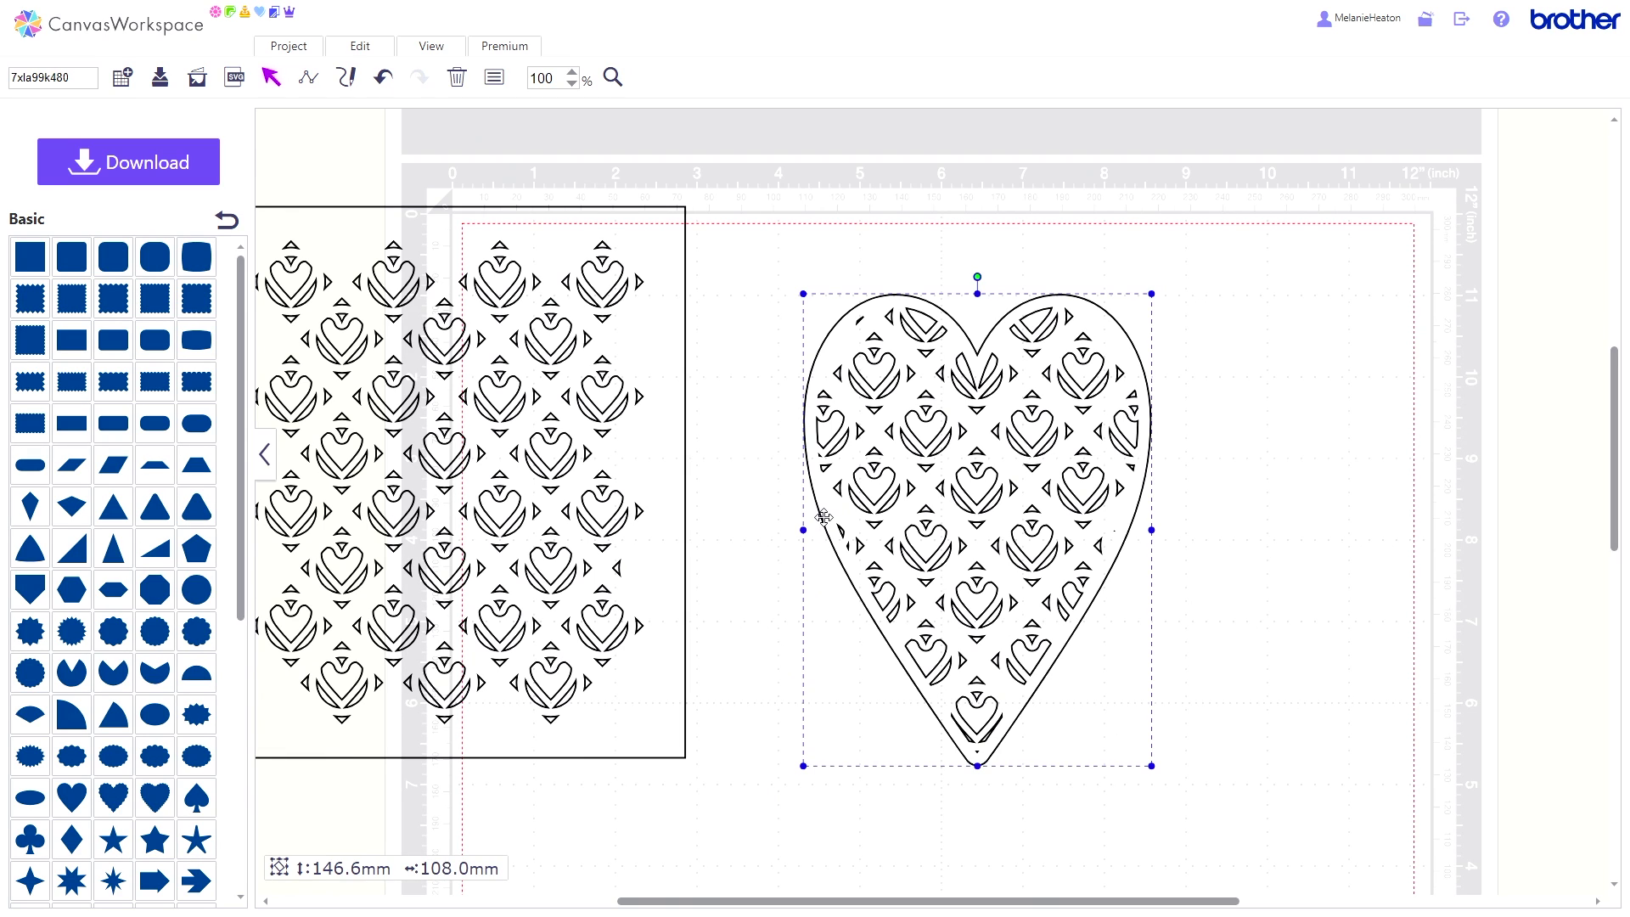
mouse_move(824, 517)
mouse_down()
mouse_move(839, 517)
mouse_move(824, 517)
mouse_up()
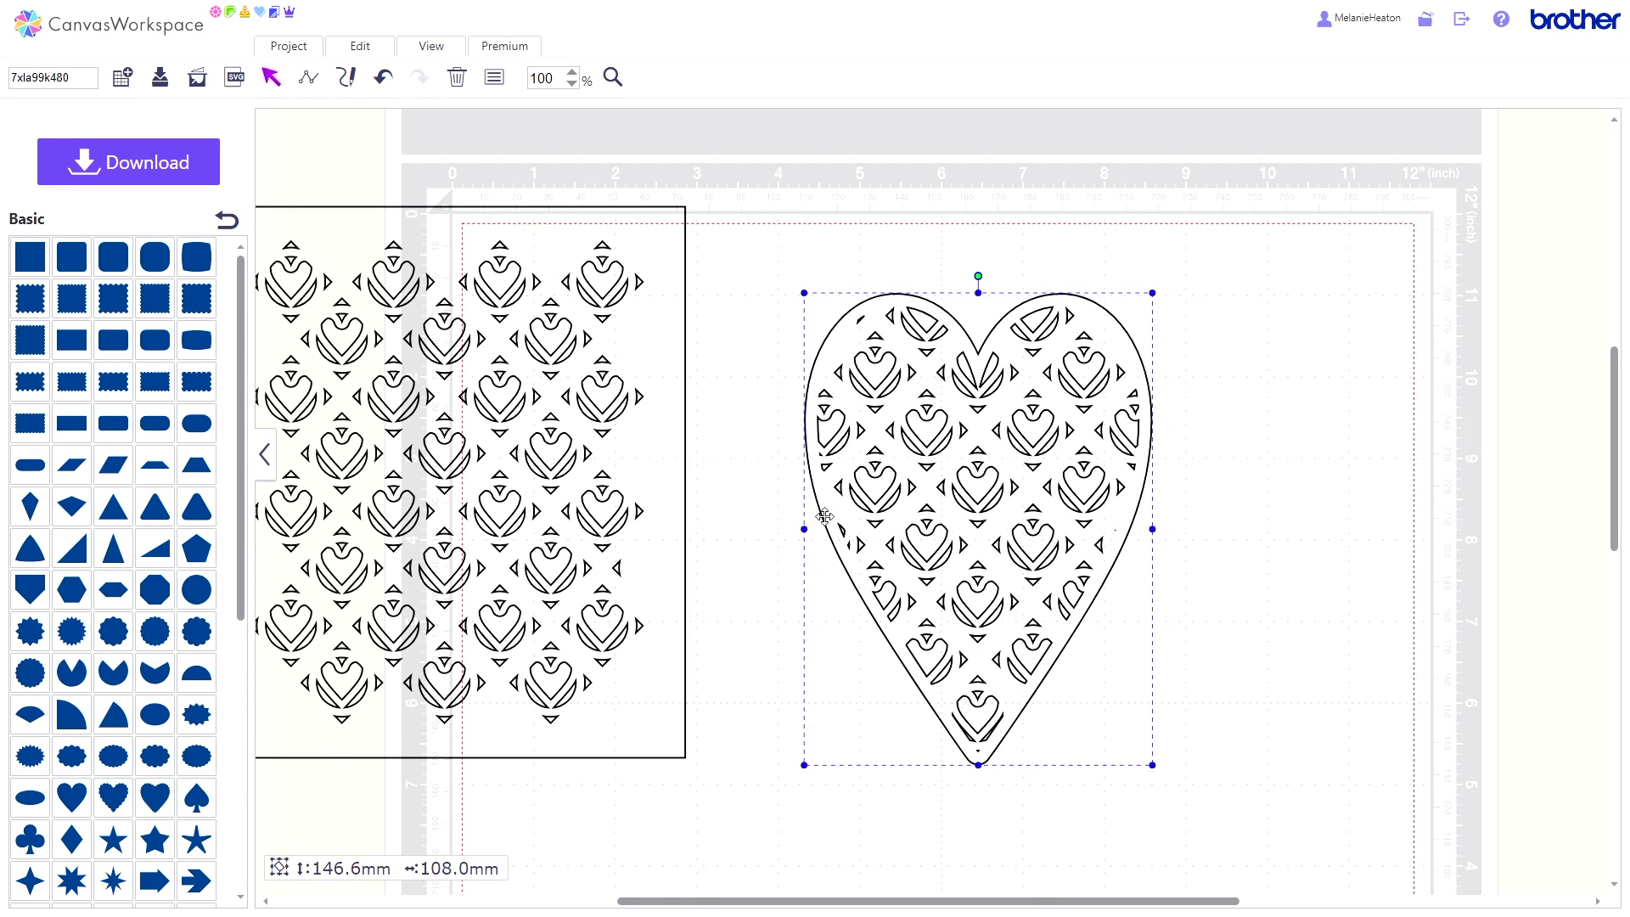
click(358, 53)
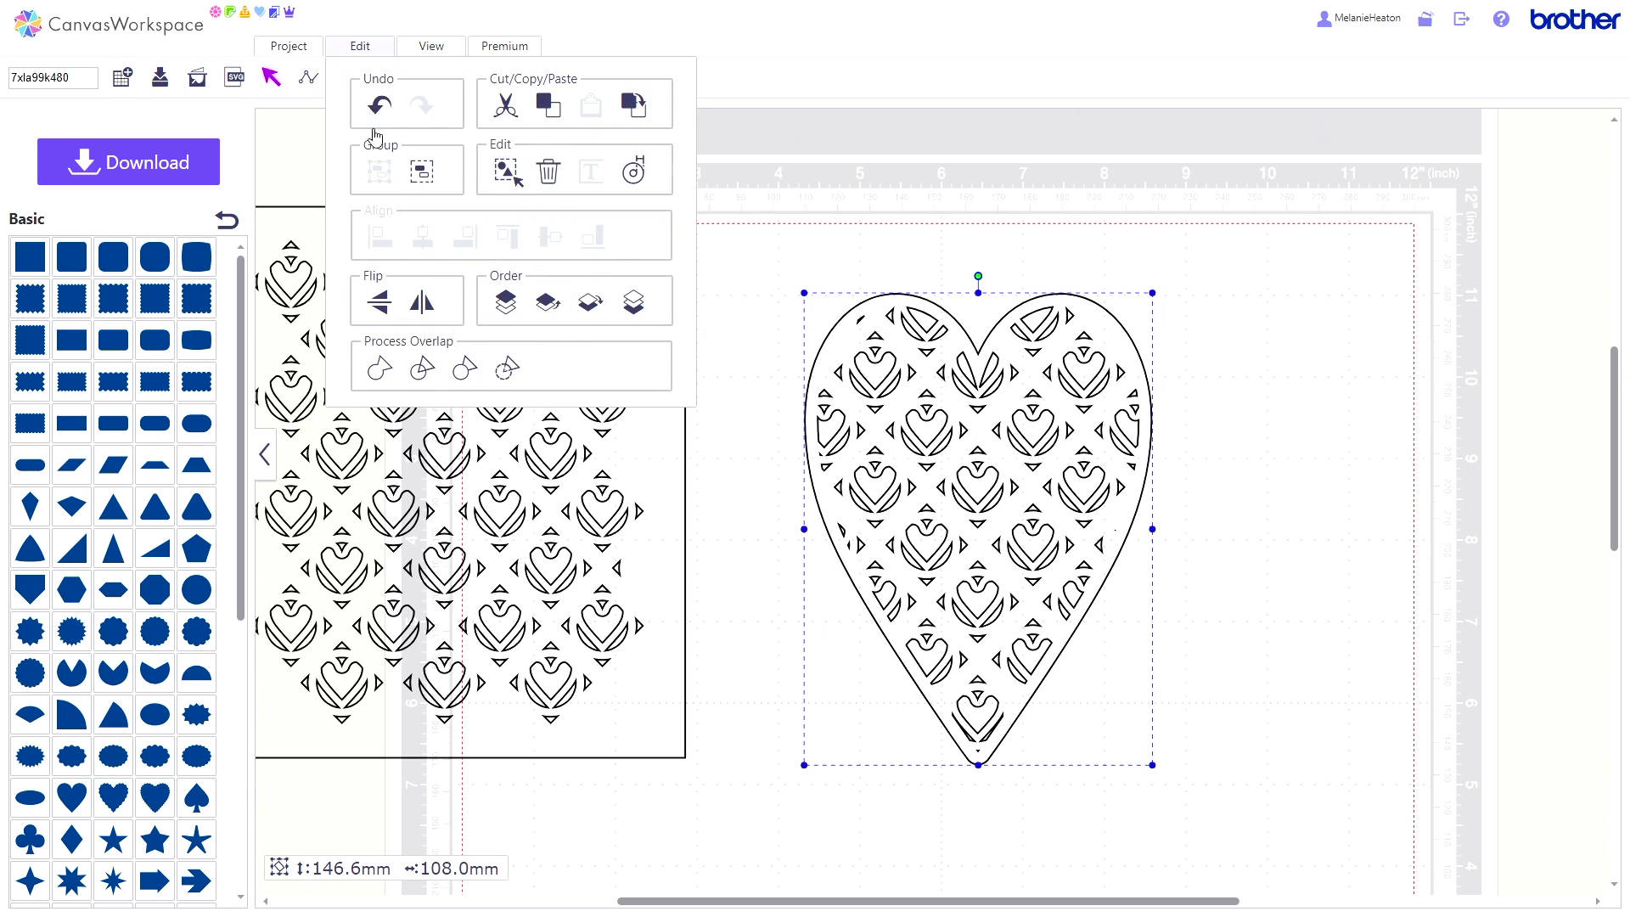
click(422, 172)
click(499, 608)
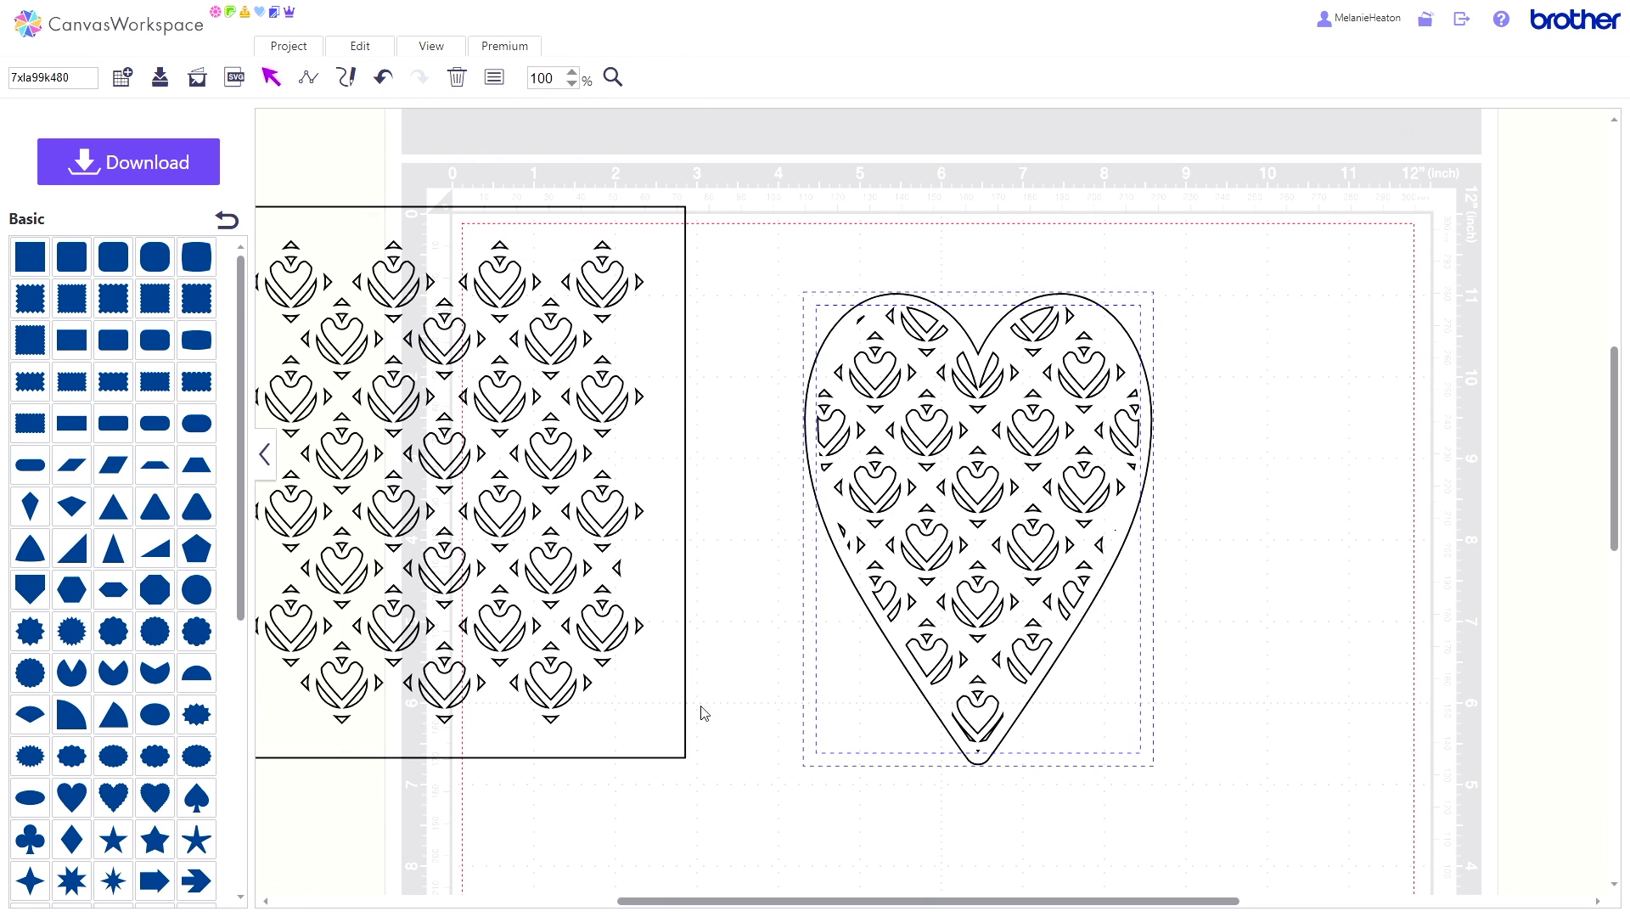
click(852, 588)
drag(851, 587, 1265, 548)
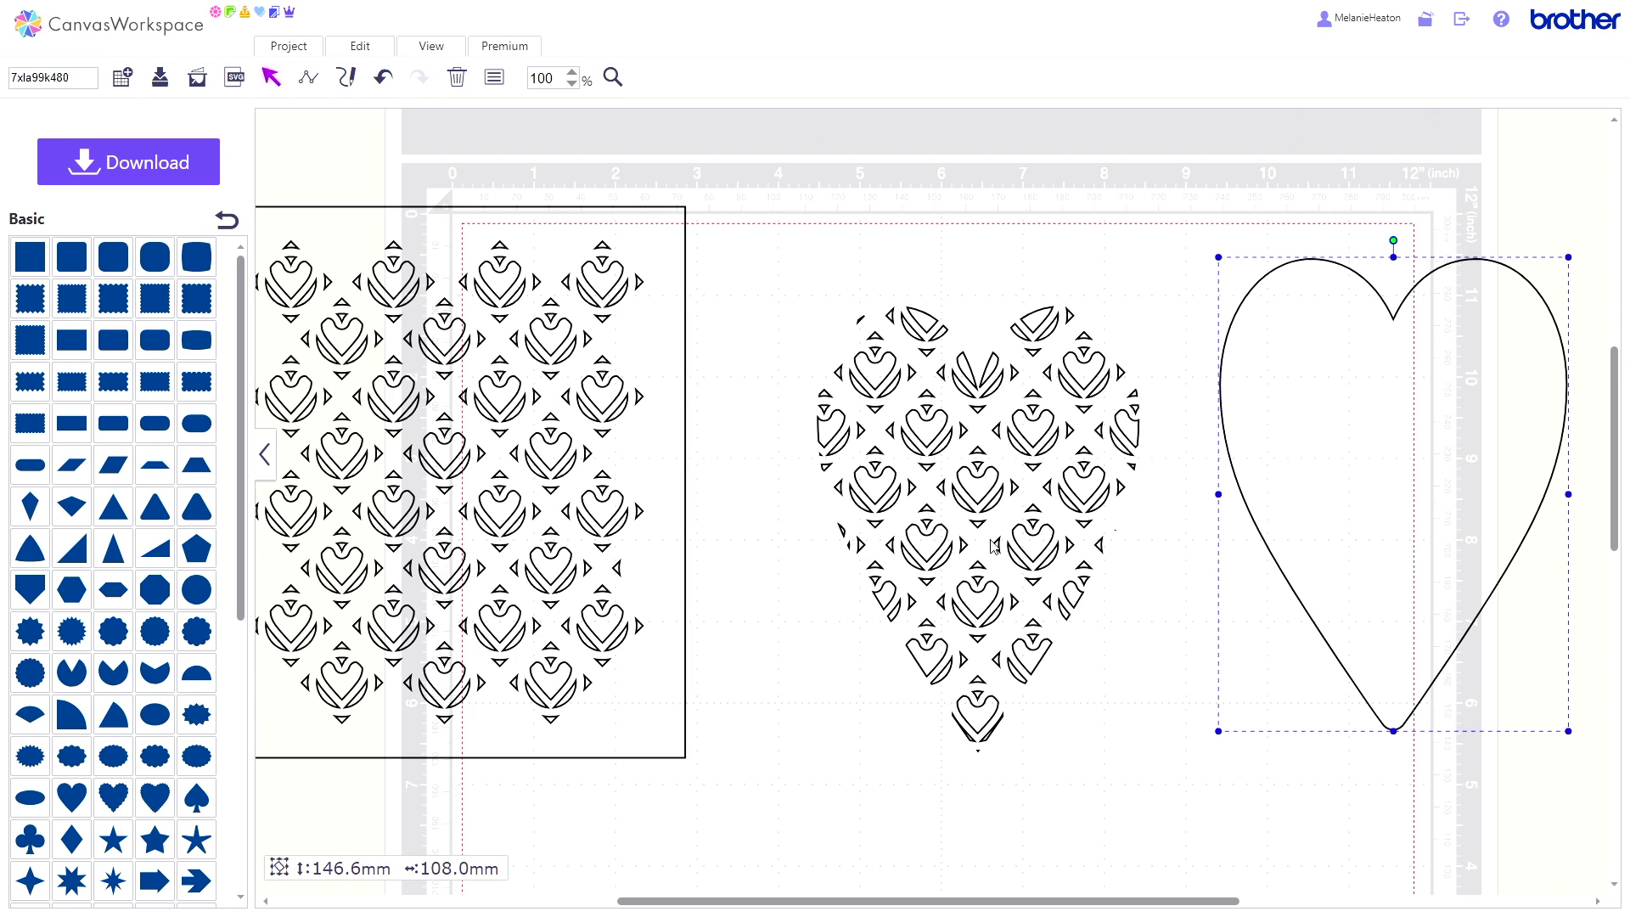
Move the heart-shaped pattern up towards the panel and place the offset heart around it again.
click(931, 420)
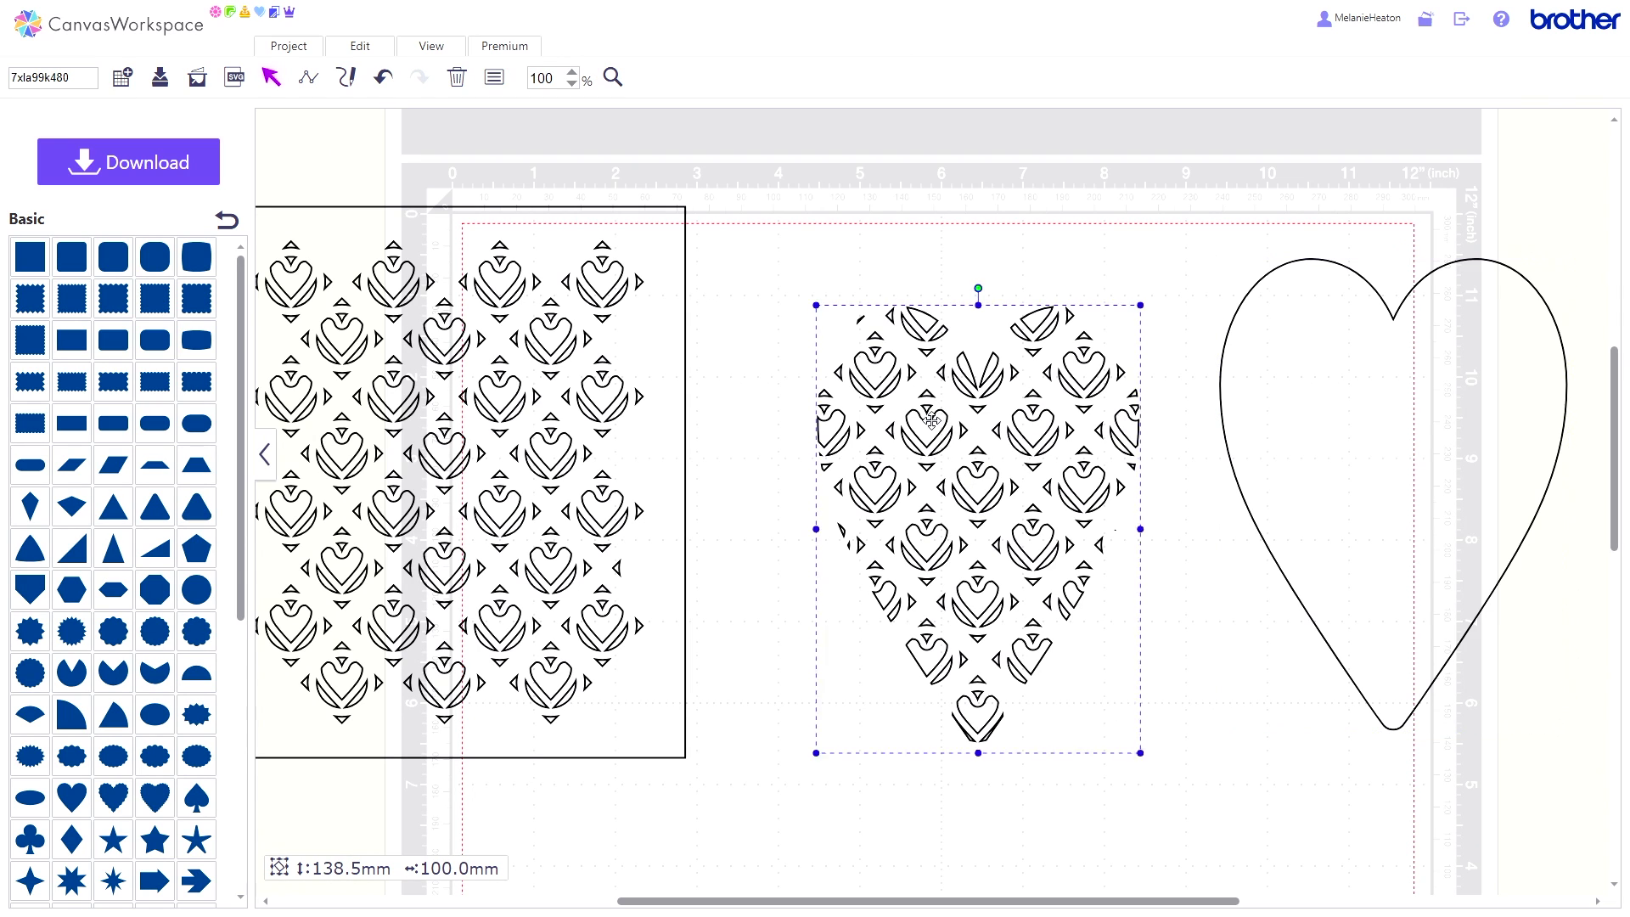
drag(932, 419, 874, 374)
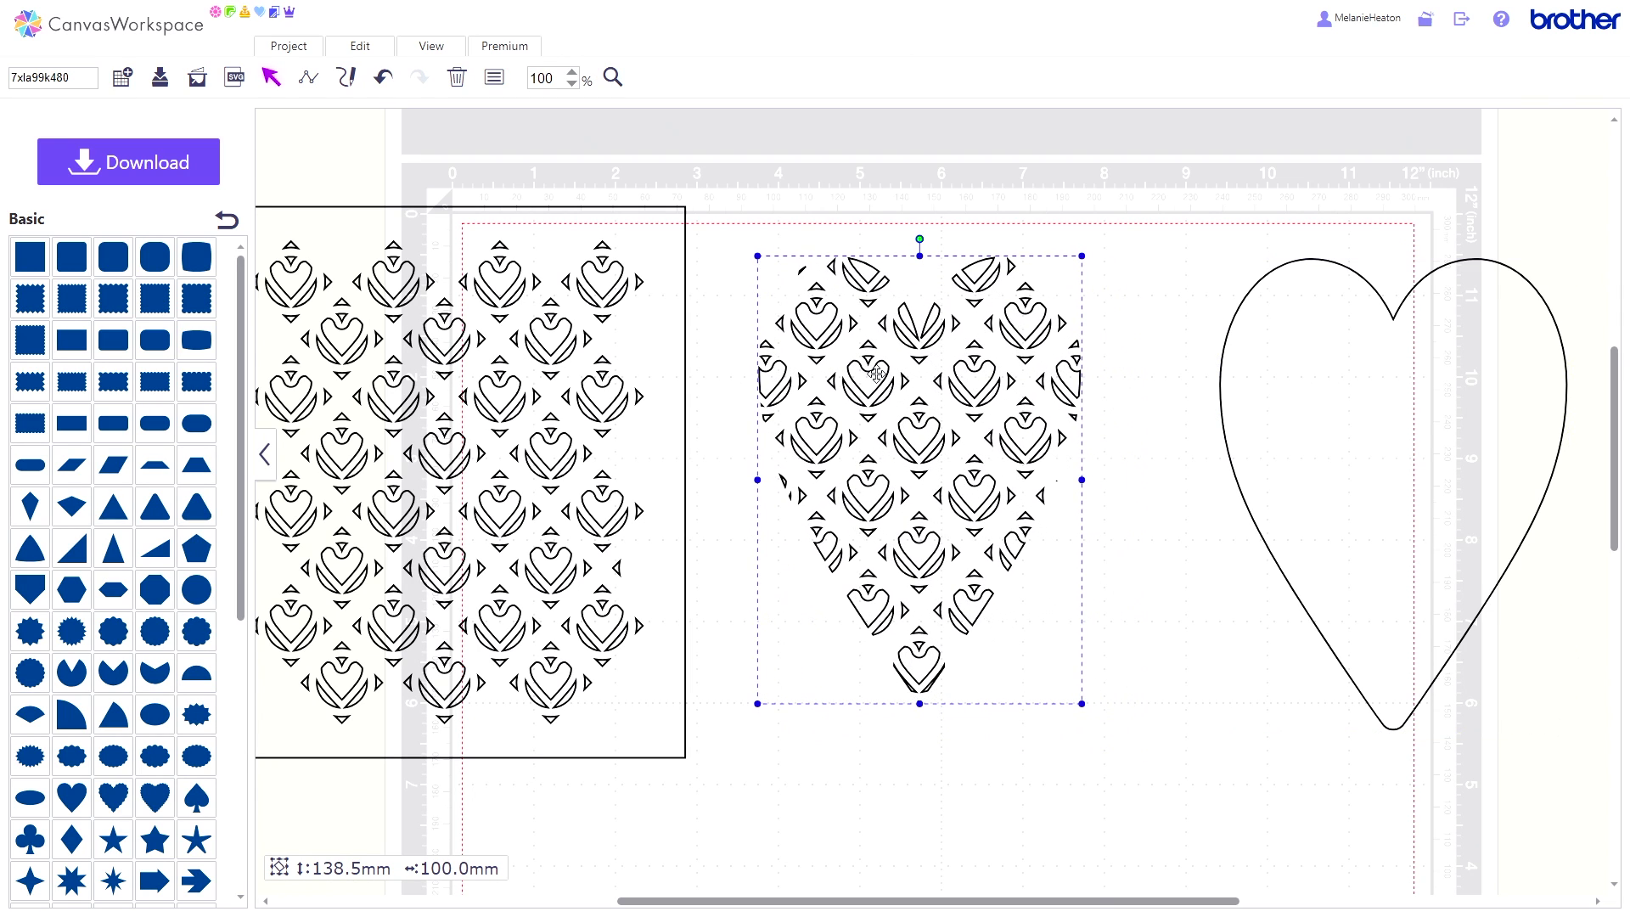
drag(1230, 422, 862, 393)
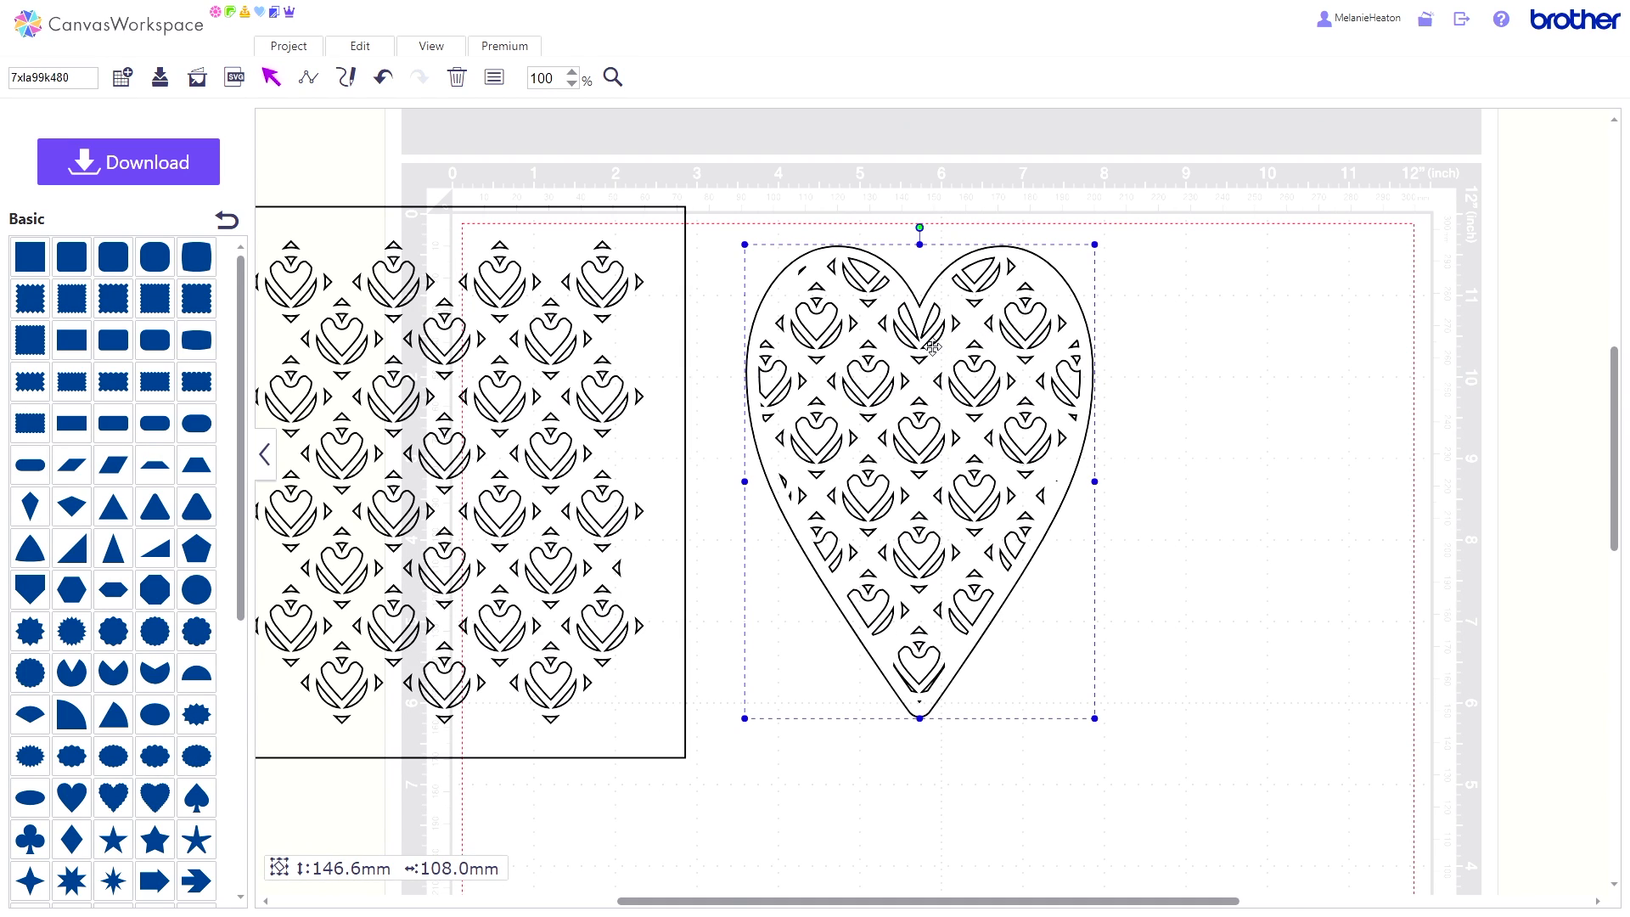
Duplicate the offset heart, set the copy at the mat's right edge and move the original onto the patterned panel.
click(895, 272)
click(889, 269)
click(361, 49)
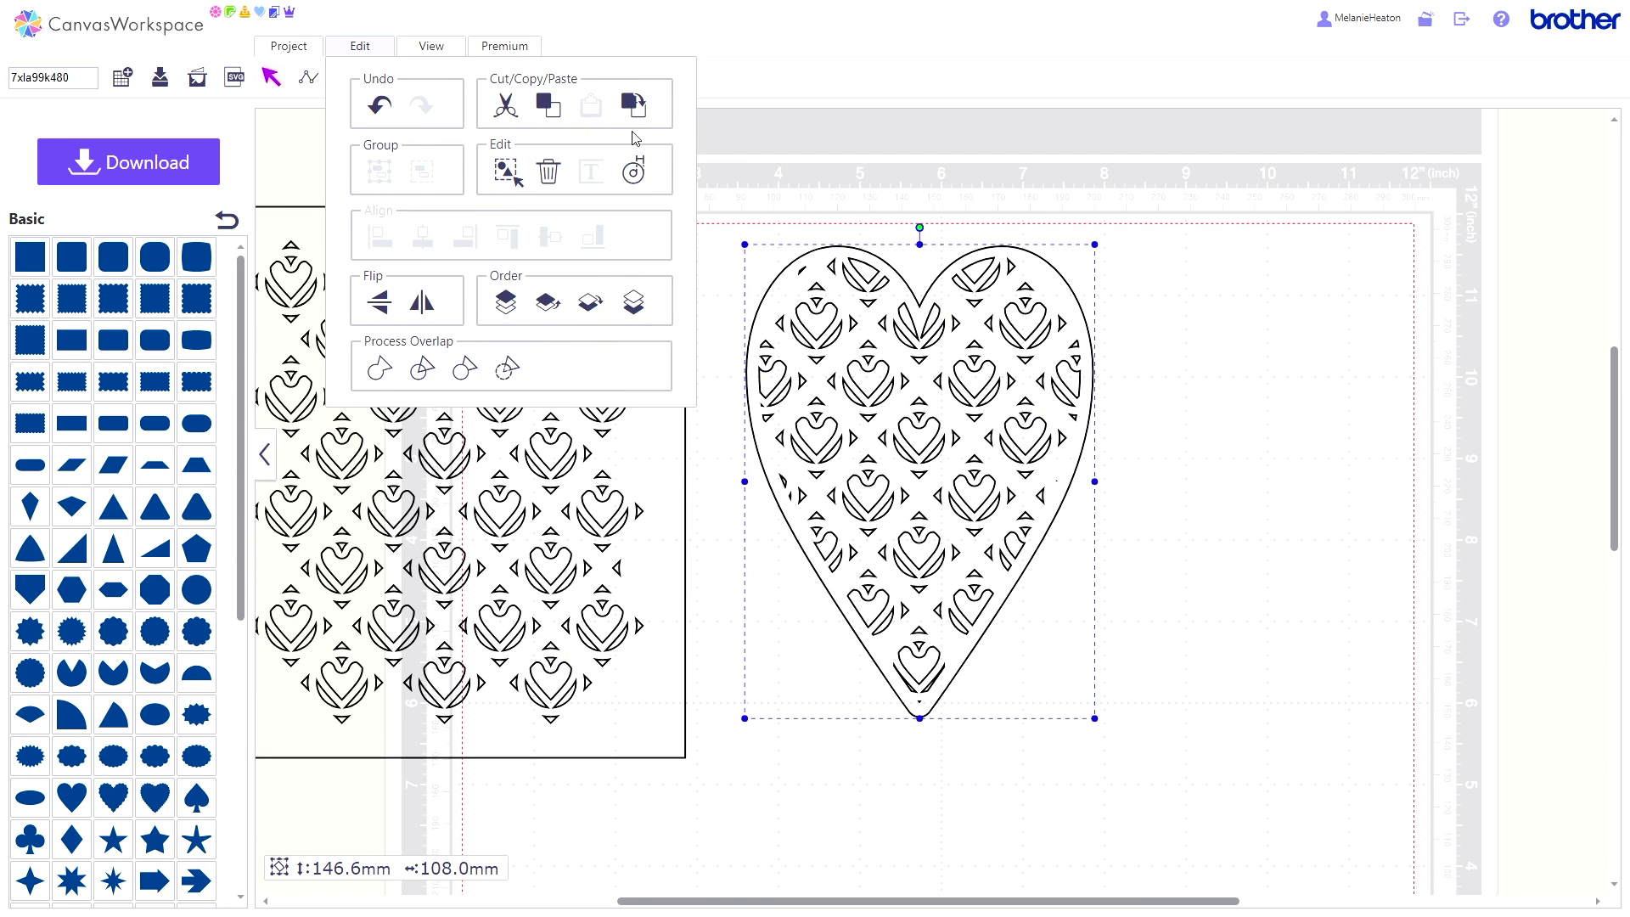
click(637, 110)
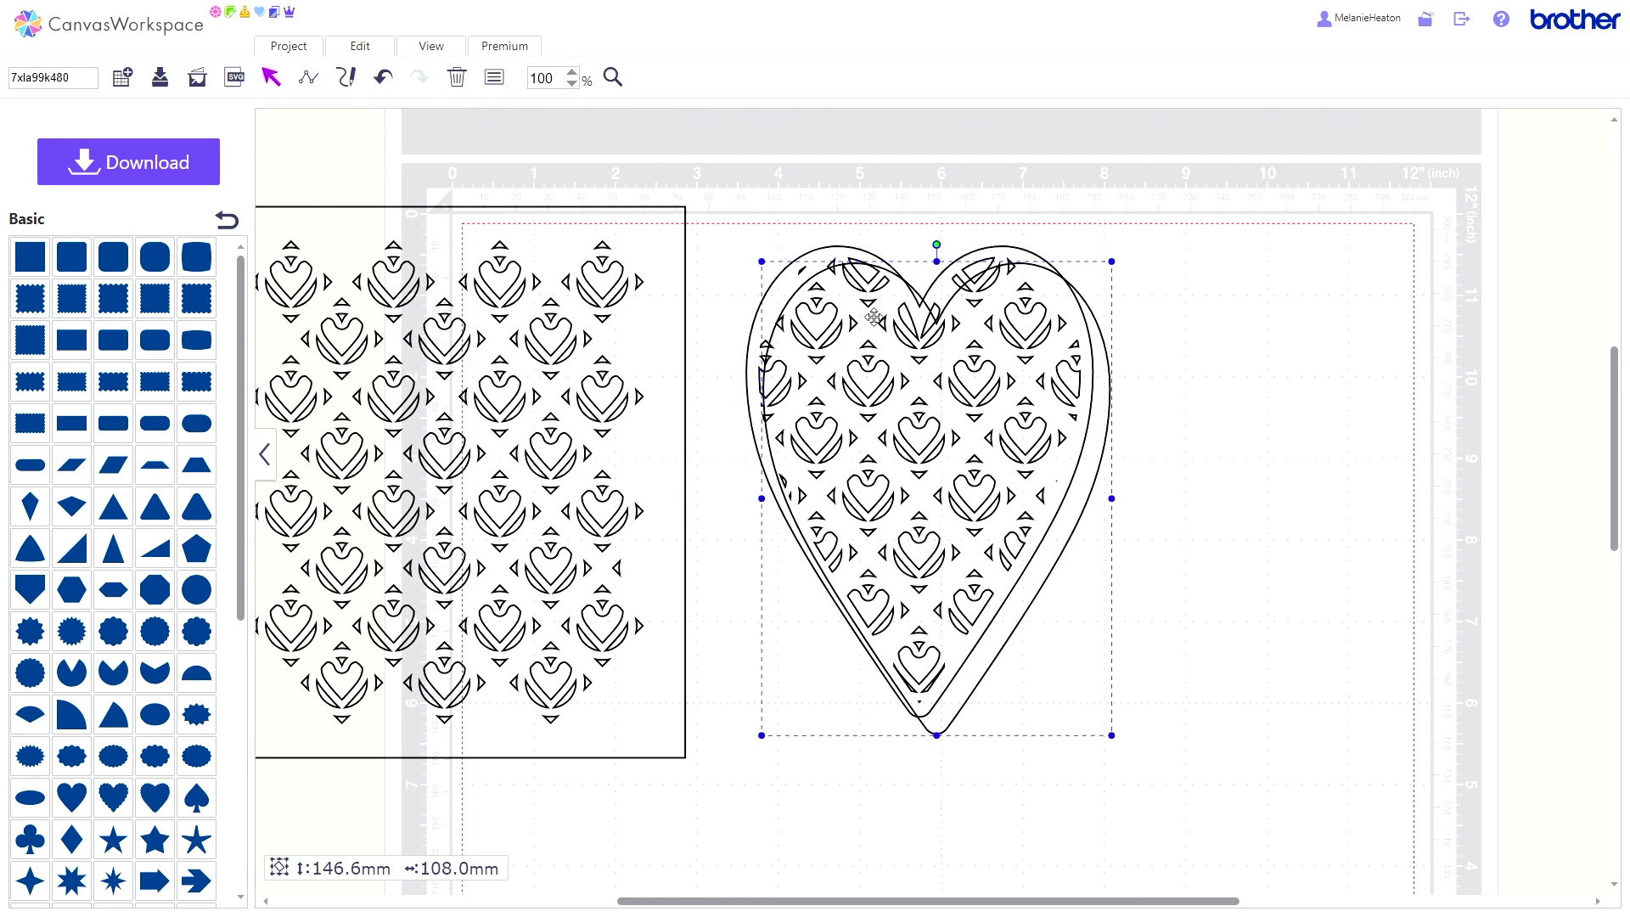
drag(875, 316, 1246, 288)
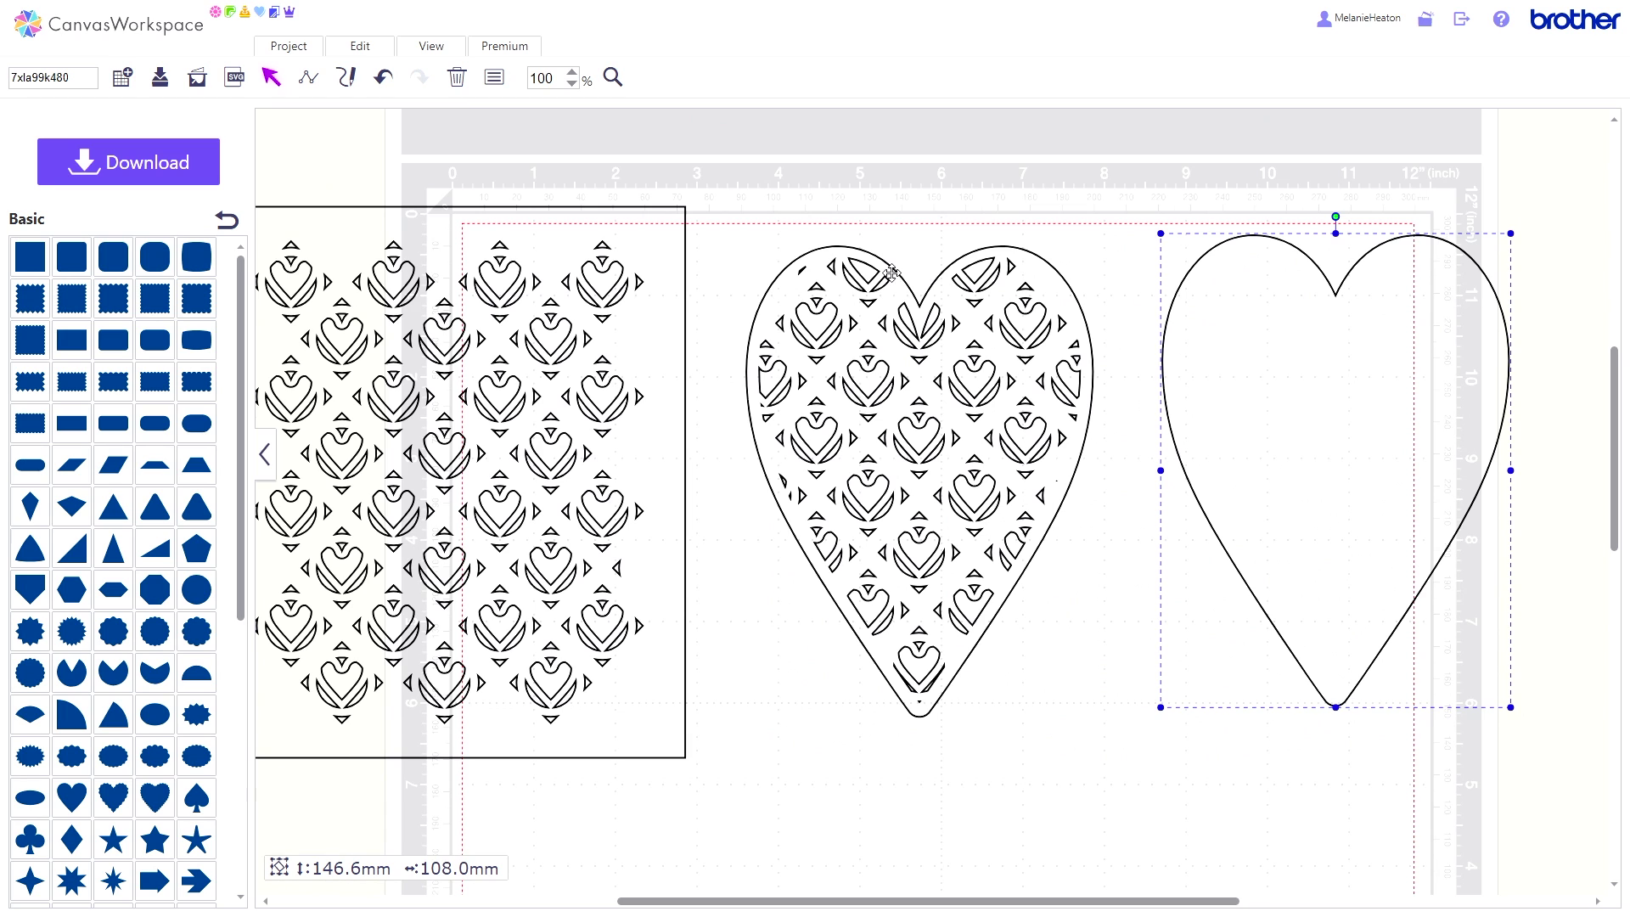
drag(858, 269, 418, 299)
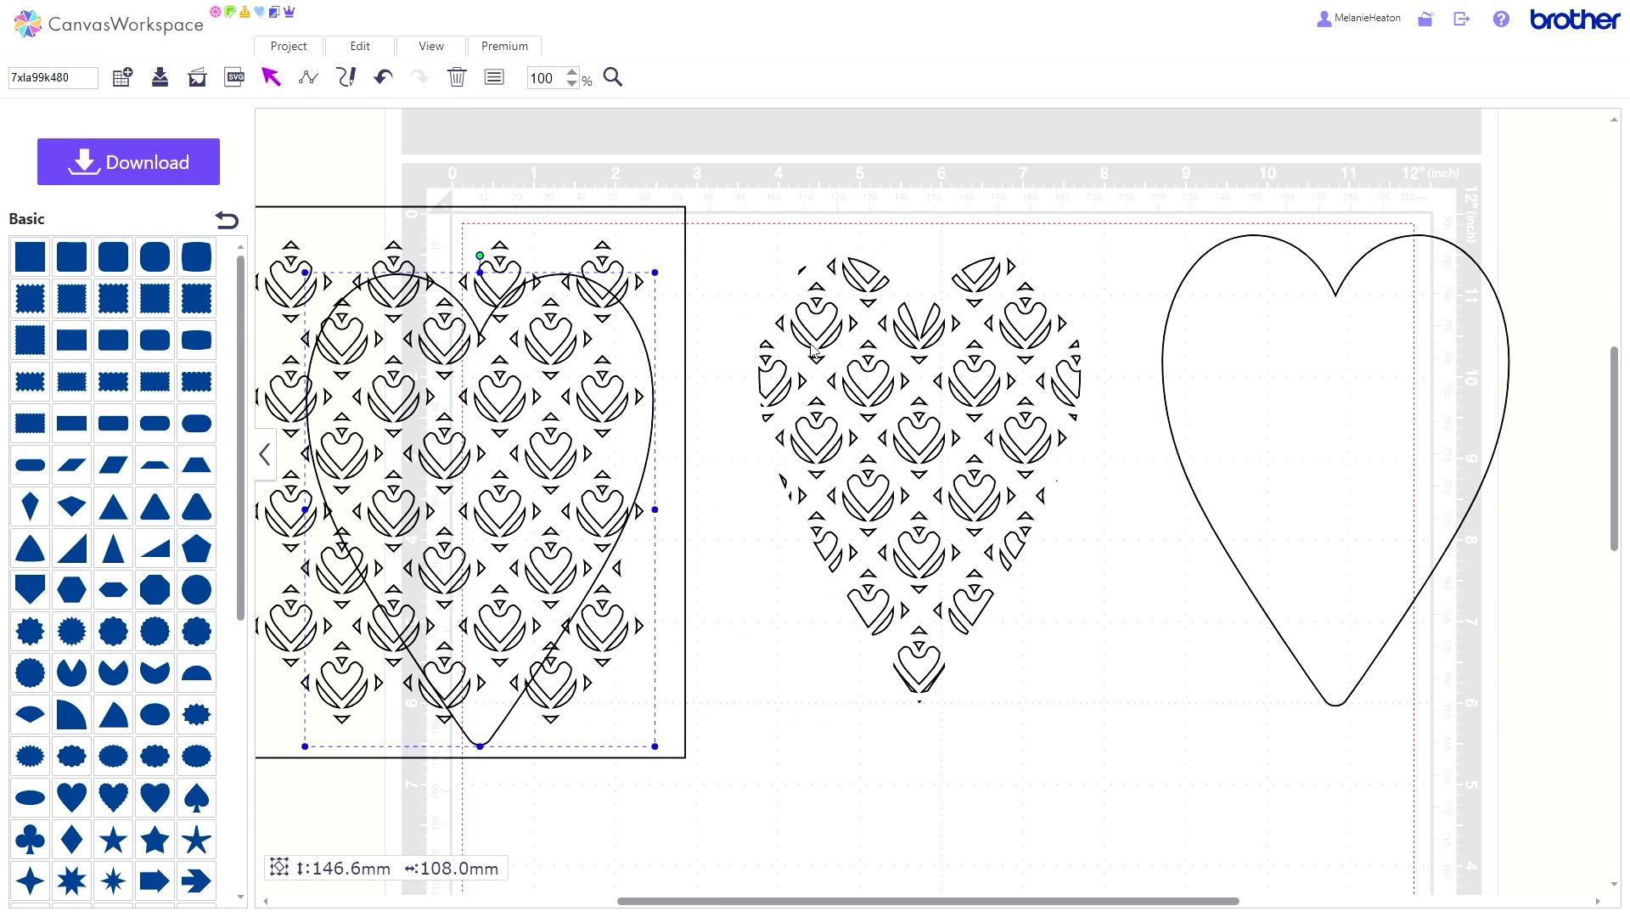
Duplicate the heart-shaped pattern and place the copy inside the offset heart at the mat's right edge.
click(852, 366)
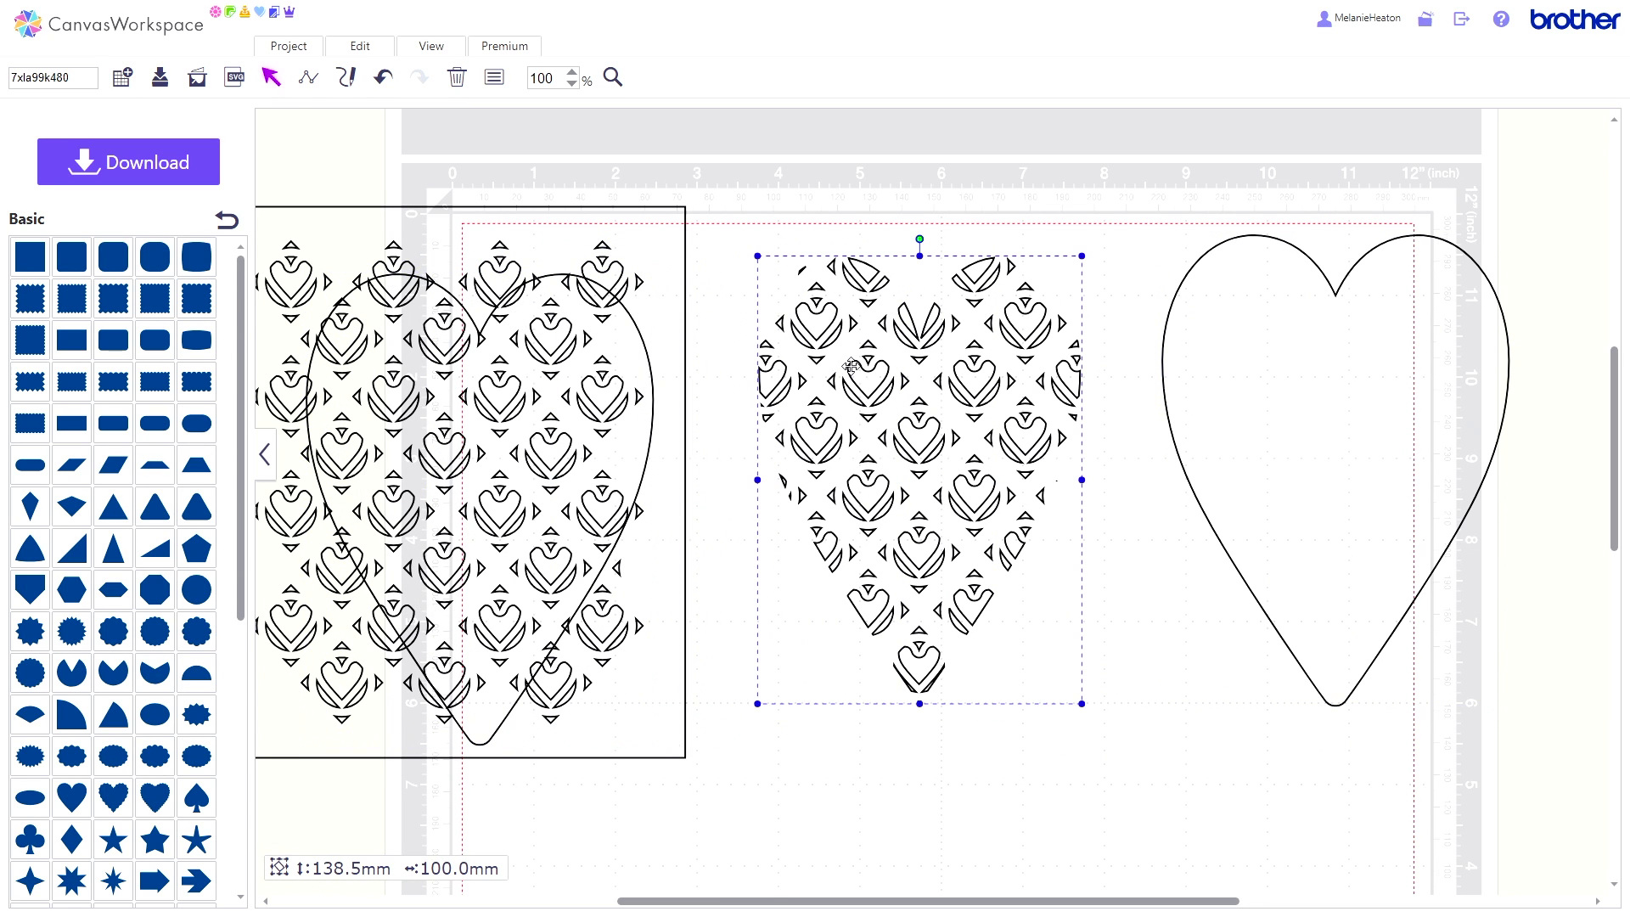
click(377, 53)
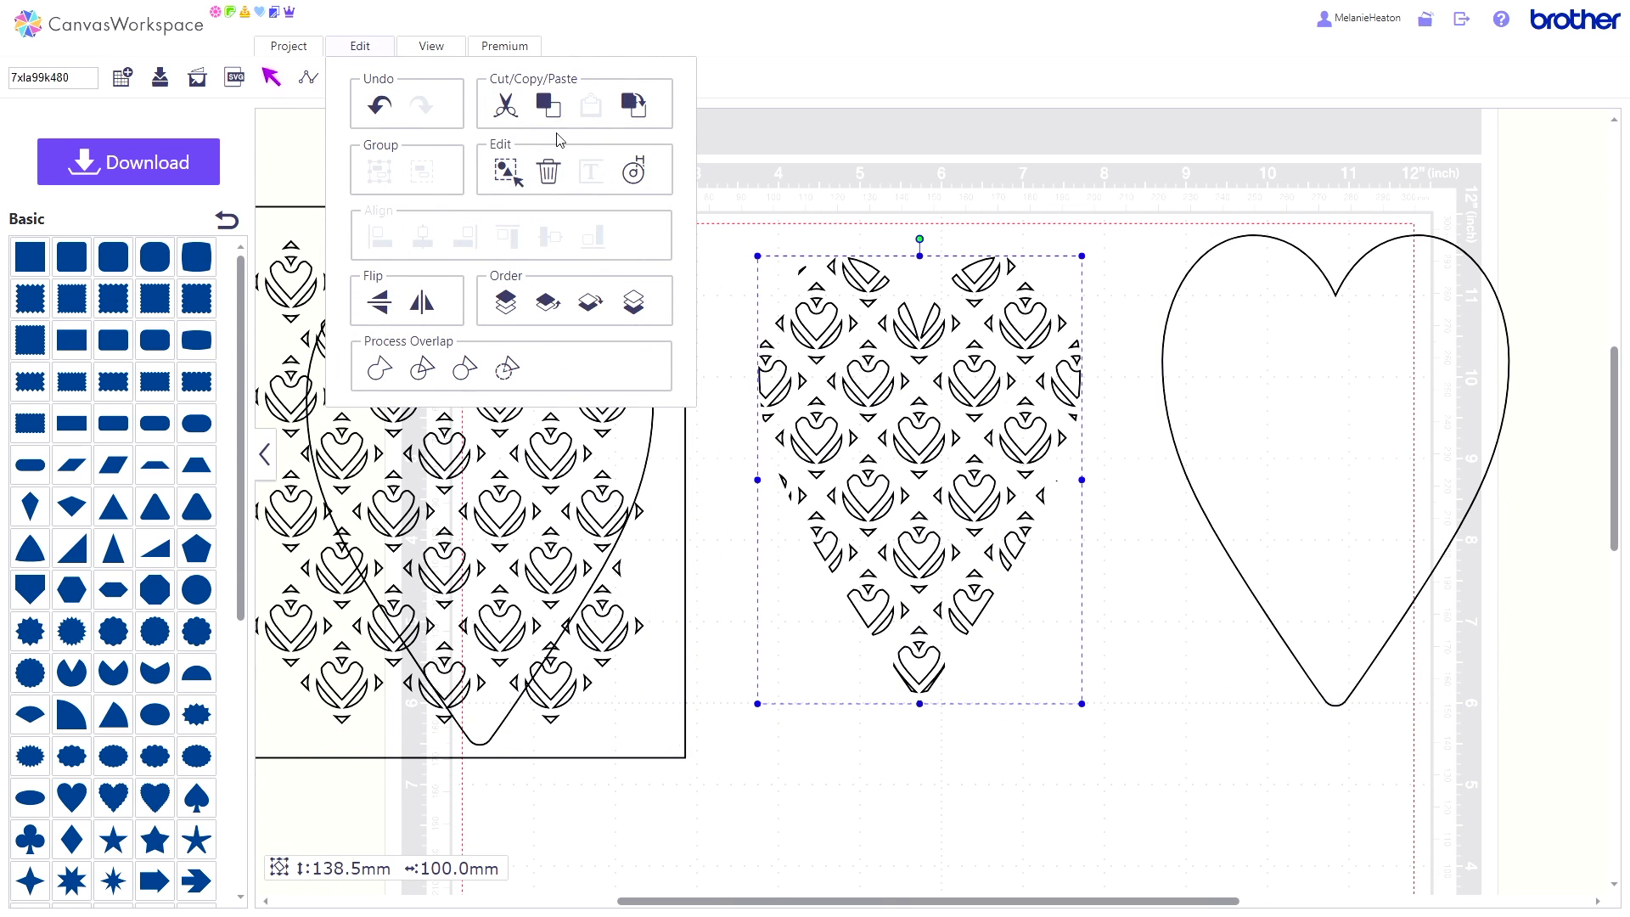
click(640, 110)
drag(874, 442, 1257, 431)
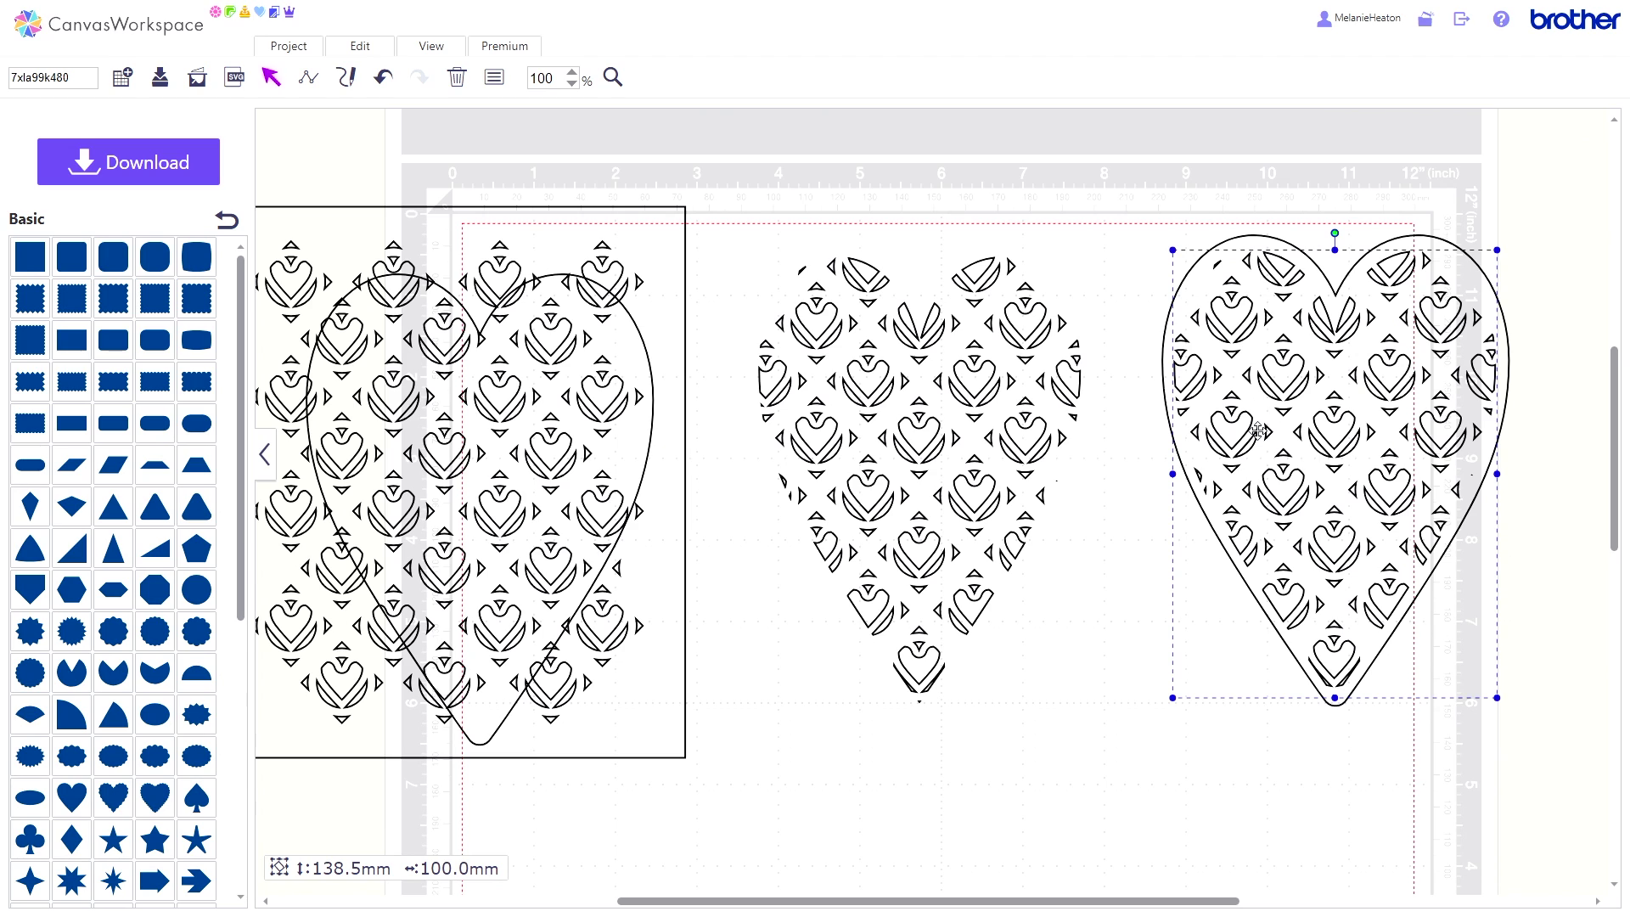
Align the offset heart and its pattern copy on their horizontal and vertical centres, and group them.
drag(1103, 221, 1273, 335)
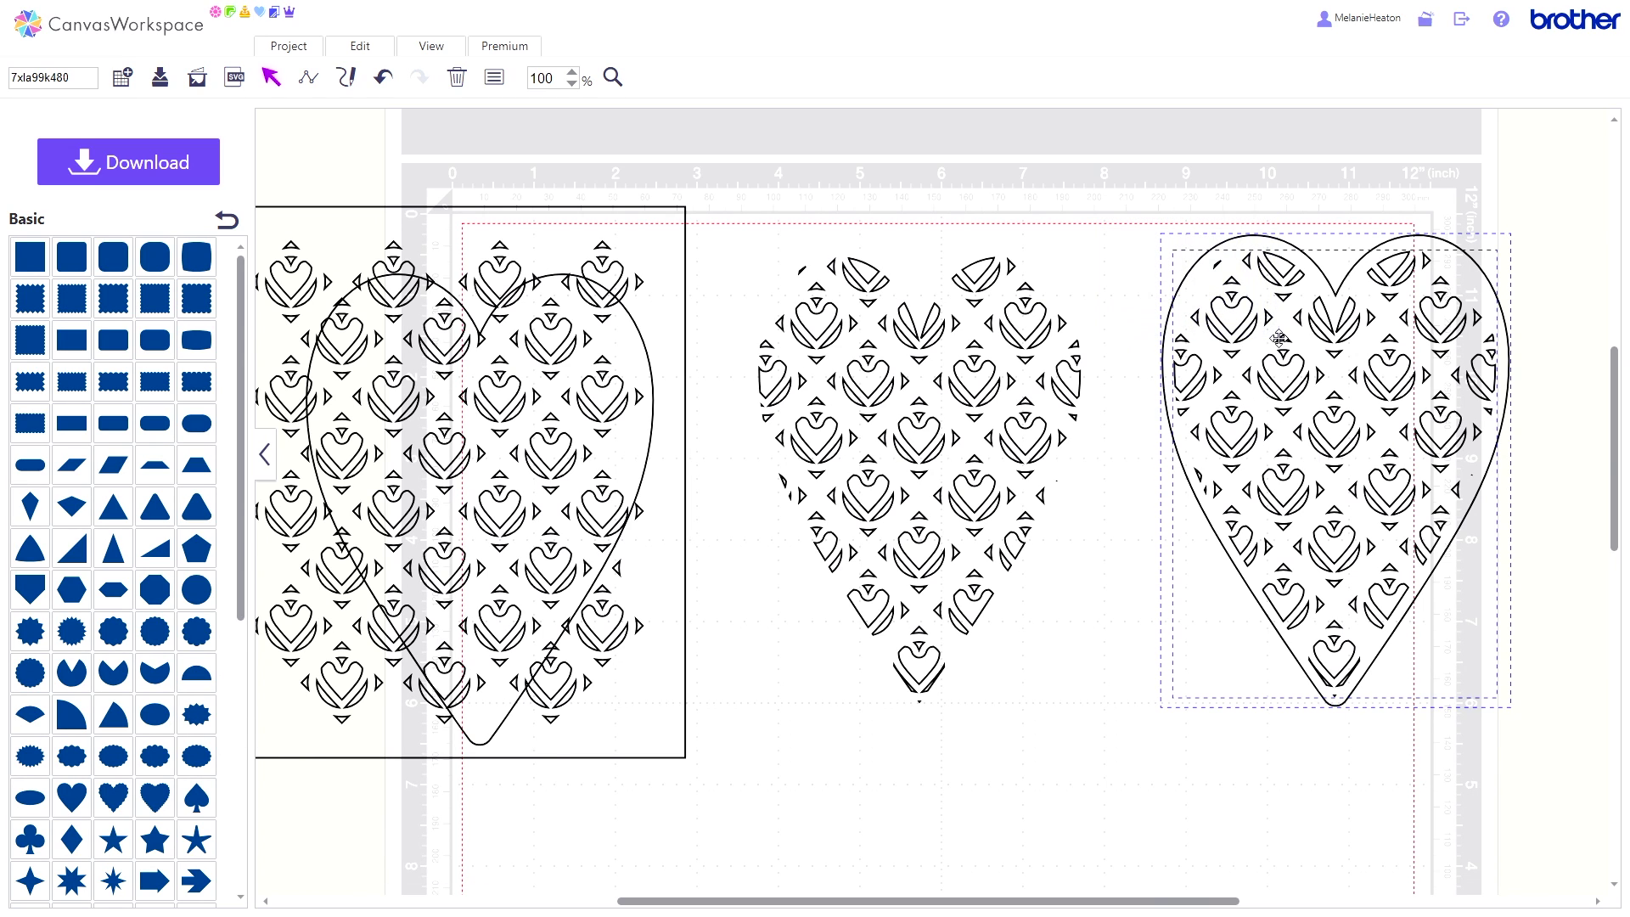
click(379, 51)
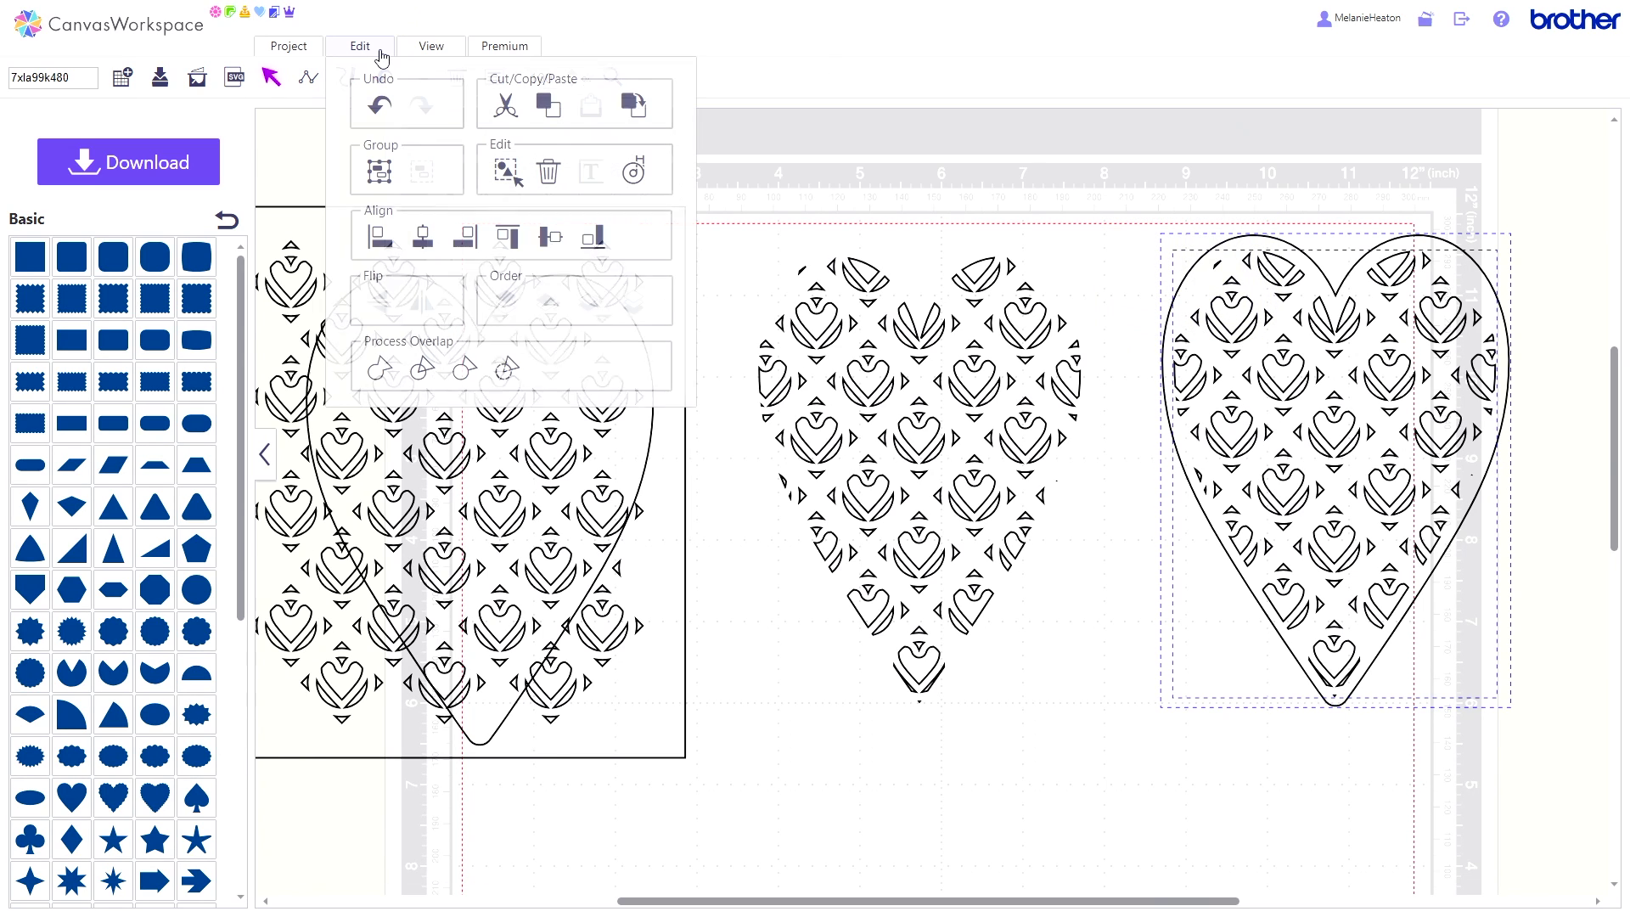
click(423, 238)
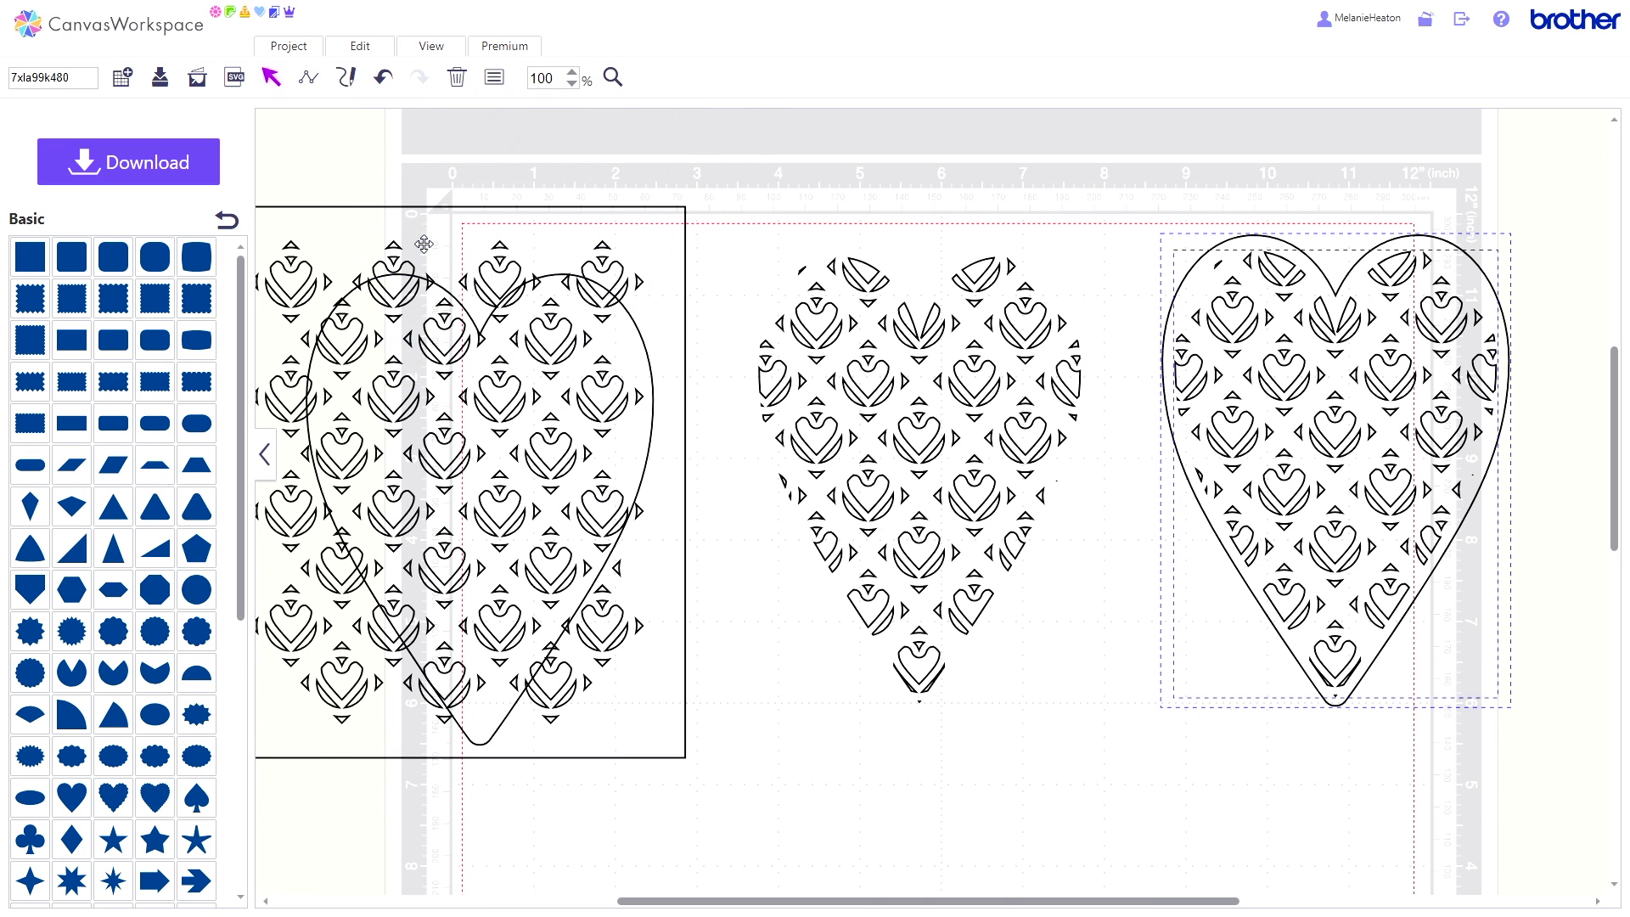
click(362, 51)
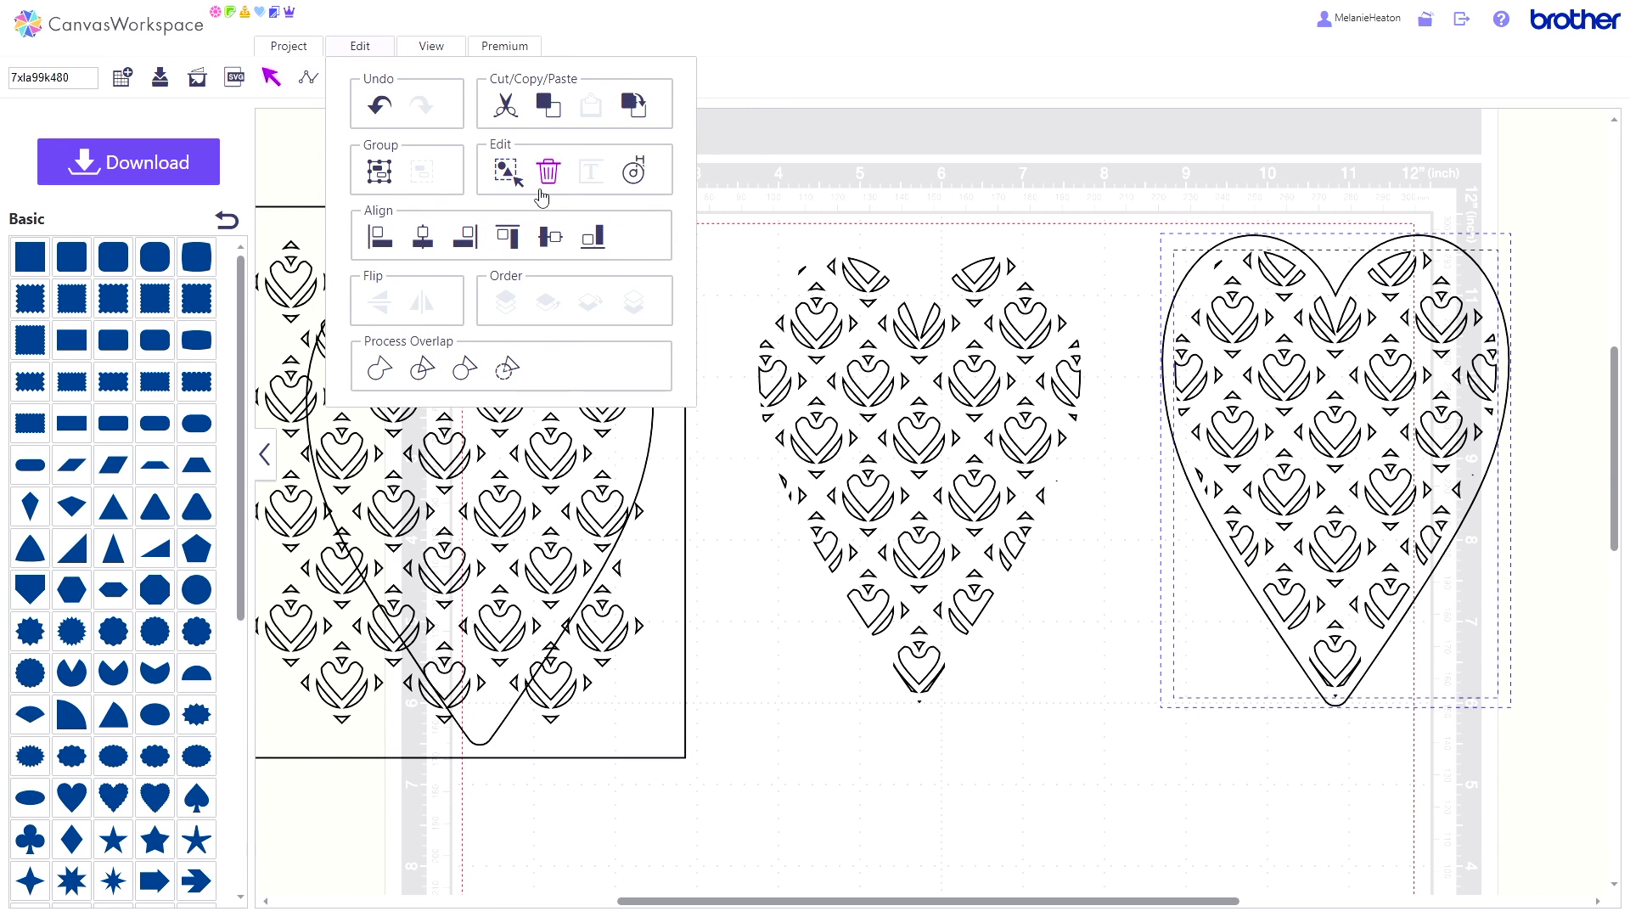
click(550, 238)
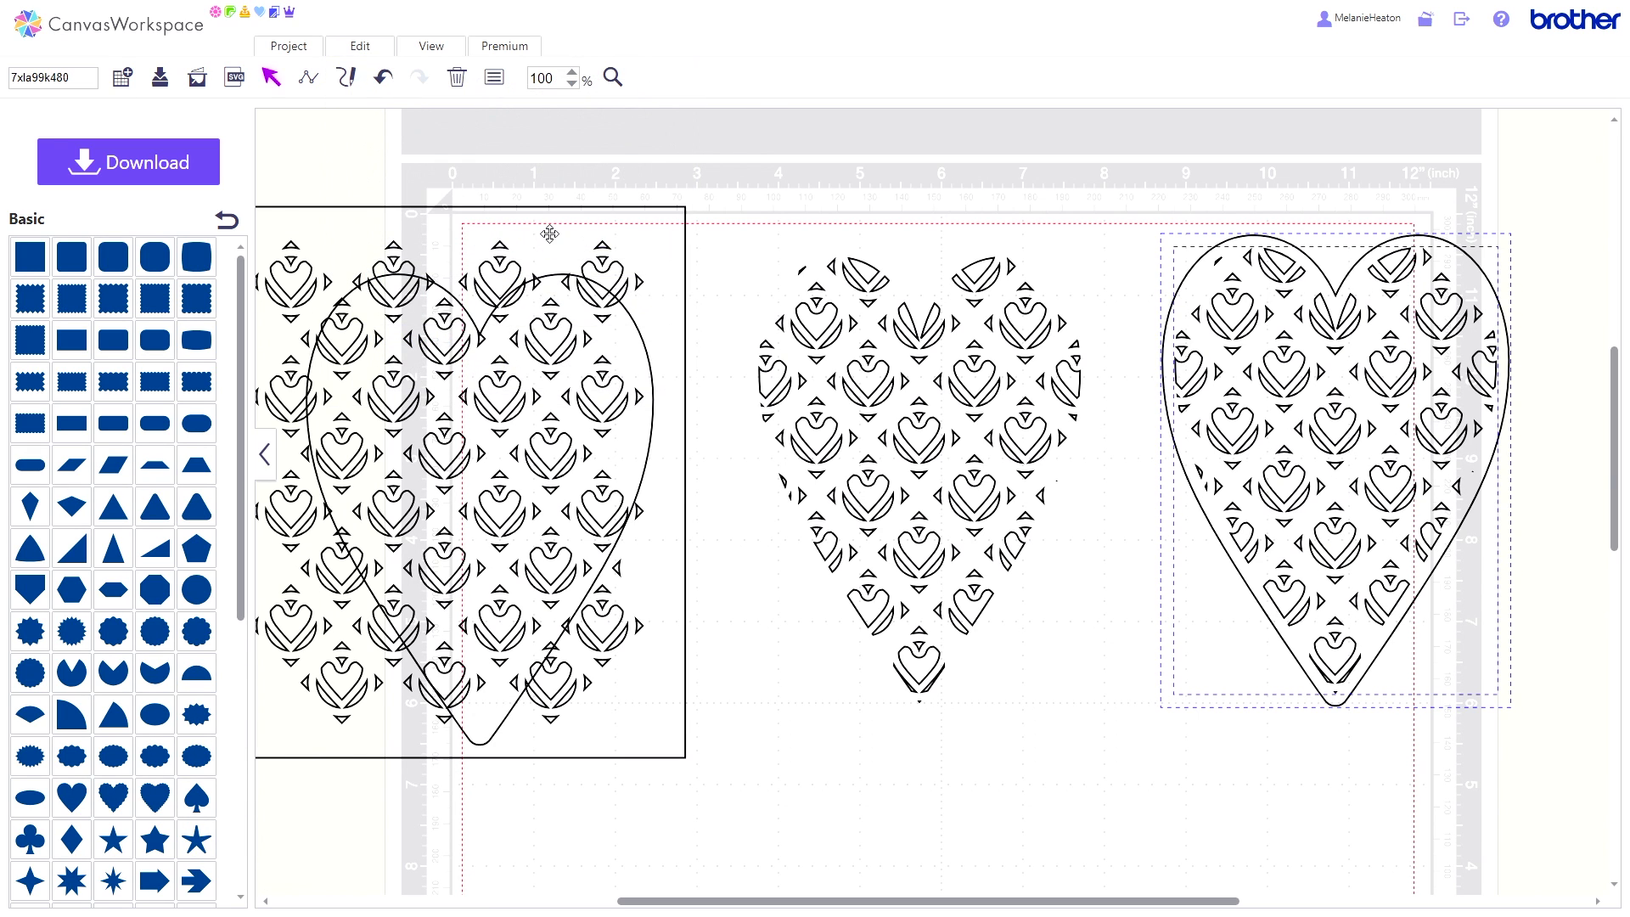
click(360, 50)
click(379, 172)
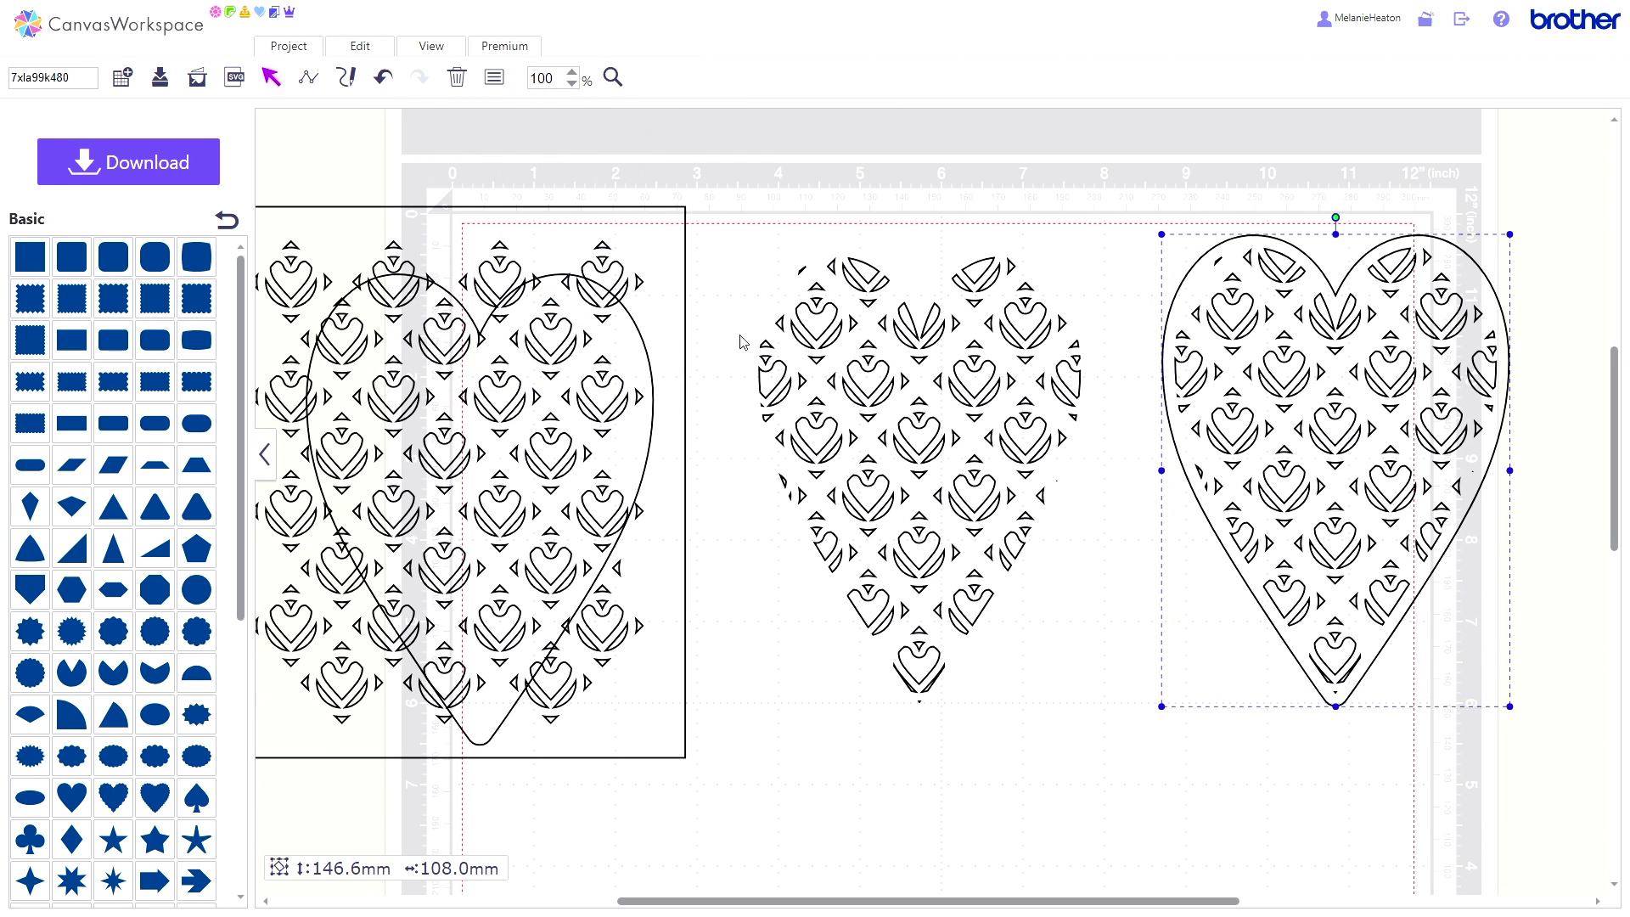
Try to create a 1 mm inward offset line of the heart-shaped pattern, with the original line deleted and round corners.
click(814, 314)
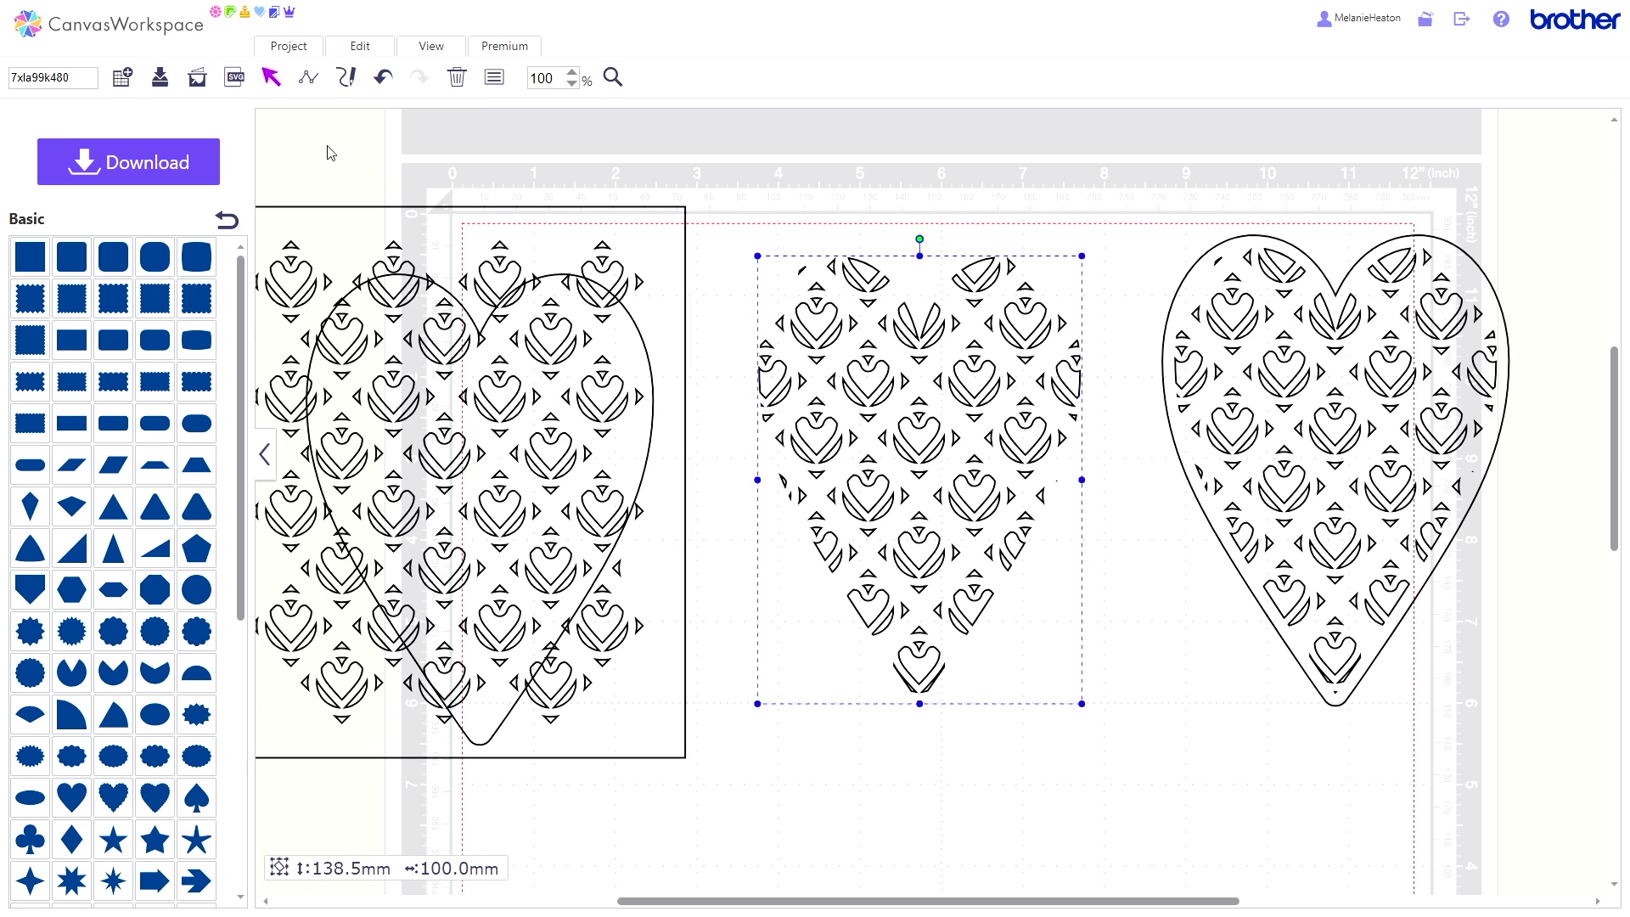
click(367, 53)
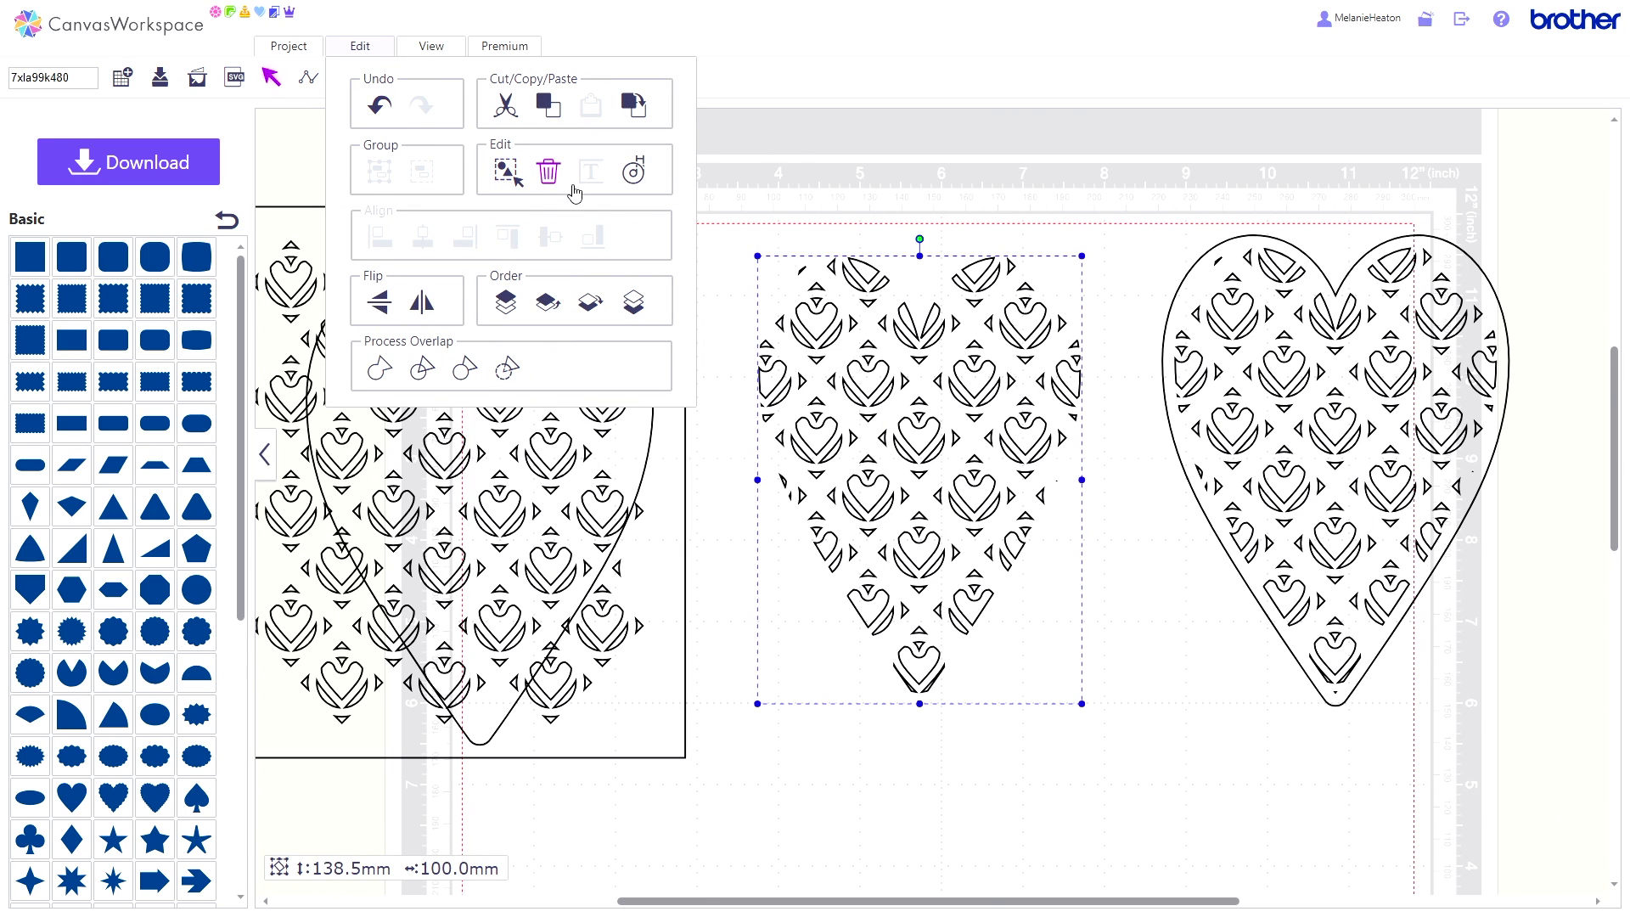
click(634, 174)
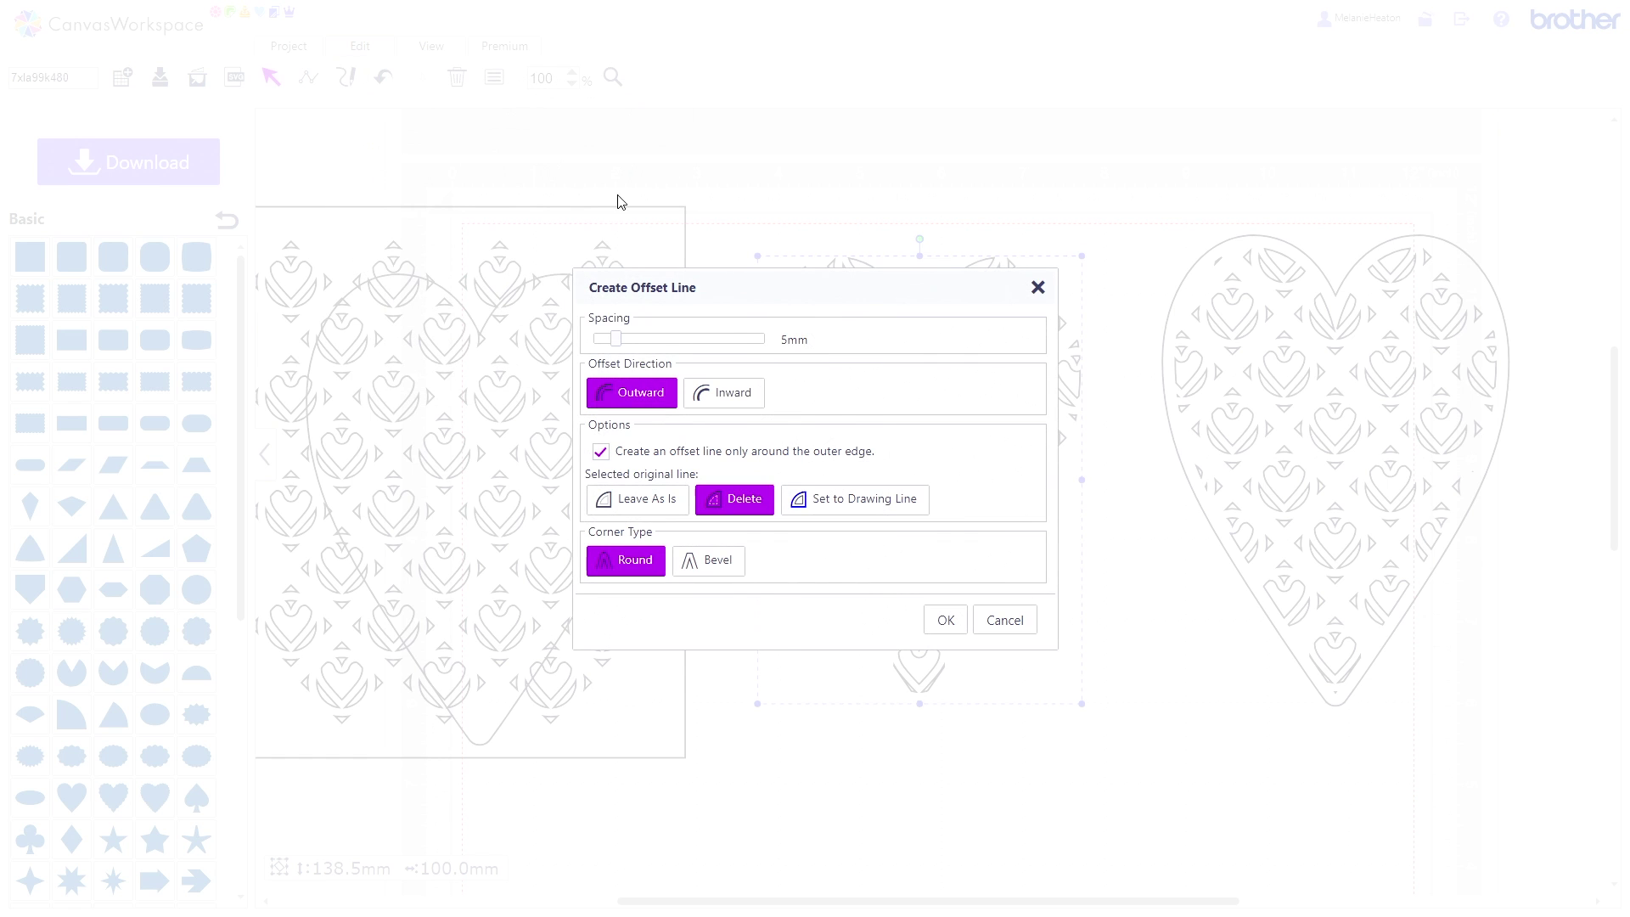
click(597, 340)
click(715, 393)
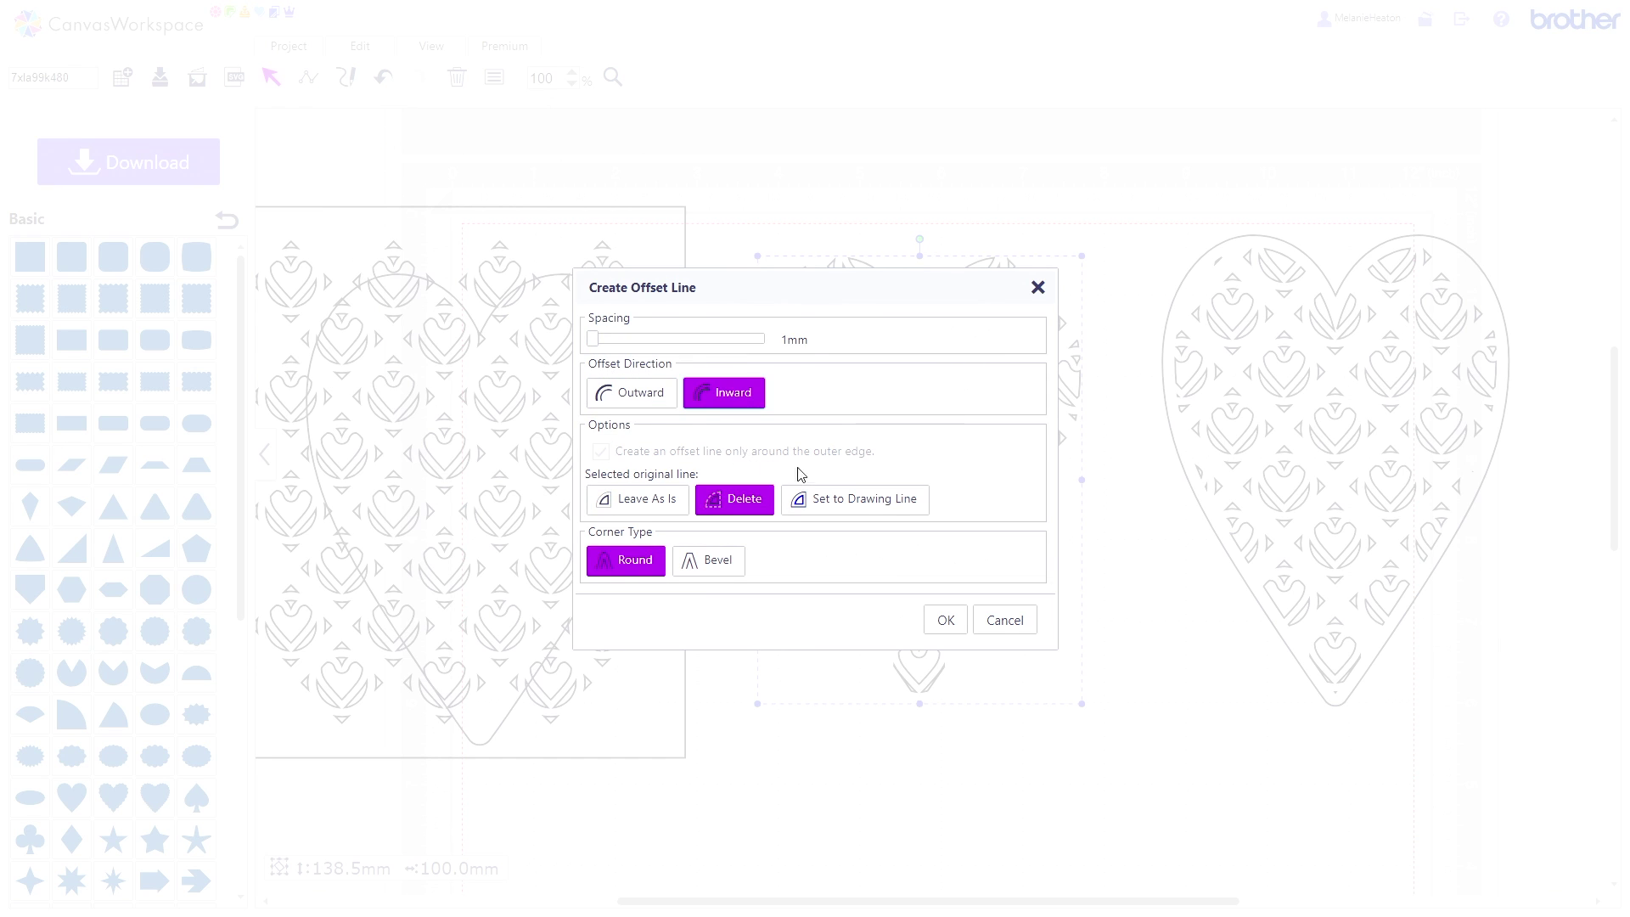
click(946, 621)
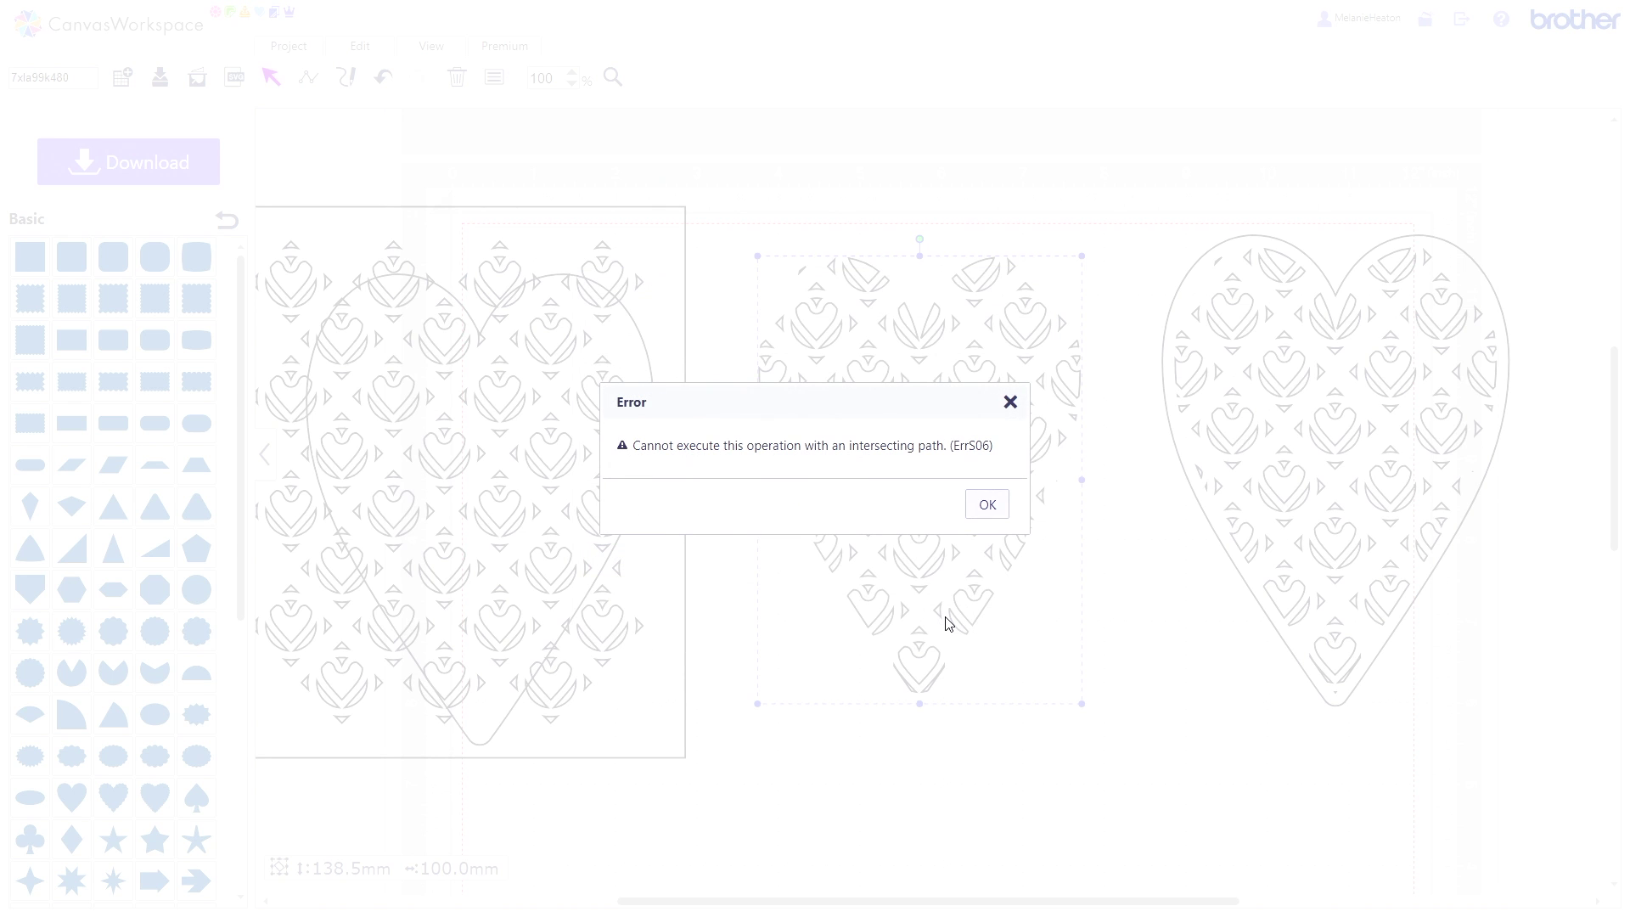
click(982, 507)
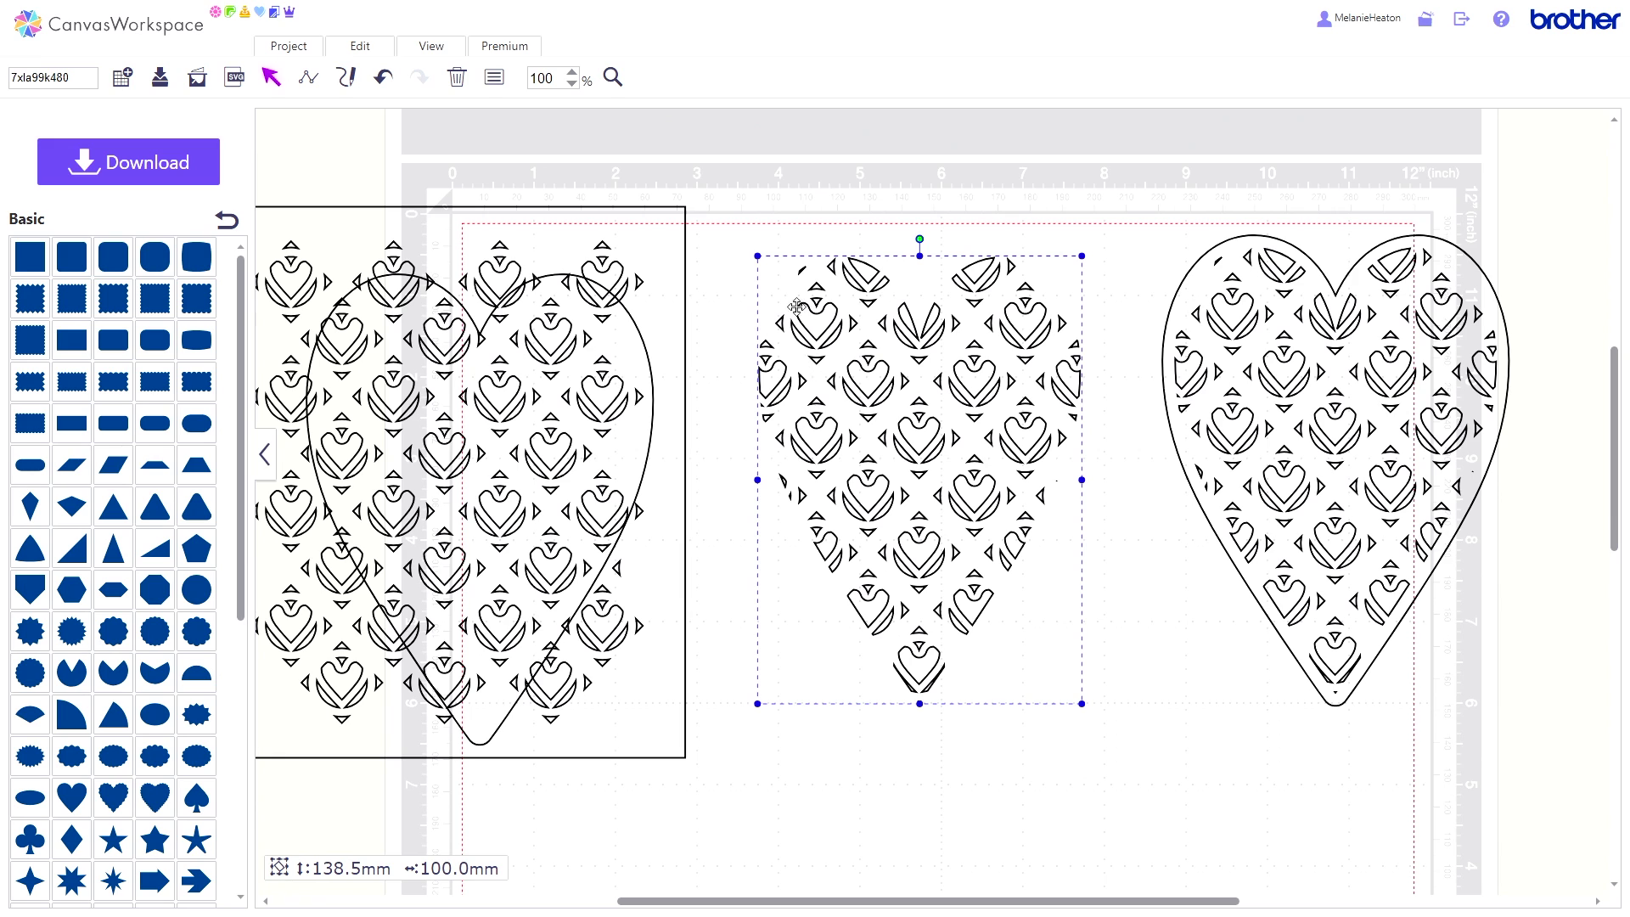
Try to create a 1 mm outward offset line only around the outer edge of the heart-shaped pattern.
click(373, 47)
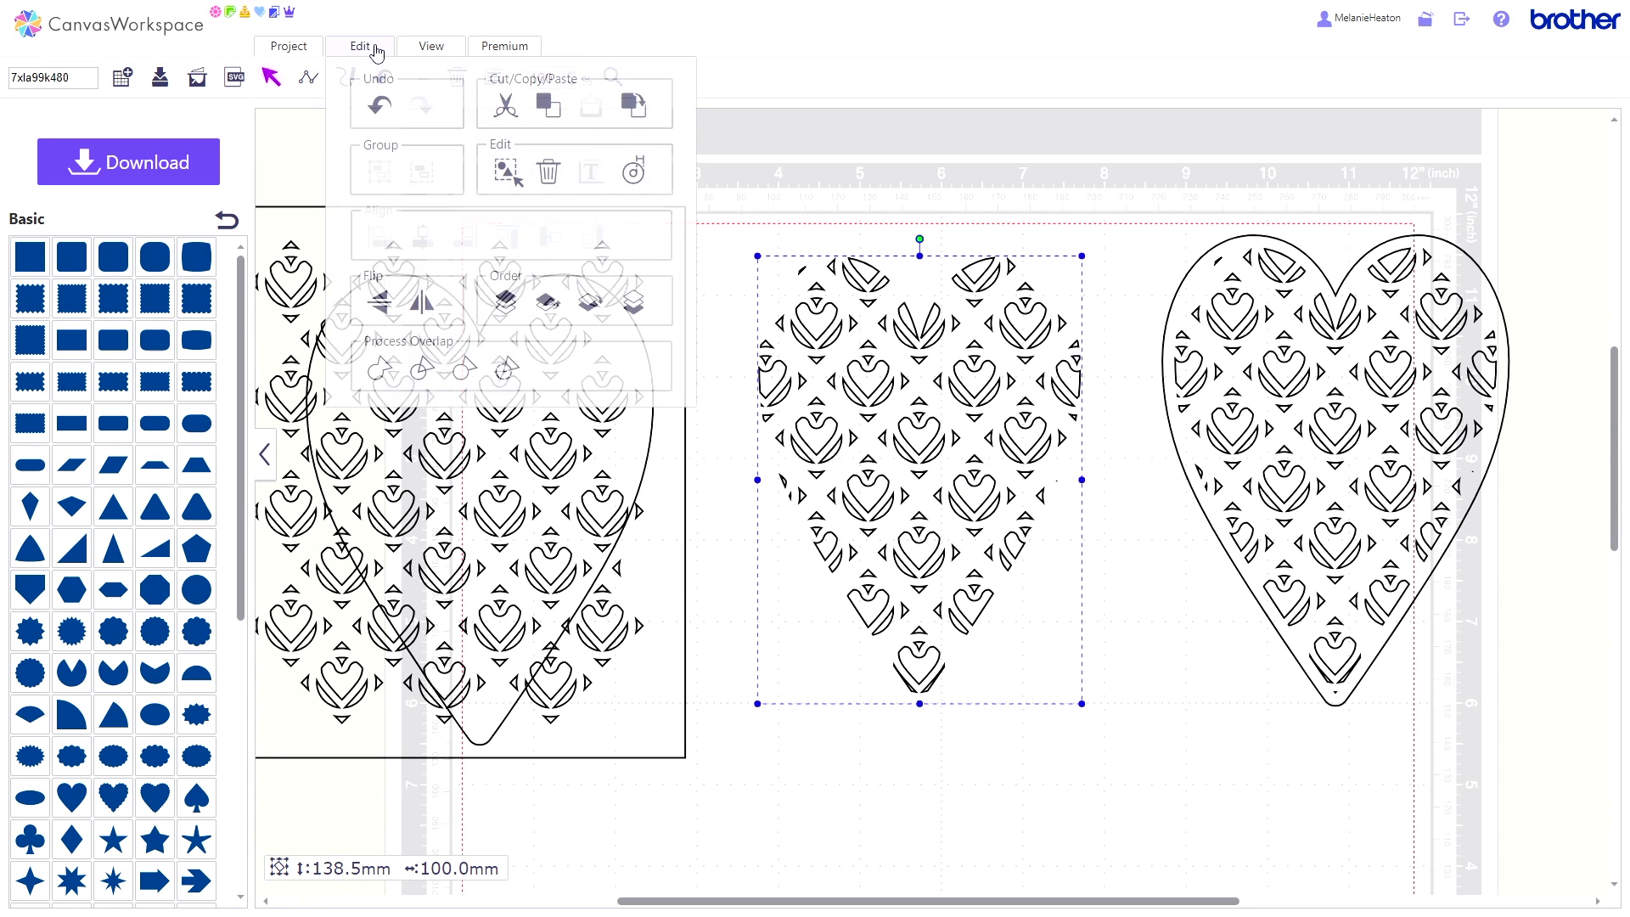
click(634, 175)
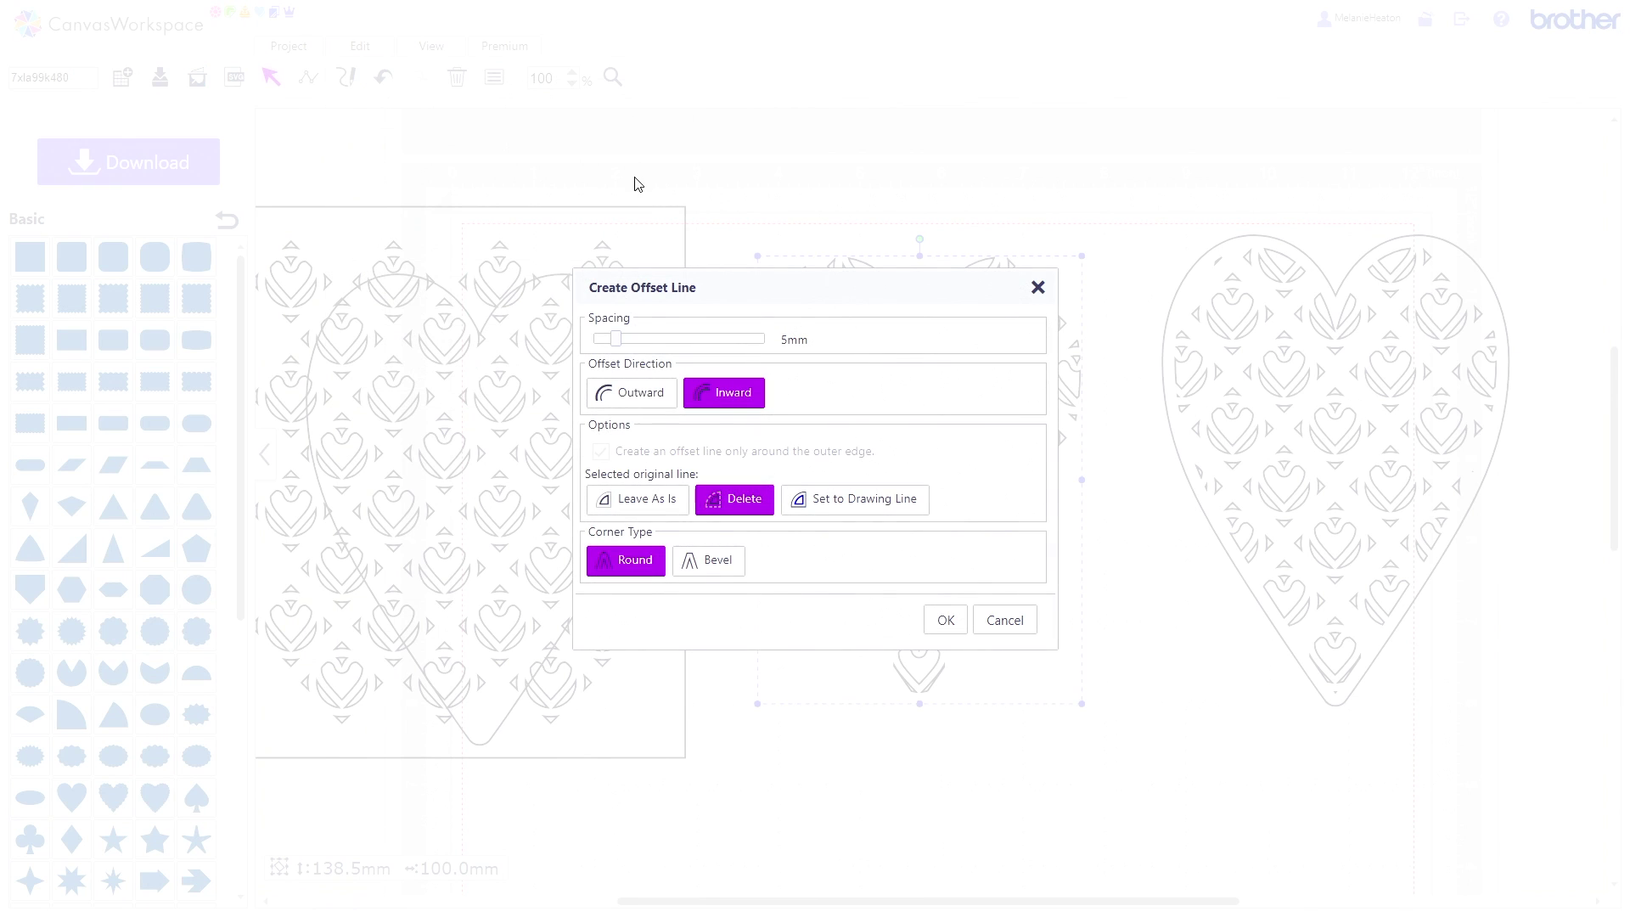
click(594, 341)
click(616, 395)
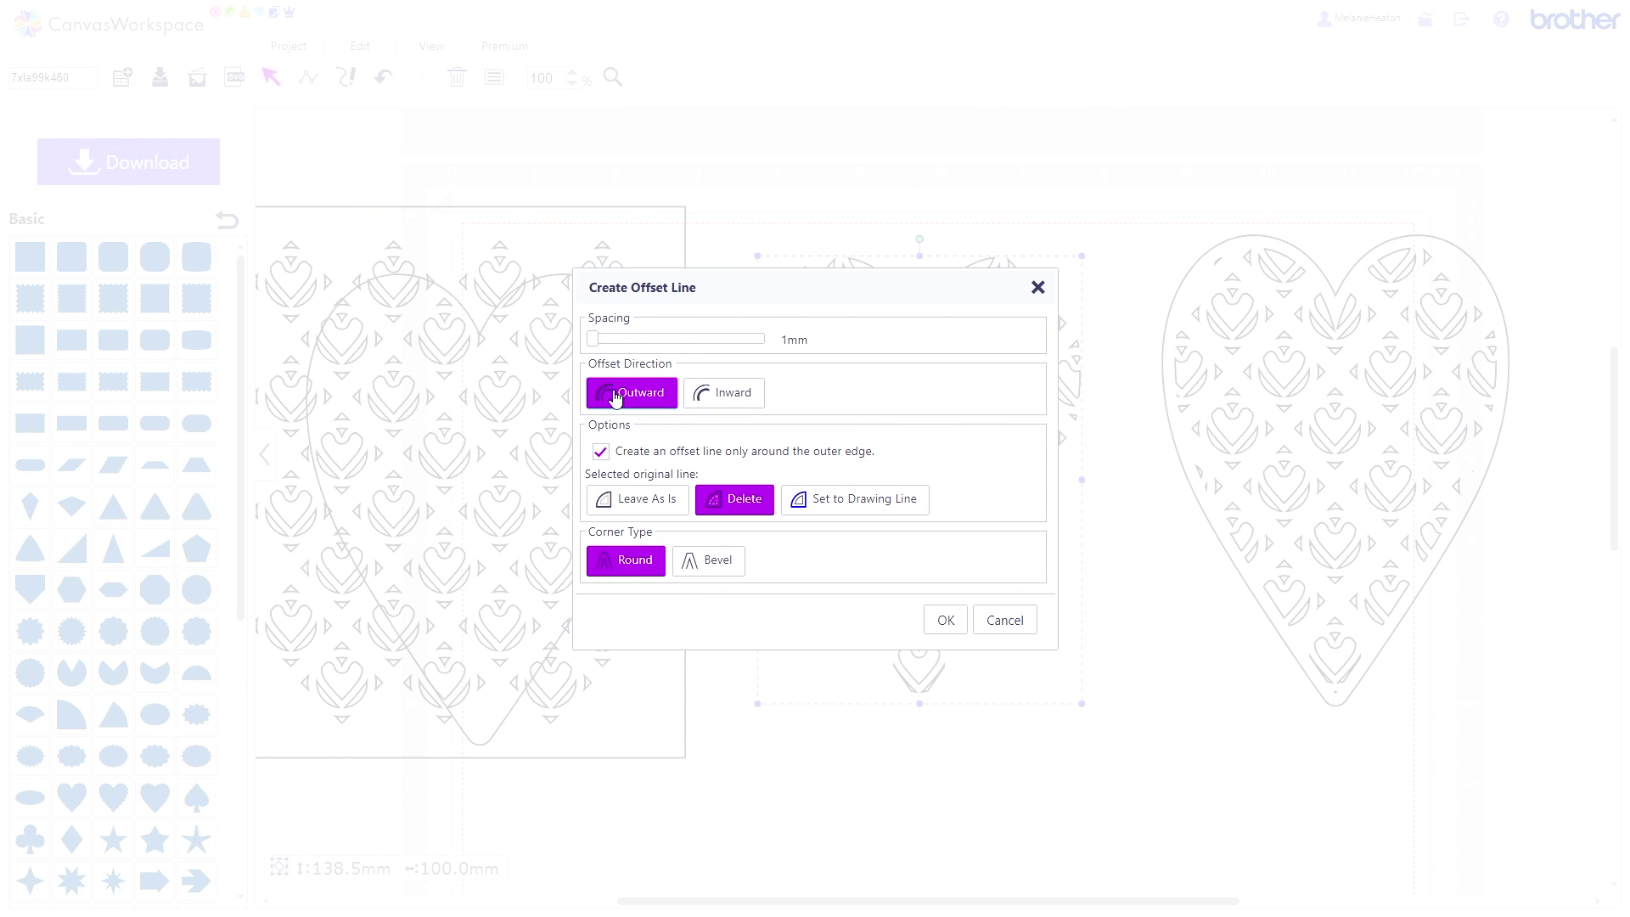
click(945, 621)
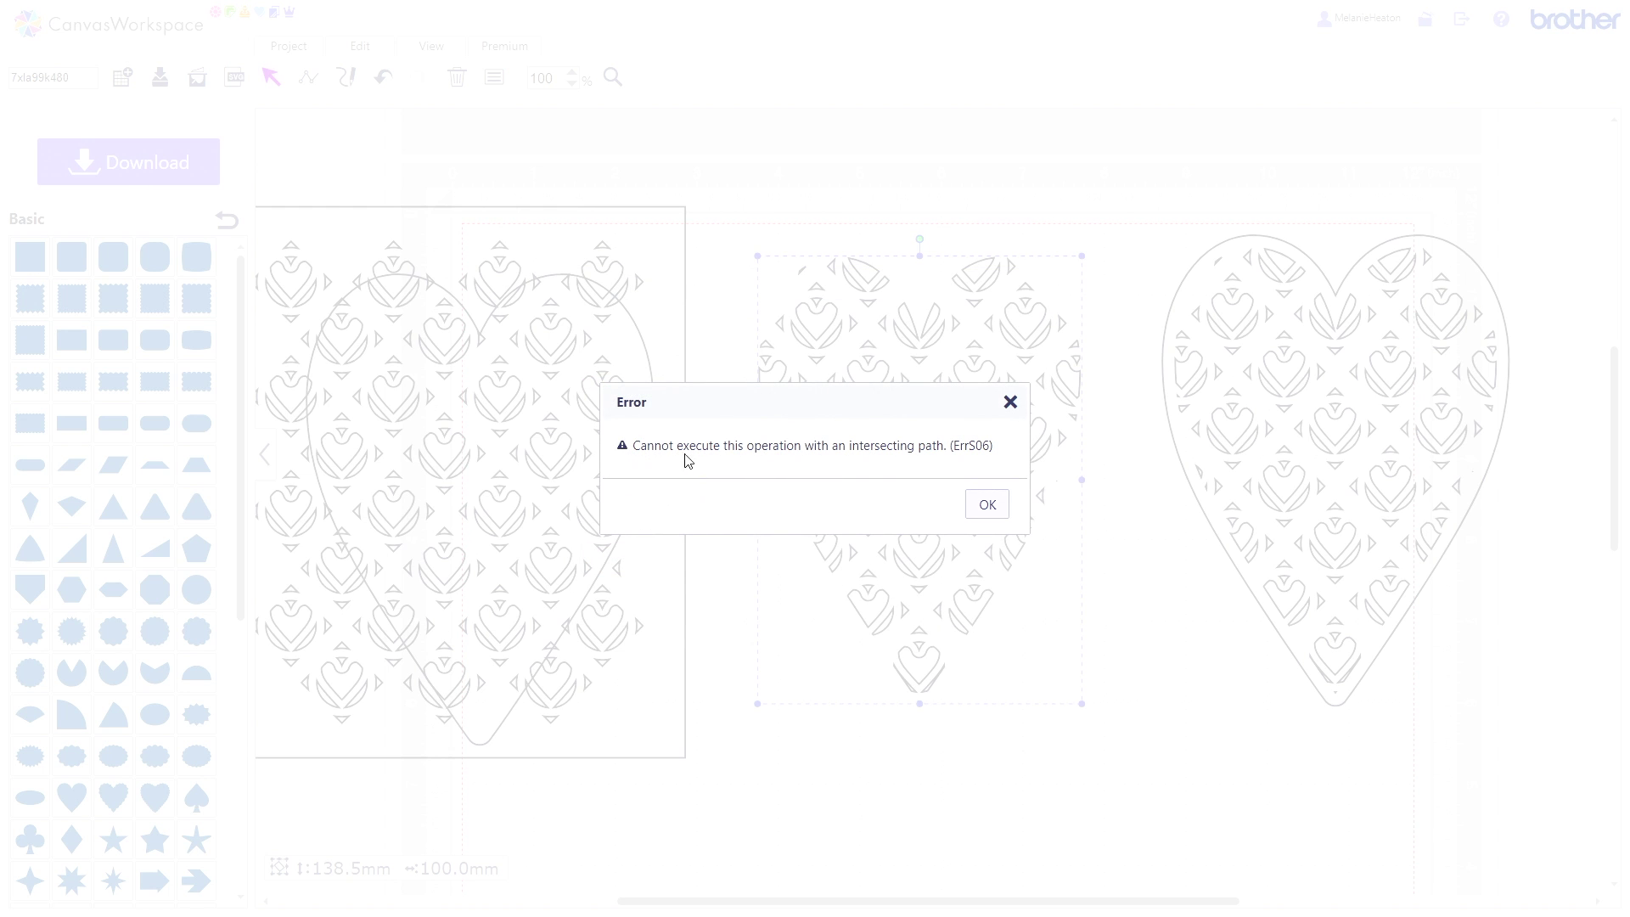
click(987, 507)
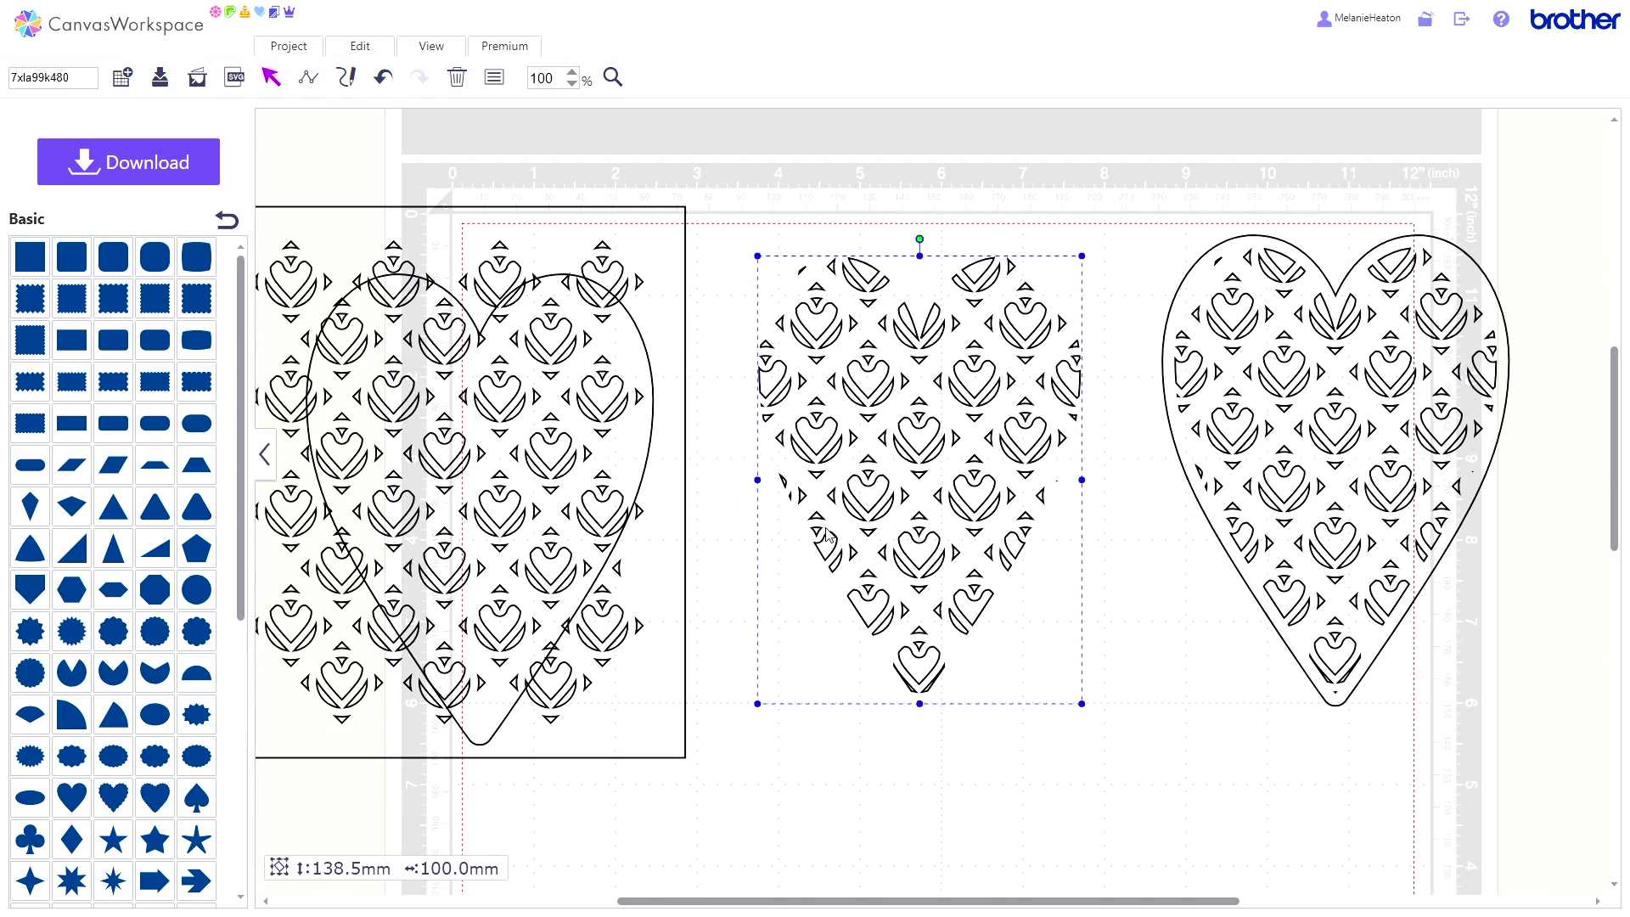
Move the offset heart from the panel around the middle heart-shaped pattern and delete the two together.
click(347, 50)
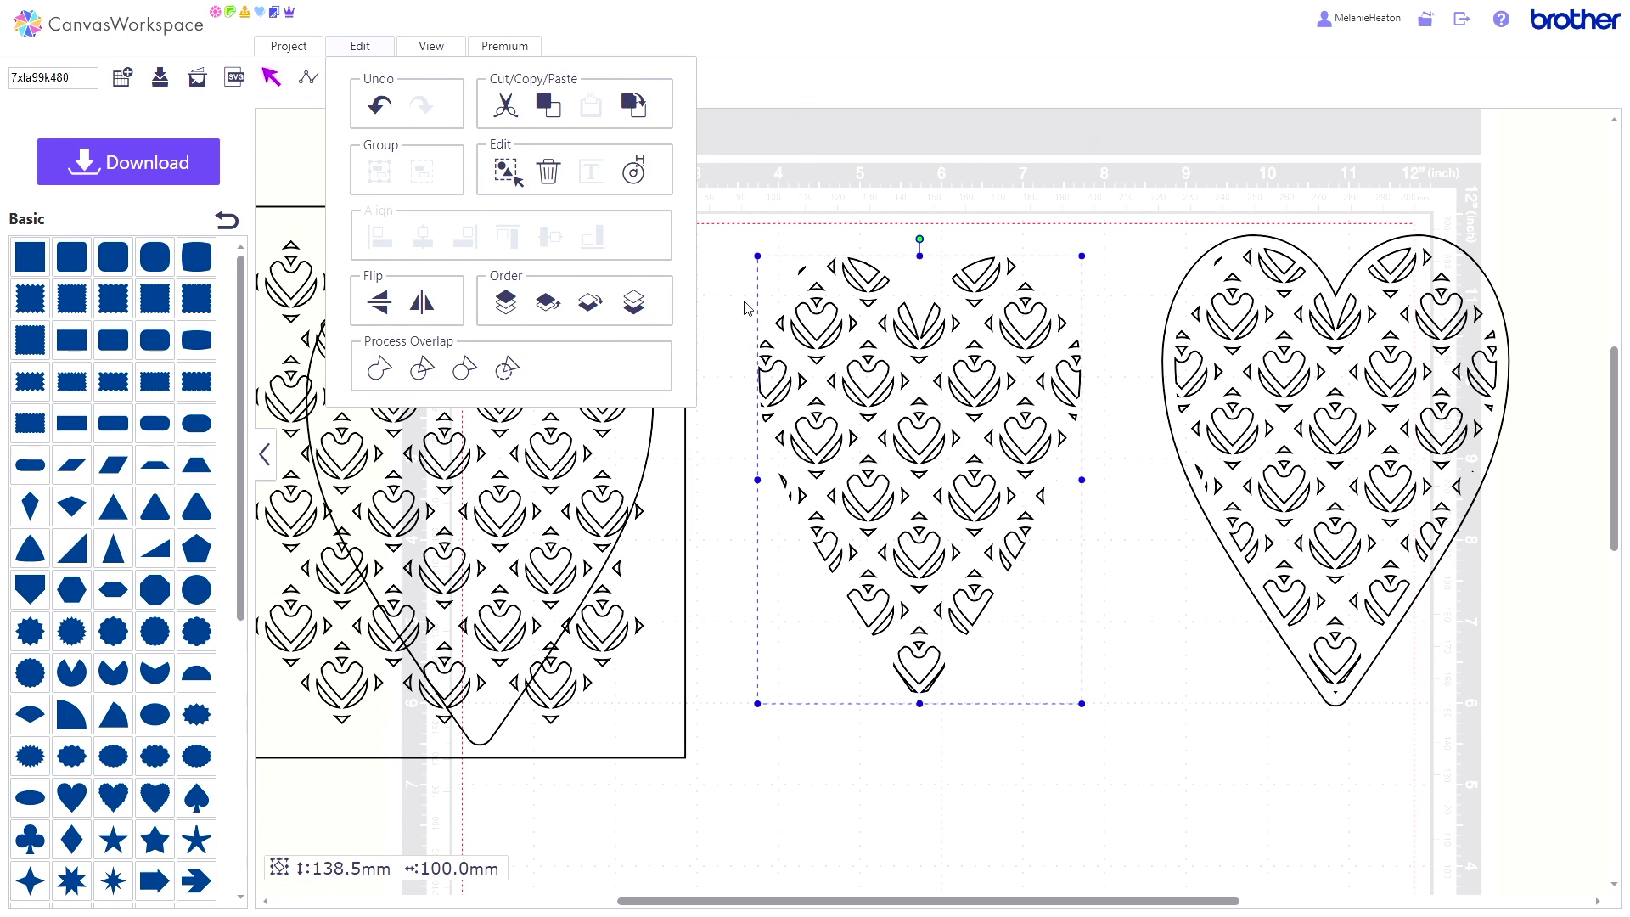
click(930, 208)
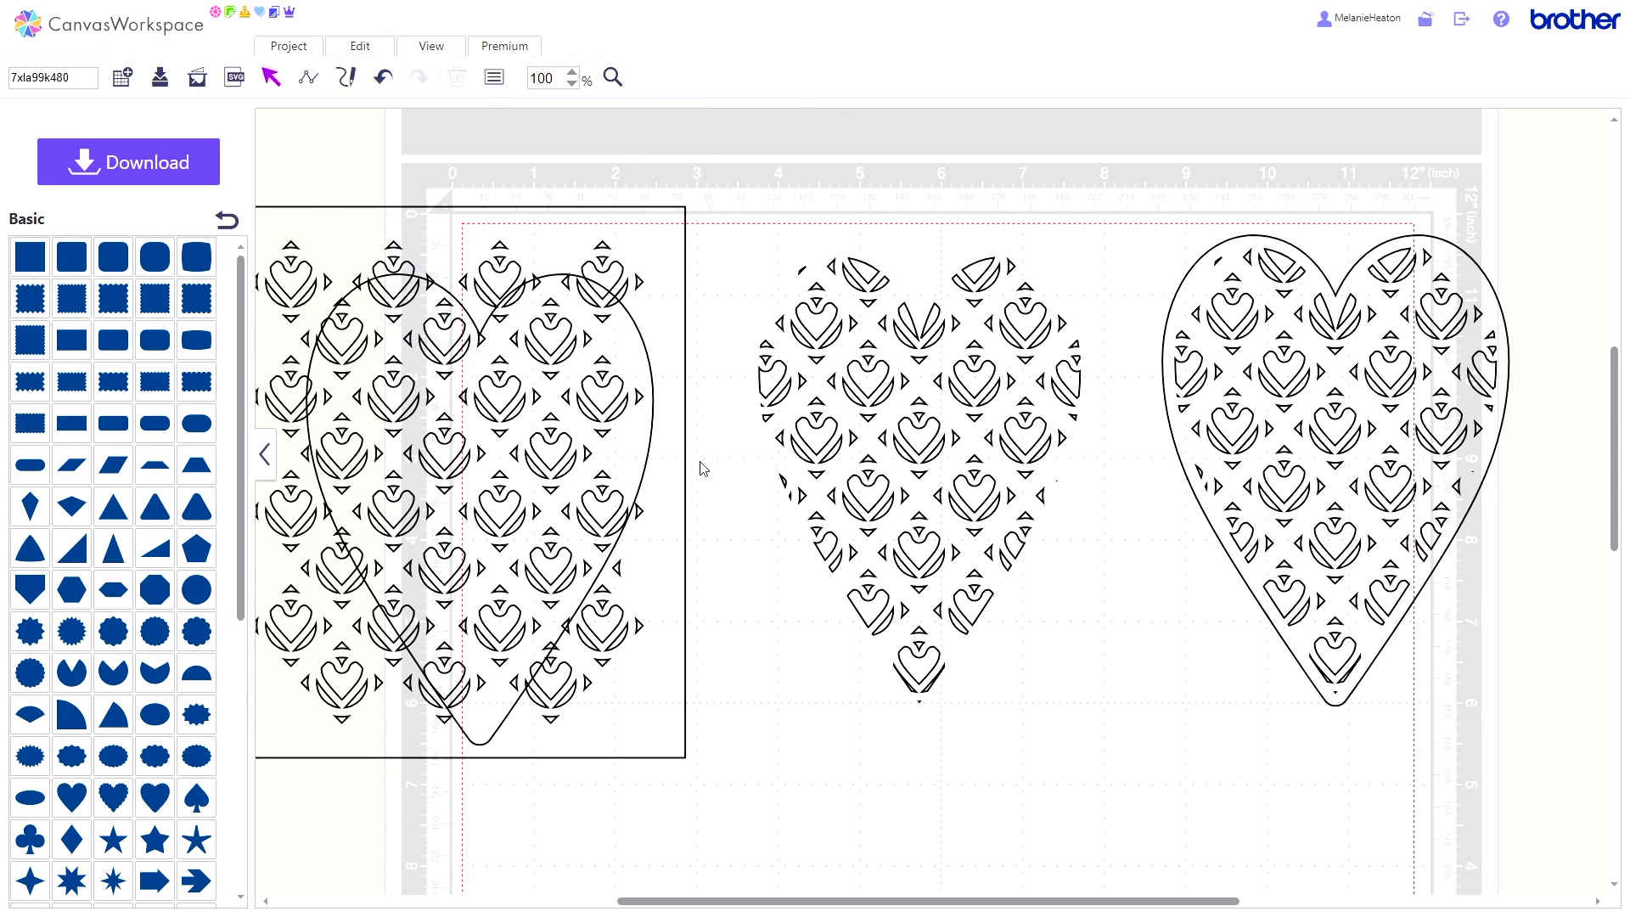
drag(641, 443, 1076, 416)
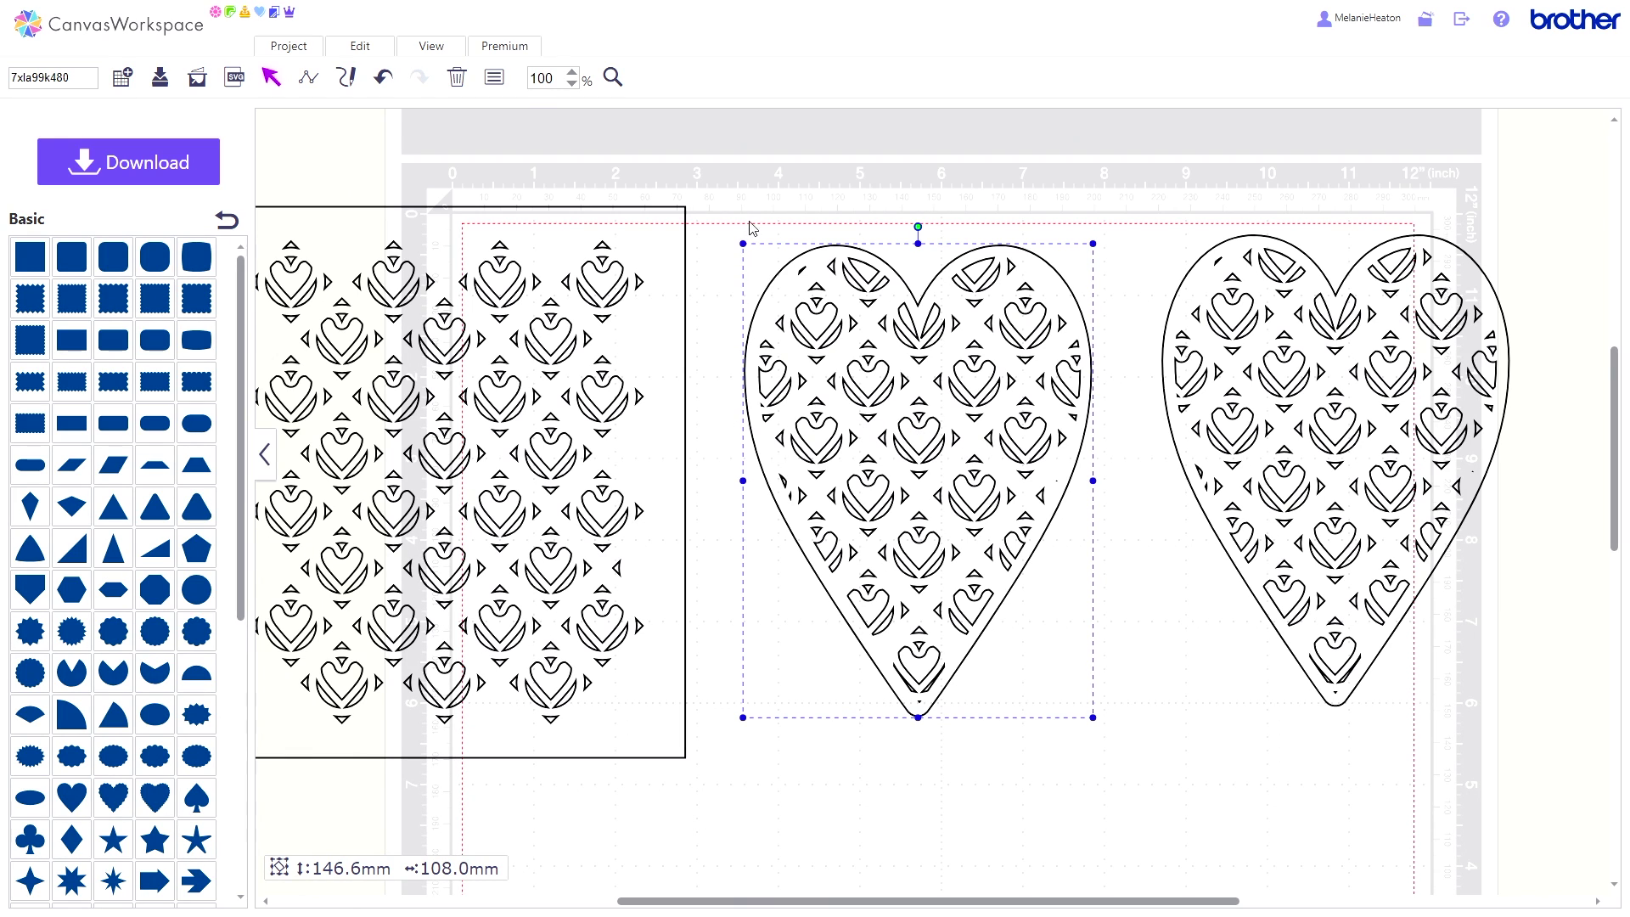
drag(754, 212, 992, 485)
click(458, 78)
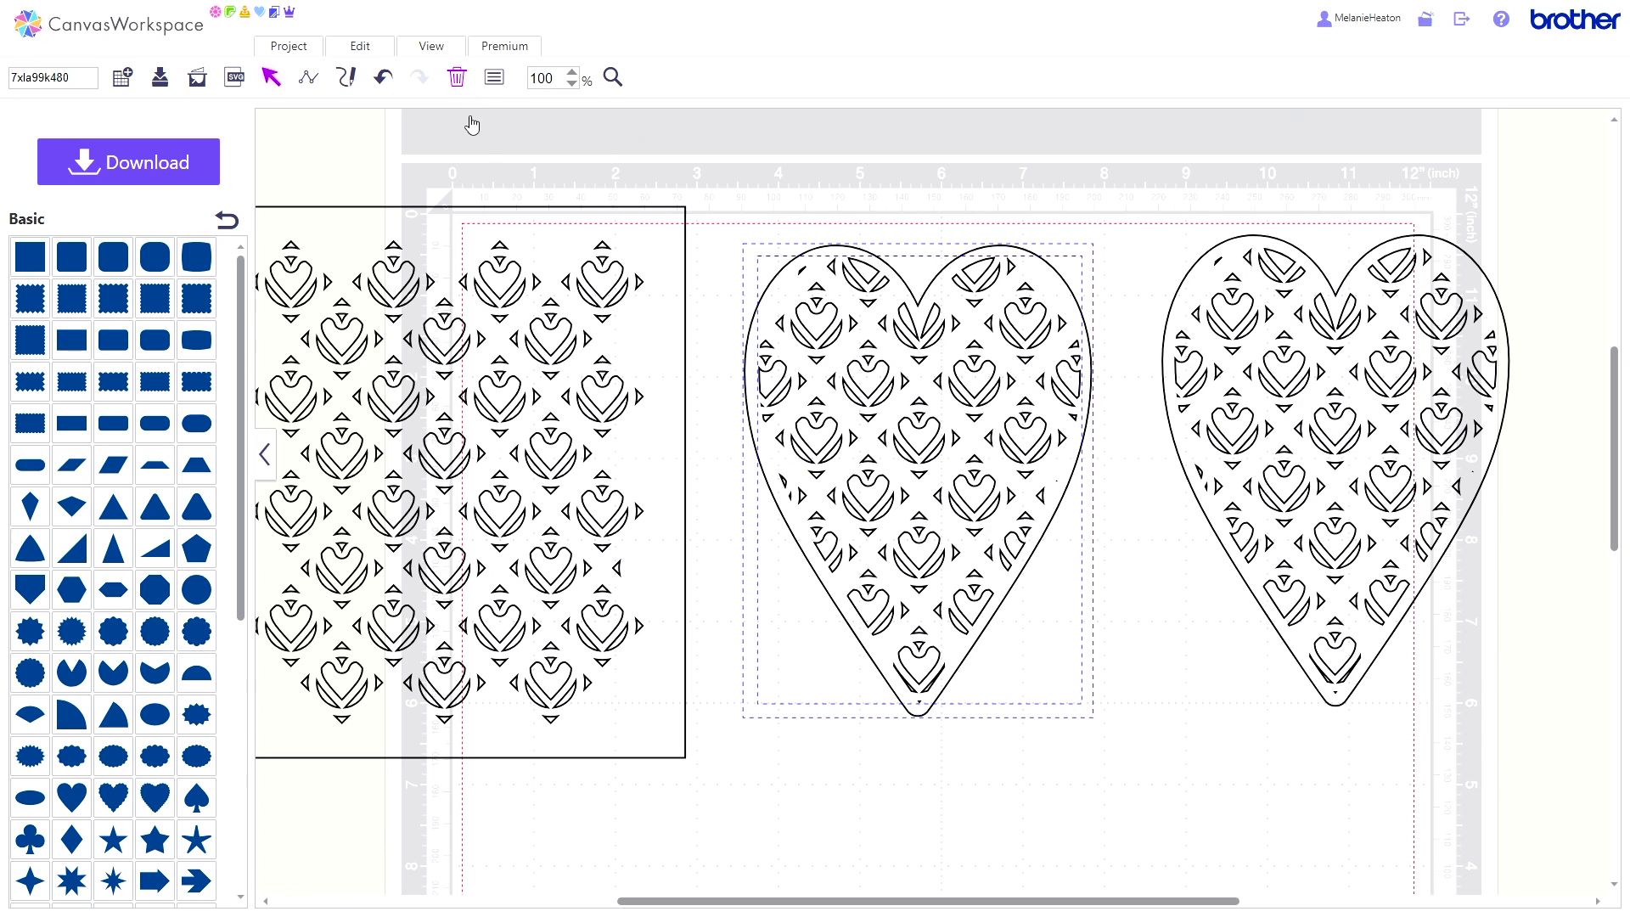
Move the patterned panel fully onto the mat and delete the framed heart at the mat's right edge.
click(618, 278)
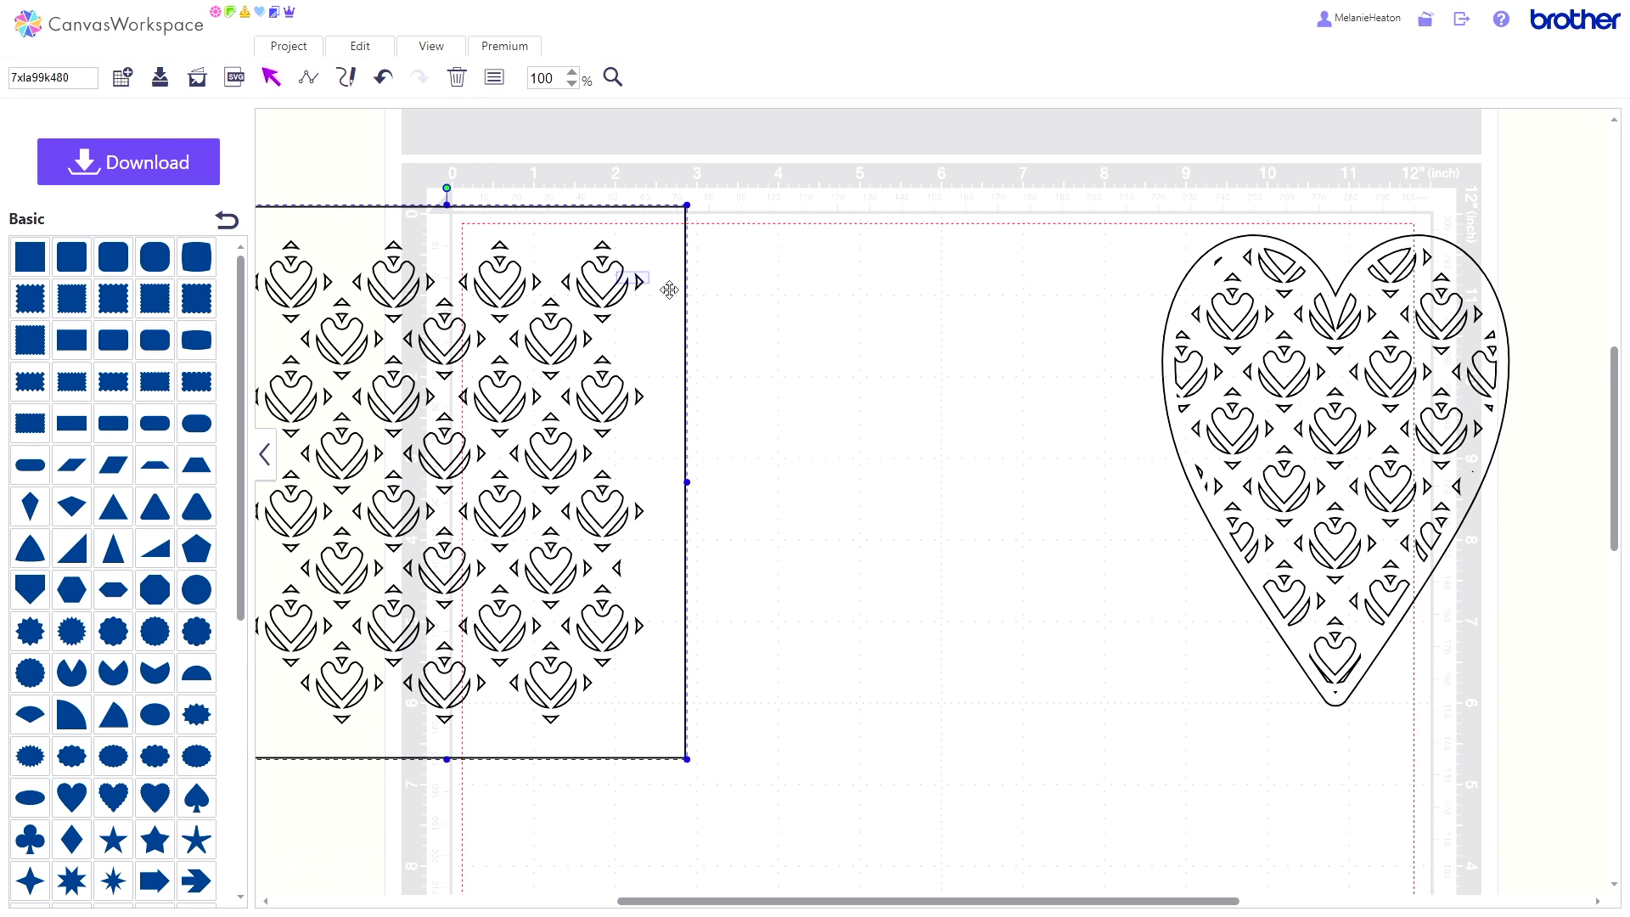
drag(653, 247, 975, 303)
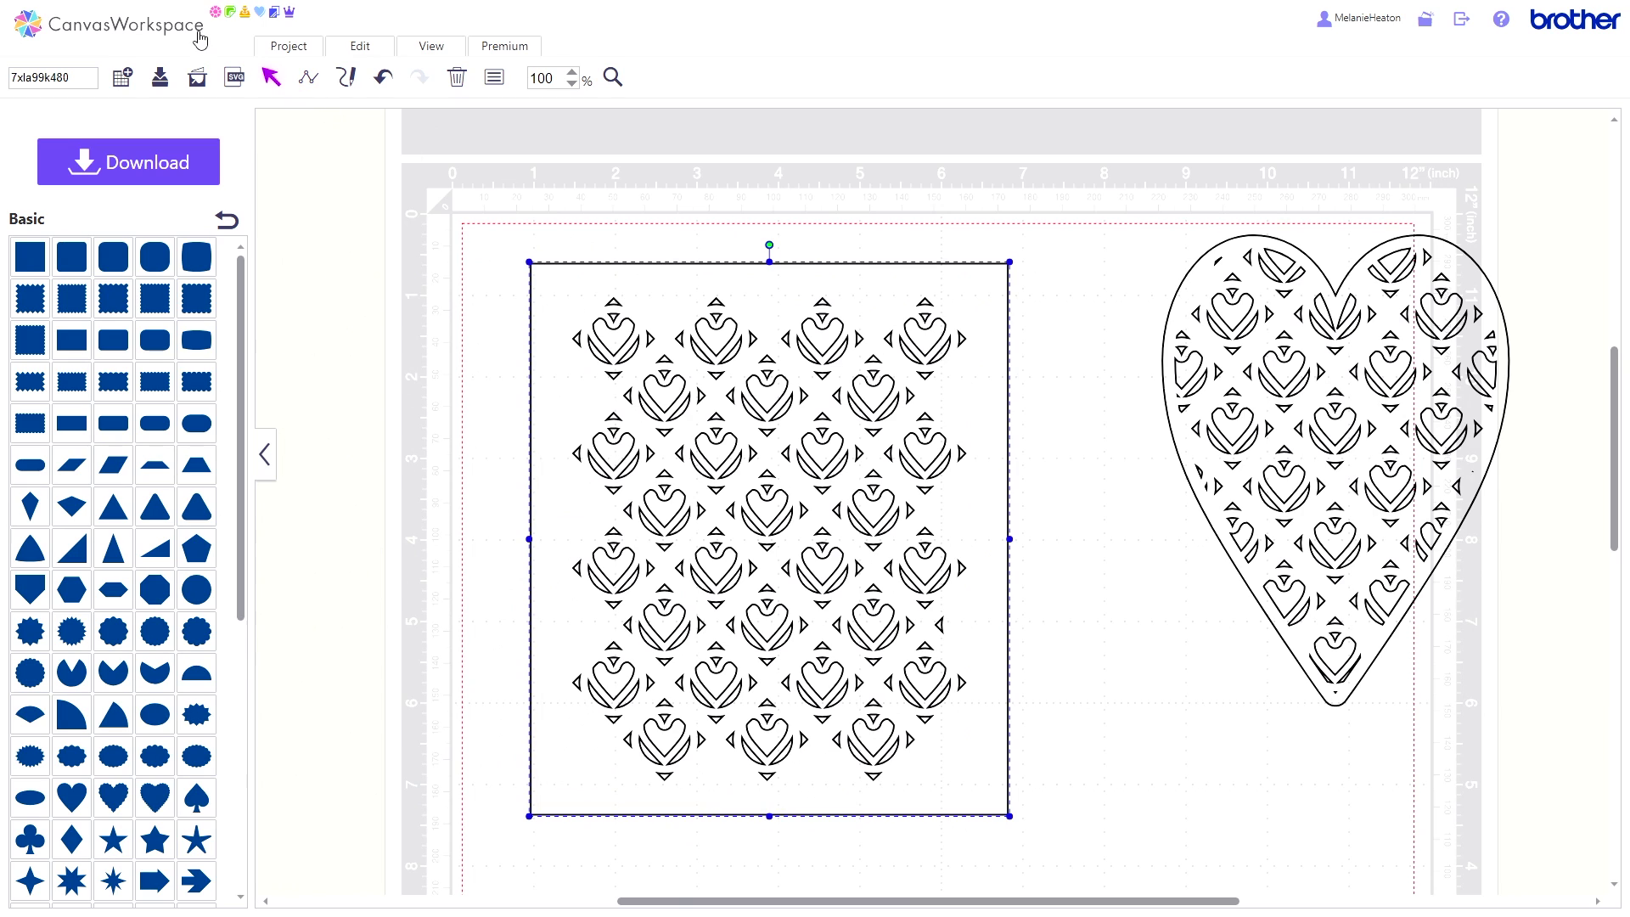
click(368, 48)
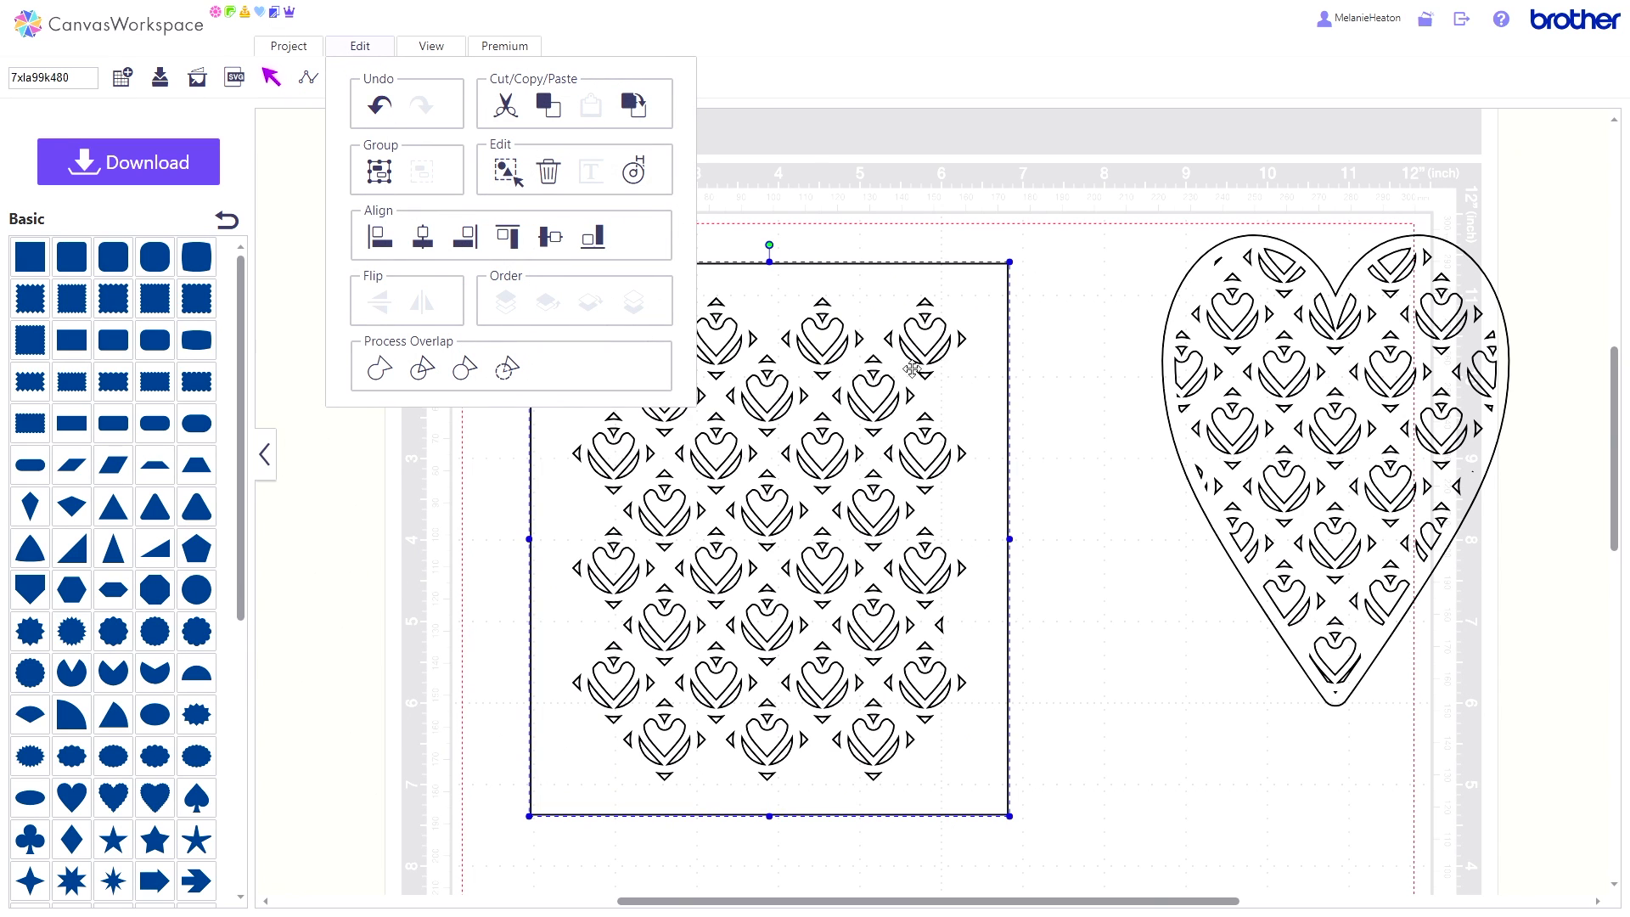
click(1176, 275)
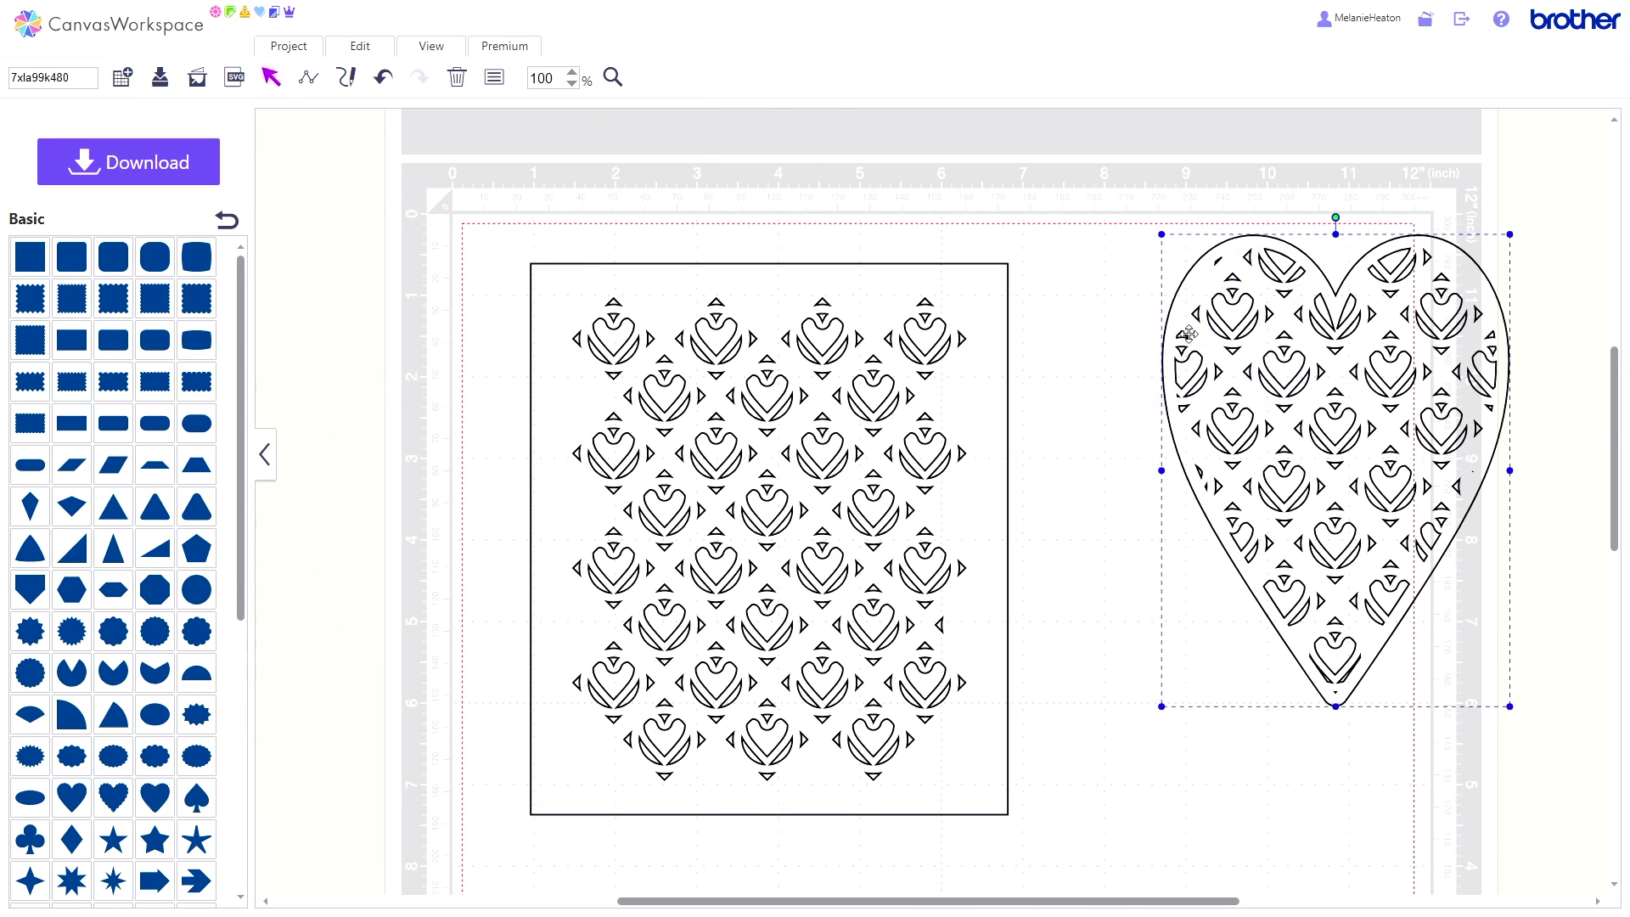
click(459, 79)
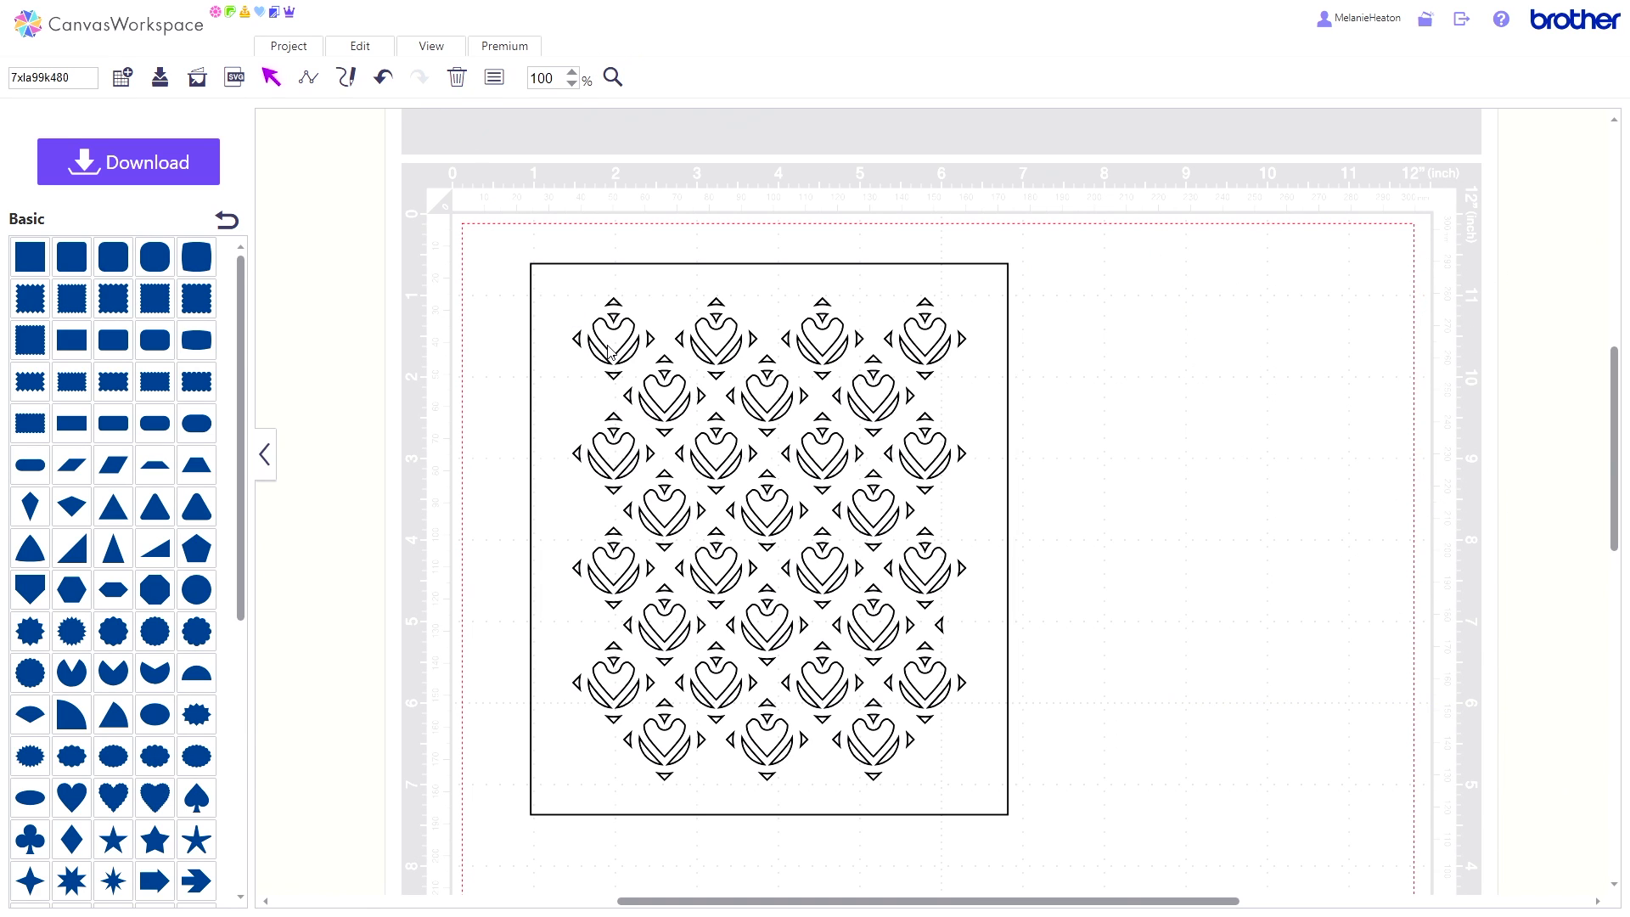
Send the patterned panel to the cutting machine with ScanNCut Transfer.
click(211, 165)
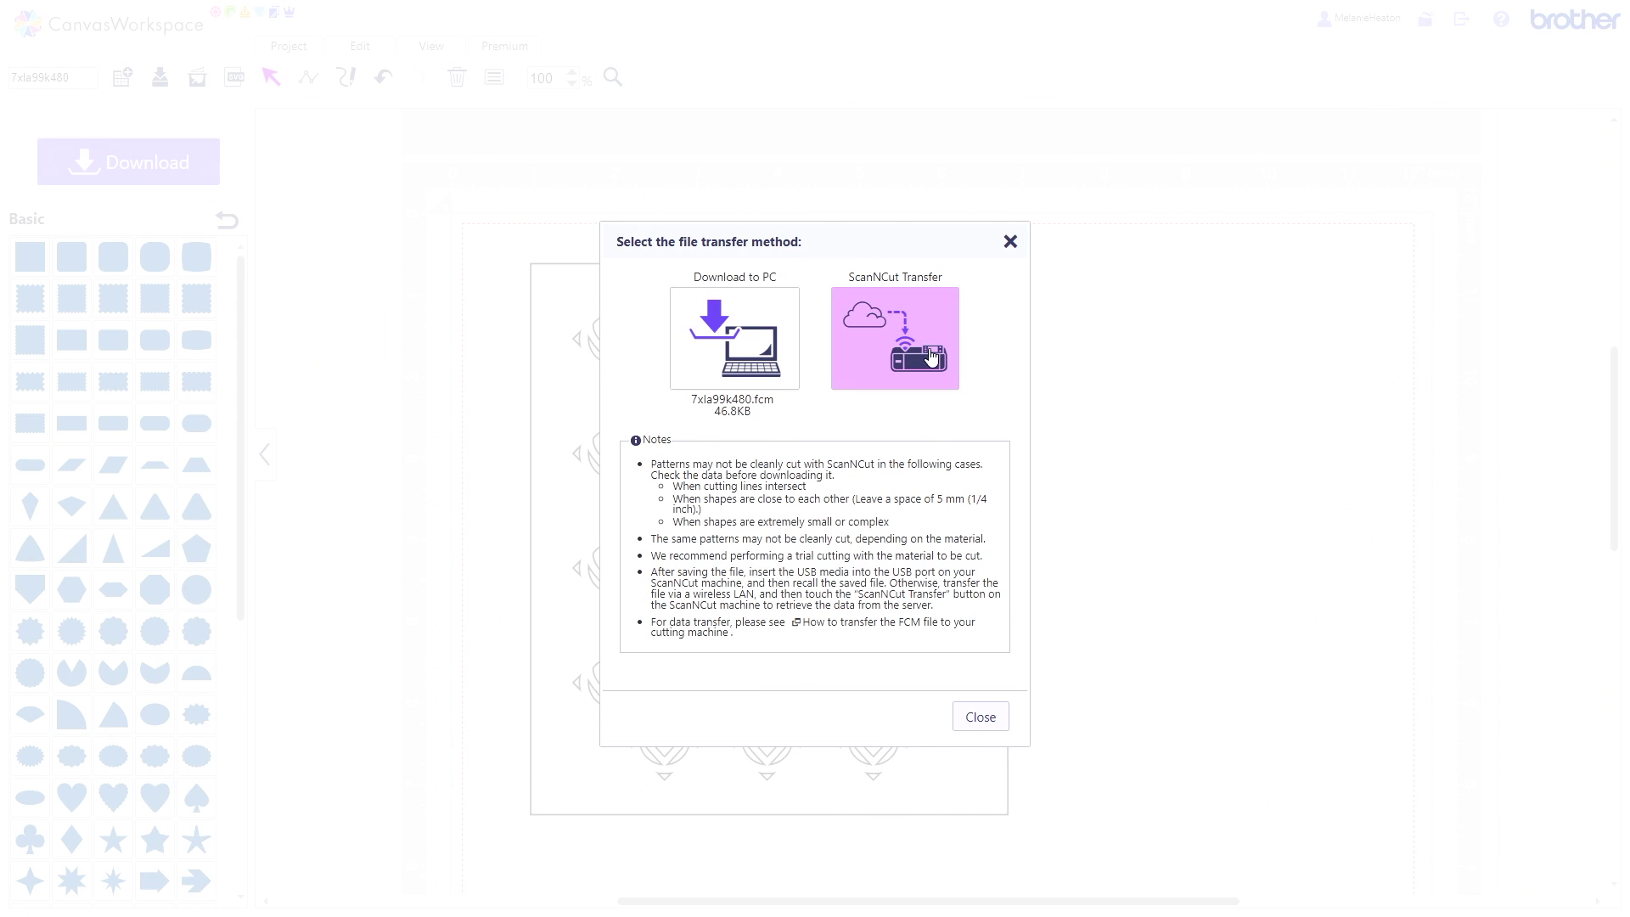
click(923, 357)
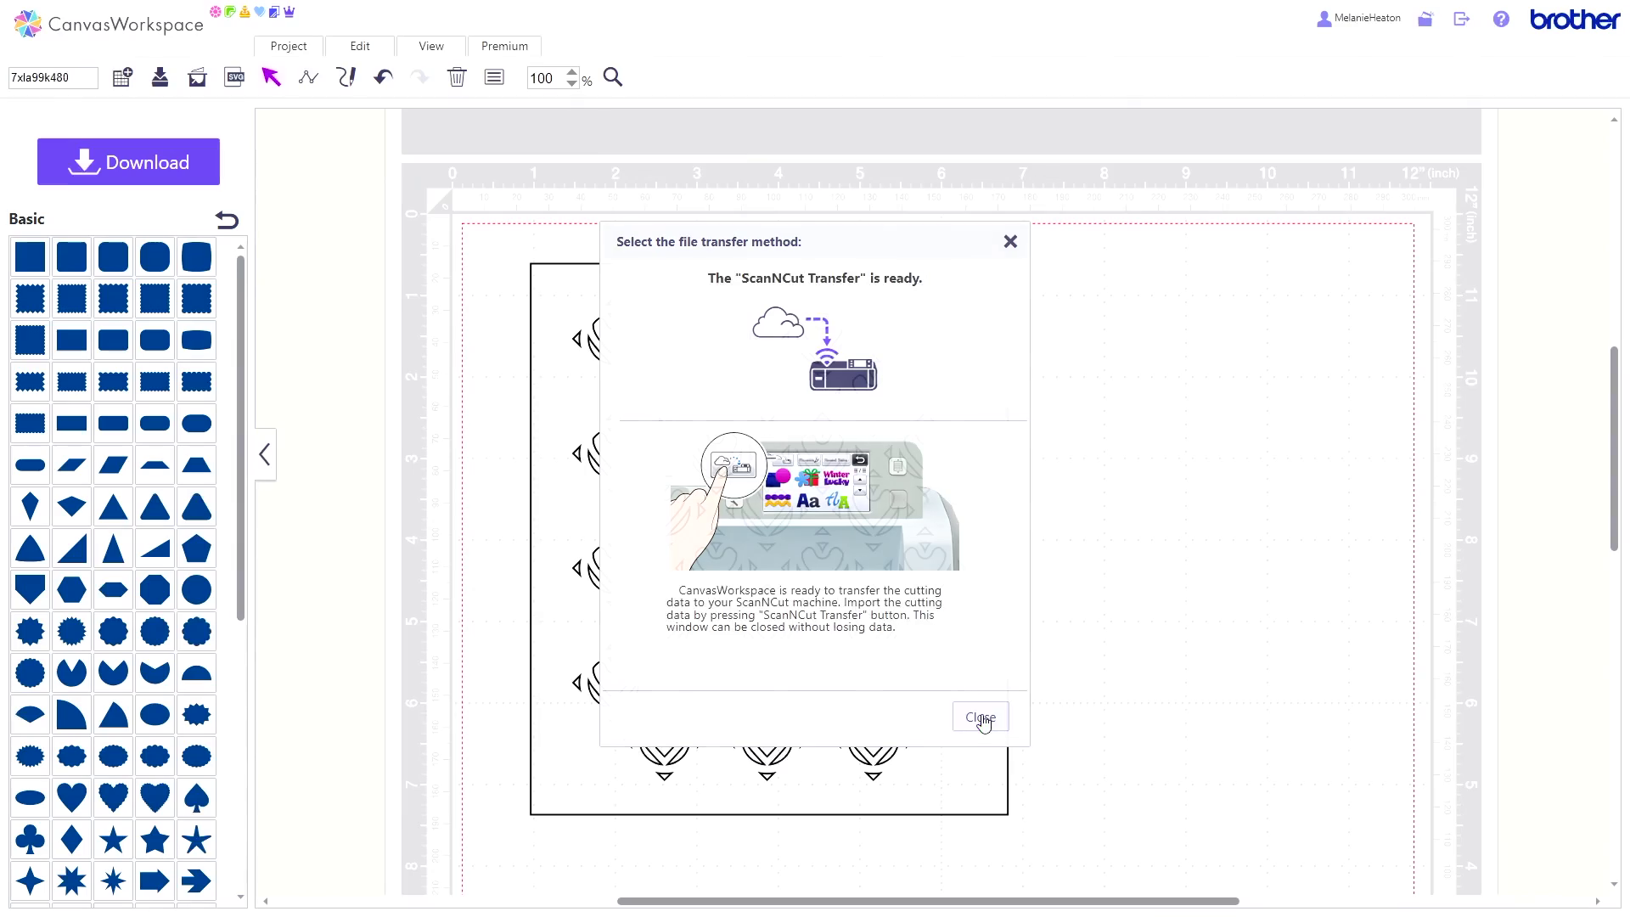
click(975, 716)
Replace the panel on the mat with the newest design from the refreshed My Projects list.
click(755, 456)
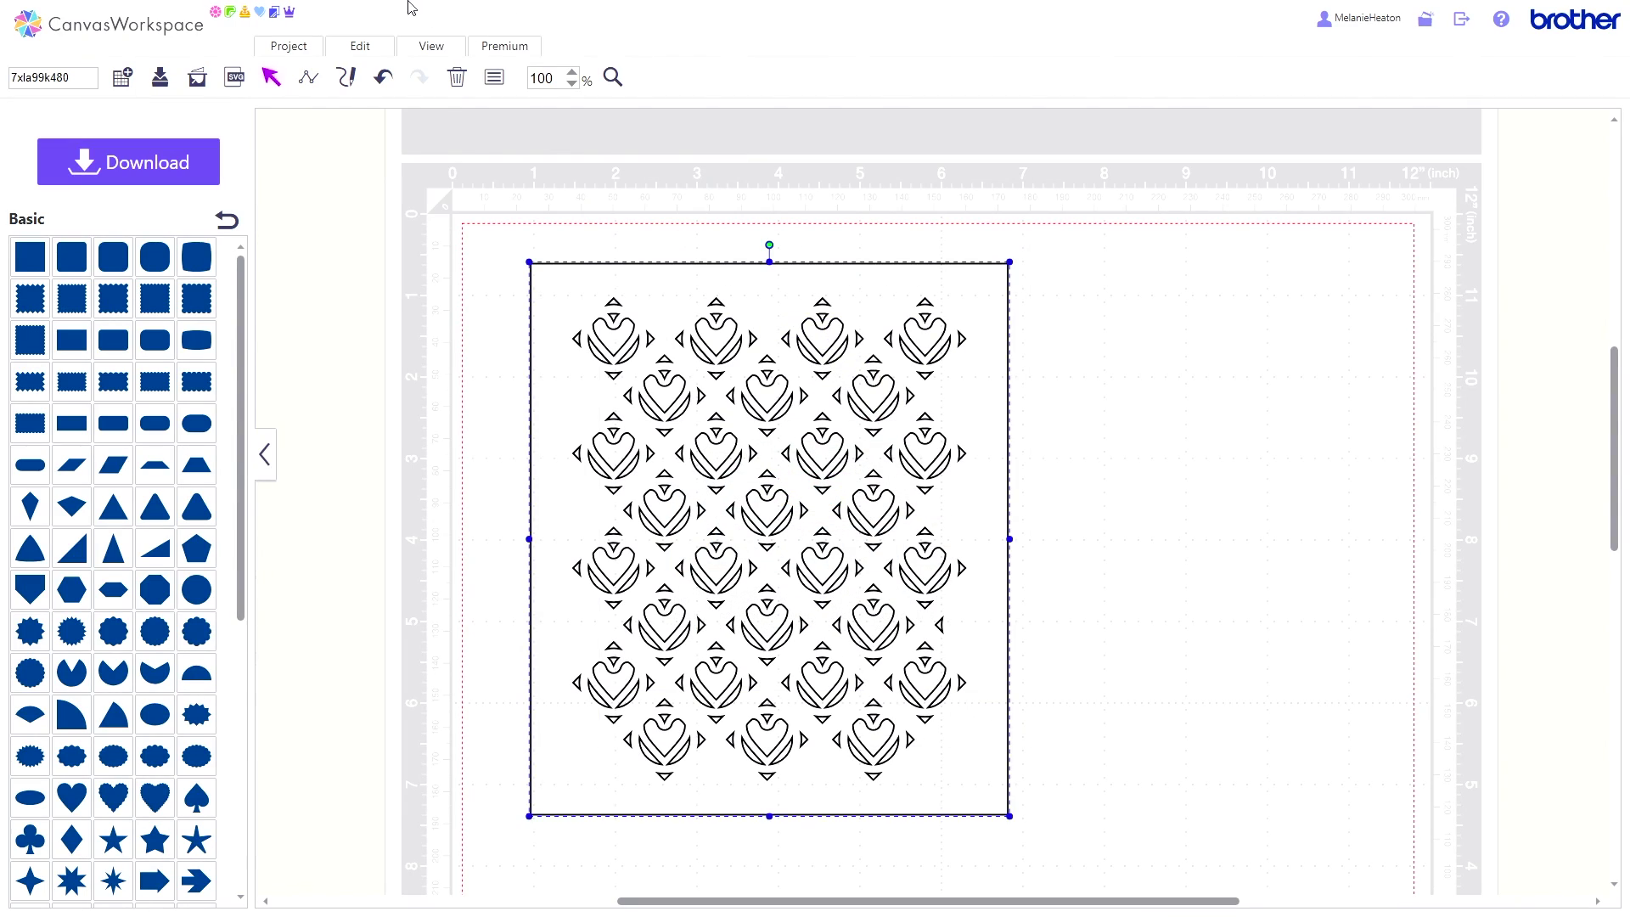
click(458, 80)
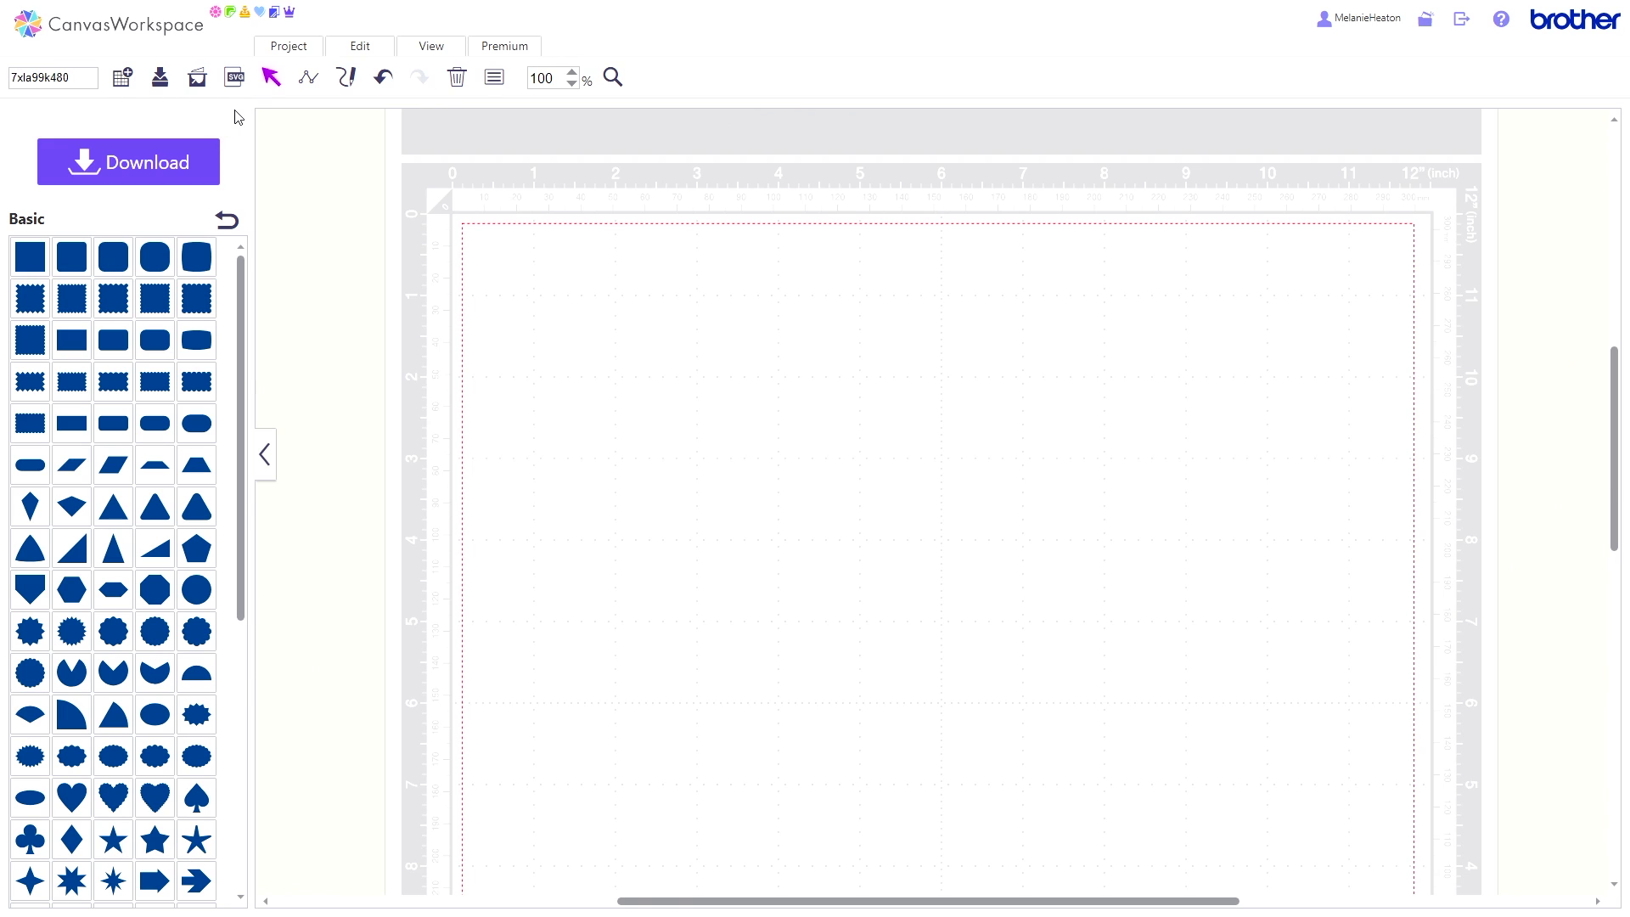
click(225, 222)
click(189, 254)
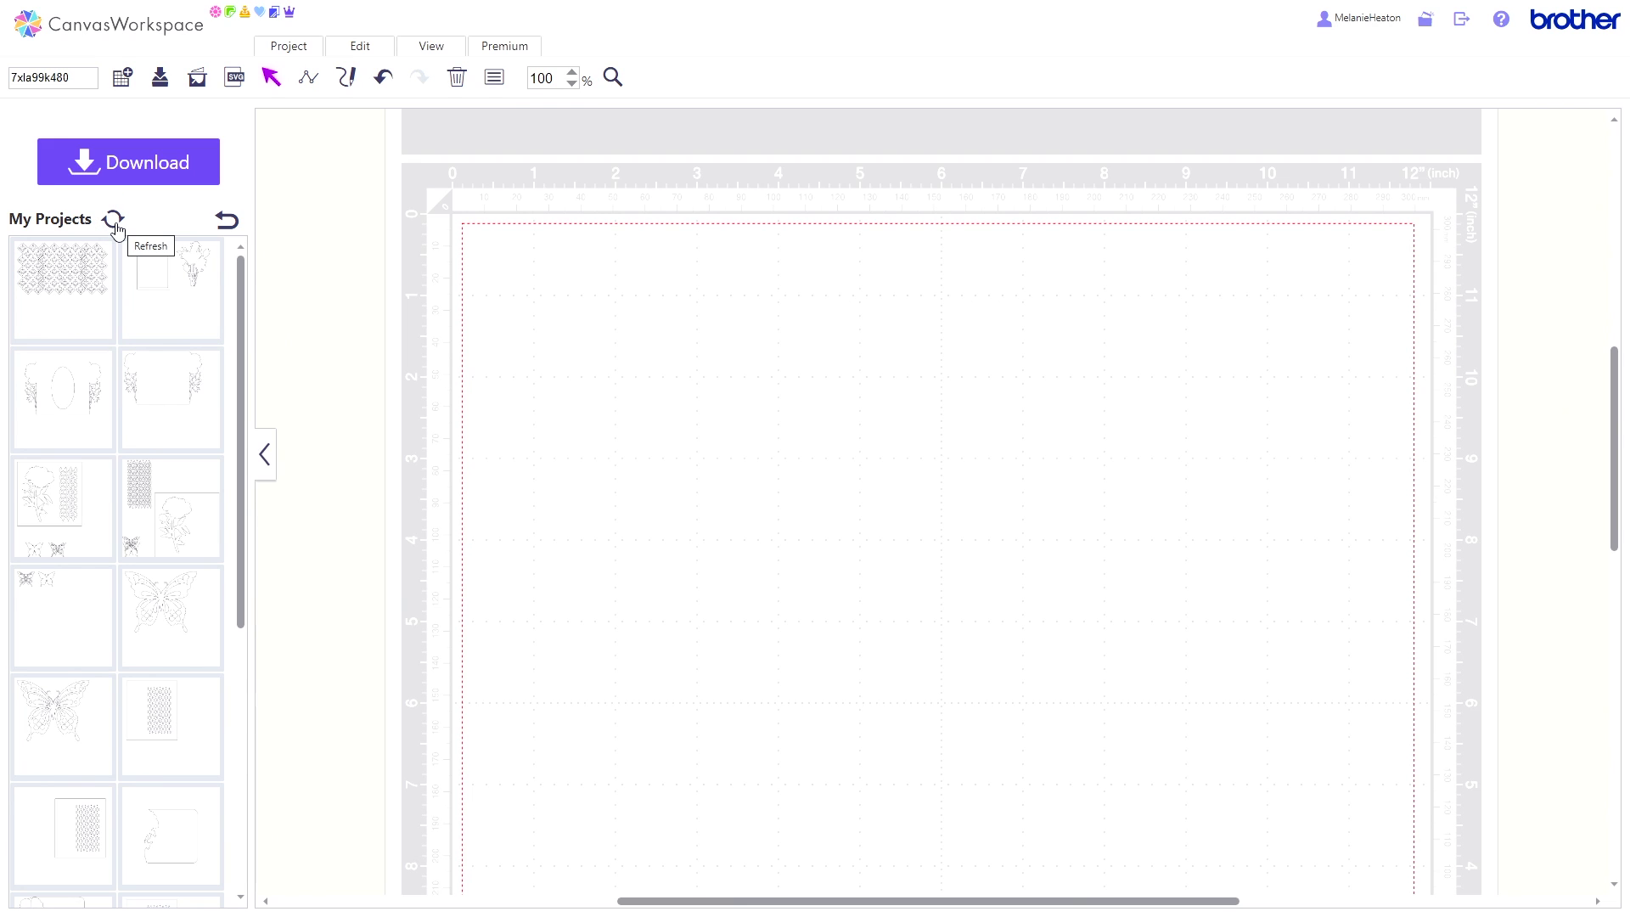
click(114, 223)
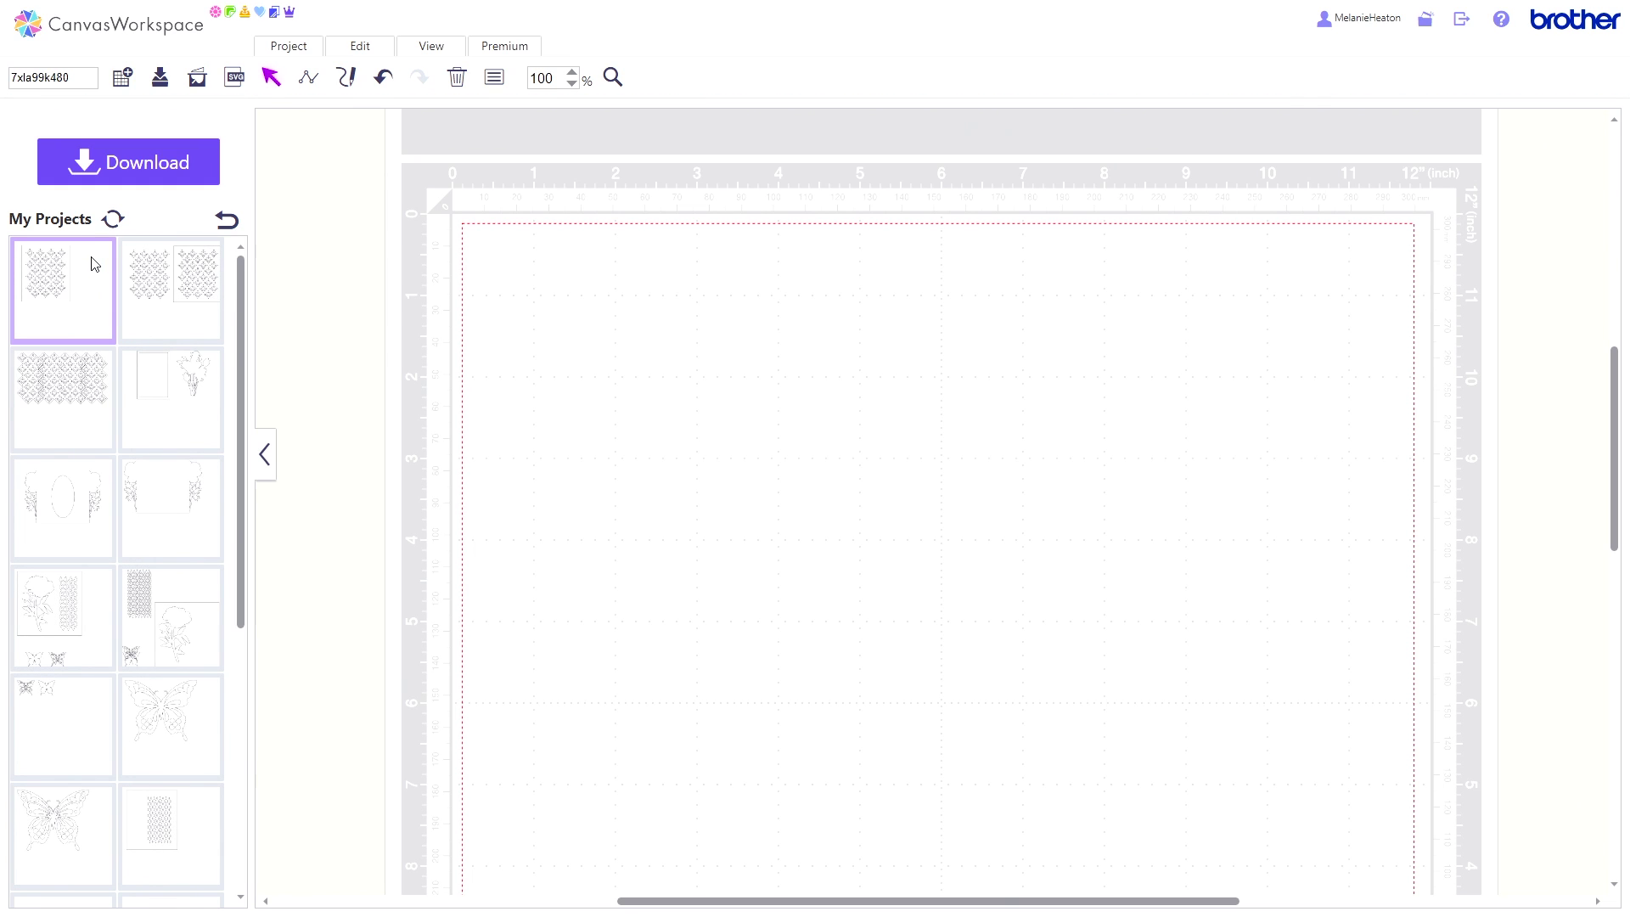
click(96, 264)
drag(607, 391, 645, 375)
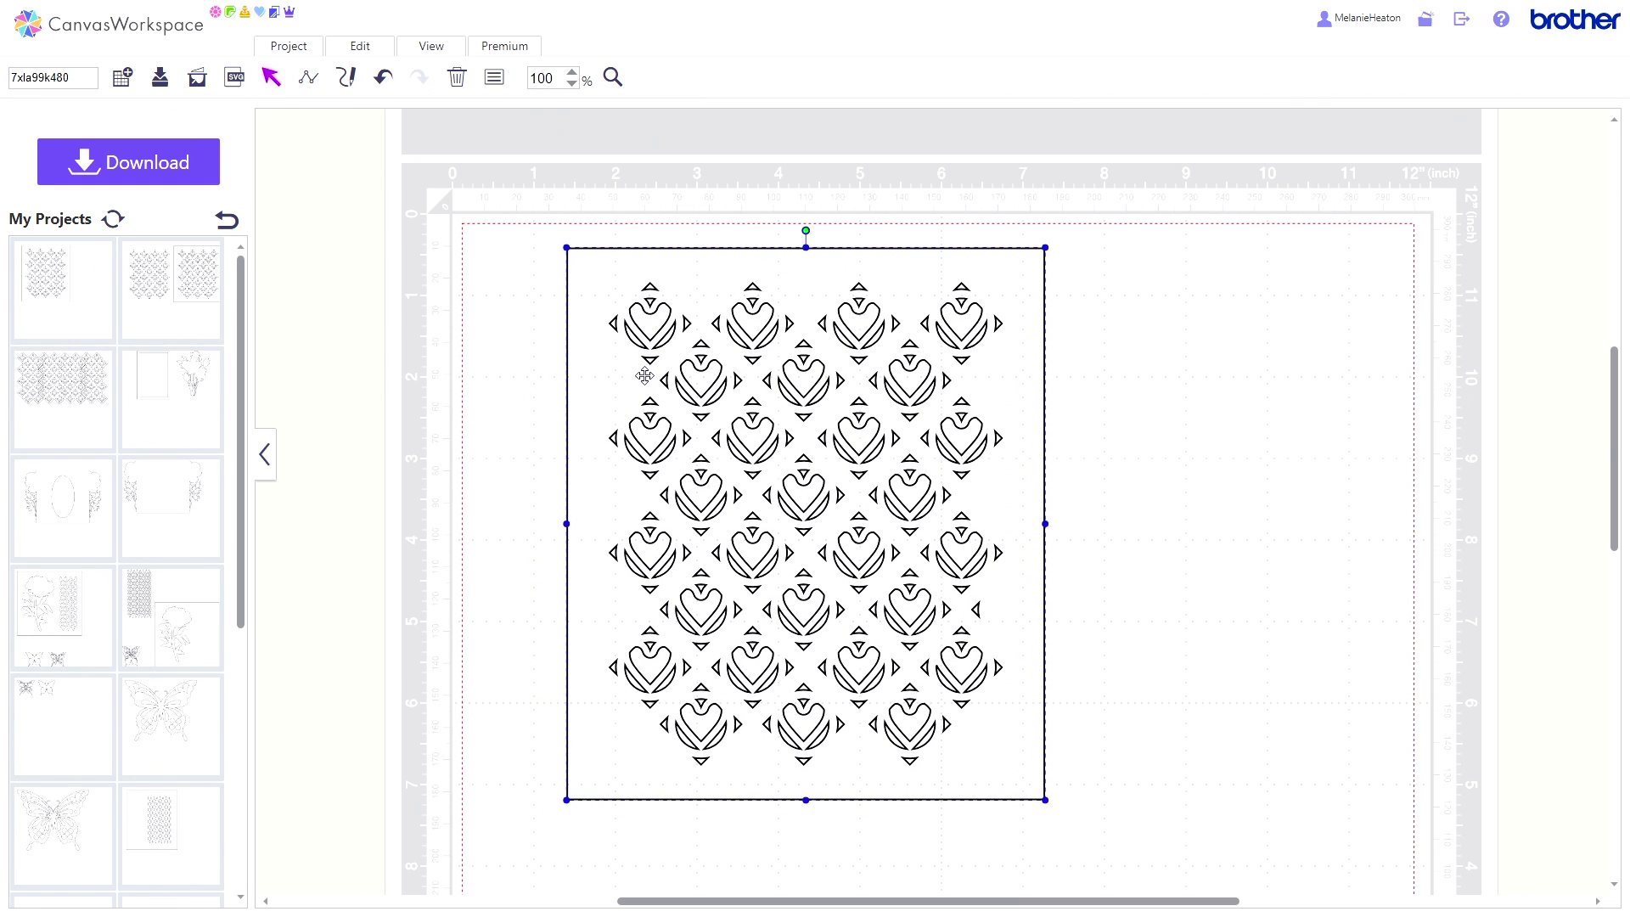
Move the patterned panel to the right side of the mat.
click(340, 50)
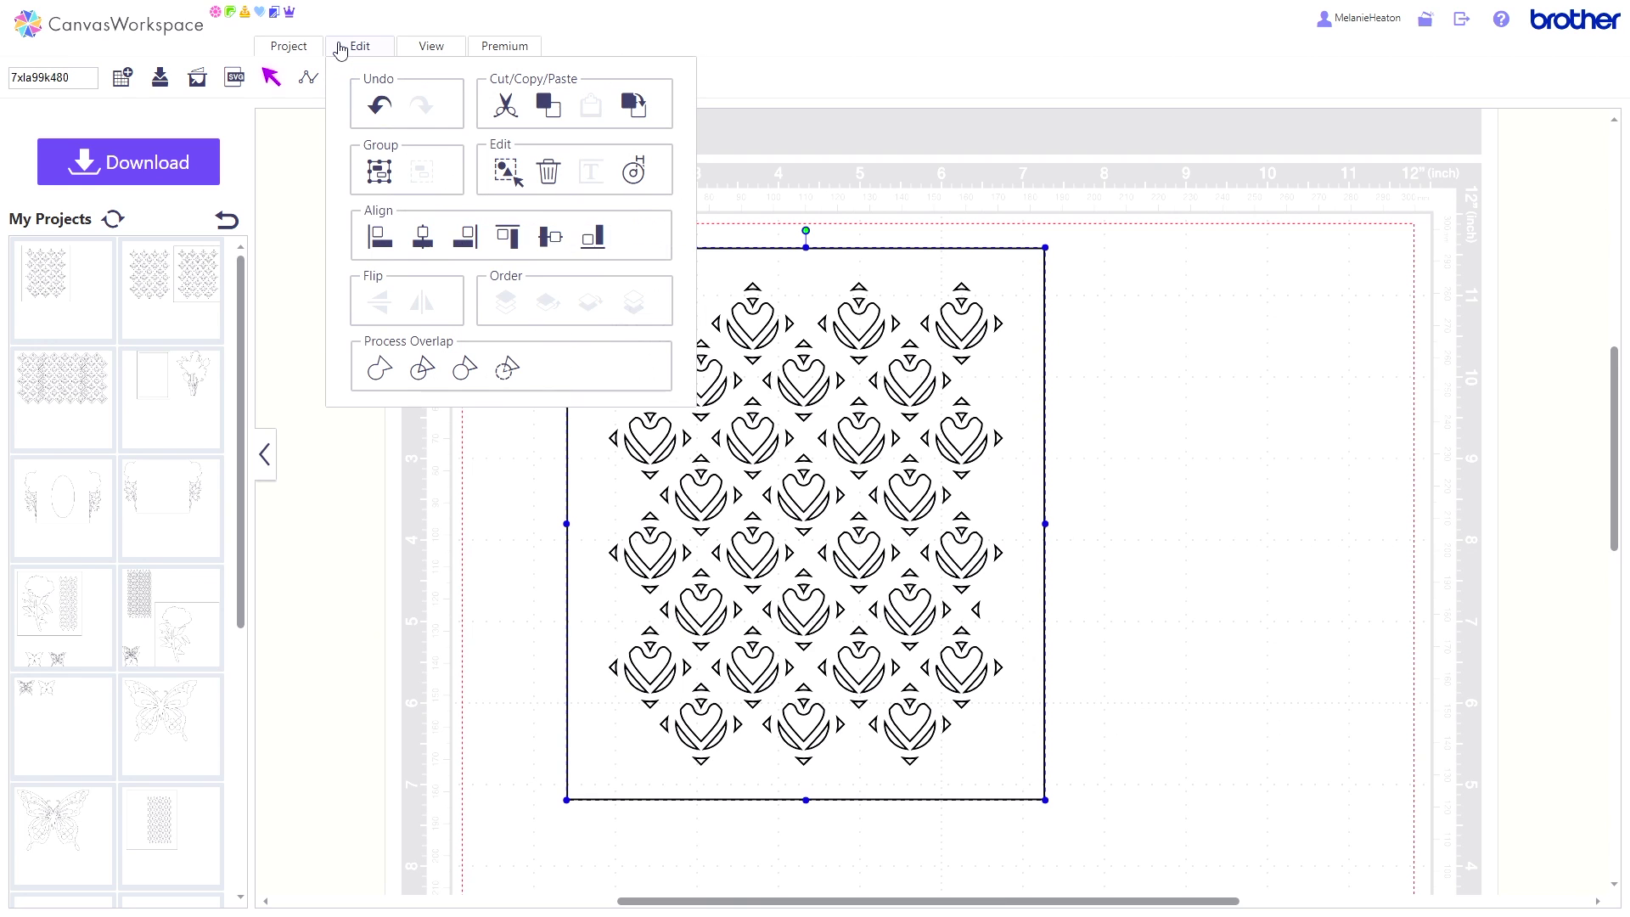
click(431, 490)
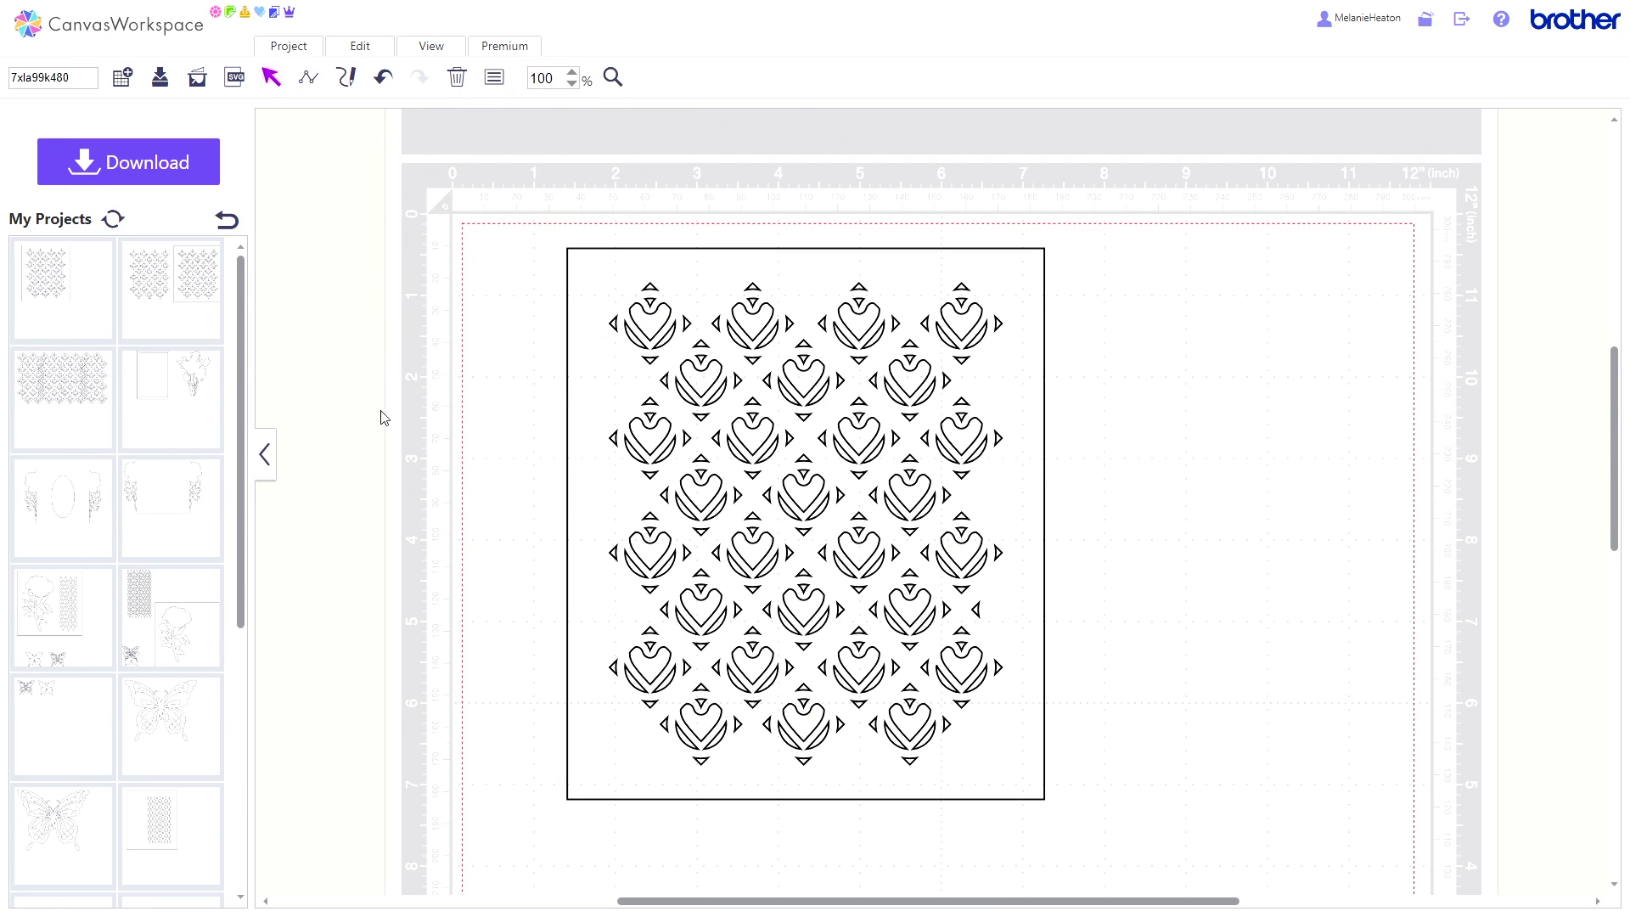
drag(582, 338, 927, 398)
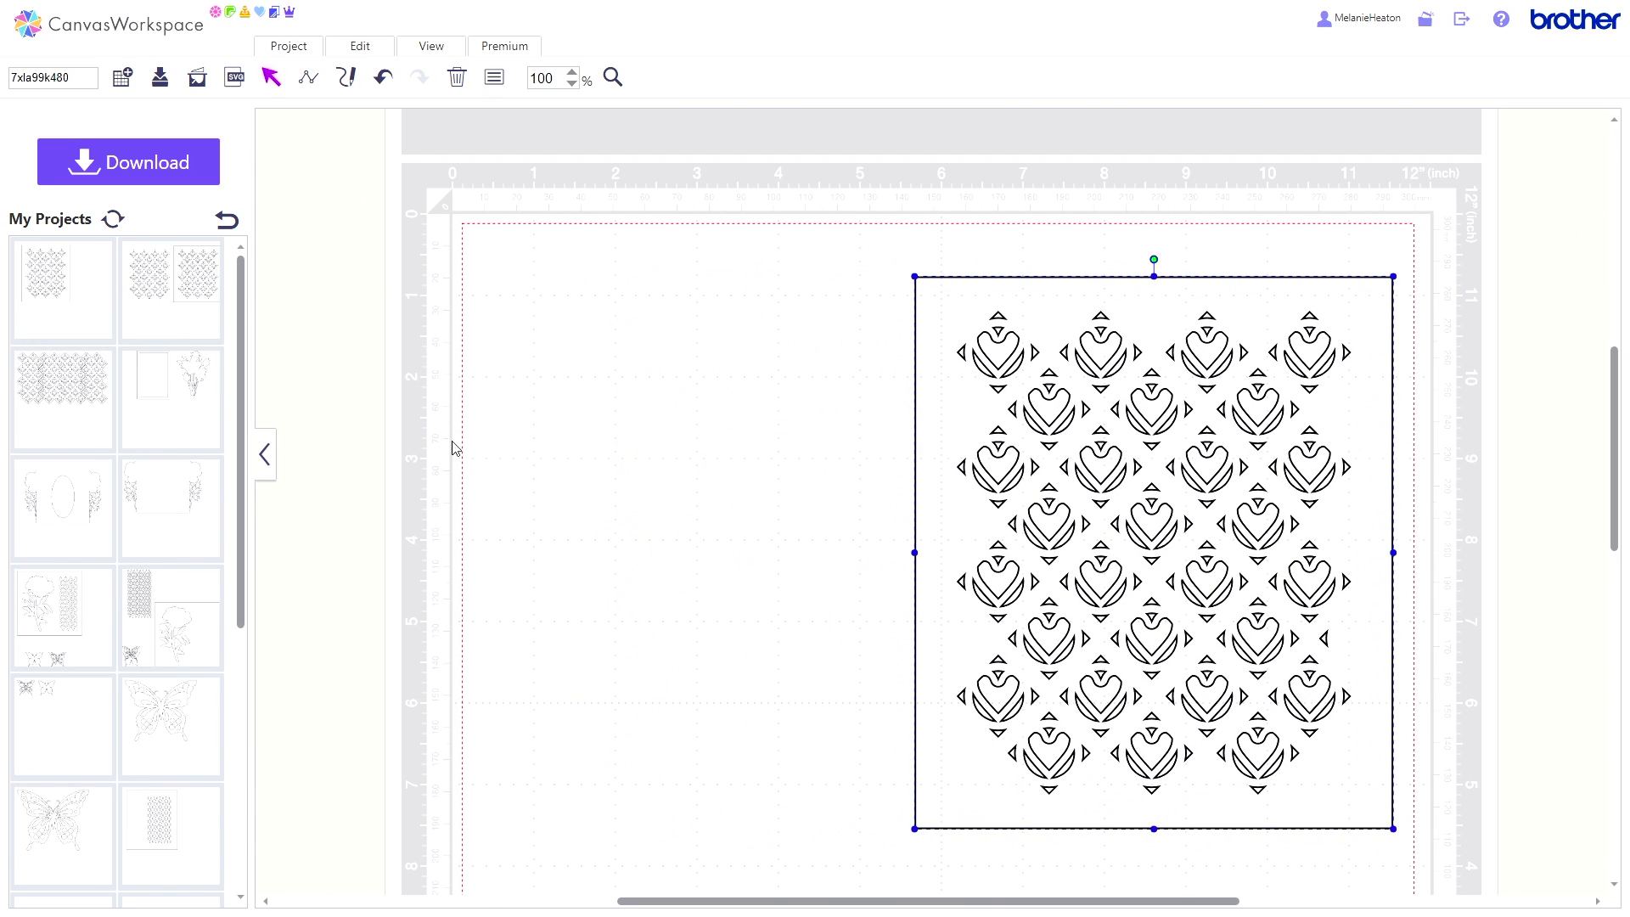
click(231, 227)
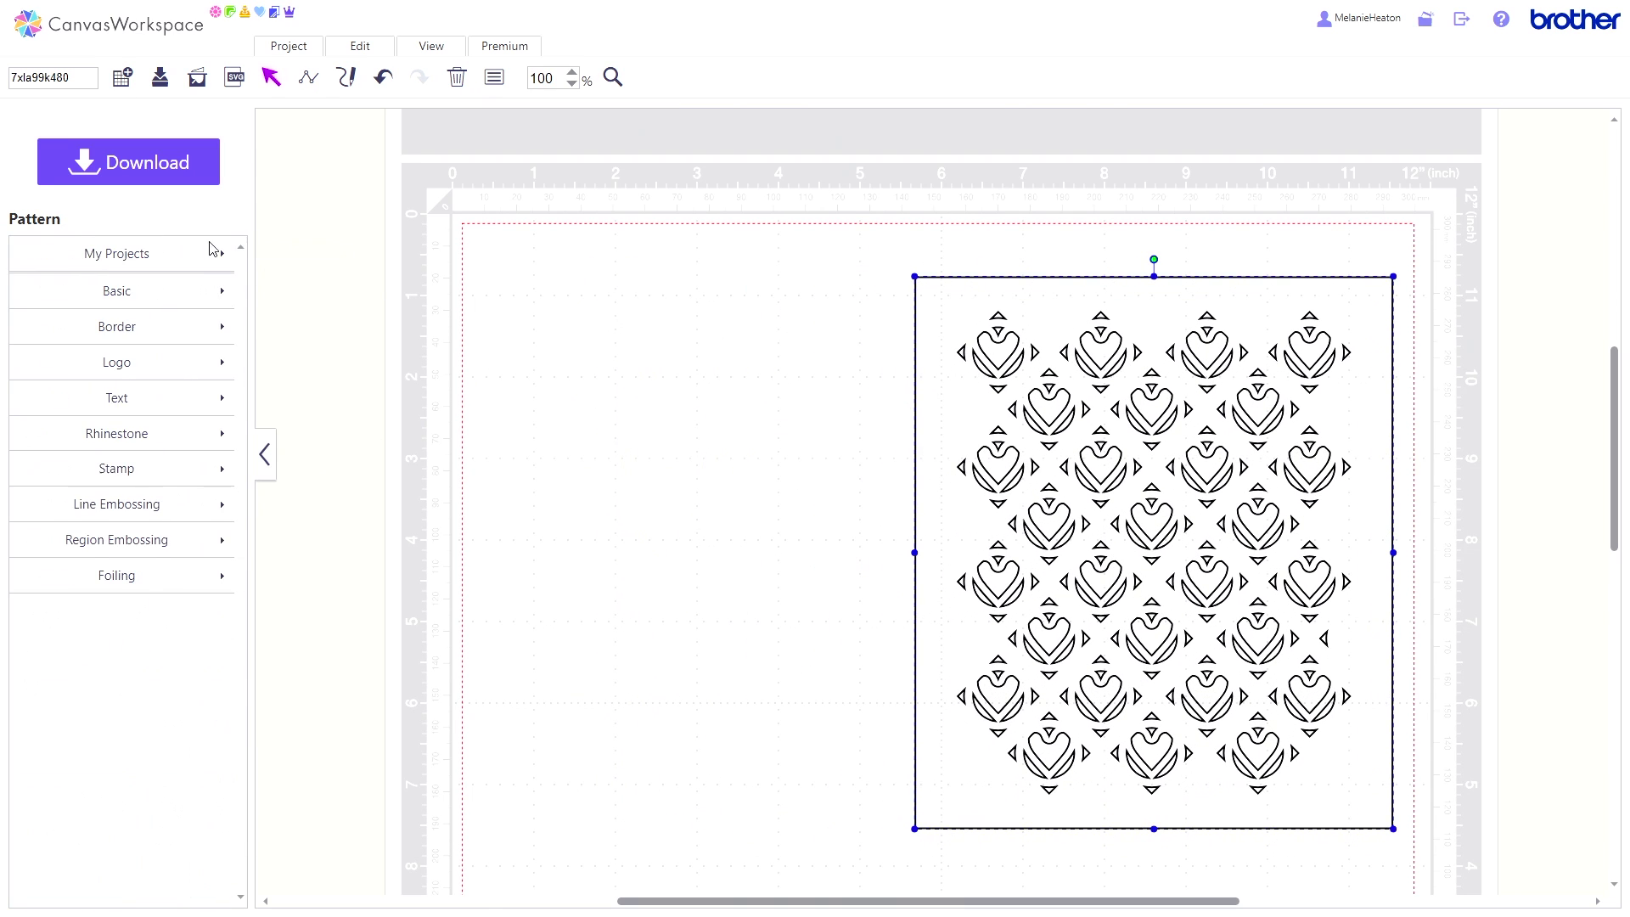
click(153, 299)
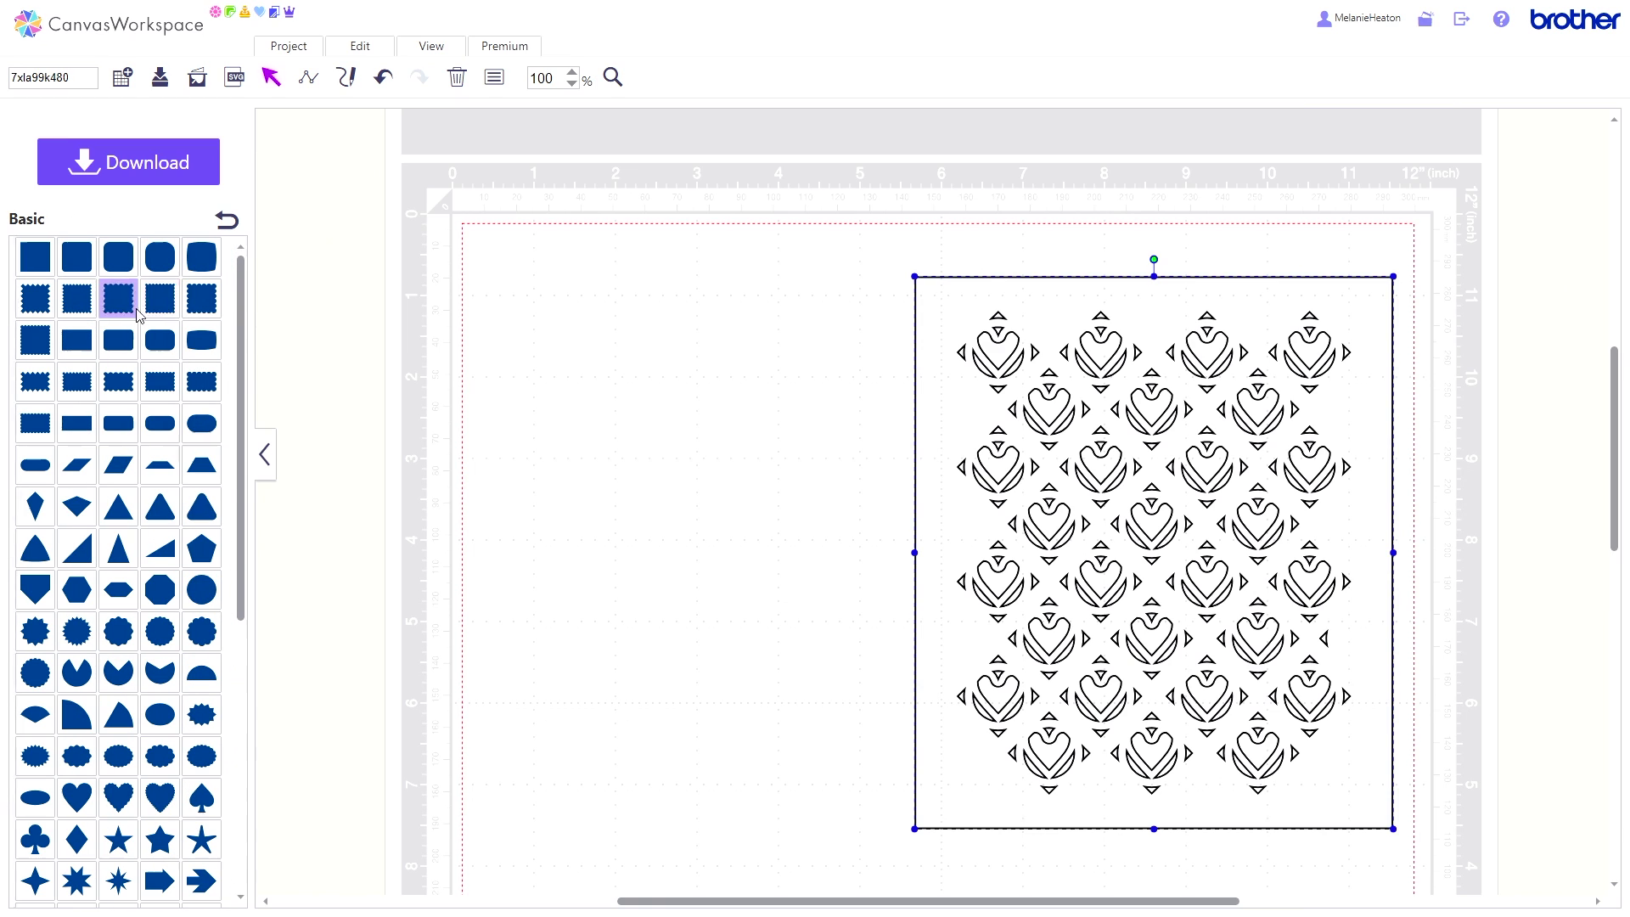
click(30, 274)
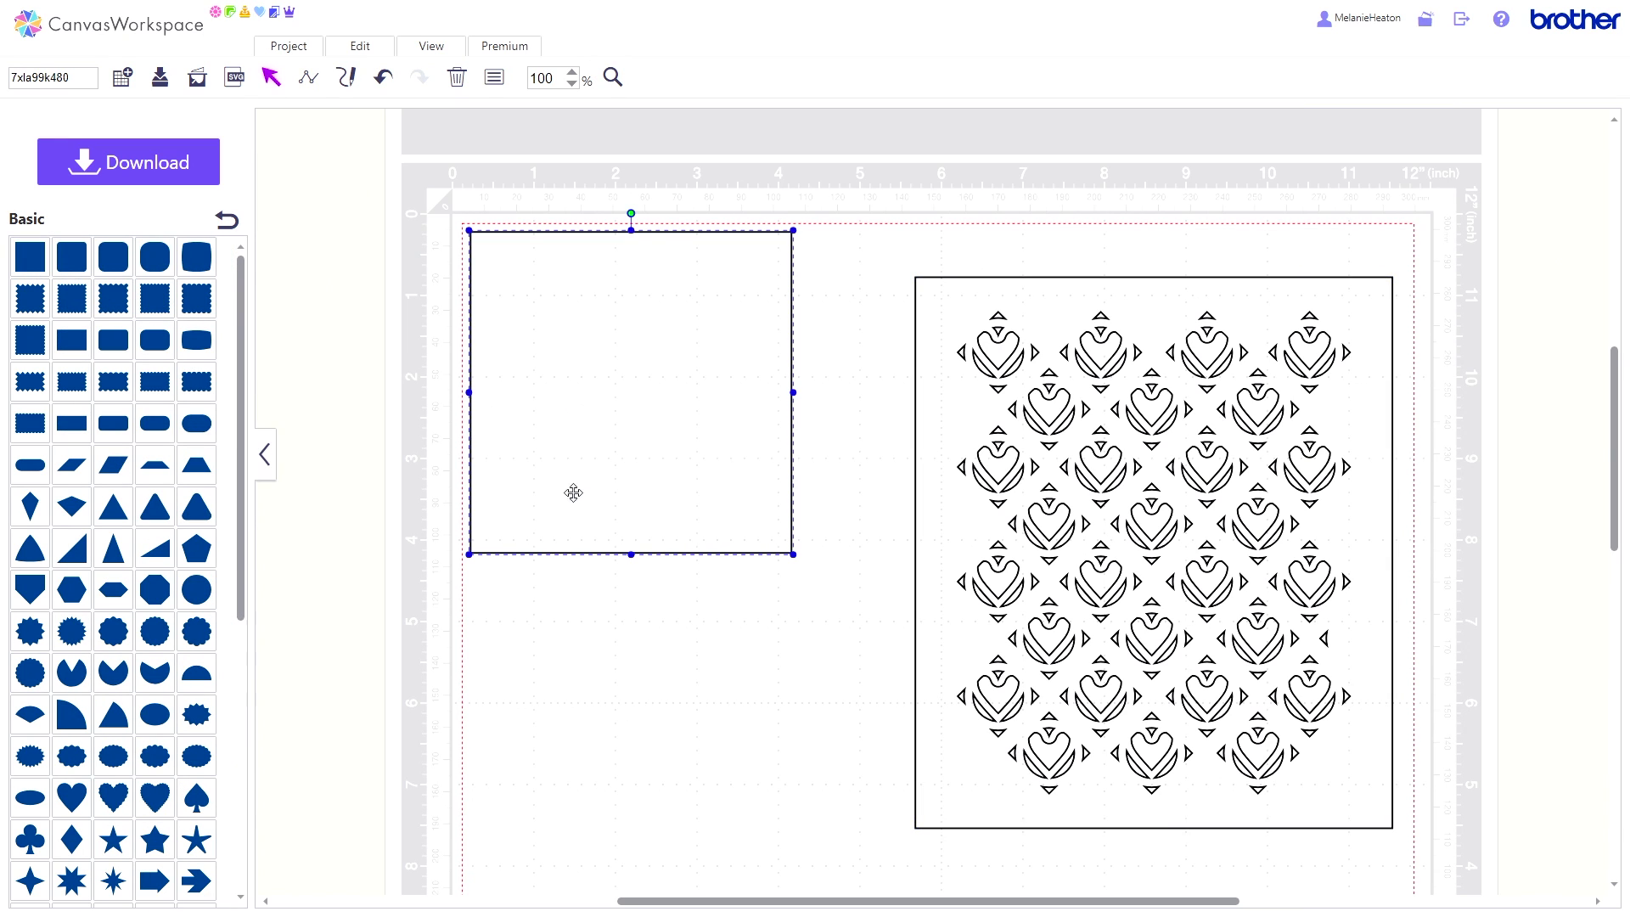
click(457, 78)
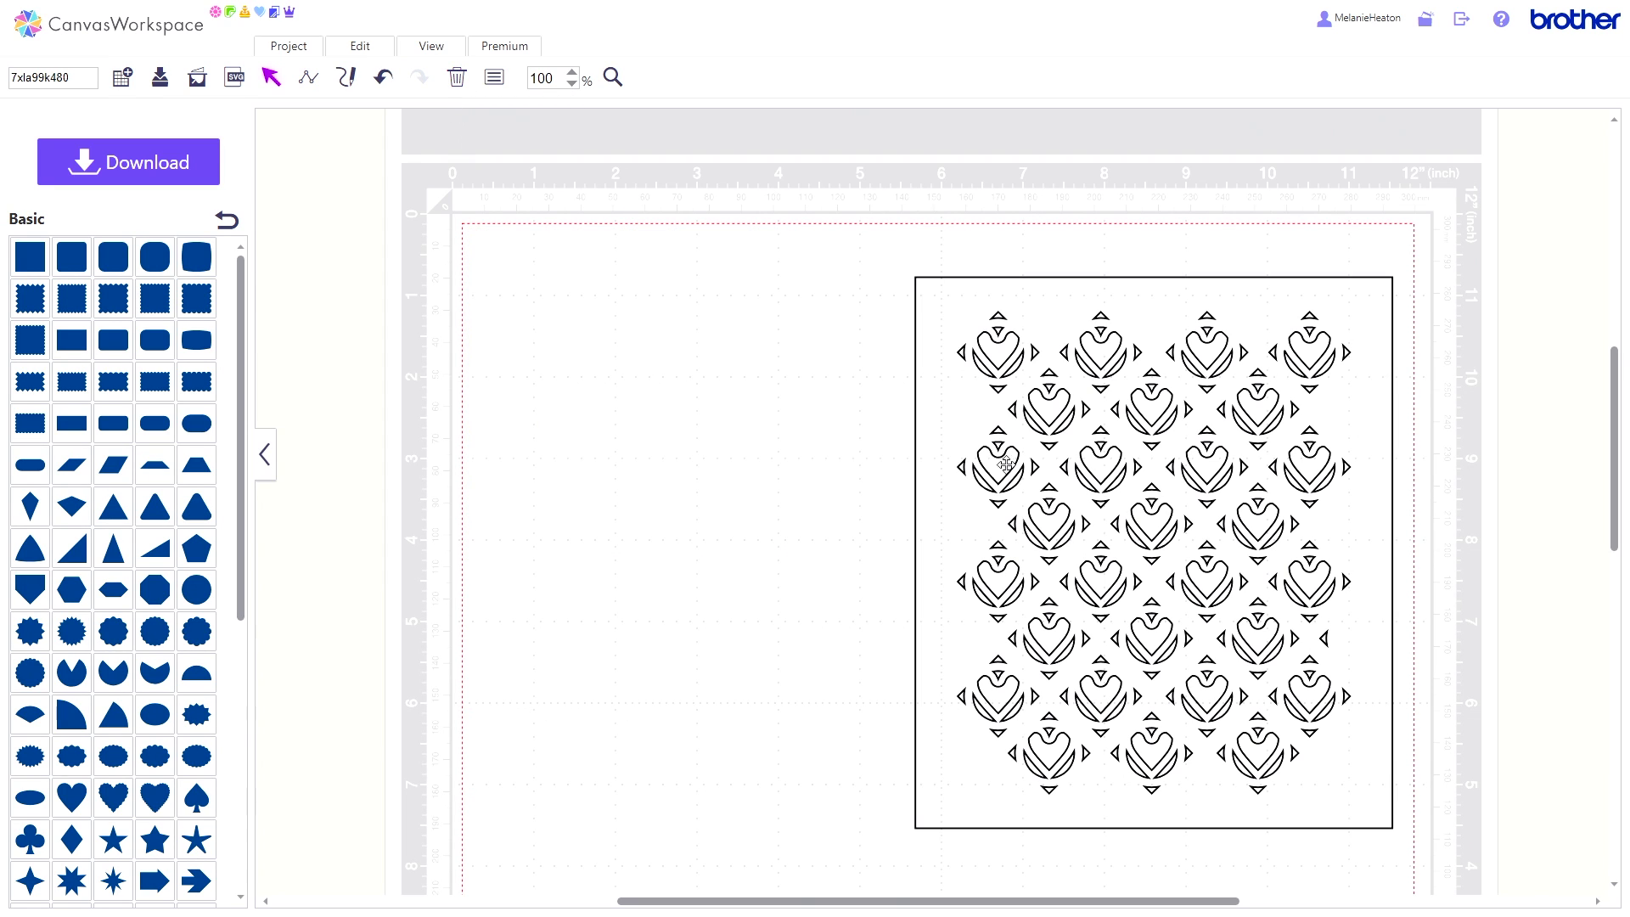
Move the patterned panel back towards the middle of the mat.
drag(969, 443, 669, 432)
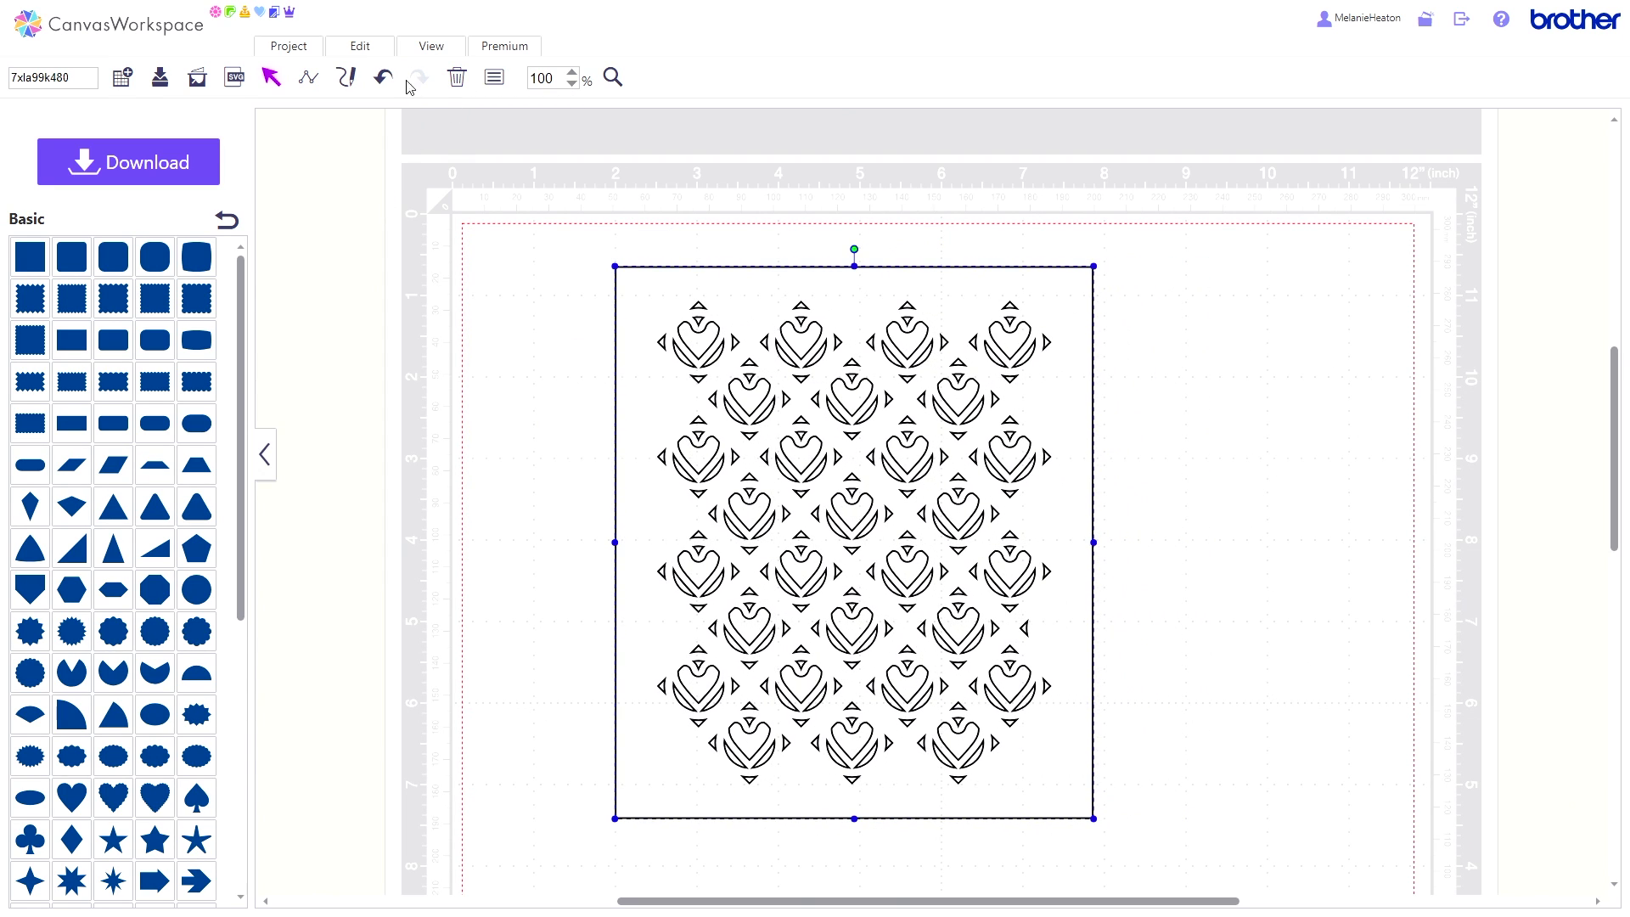
Send the repositioned heart panel to the cutting machine with ScanNCut Transfer and delete it from the mat.
click(378, 53)
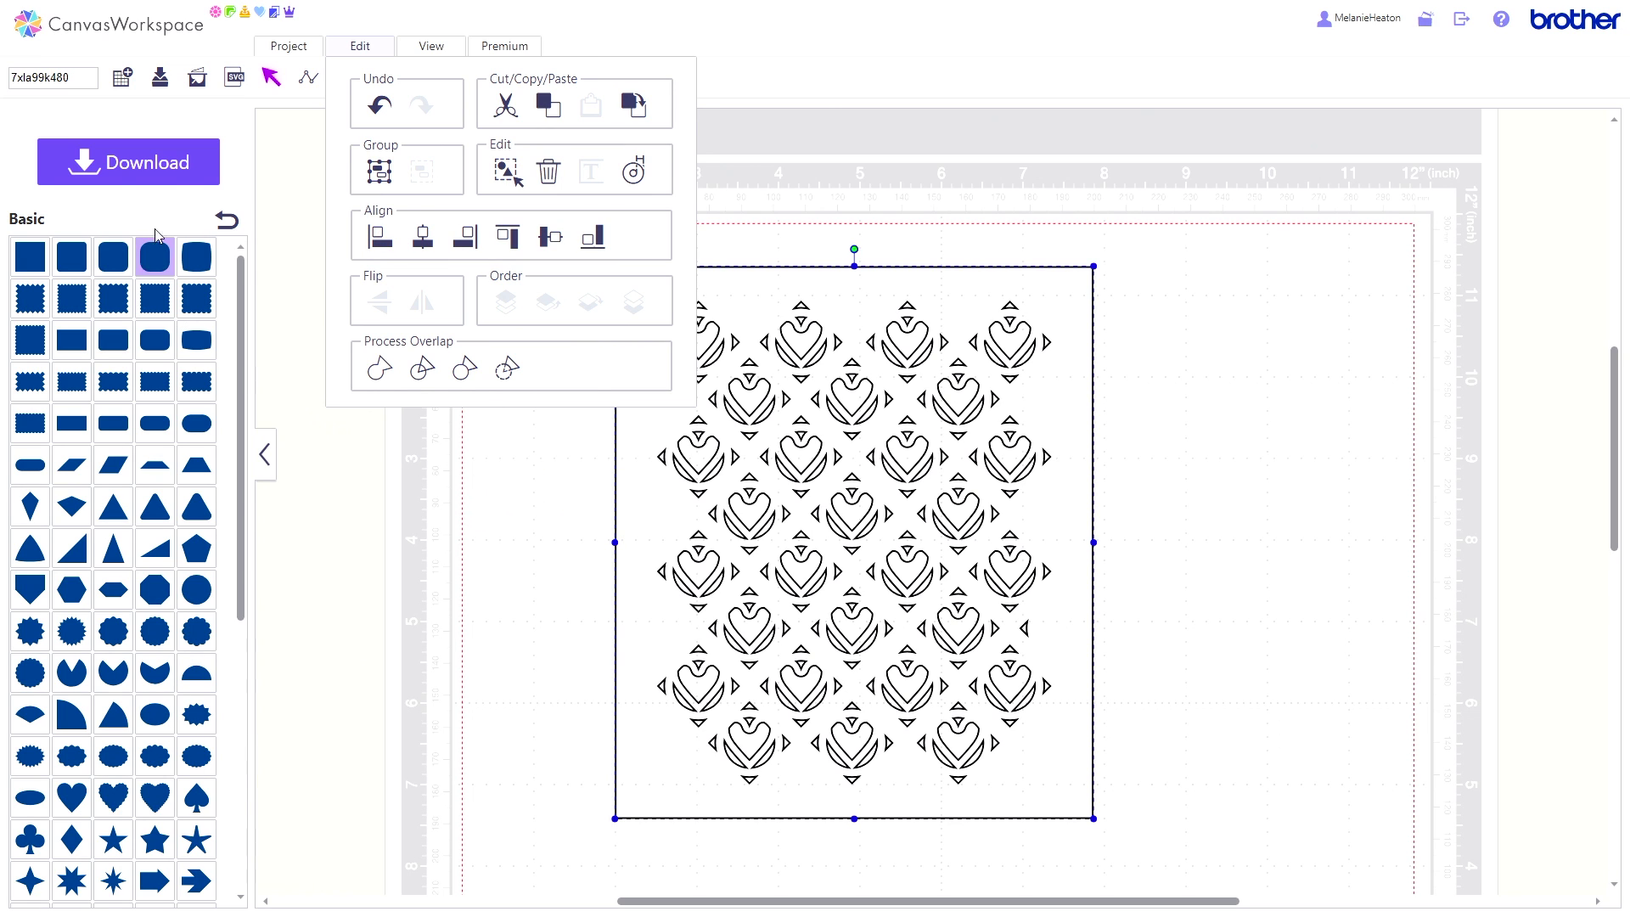
click(174, 164)
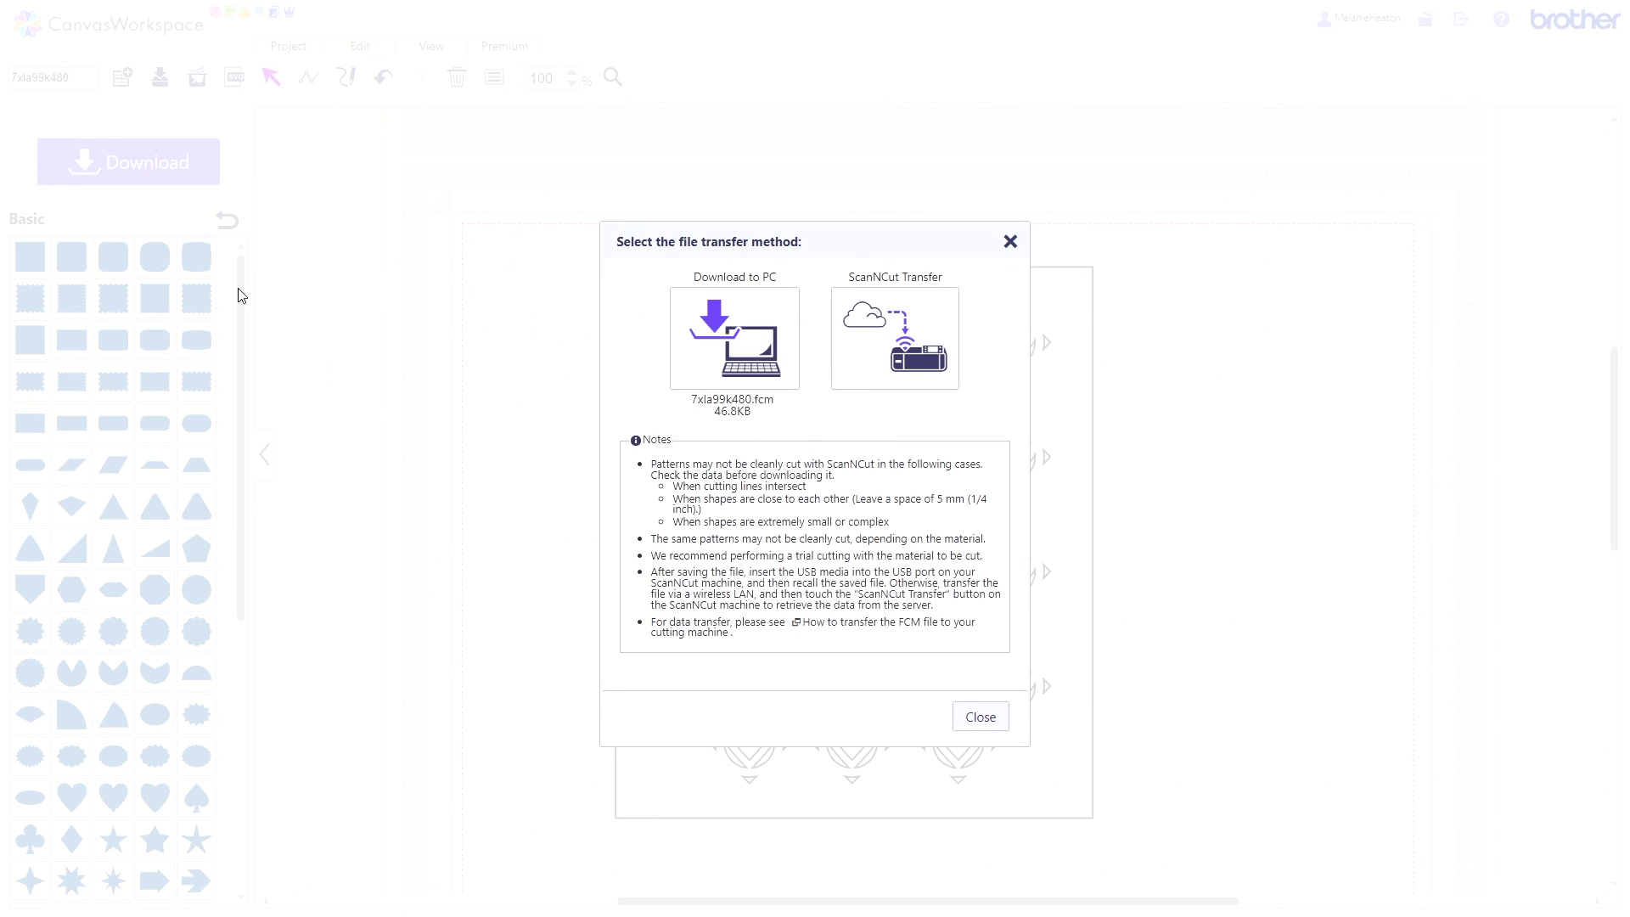
click(938, 378)
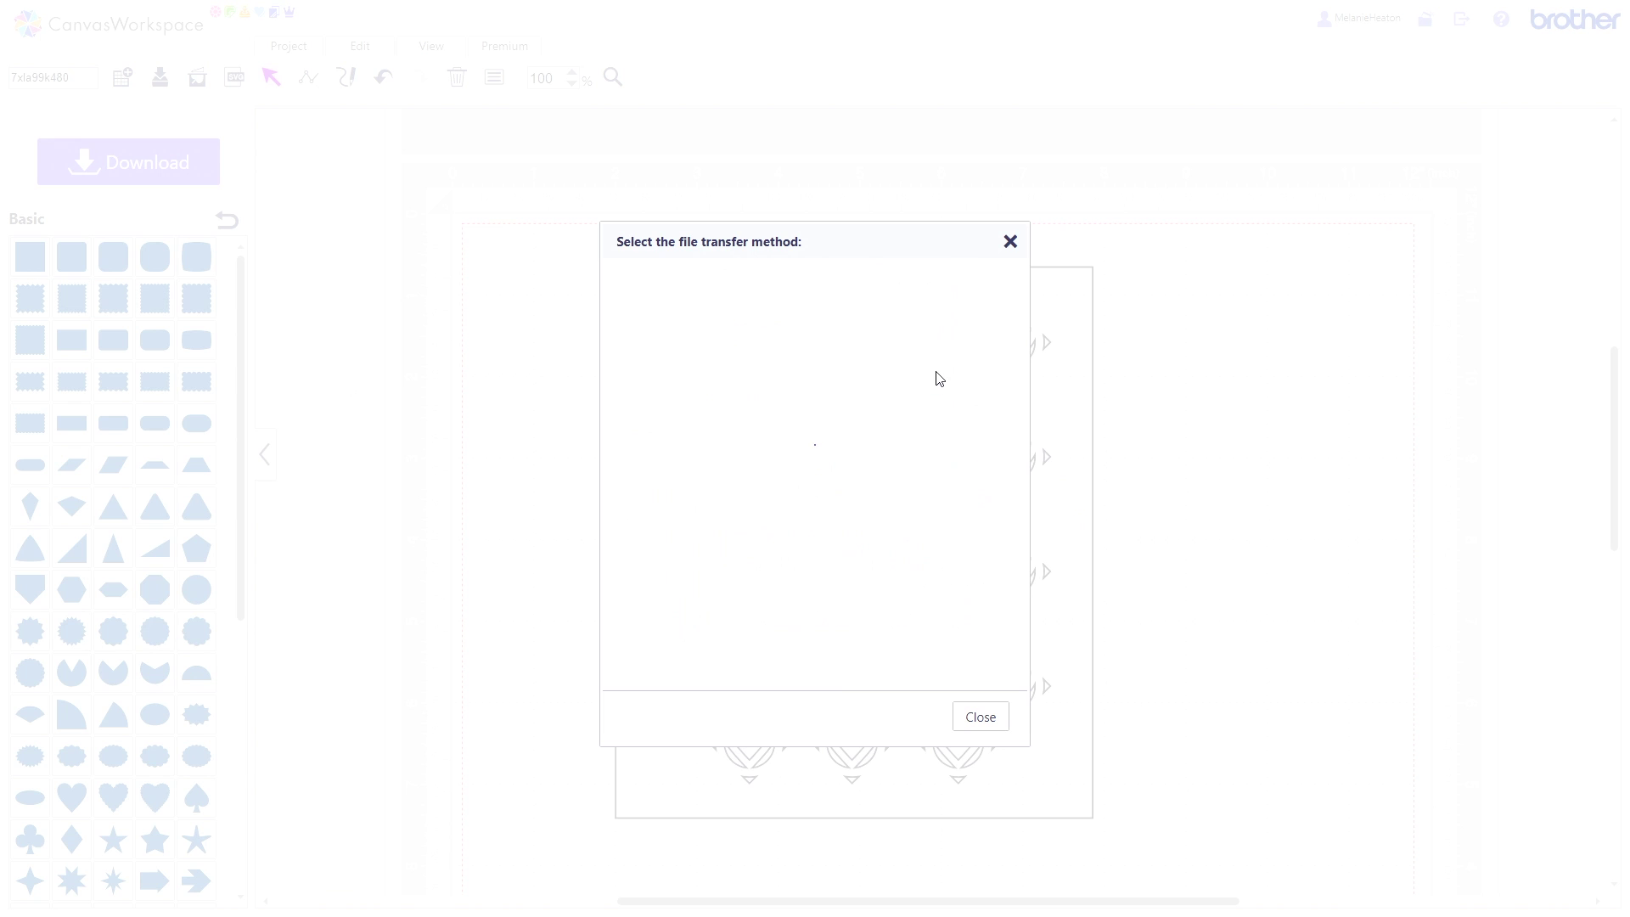
click(981, 717)
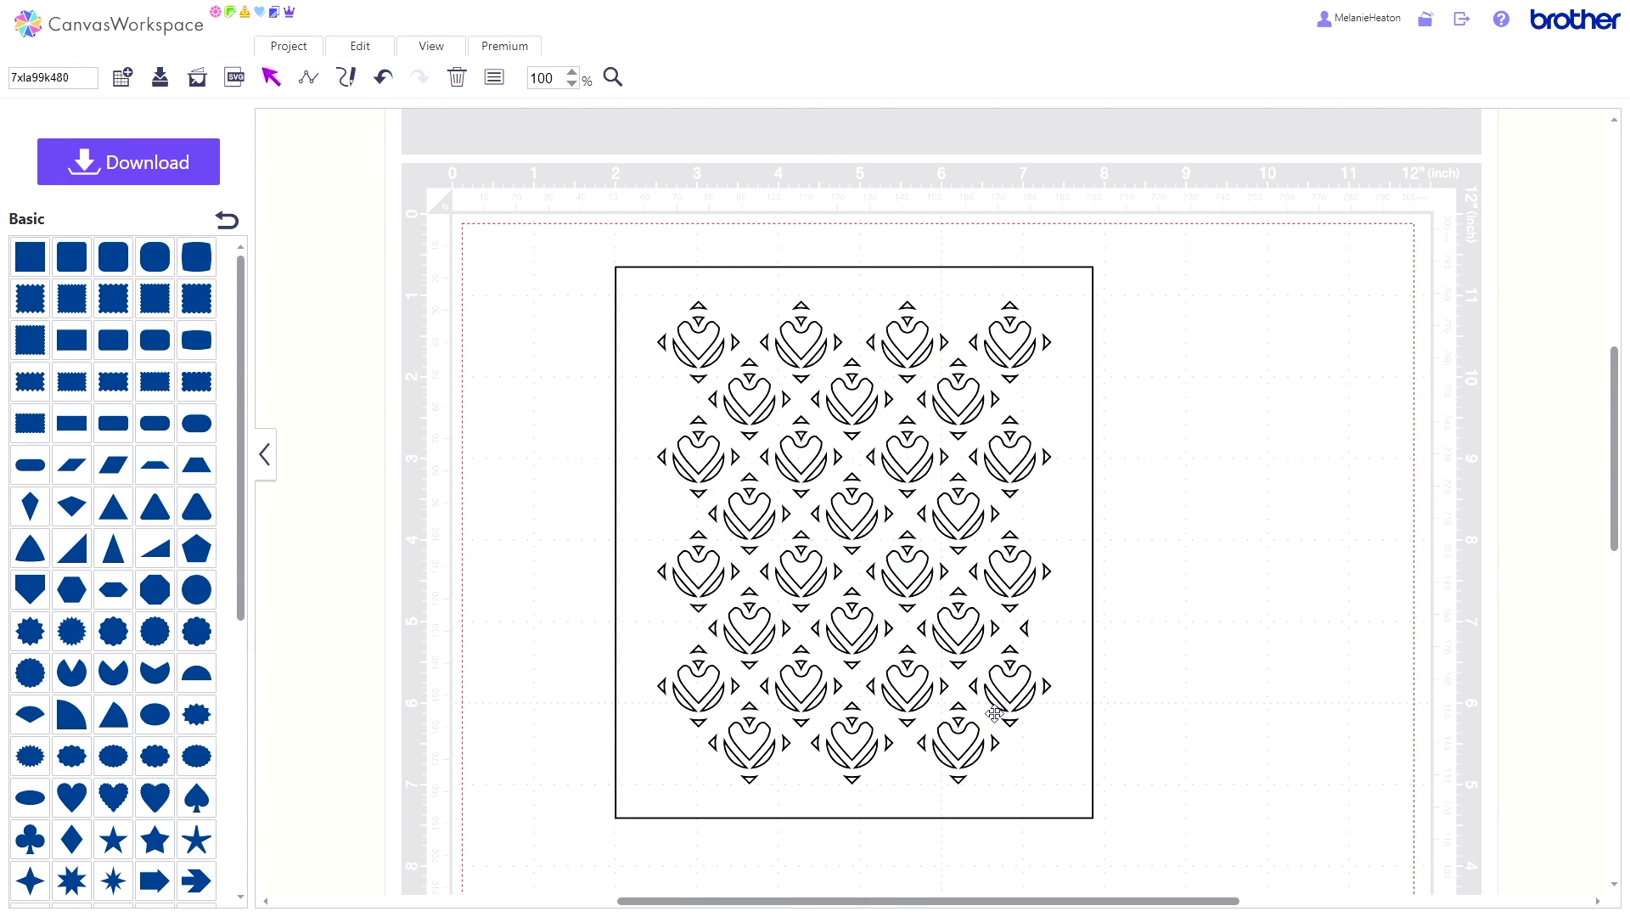
click(830, 344)
click(458, 80)
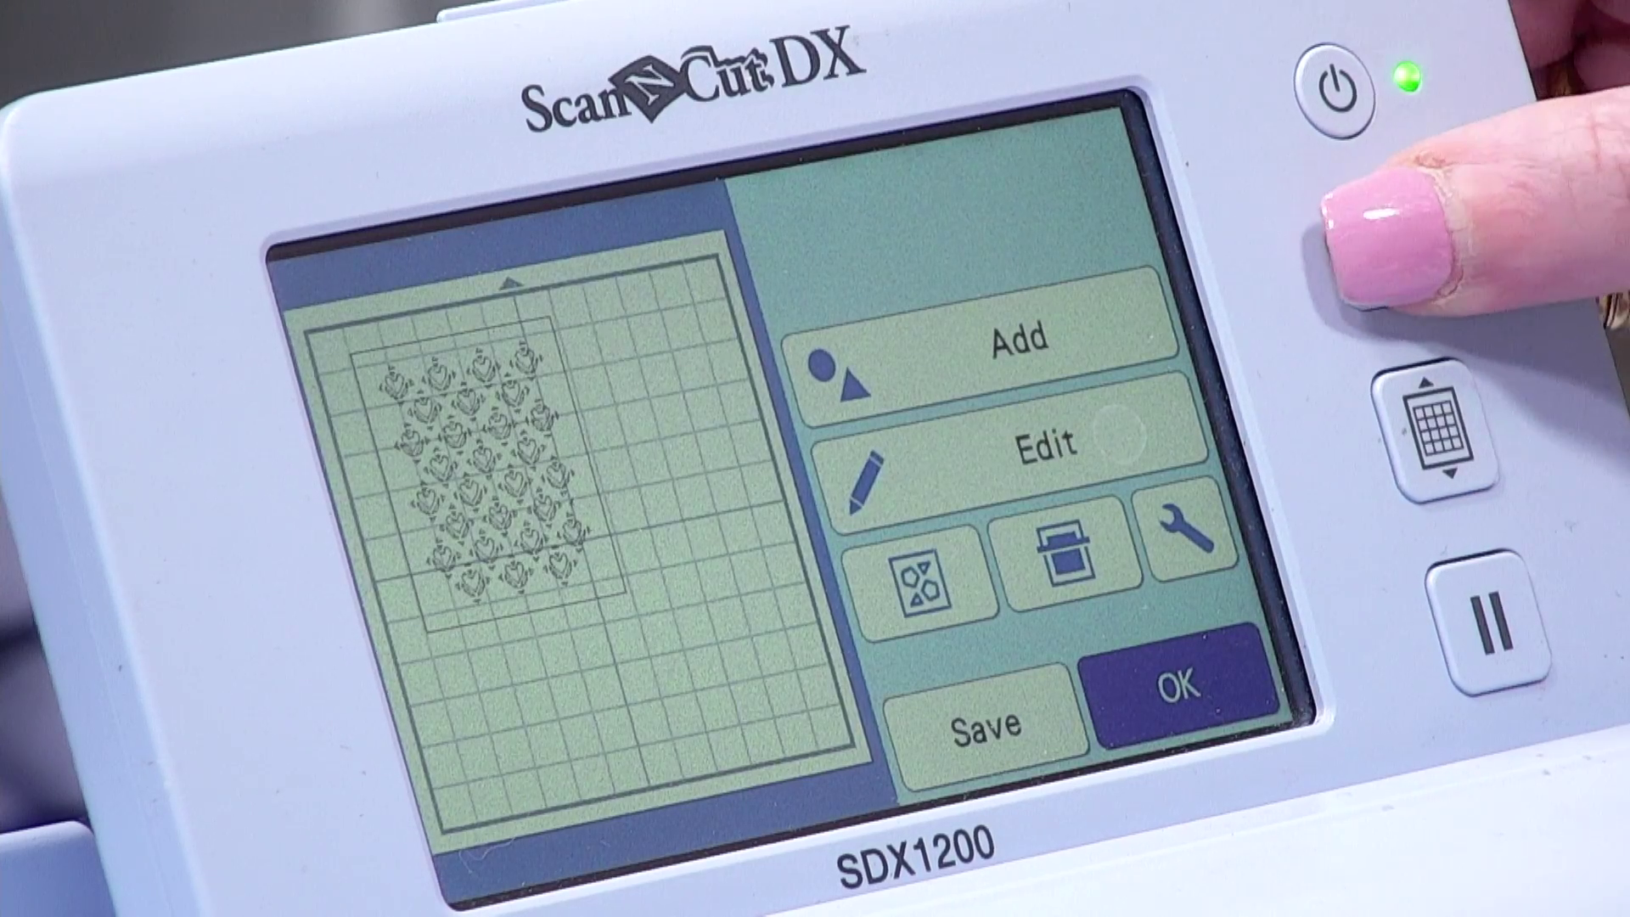
On the ScanNCut machine, clear the old design, retrieve the transferred panel wirelessly and save it back to CanvasWorkspace.
click(1375, 251)
click(1053, 652)
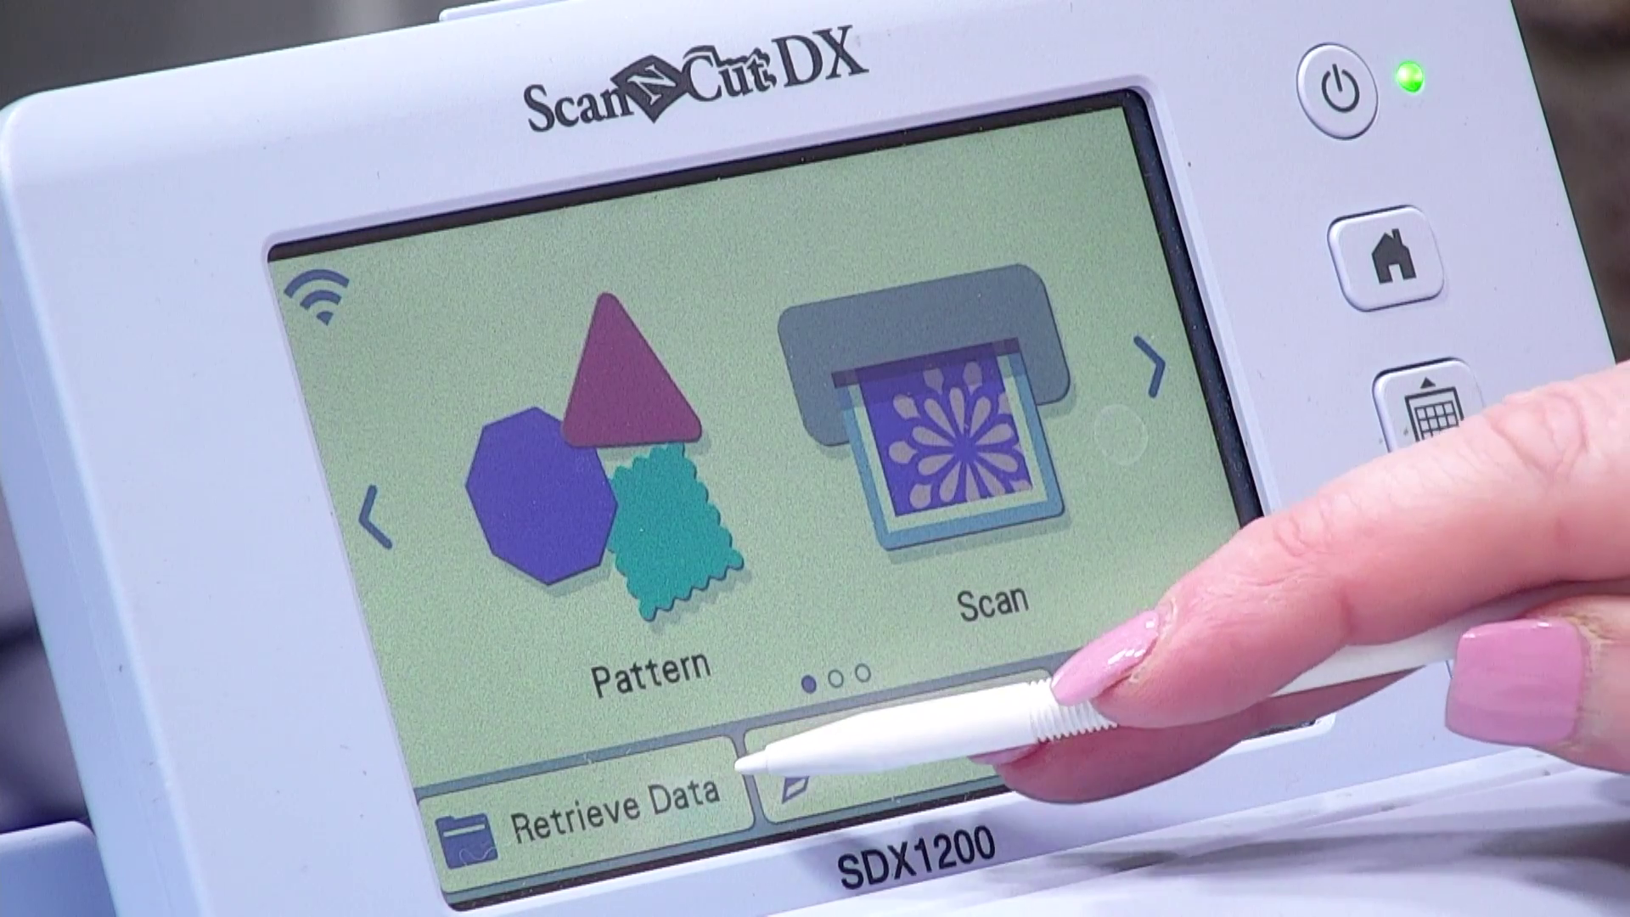
click(611, 807)
click(921, 353)
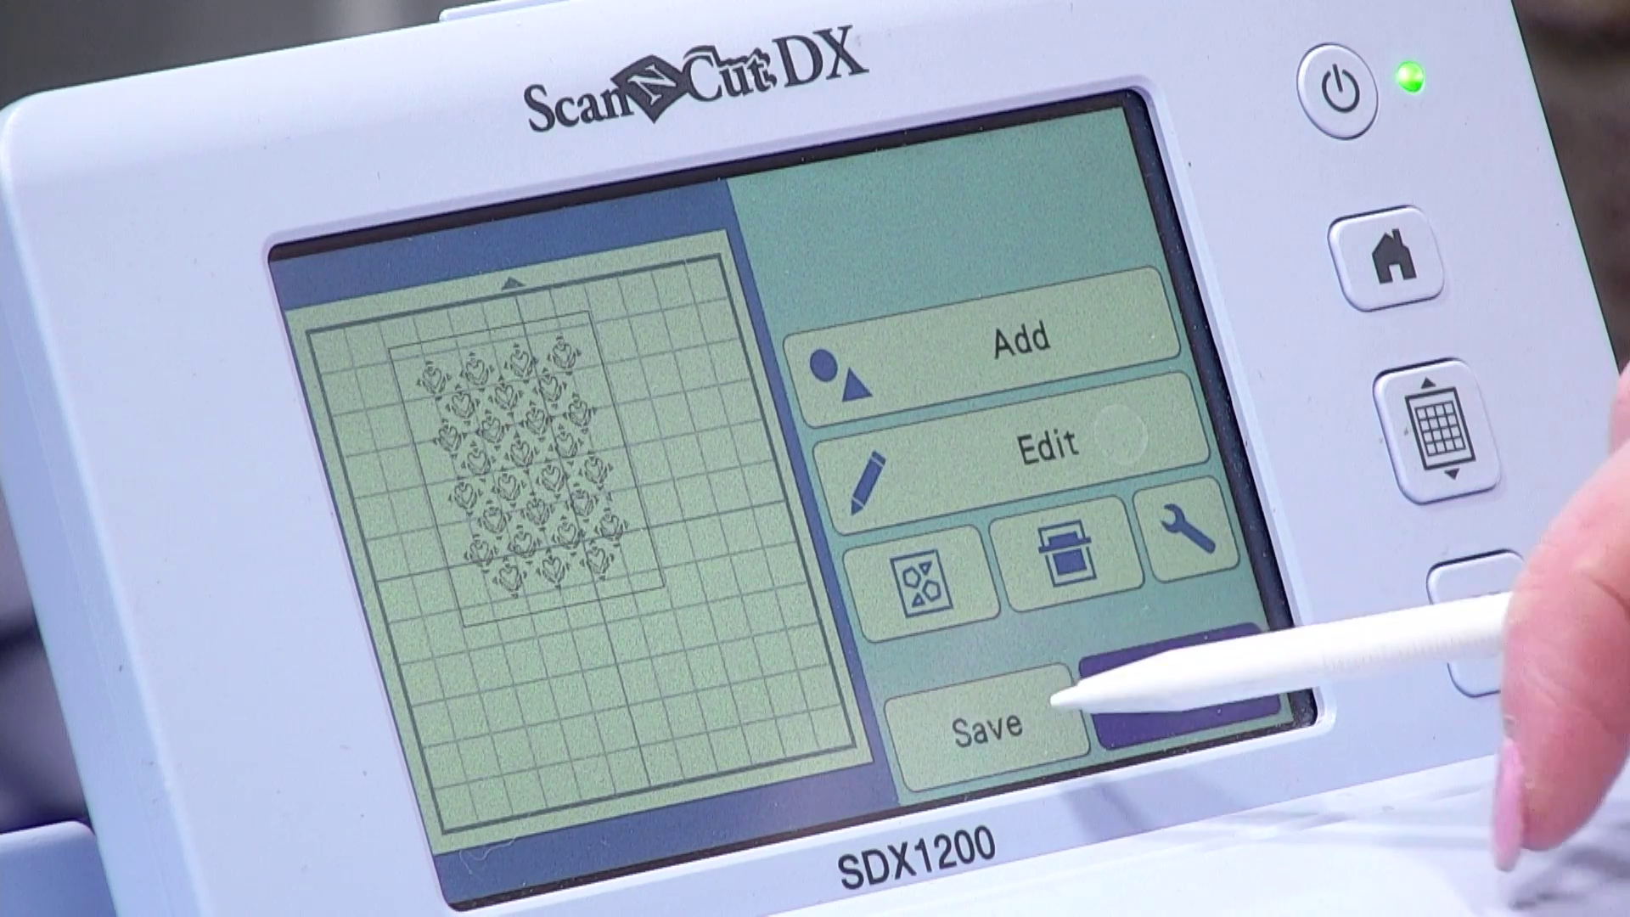
click(1030, 718)
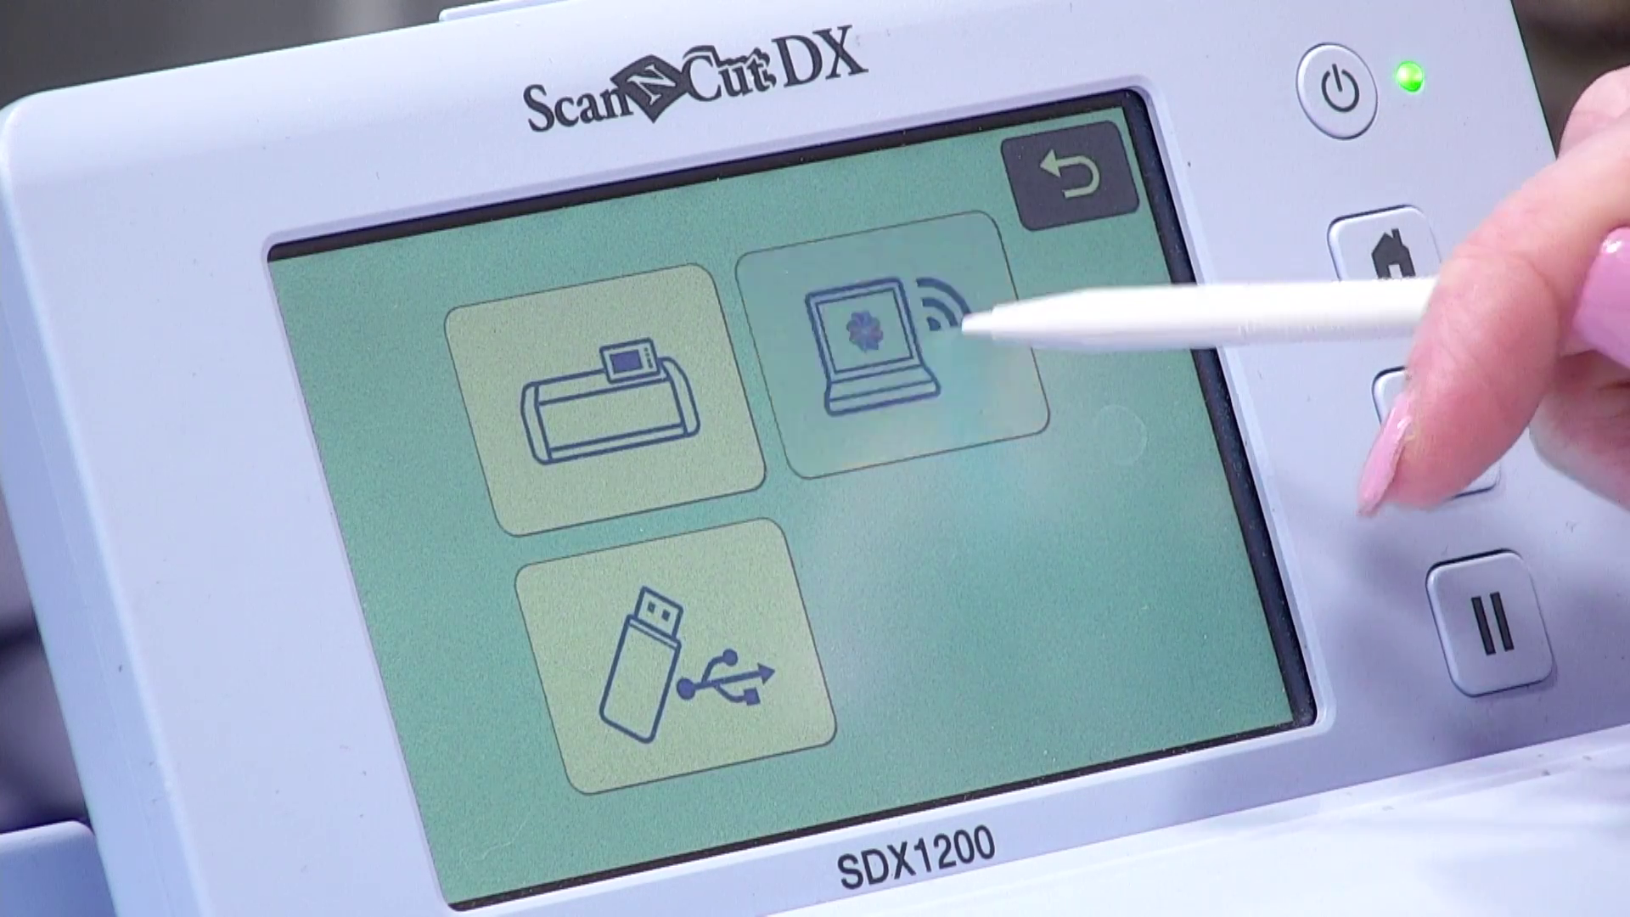
click(1002, 348)
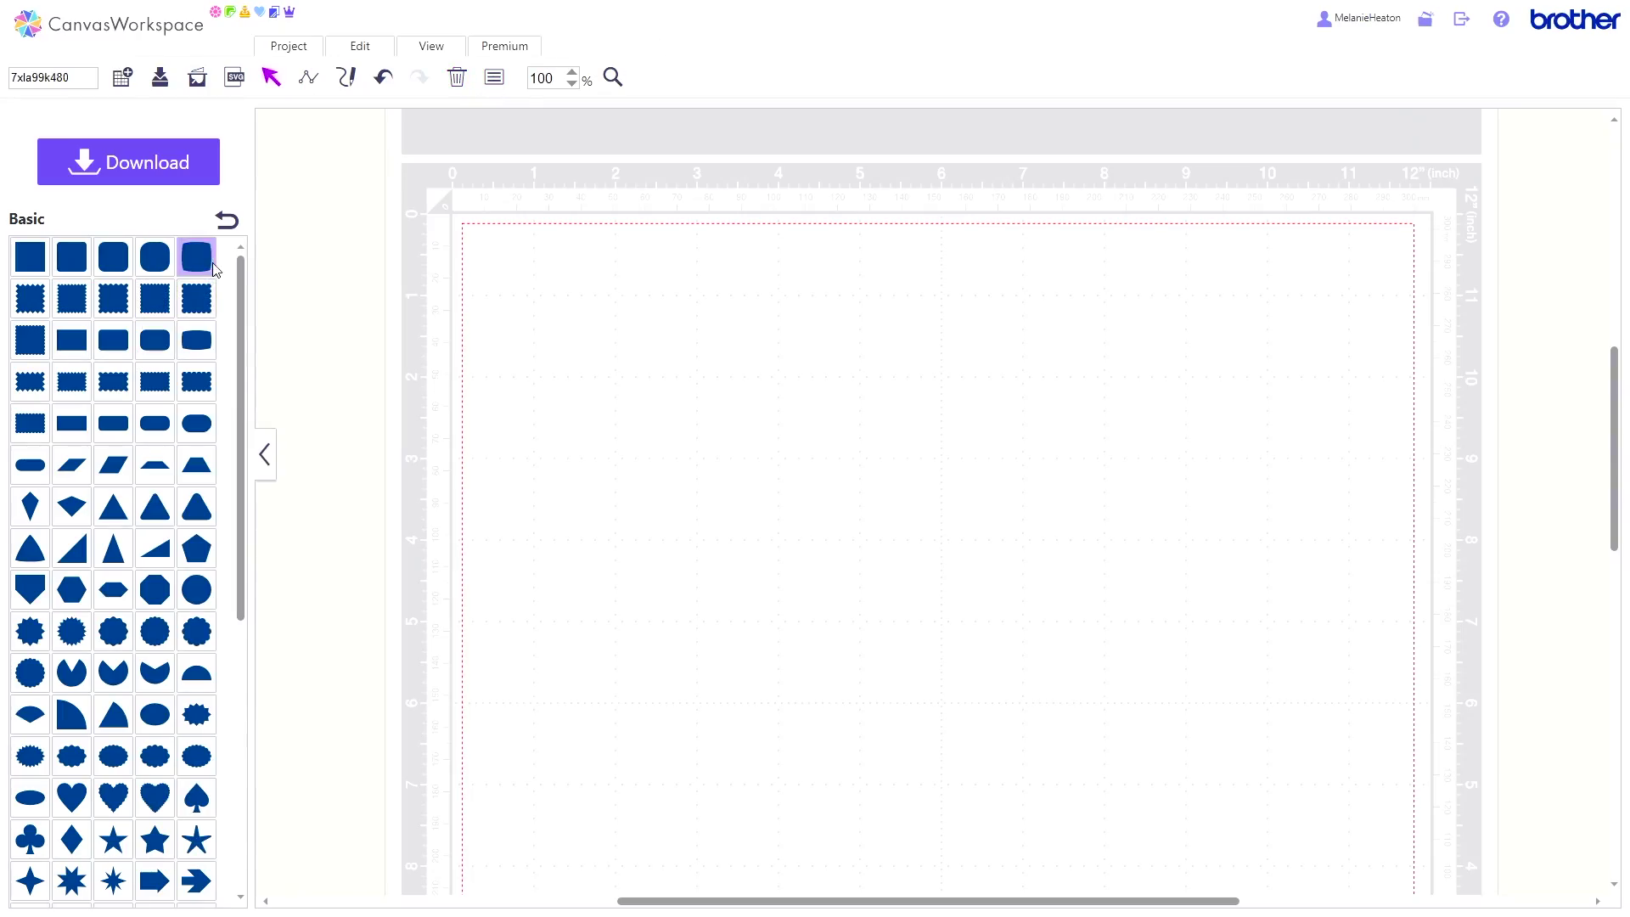
In CanvasWorkspace, refresh the My Projects list and place the newest heart panel on the mat.
click(231, 221)
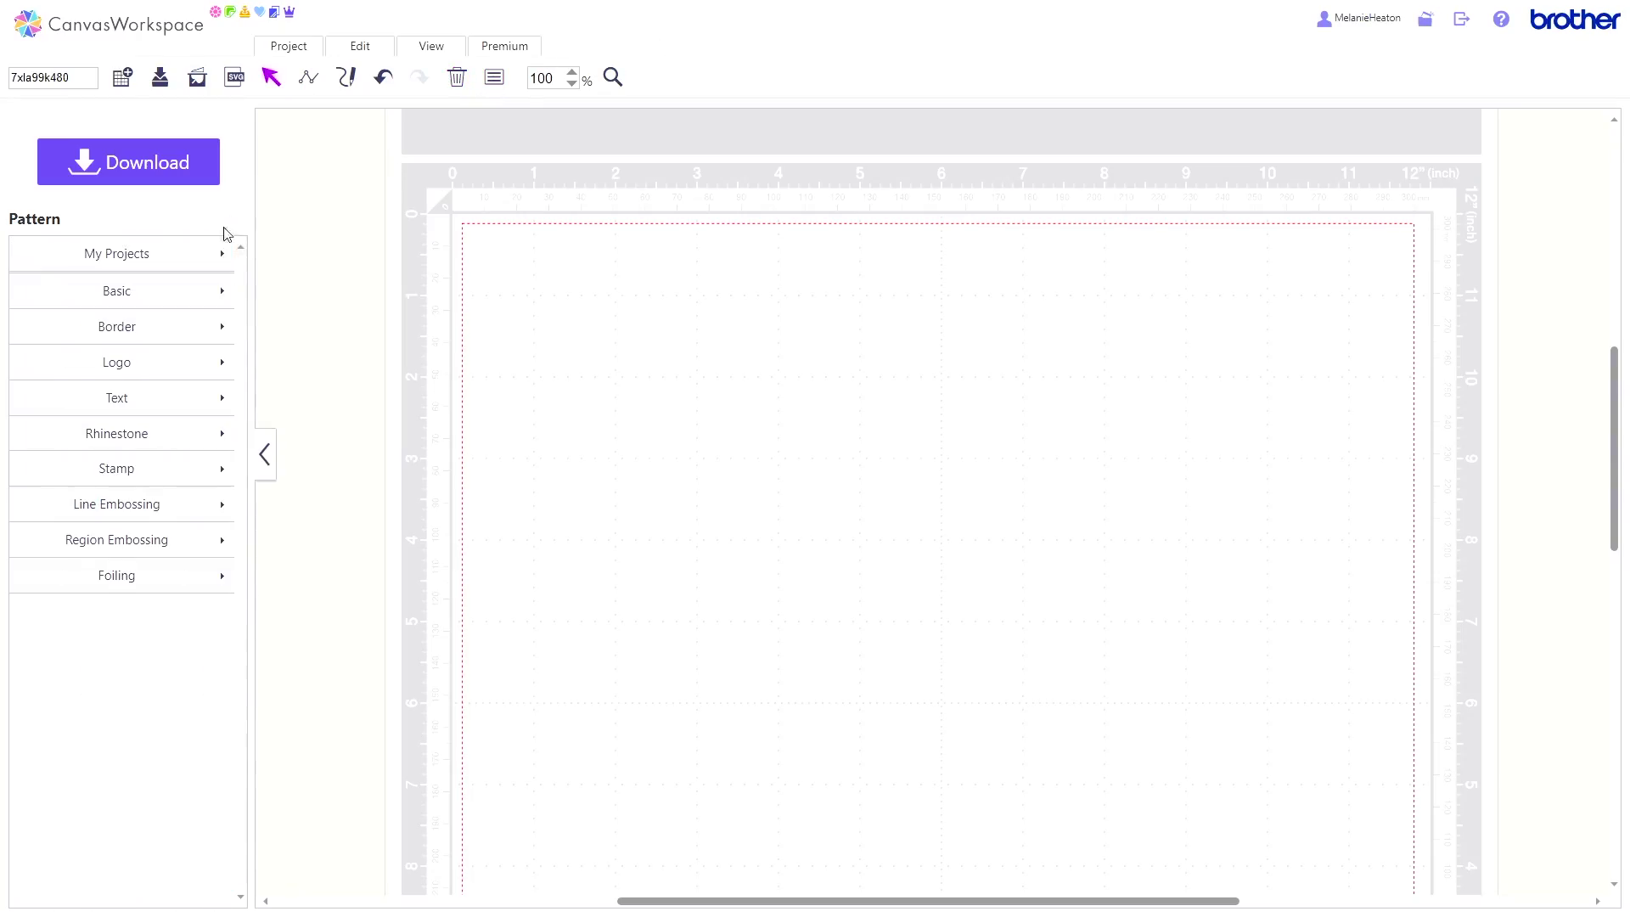
click(175, 255)
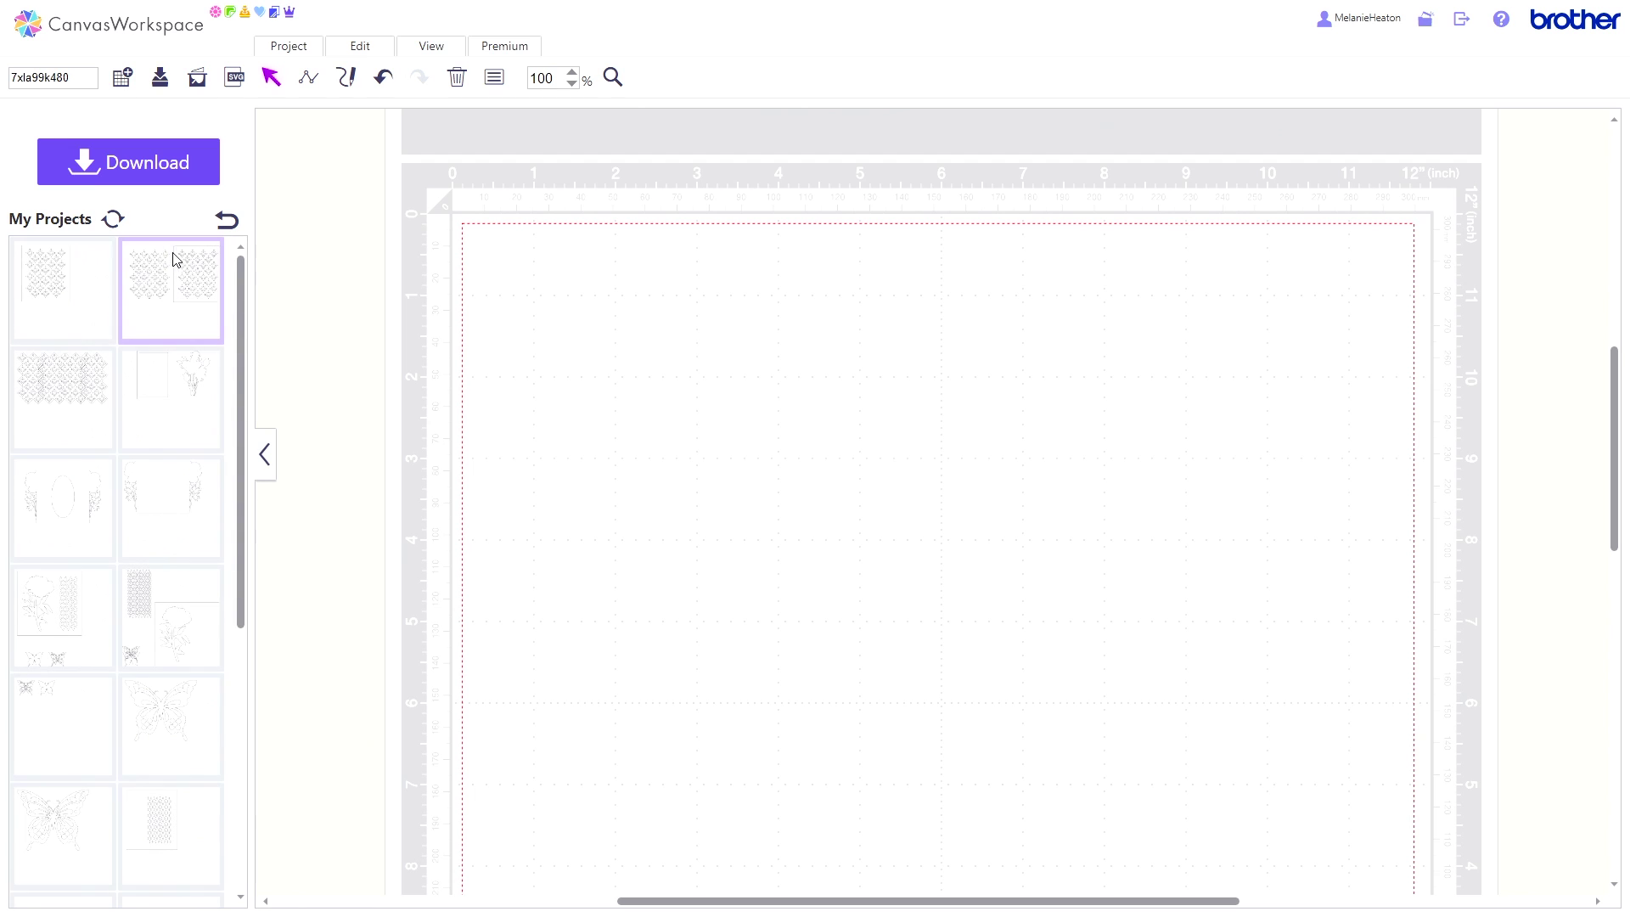
click(112, 219)
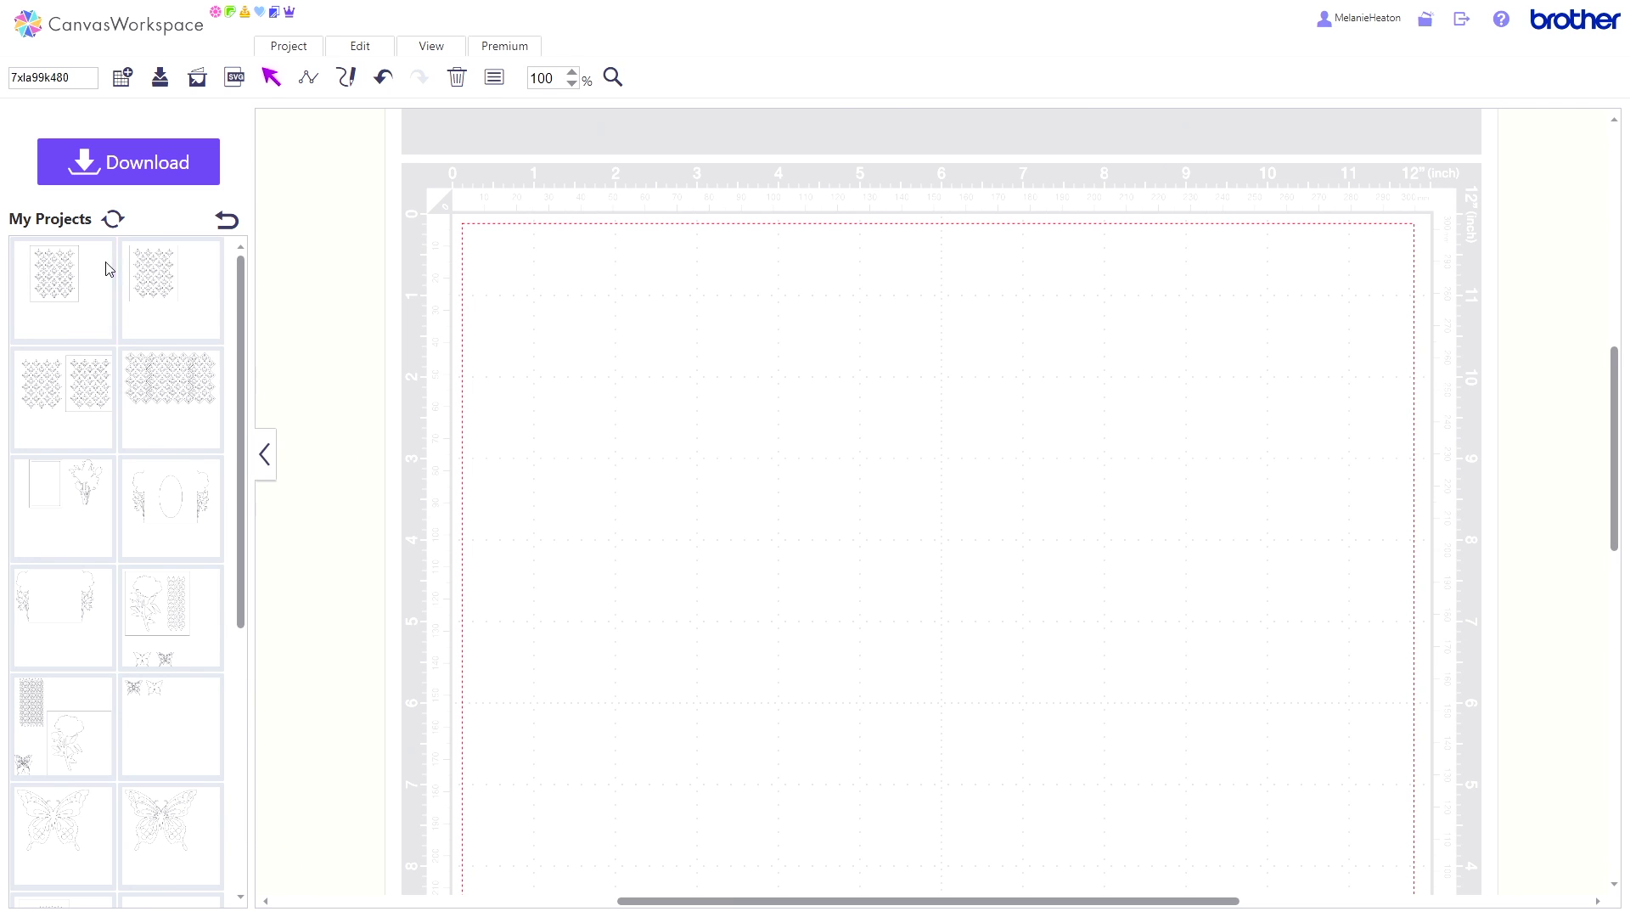
click(86, 268)
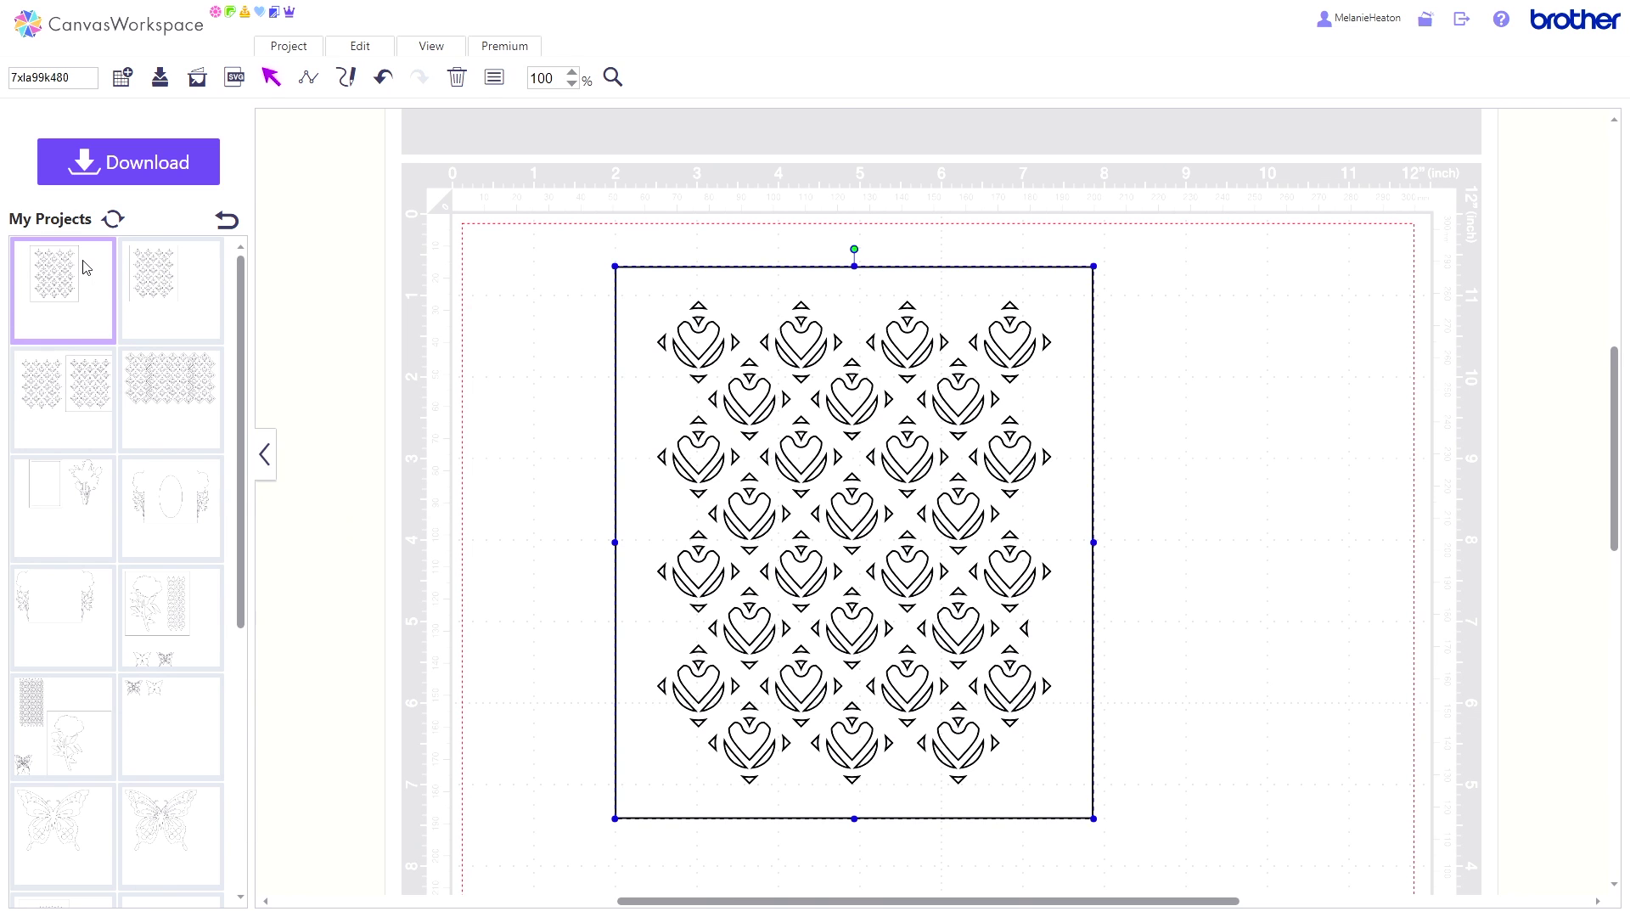
Select the whole panel with its hearts and apply Process Overlap to separate the cut-out panel from the heart pieces.
click(366, 50)
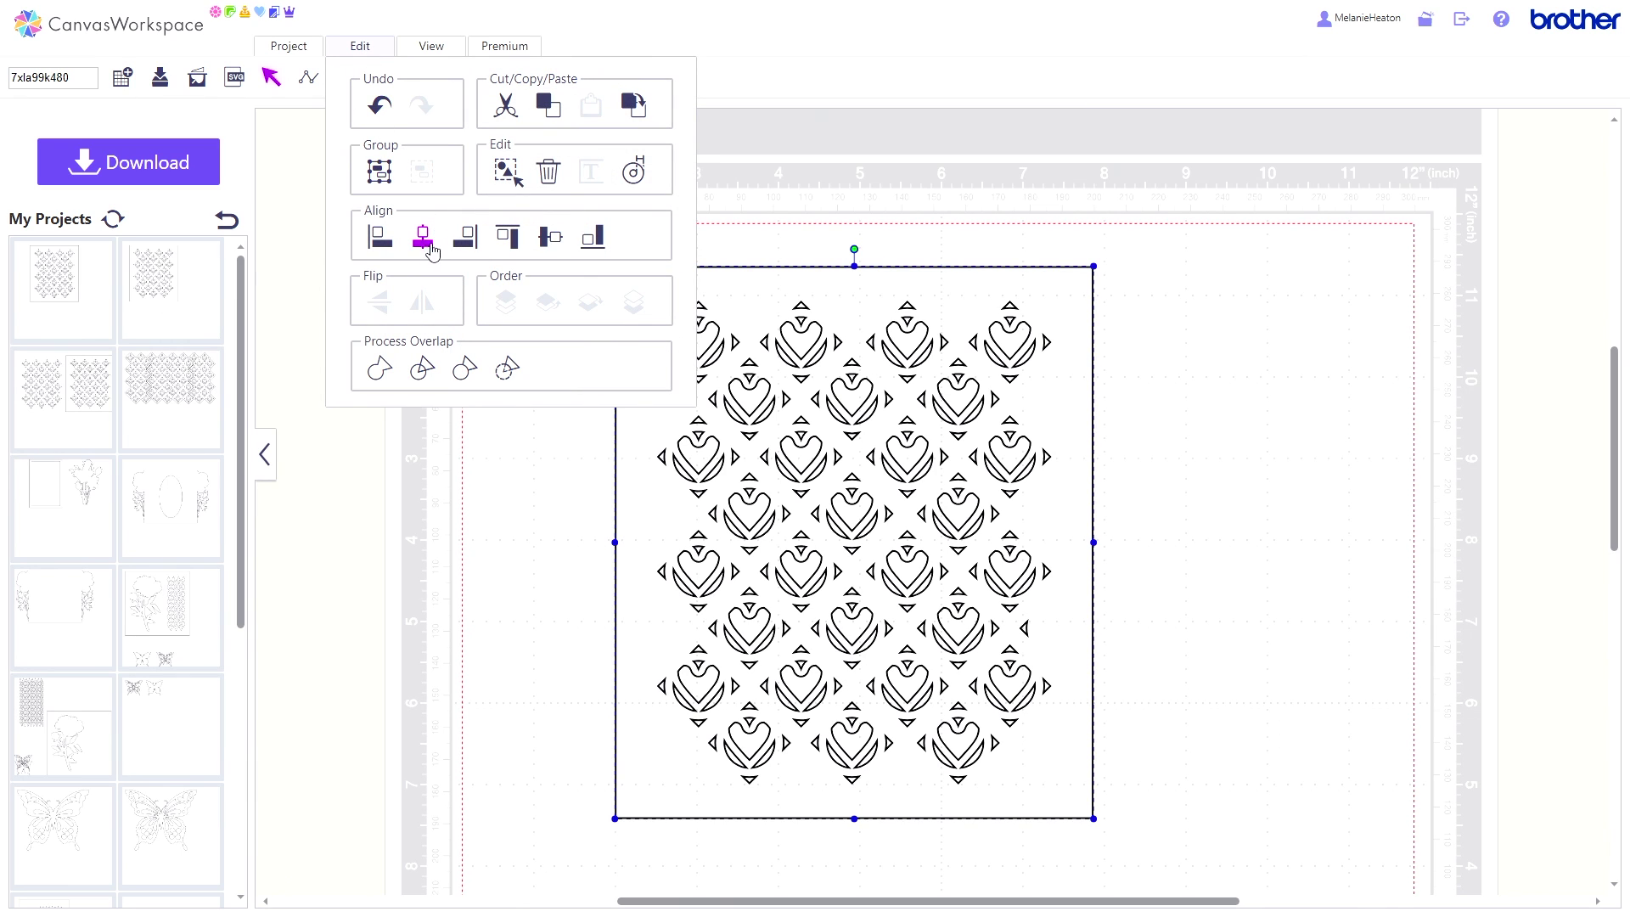
click(498, 507)
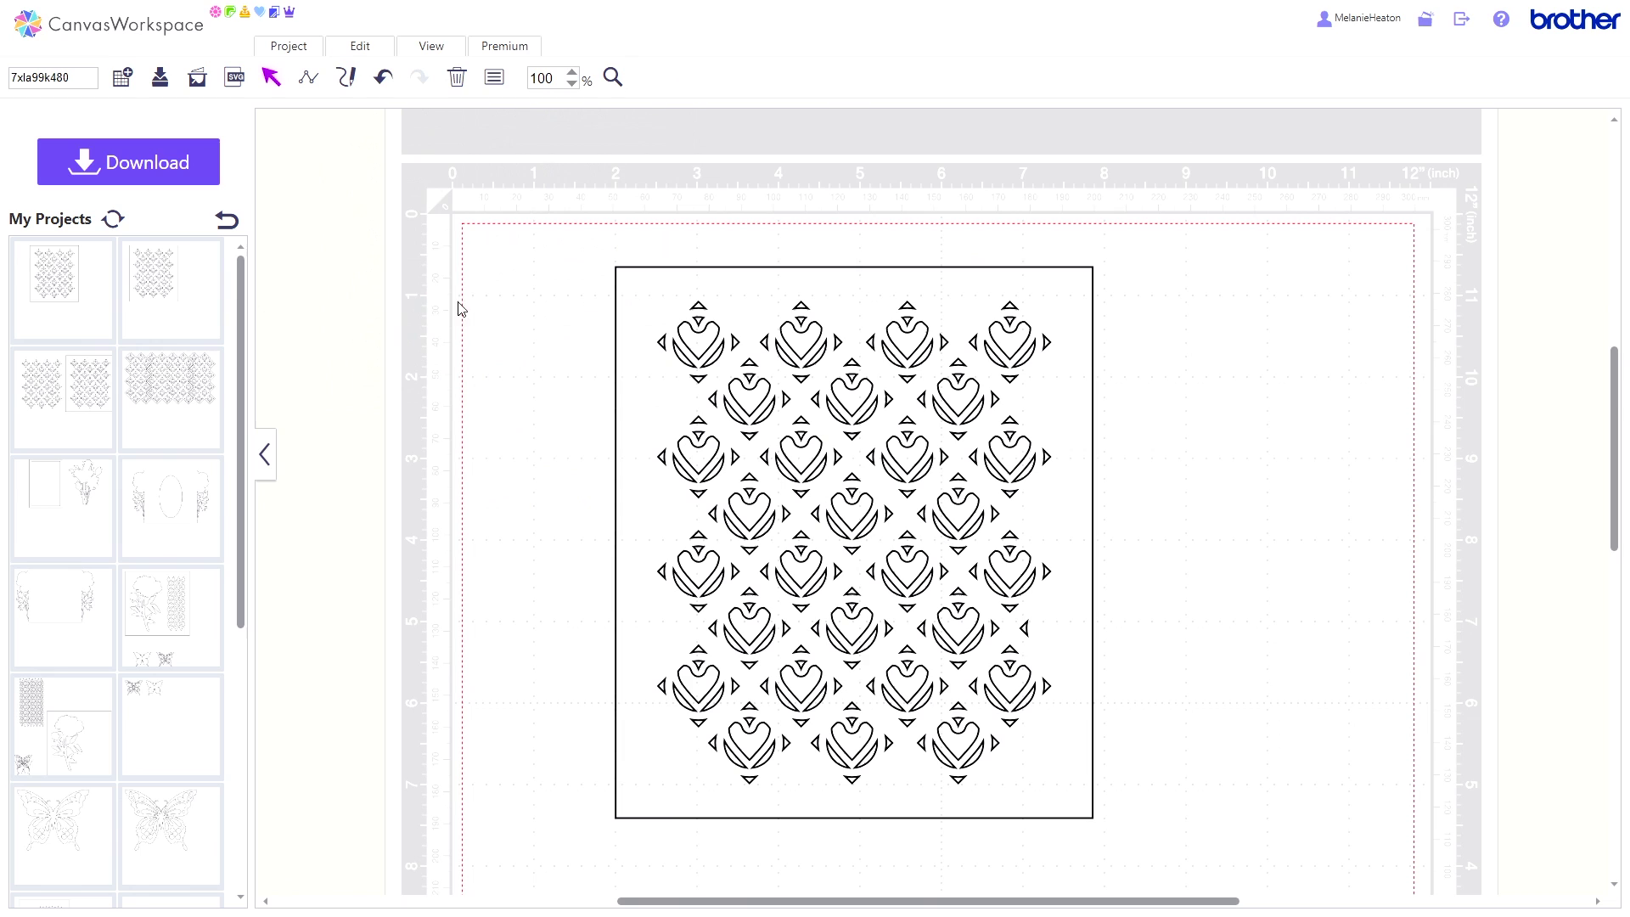
click(364, 51)
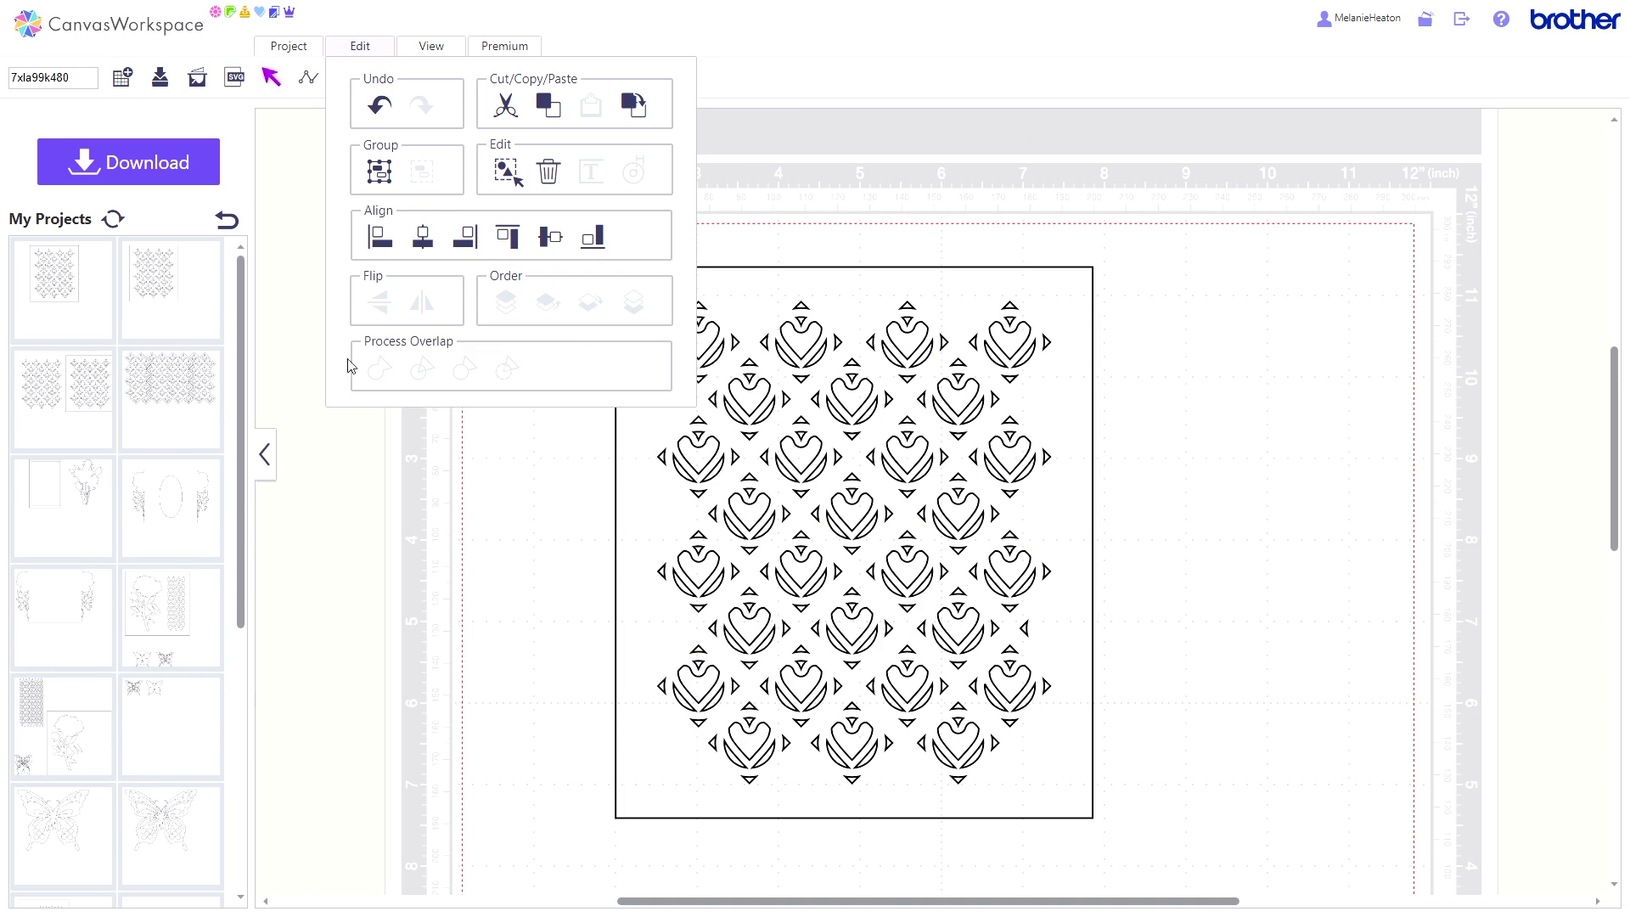
click(721, 360)
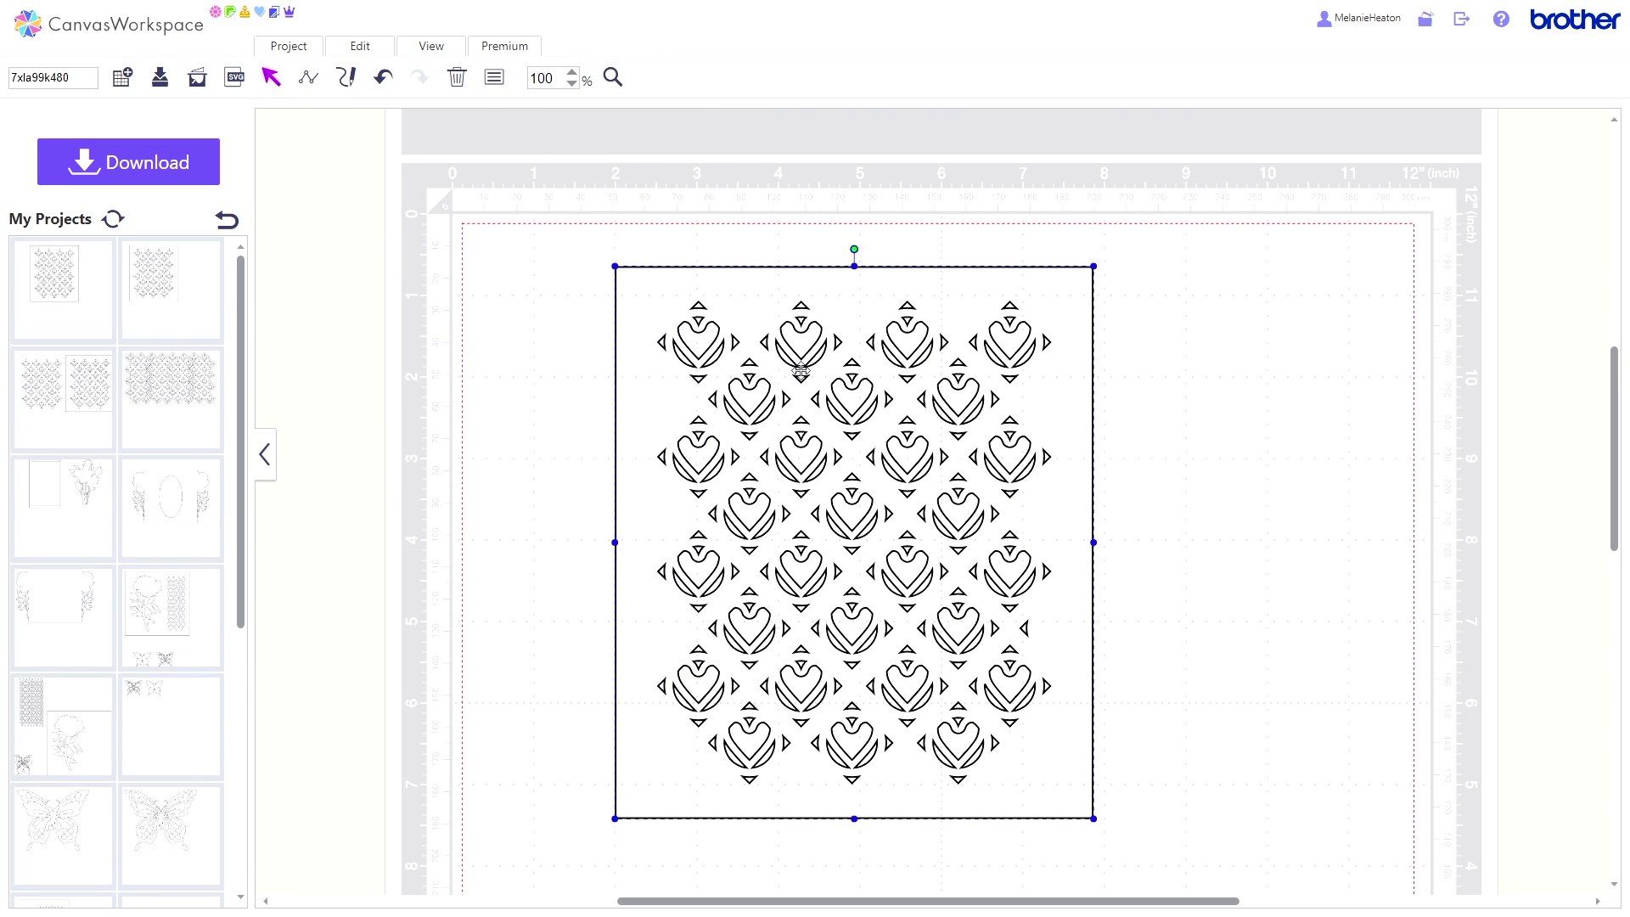
drag(647, 214, 823, 496)
click(364, 51)
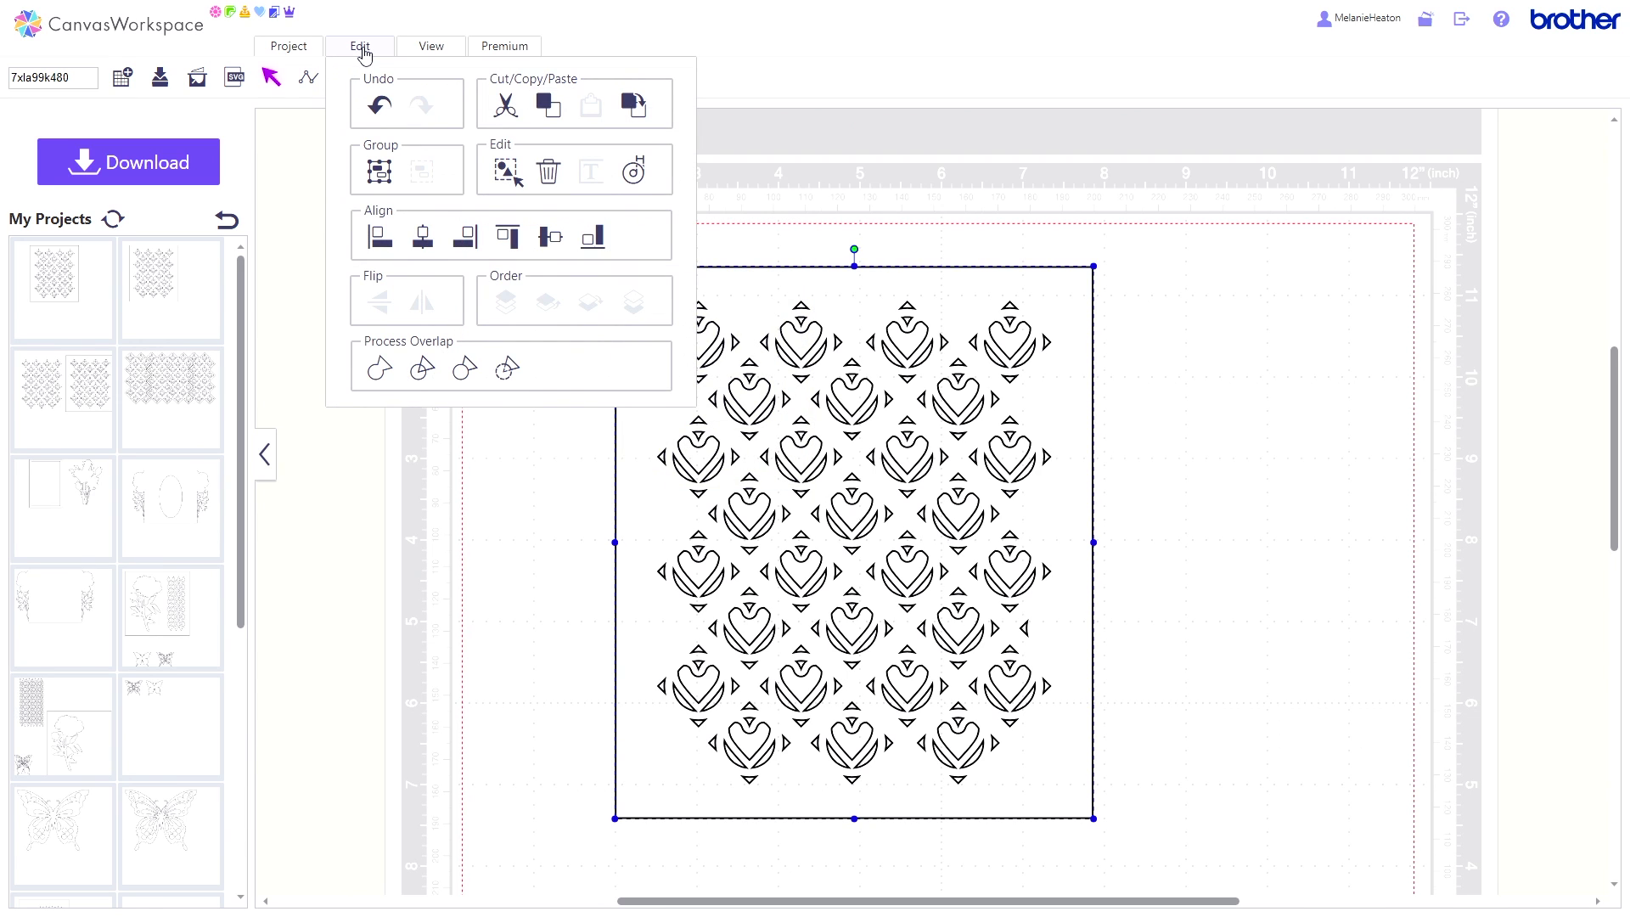
click(504, 176)
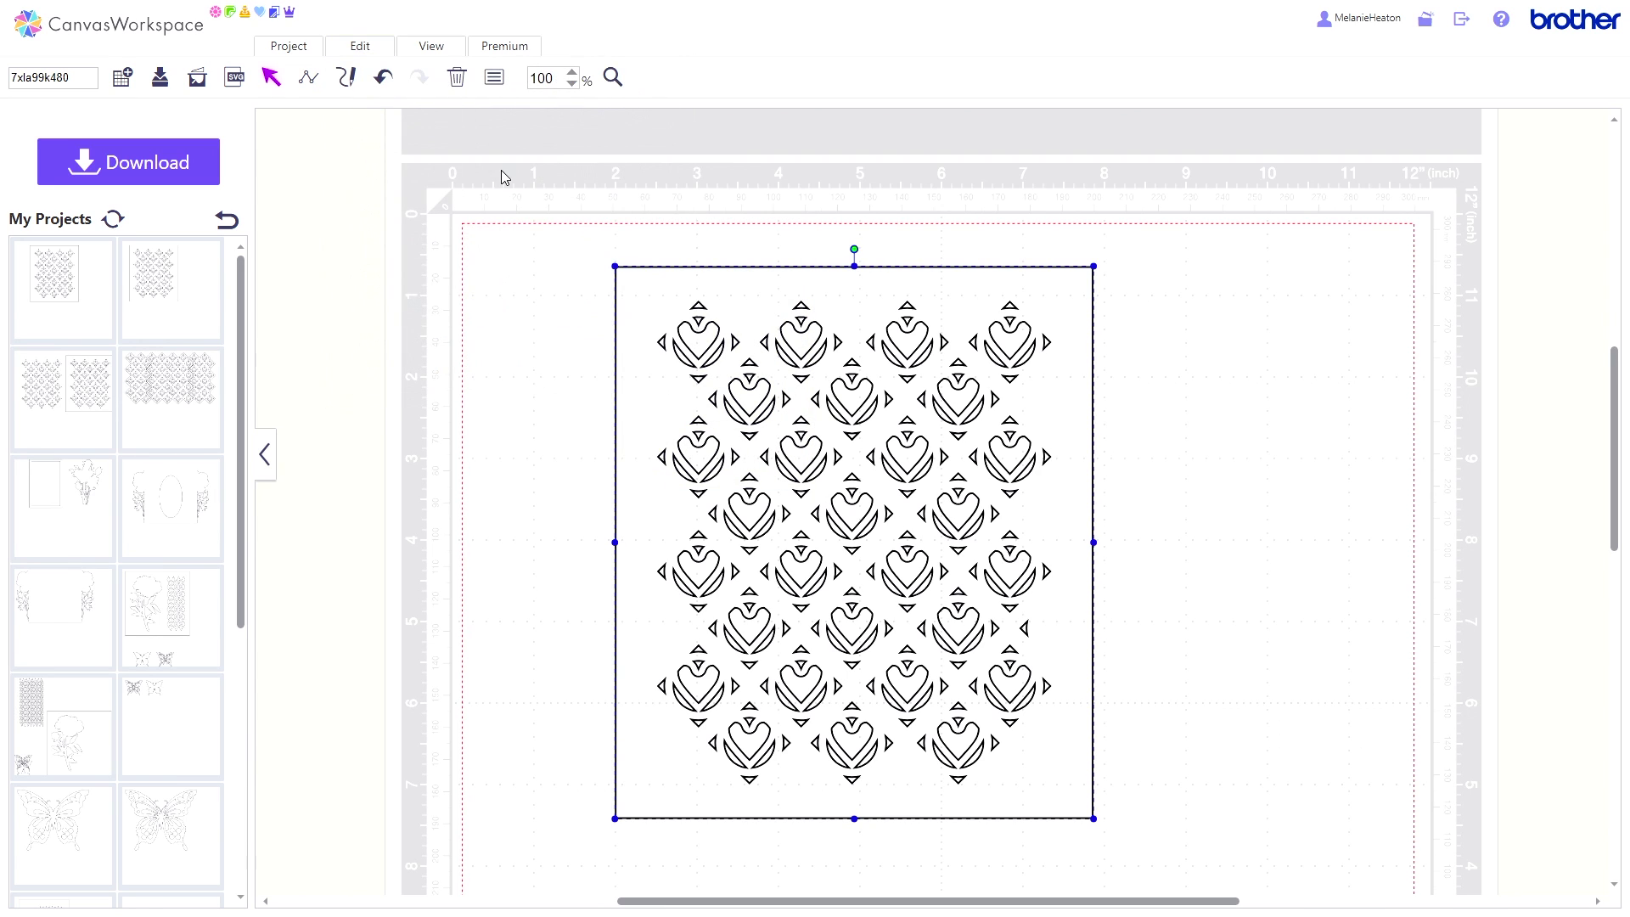
click(358, 54)
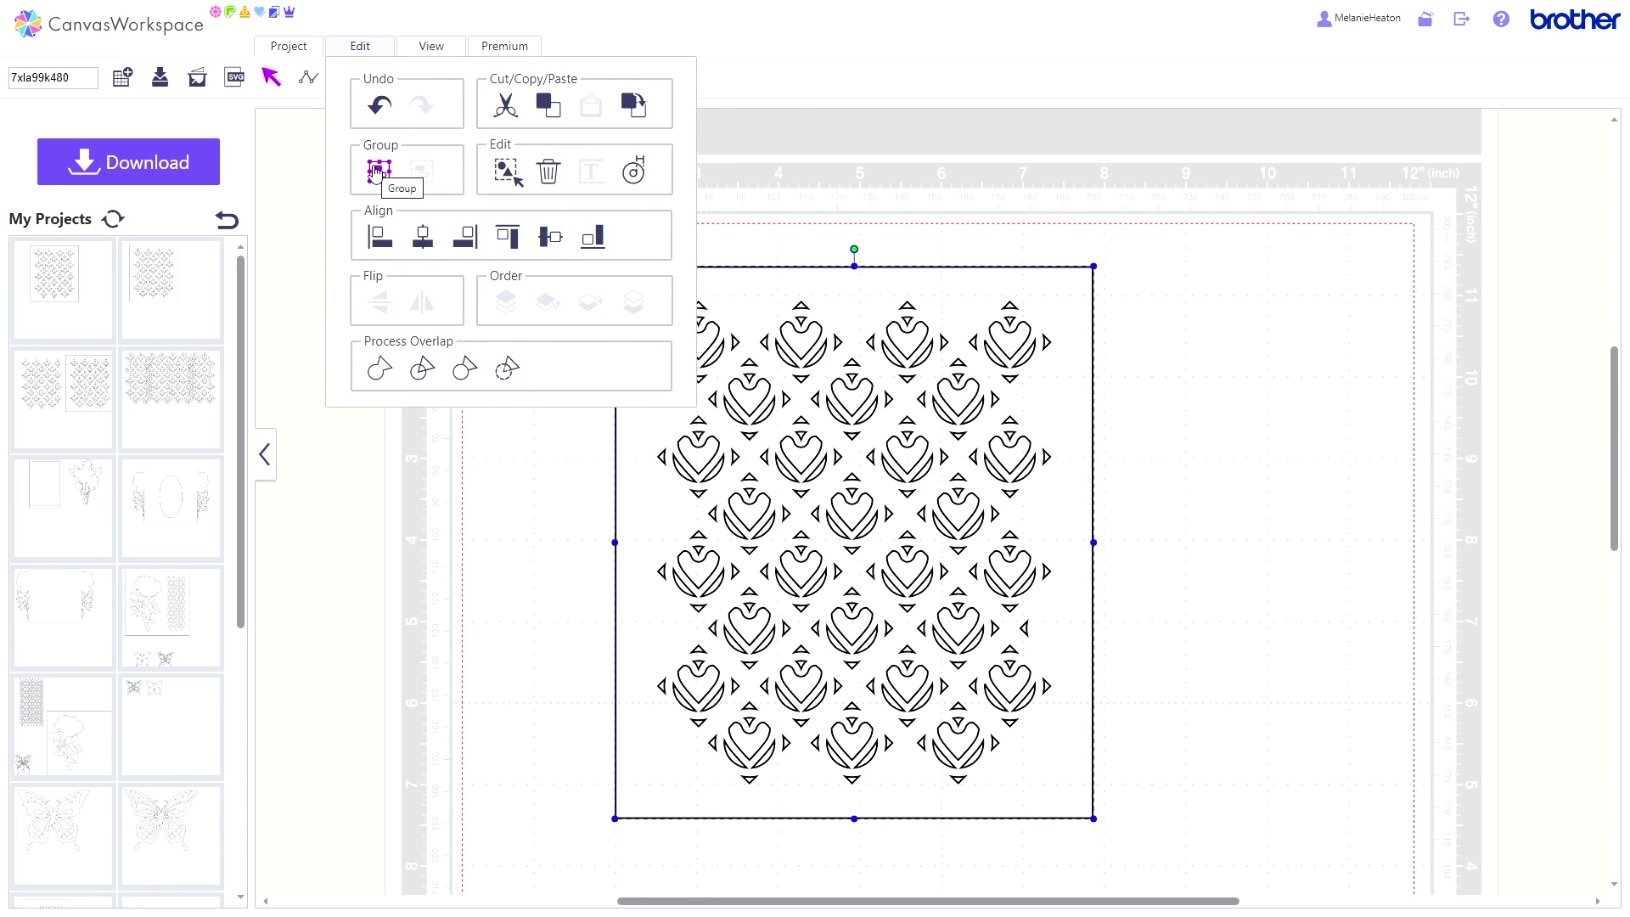
click(420, 380)
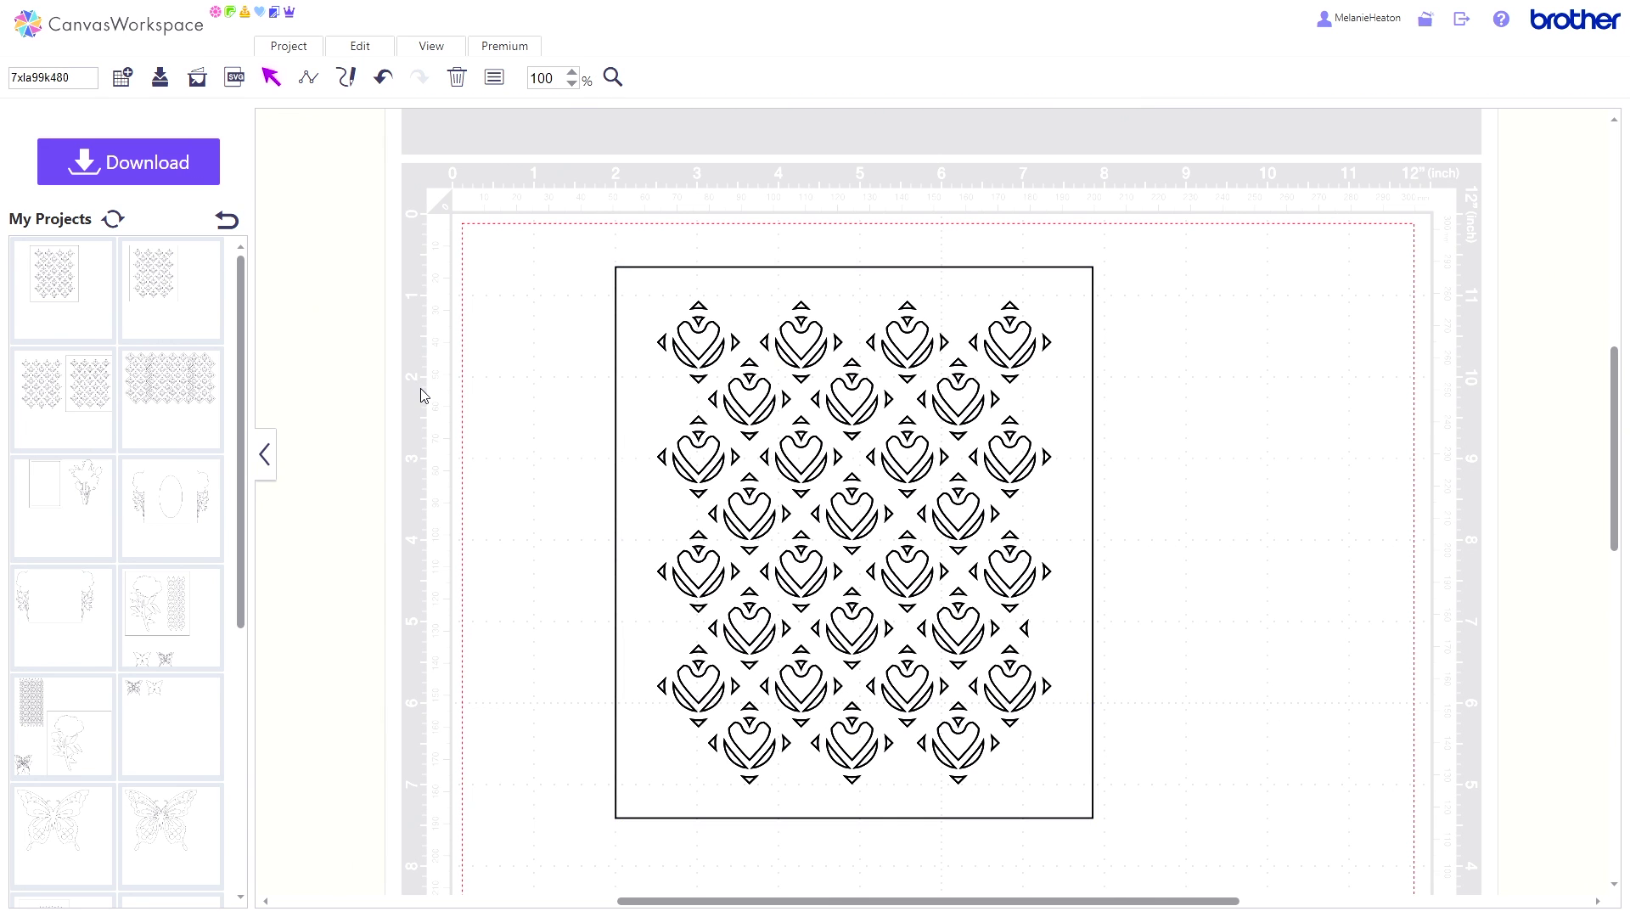
Move the framed cut-out panel to the right, clear of the loose heart pieces.
drag(672, 424, 1098, 402)
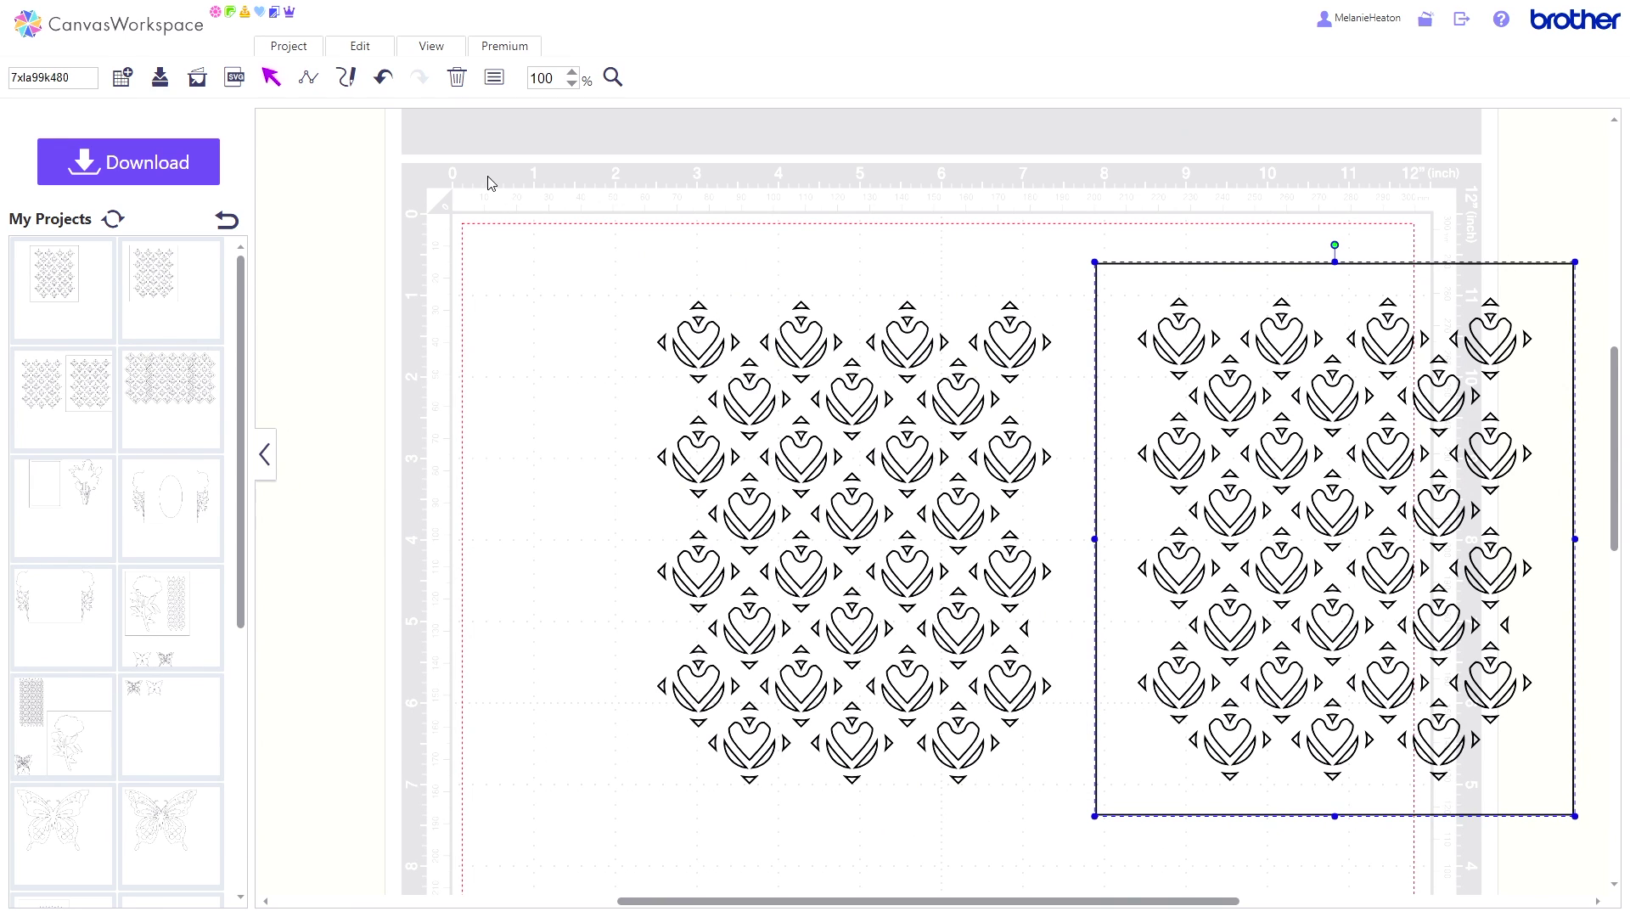
click(374, 52)
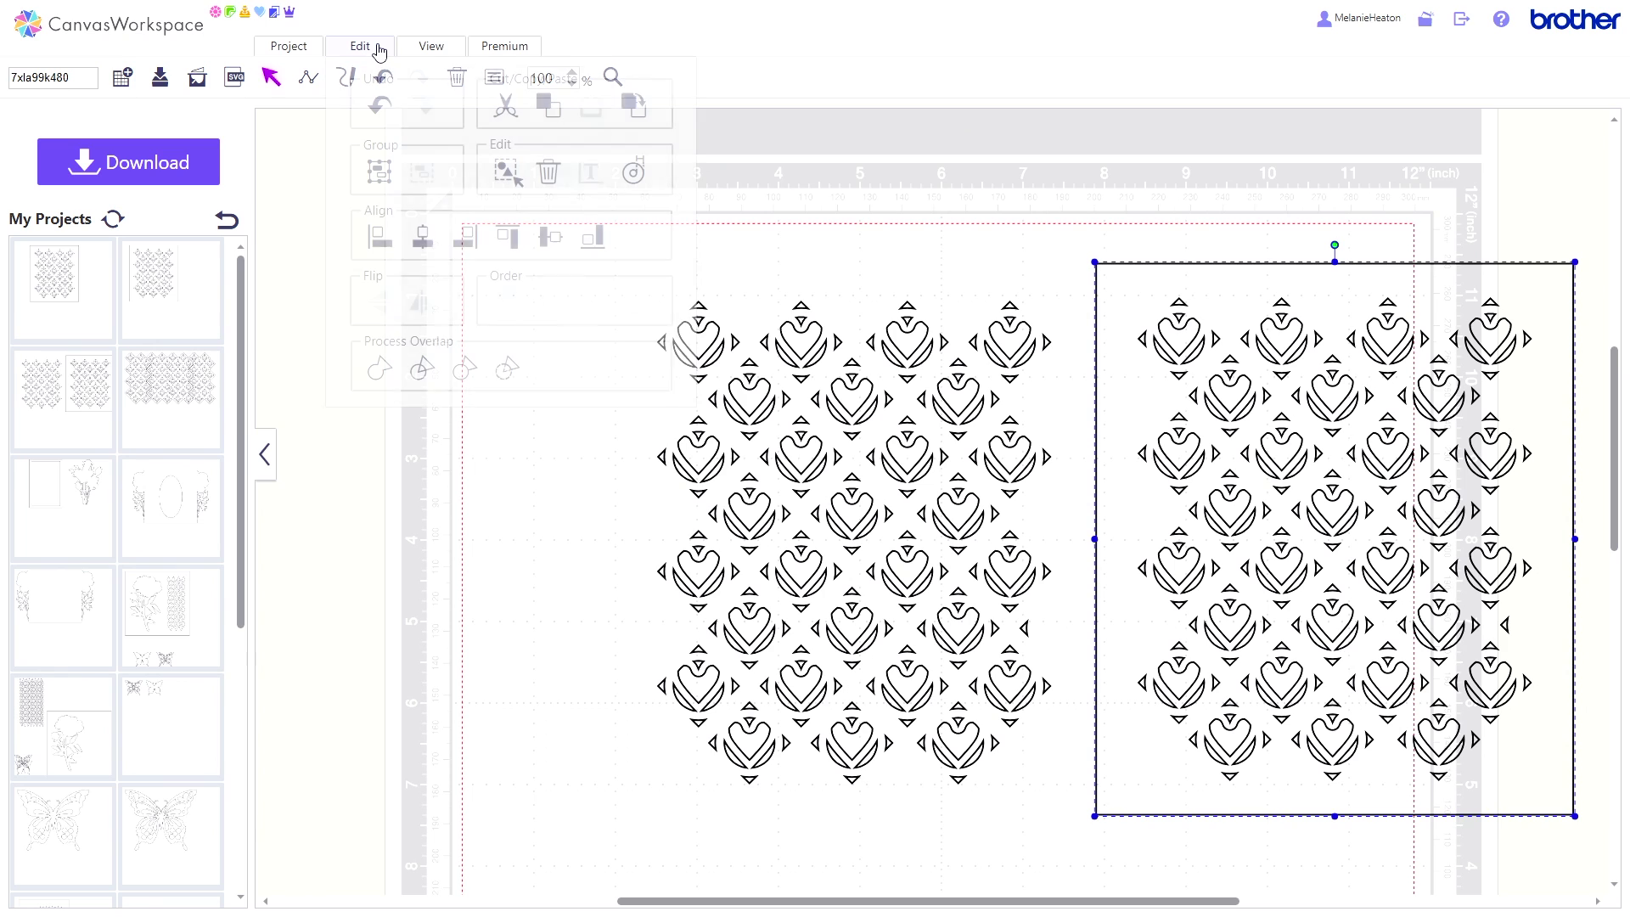
click(507, 641)
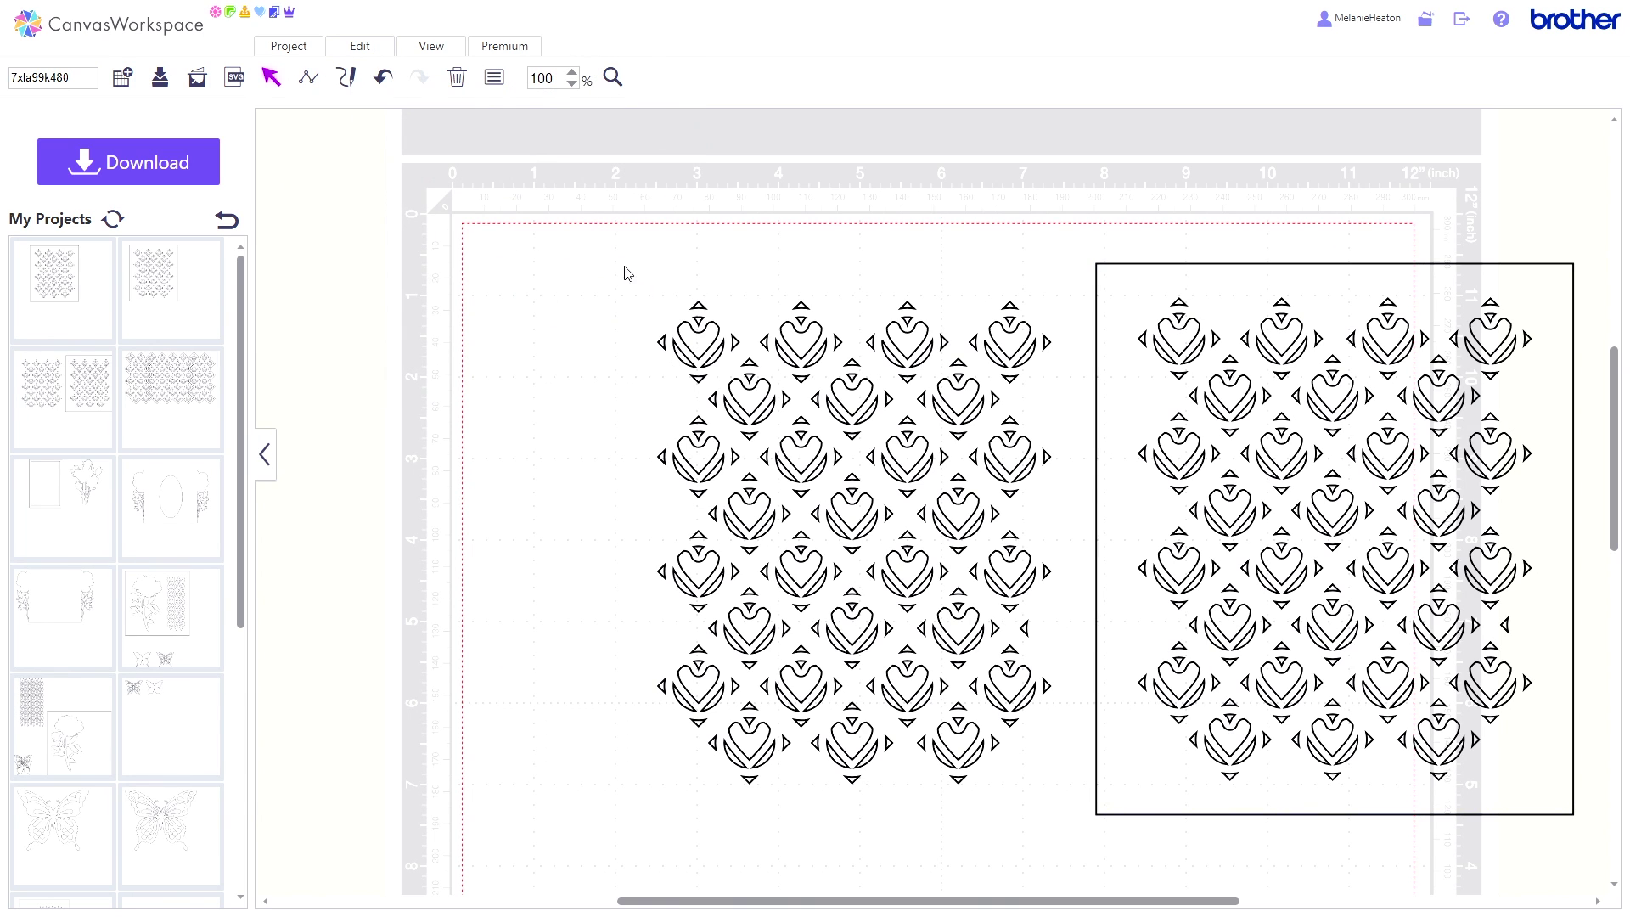
Select all the loose heart and triangle pieces left on the mat and group them.
drag(625, 266, 1083, 873)
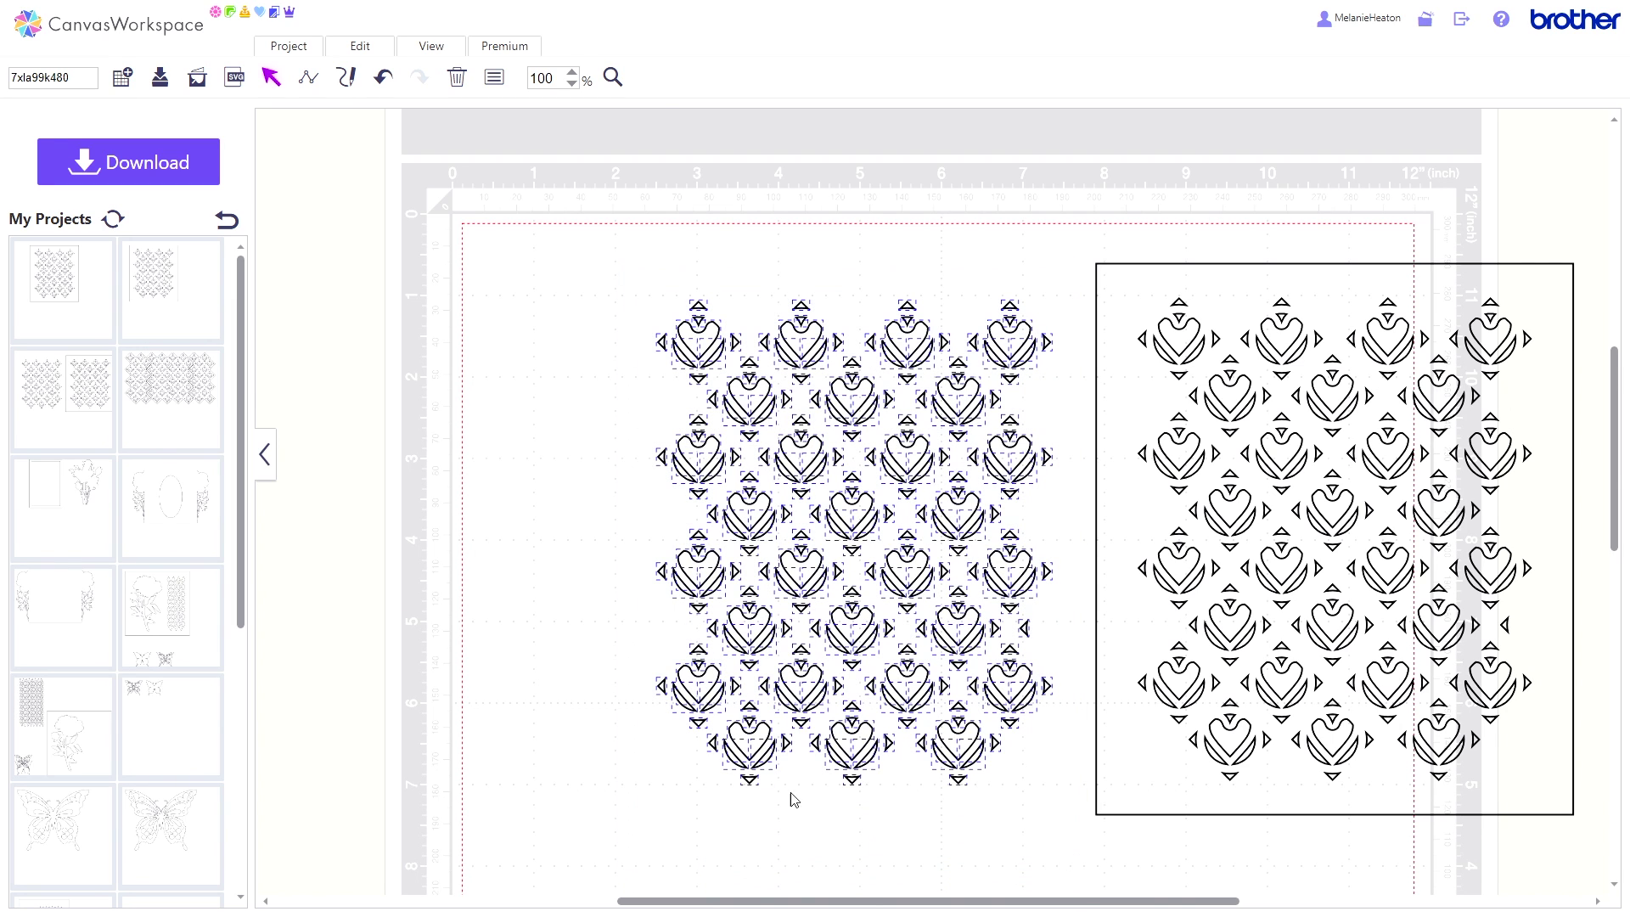
click(341, 51)
click(374, 166)
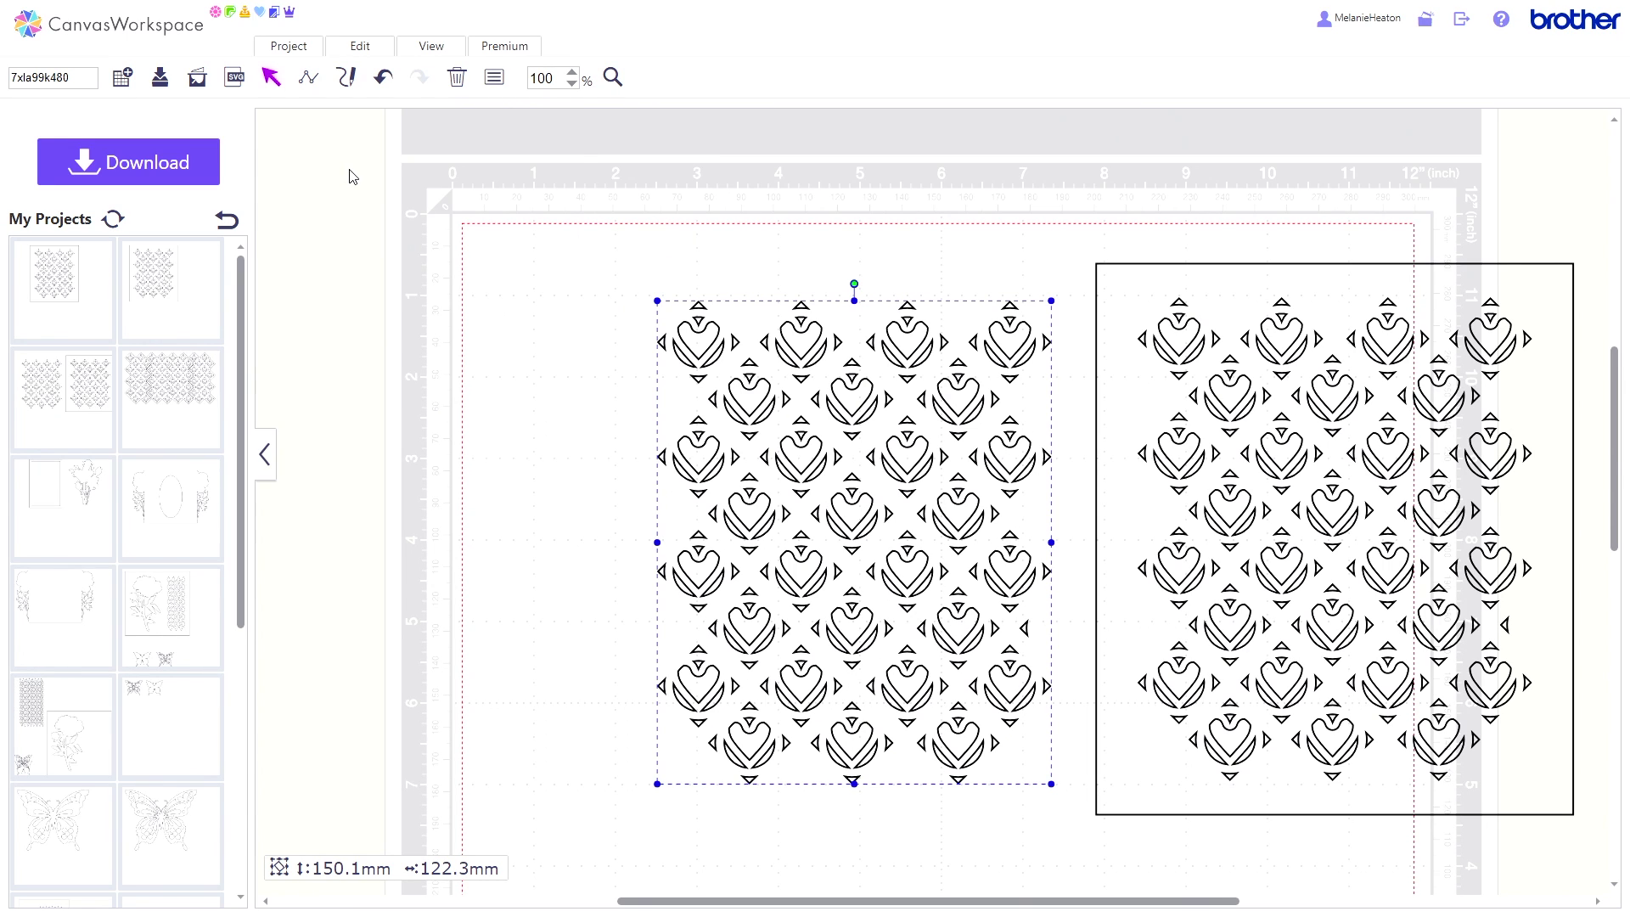
Create an outward offset line around the grouped heart pieces using the smallest spacing.
click(386, 56)
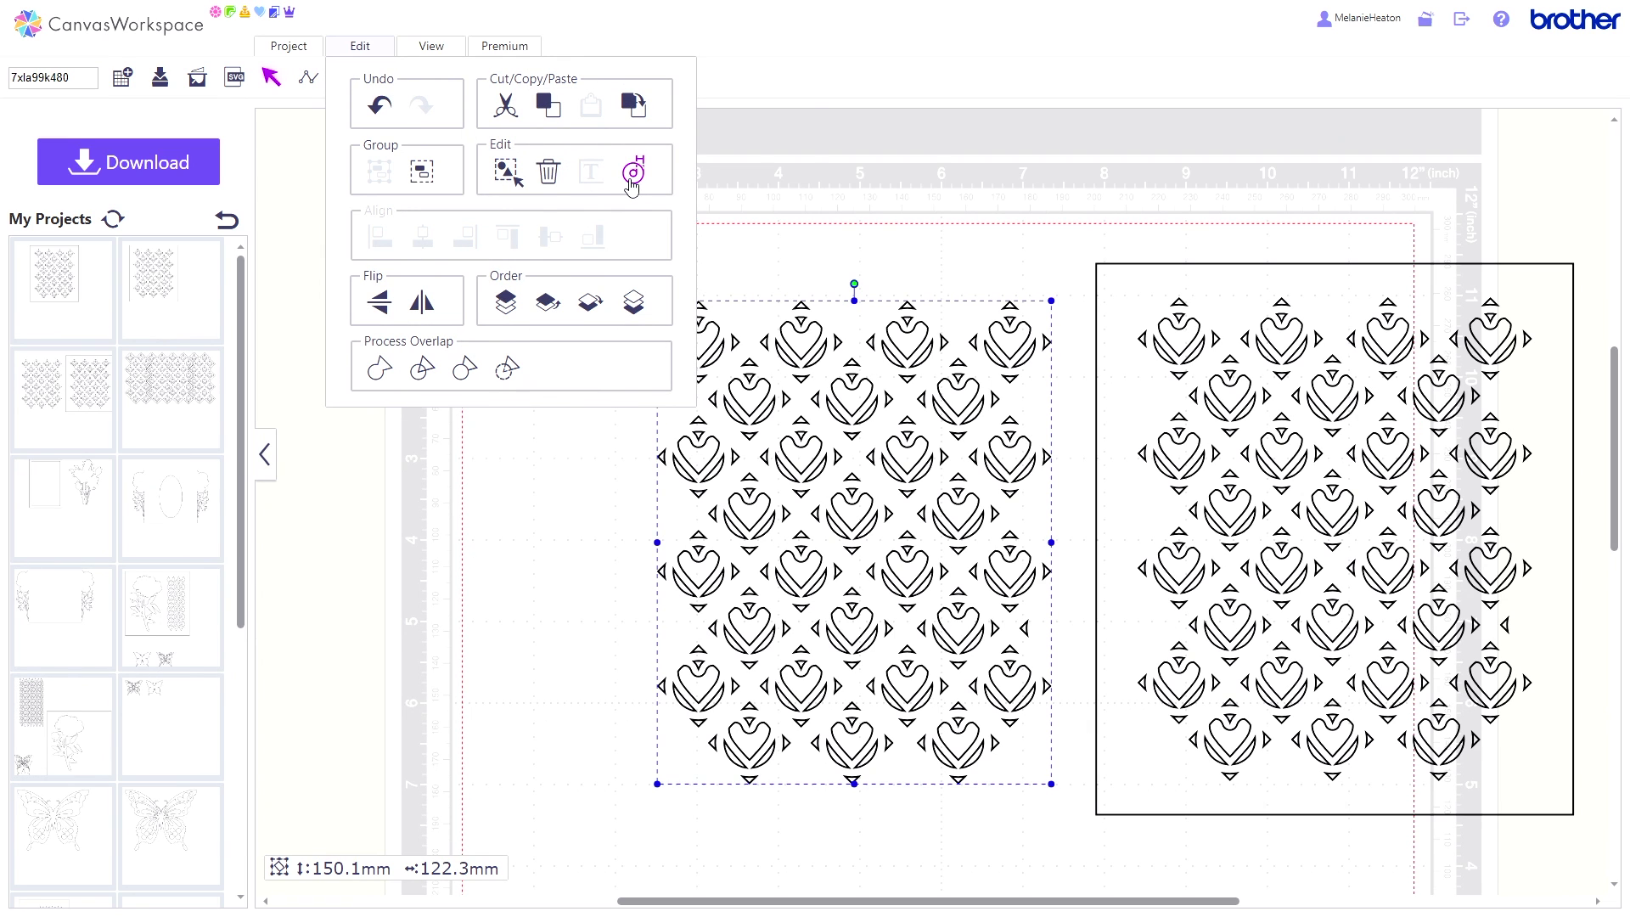
click(633, 180)
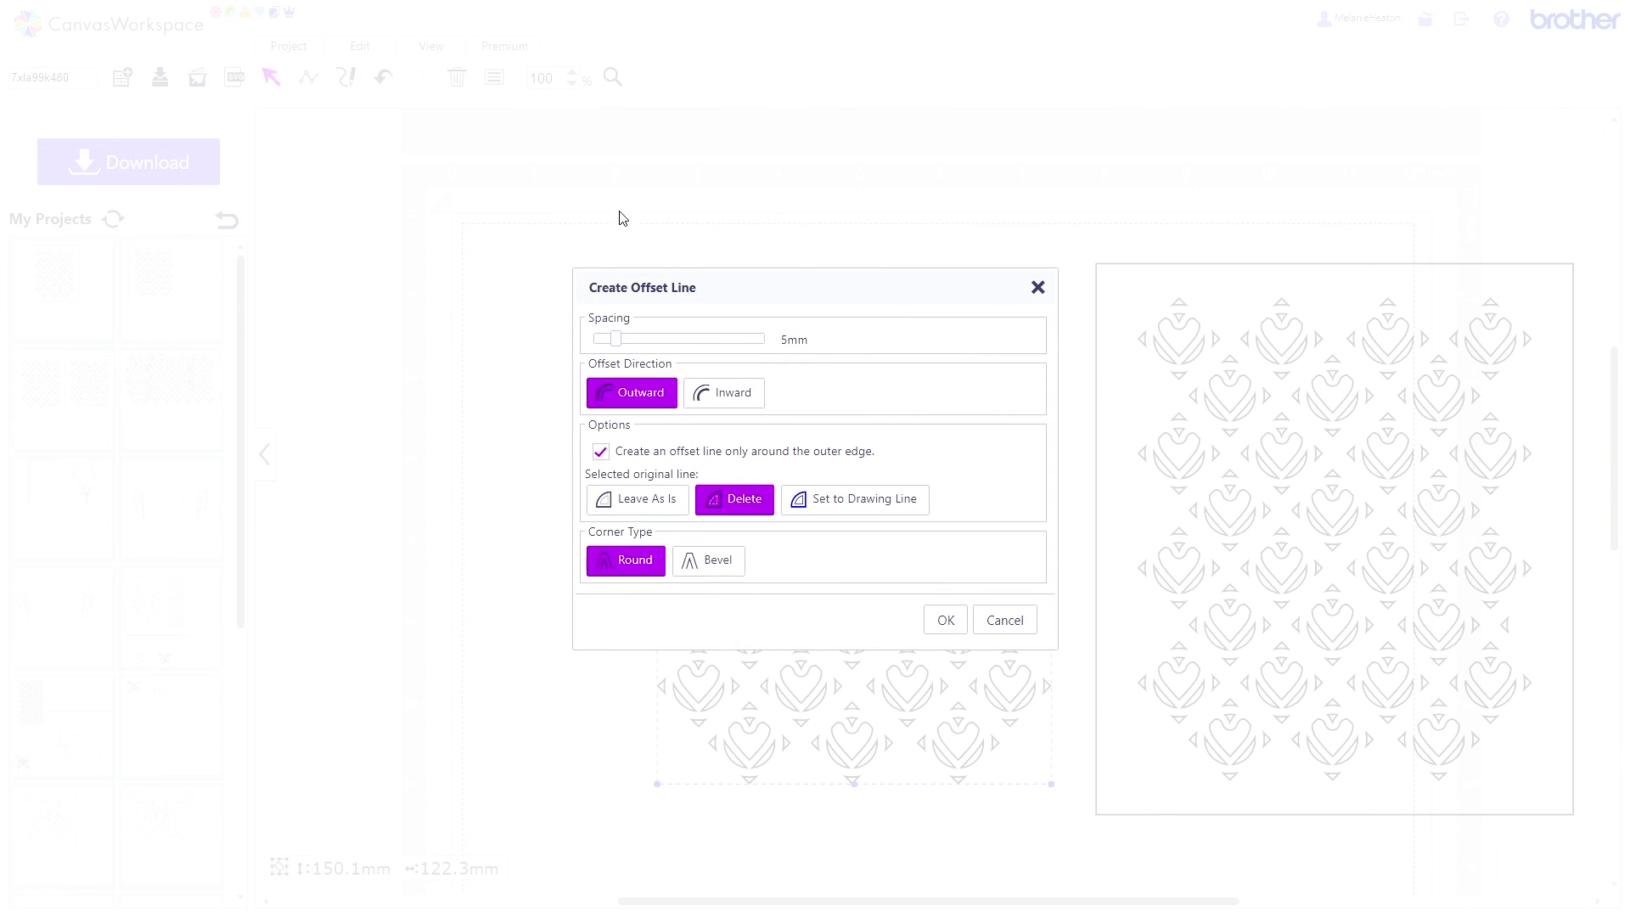
click(594, 341)
click(950, 629)
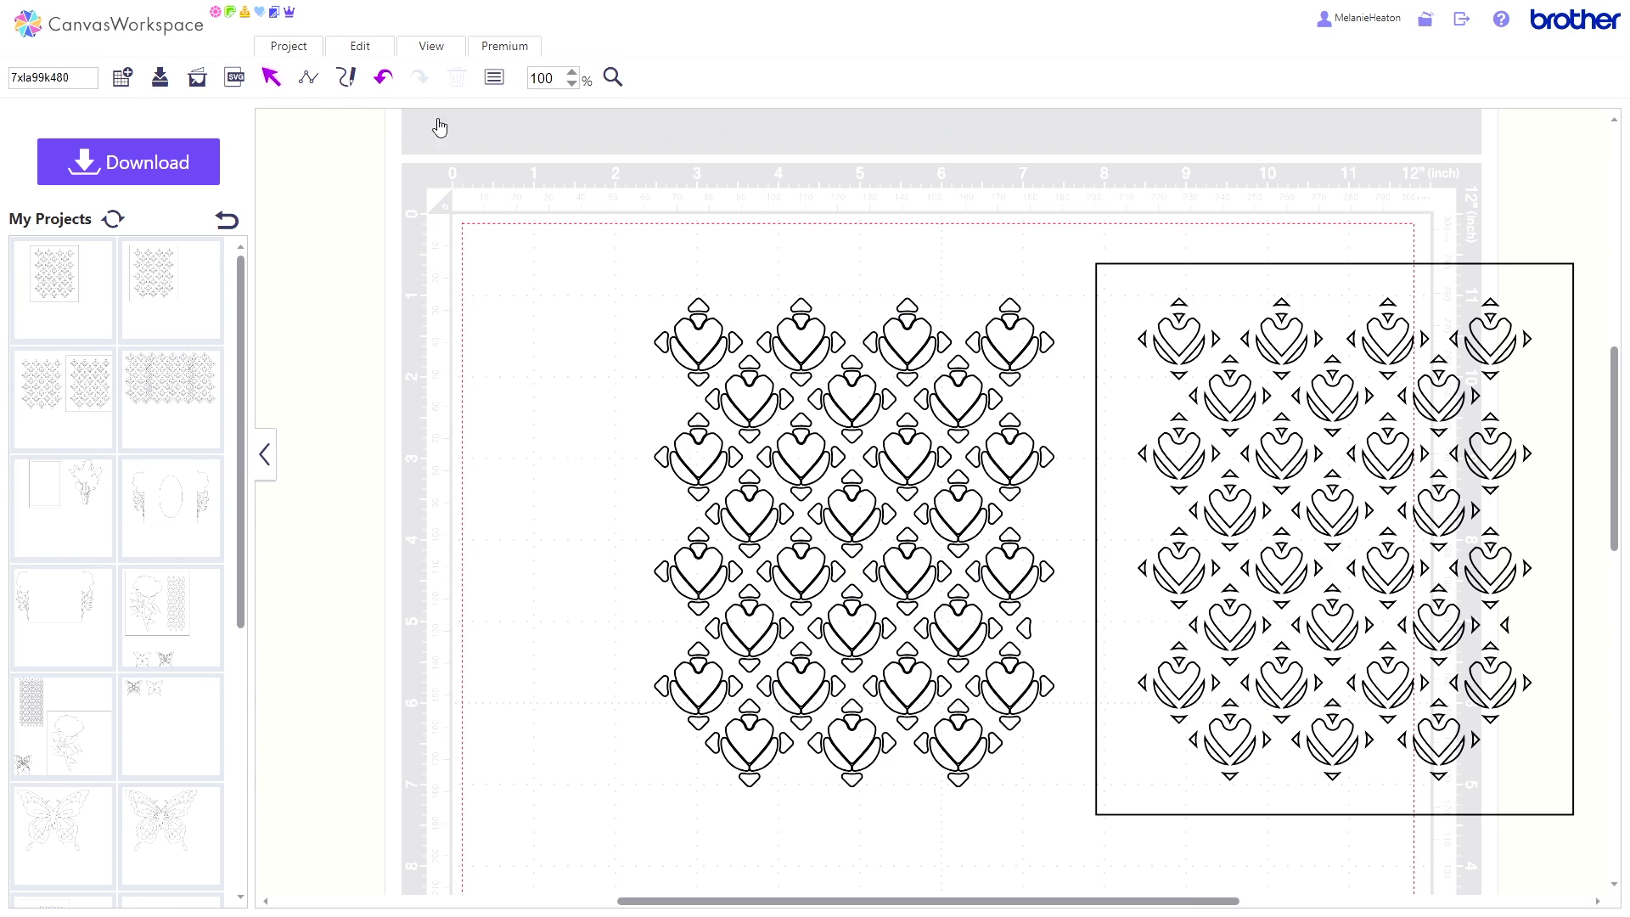
Undo the offset line, the grouping and the panel move, waiting for the page to respond again.
click(382, 79)
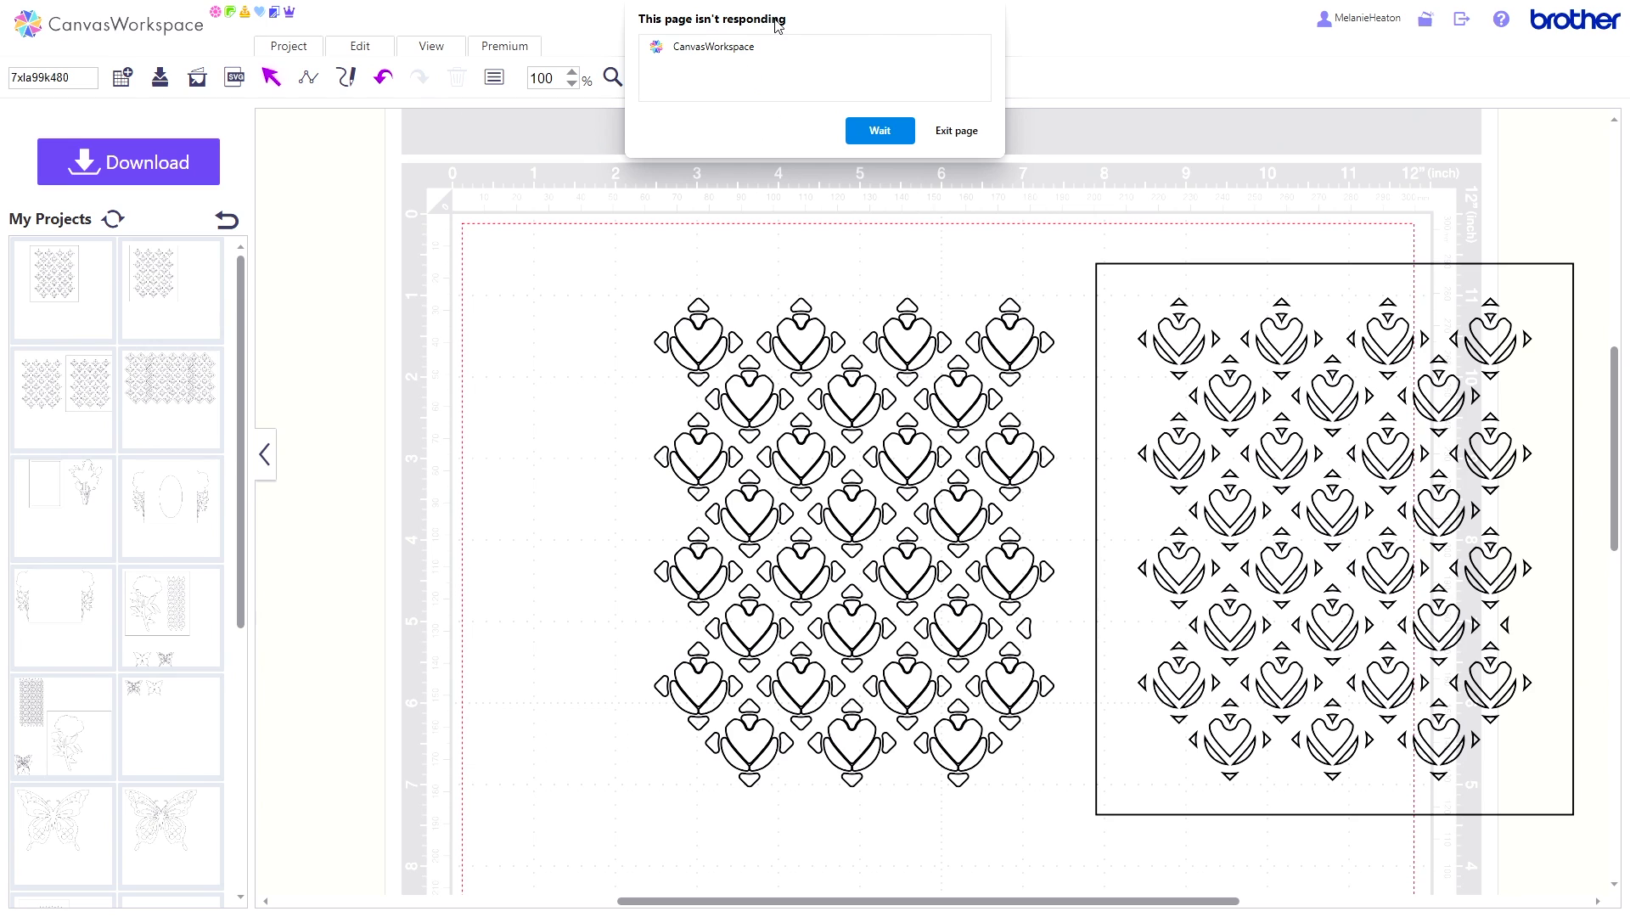
click(862, 129)
click(887, 128)
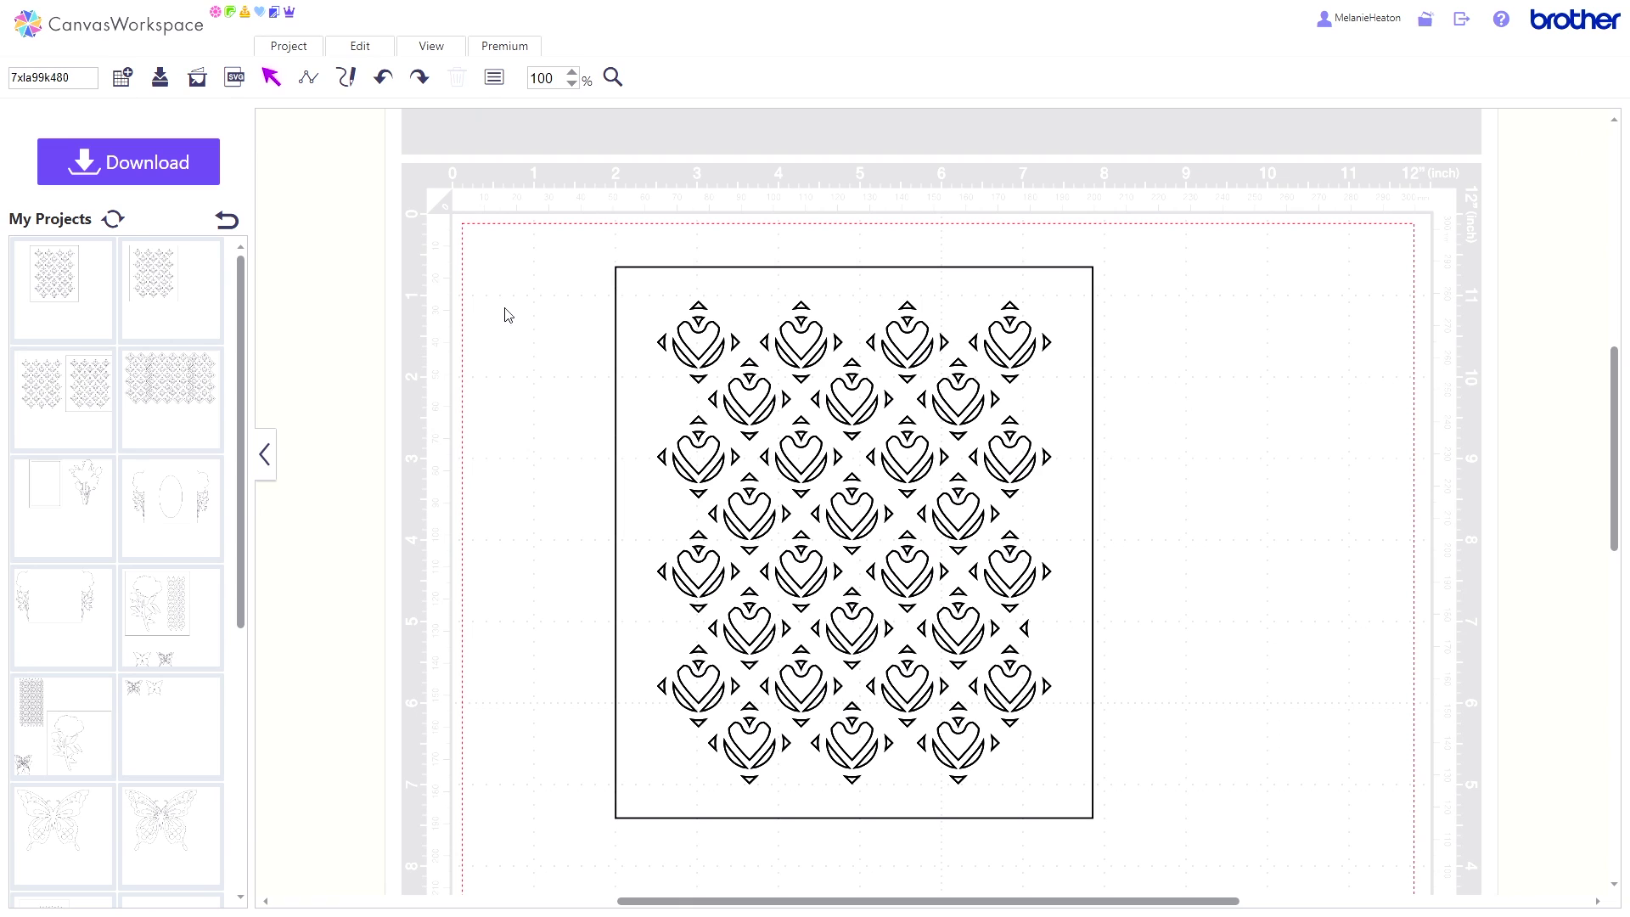
Move the framed panel off the heart pieces to the right side of the mat and group the remaining pieces.
drag(648, 379, 1202, 374)
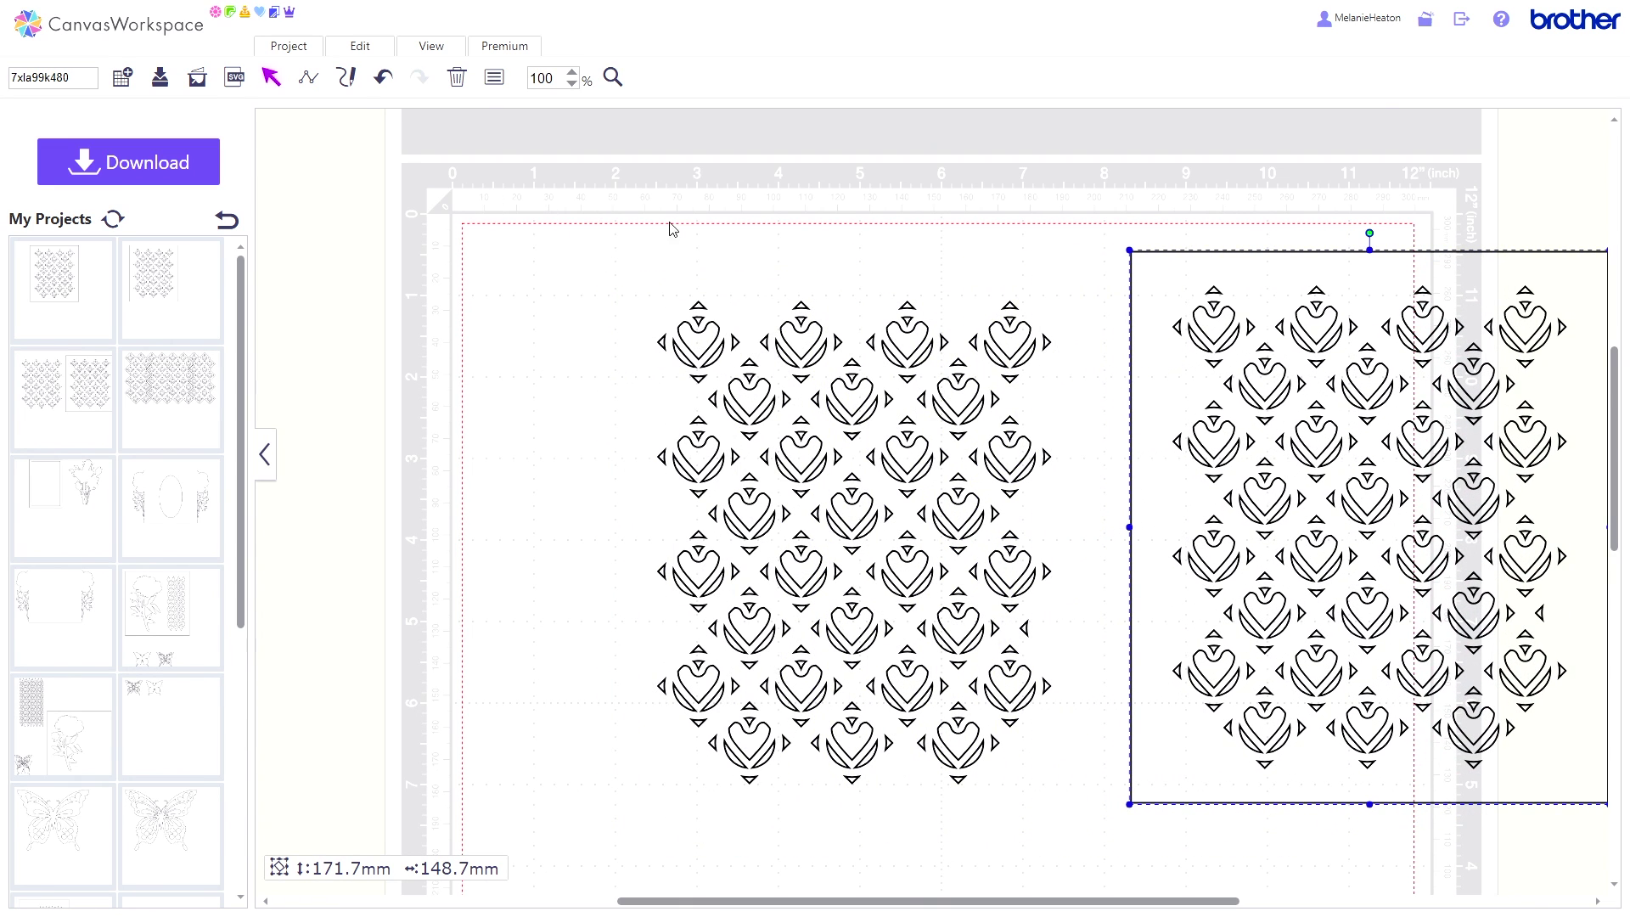
mouse_move(605, 262)
mouse_down()
mouse_move(841, 282)
mouse_move(955, 339)
mouse_move(1051, 547)
mouse_move(1048, 720)
mouse_move(1075, 825)
mouse_up()
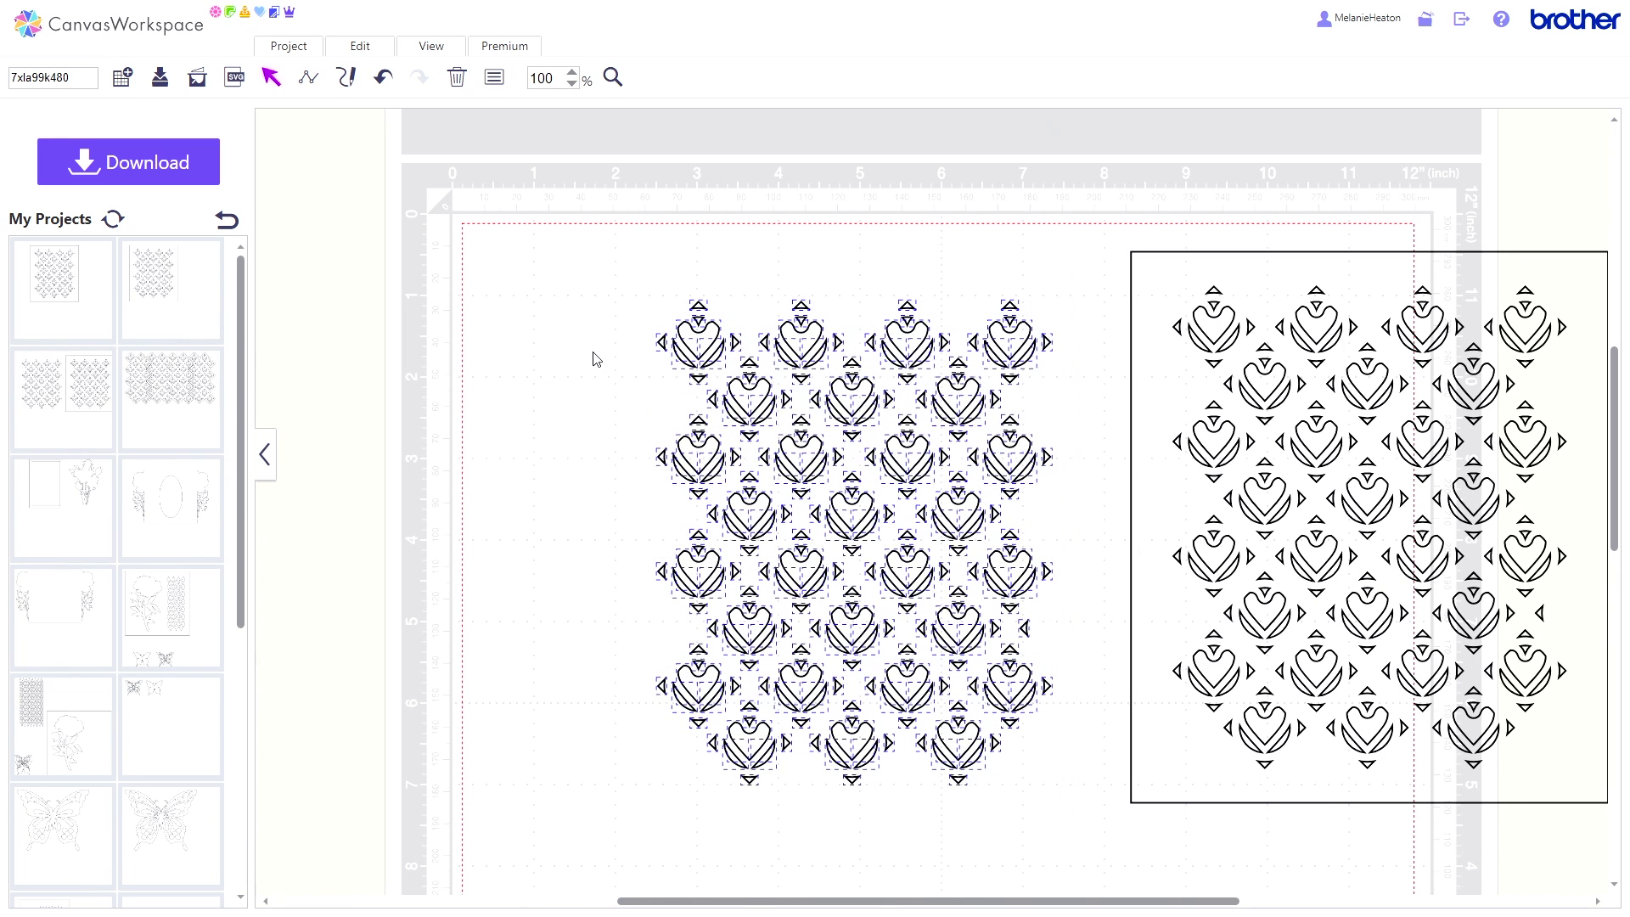
click(360, 48)
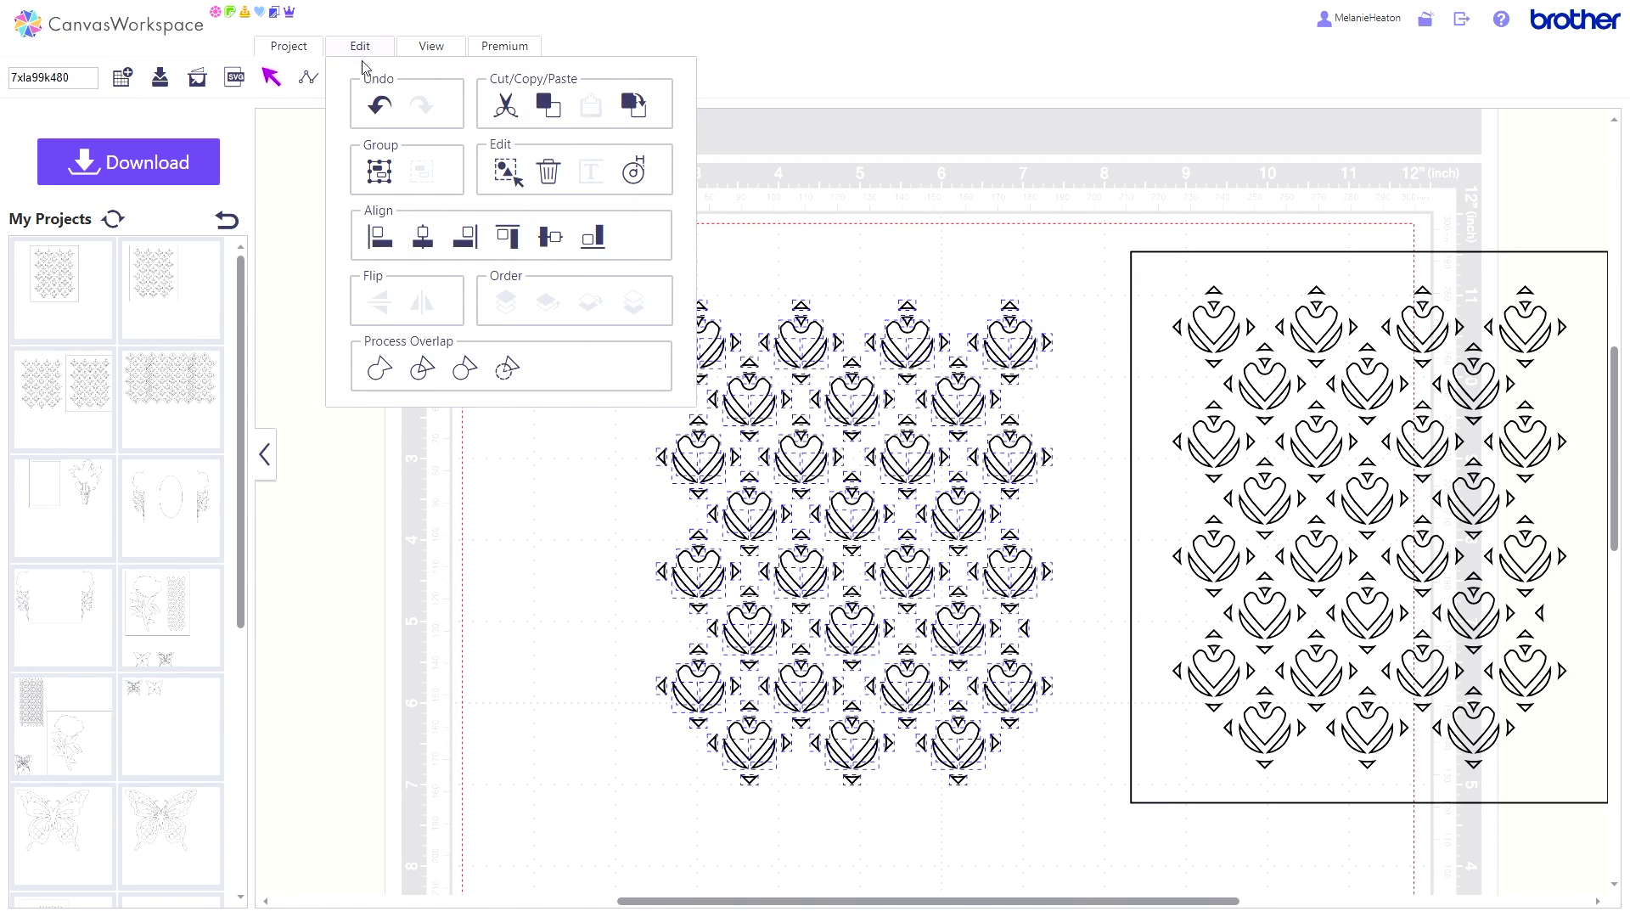
click(374, 174)
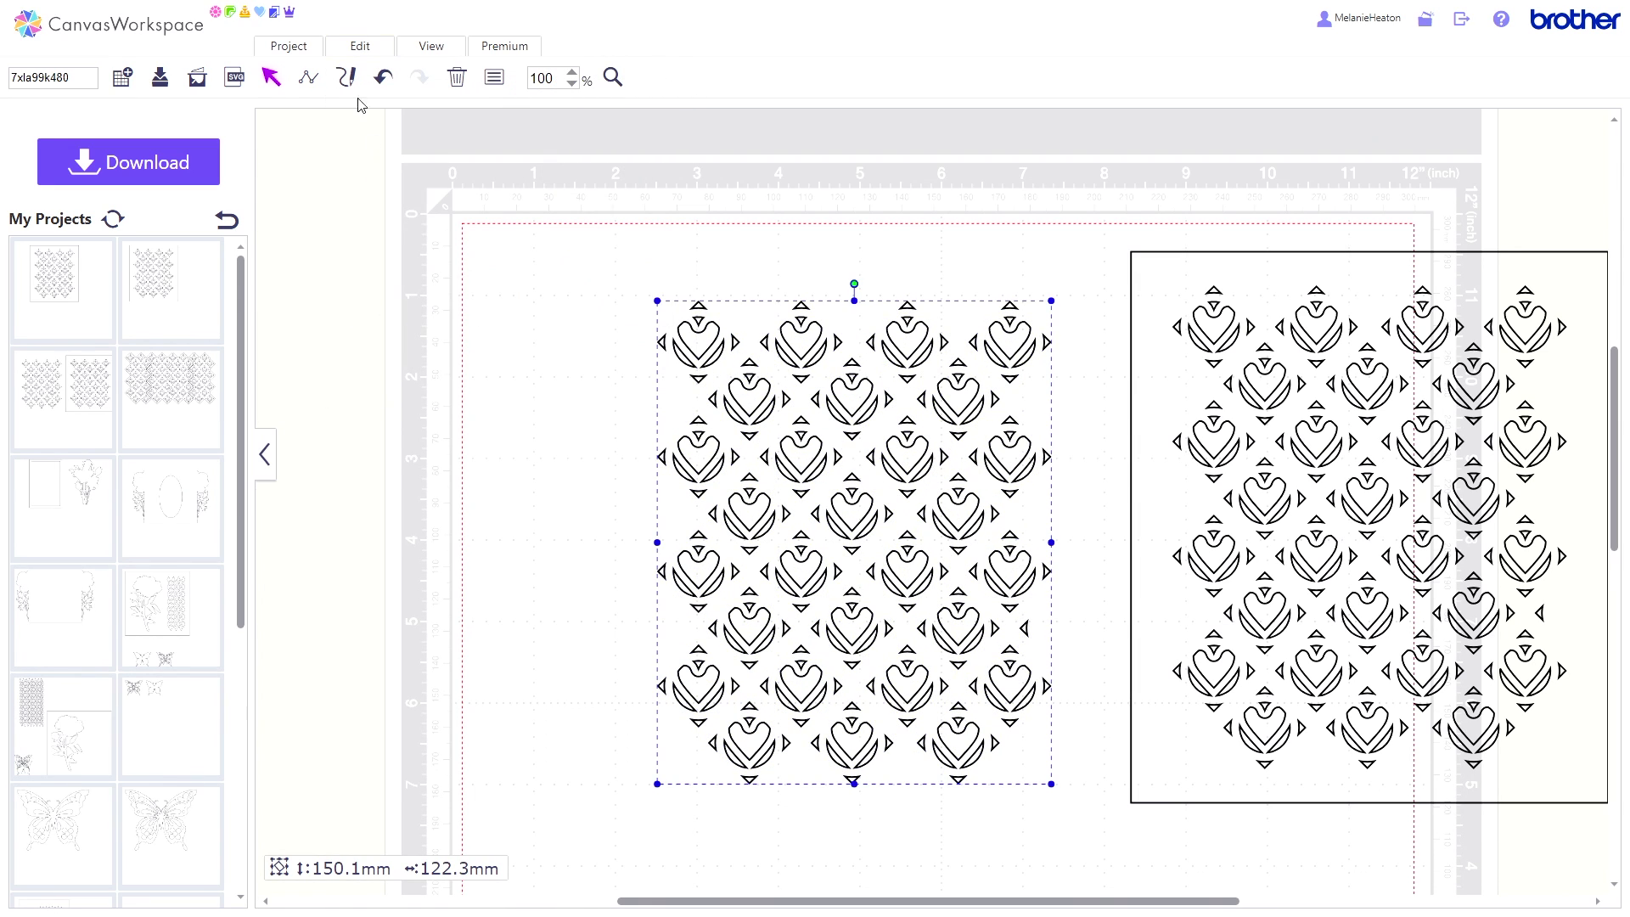
Replace the grouped heart pieces with an inward offset line at 1 mm spacing, deleting the original lines.
click(352, 48)
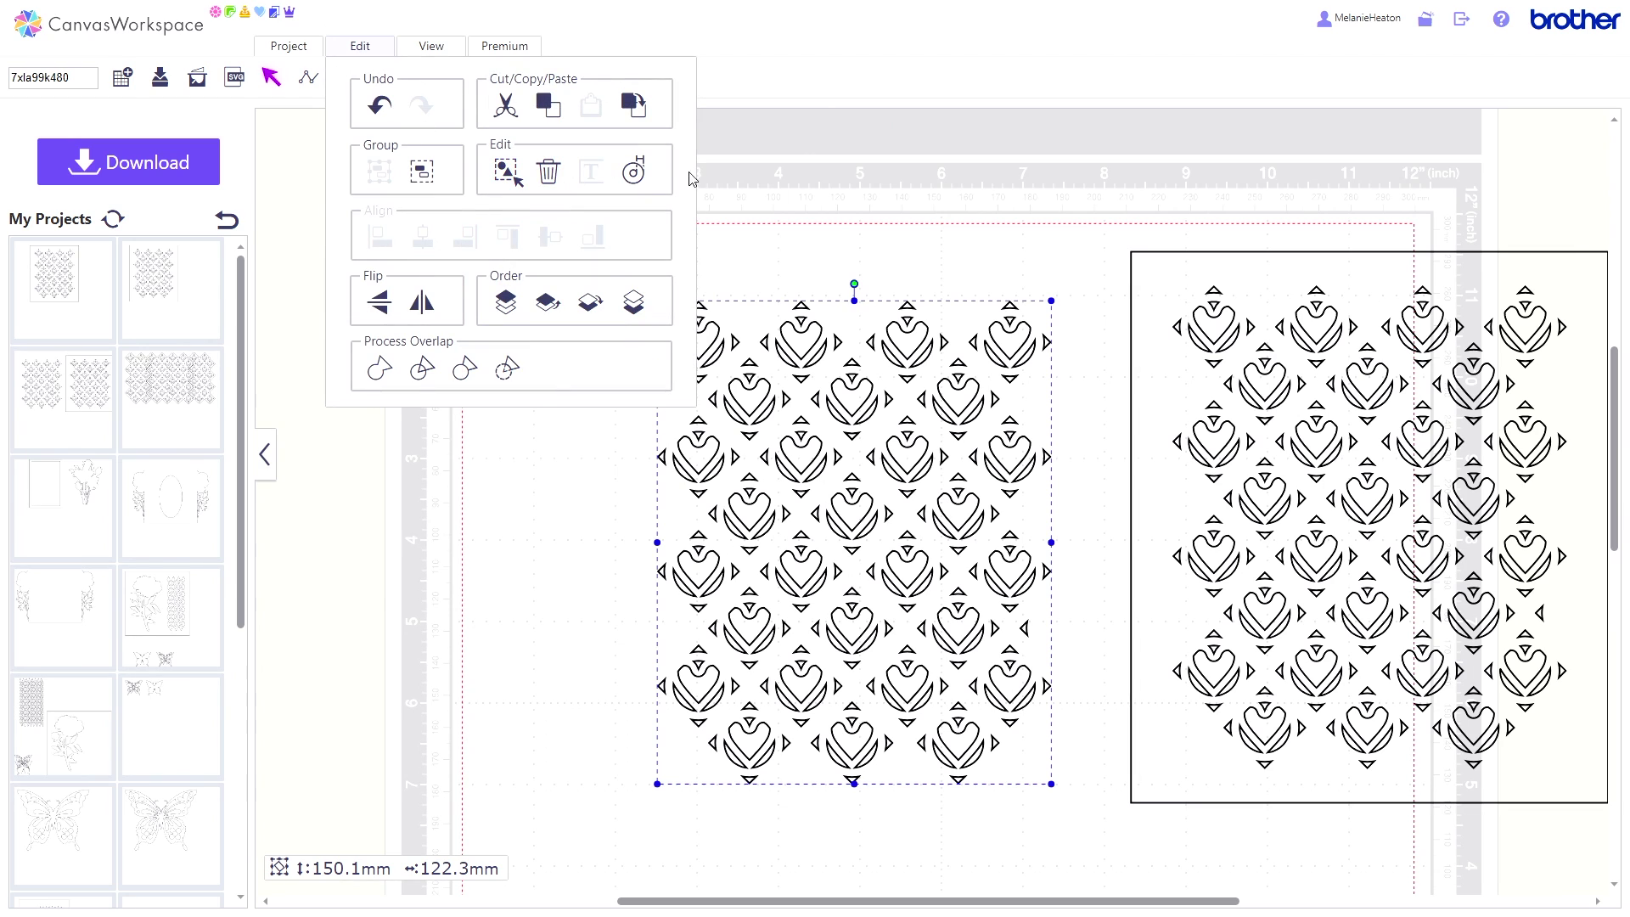
click(633, 174)
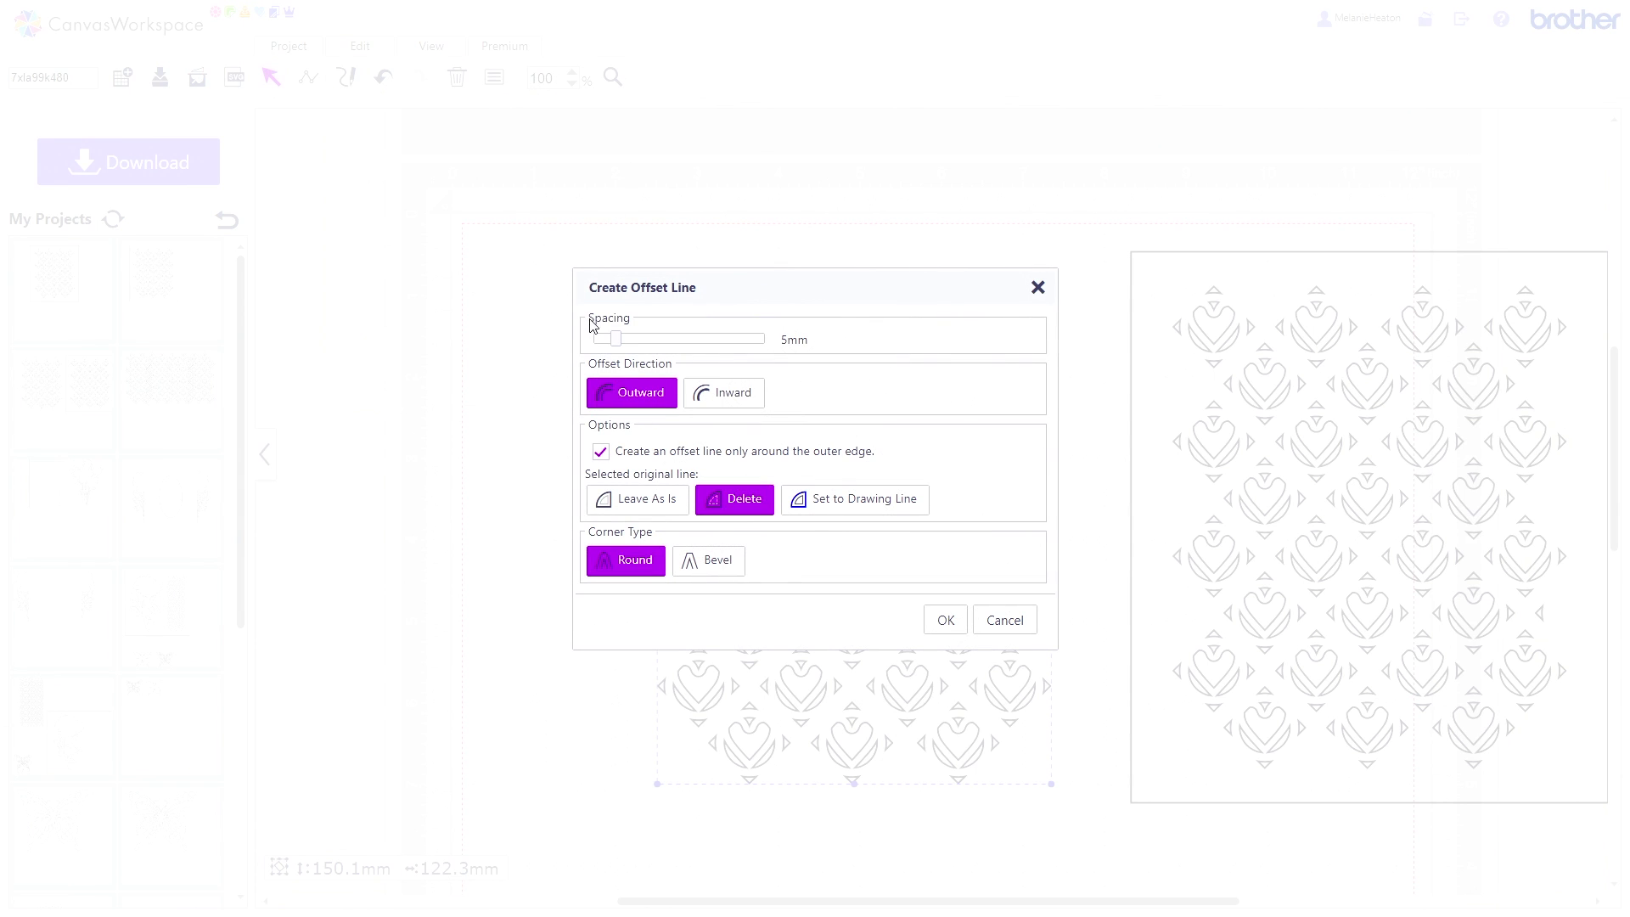
click(598, 345)
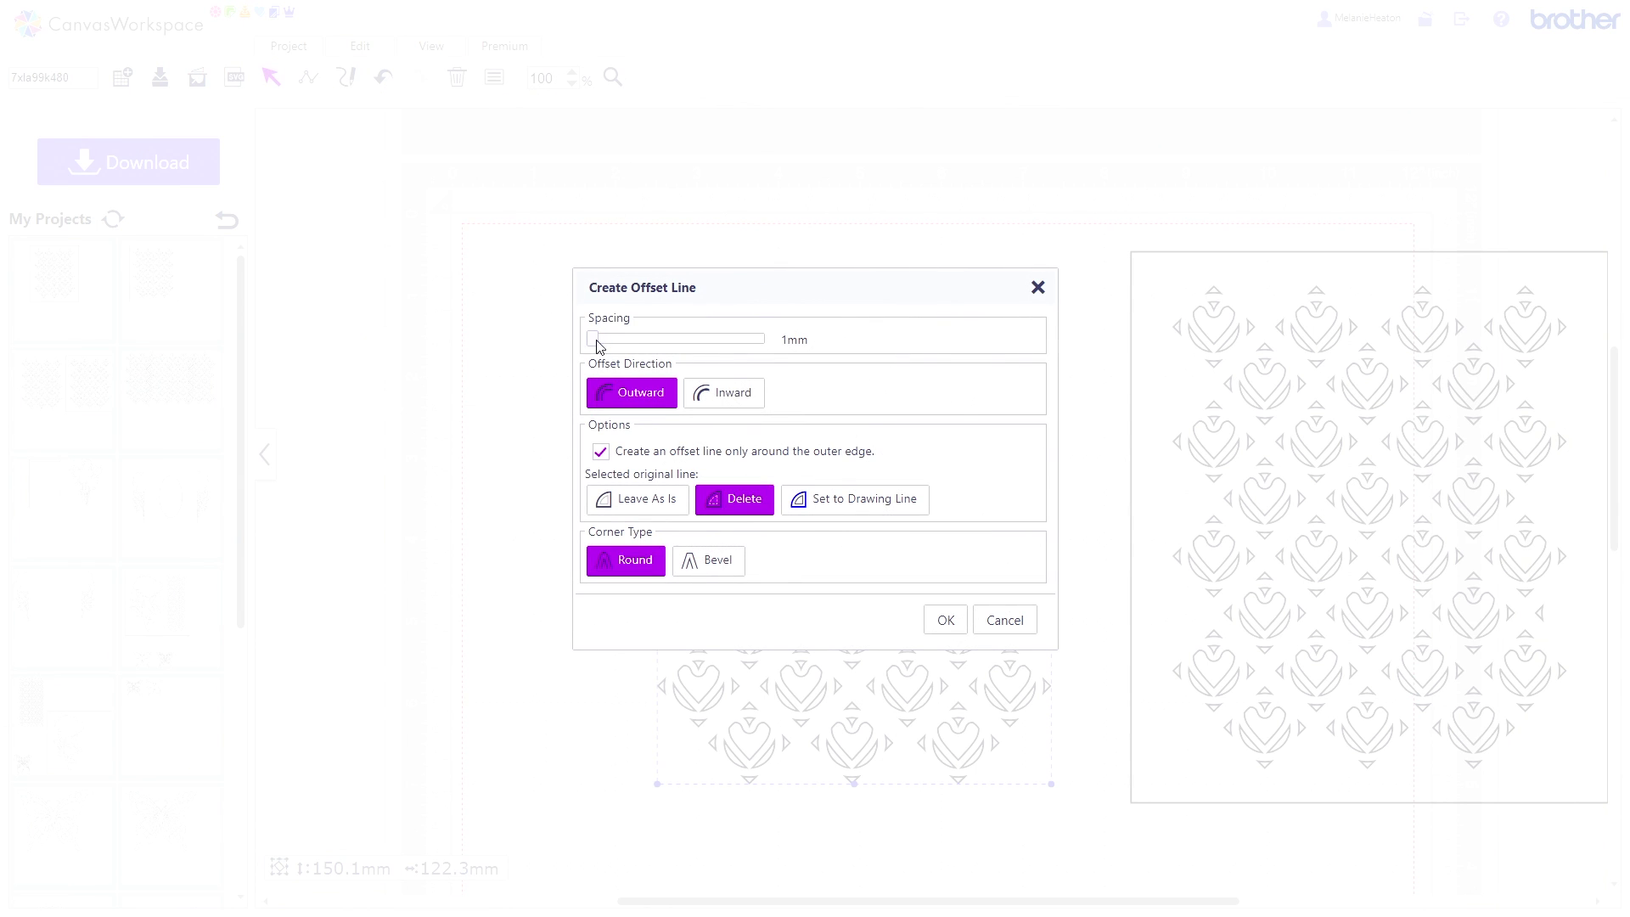
click(722, 397)
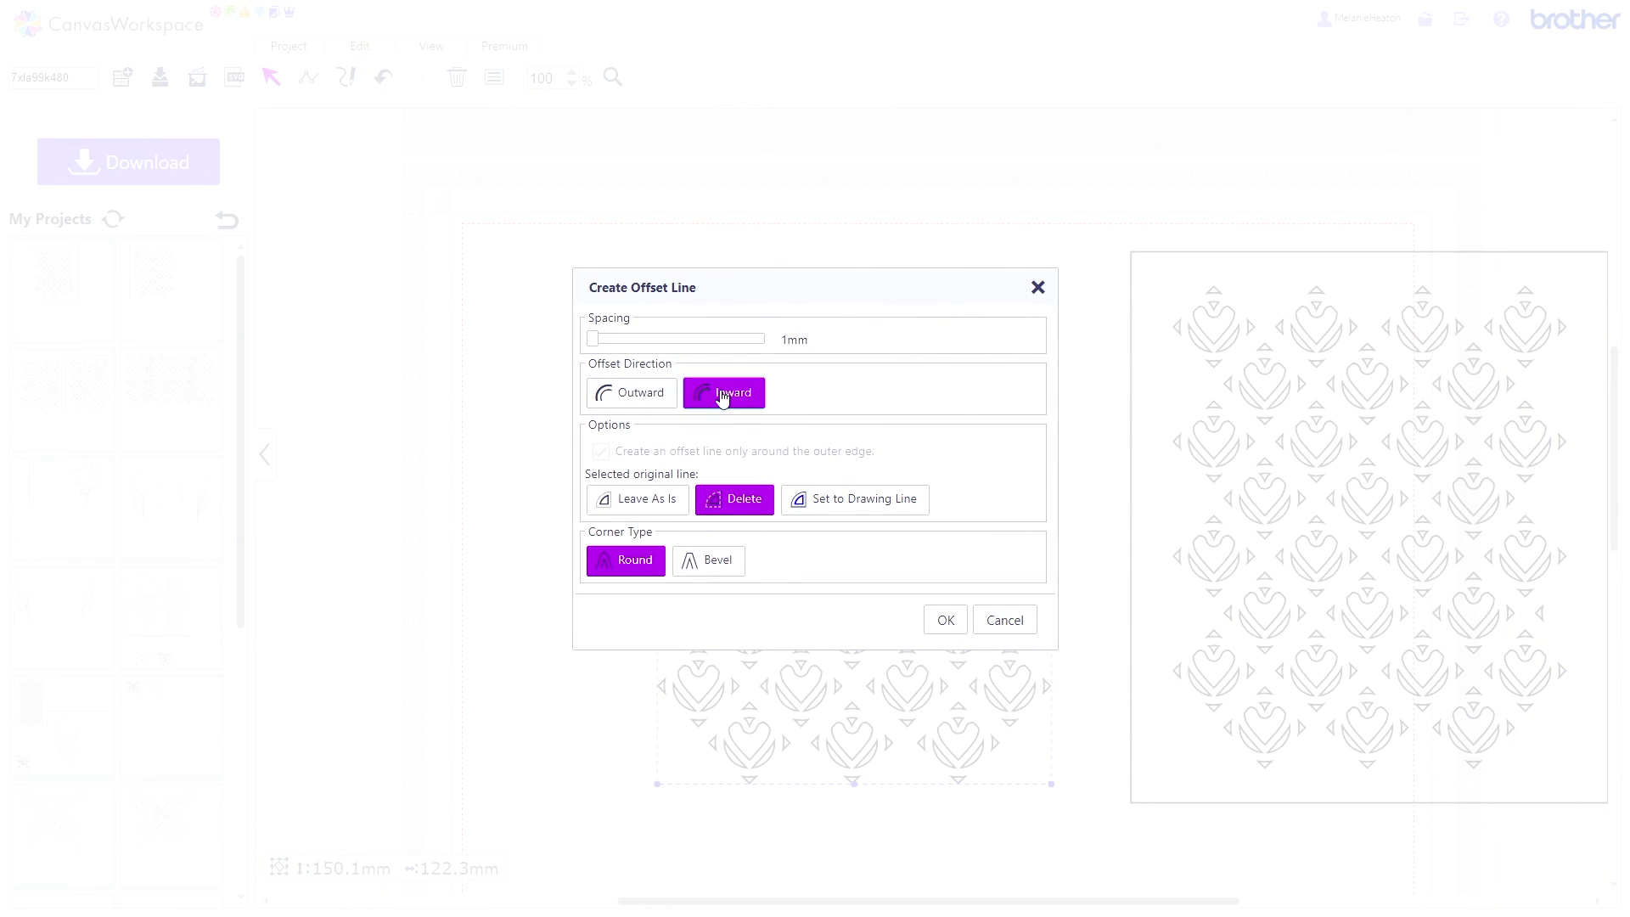
click(942, 619)
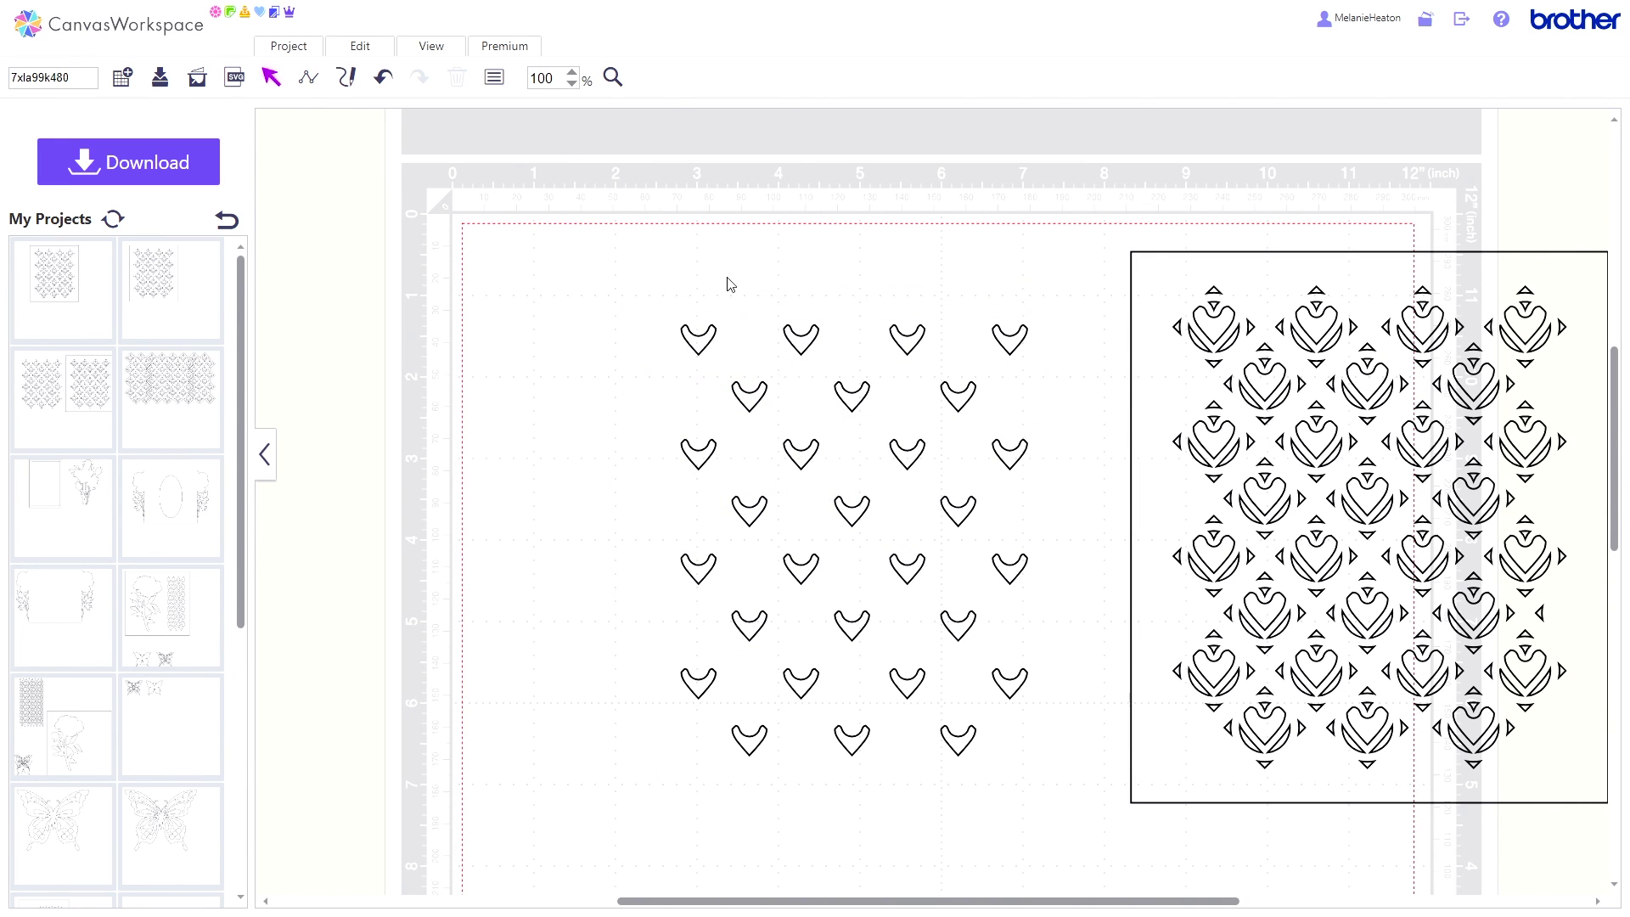
Group all the small heart outlines left by the inward offset and move the group slightly left on the mat.
drag(659, 262, 1065, 781)
click(363, 51)
click(379, 172)
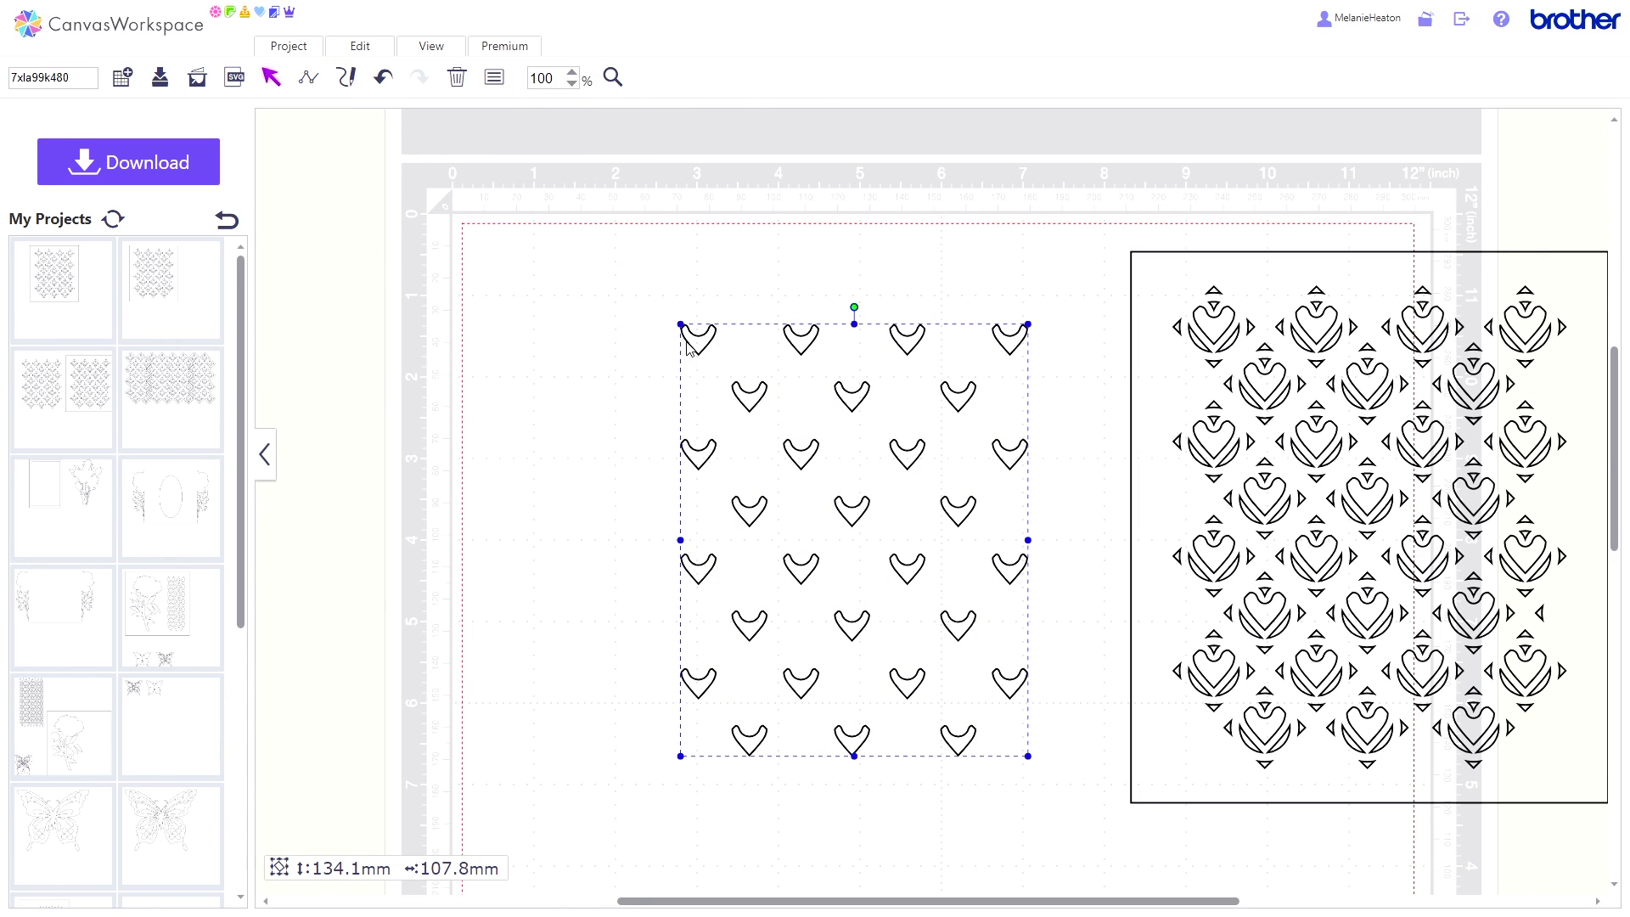
drag(758, 344, 720, 346)
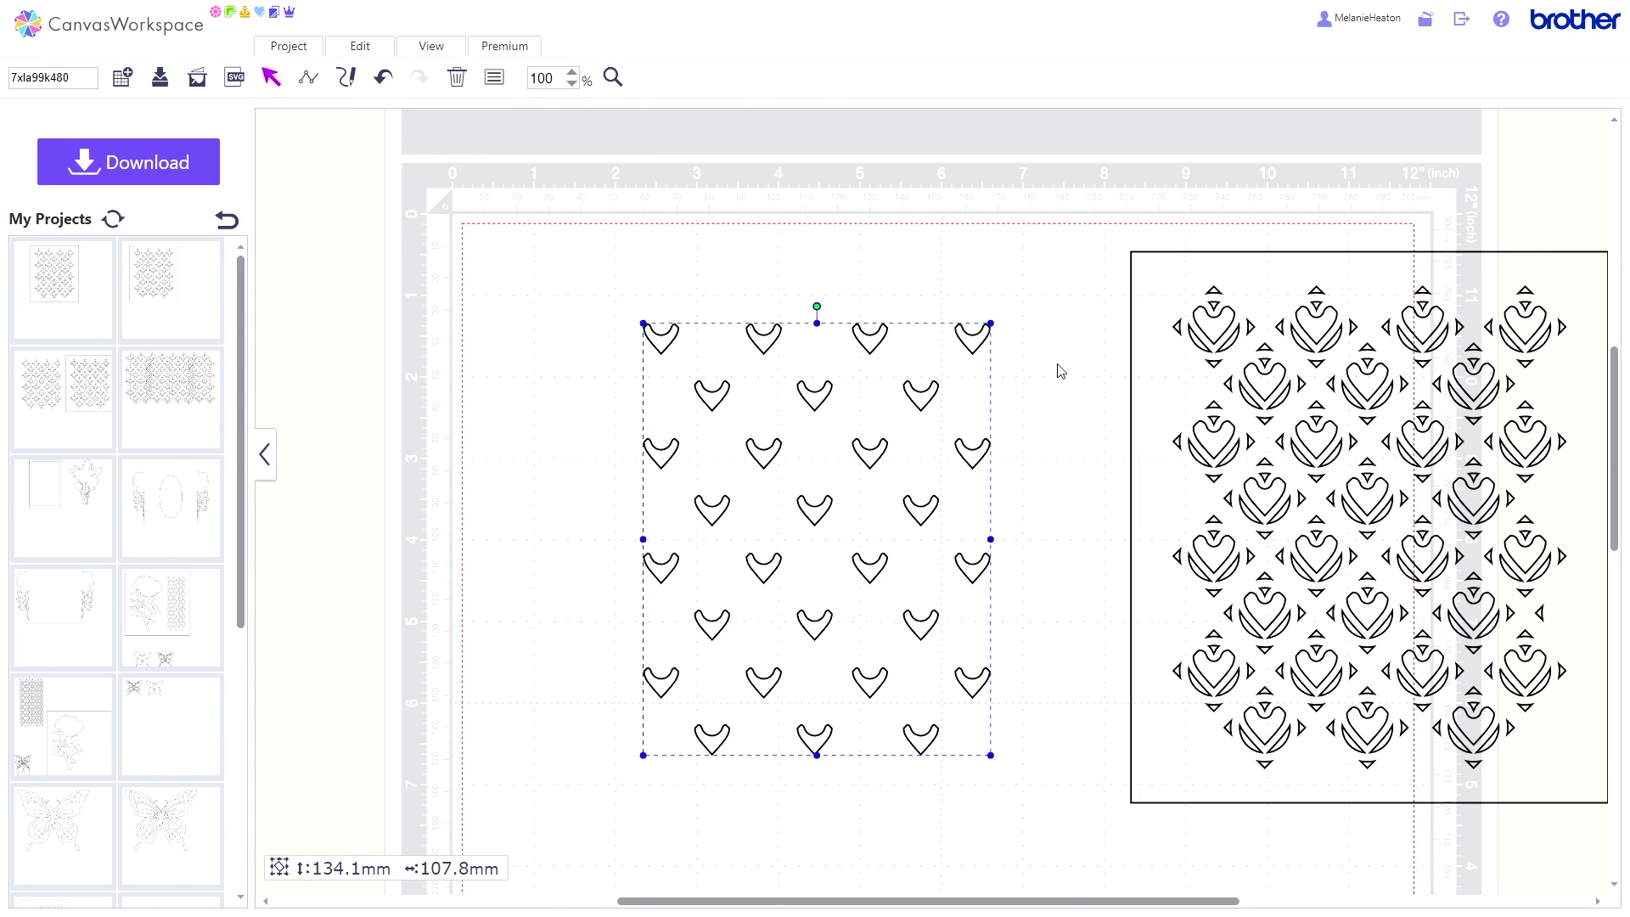
Try placing the framed panel over the small hearts by eye, and return it to the right side of the mat.
drag(1137, 365, 588, 374)
drag(907, 357, 1188, 320)
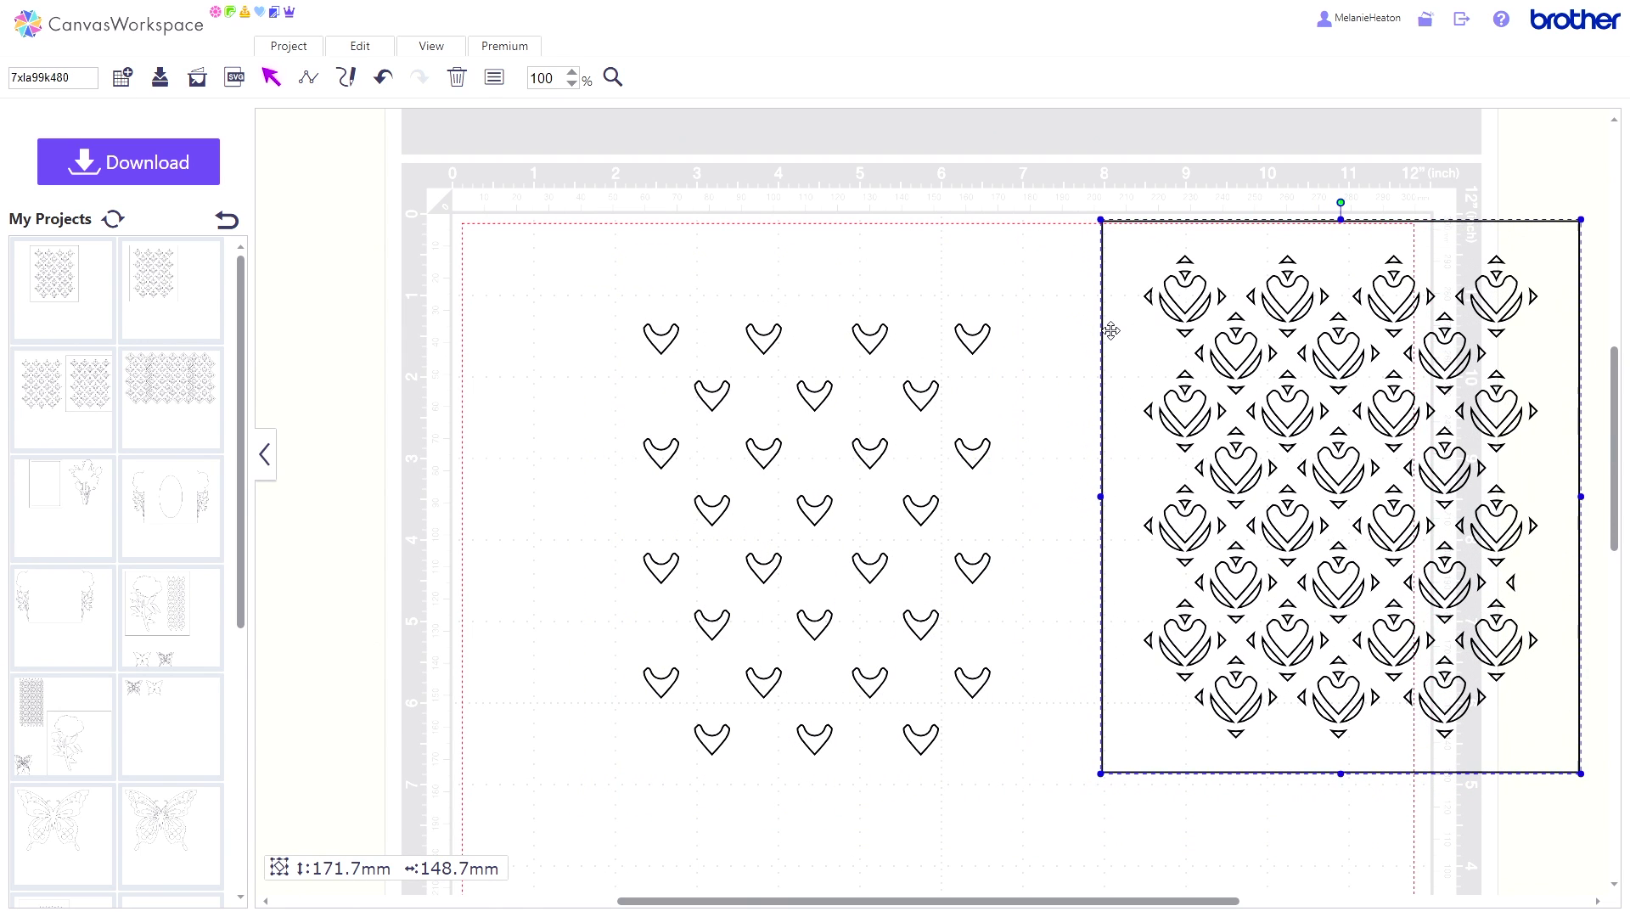
click(983, 338)
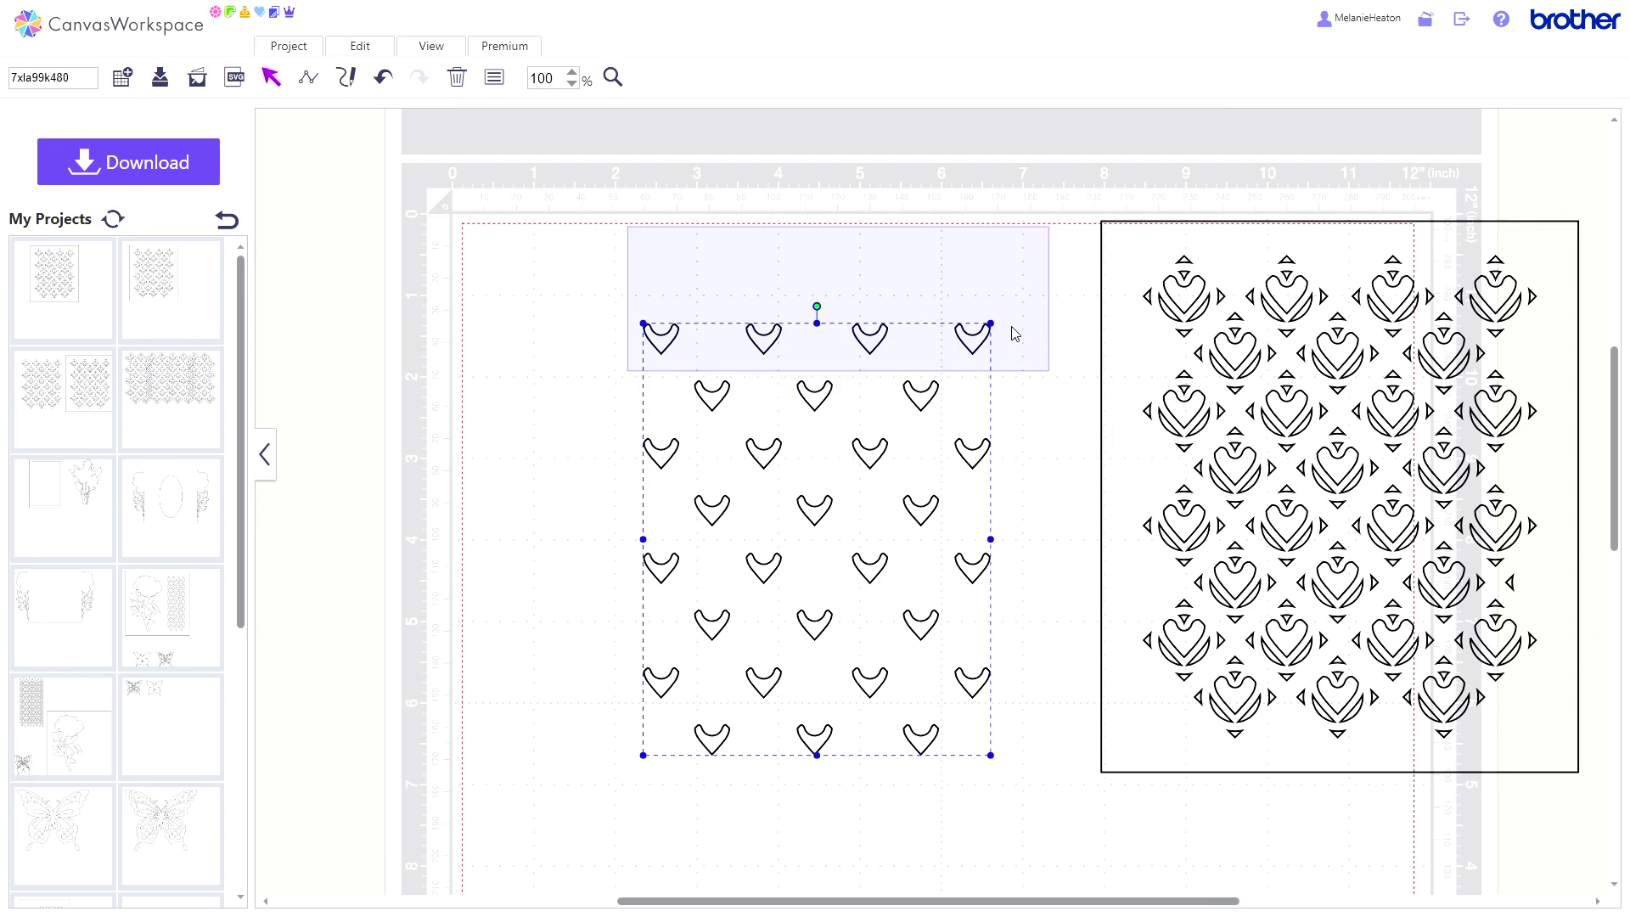
click(1153, 371)
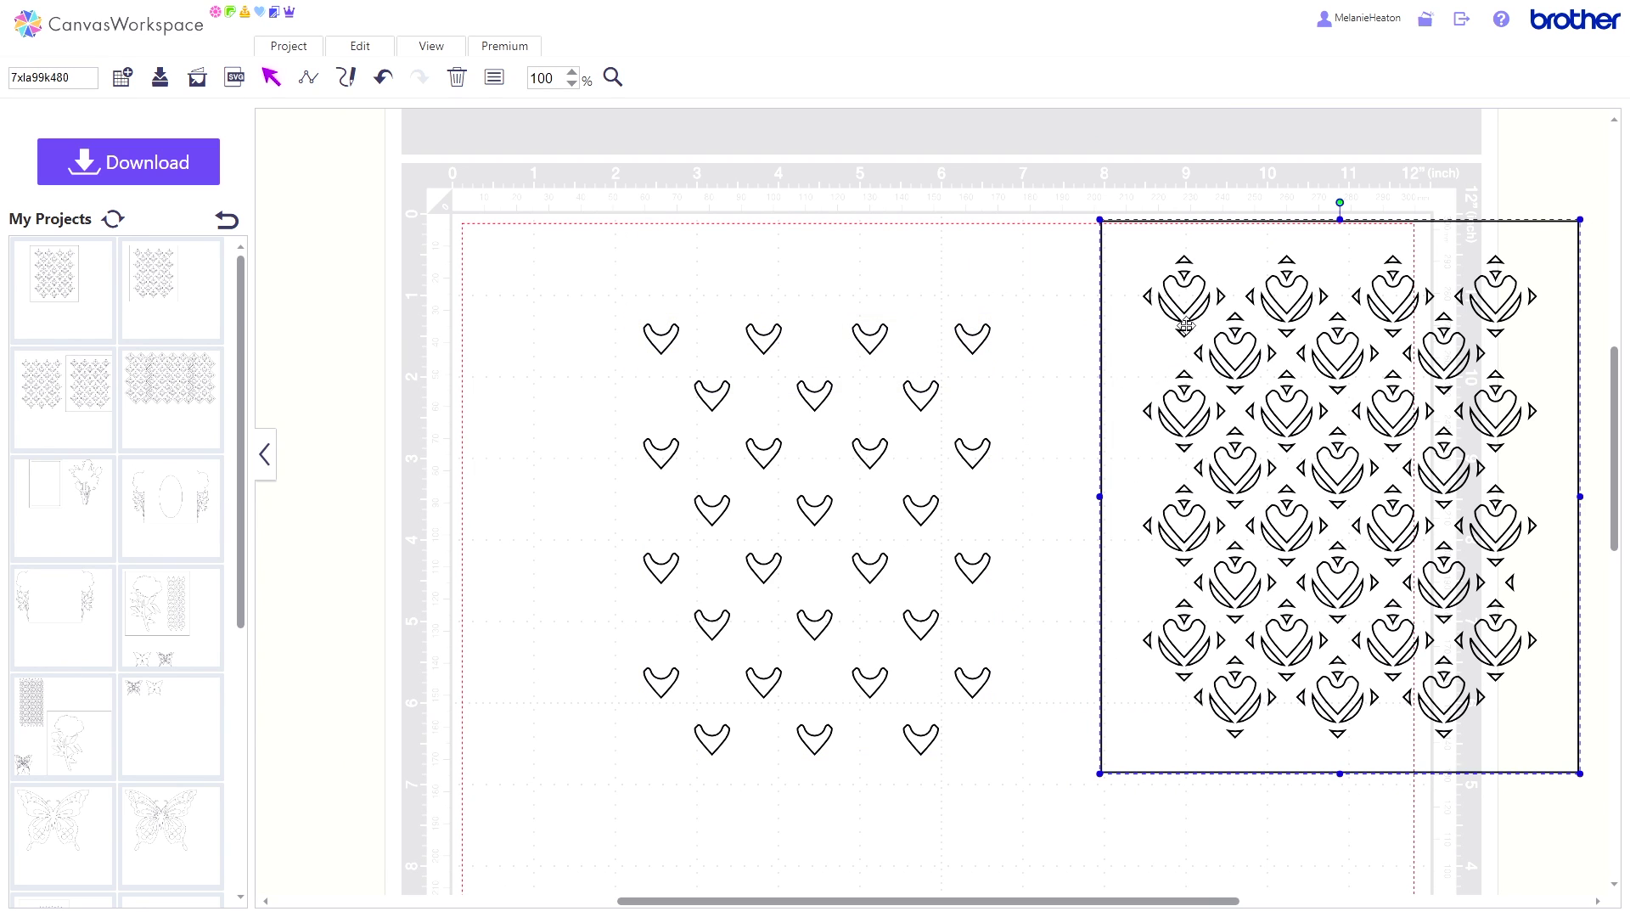
click(360, 51)
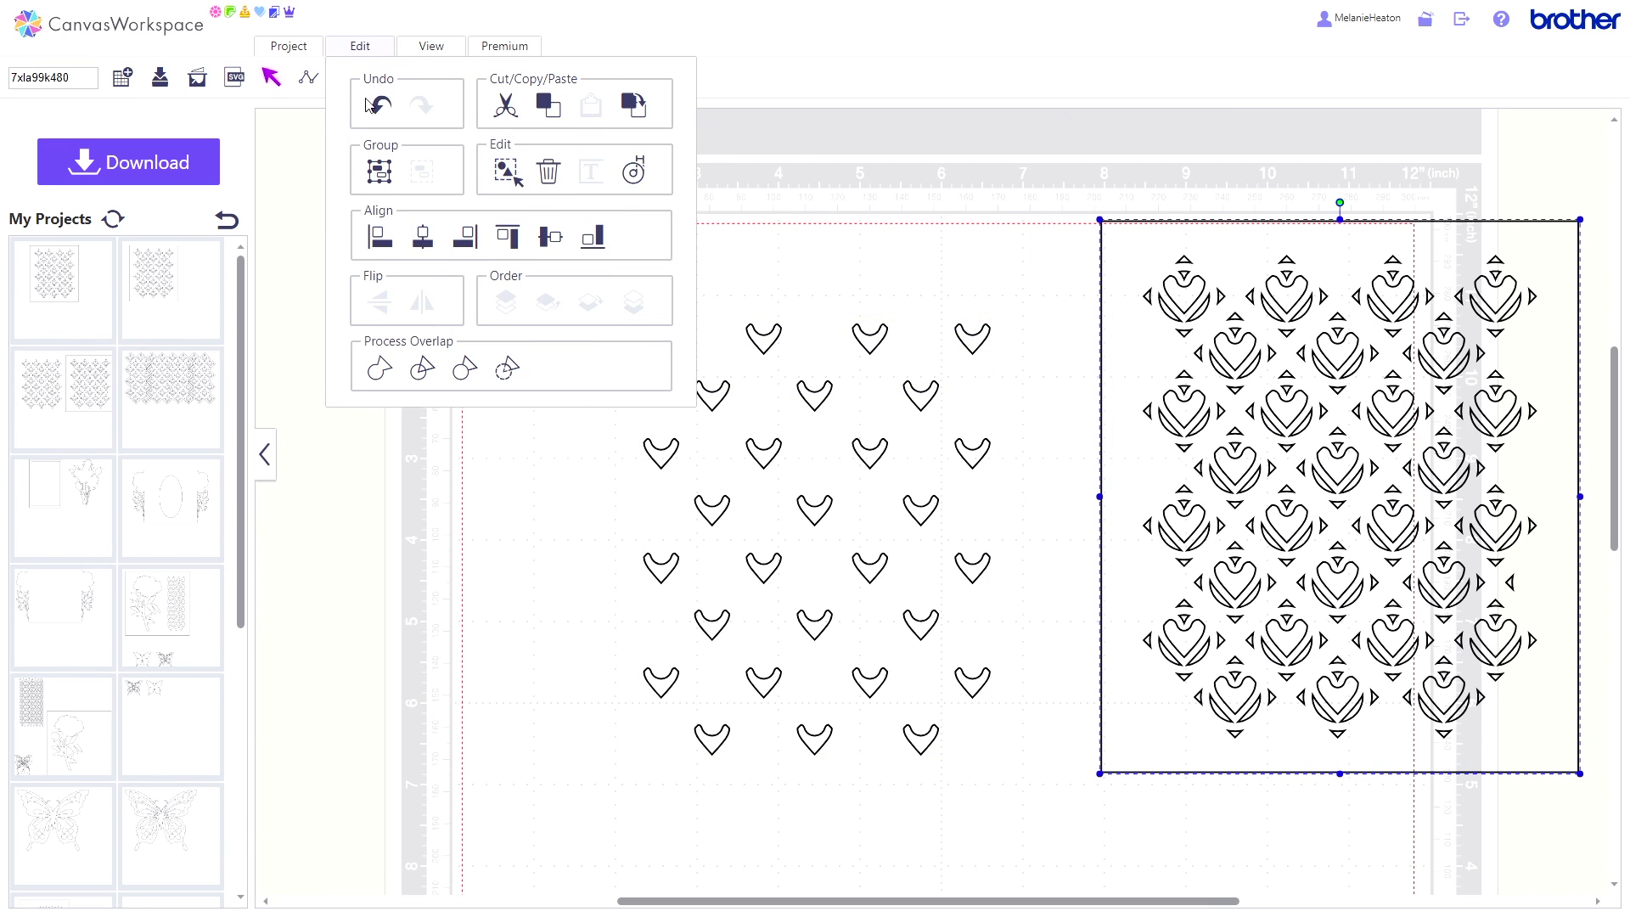
click(695, 478)
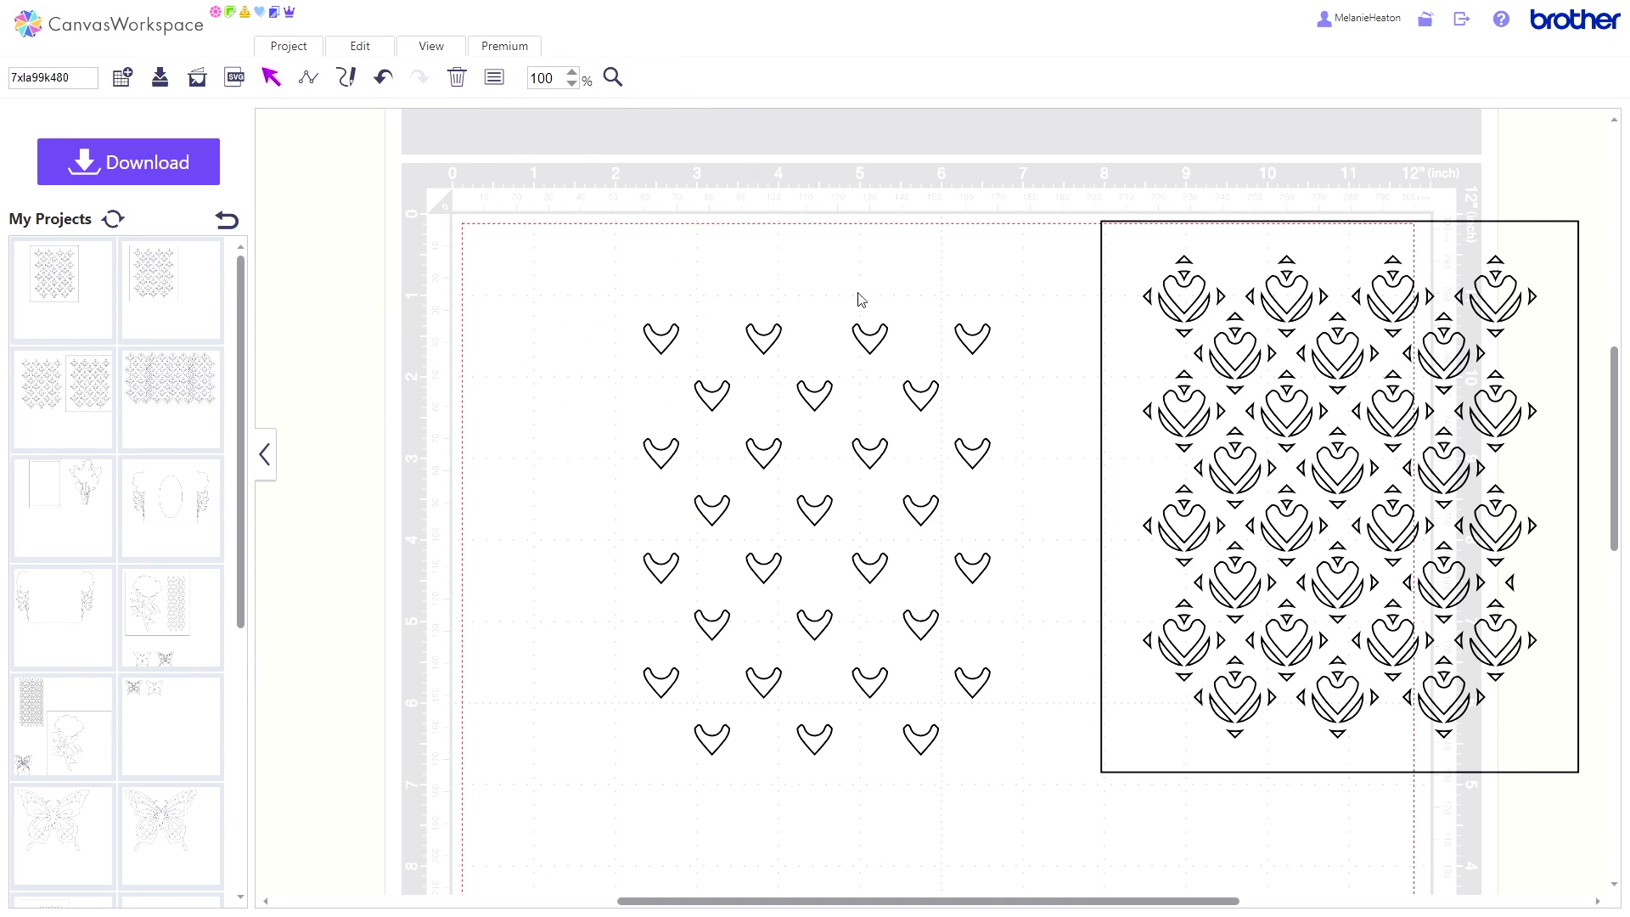
Select the framed panel and the small heart group together and align them on their horizontal and vertical centres.
drag(586, 231, 1213, 723)
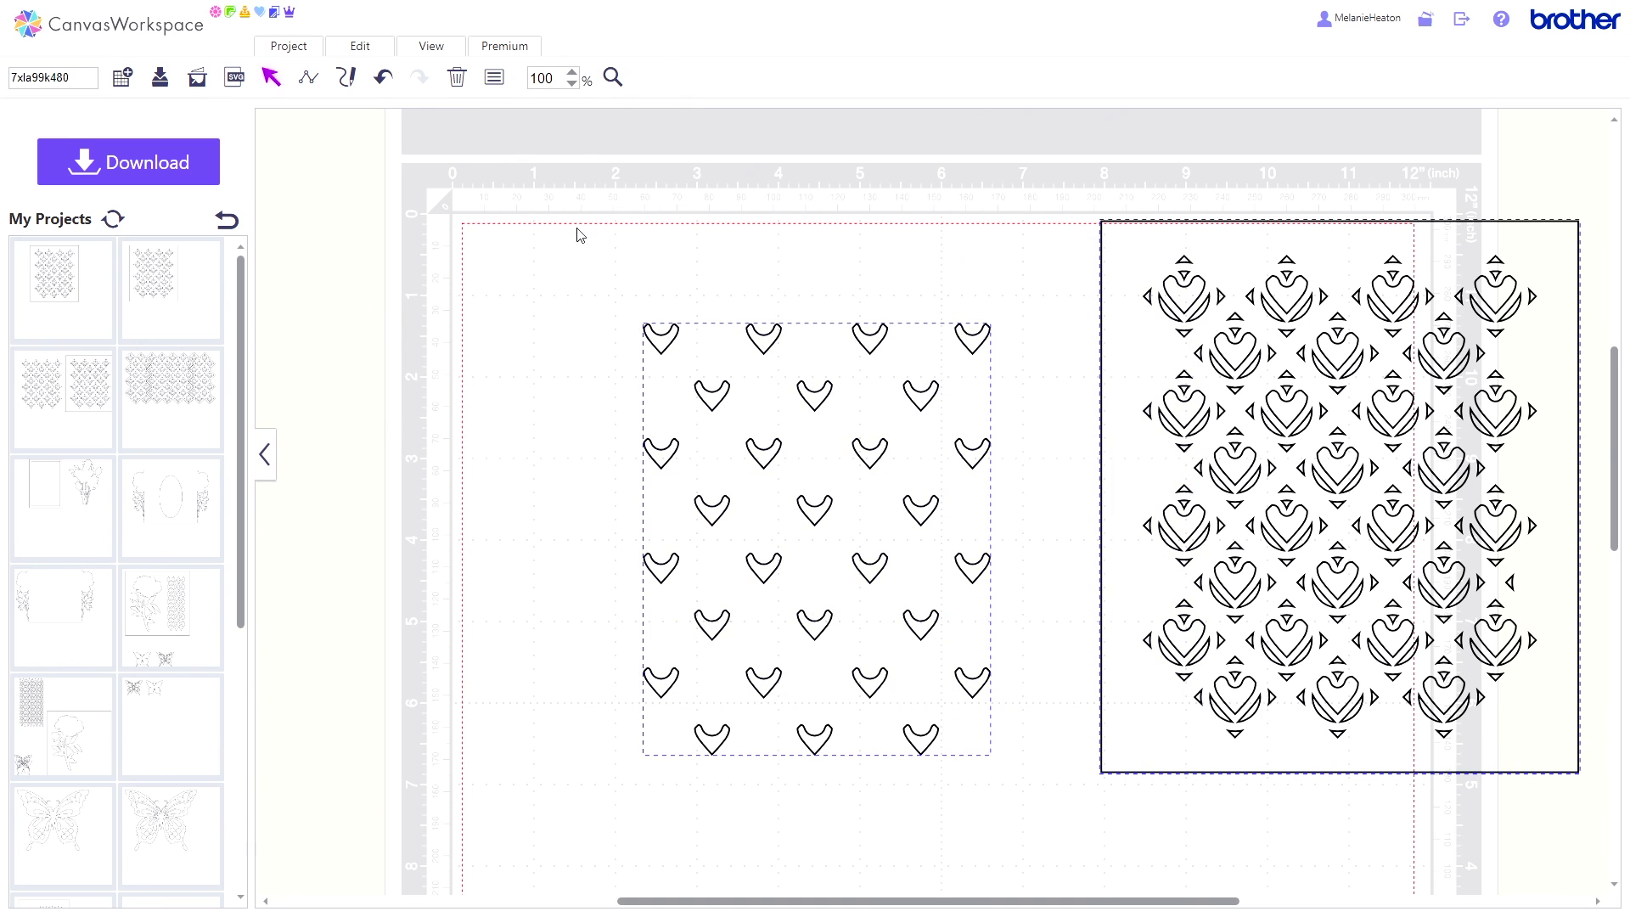
click(360, 51)
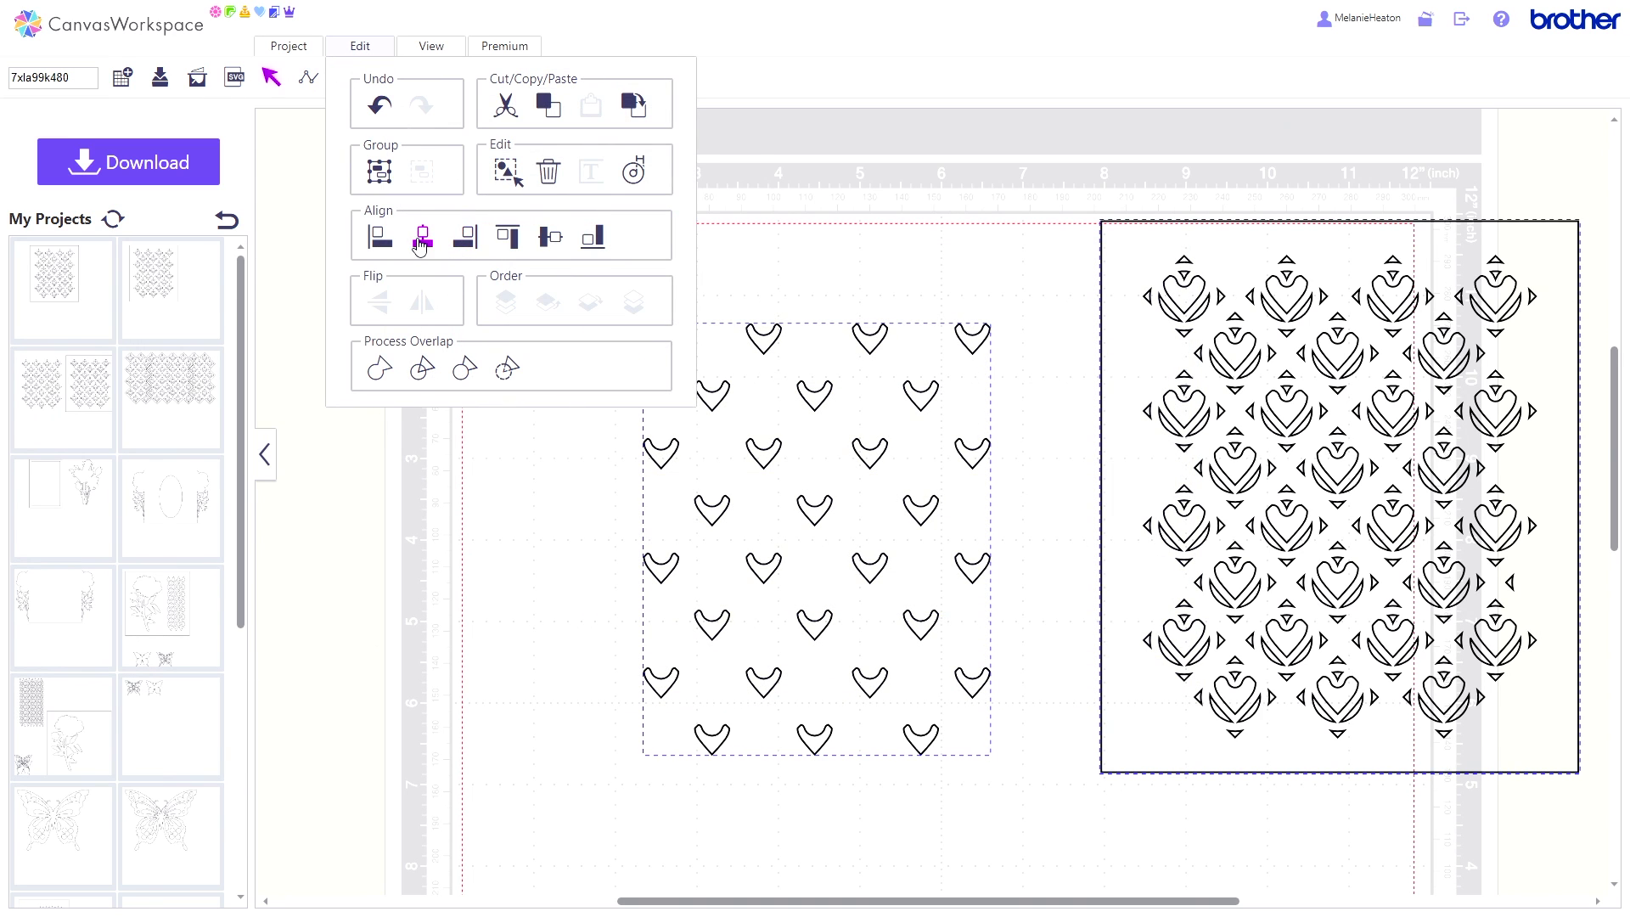
click(422, 240)
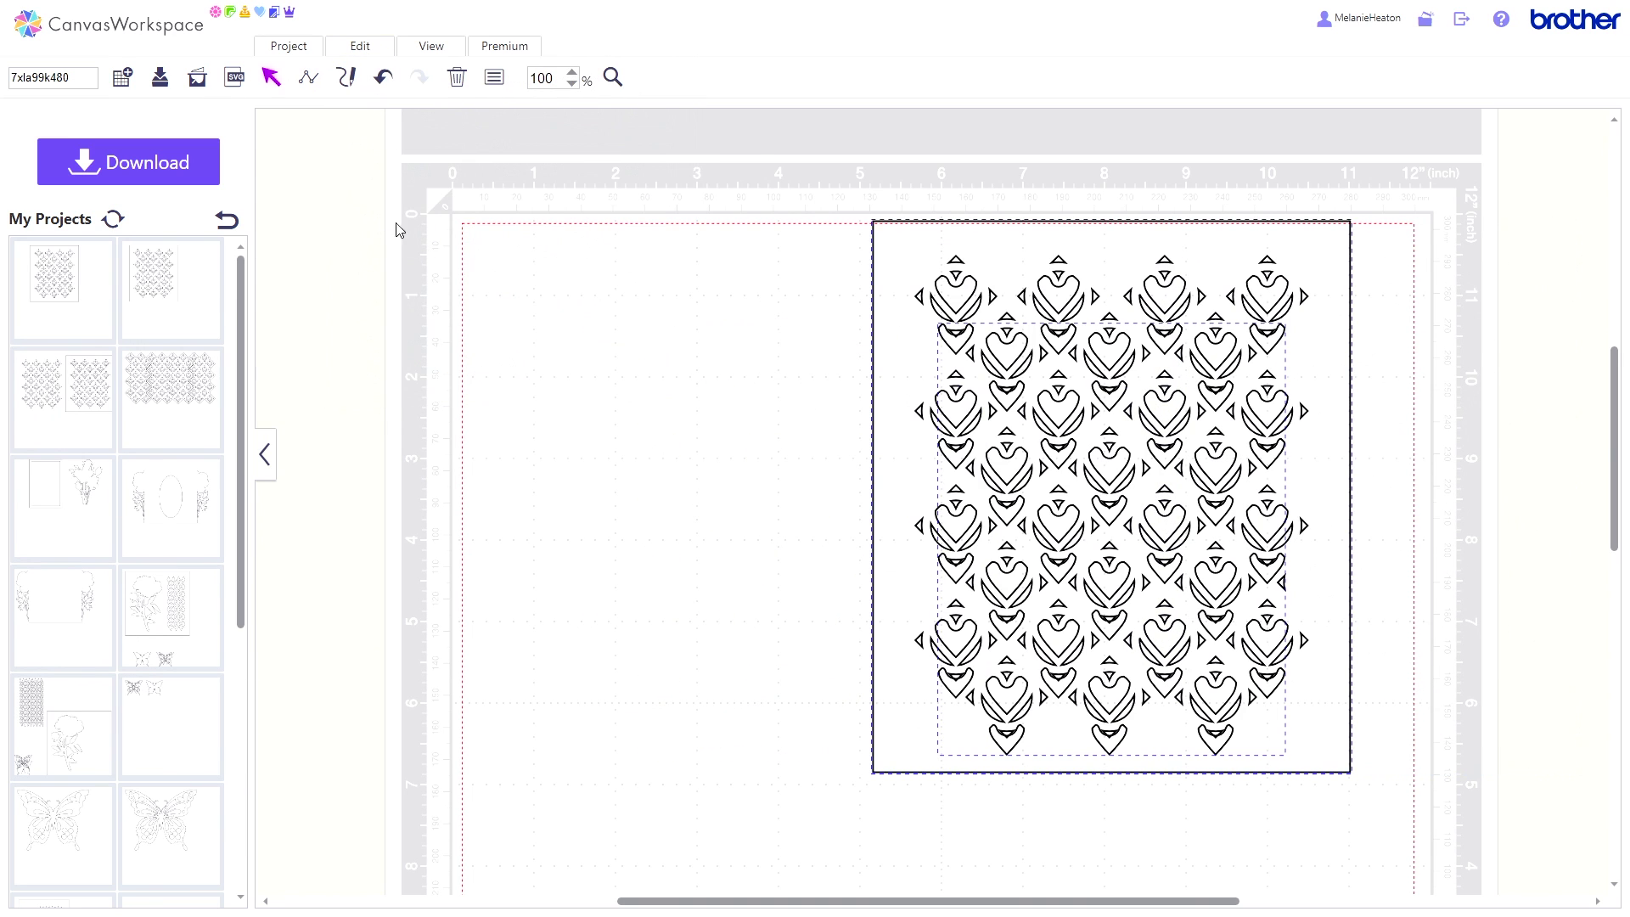
click(365, 49)
click(552, 243)
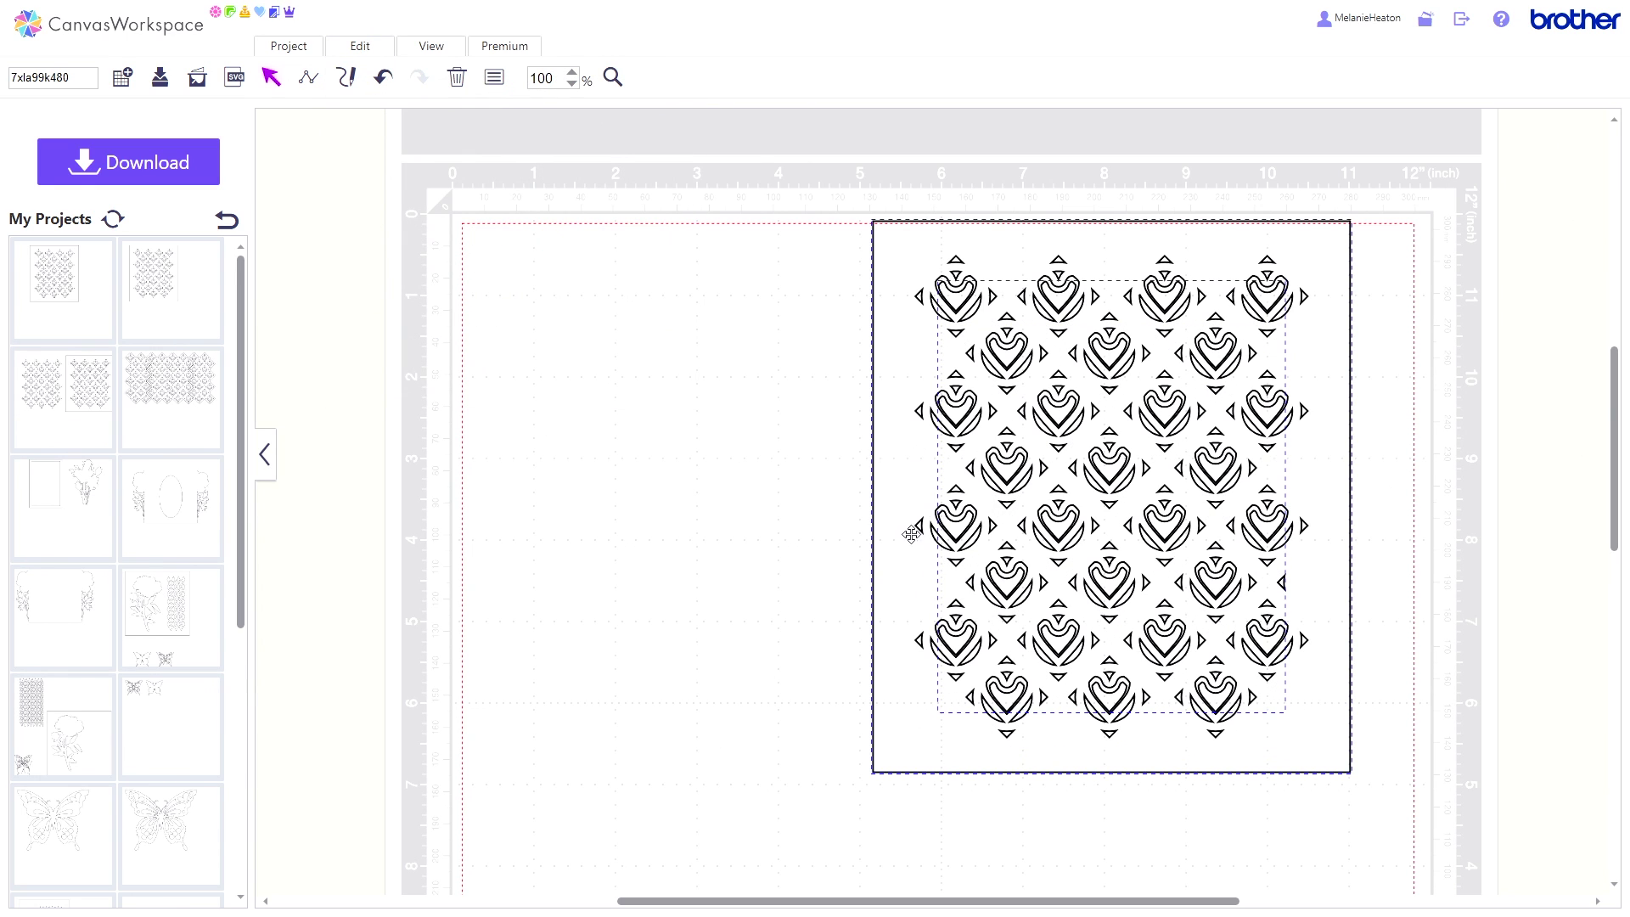
Nudge the aligned panel and hearts slightly upward, and select only the small heart group inside the panel.
key(Up)
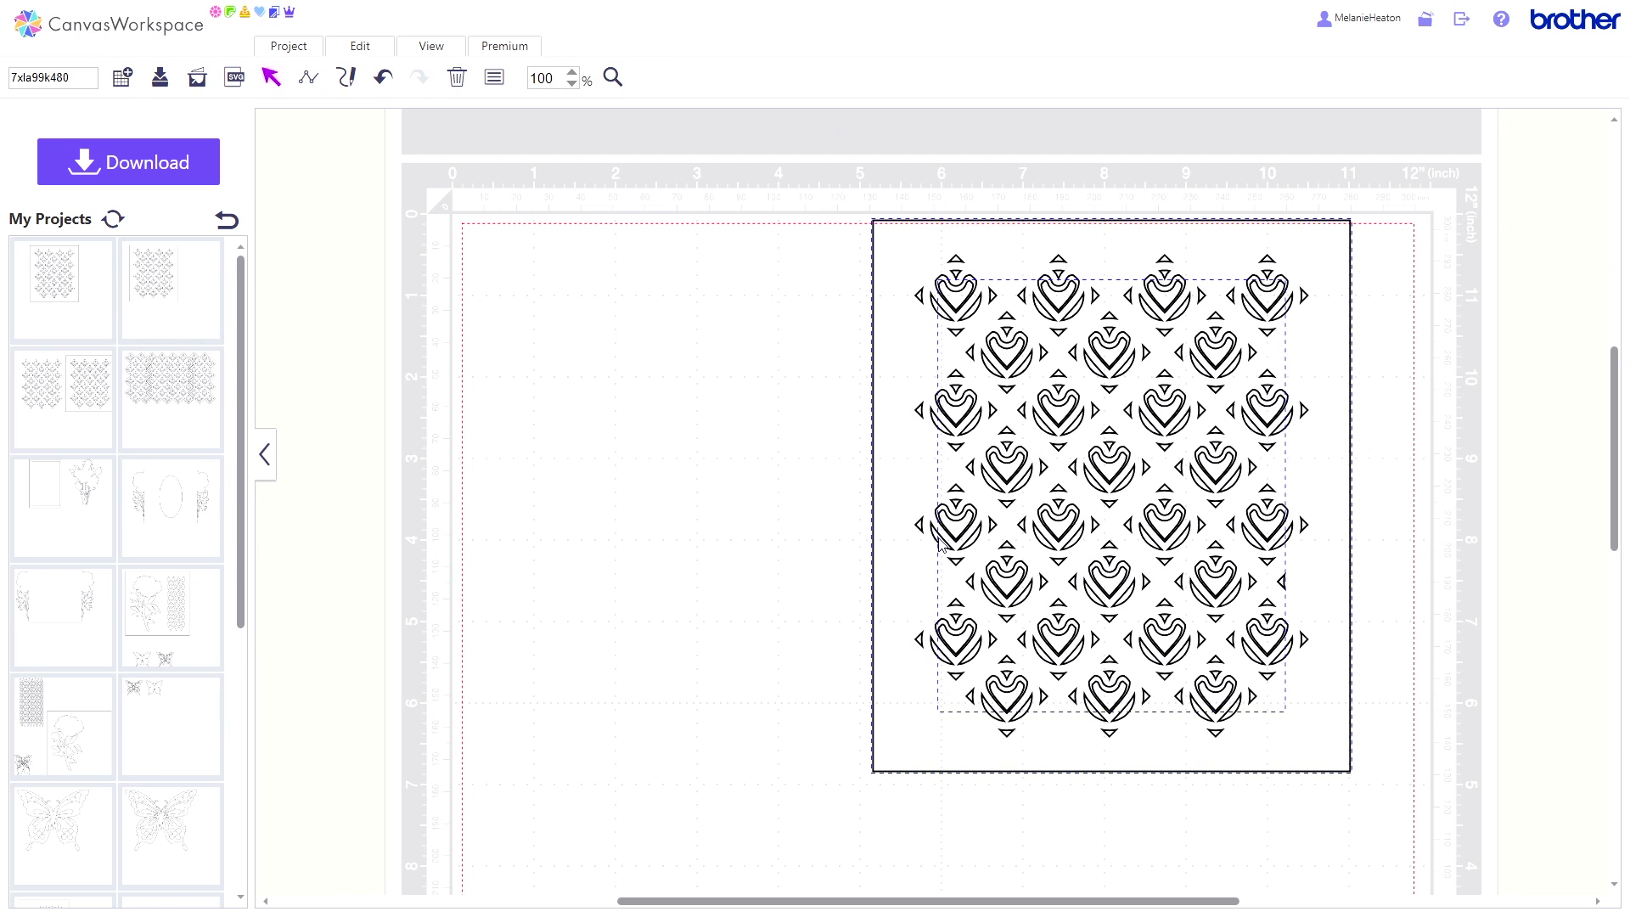
click(809, 522)
click(957, 641)
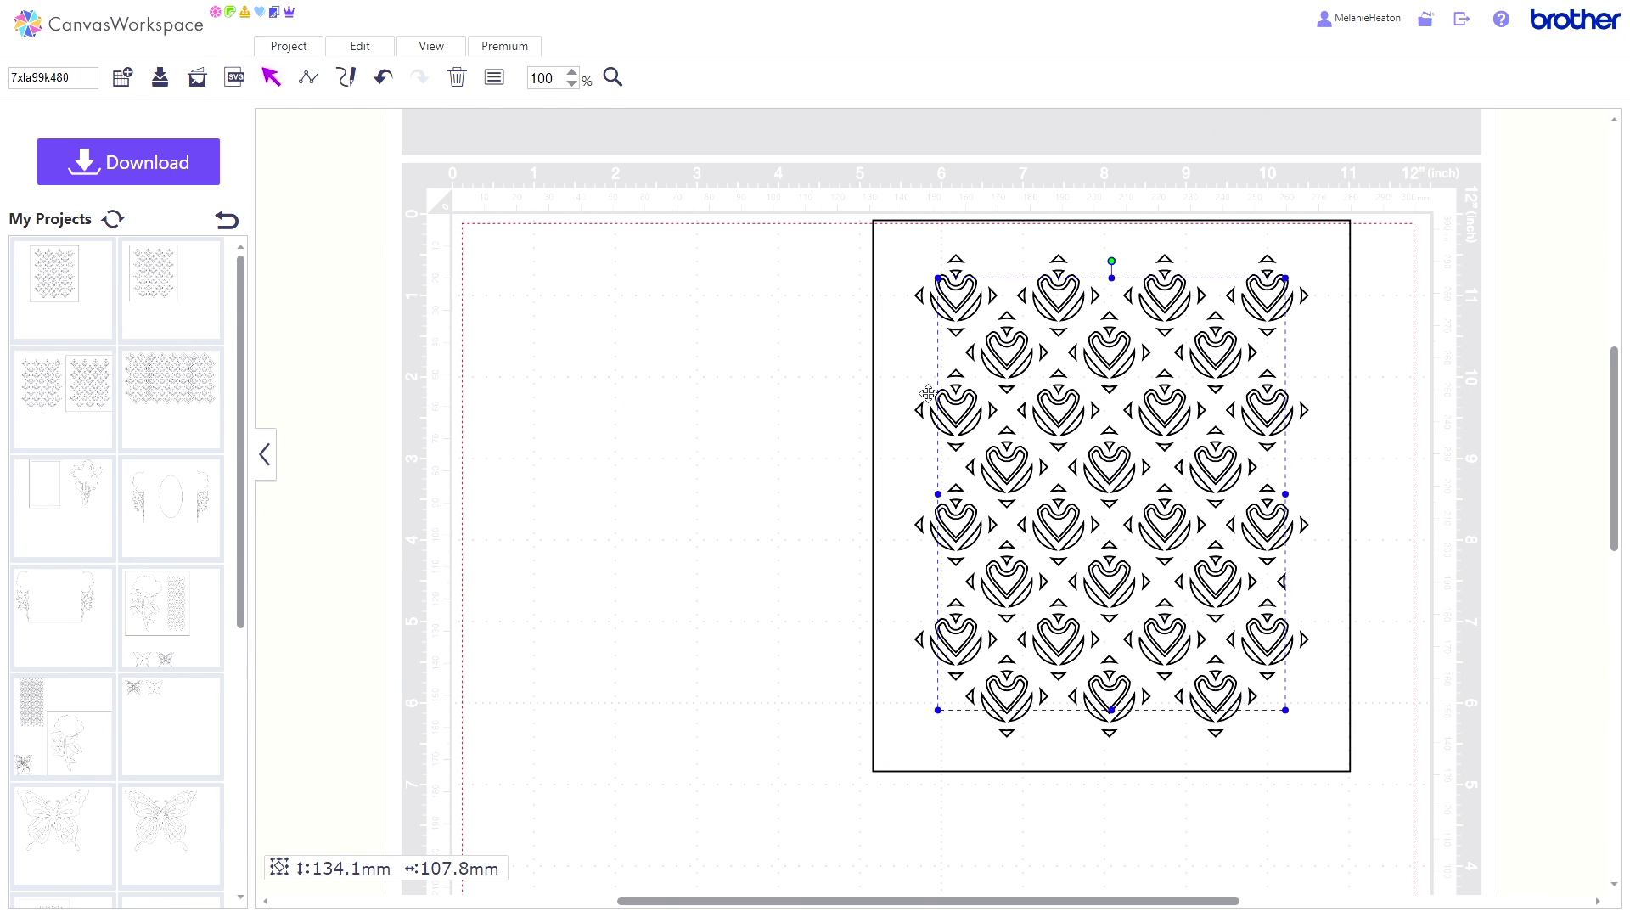
Move the framed panel to the left side of the mat and the small heart group clear of it to the right.
drag(903, 386, 512, 416)
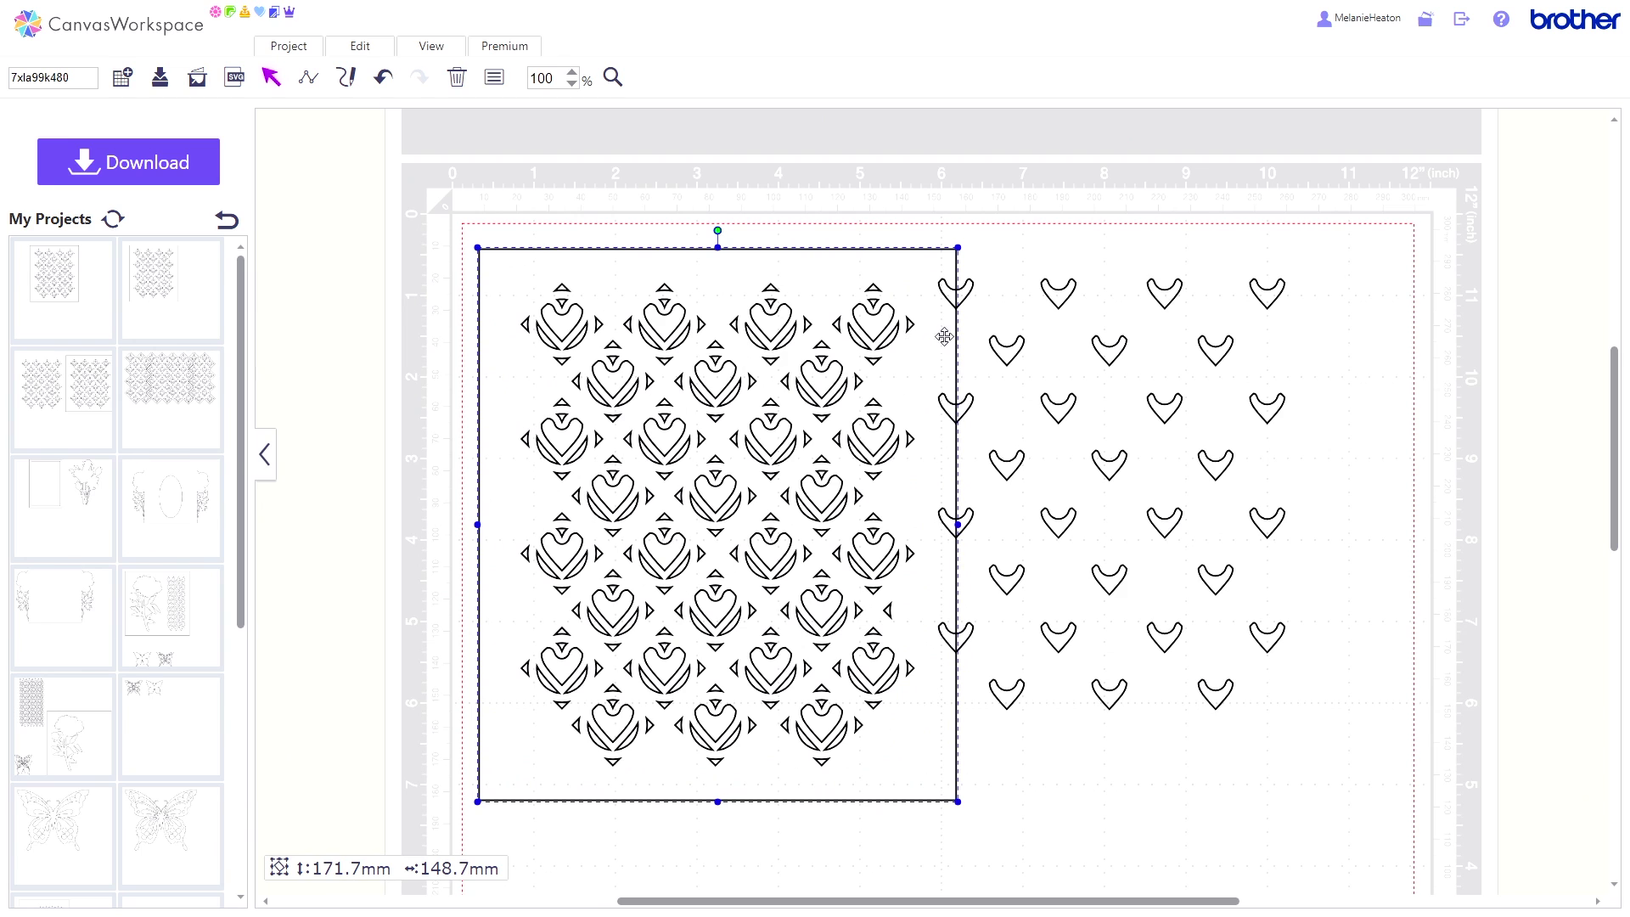
drag(1016, 356, 1113, 374)
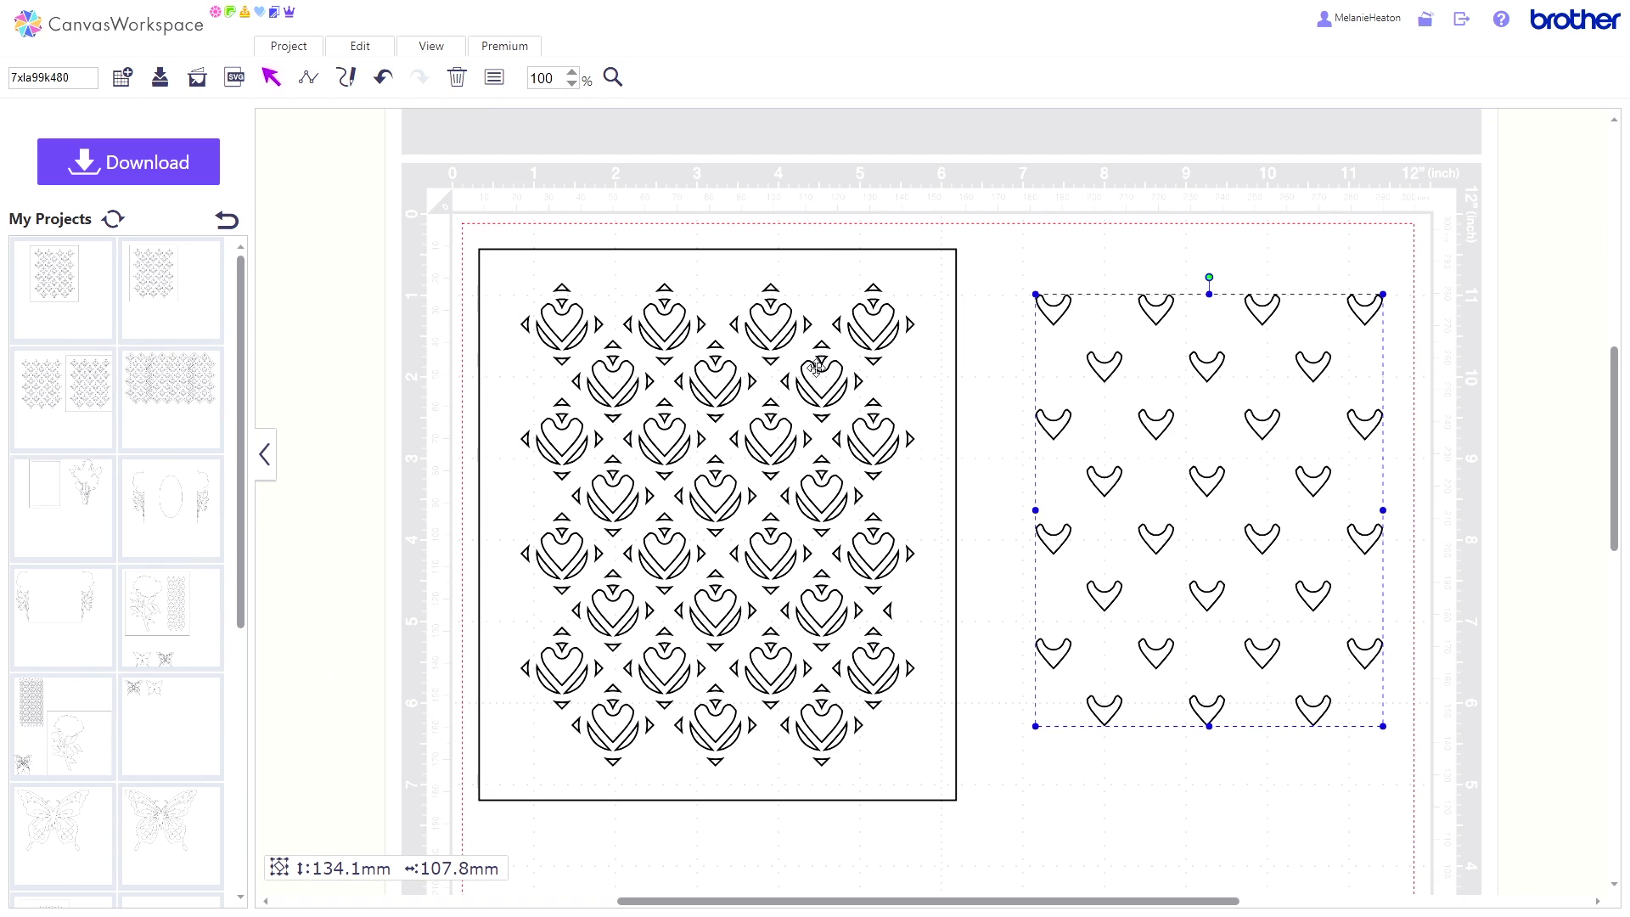
Apply a Process Overlap operation to the framed heart panel and shift the panel slightly to the right.
click(573, 302)
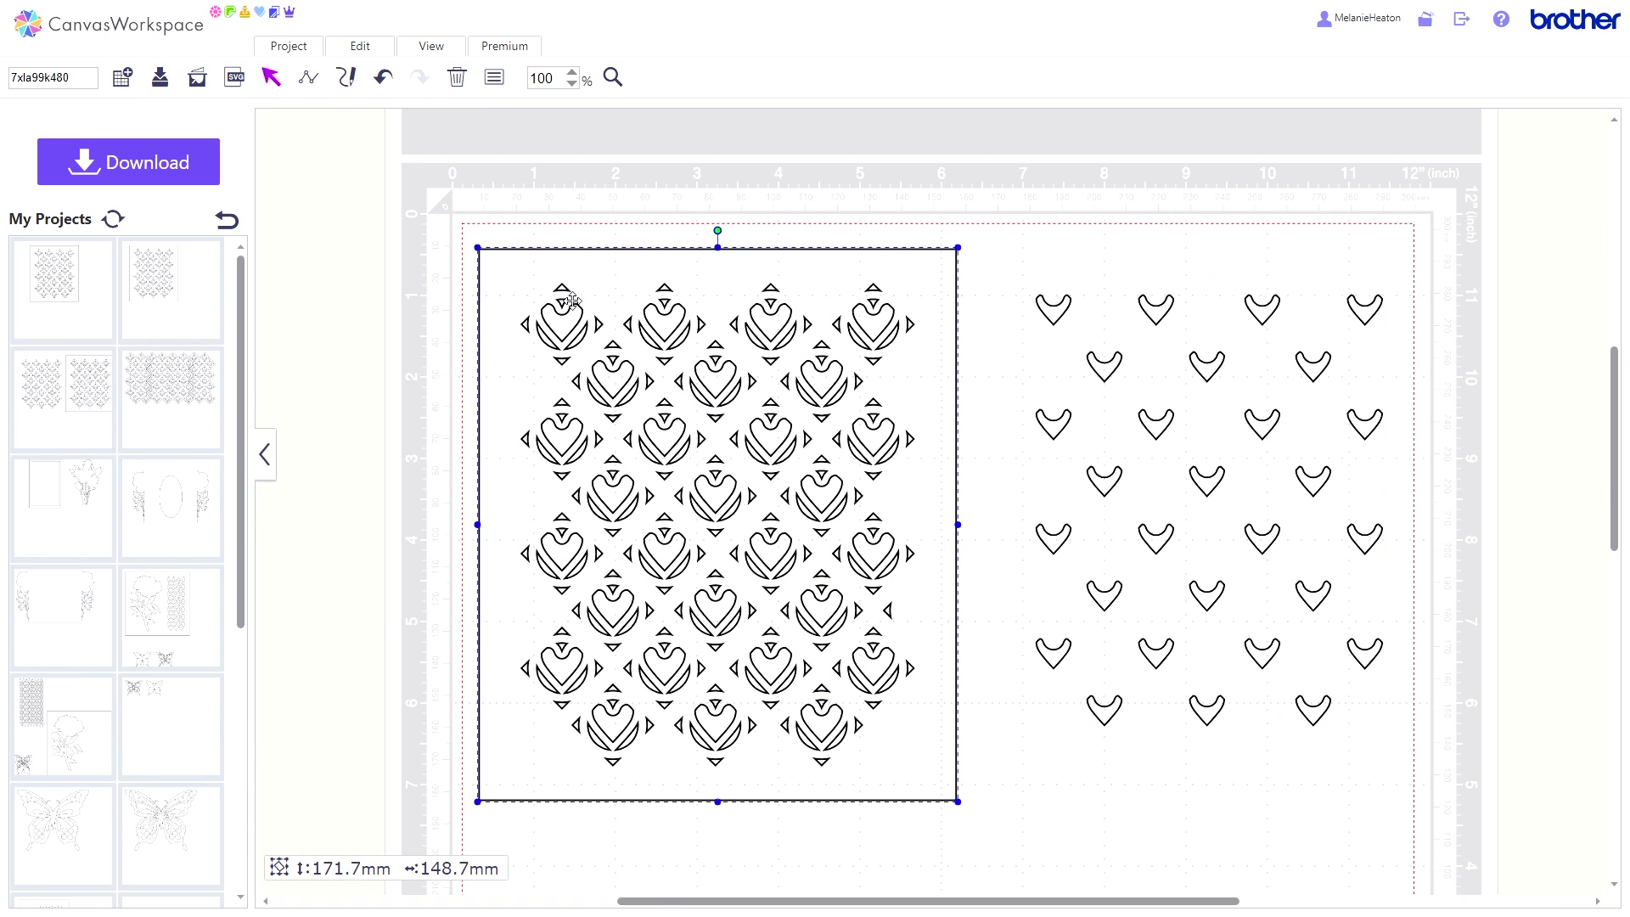
click(360, 48)
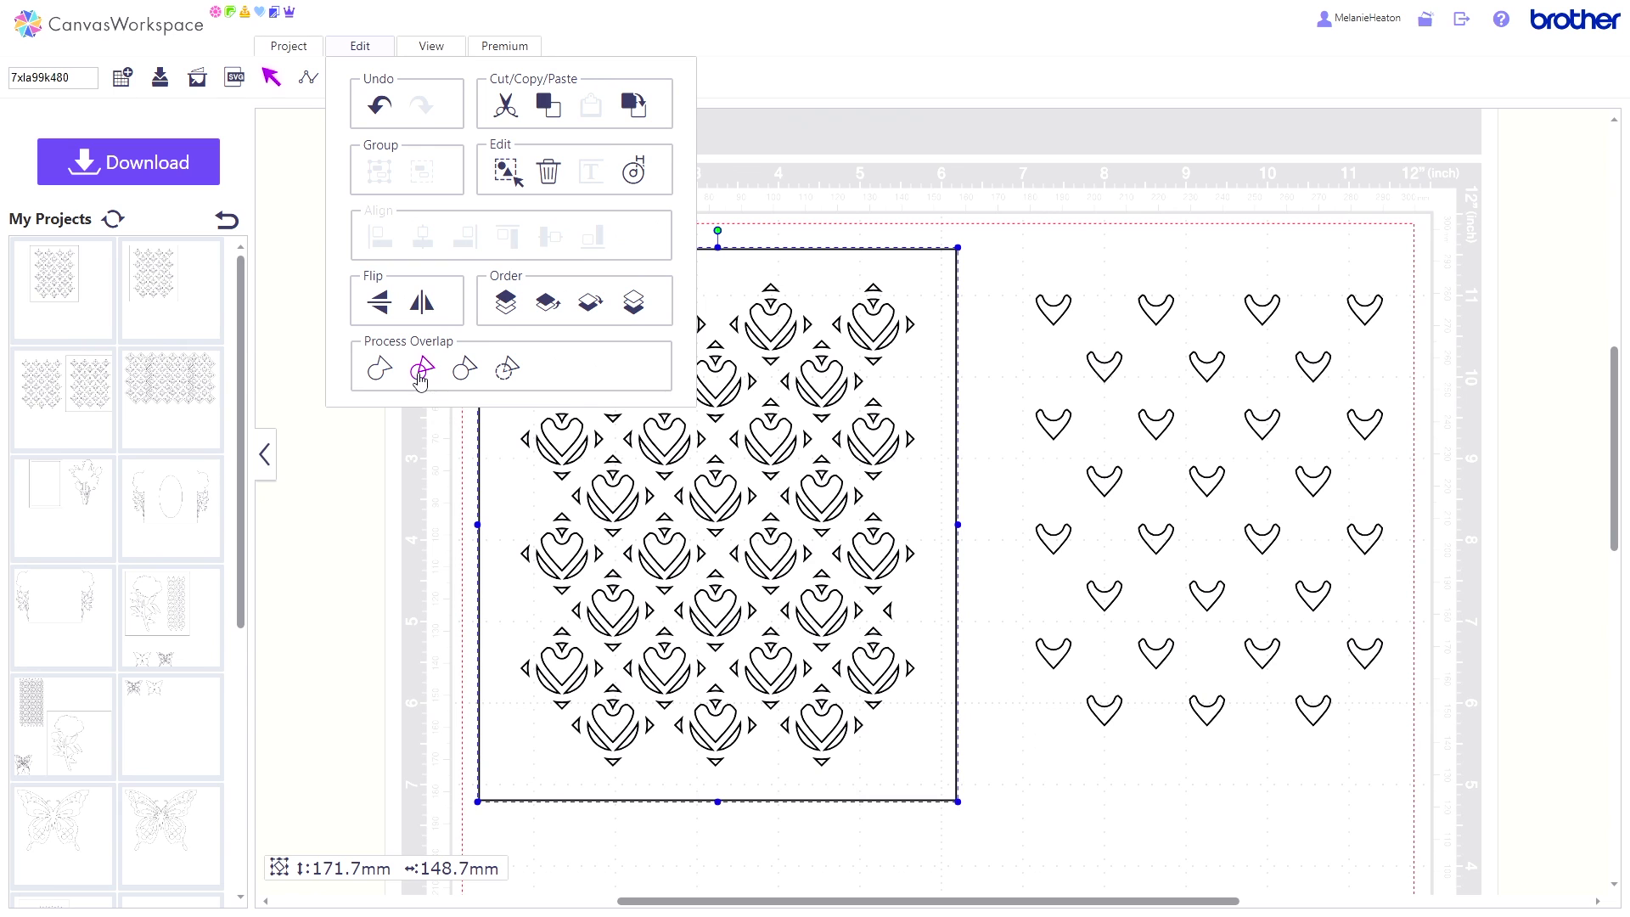
click(420, 370)
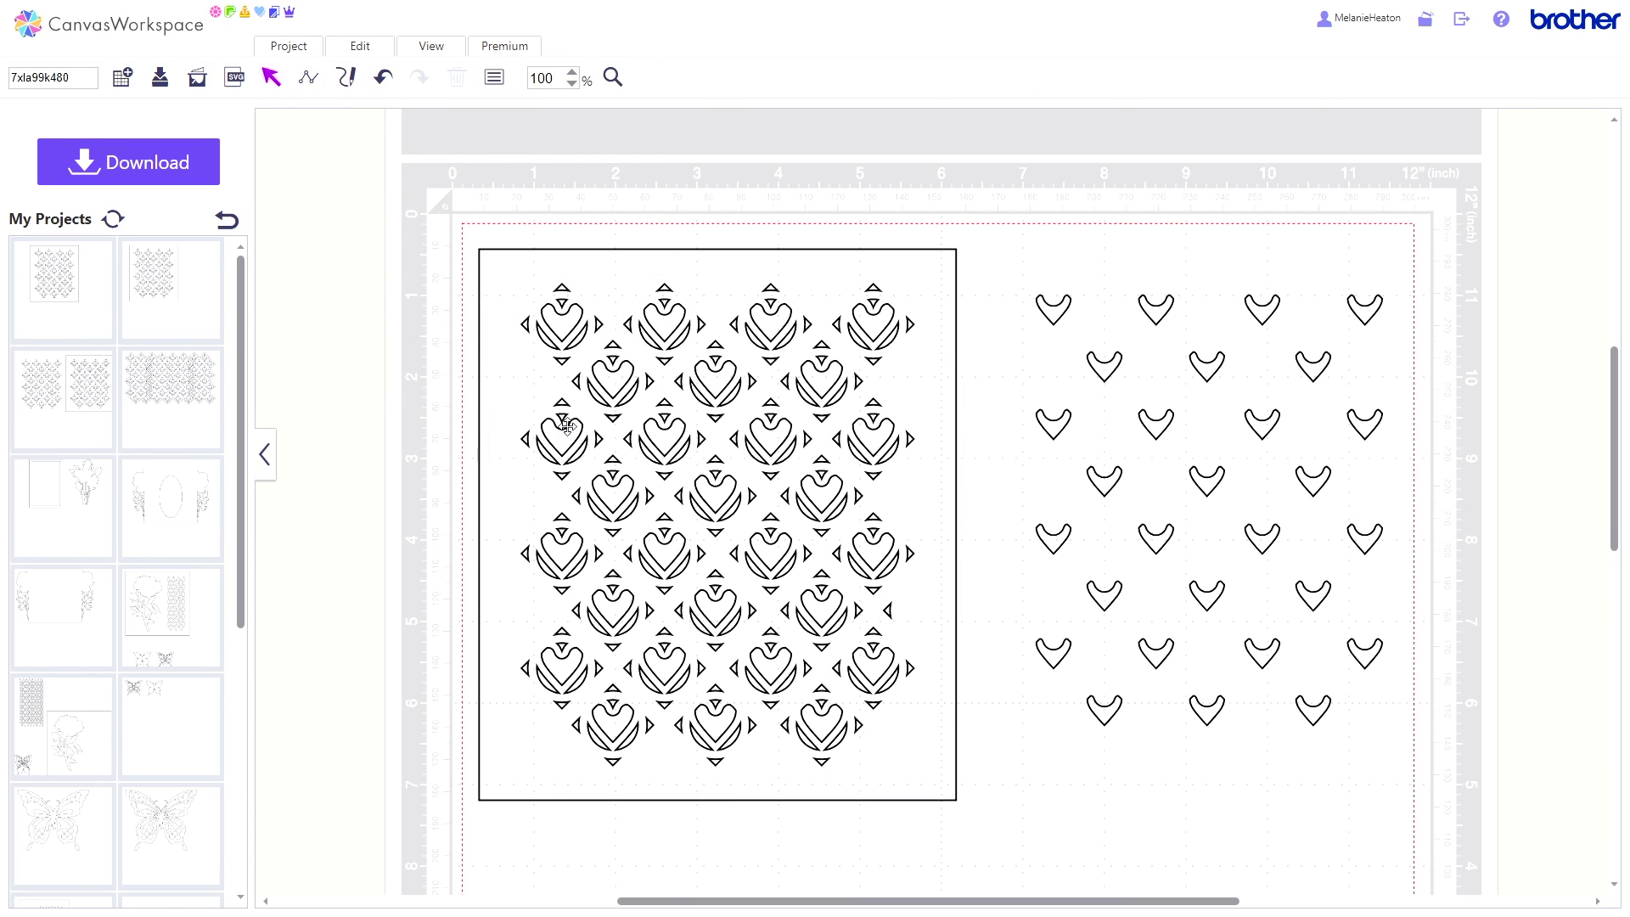
mouse_move(524, 403)
mouse_down()
mouse_move(696, 399)
mouse_move(546, 399)
mouse_up()
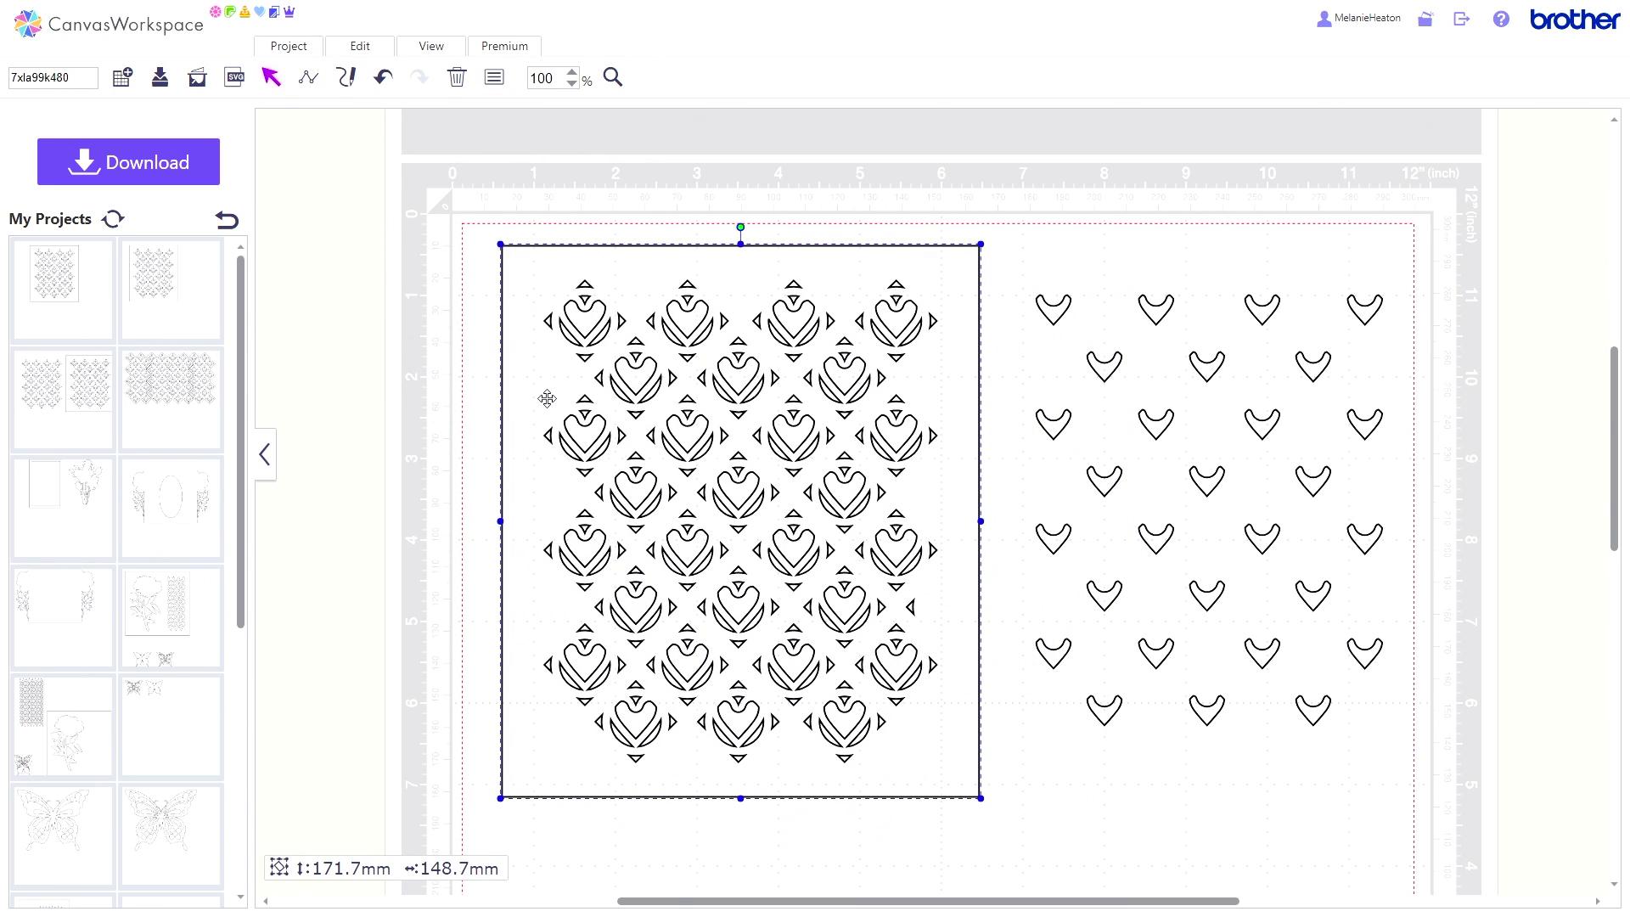
Delete the small heart group and send the remaining panel project to the machine by ScanNCut Transfer.
click(1058, 316)
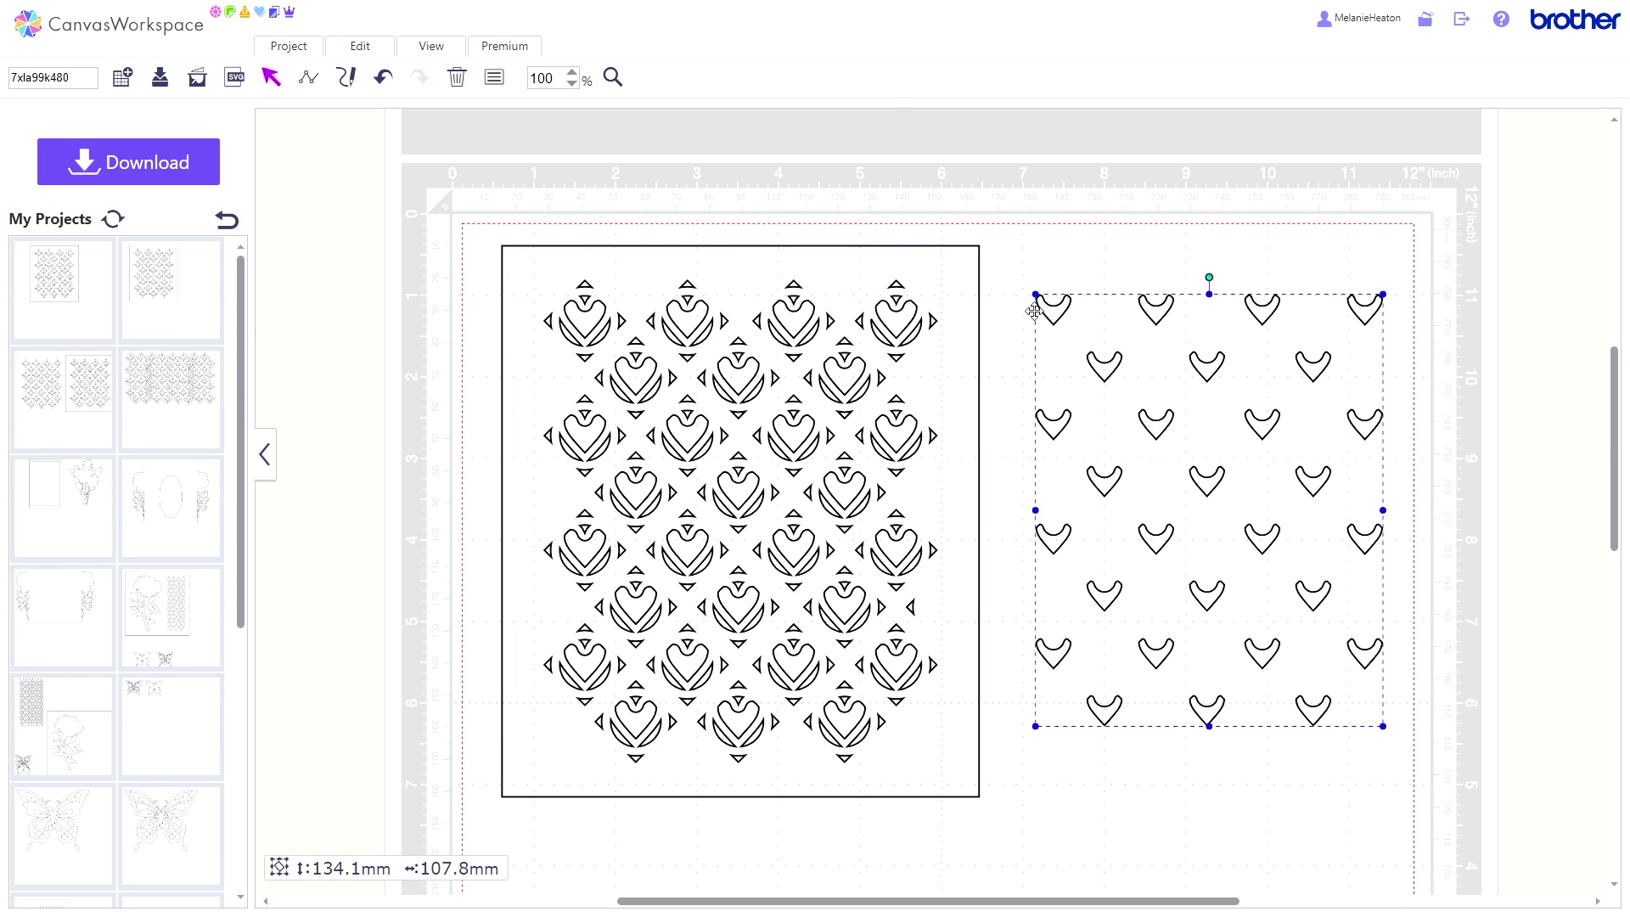
click(456, 78)
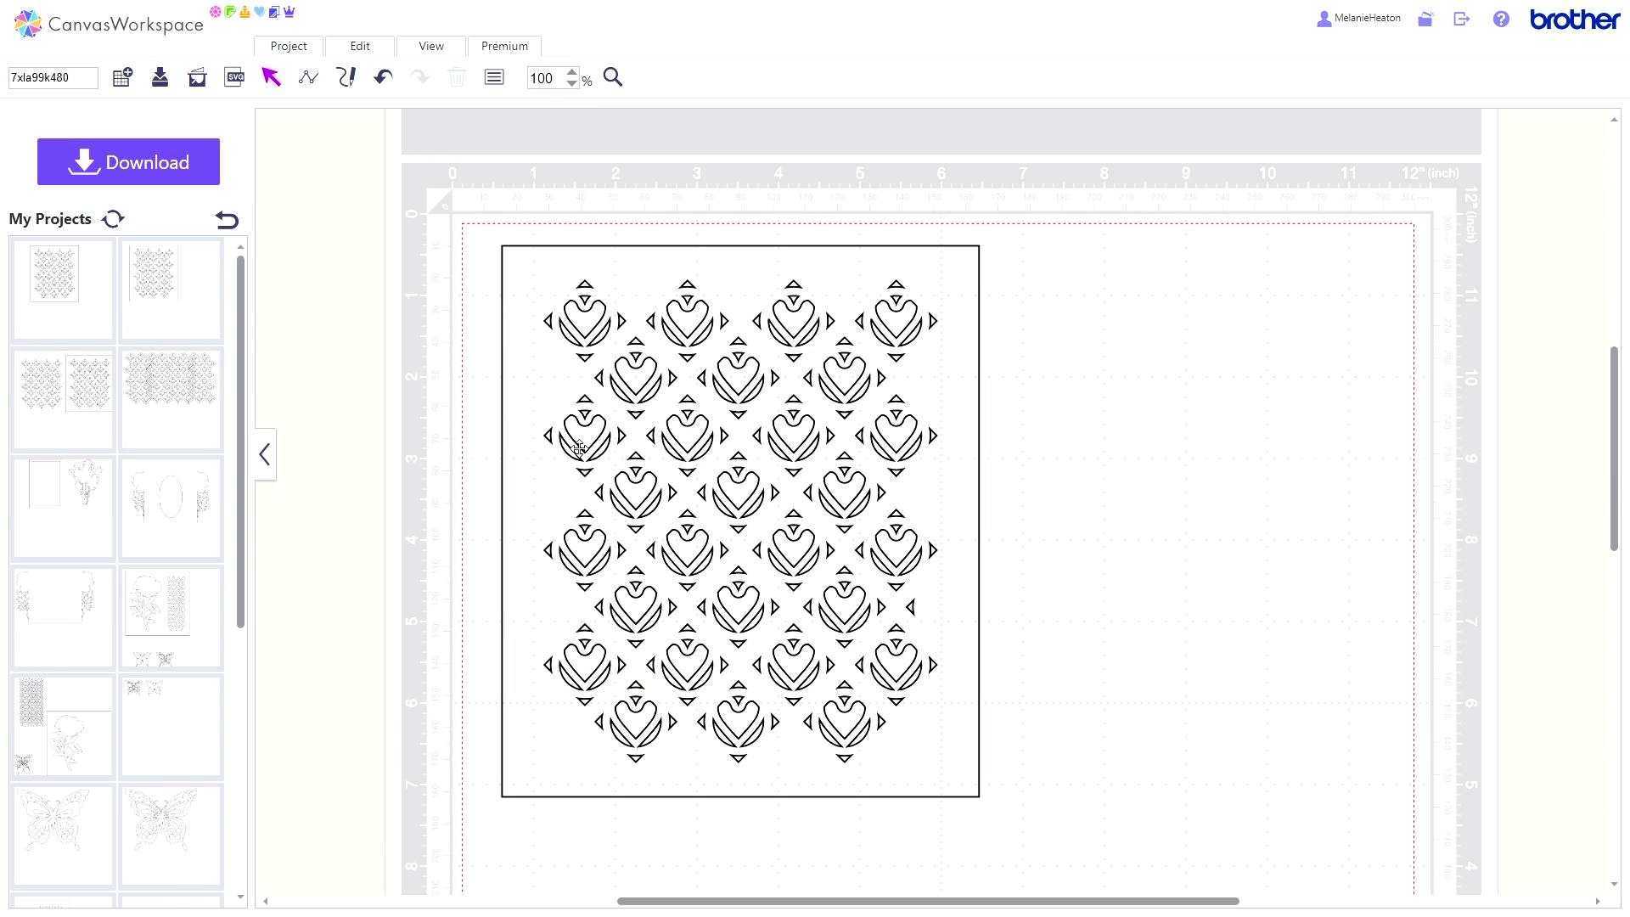
click(211, 174)
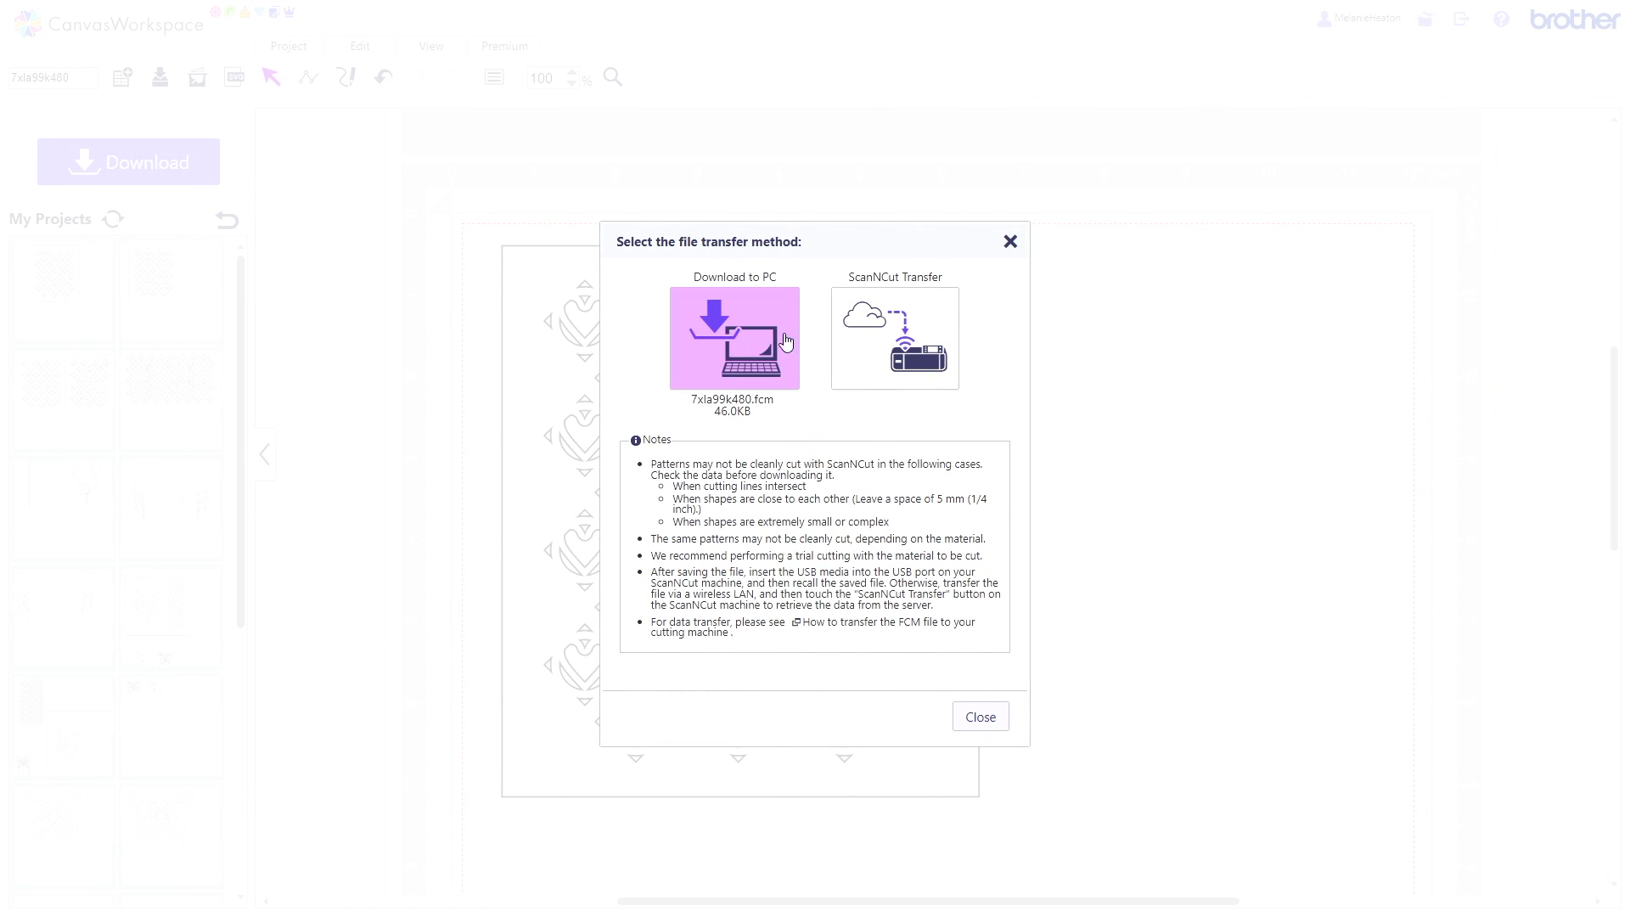
click(870, 340)
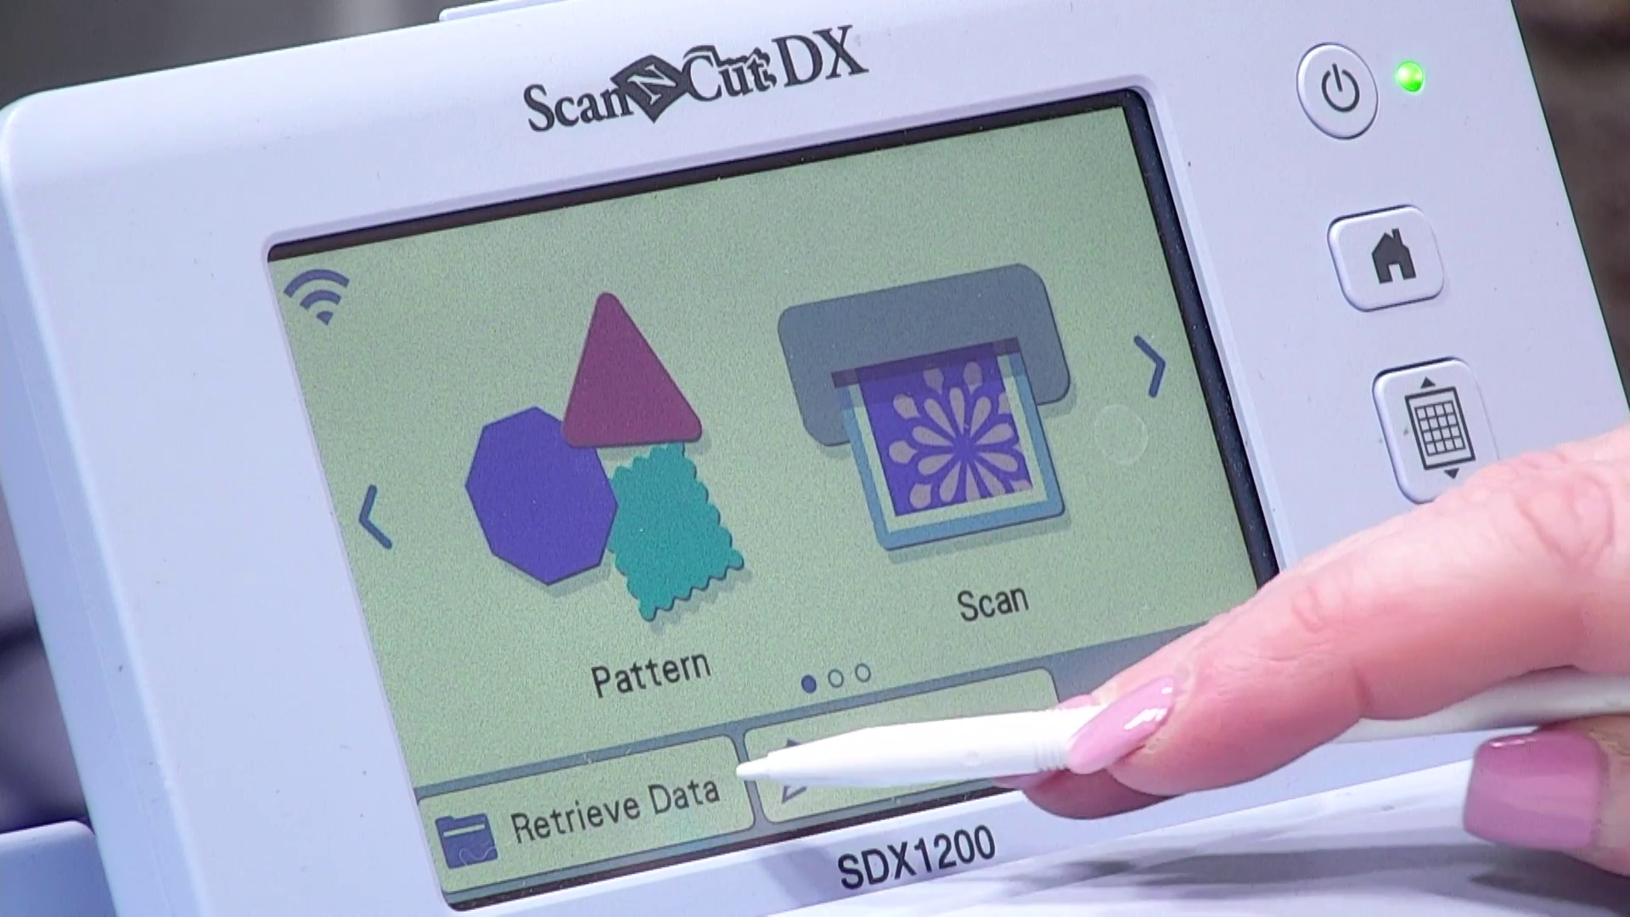
On the ScanNCut, retrieve the transferred panel from the cloud, move it on the mat and open its object editing options.
click(730, 785)
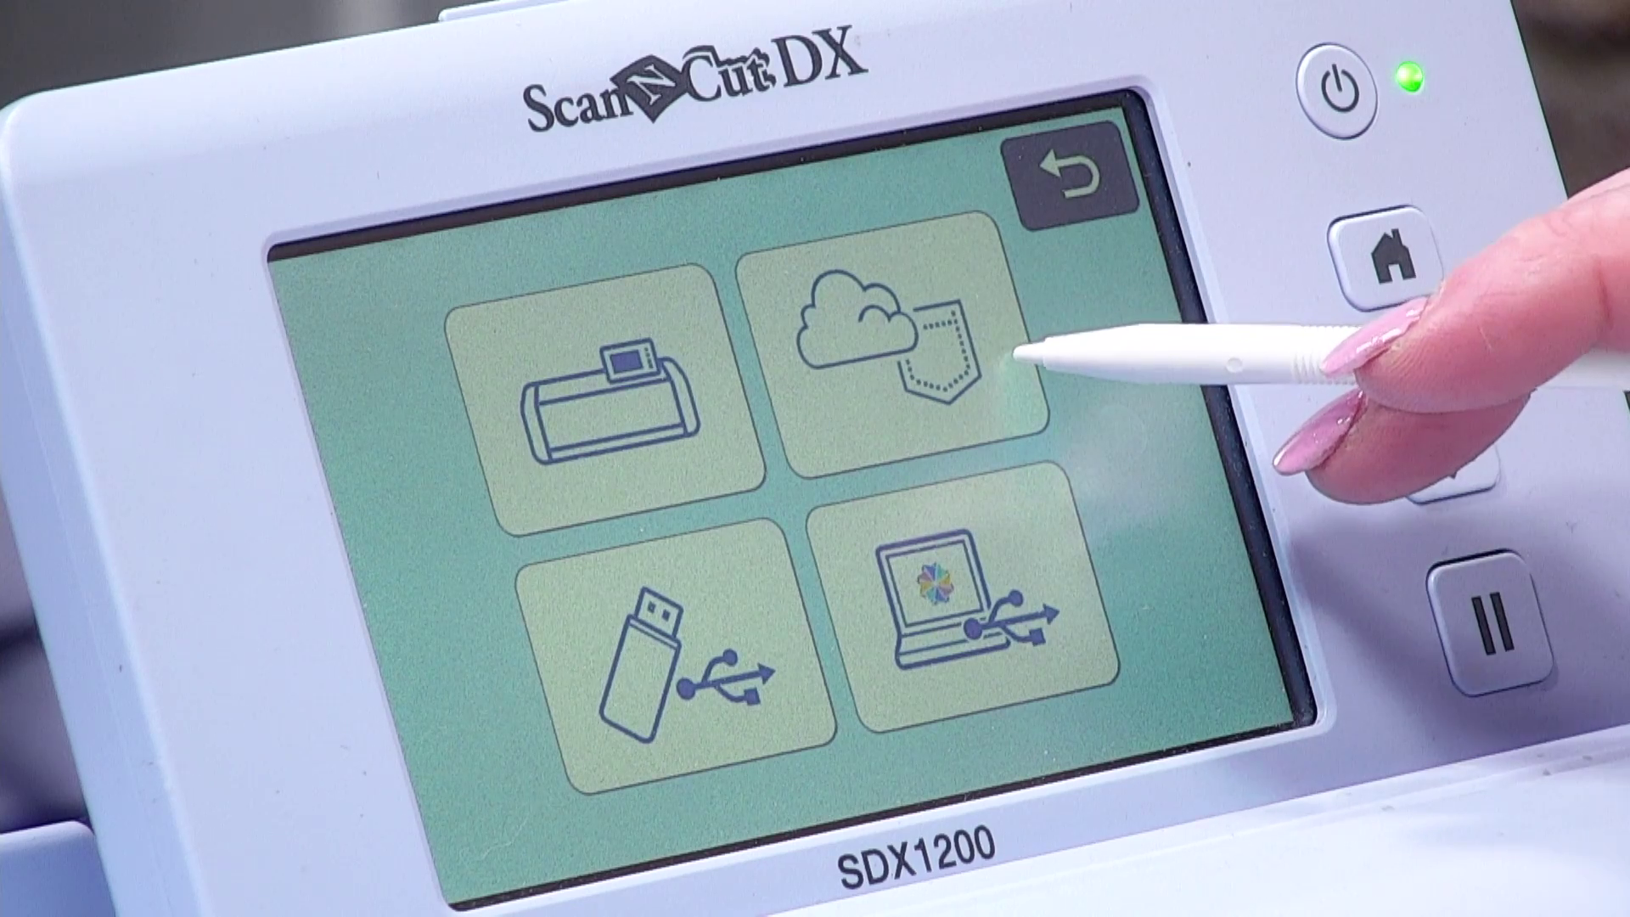
click(1019, 354)
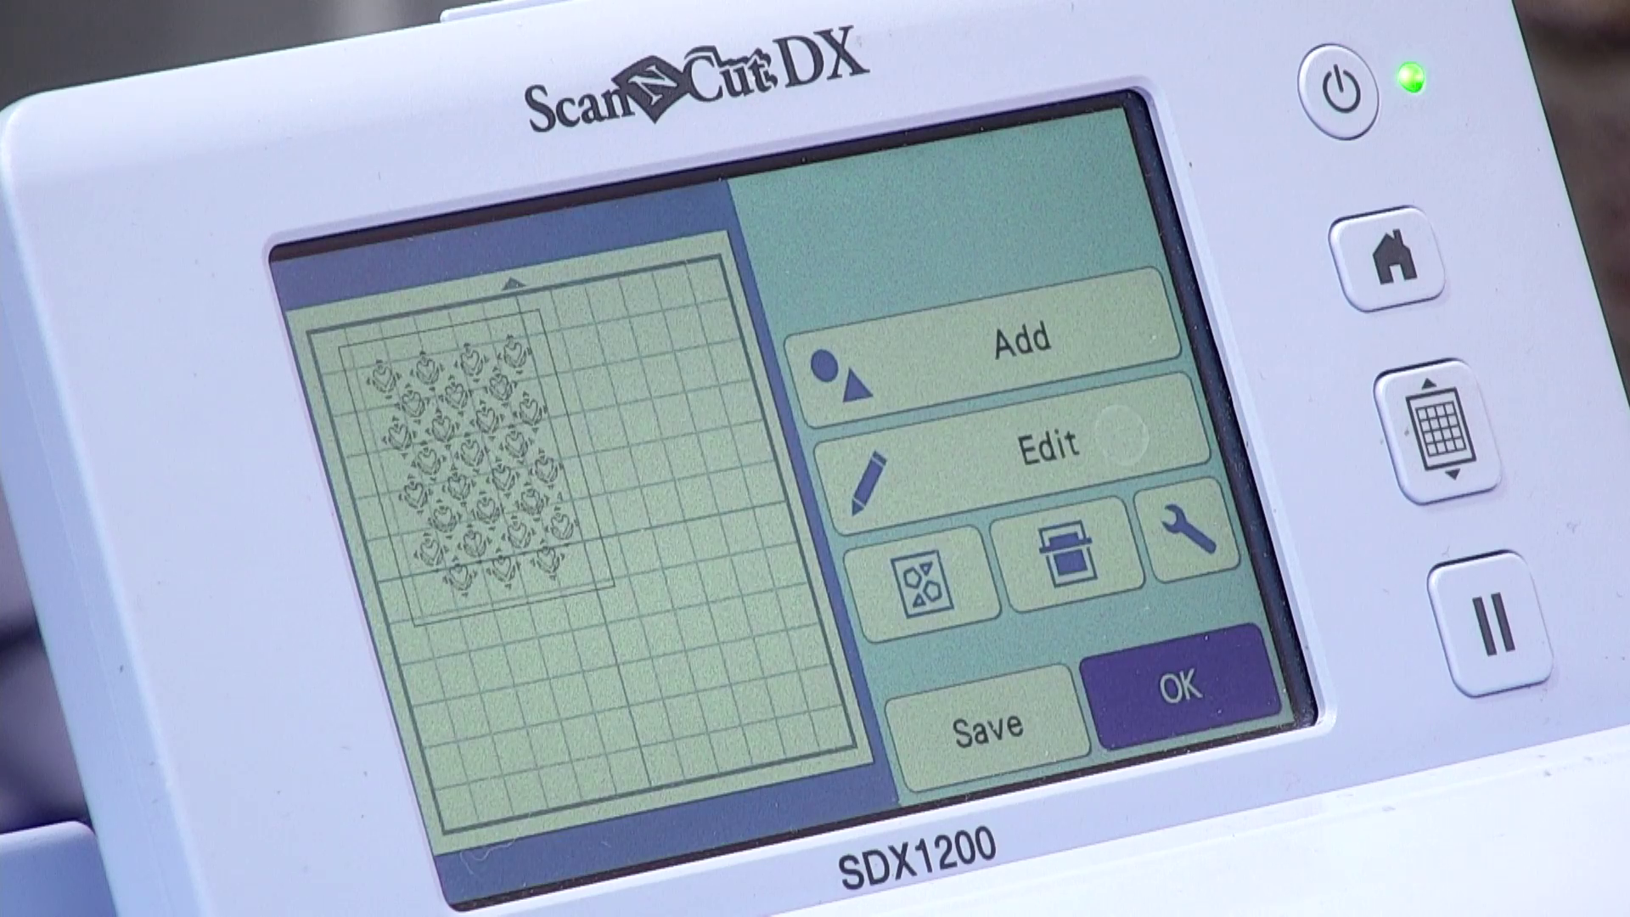
click(624, 547)
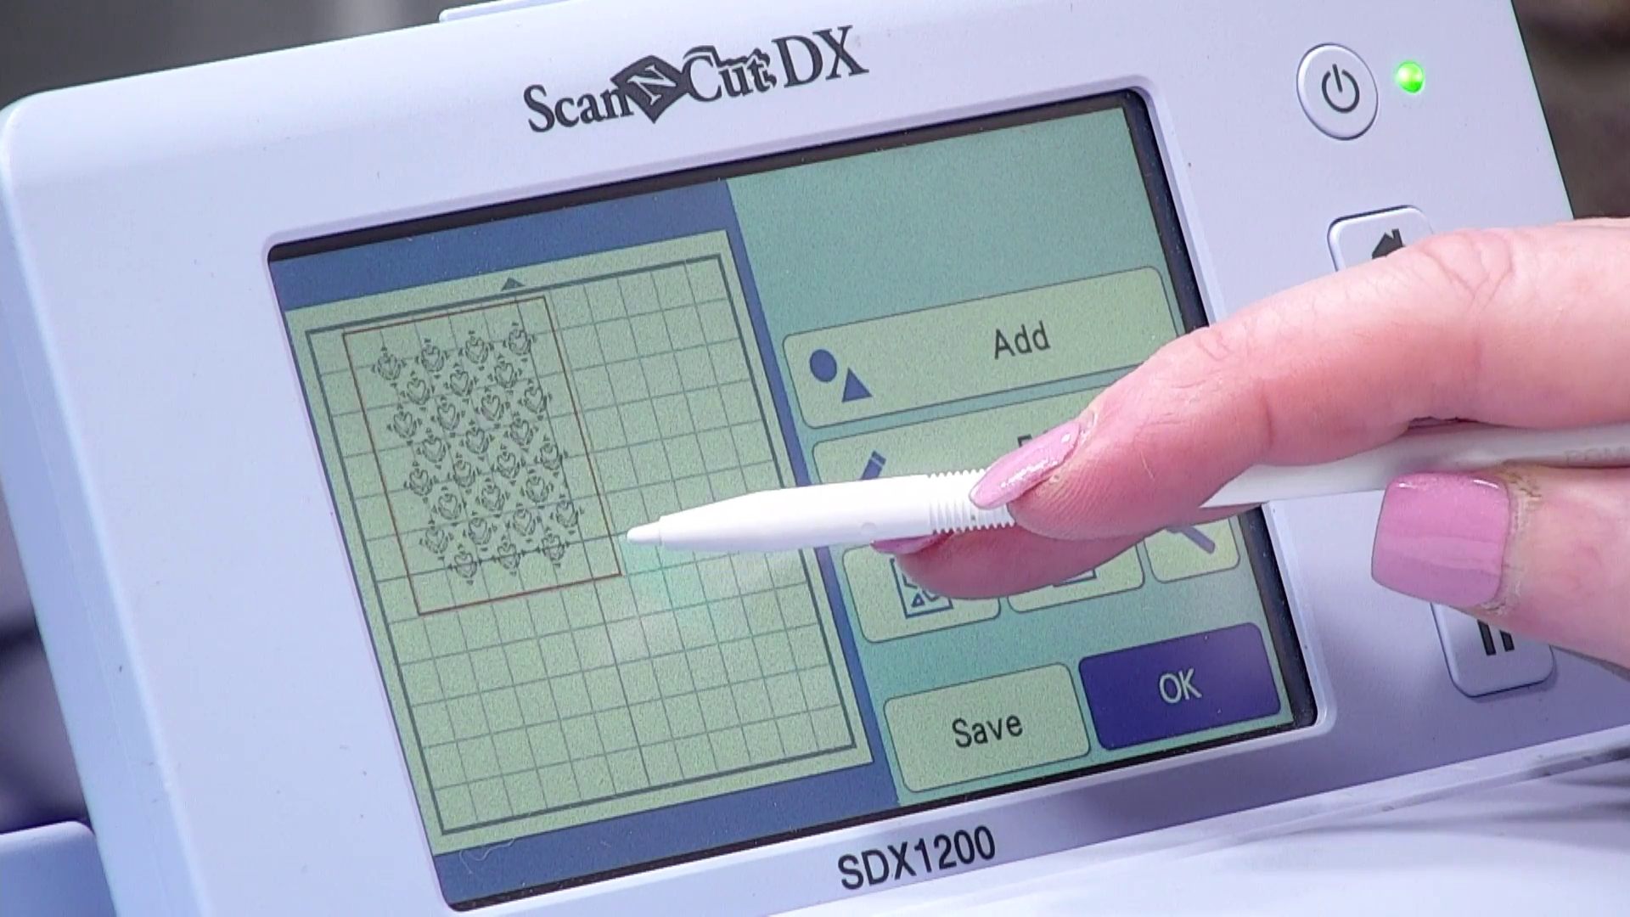
click(1088, 429)
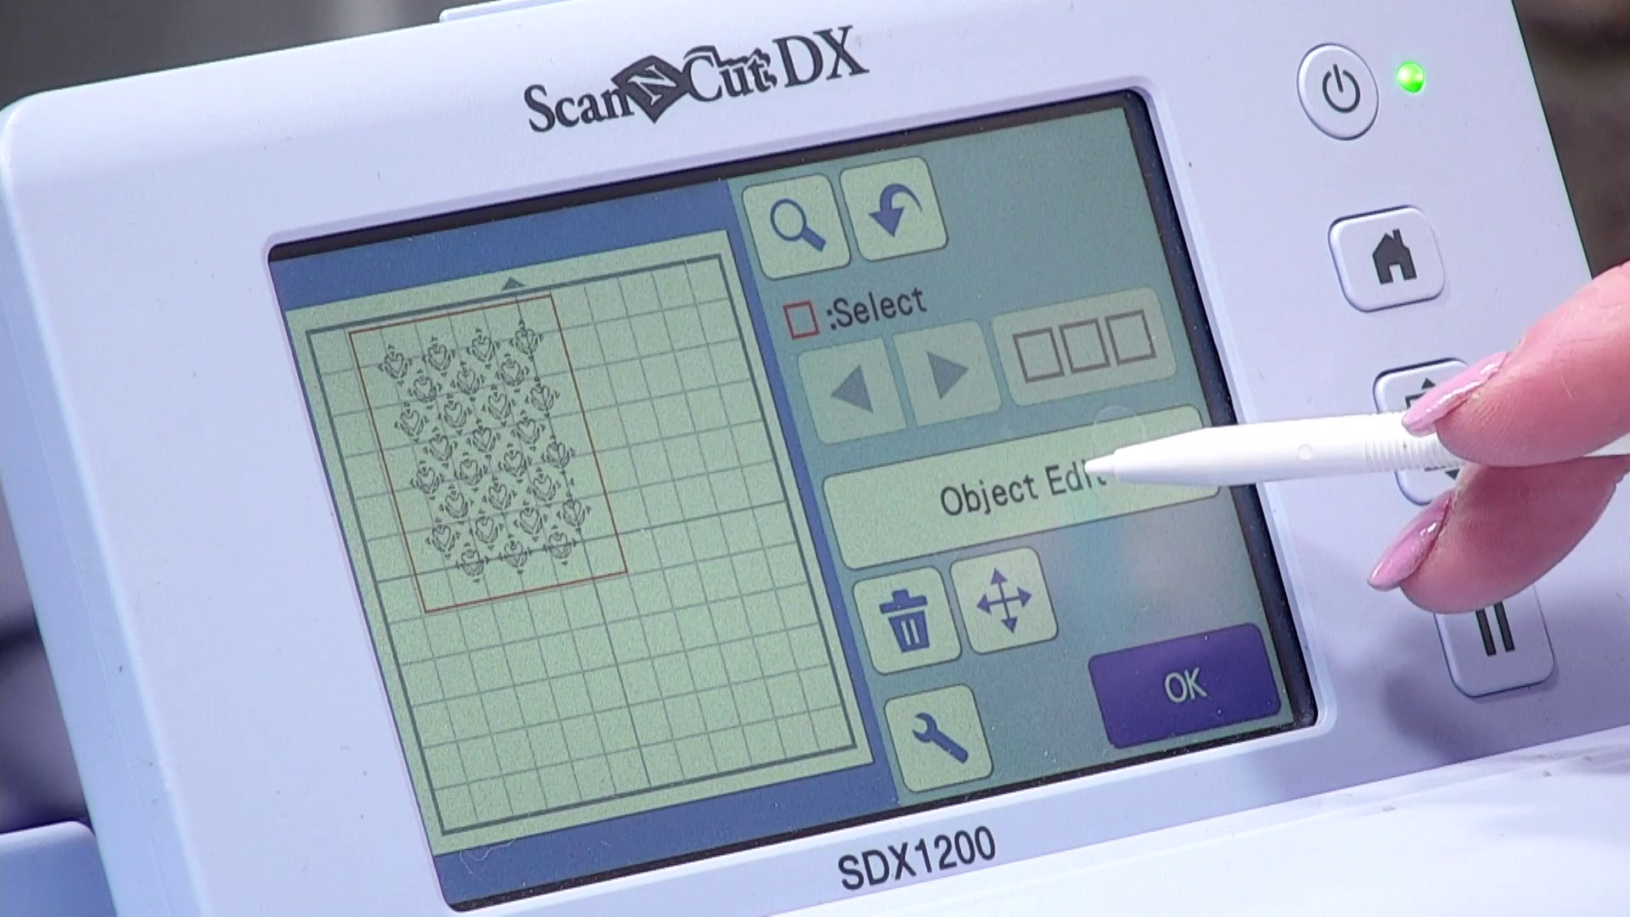
click(1104, 459)
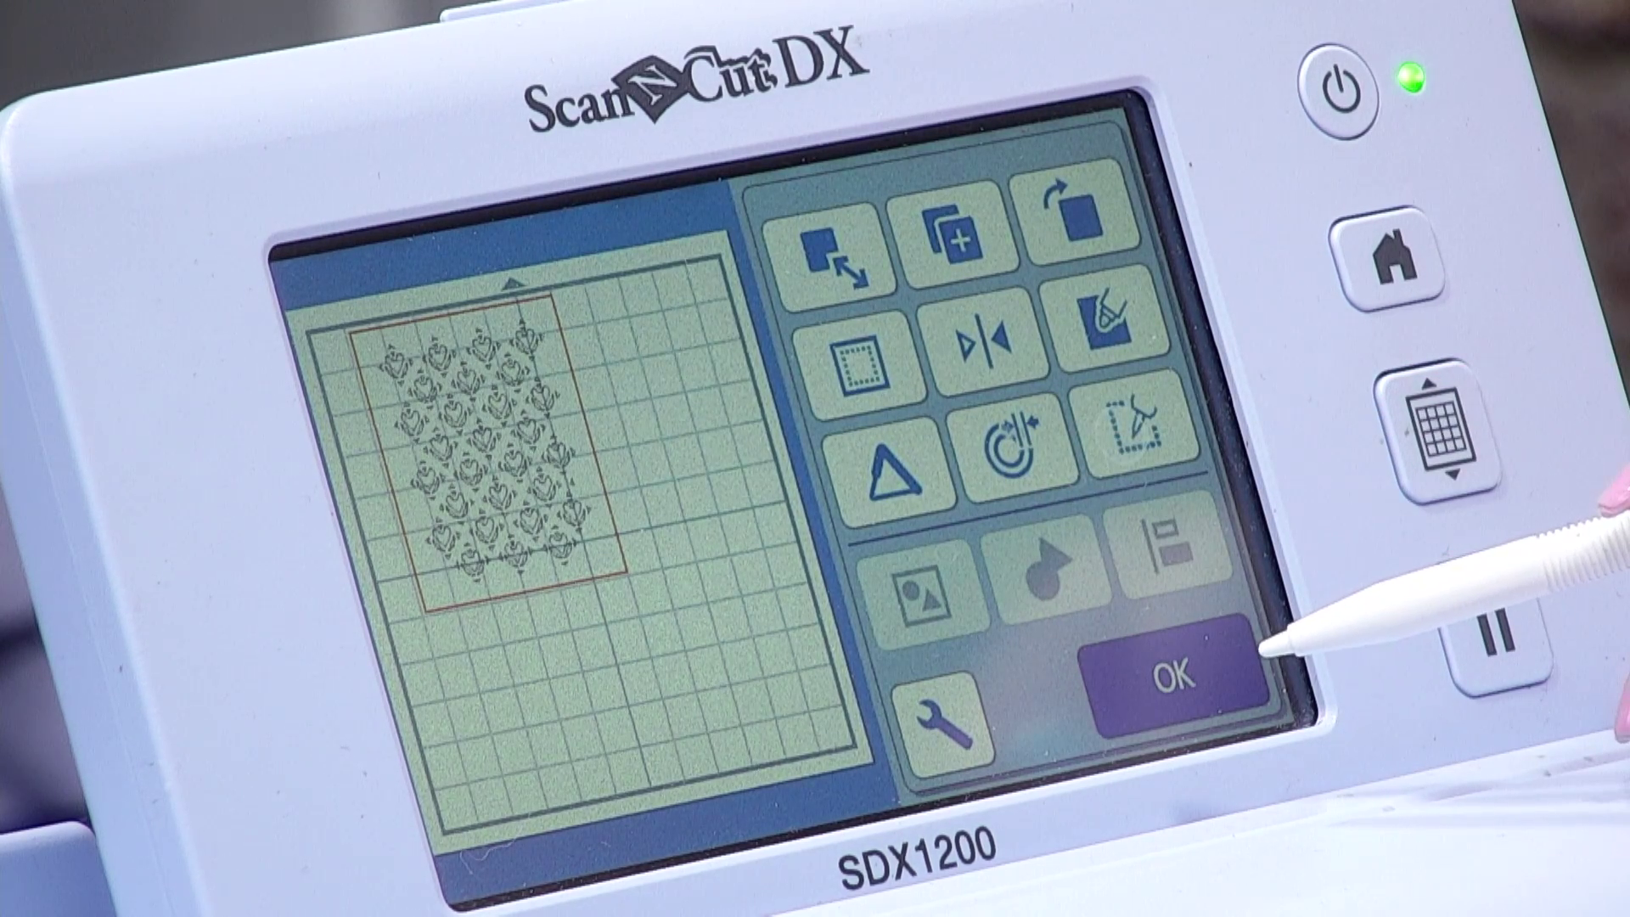
Move the panel farther in from the mat's corner, and check the 0.06" offset distance setting without applying it.
drag(624, 528, 656, 558)
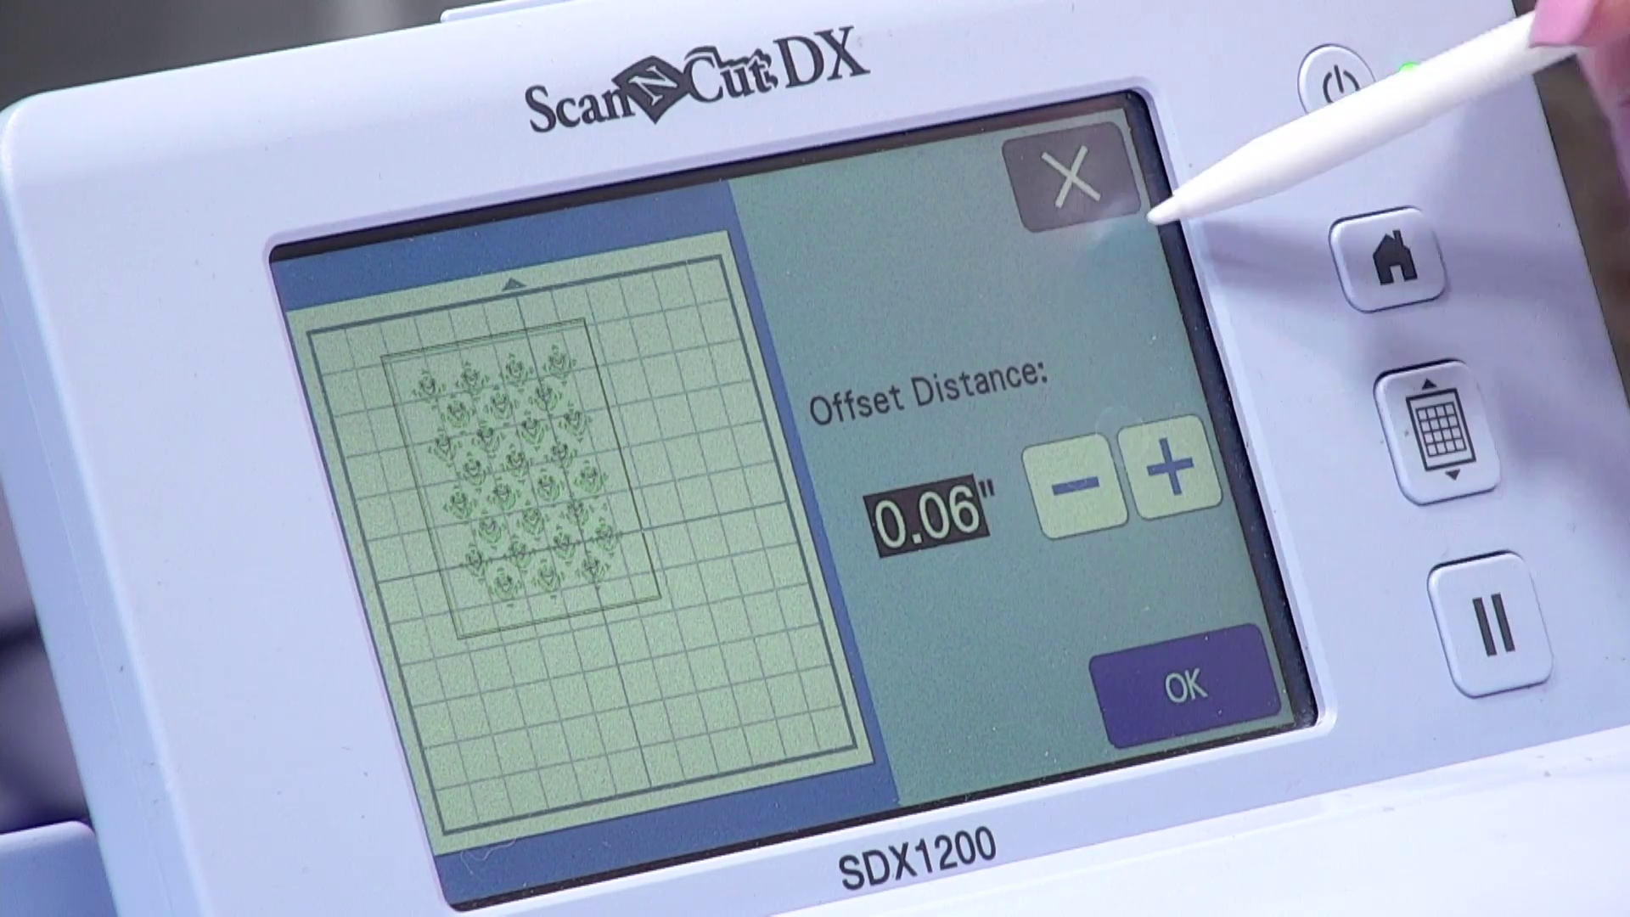
click(1097, 157)
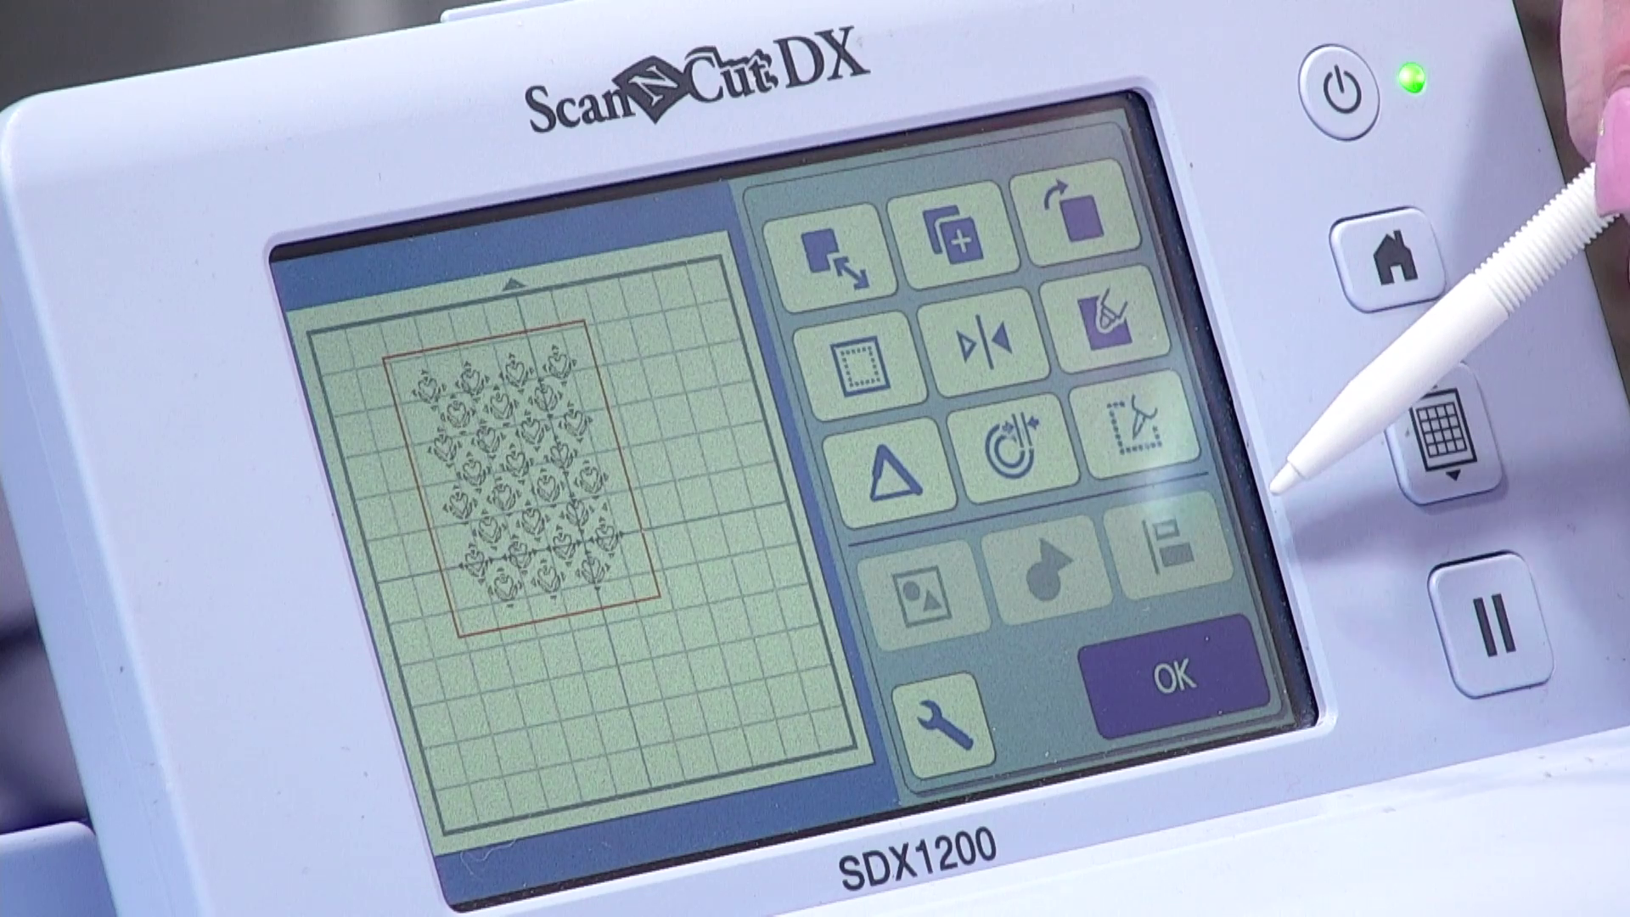
Switch the machine's measurement unit to millimetres from the panel's size settings and return to the object editing options.
click(1175, 676)
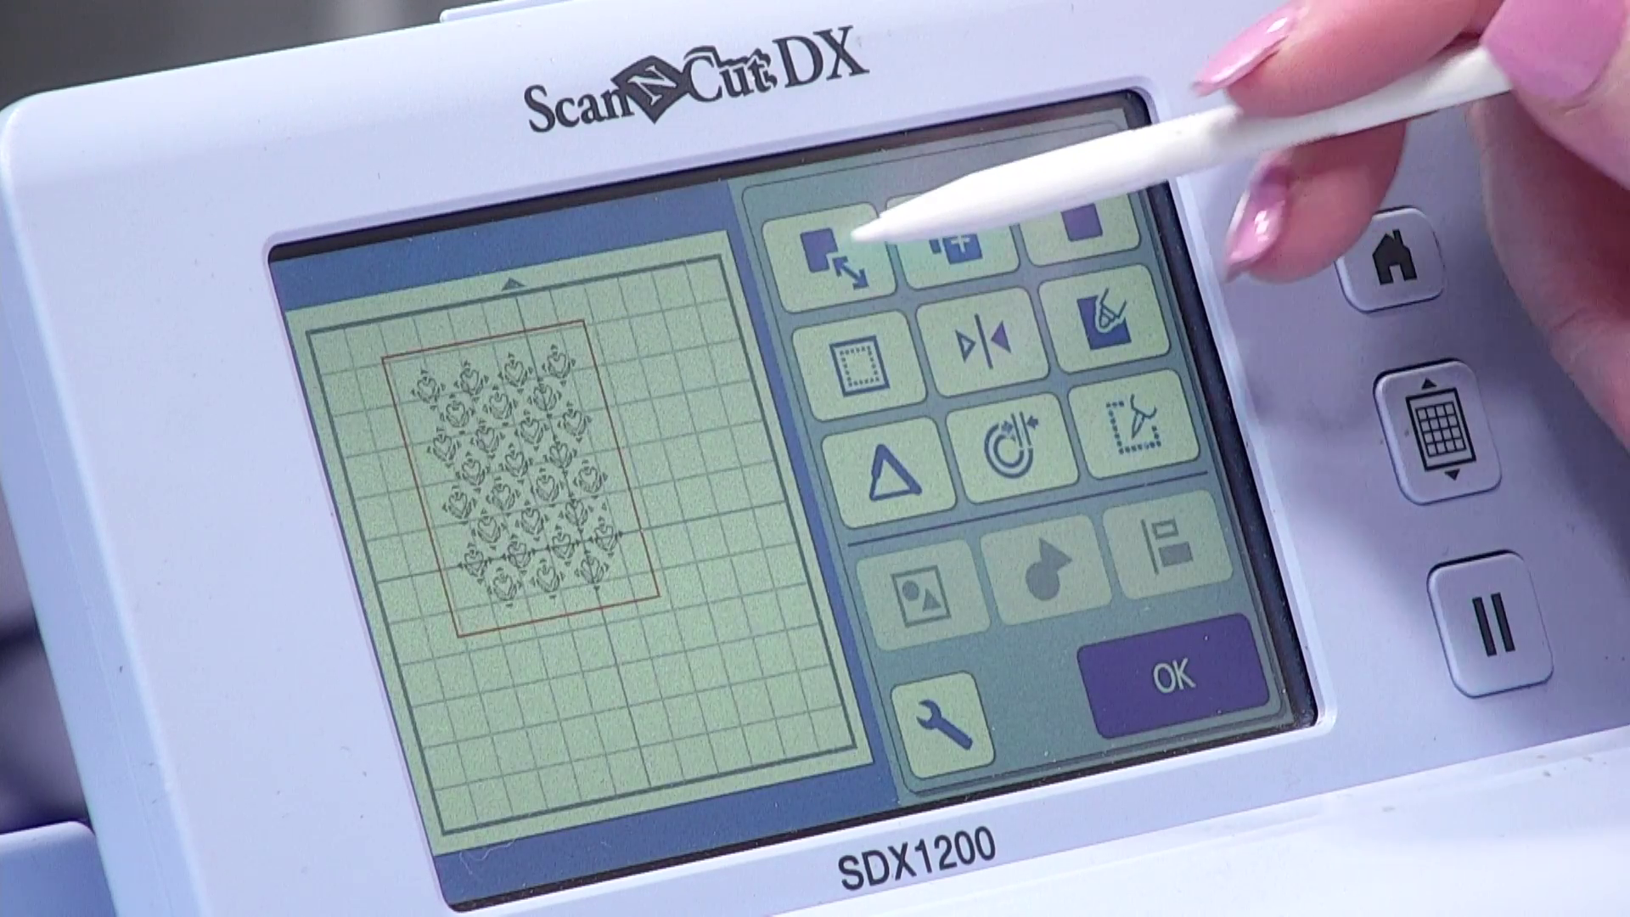
click(849, 247)
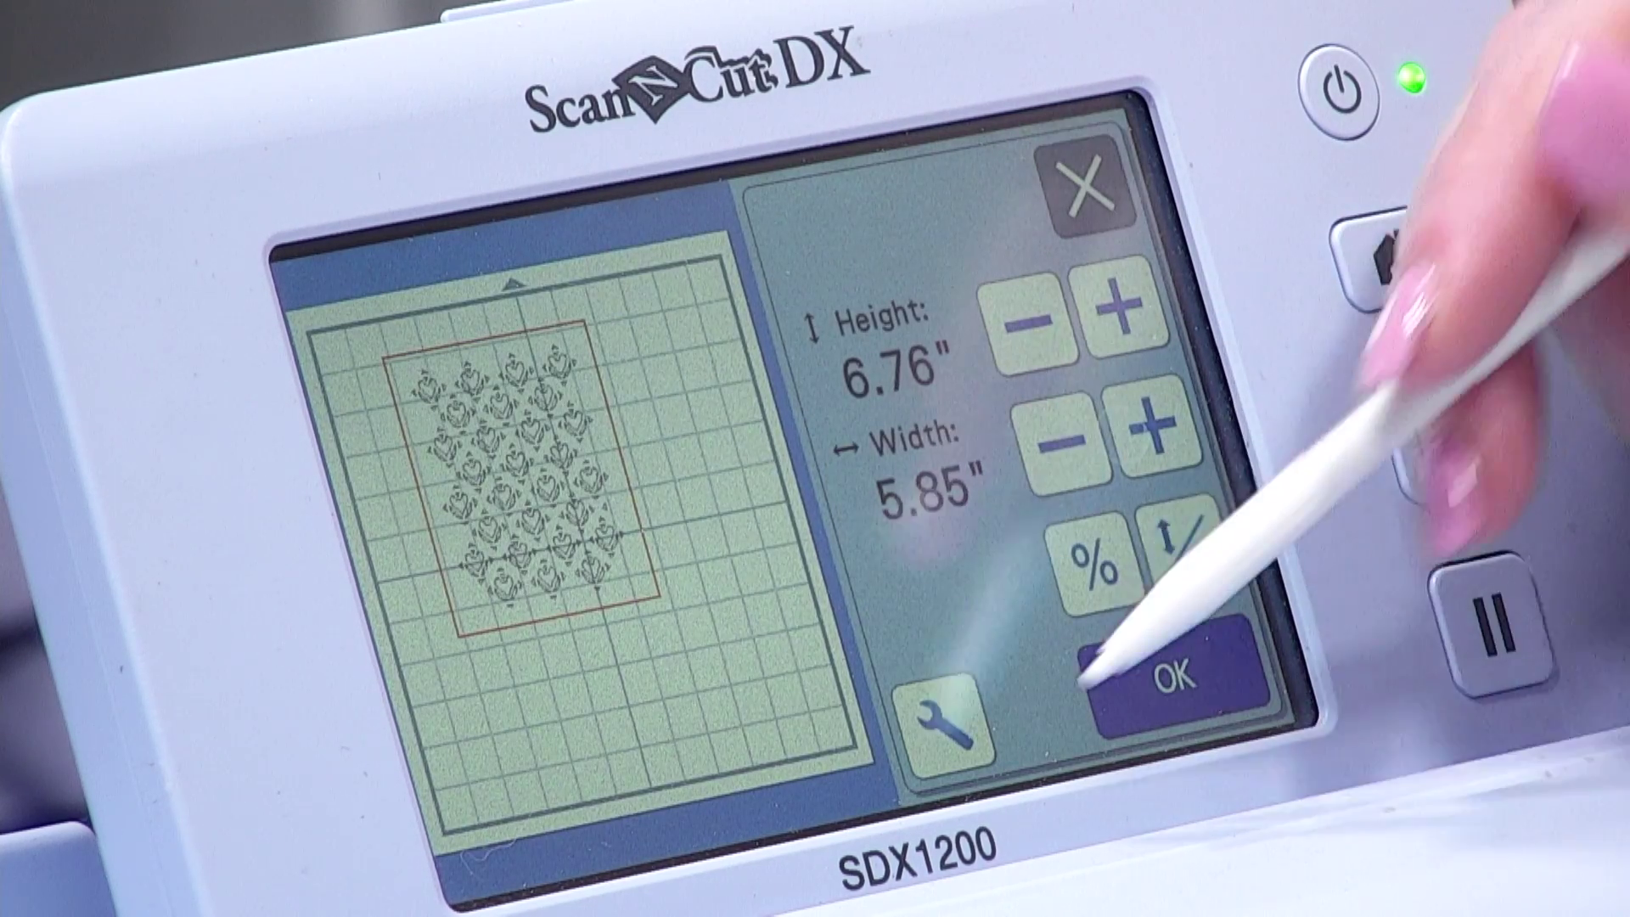
click(976, 689)
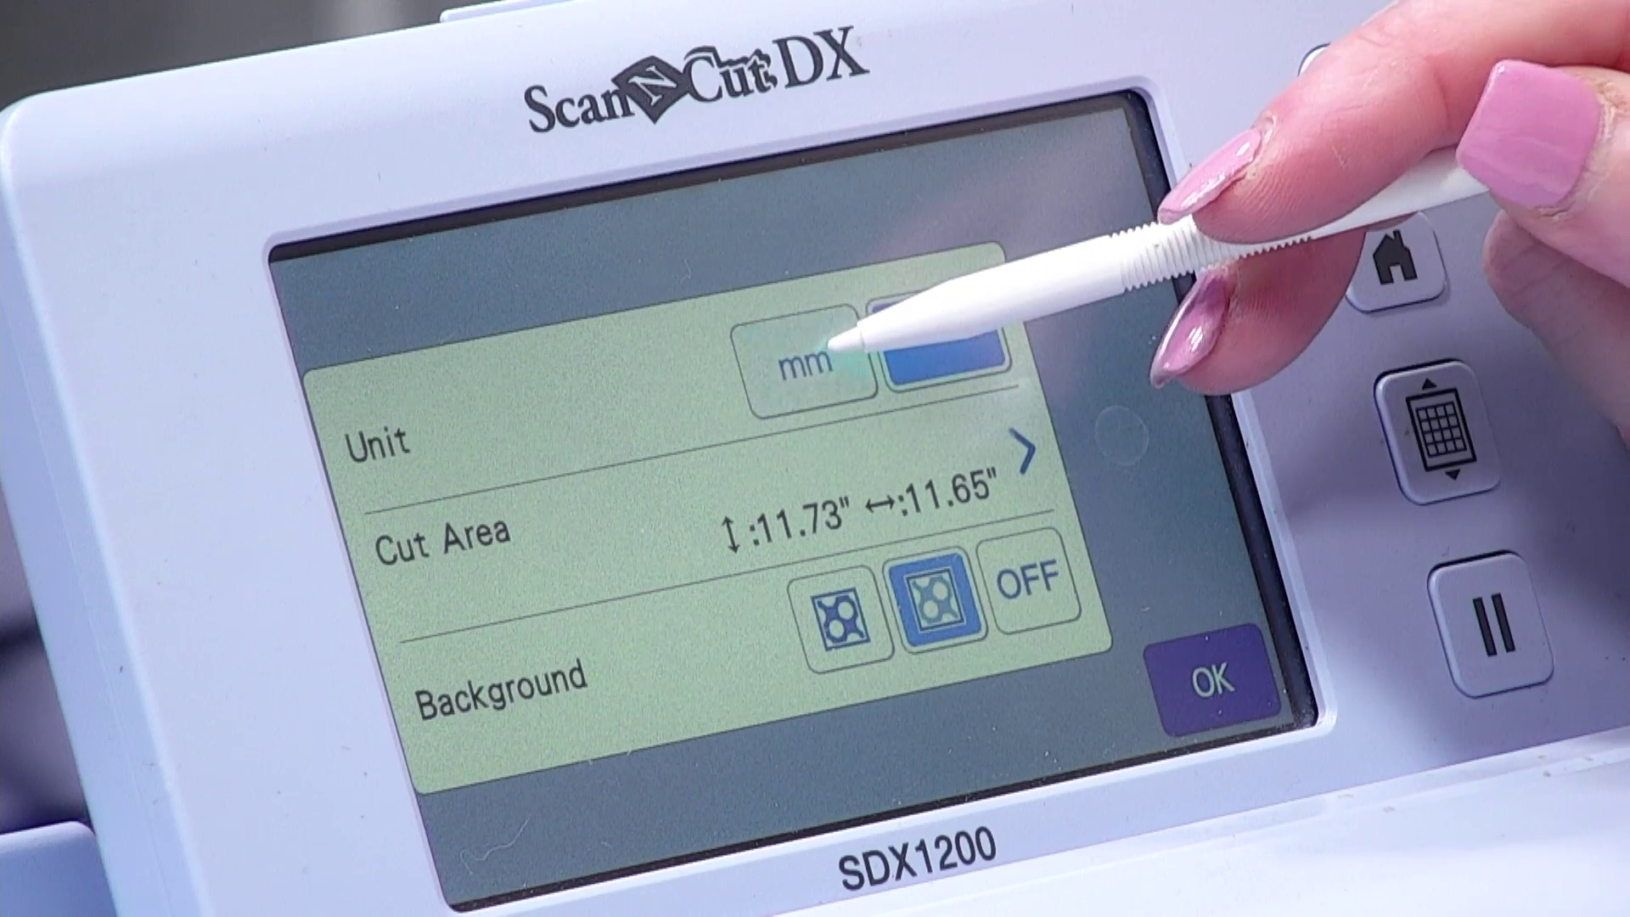
click(805, 361)
click(1247, 669)
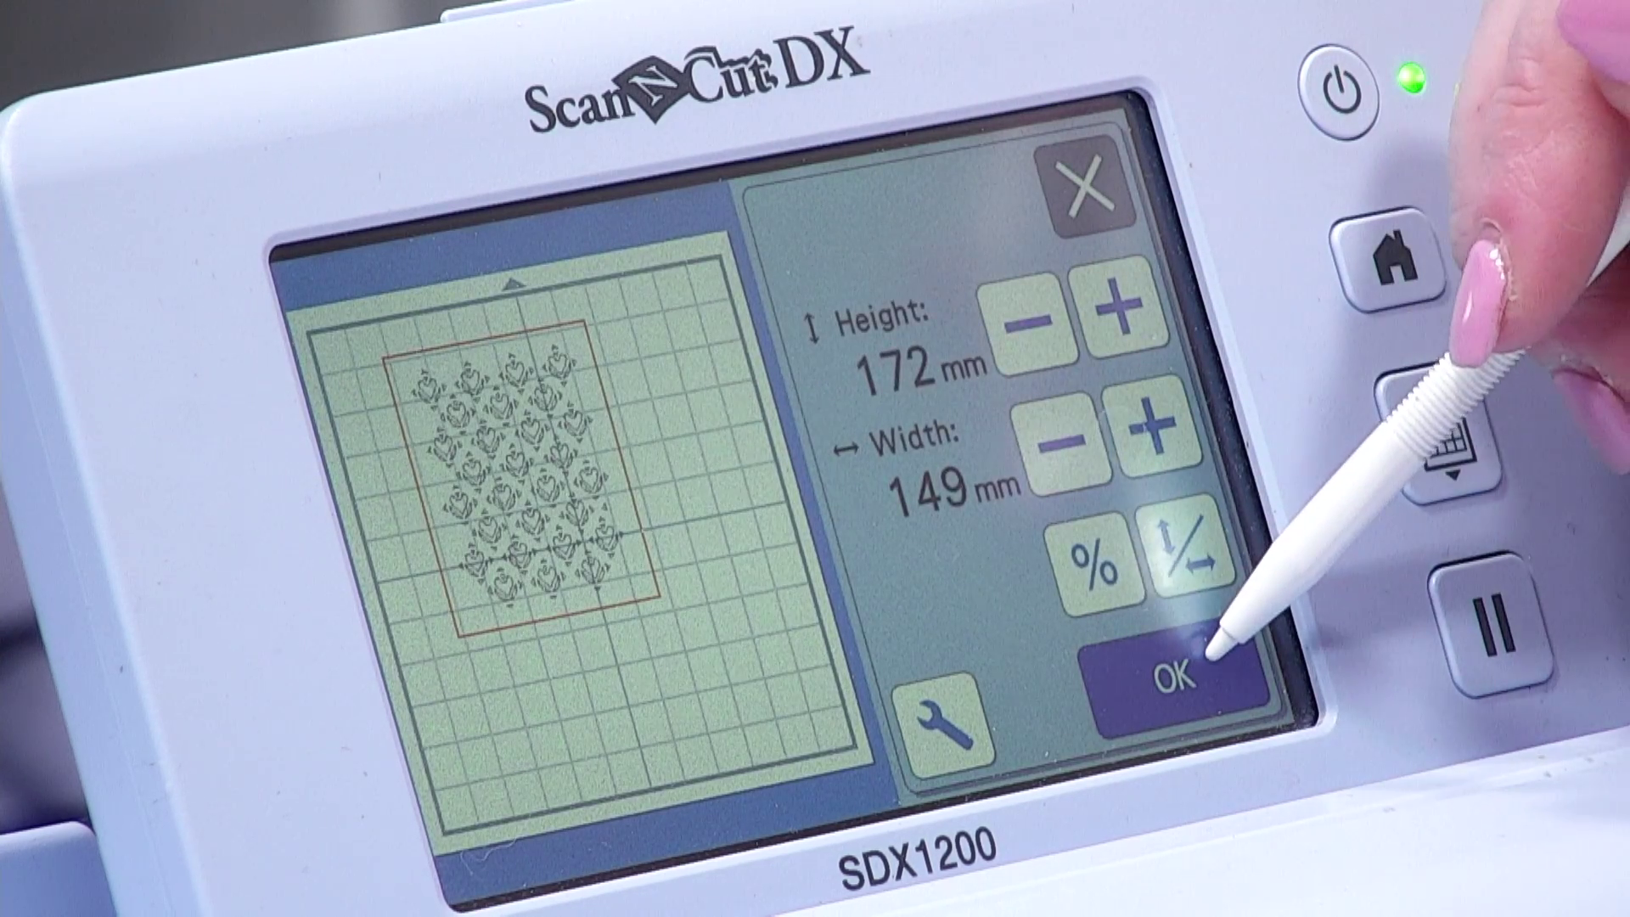
click(1201, 658)
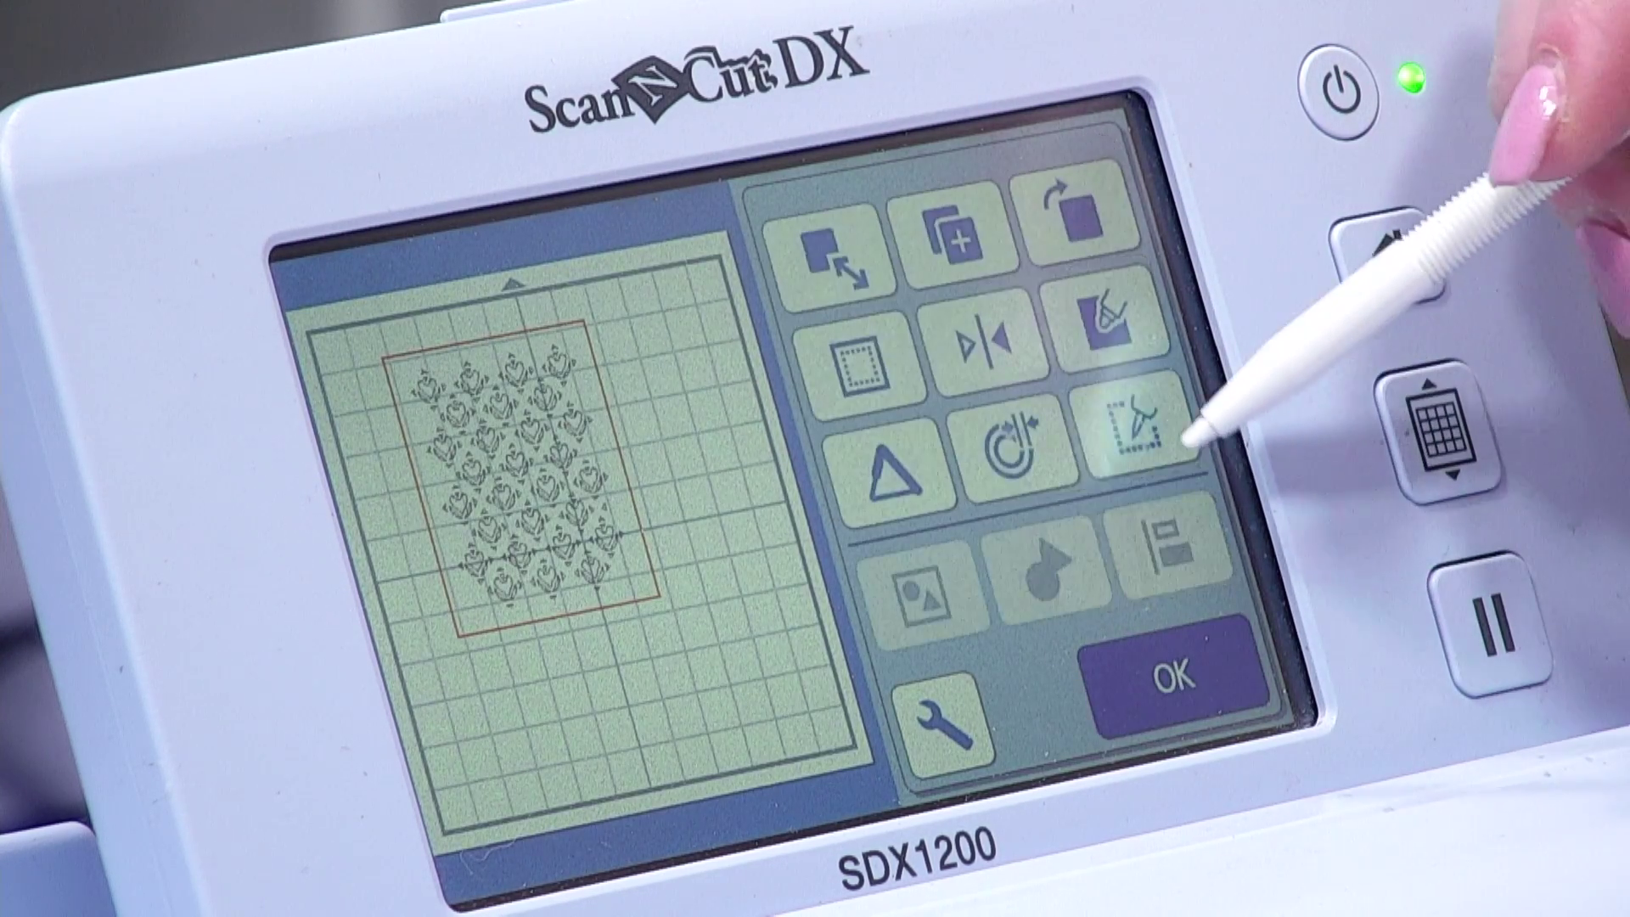
Apply a 1.50 mm offset to the heart panel, move one set of lines to the mat's lower right and the other slightly left.
click(1138, 420)
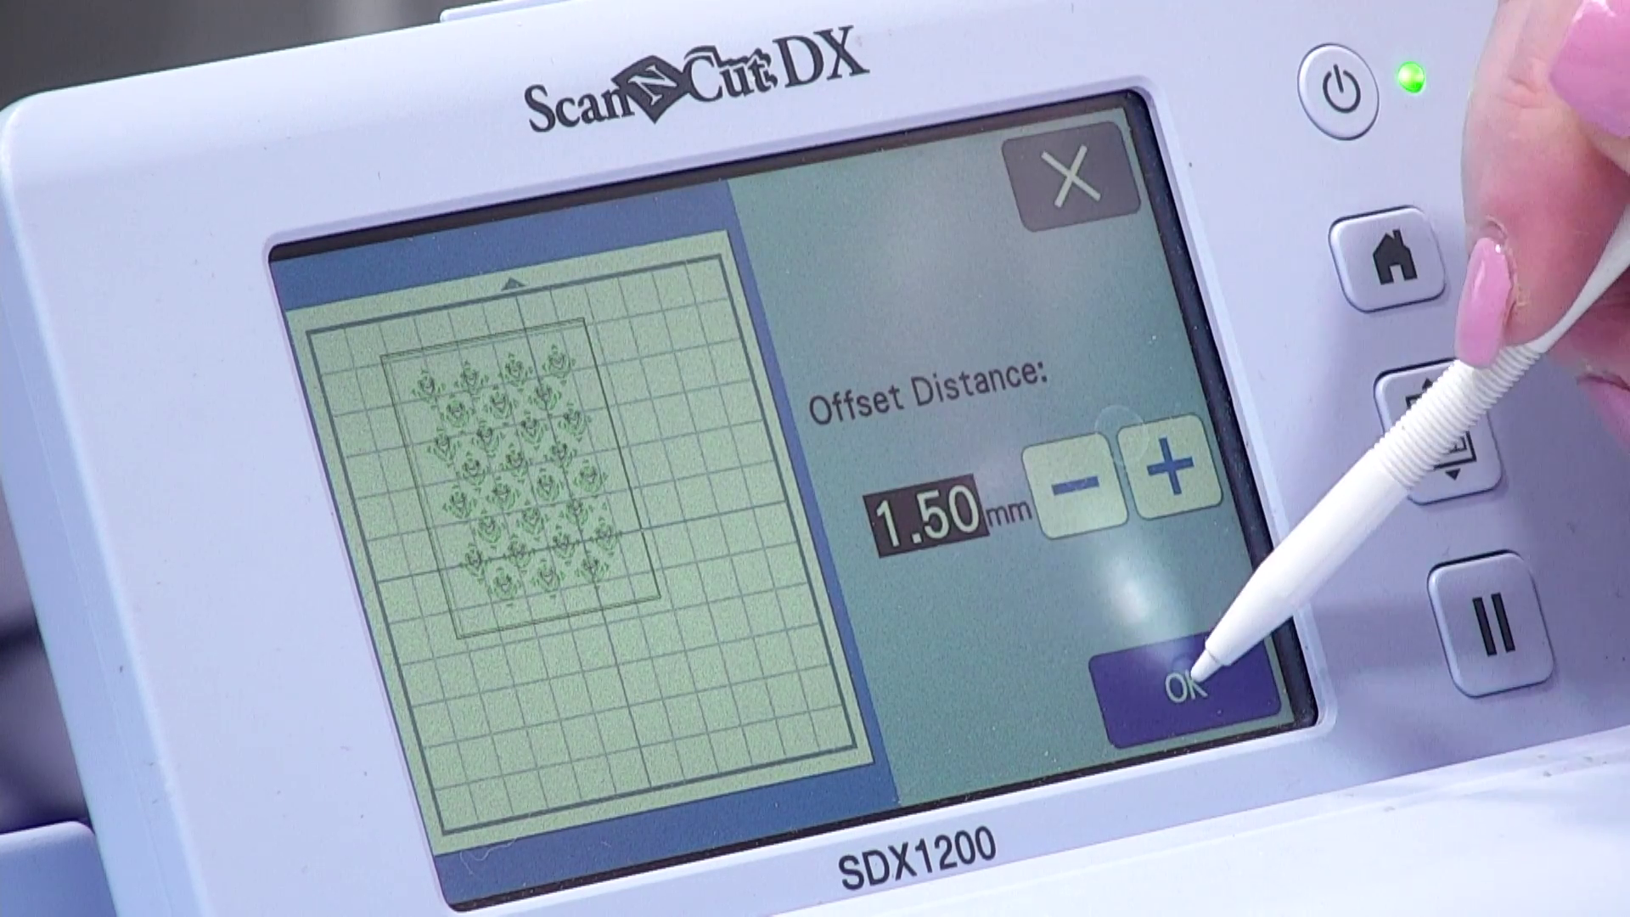
click(1192, 679)
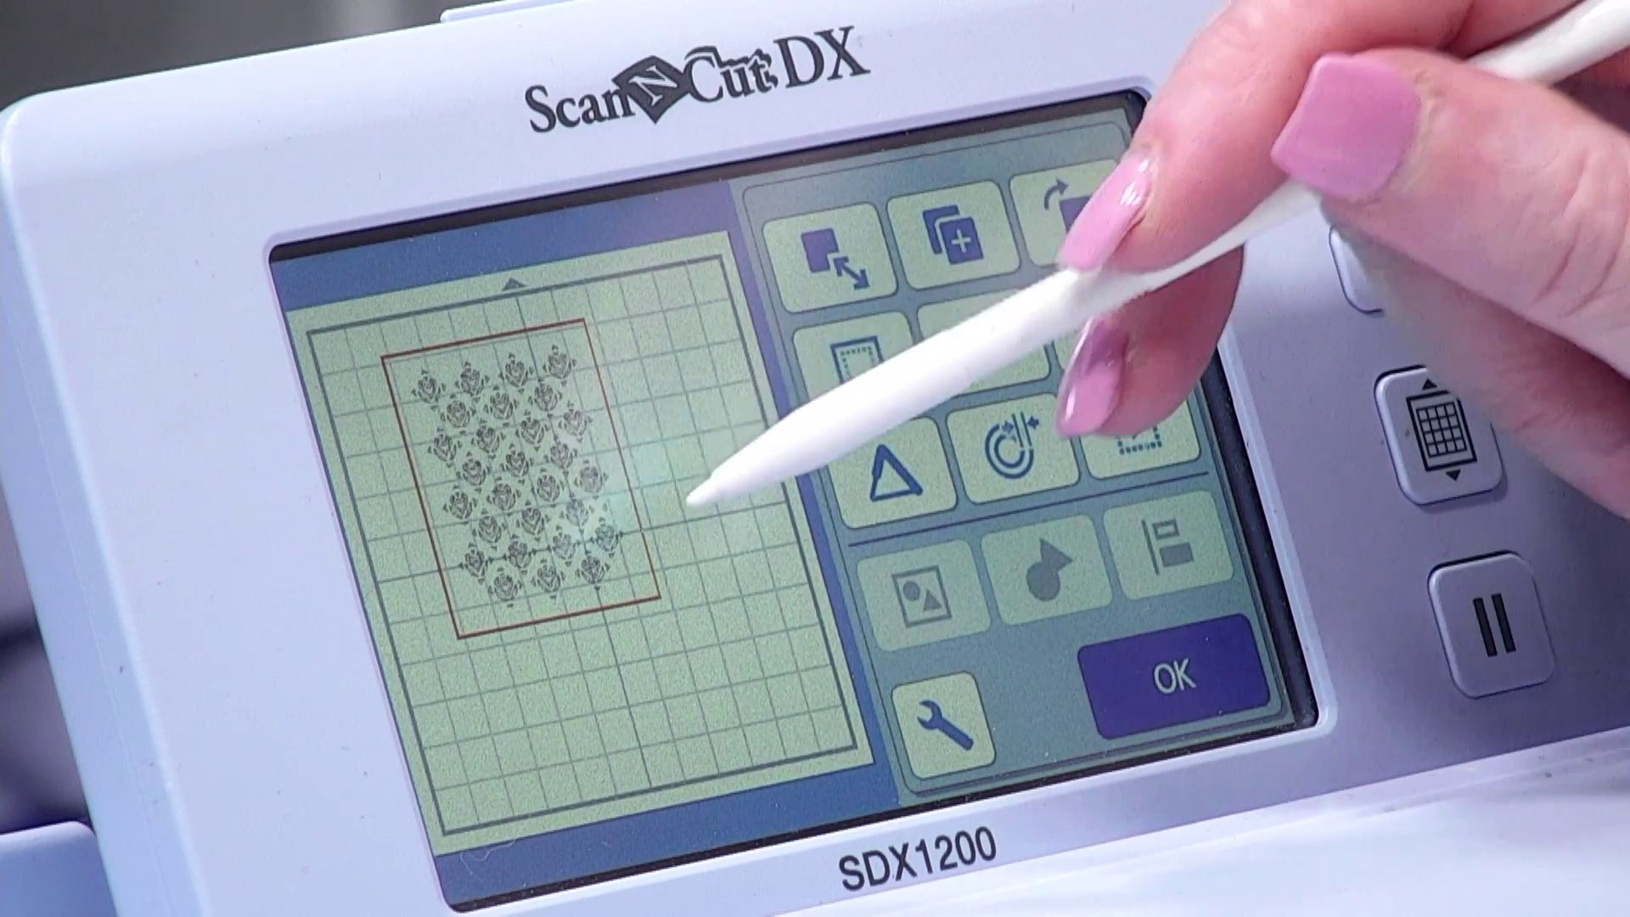
drag(691, 492, 849, 717)
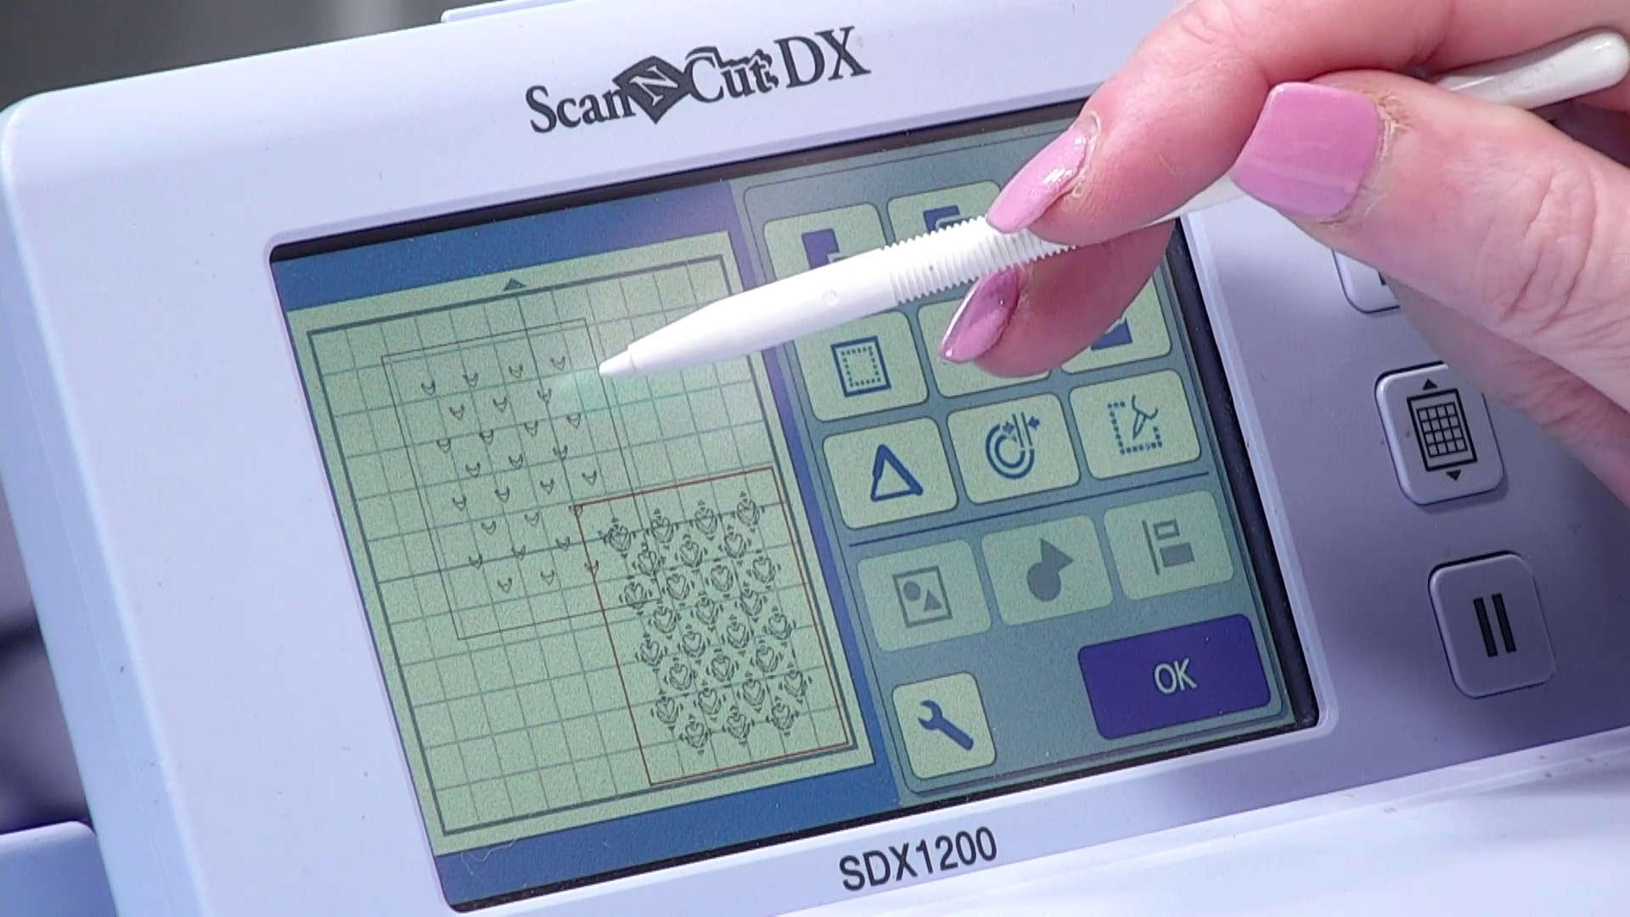
drag(582, 375, 539, 378)
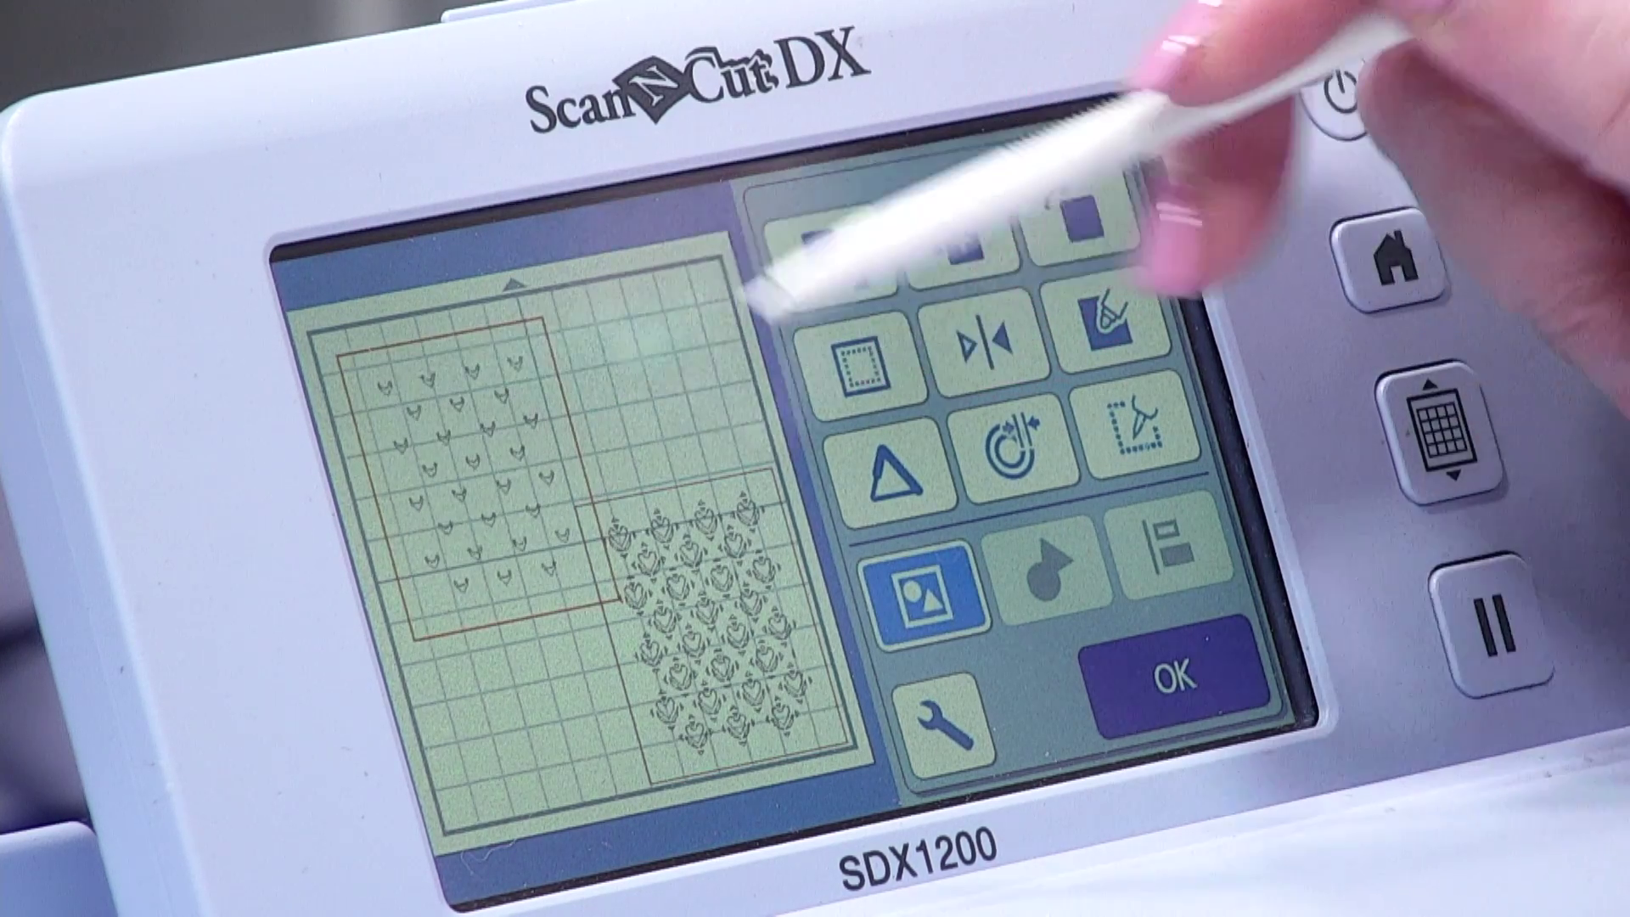
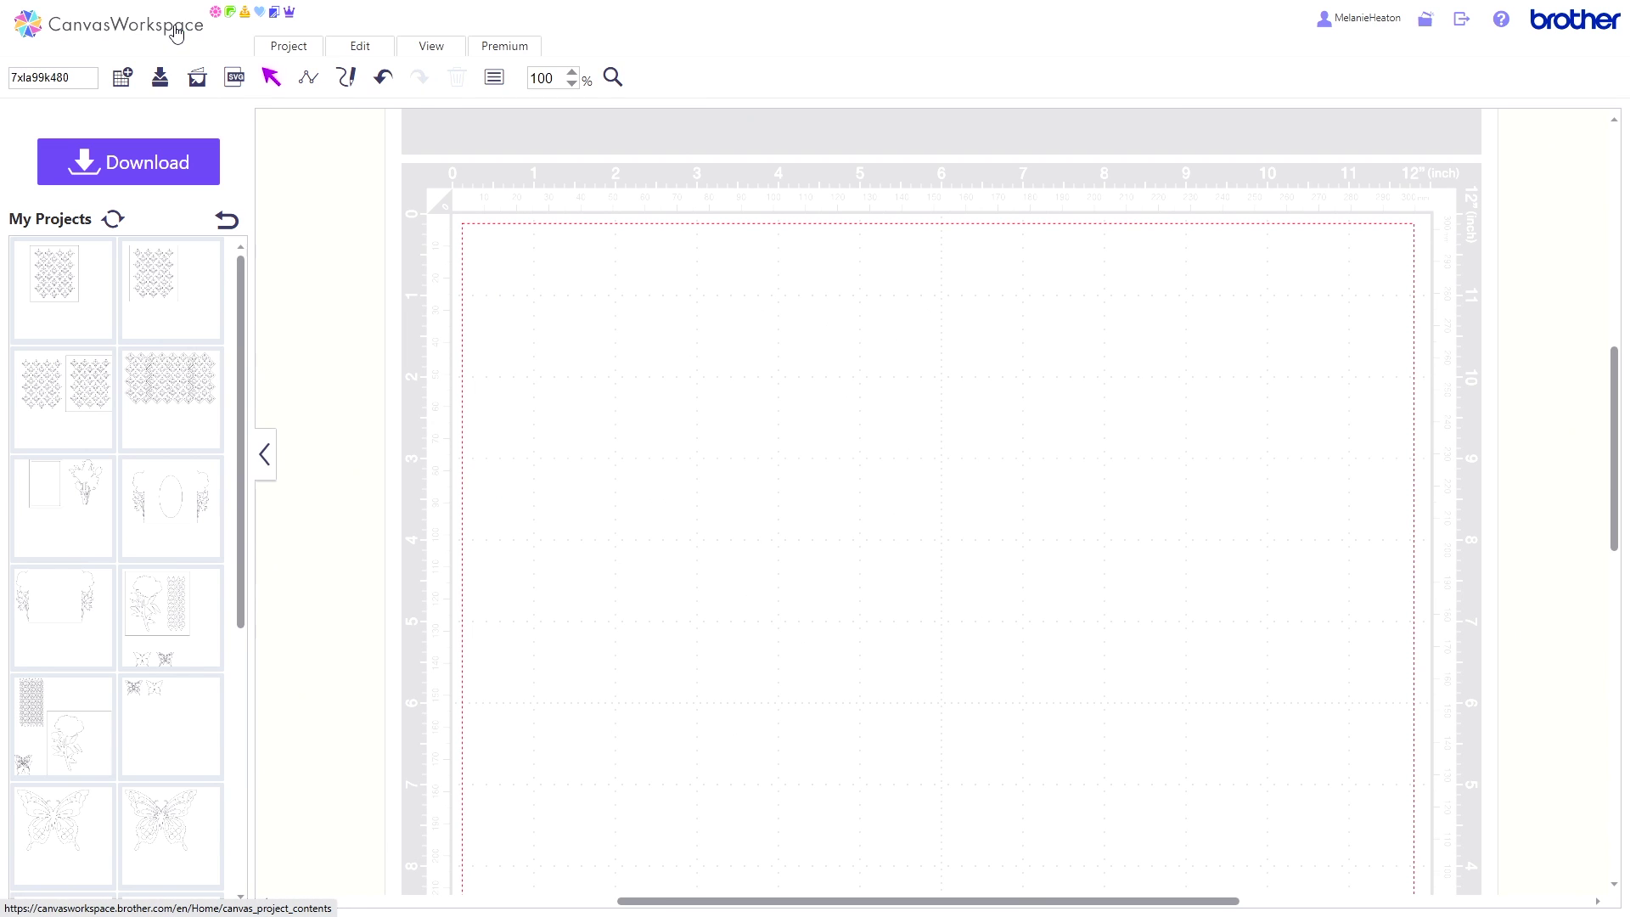
Switch to CanvasWorkspace, leave the current project without saving, and open the saved heart-and-hexagon project 1u7hivpmqf for editing.
click(176, 32)
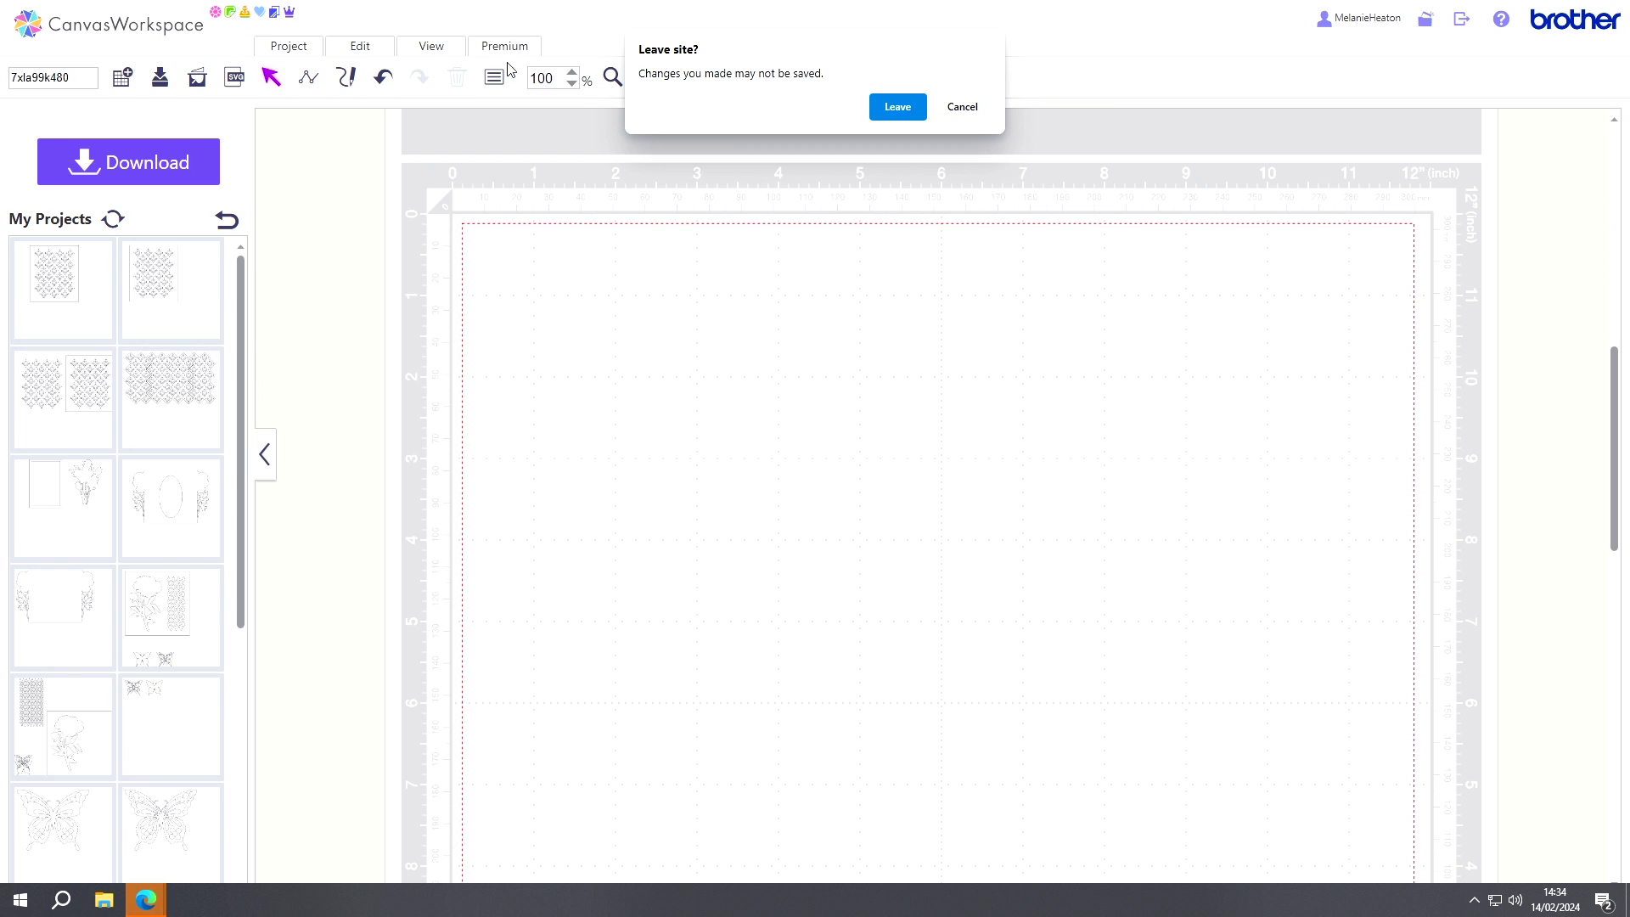
click(905, 116)
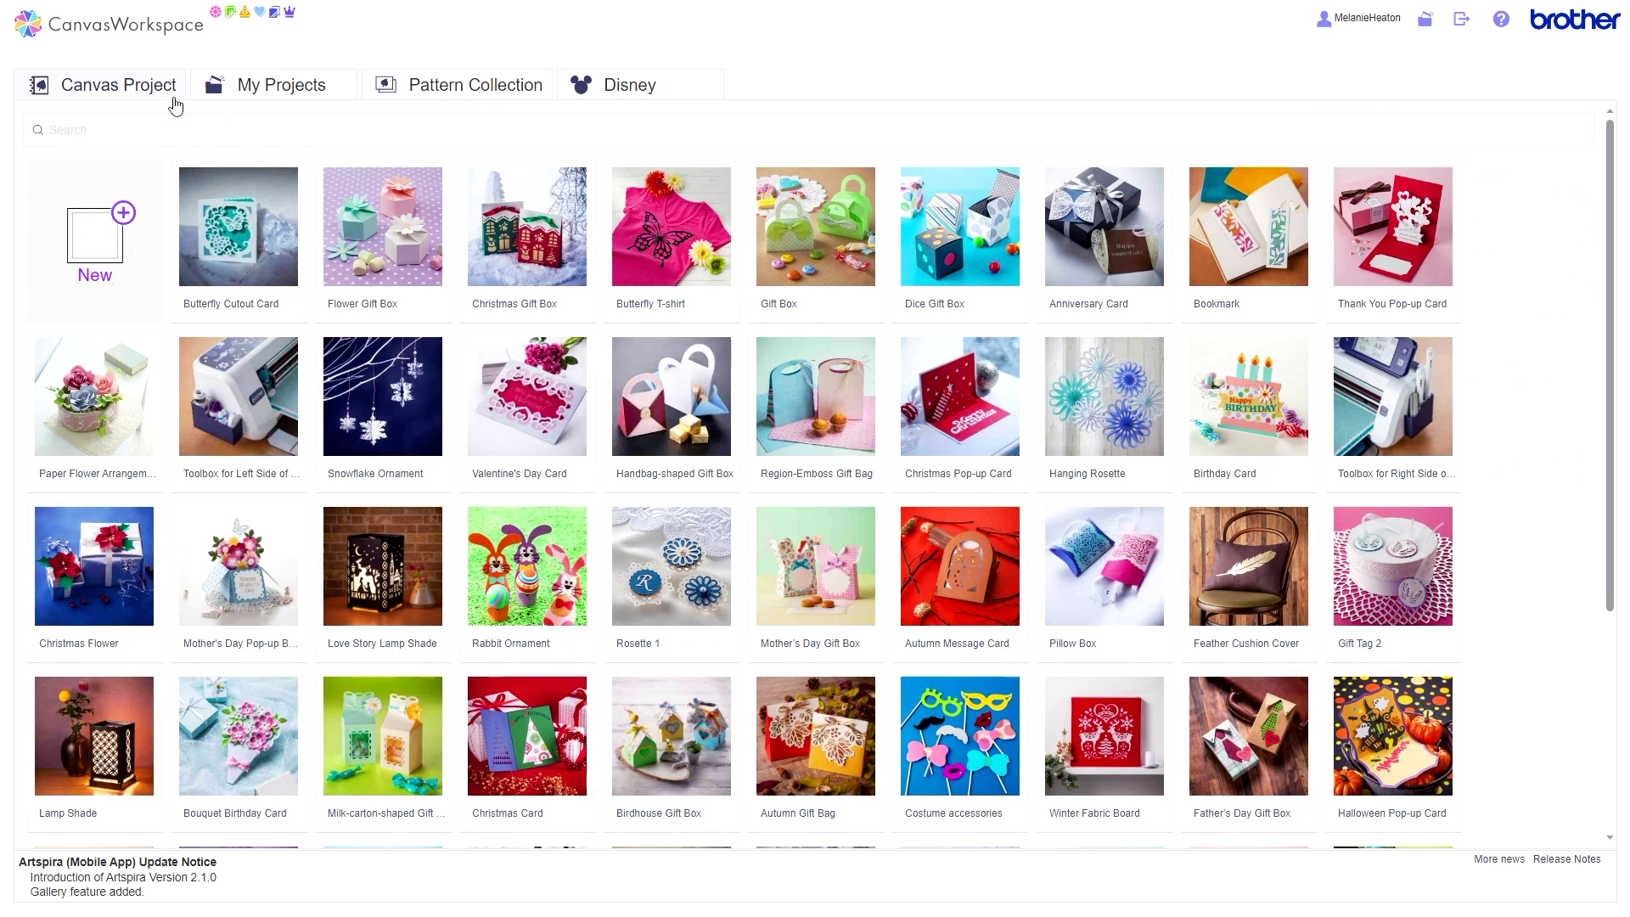
click(289, 95)
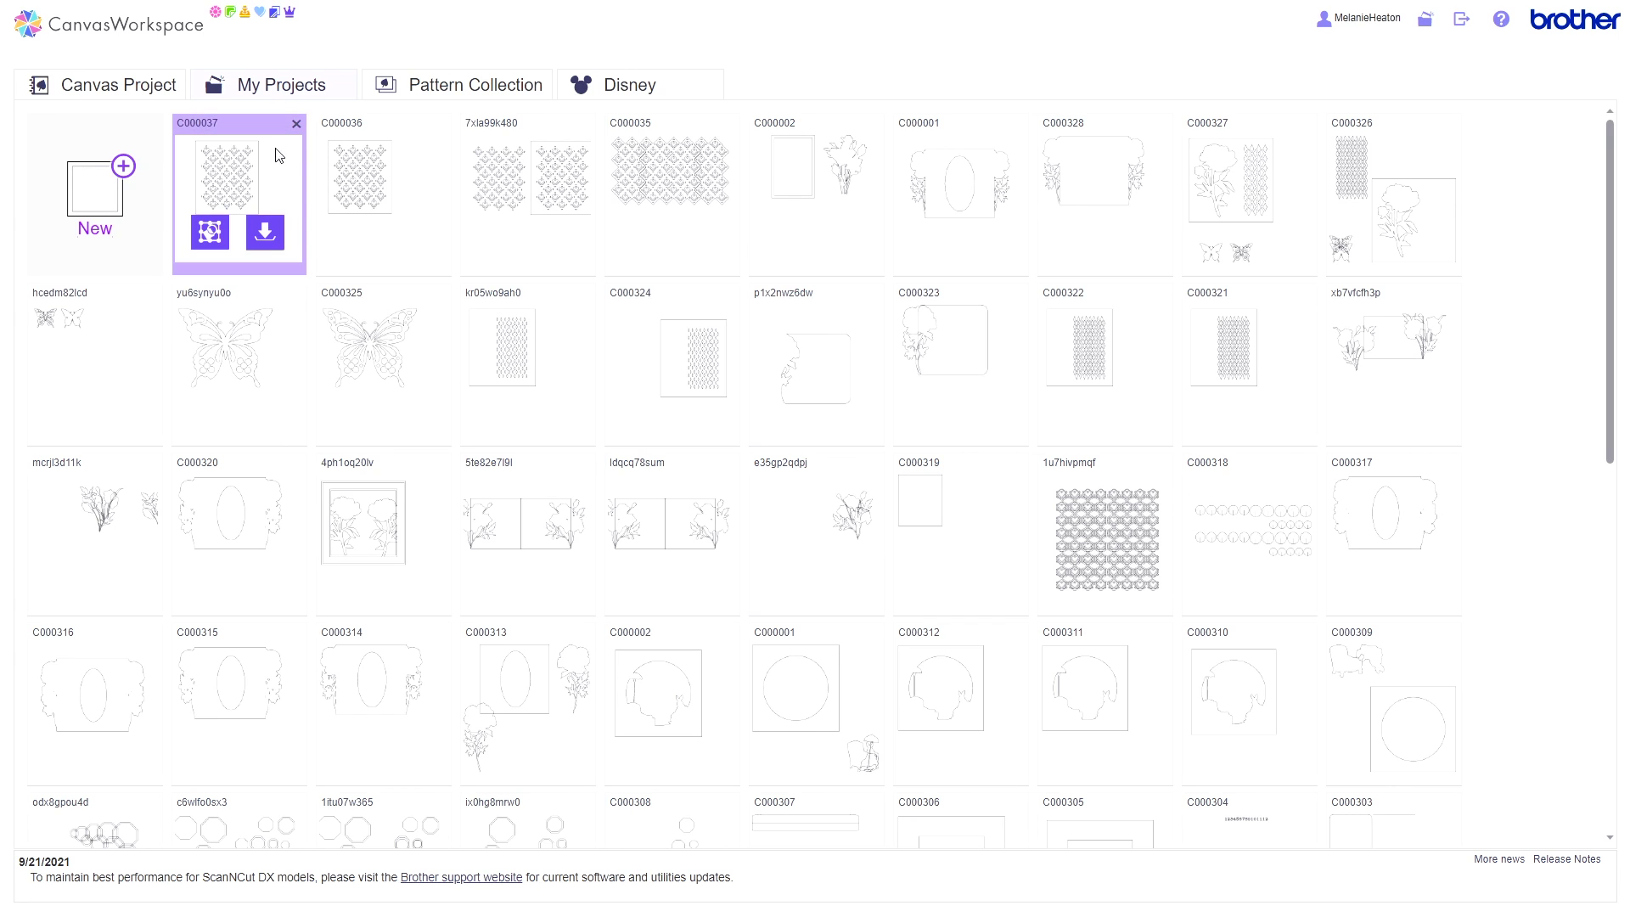
mouse_move(344, 187)
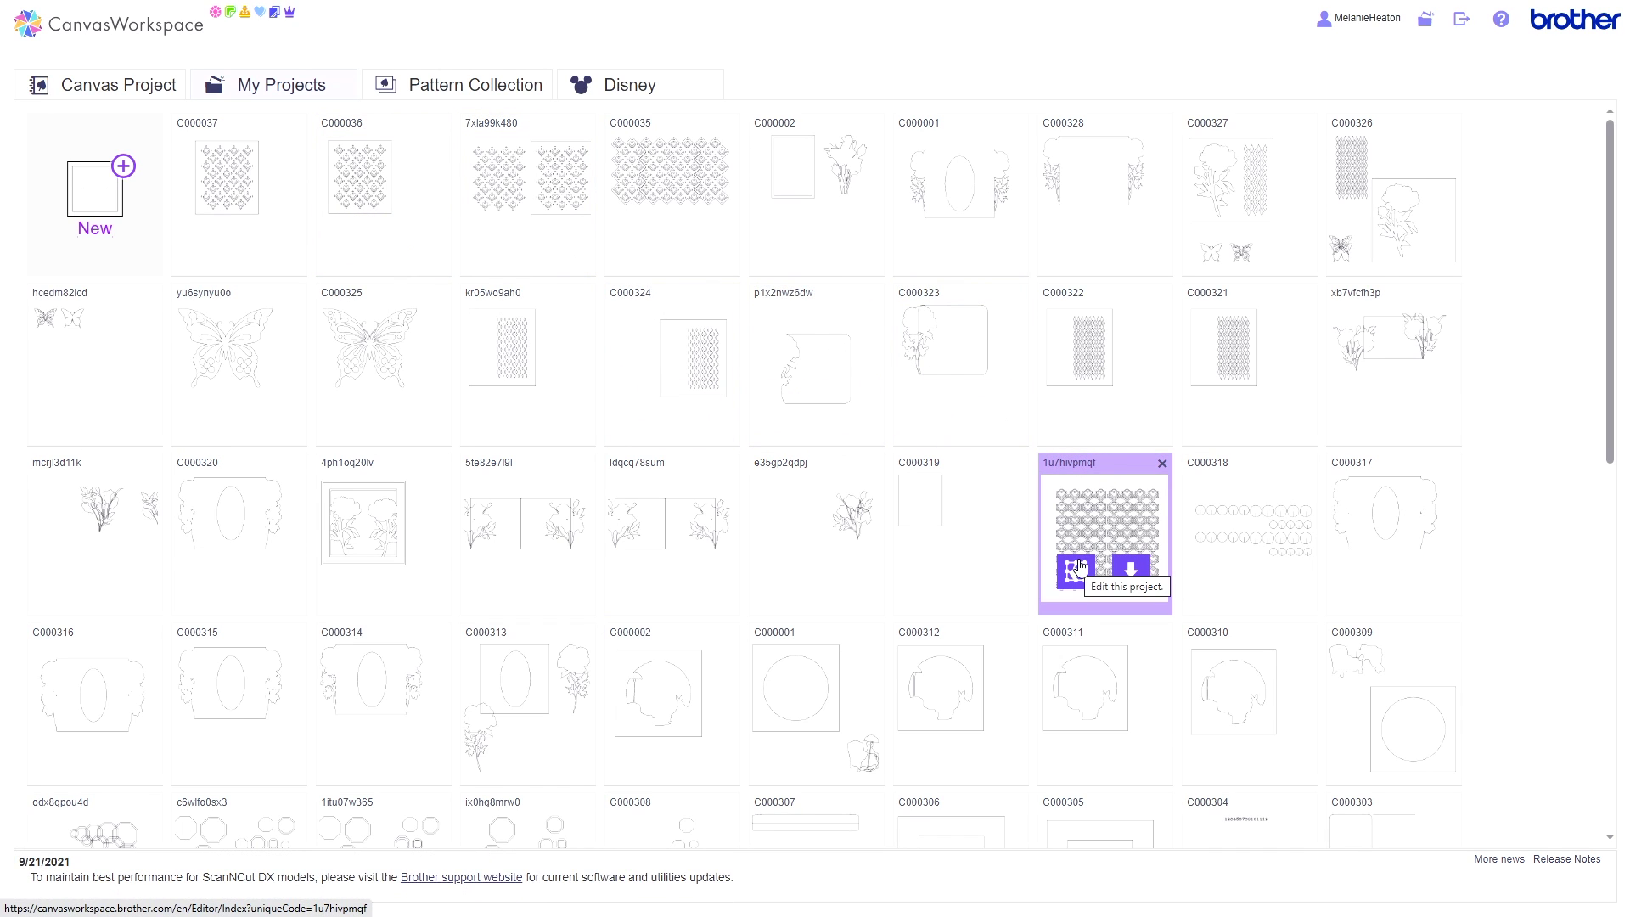
click(1077, 567)
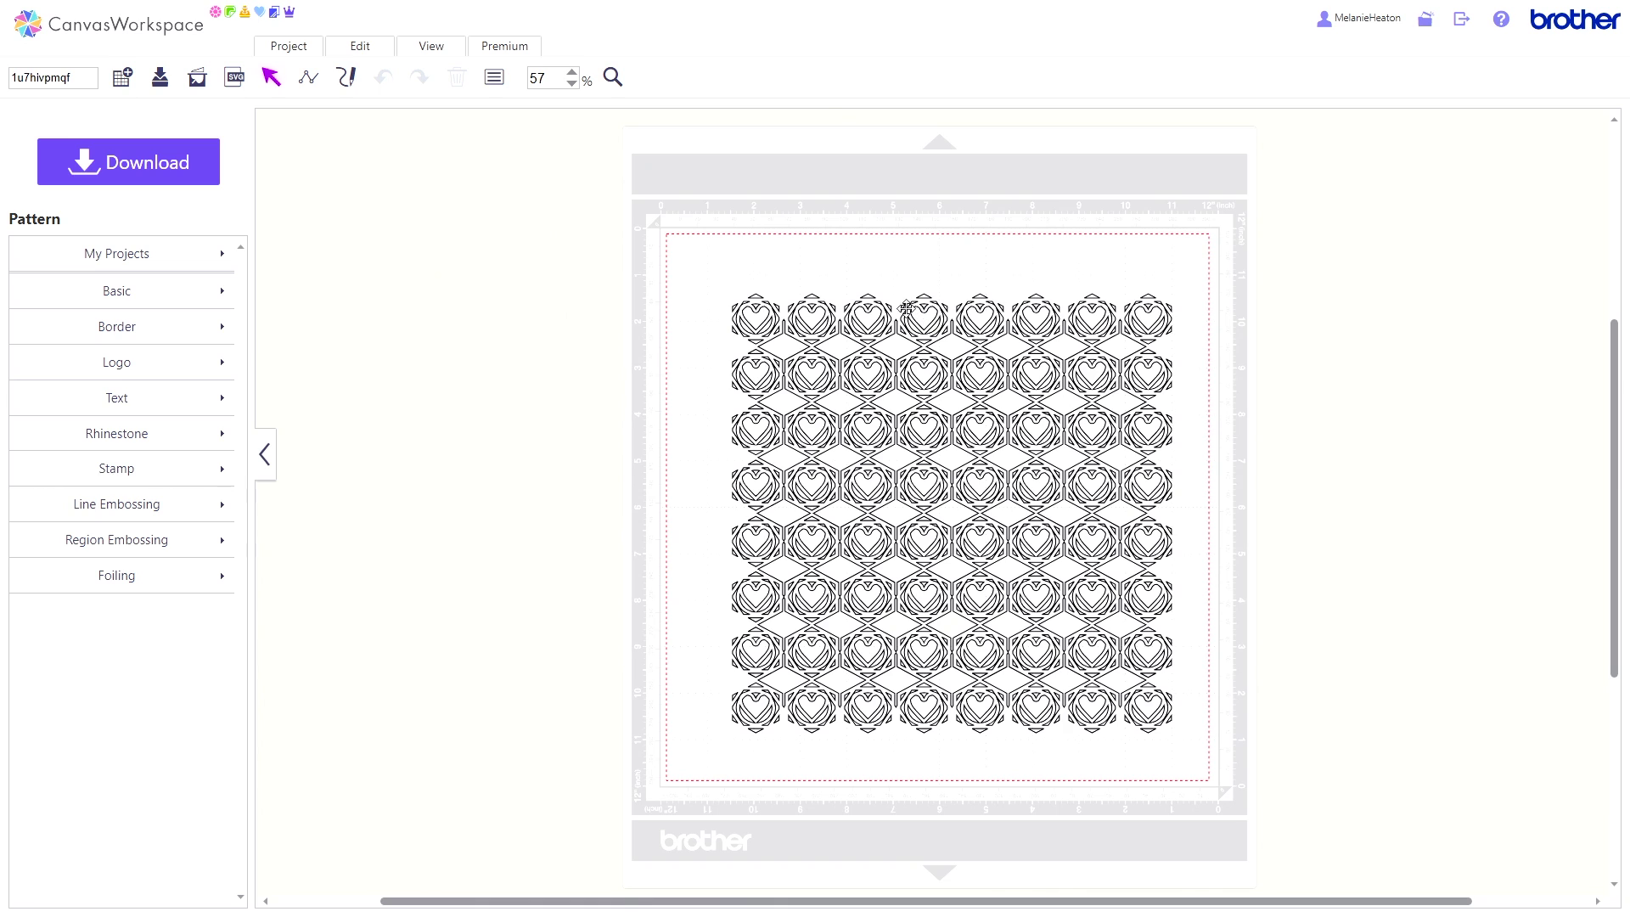
Delete the whole heart-and-hexagon pattern from the mat, leave without saving, and return to the saved projects.
drag(677, 255, 1371, 841)
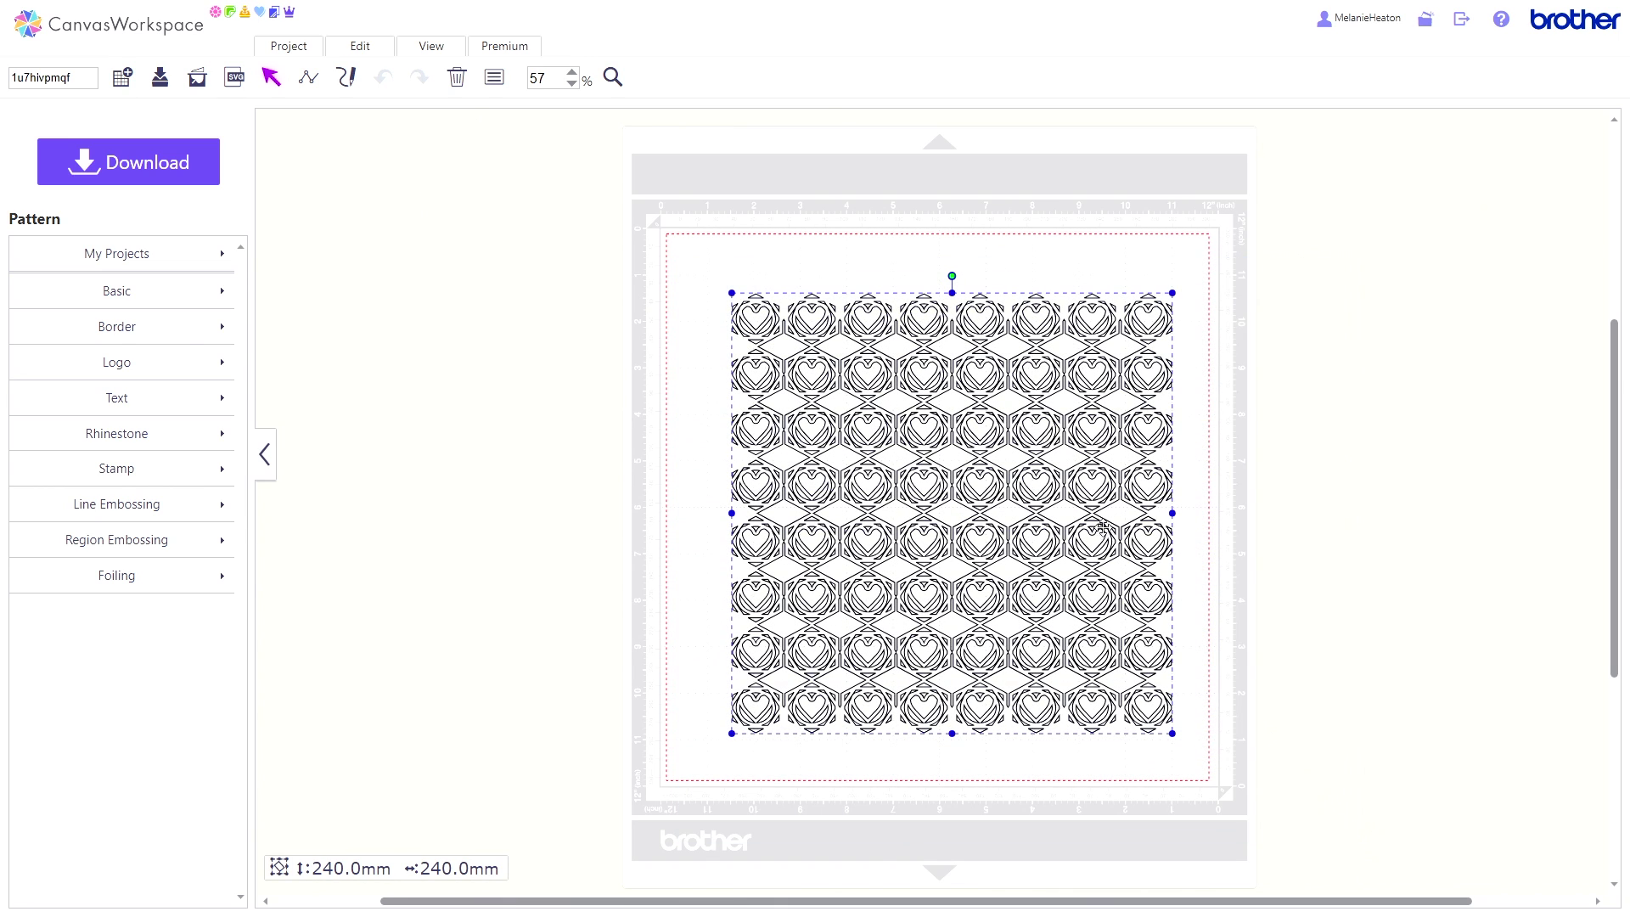
click(457, 78)
click(199, 32)
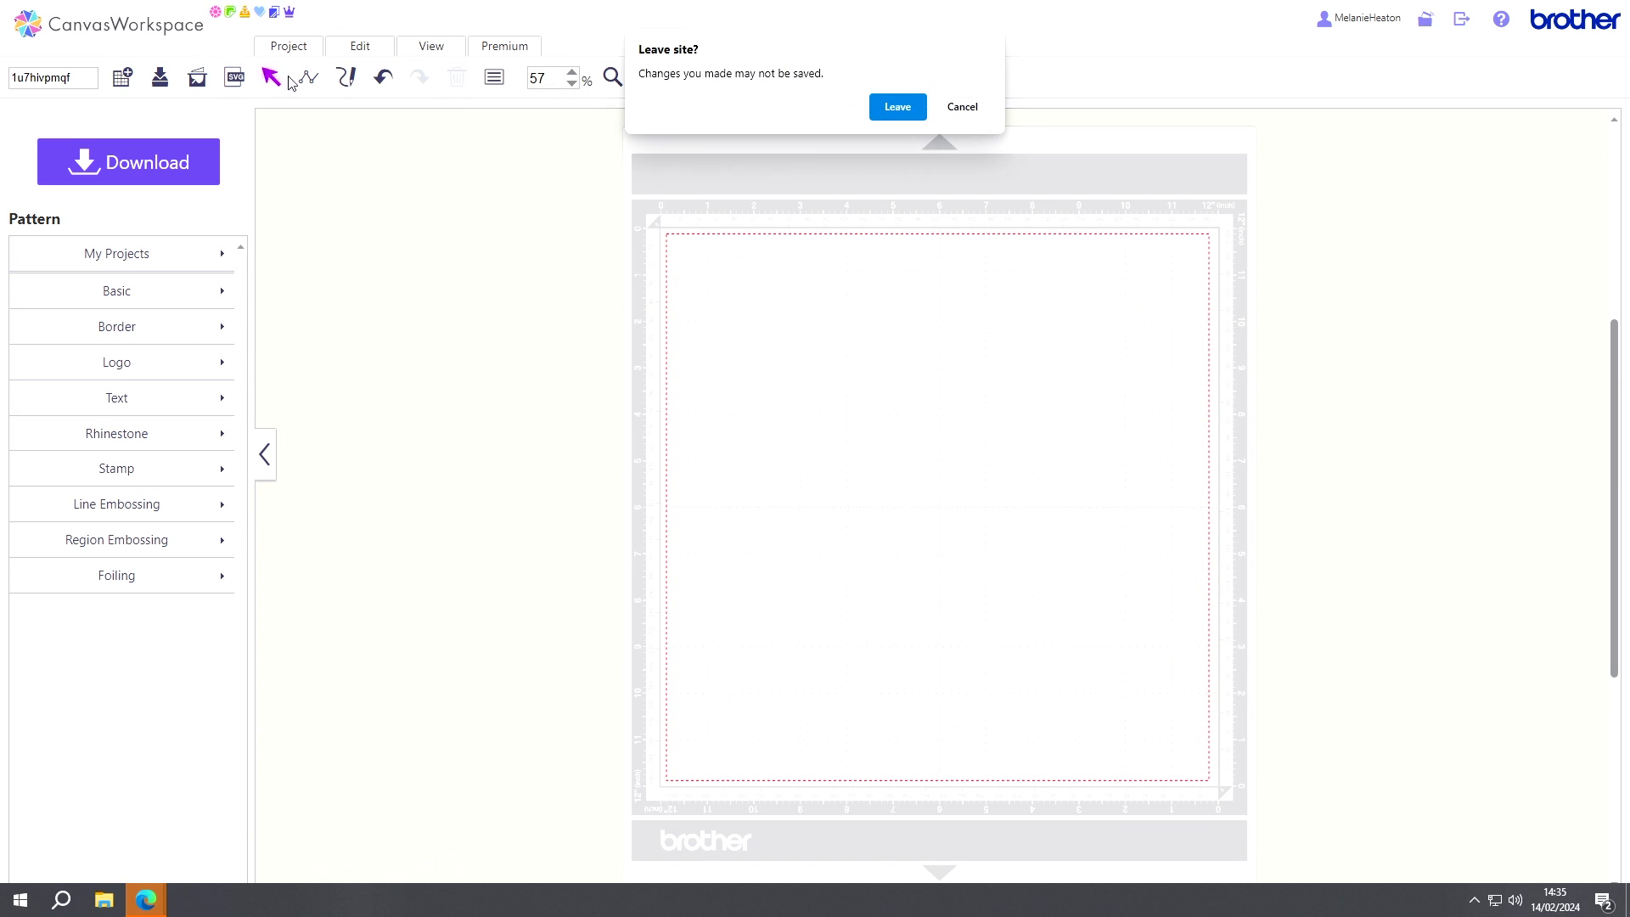
click(899, 106)
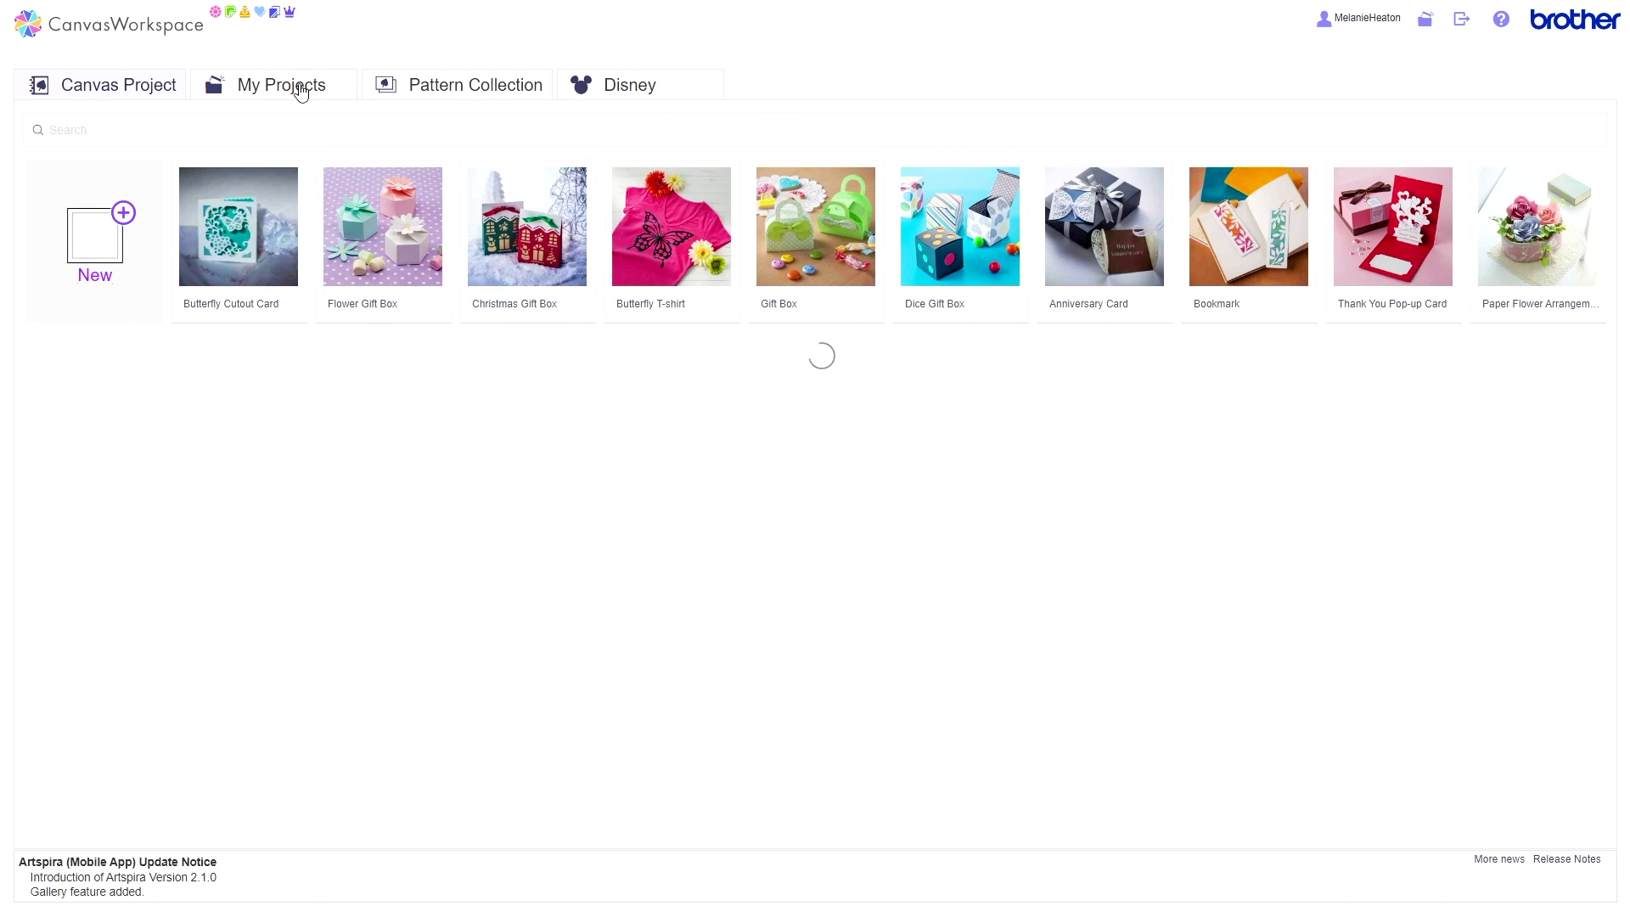
click(298, 91)
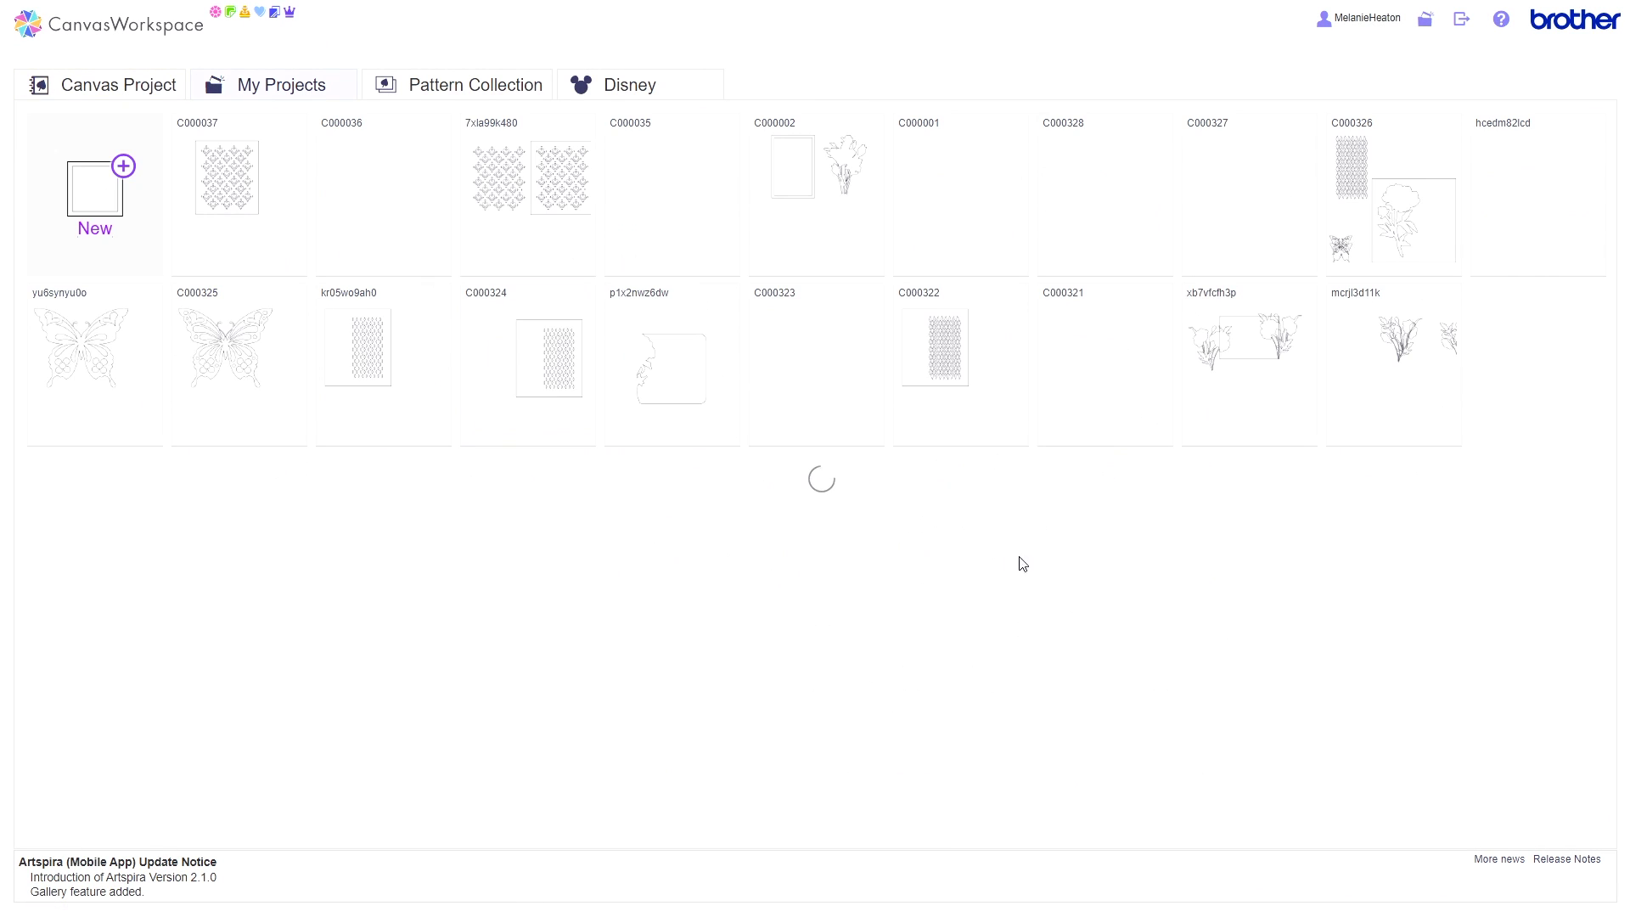
Browse through the older saved projects for other repeating-pattern designs.
mouse_move(1070, 578)
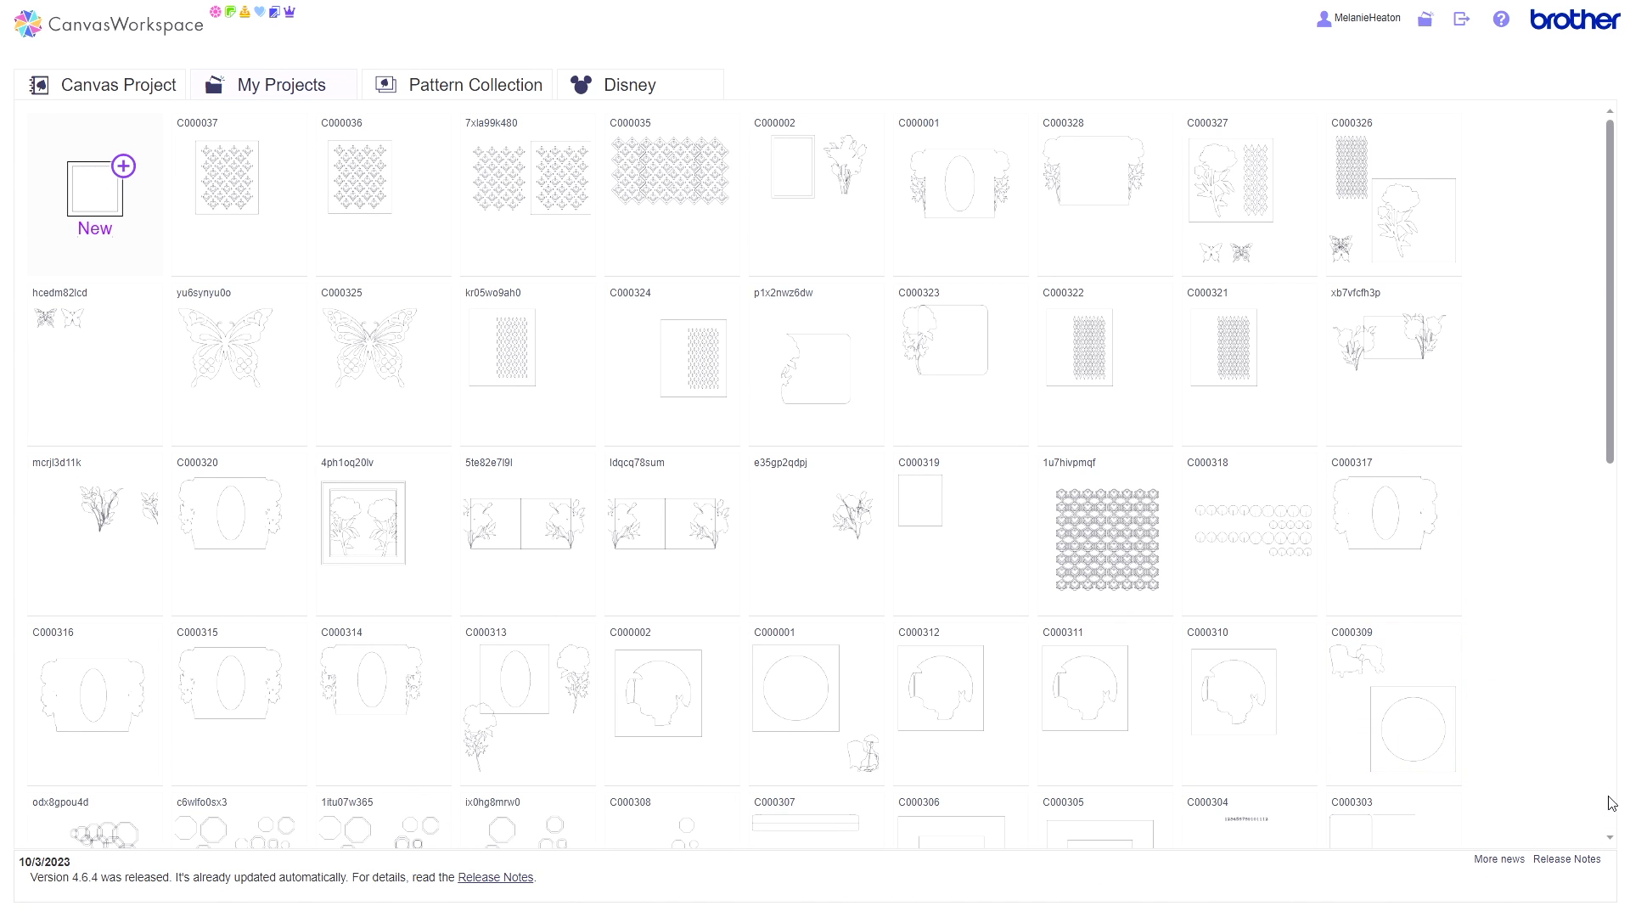
scroll(1614, 756, down, 4)
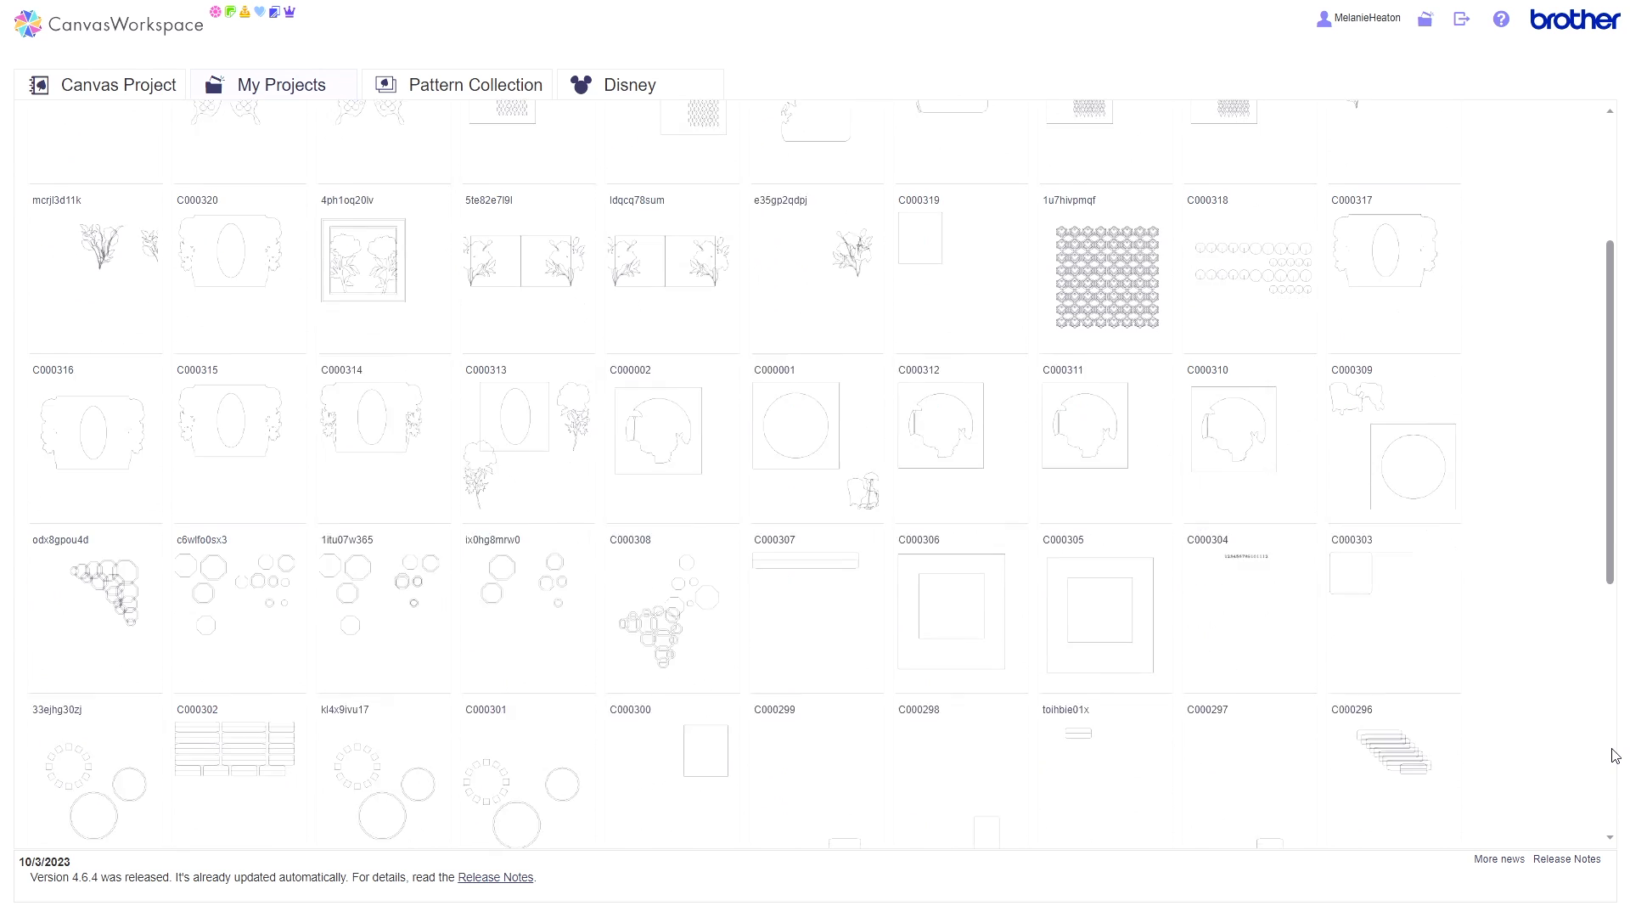
scroll(1615, 755, down, 1)
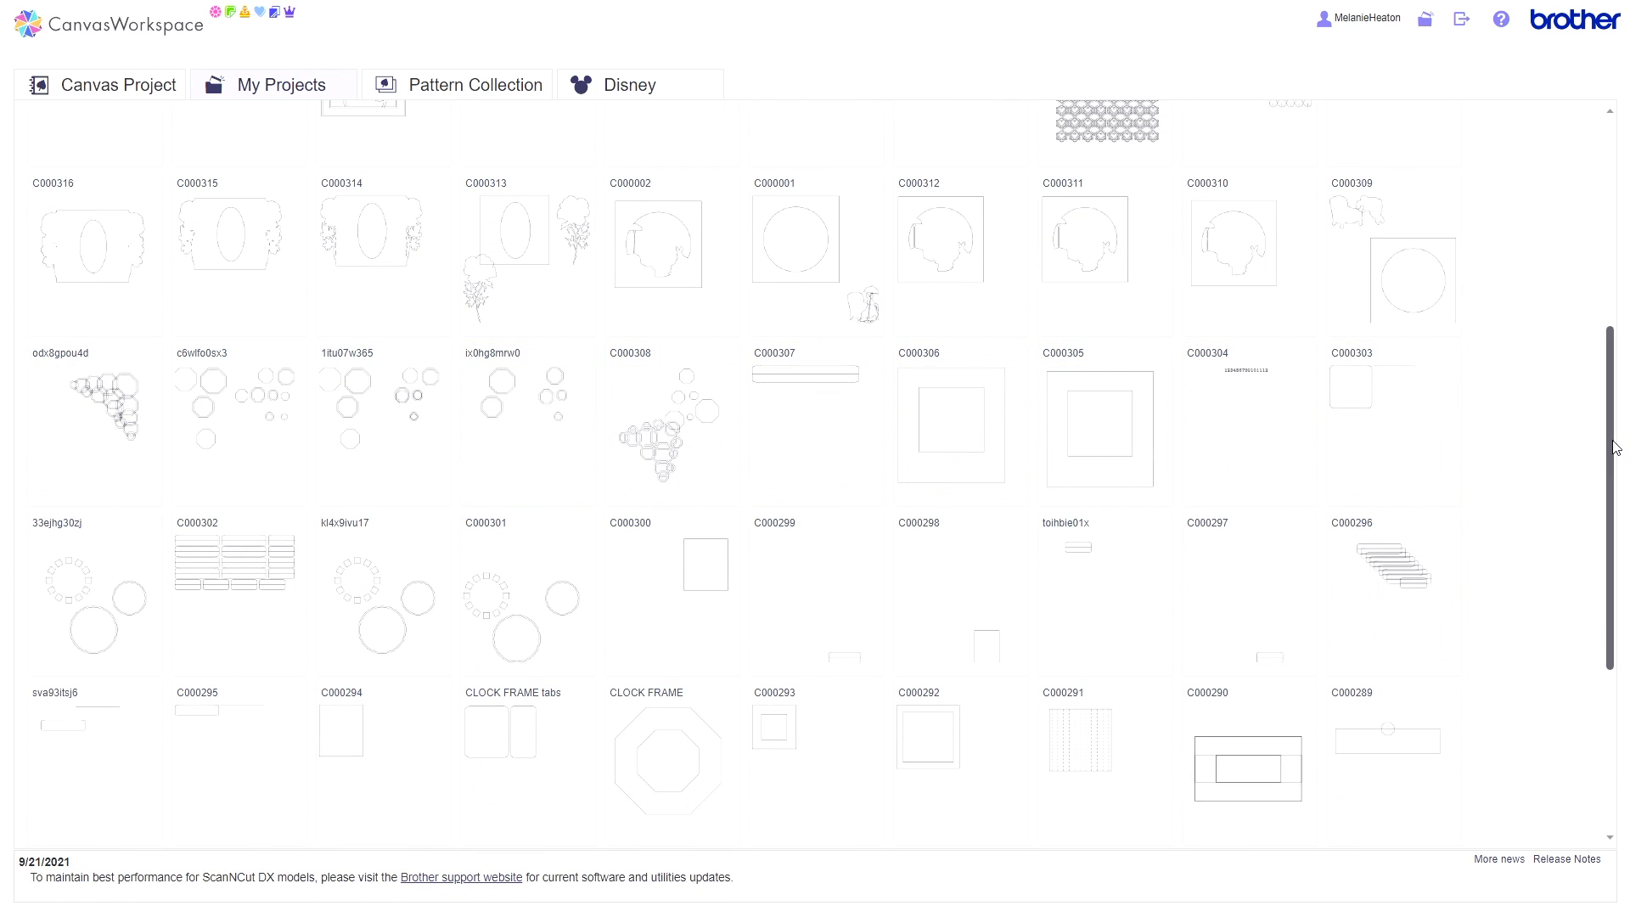
scroll(1615, 447, down, 2)
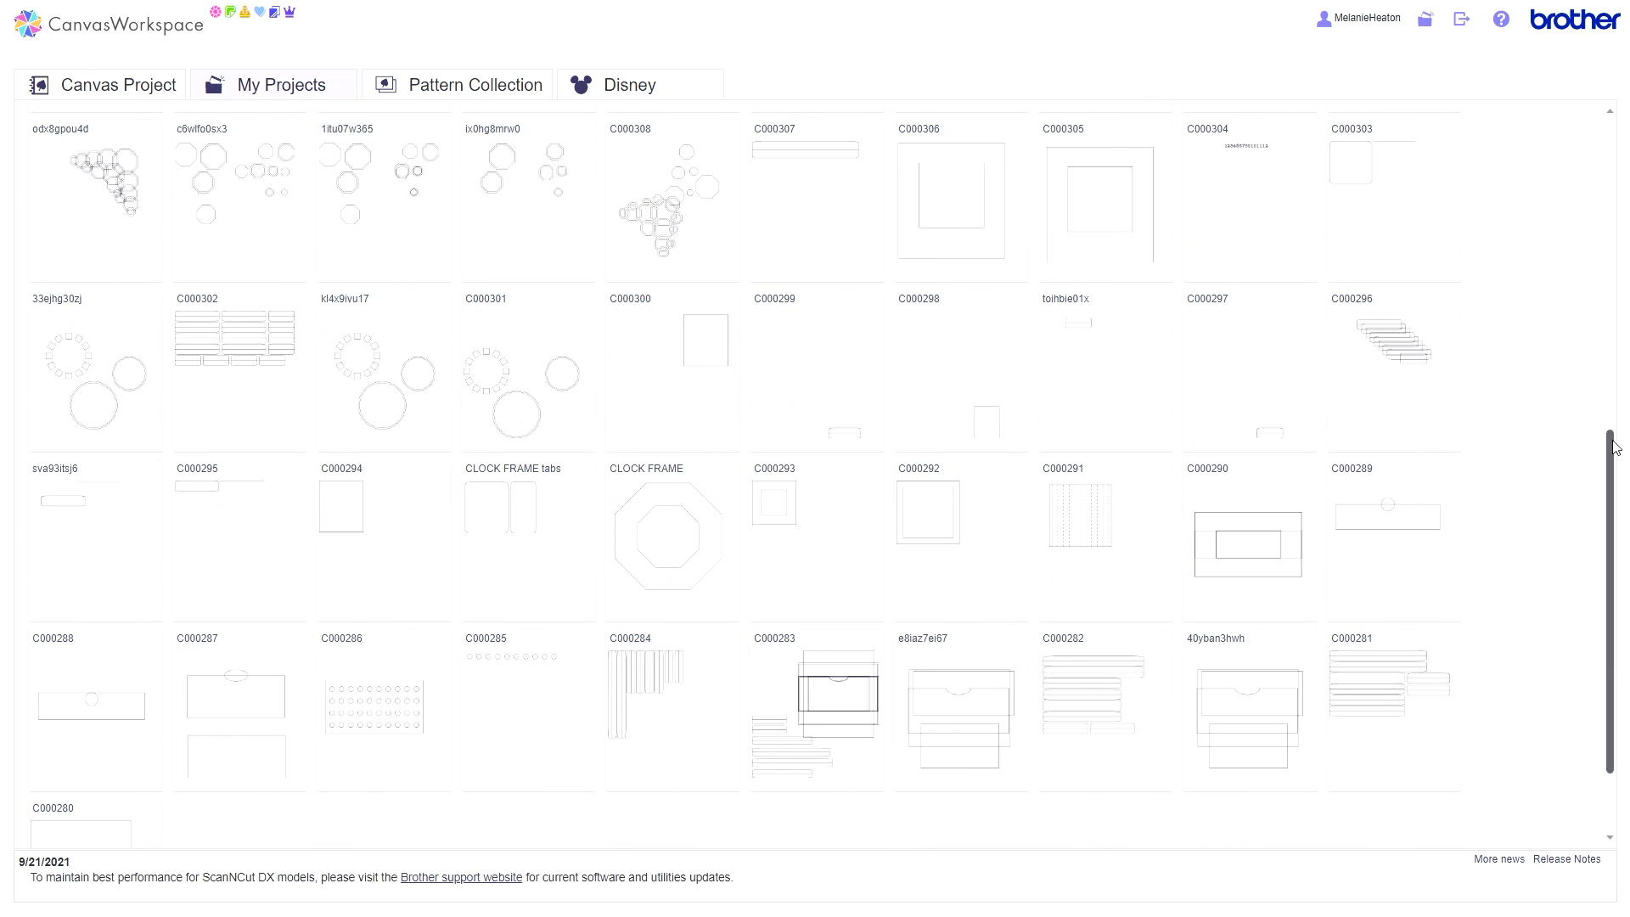
scroll(1615, 448, down, 2)
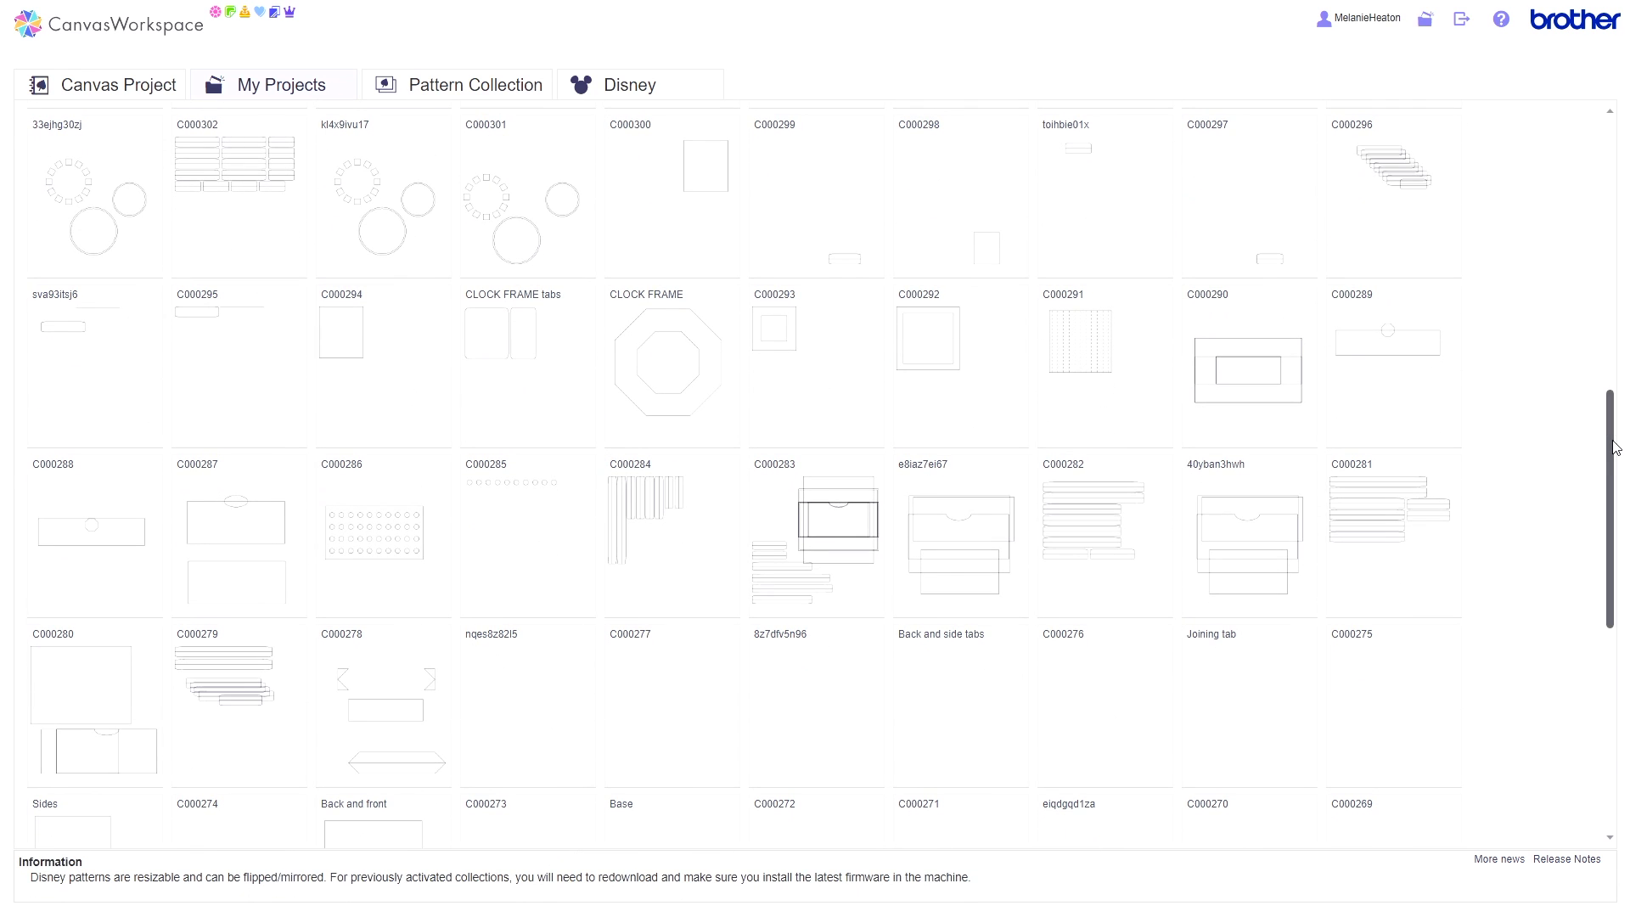
scroll(1615, 448, down, 2)
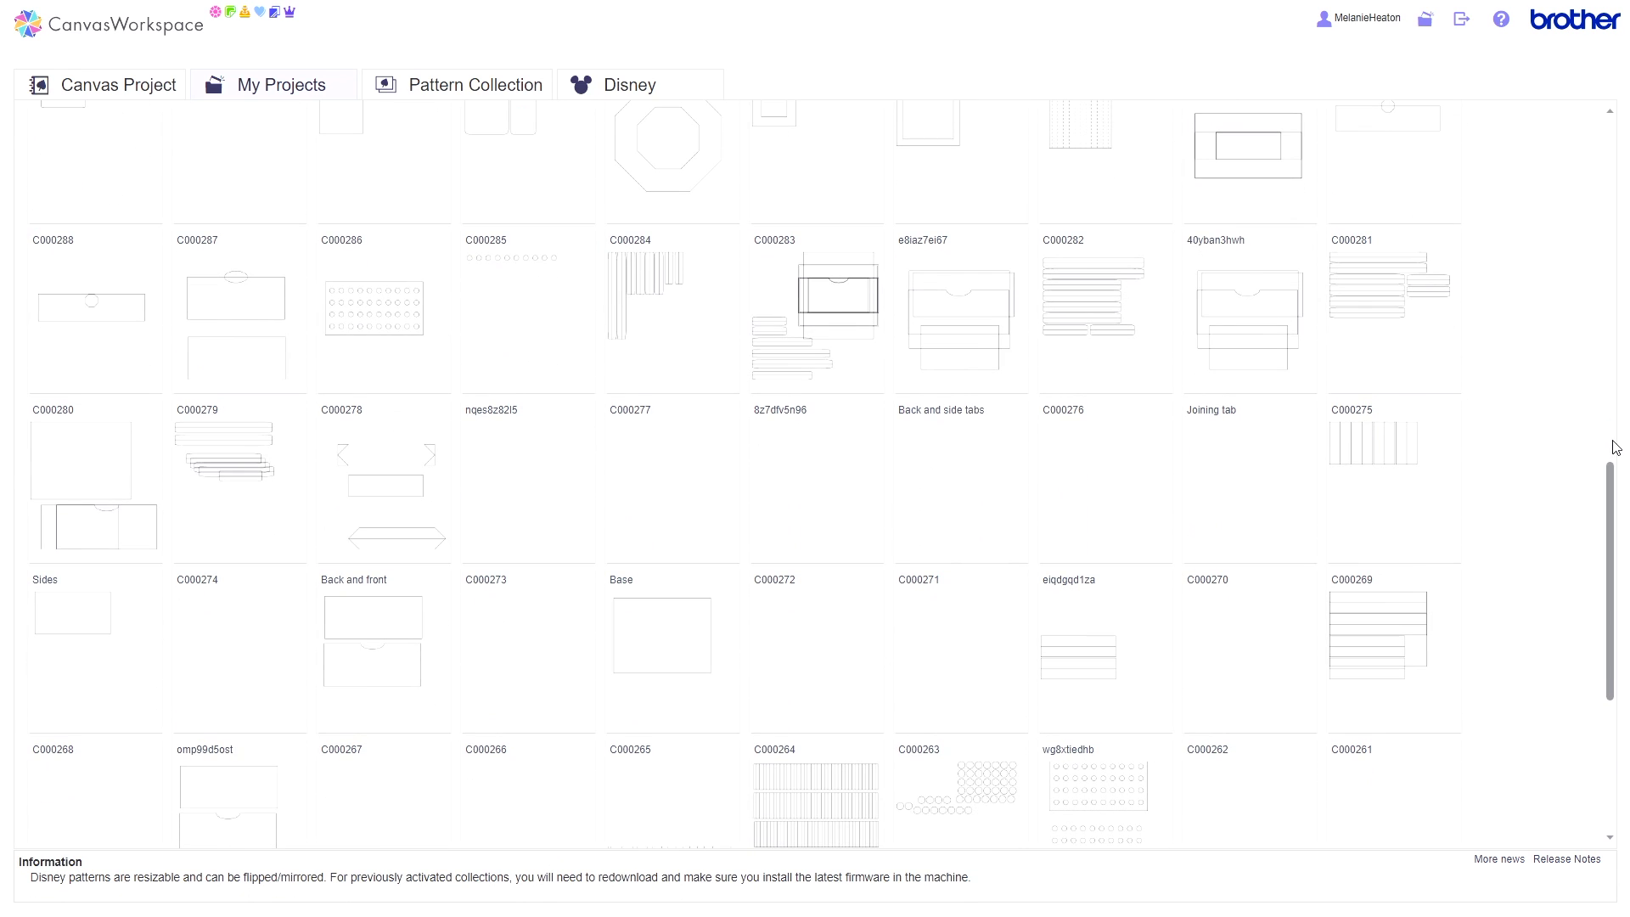
scroll(1615, 447, down, 3)
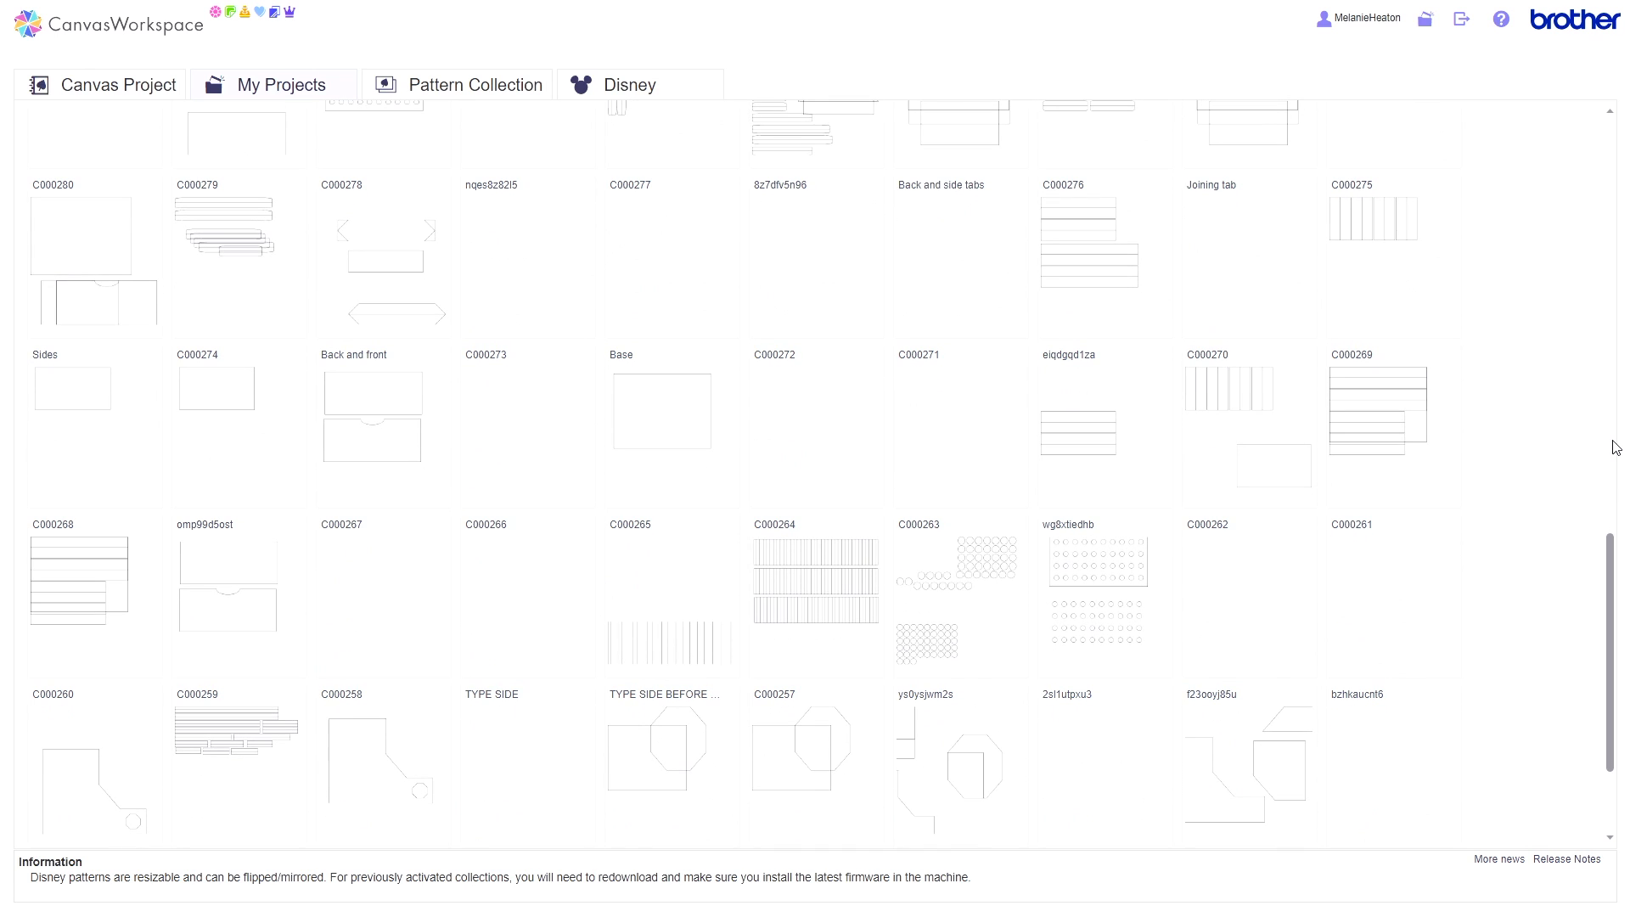
scroll(1614, 448, down, 1)
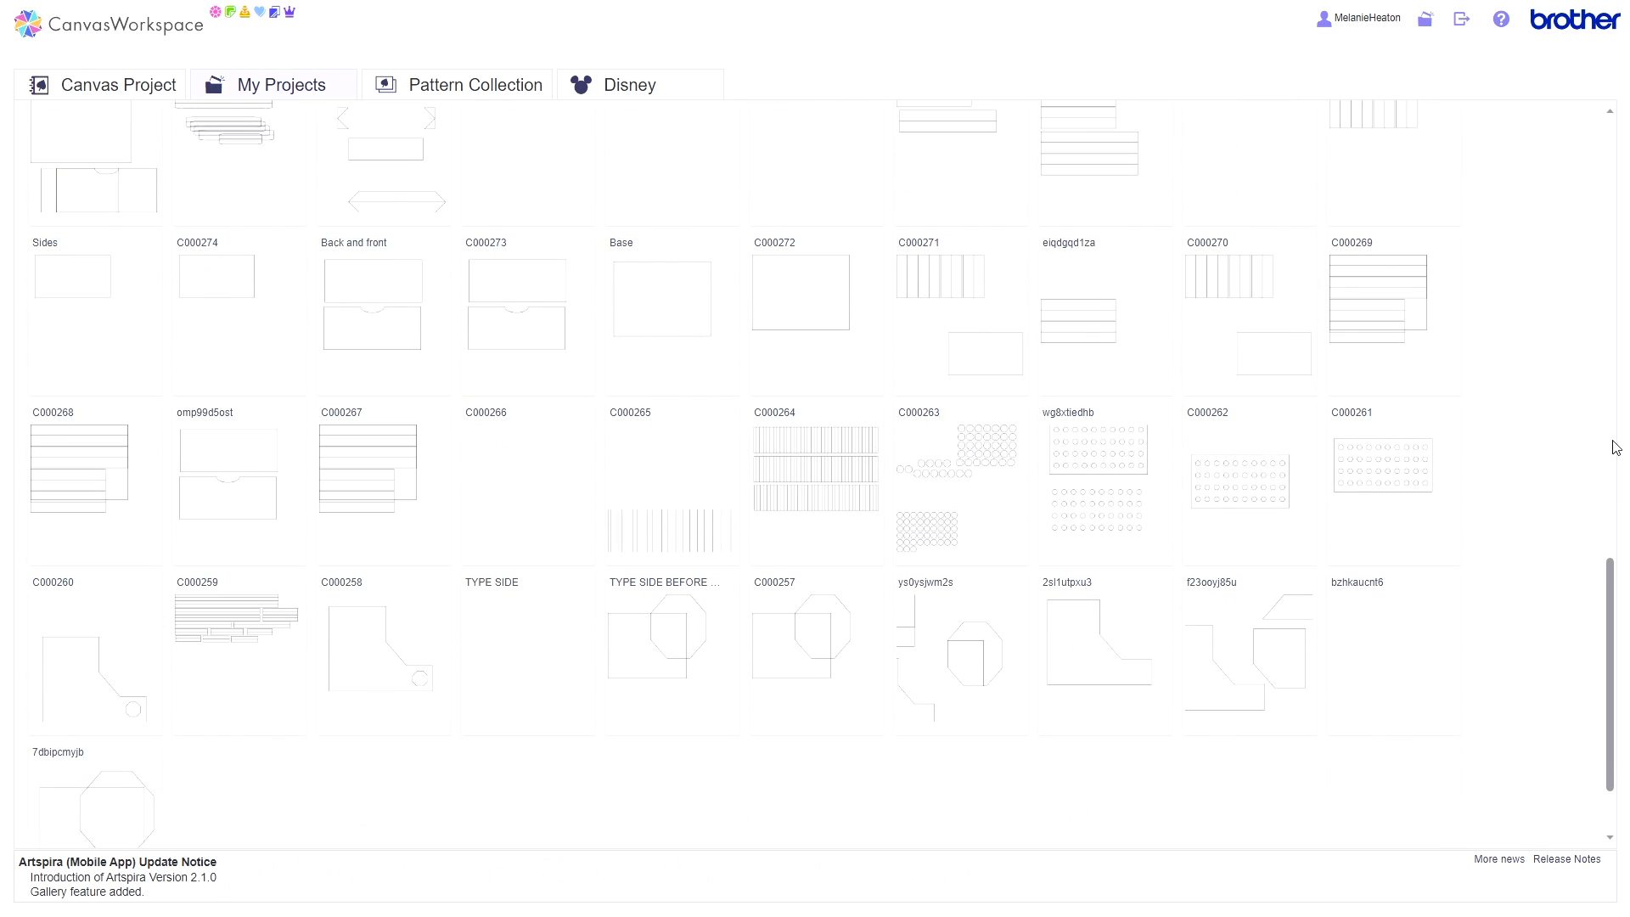
scroll(1614, 448, down, 4)
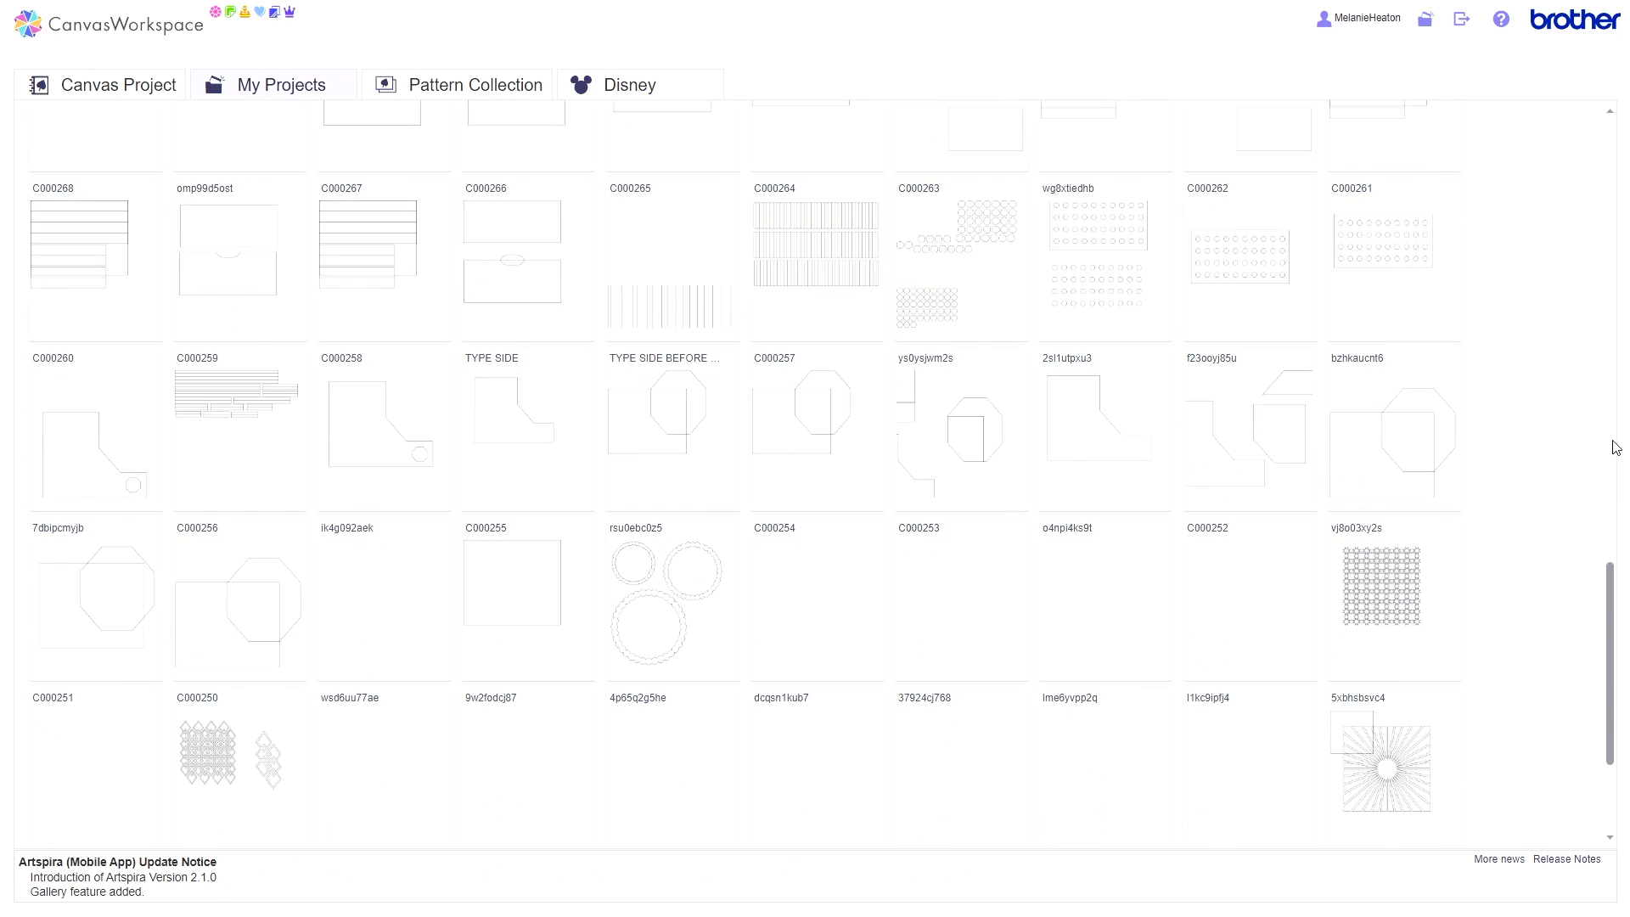
scroll(1615, 448, down, 1)
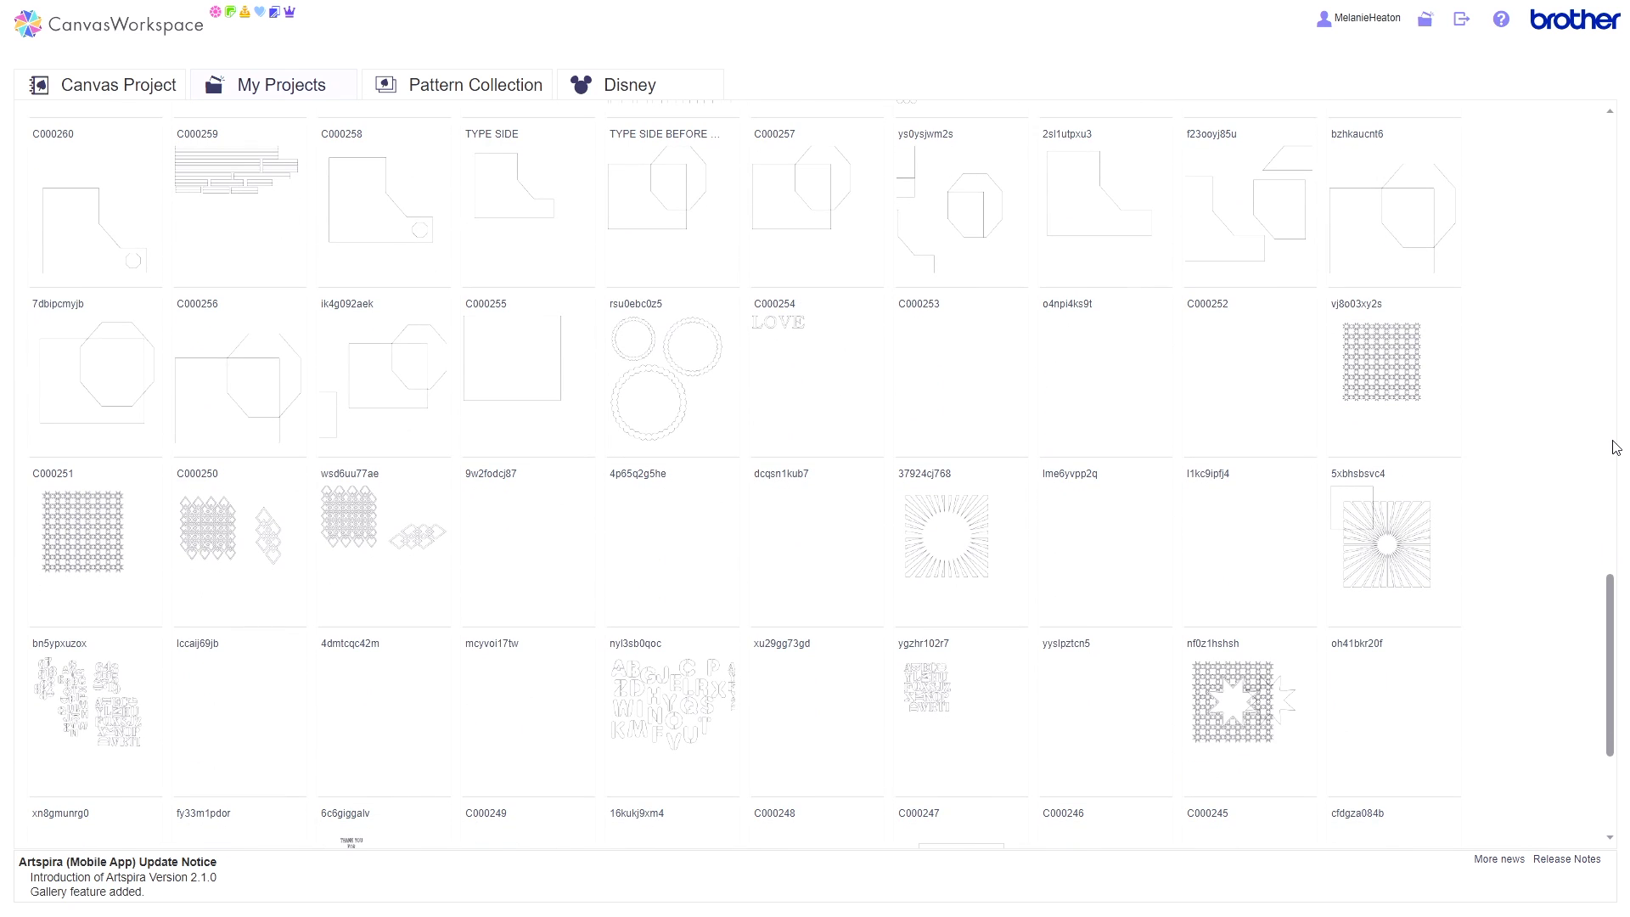
scroll(1614, 447, down, 1)
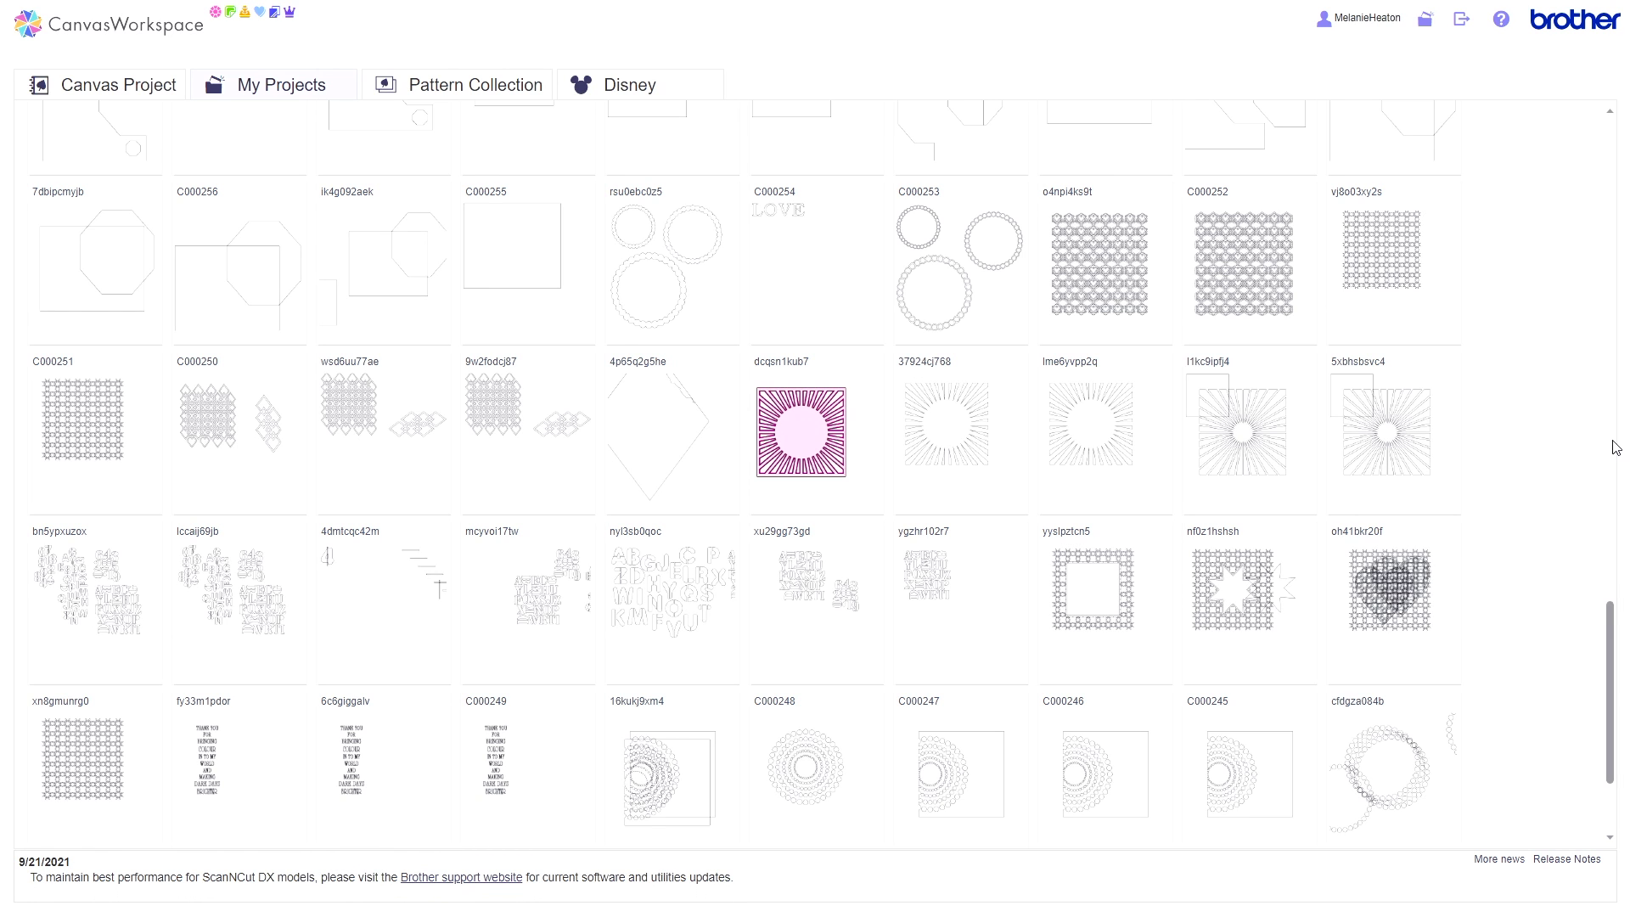
scroll(1615, 448, down, 1)
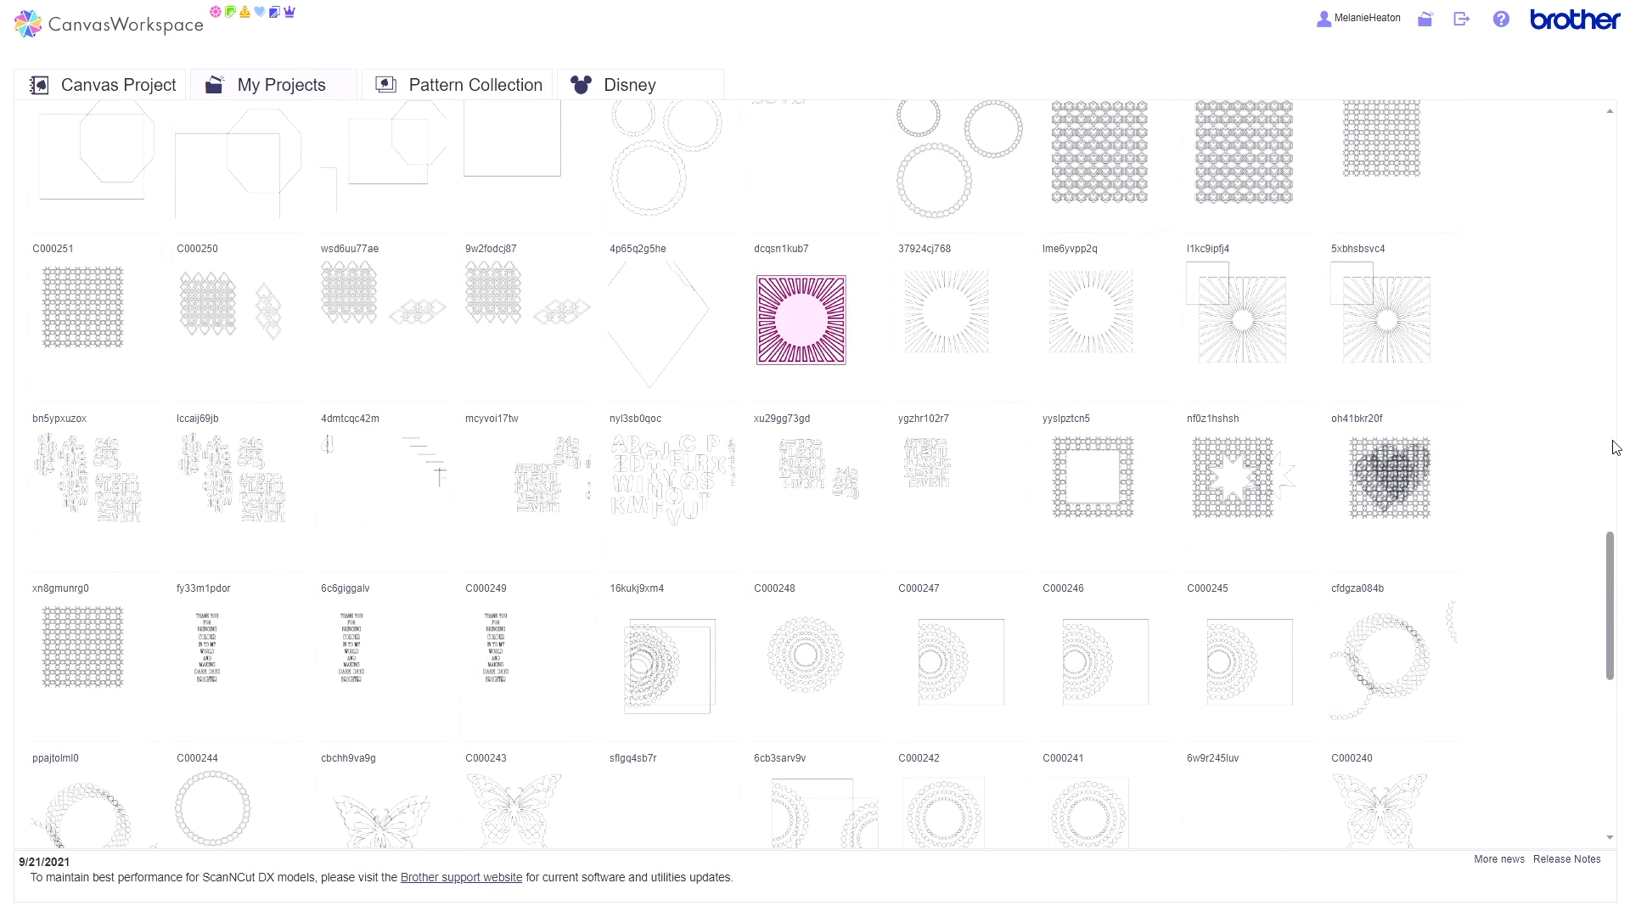
scroll(1614, 447, down, 1)
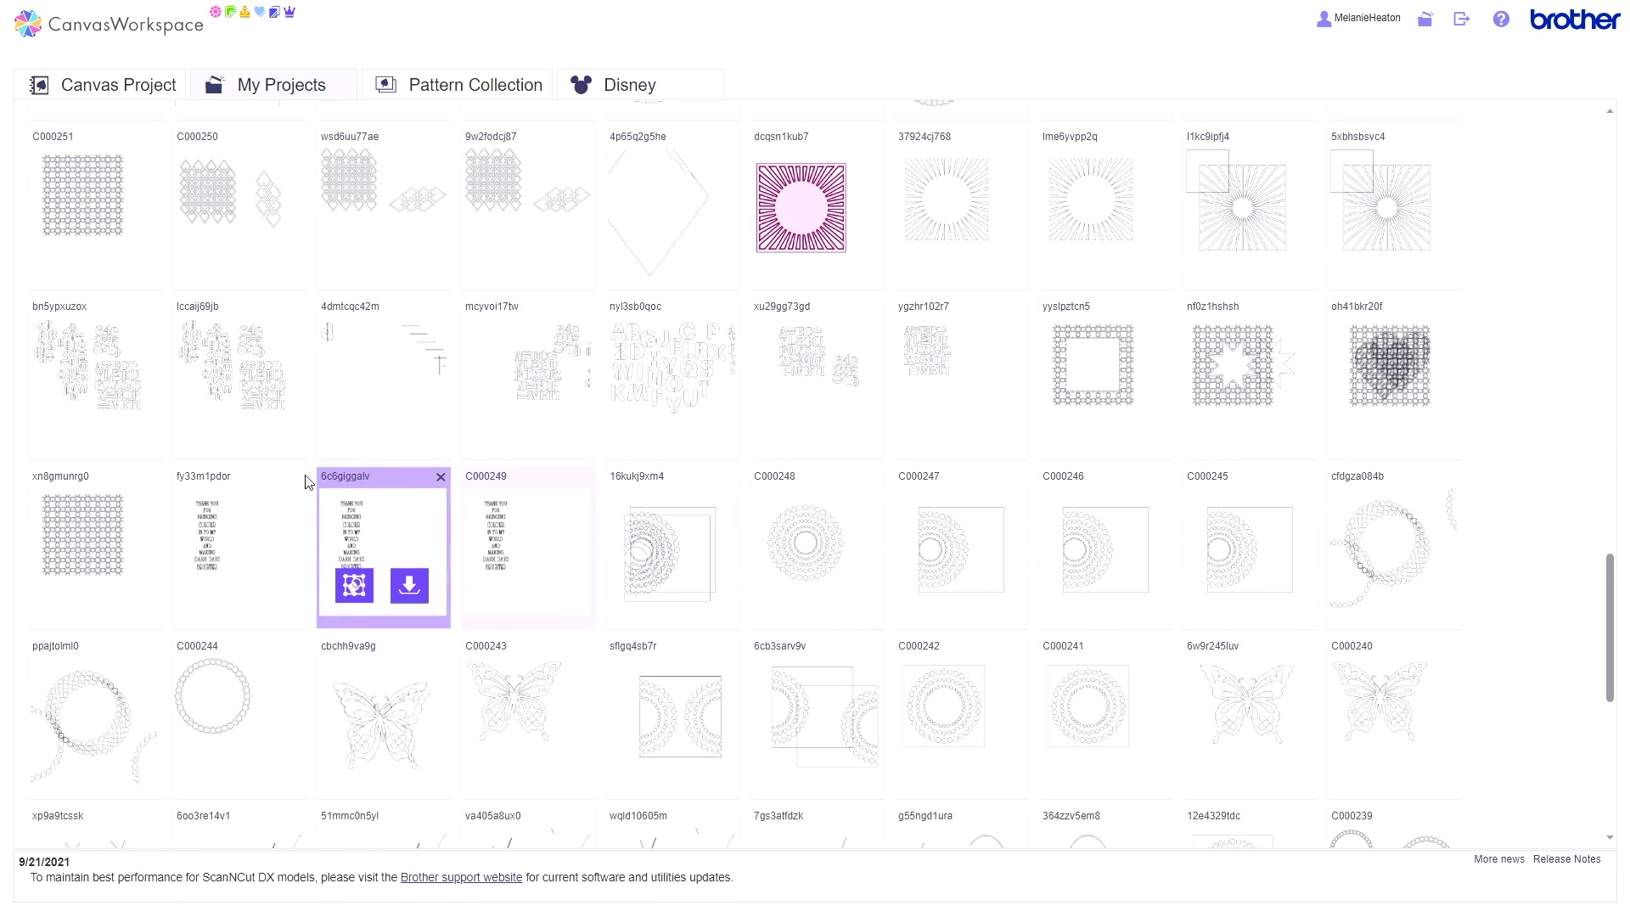
Open the saved diamond-pattern project C000250 for editing and delete all of its shapes from the mat.
mouse_move(230, 410)
mouse_move(260, 246)
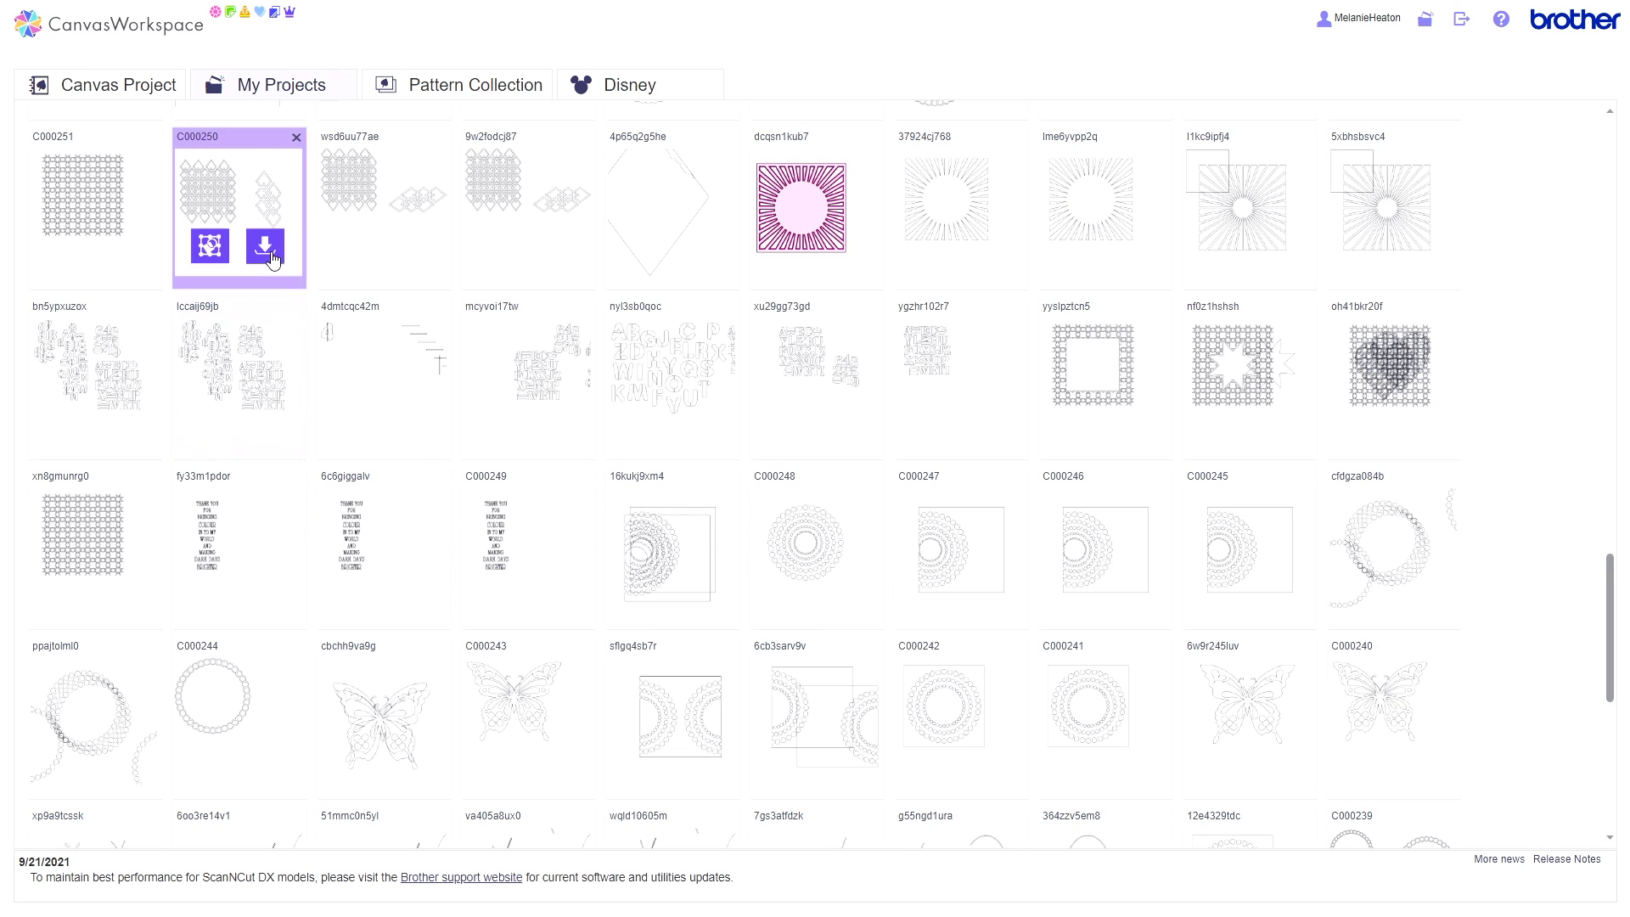
click(209, 242)
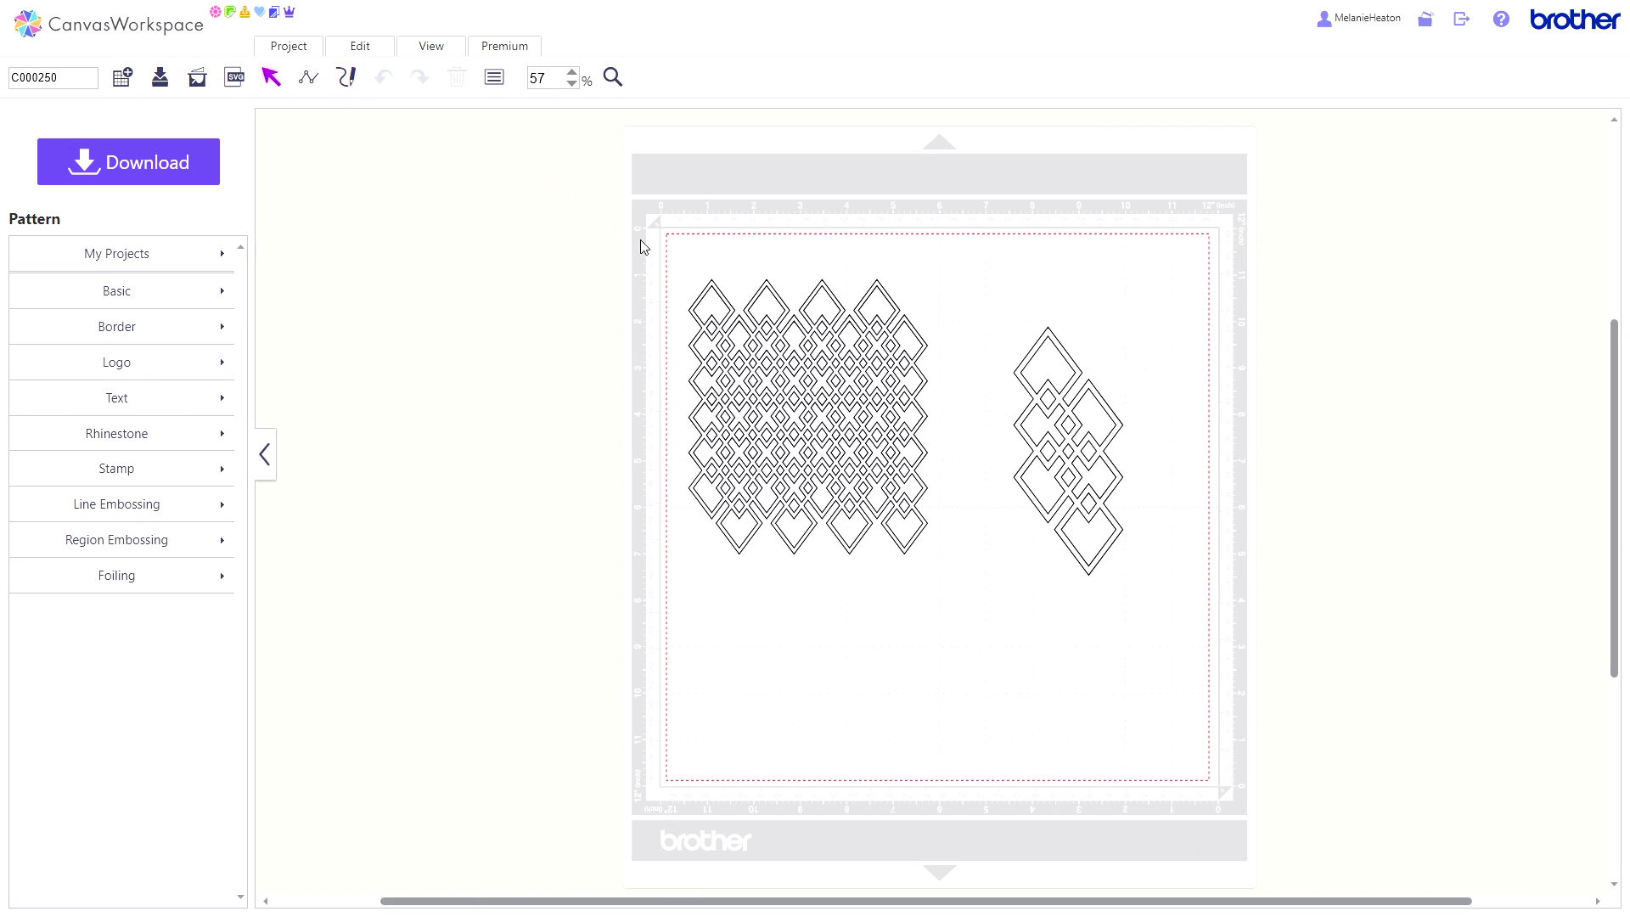
drag(702, 257, 1142, 611)
click(457, 79)
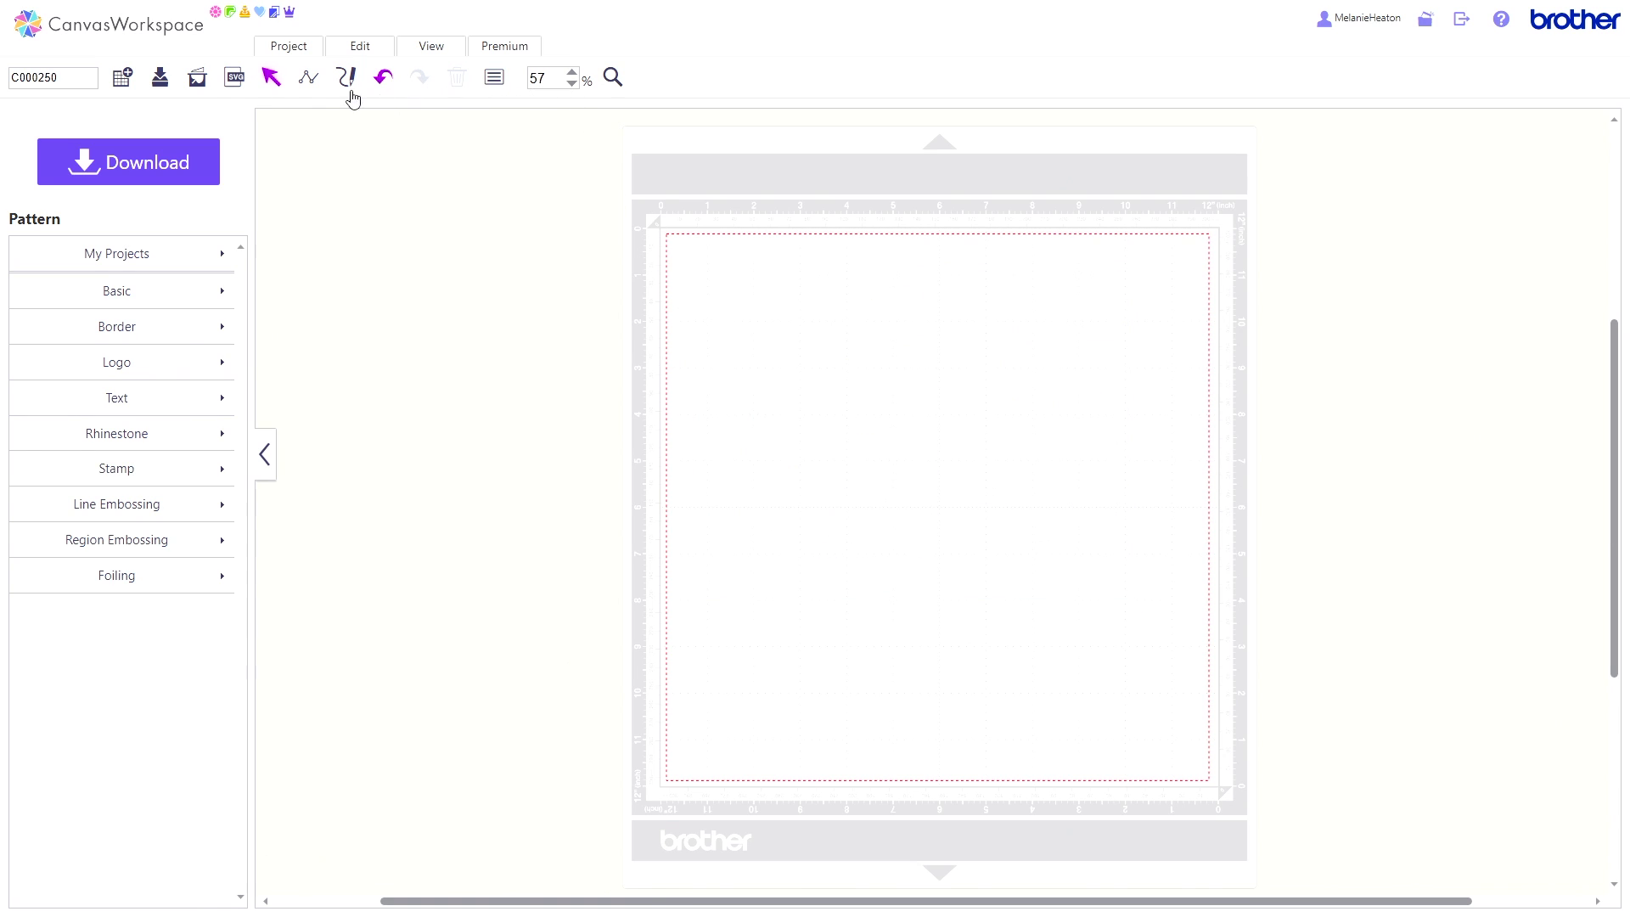
Leave the emptied diamond-pattern project without saving and return to the saved projects.
click(189, 27)
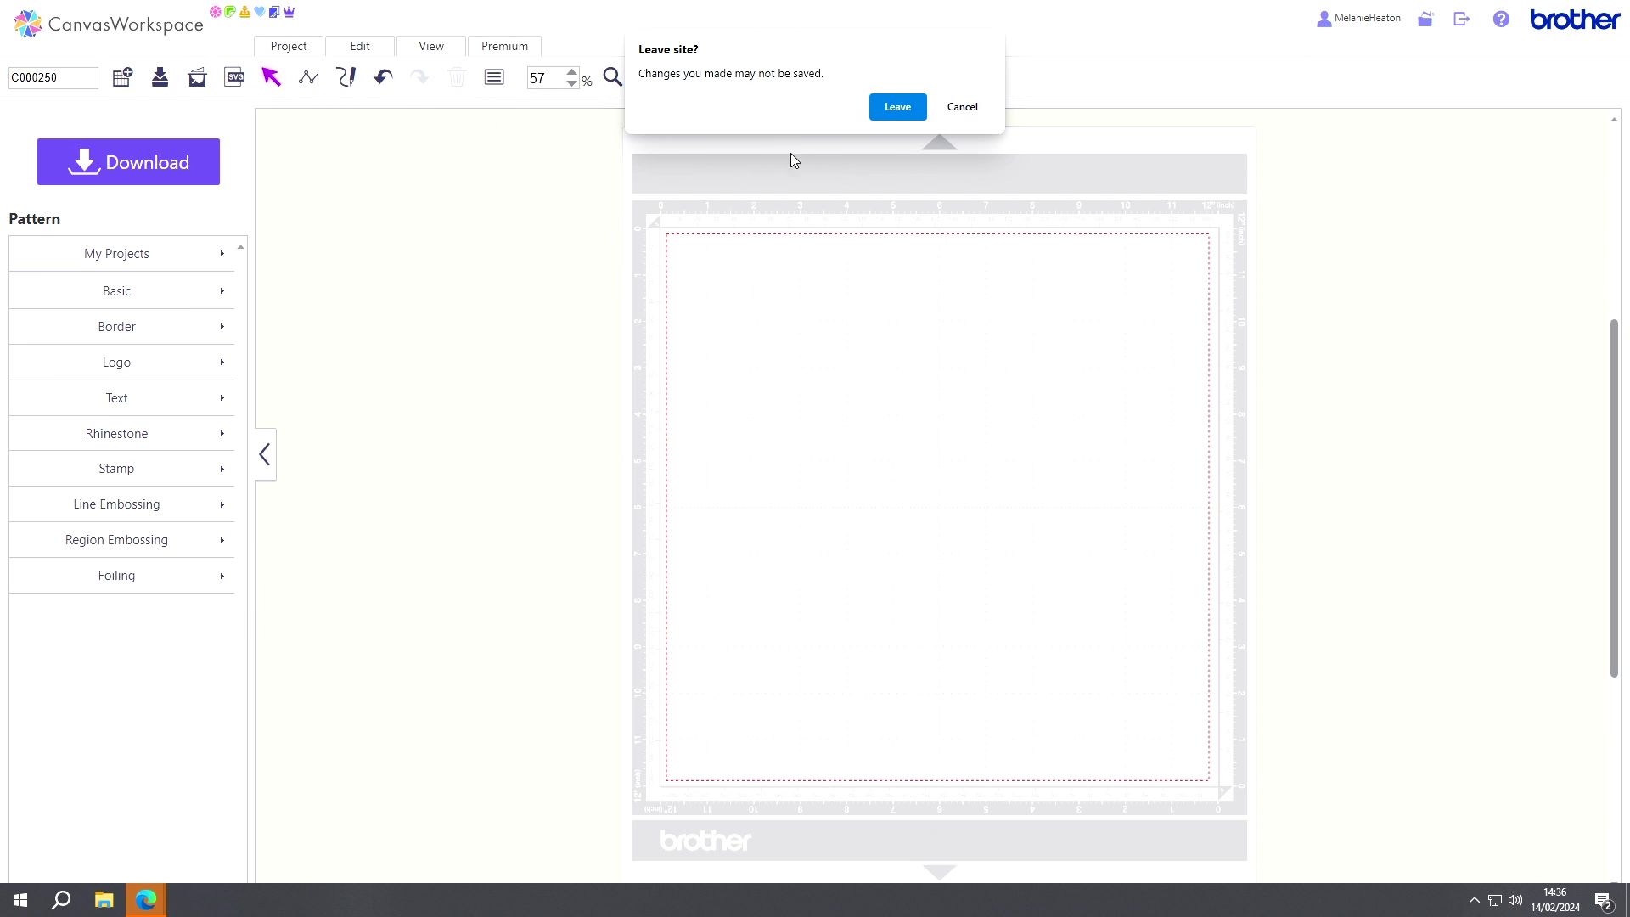
click(916, 115)
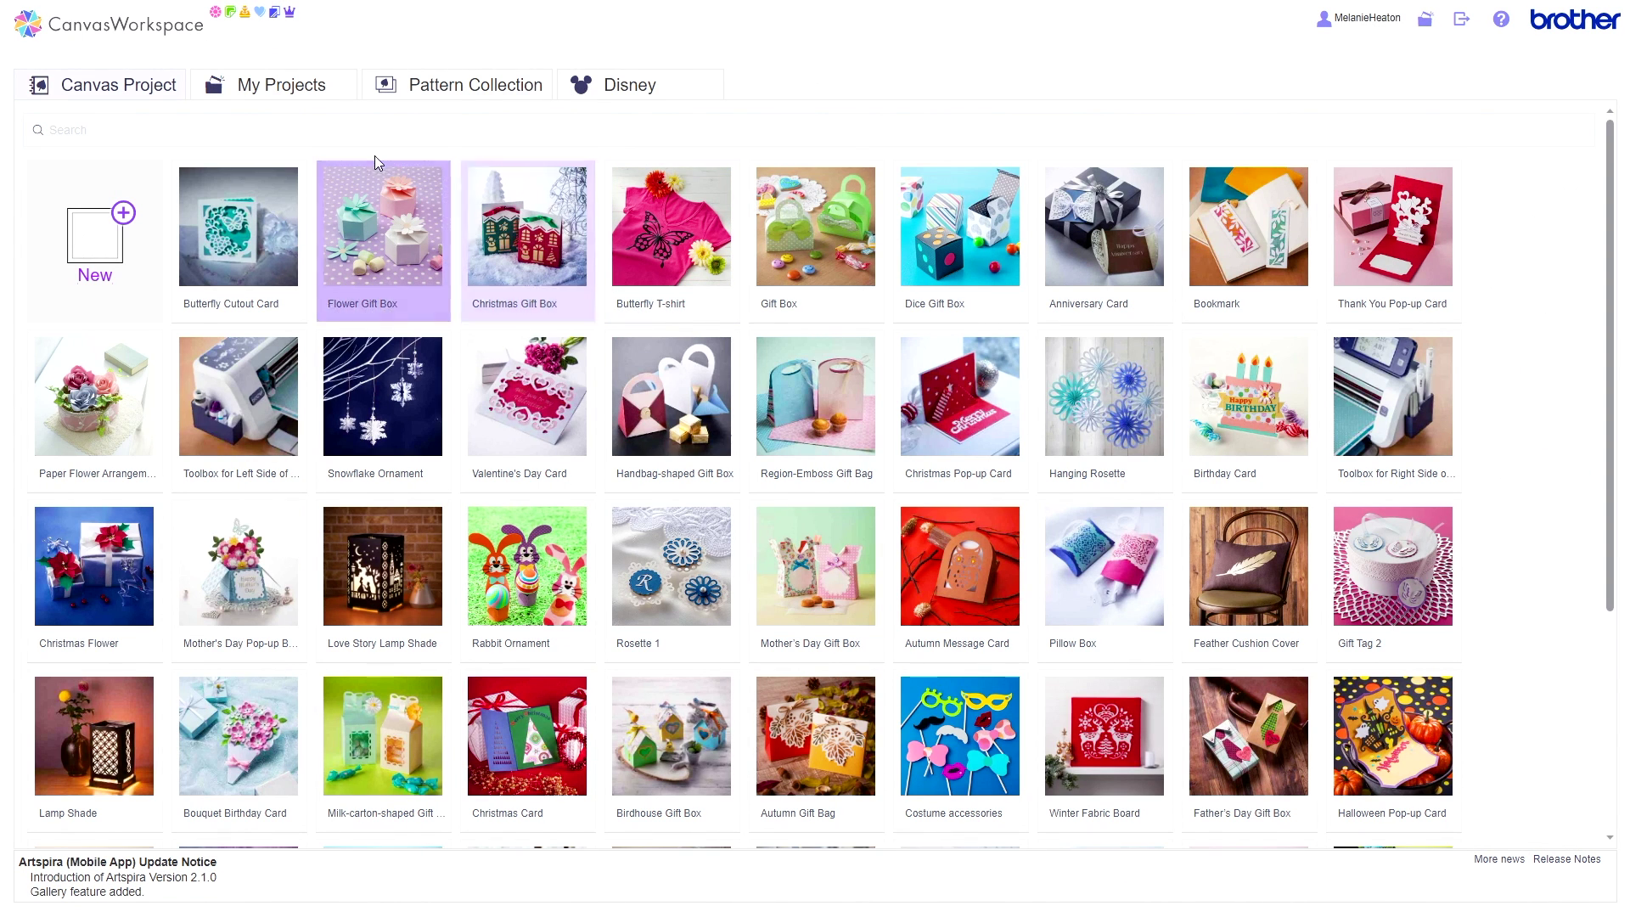
click(329, 91)
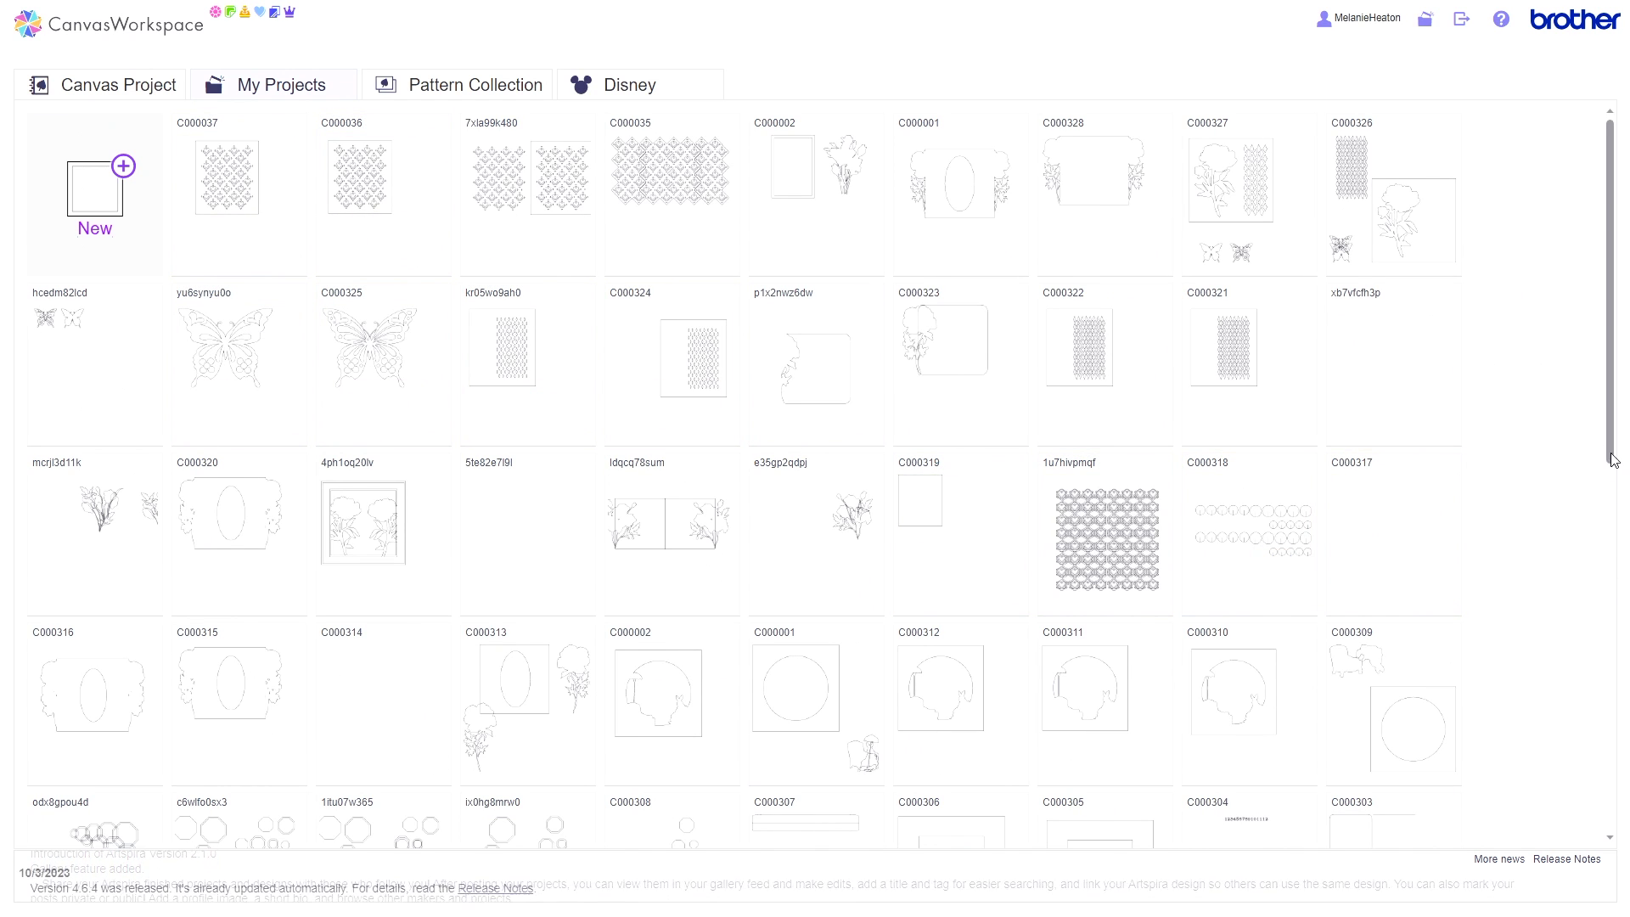
Find the pink sunburst project dcqsn1kub7 among the older saved projects and open it for editing.
scroll(1614, 455, down, 4)
scroll(1613, 450, down, 6)
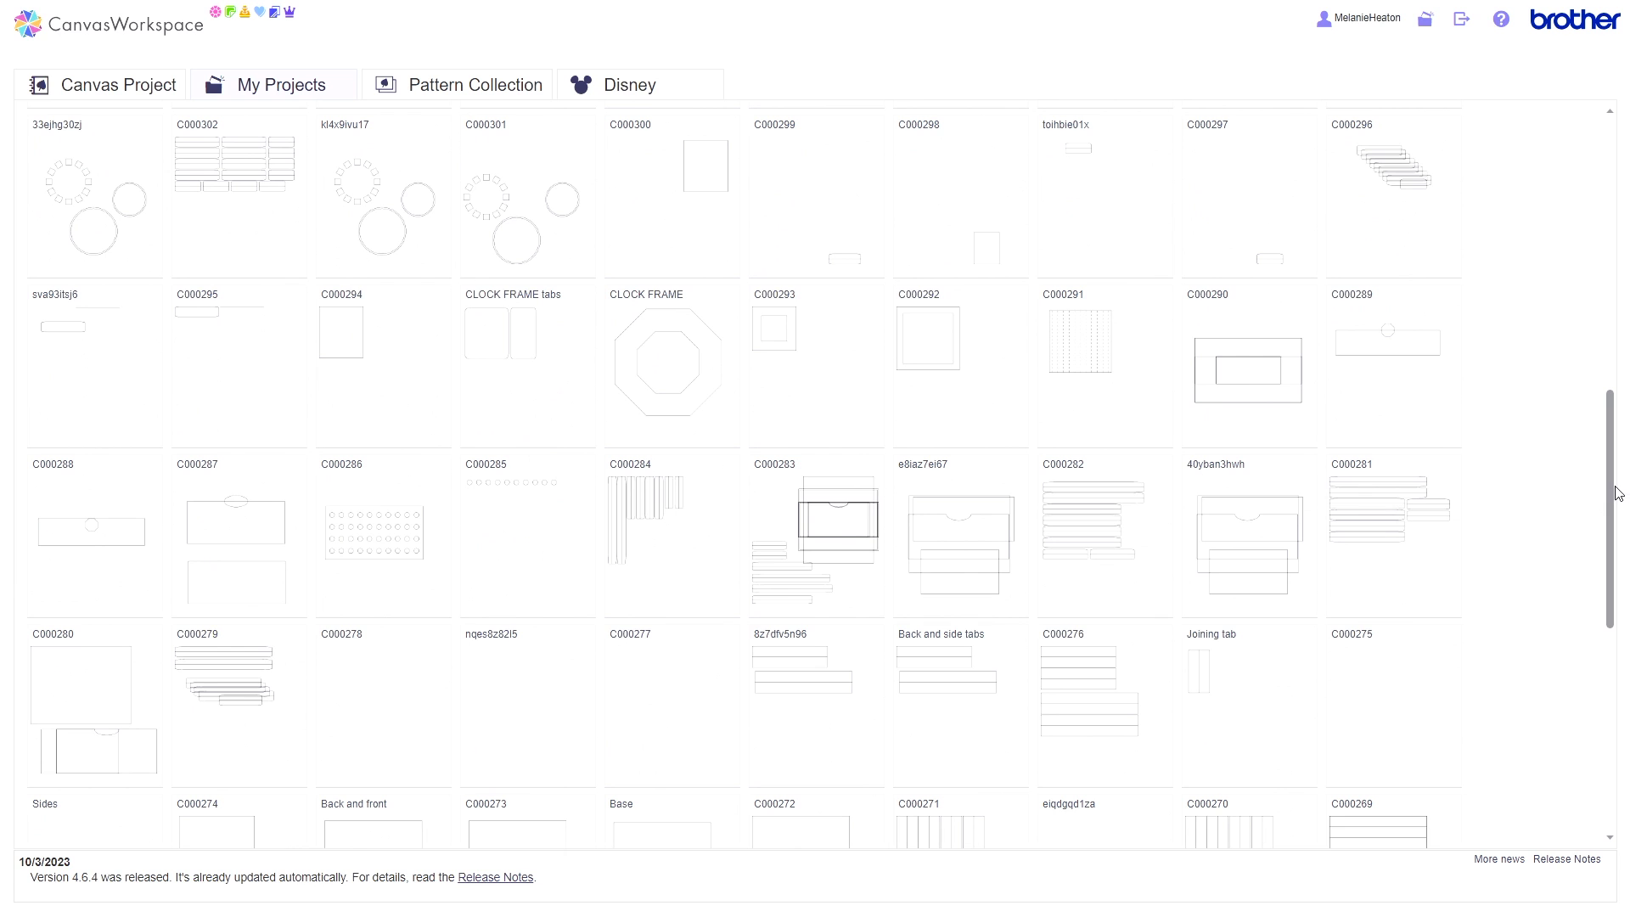
scroll(1613, 488, down, 2)
scroll(1613, 488, down, 8)
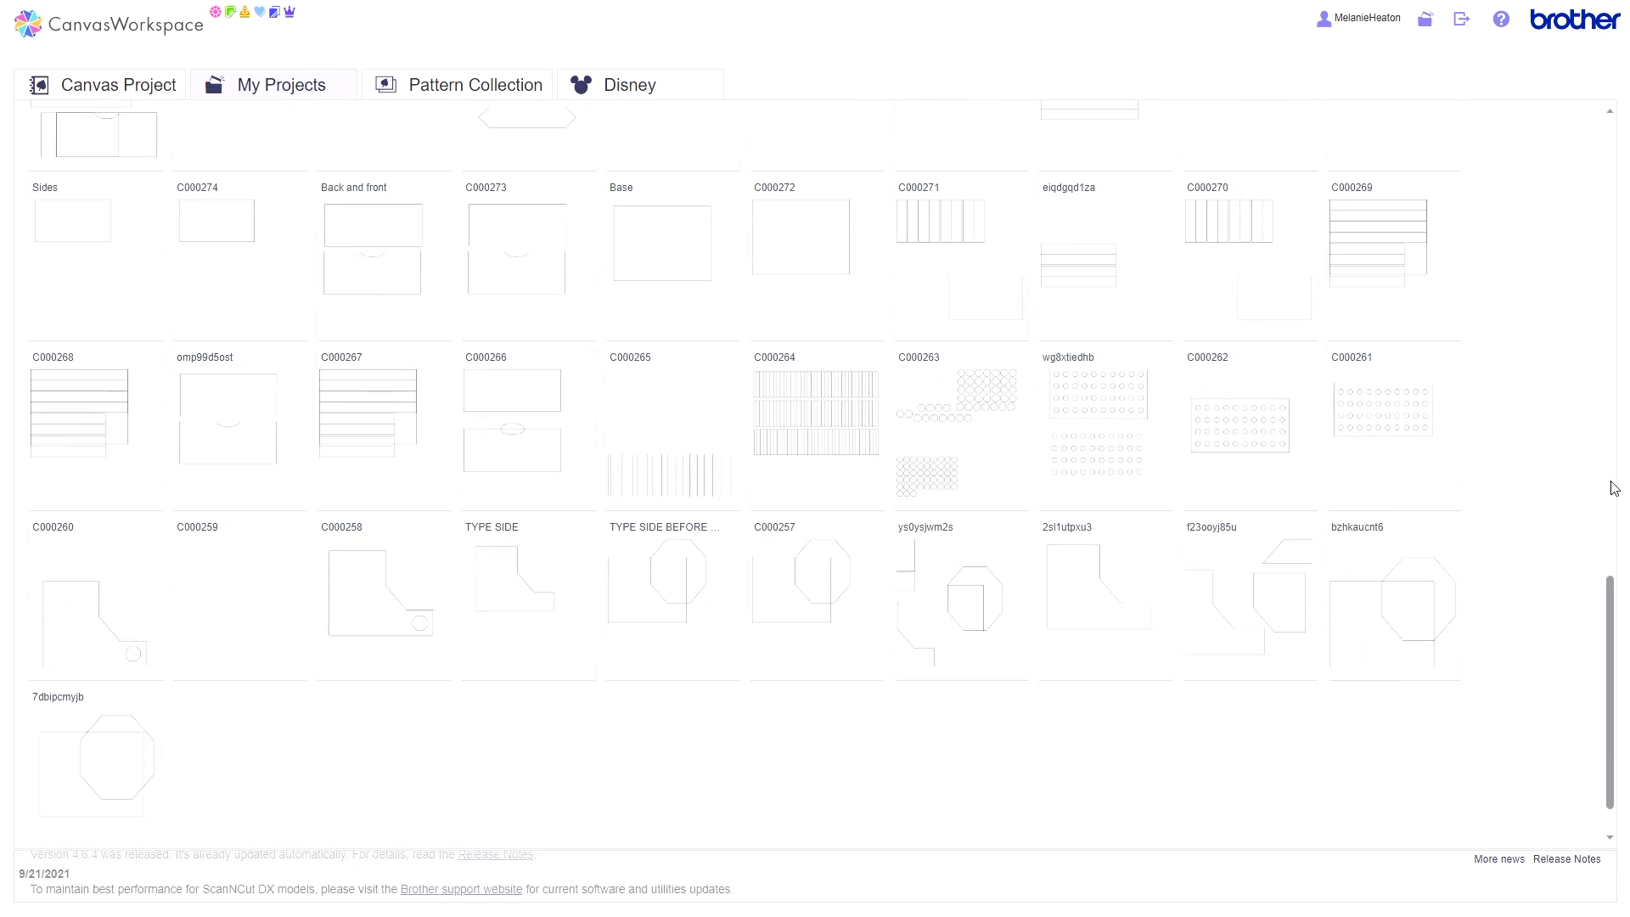
scroll(1613, 489, down, 5)
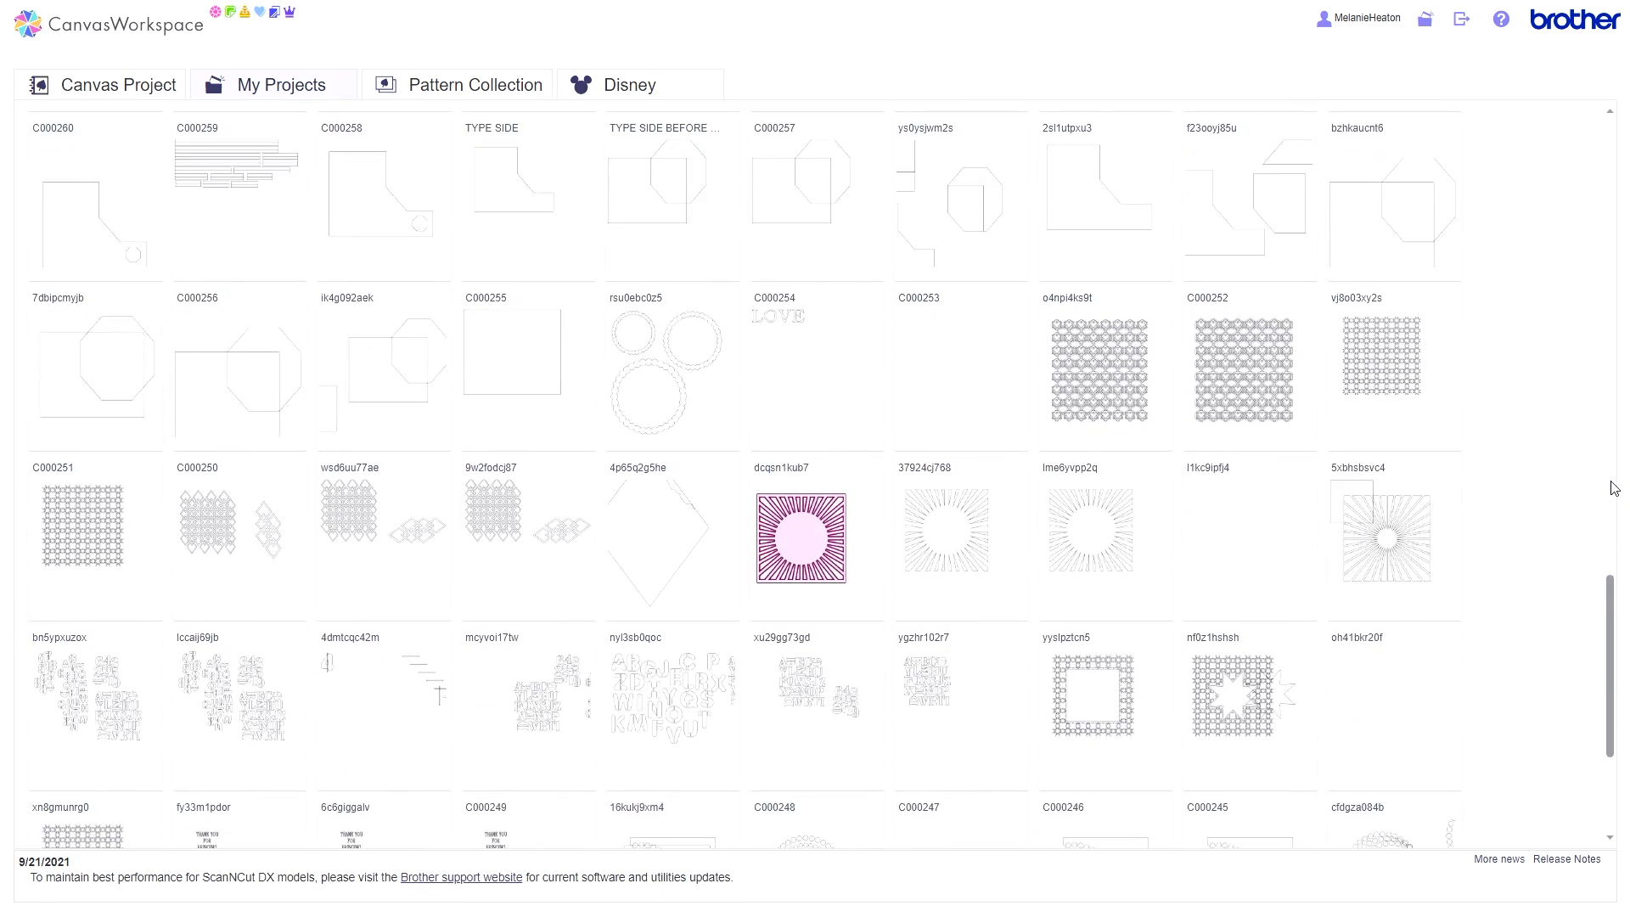
mouse_move(1357, 498)
mouse_move(835, 425)
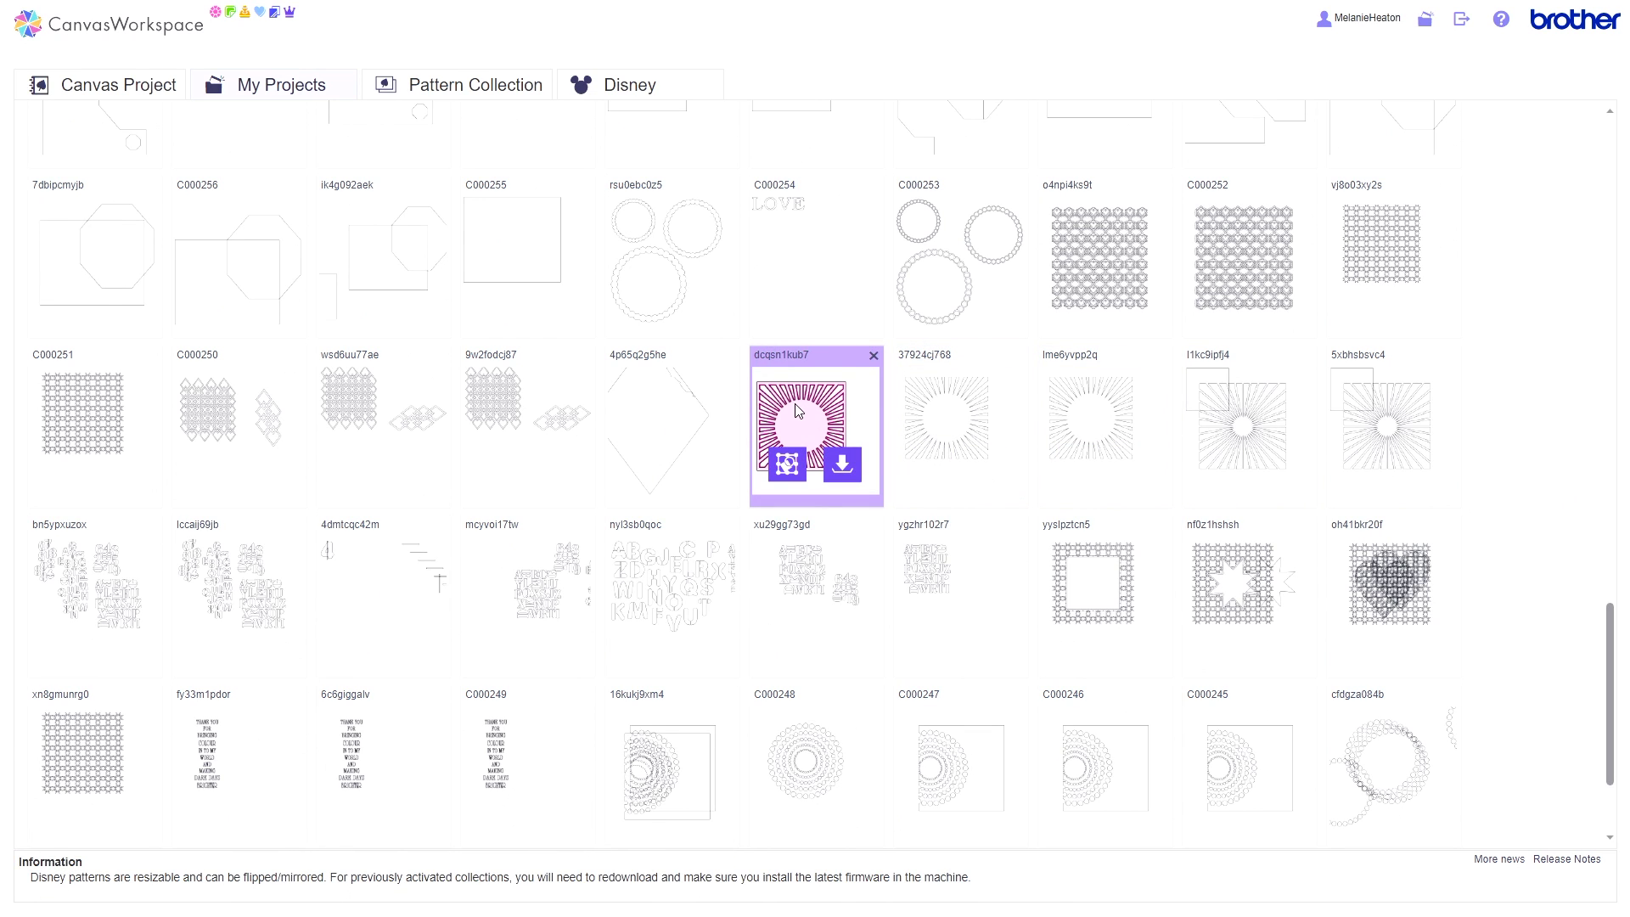
click(787, 467)
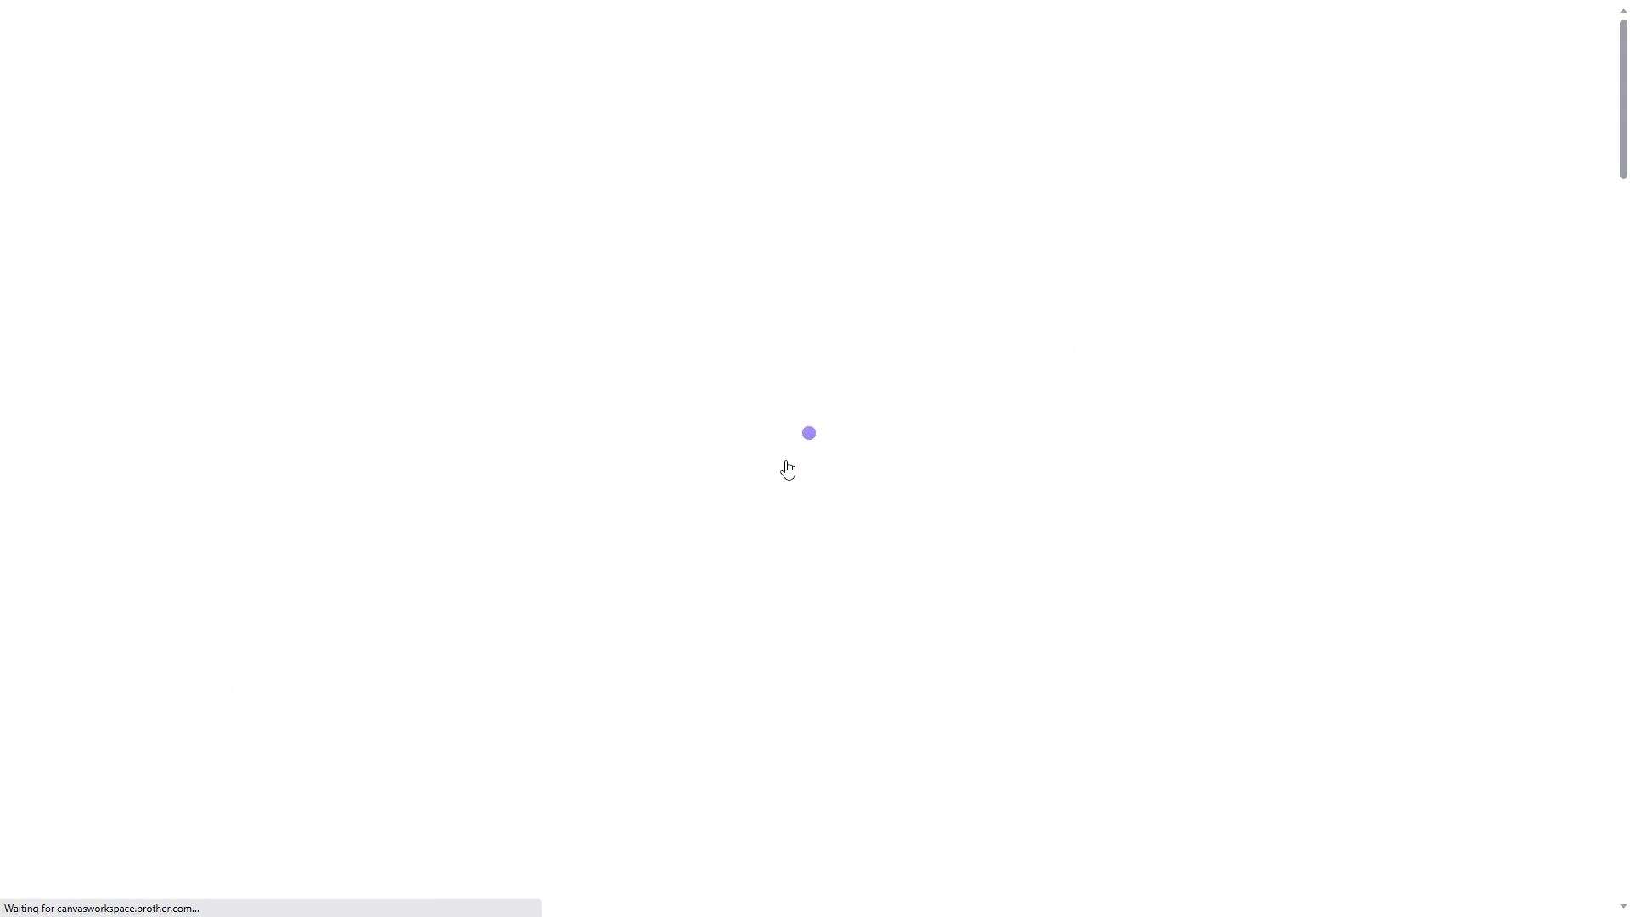
Move the stacked sunburst layers apart so that all four colours lie separately around the mat.
click(841, 451)
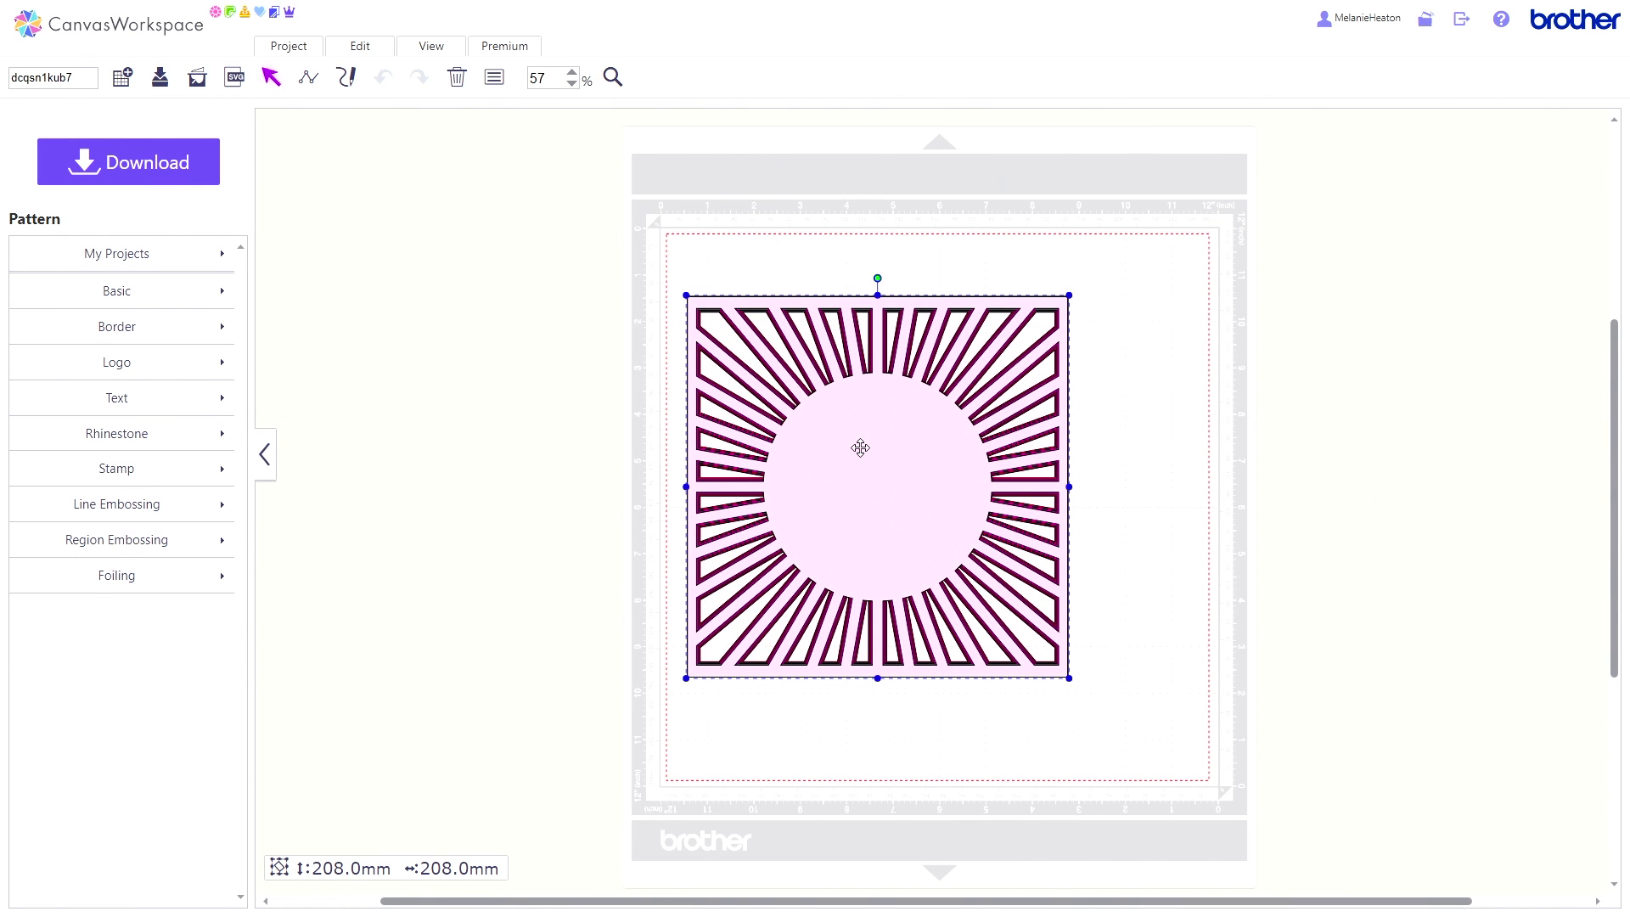
drag(858, 448, 1325, 388)
drag(950, 429, 518, 260)
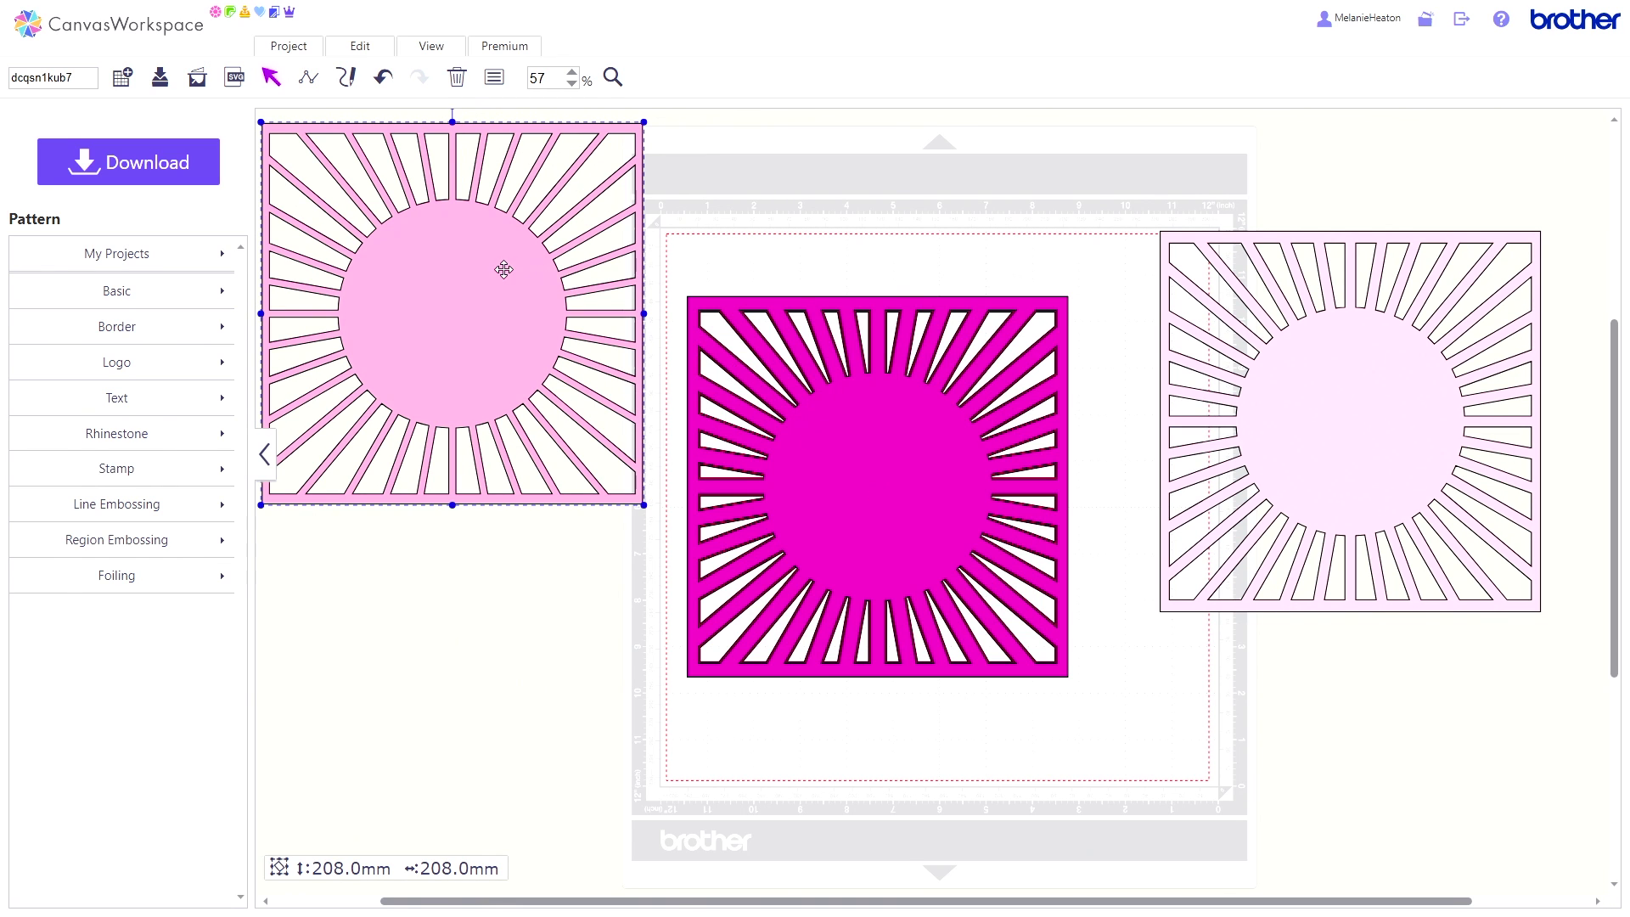
drag(513, 240, 1314, 434)
drag(939, 473, 563, 344)
drag(833, 491, 837, 451)
drag(1357, 441, 1428, 297)
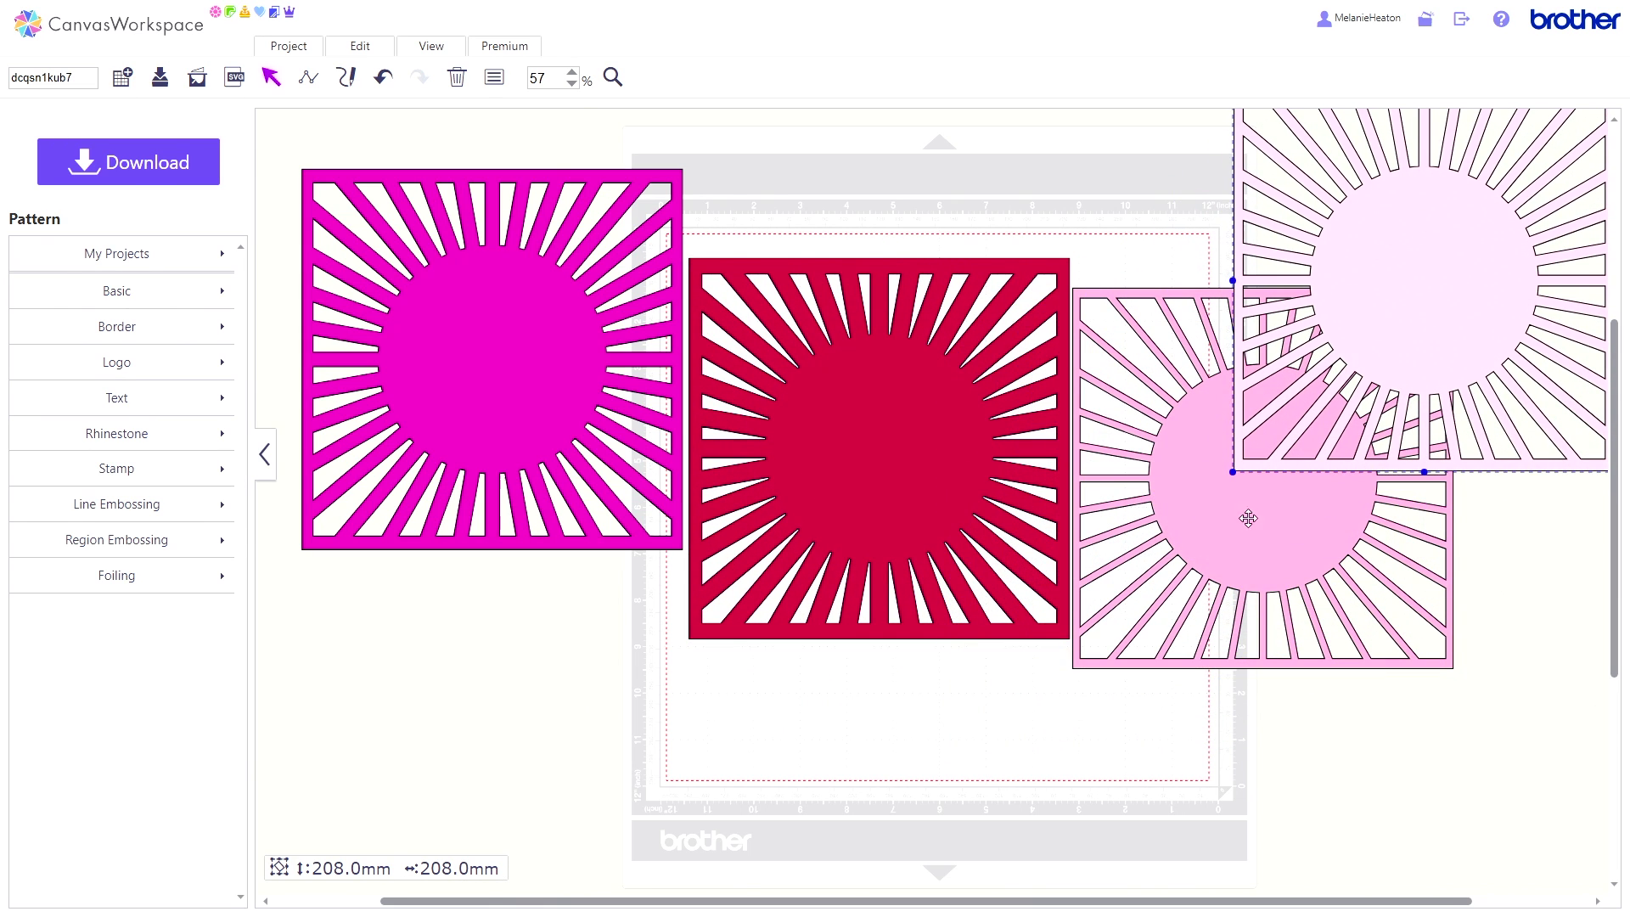
drag(1234, 531, 1160, 641)
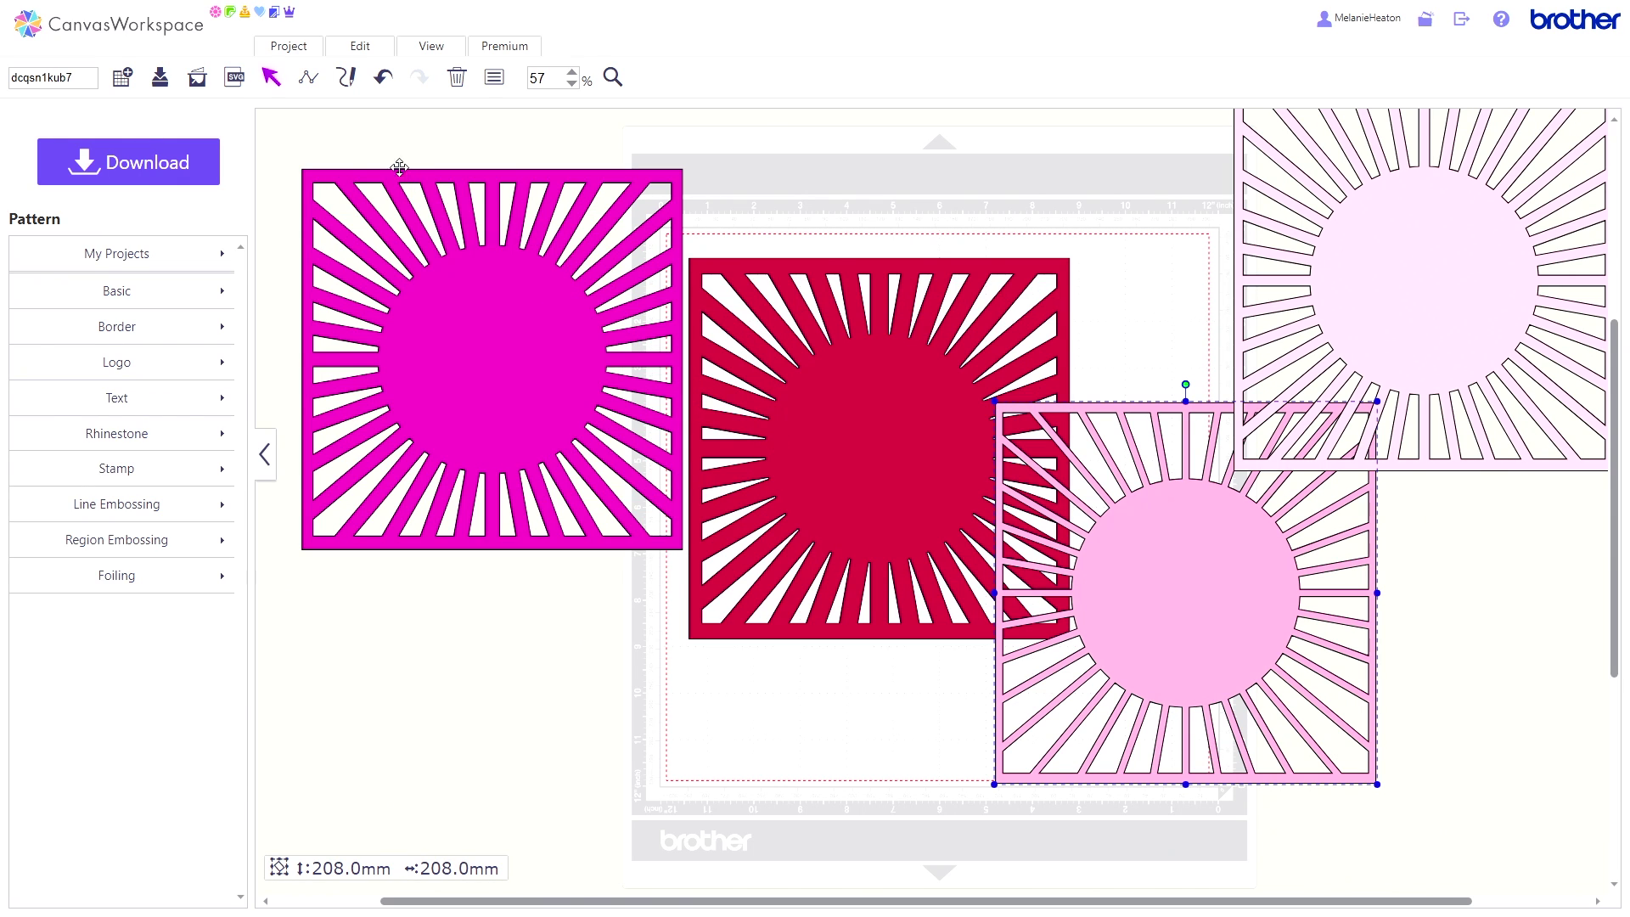
Select all four sunburst layers, align their centres horizontally and vertically into one stack, and shift the stack on the mat.
click(357, 53)
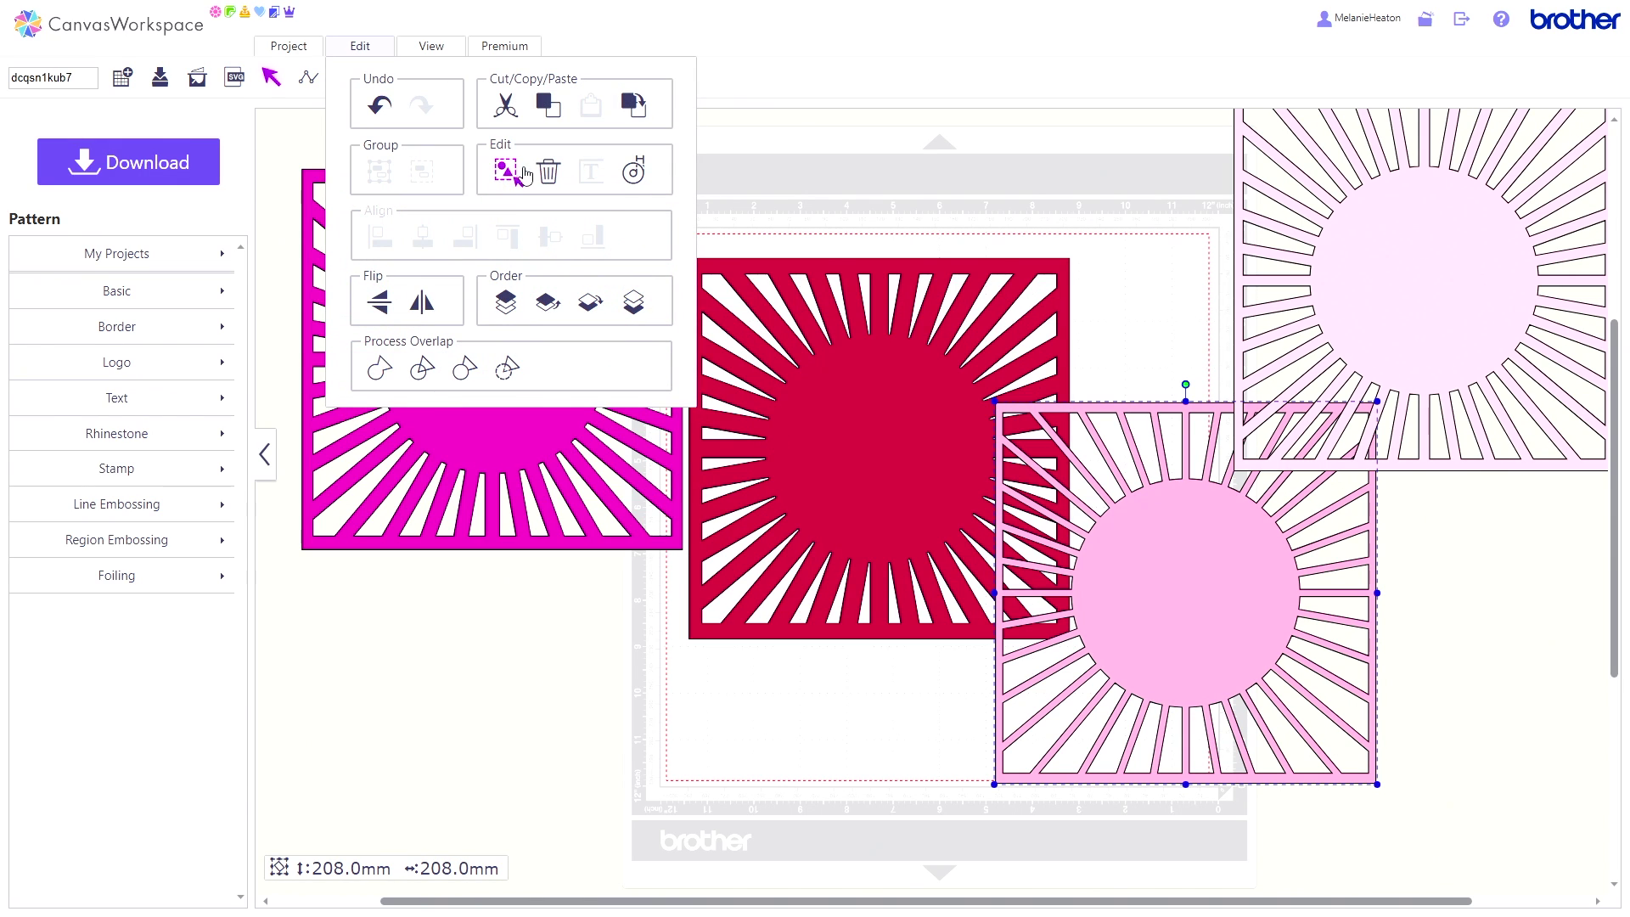
click(505, 175)
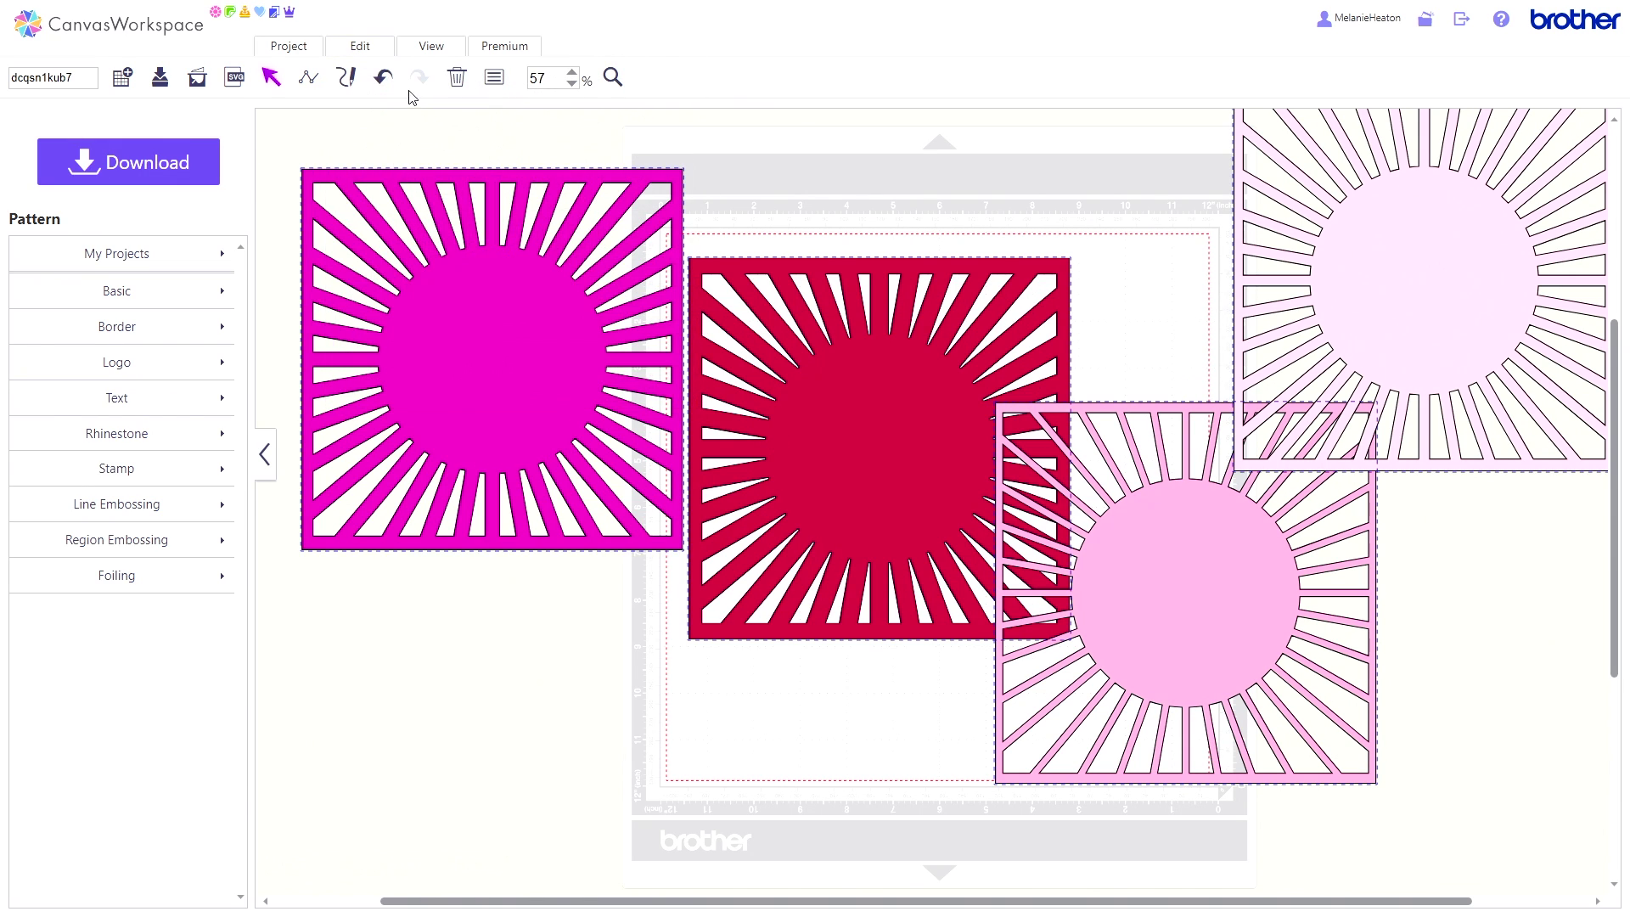
click(367, 56)
click(423, 241)
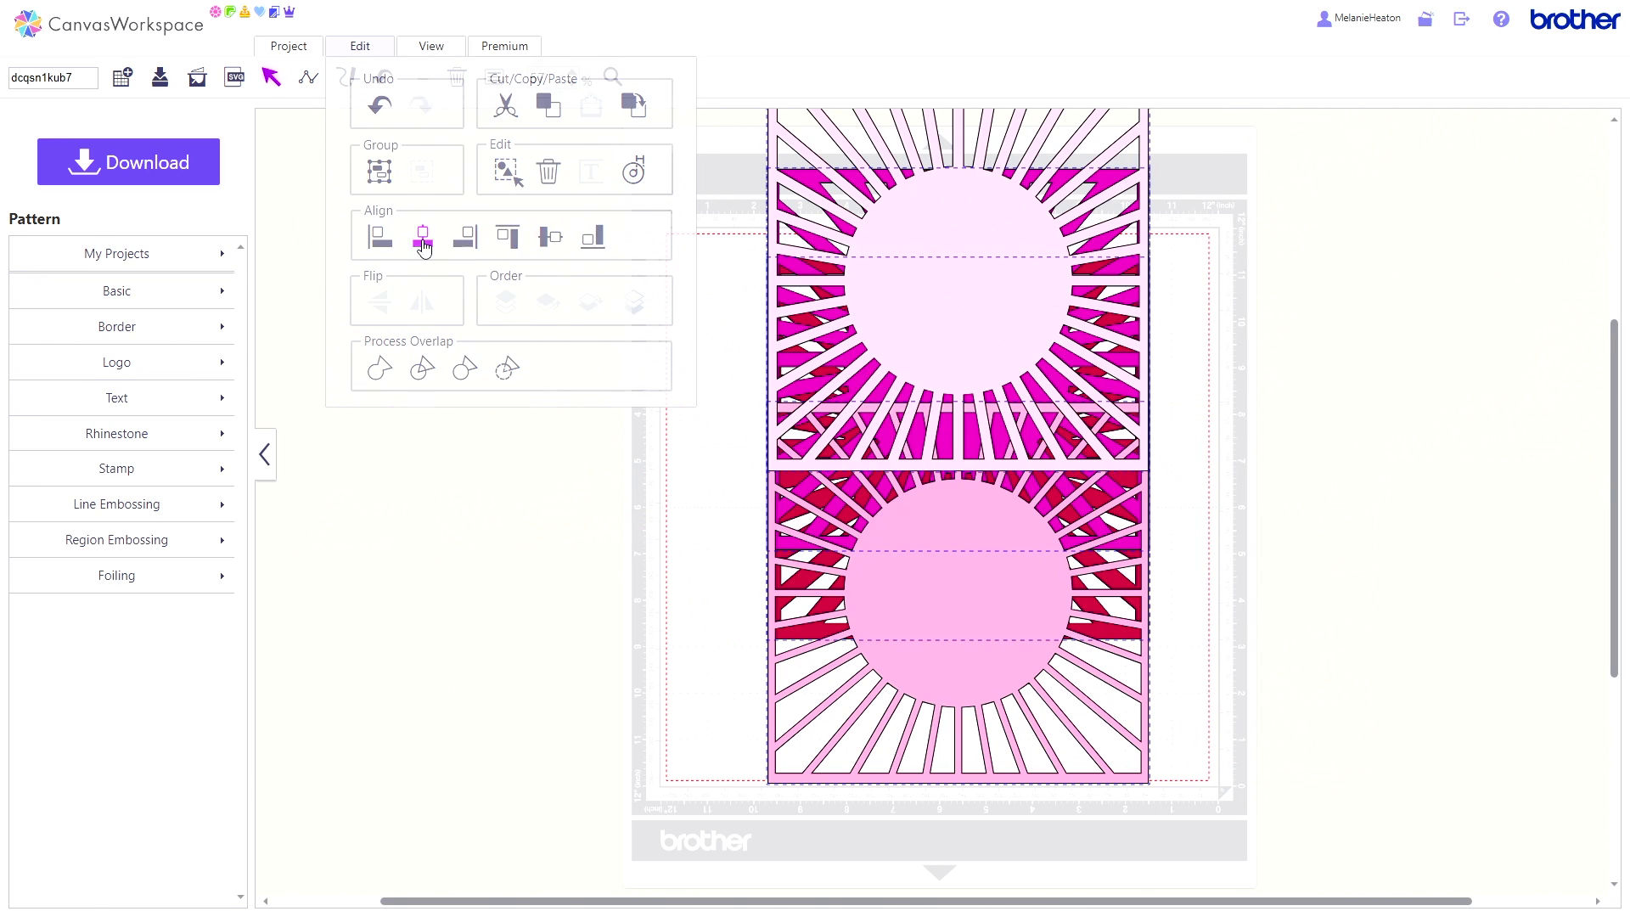
click(360, 48)
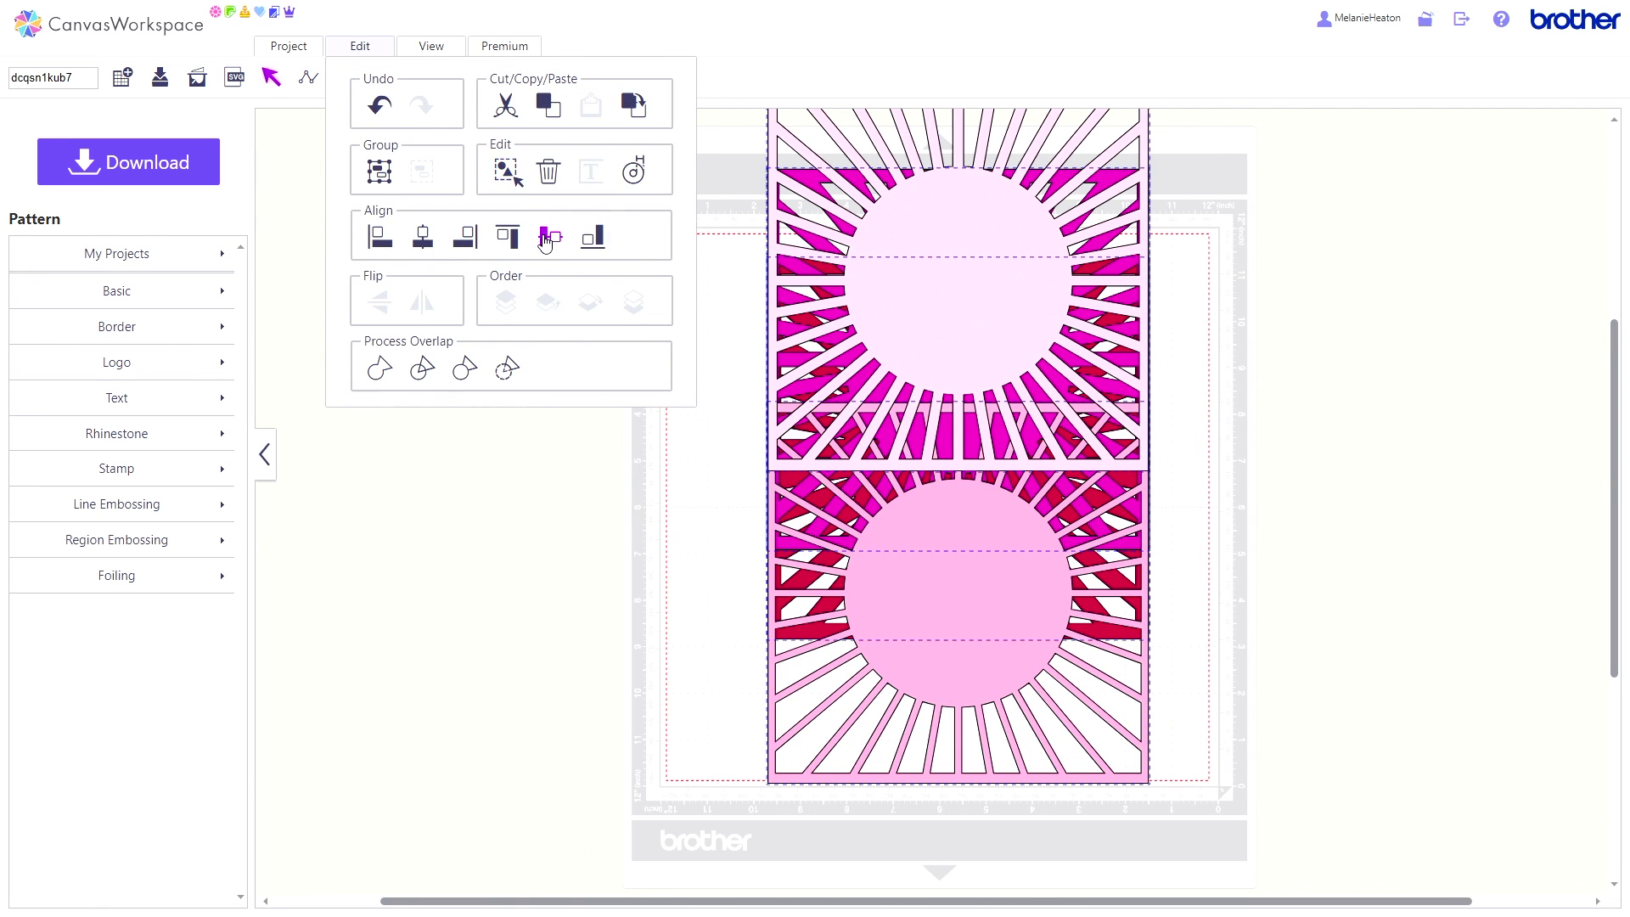
click(546, 239)
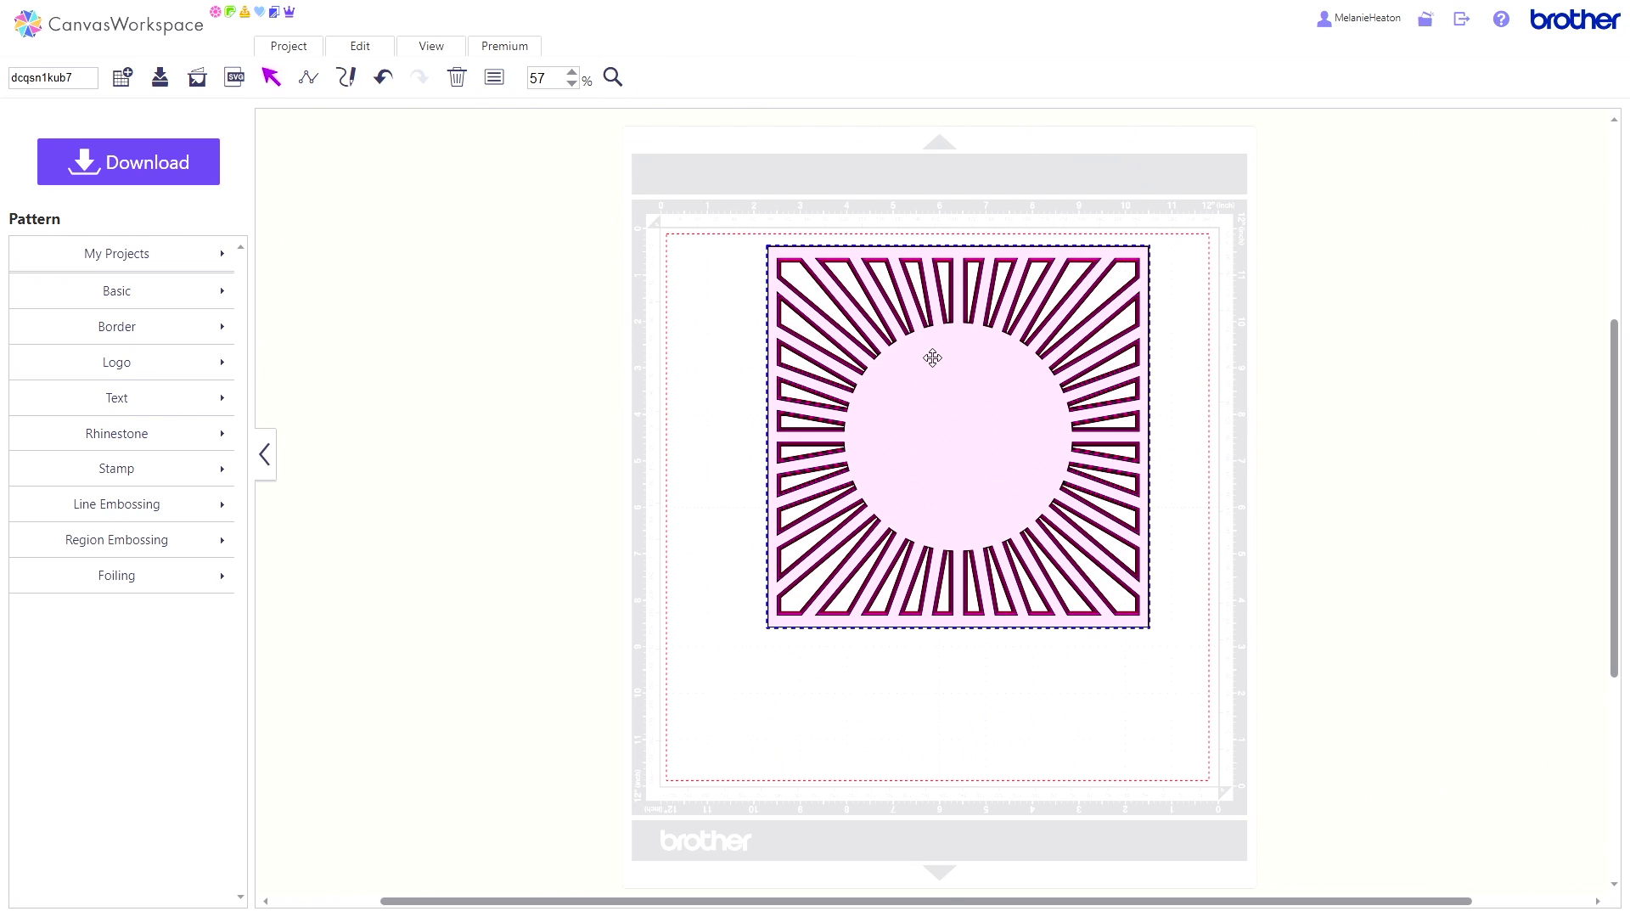
drag(881, 482, 941, 513)
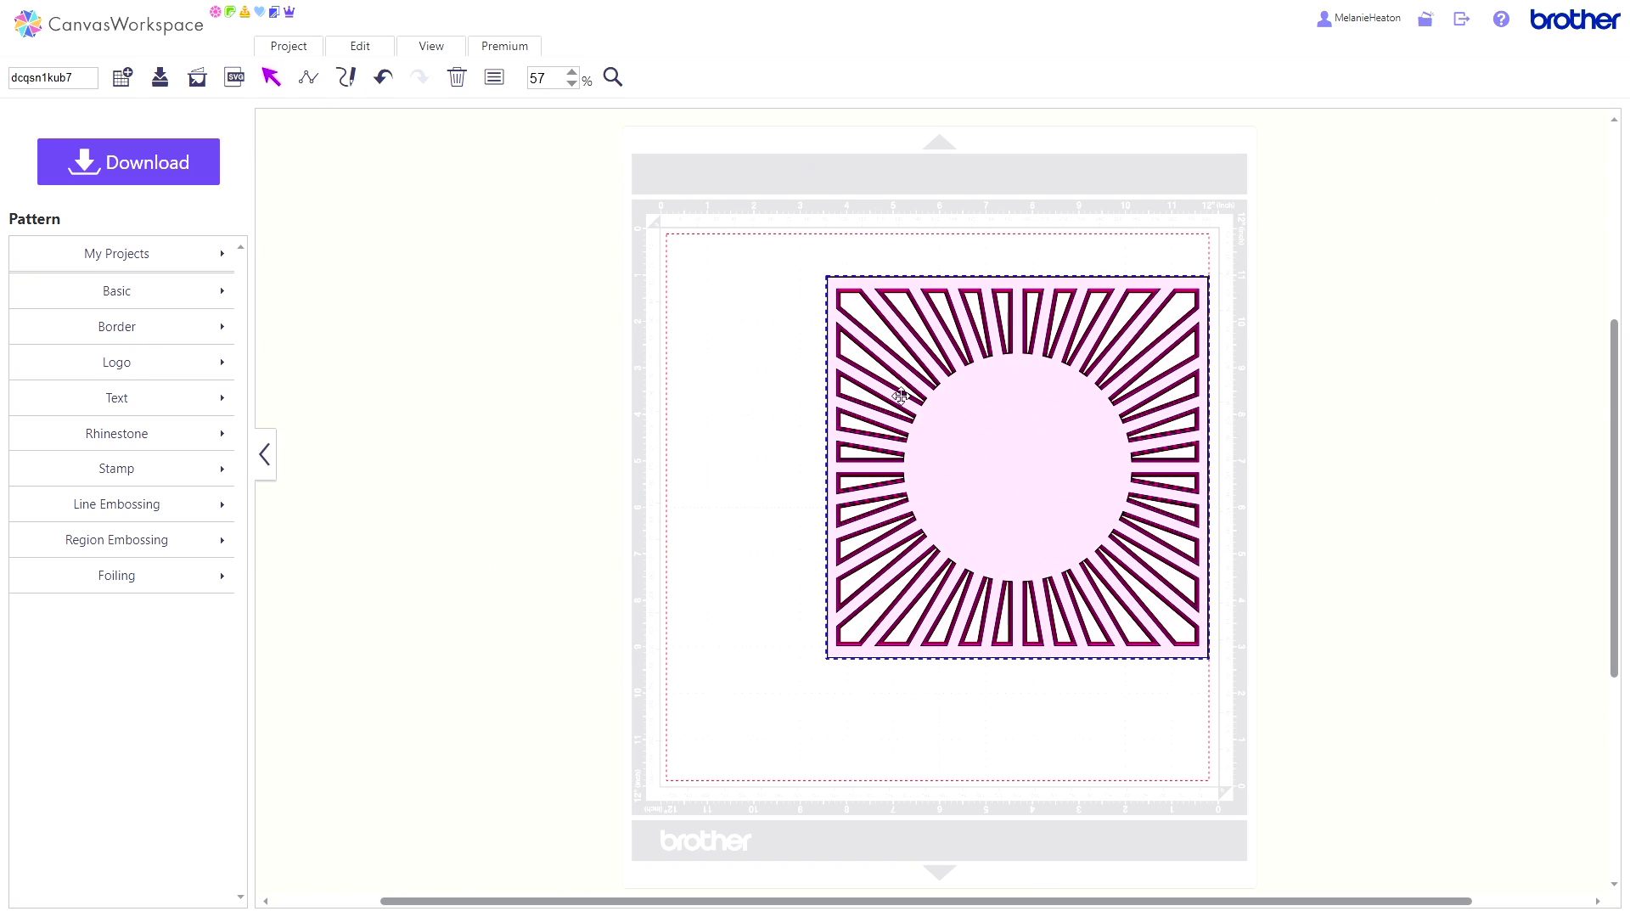
Delete the sunburst stack from the mat, leave without saving, and return to the saved projects.
click(456, 79)
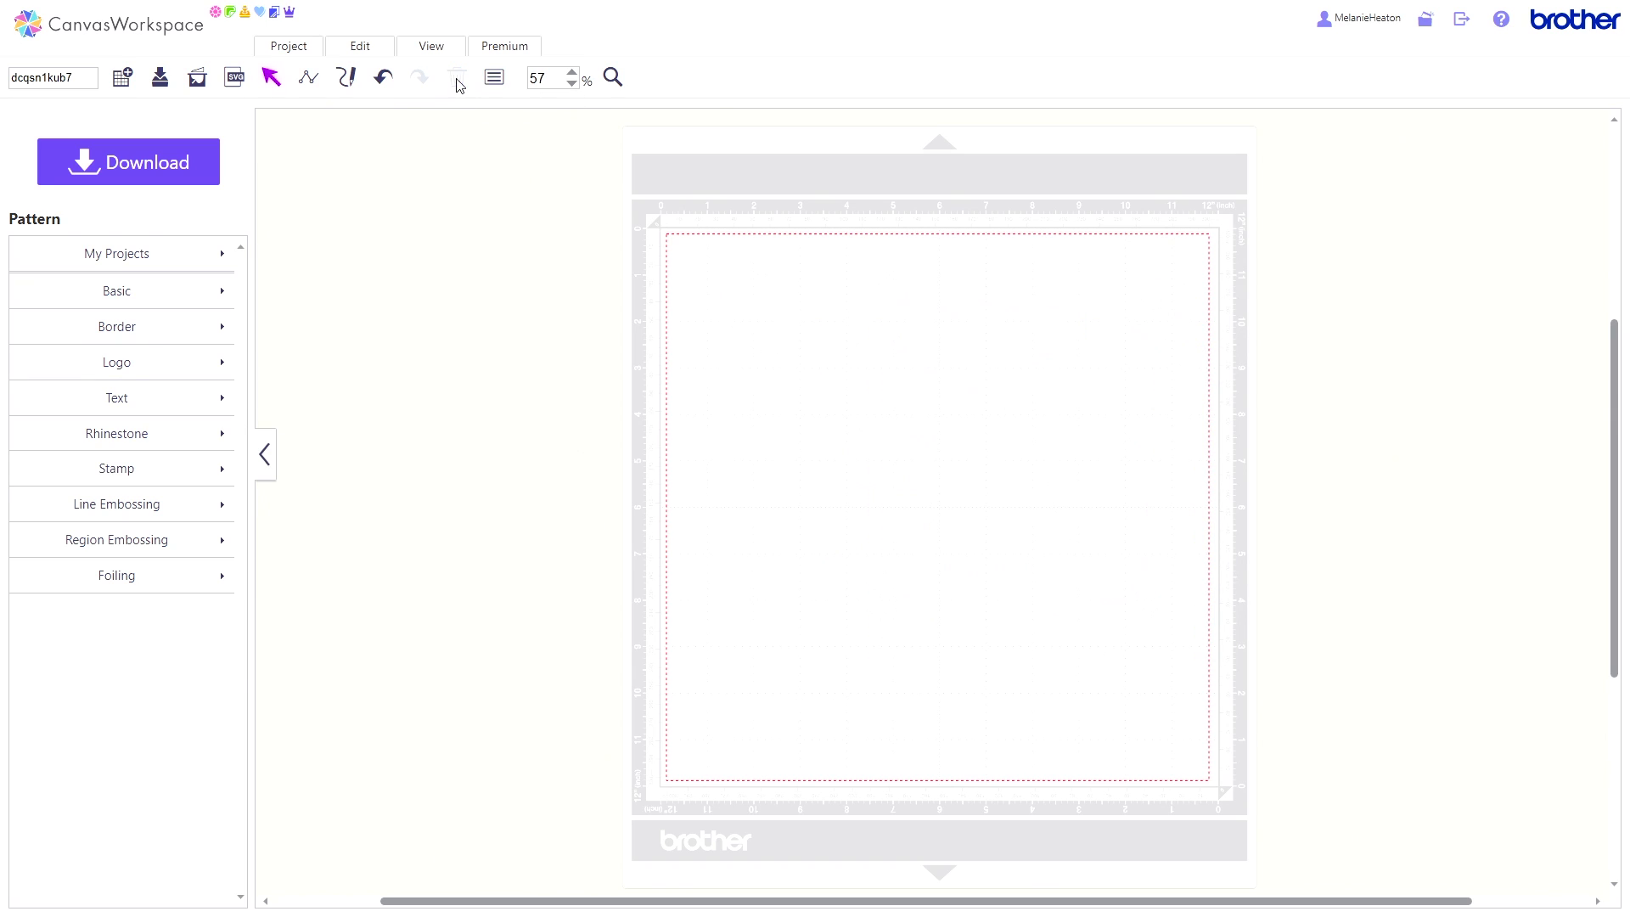
click(204, 32)
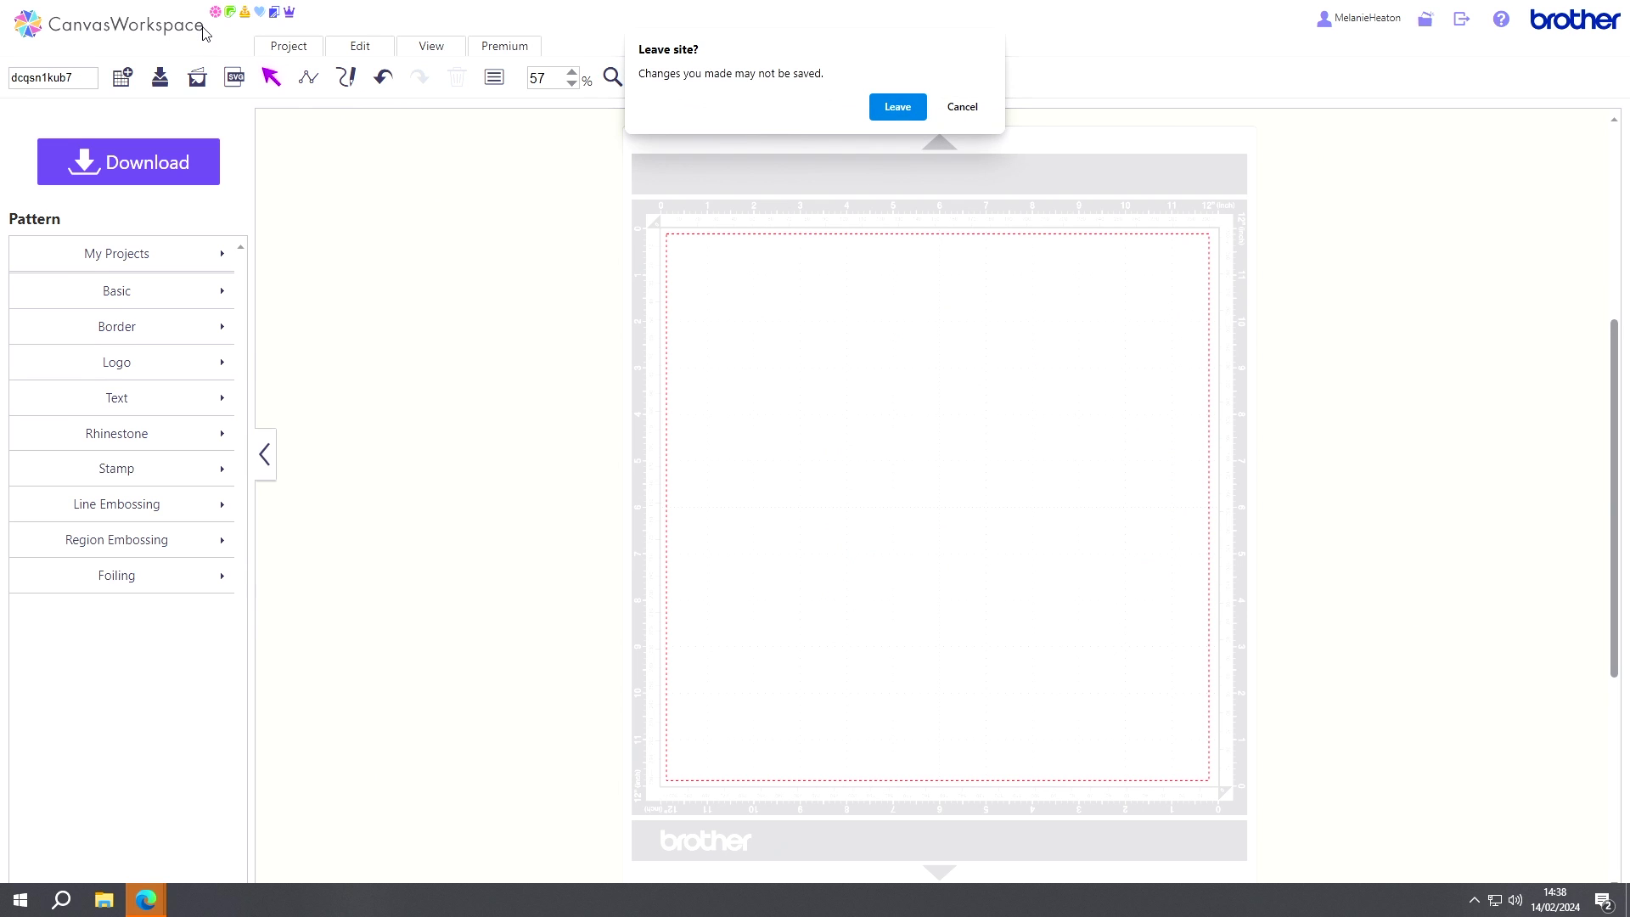
click(884, 109)
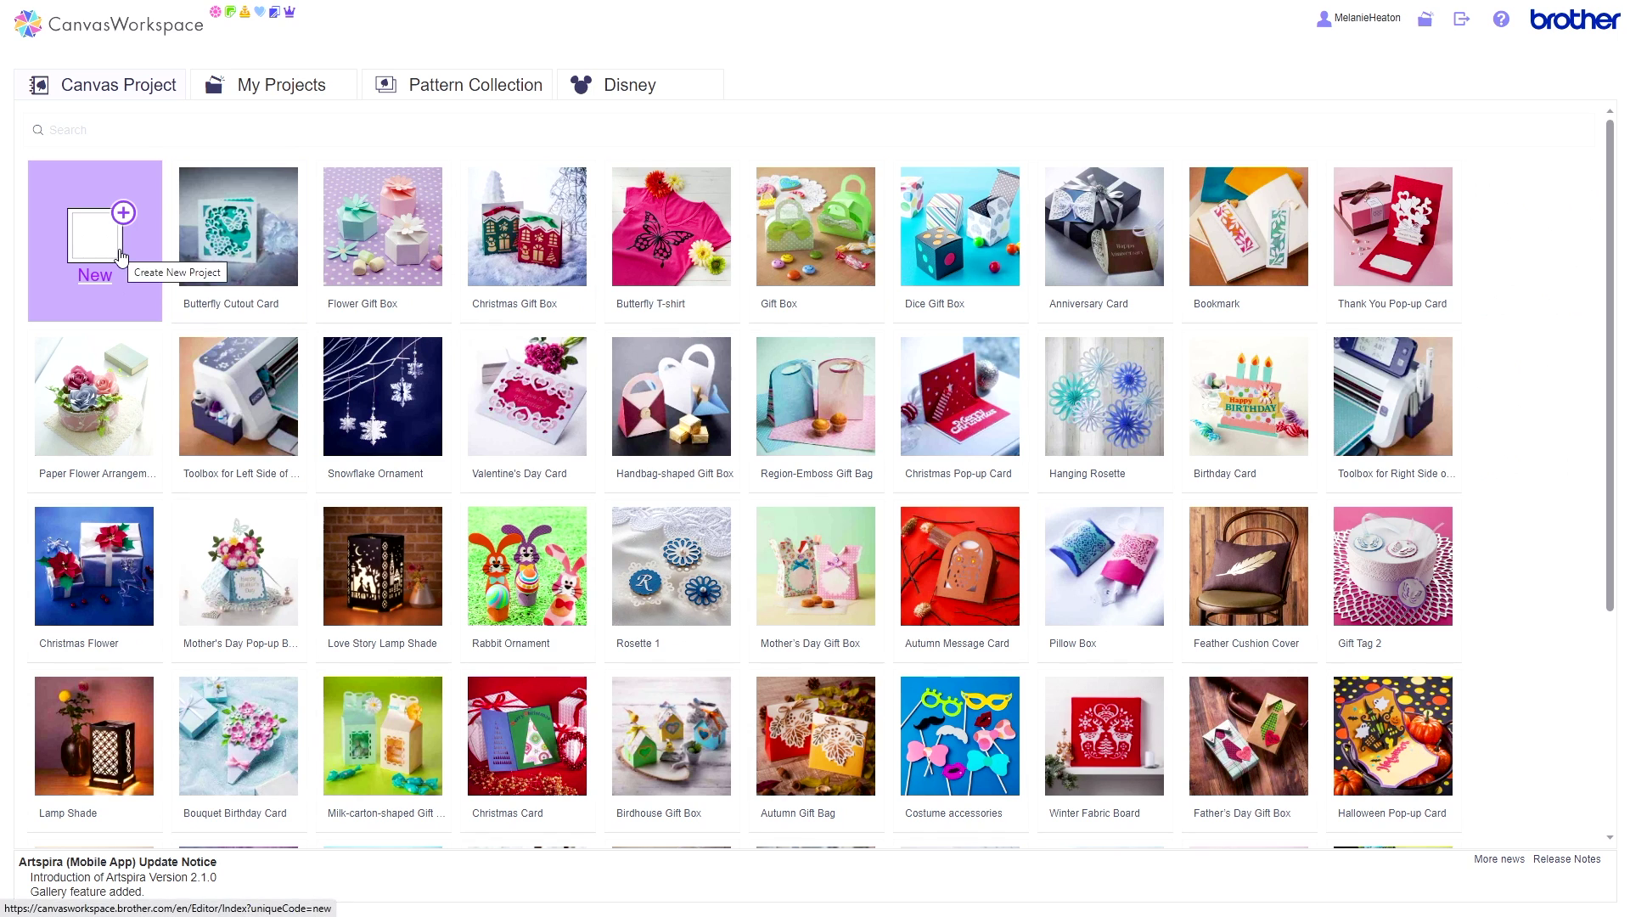
click(120, 261)
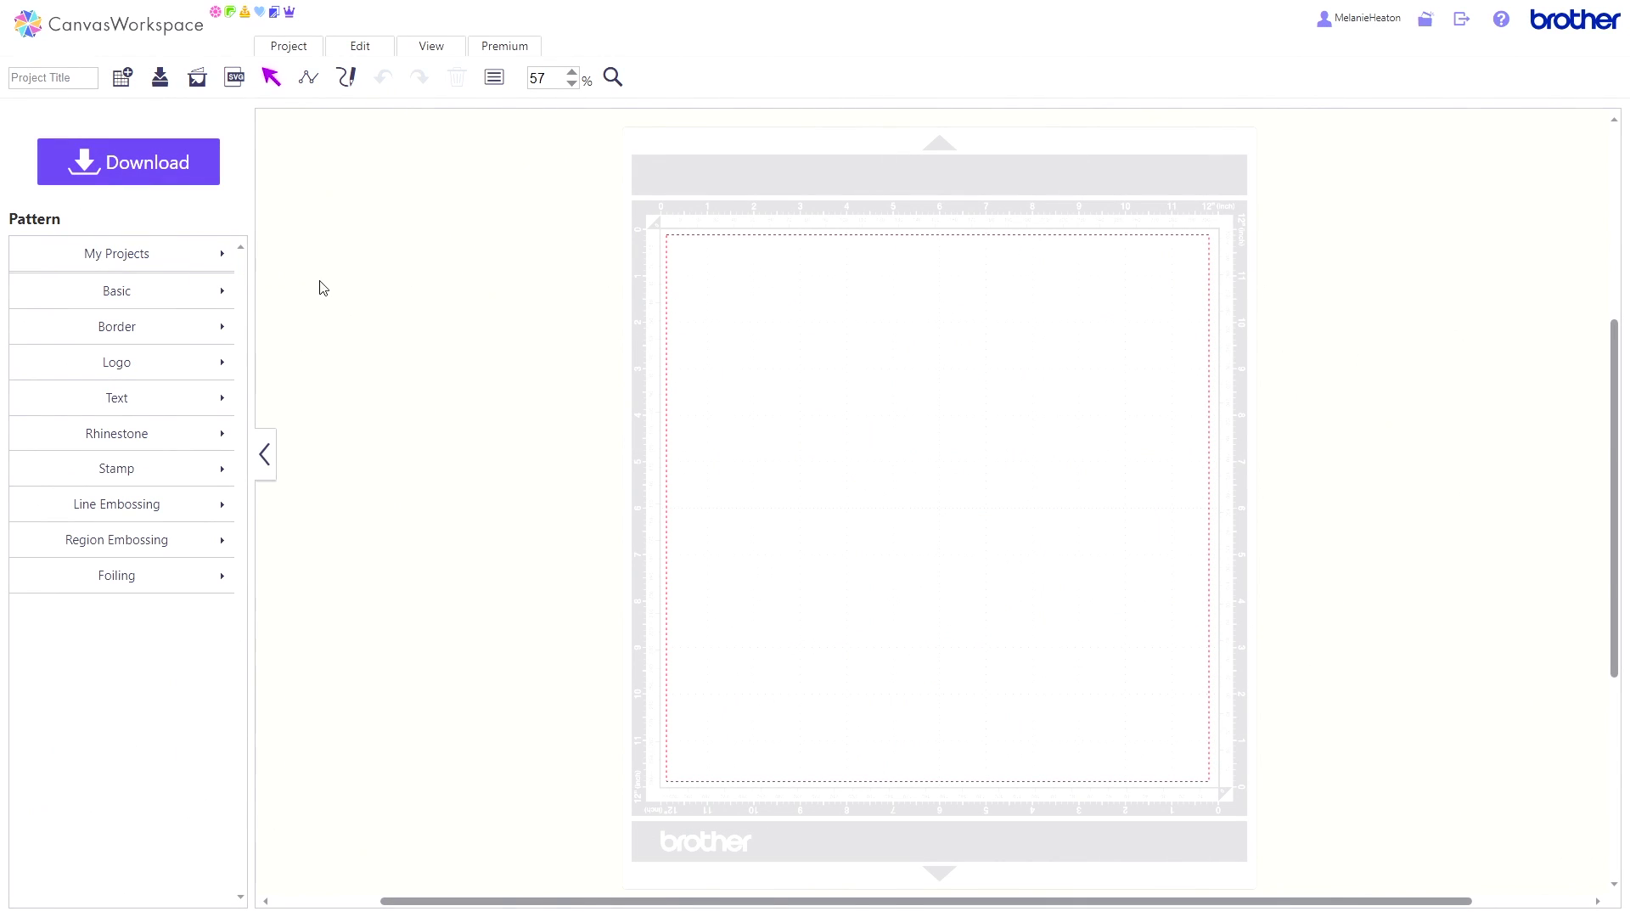
click(190, 28)
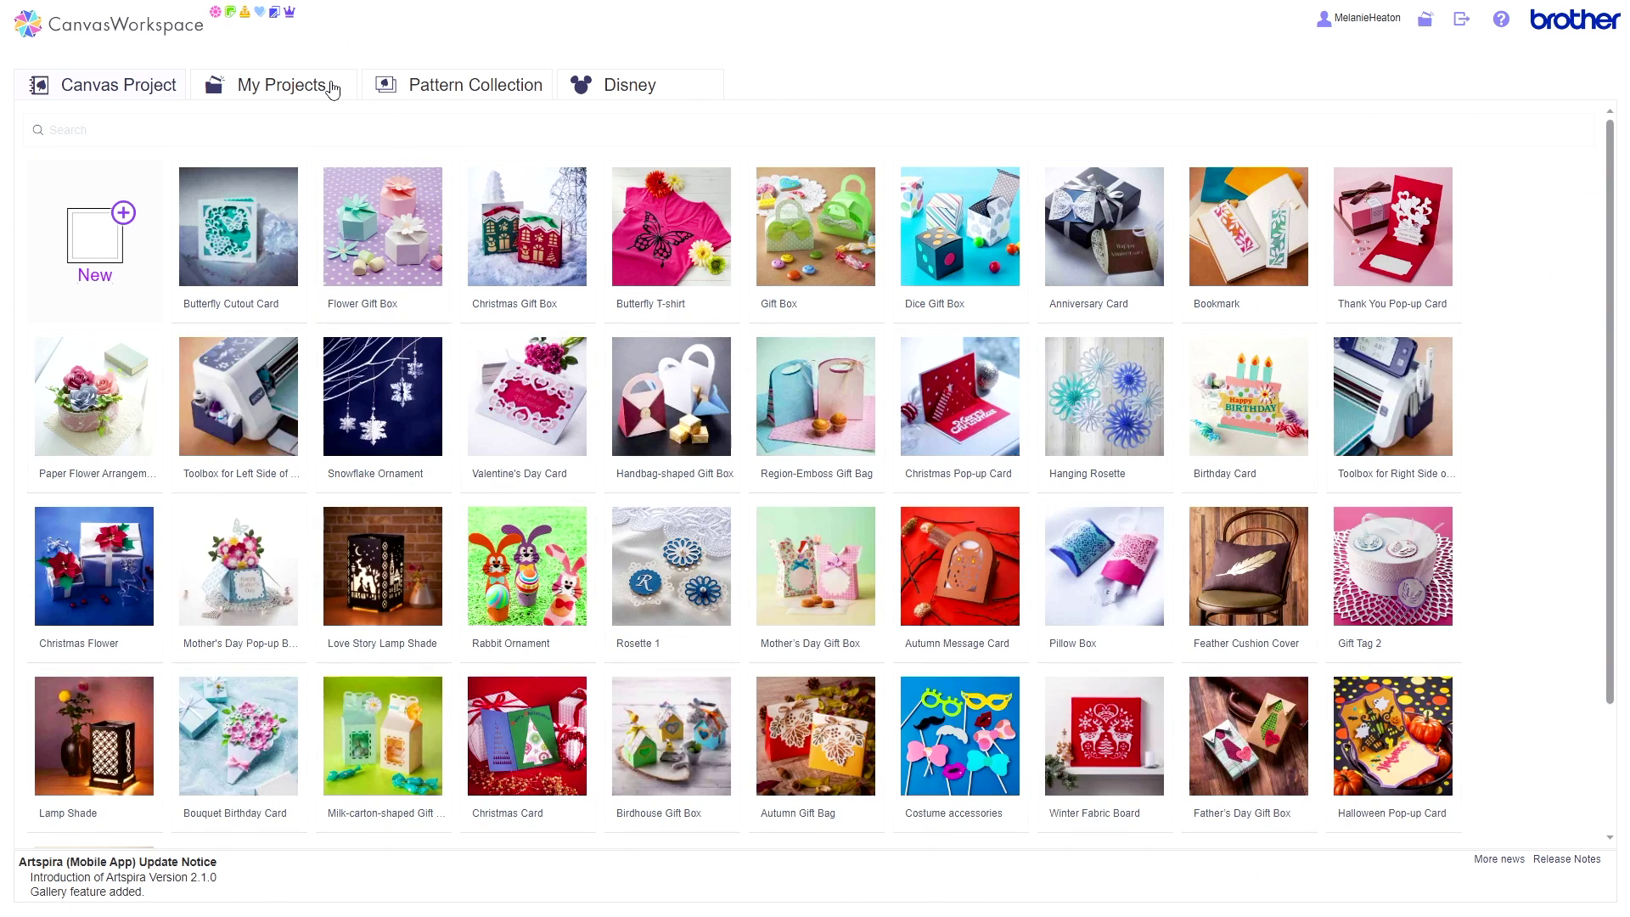
click(327, 89)
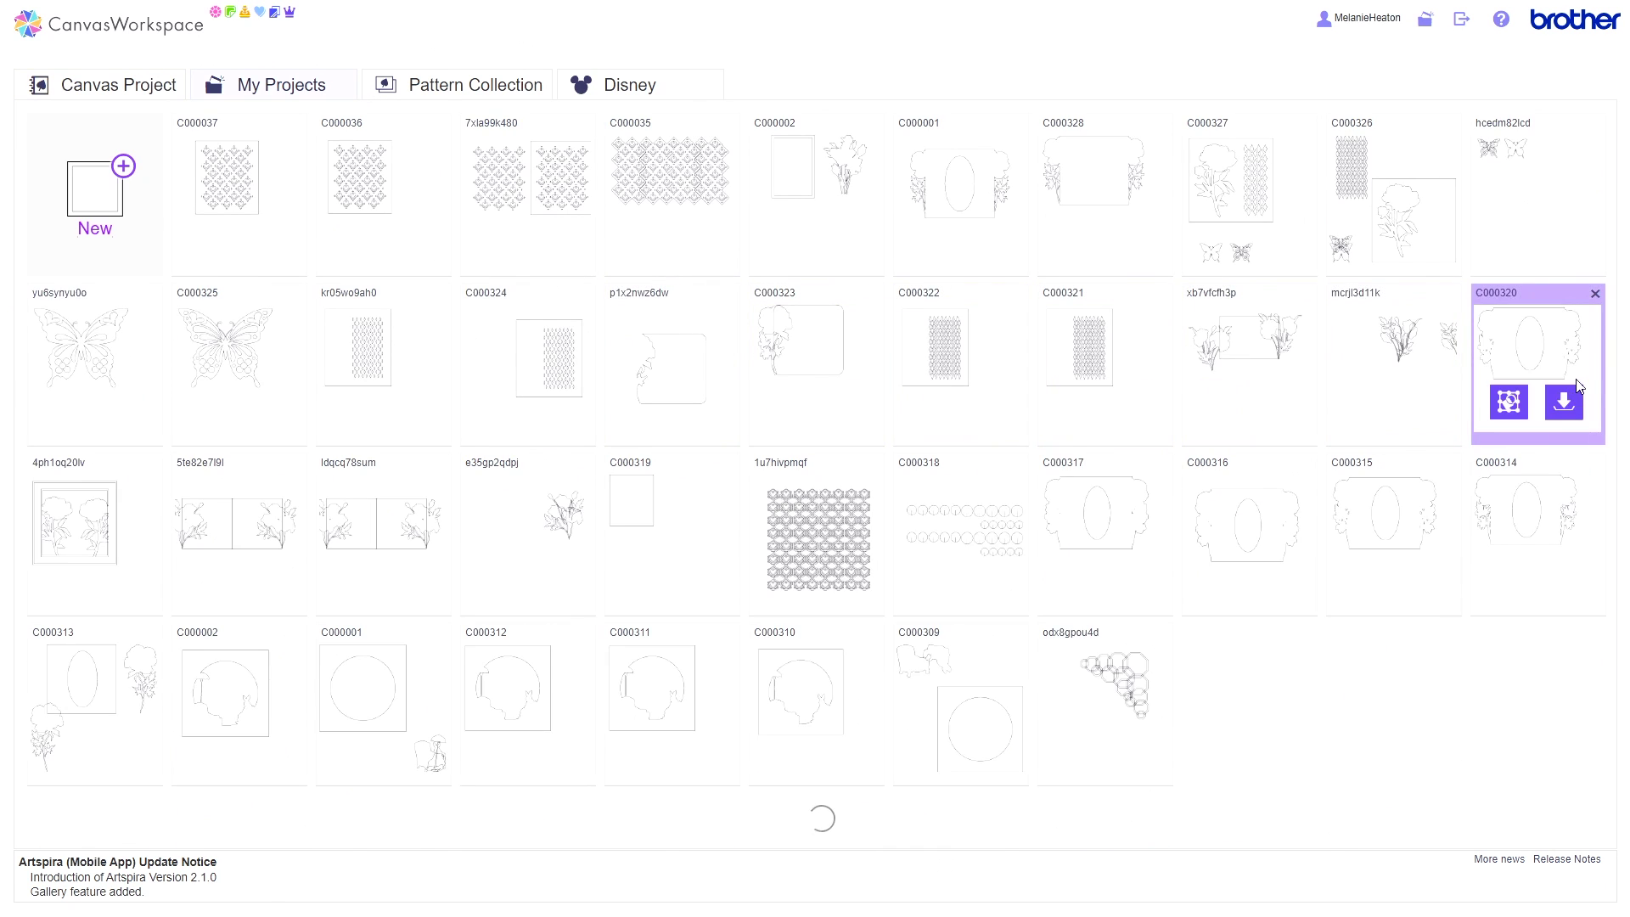
Find the stencil letters and numbers project bn5ypxuzox among the older saved projects and open it for viewing.
scroll(1525, 416, down, 10)
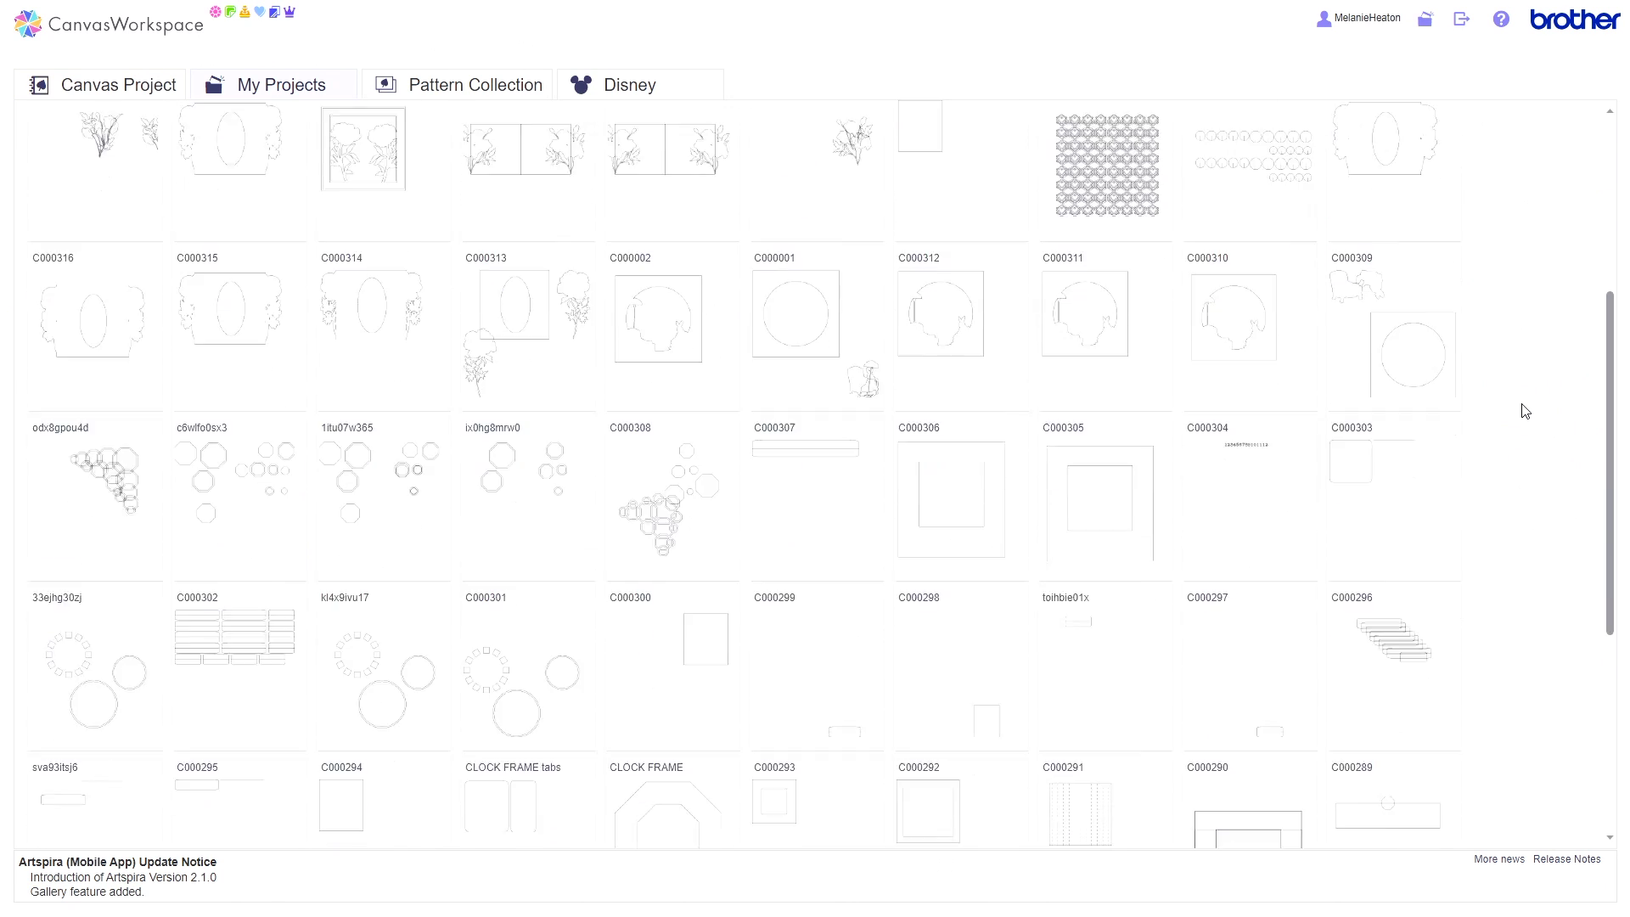
scroll(1526, 411, down, 10)
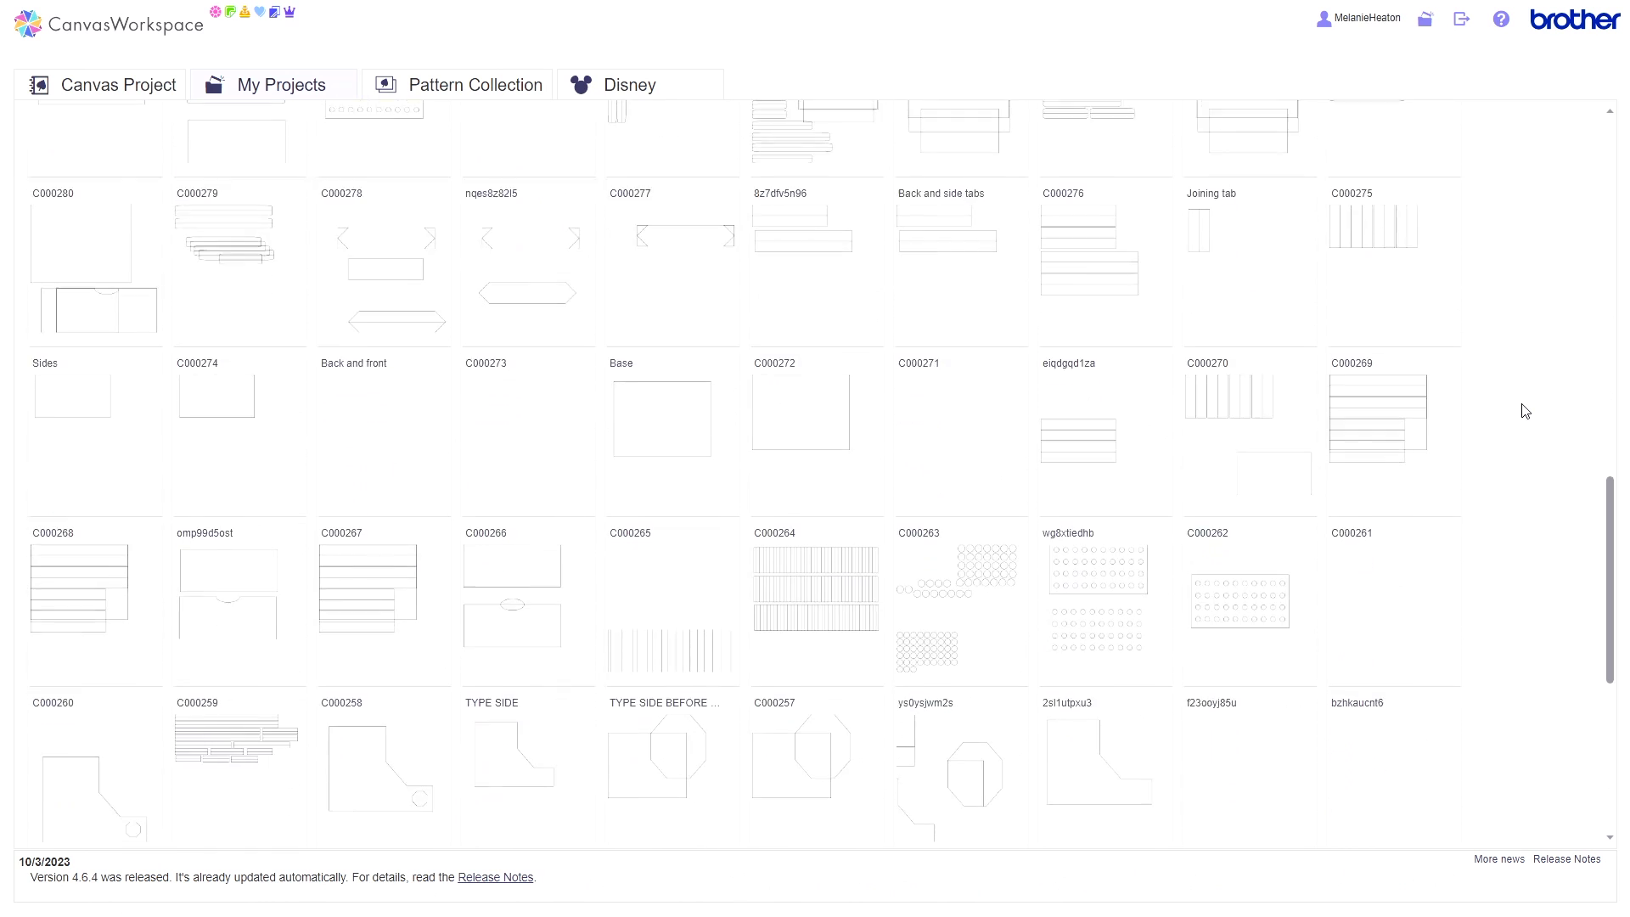
scroll(1525, 411, down, 4)
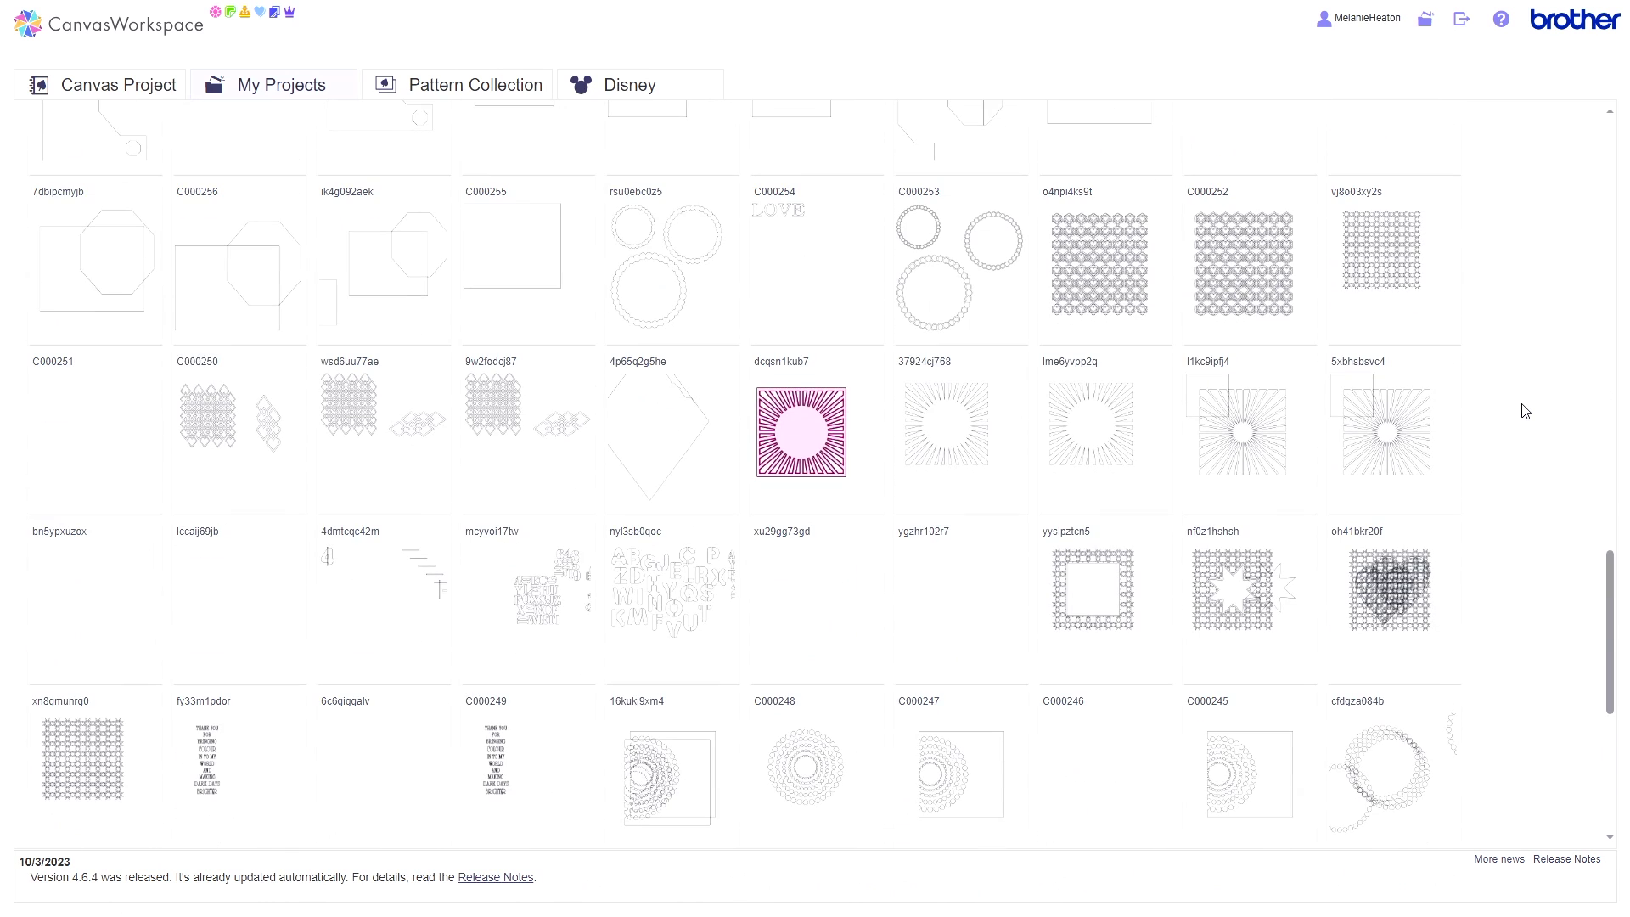
mouse_move(1339, 445)
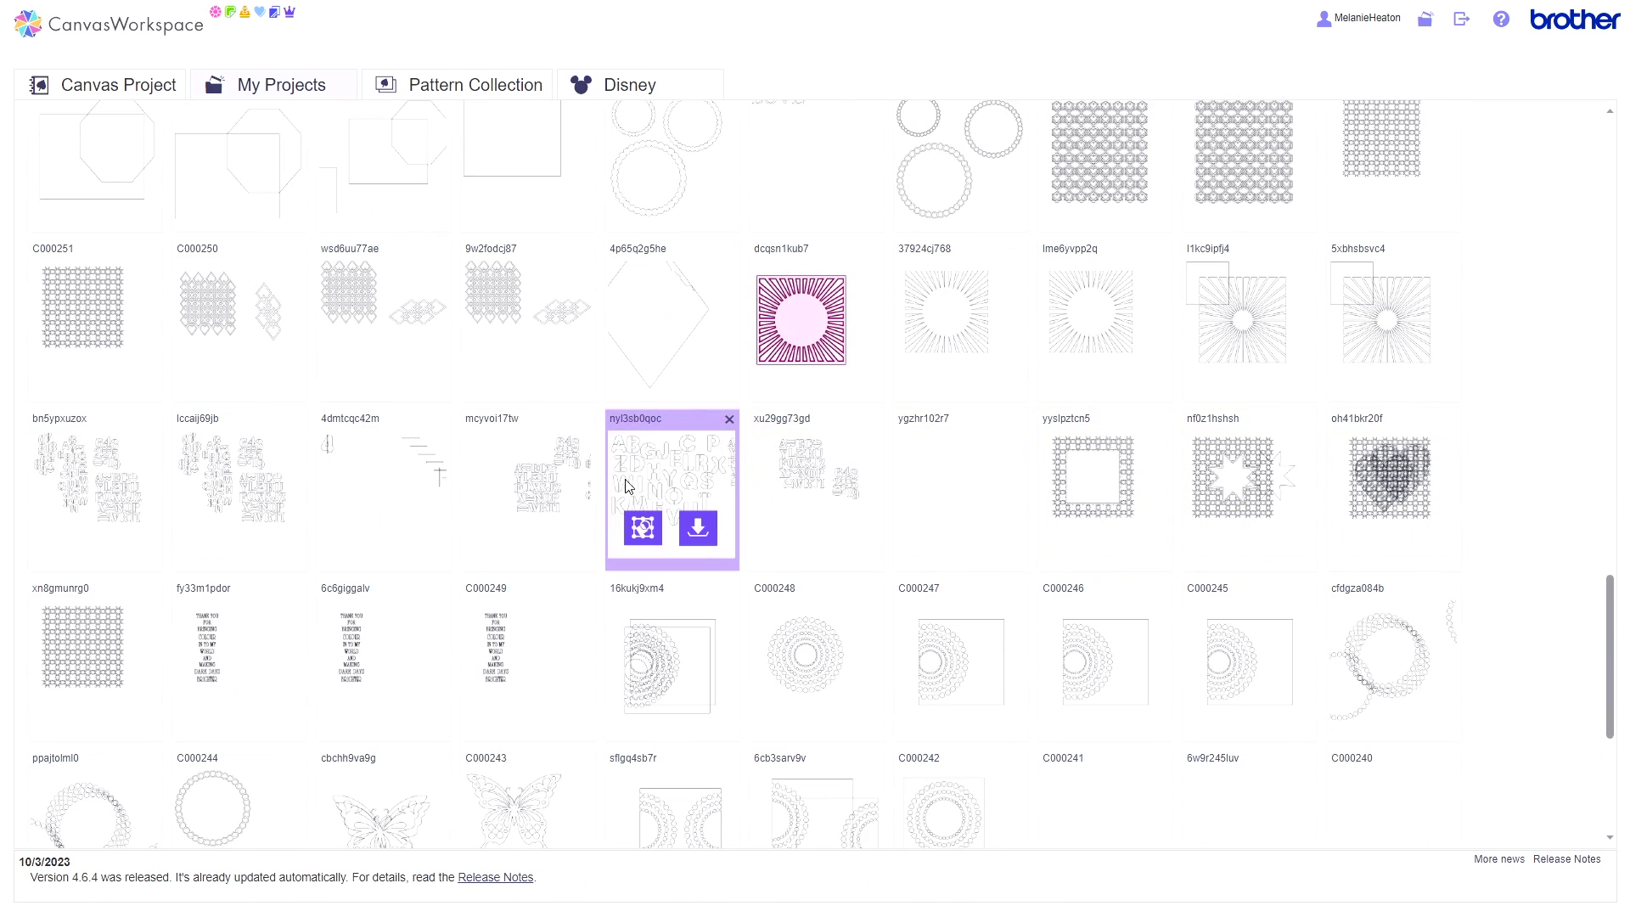
mouse_move(217, 482)
mouse_move(119, 447)
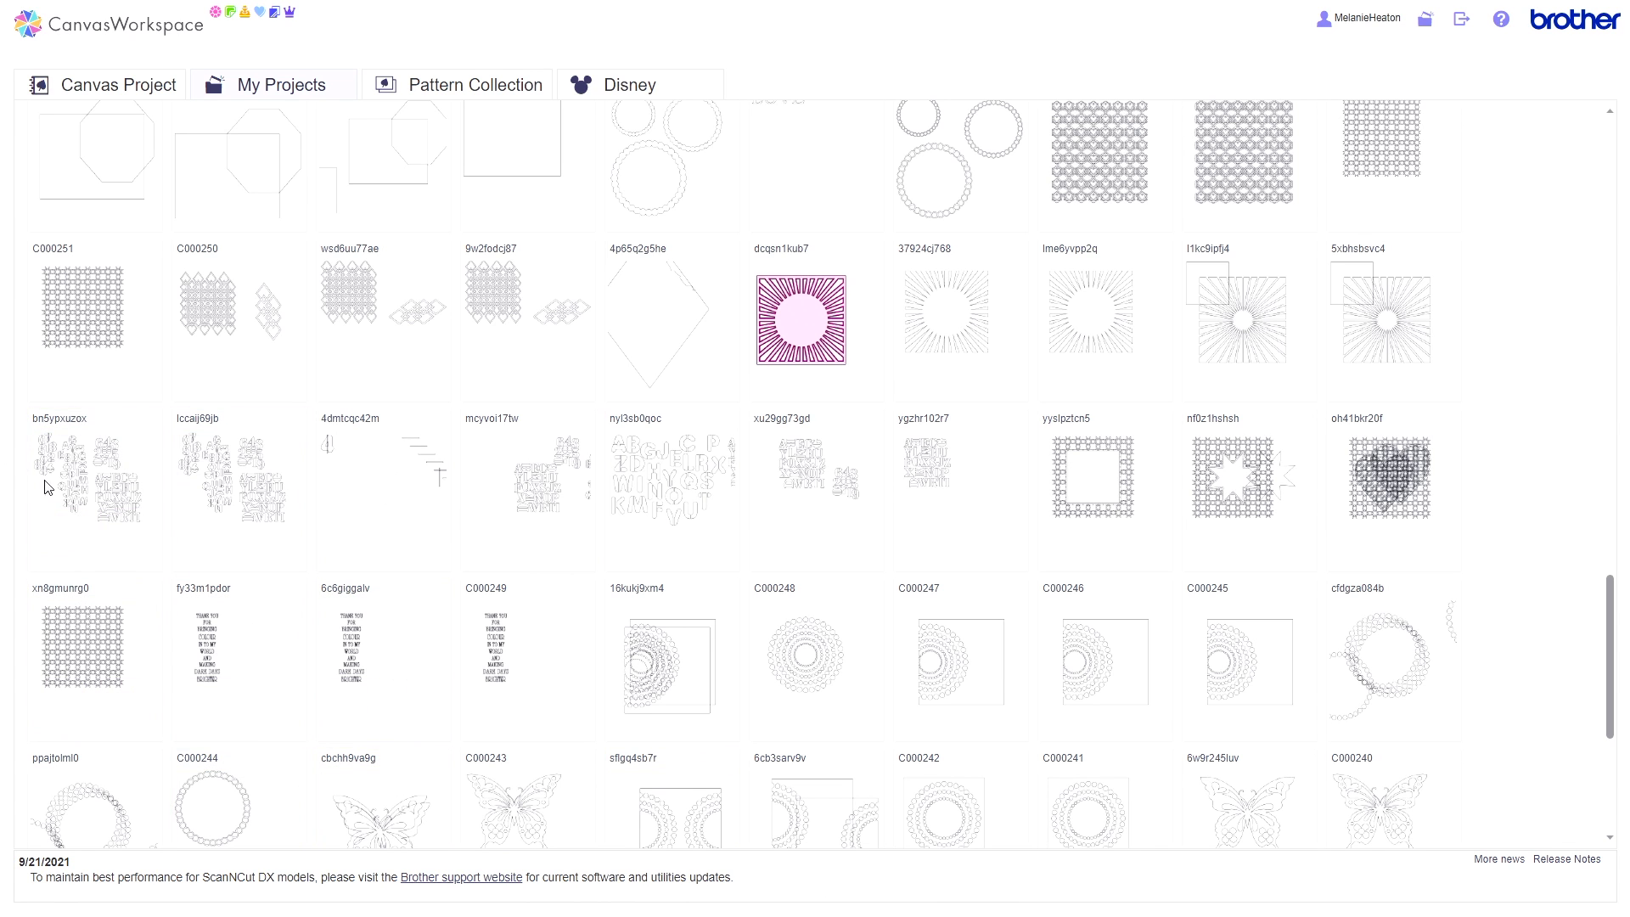
click(71, 530)
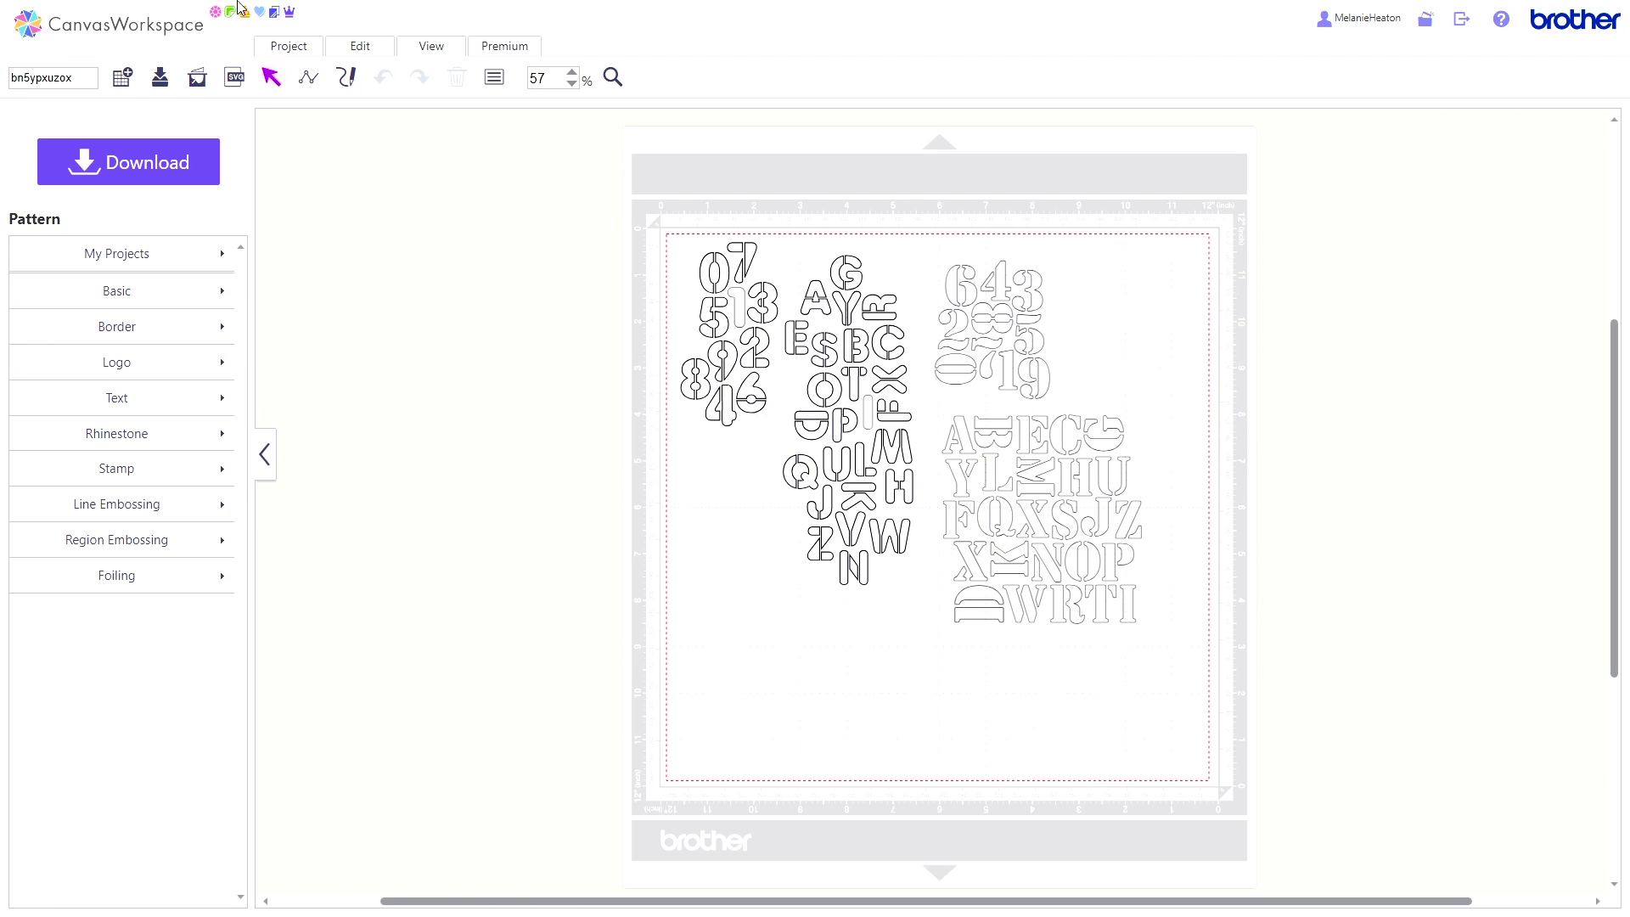
Return to the saved projects and open the older project sflgq4sb7r with the two facing arcs of dots for viewing.
click(65, 34)
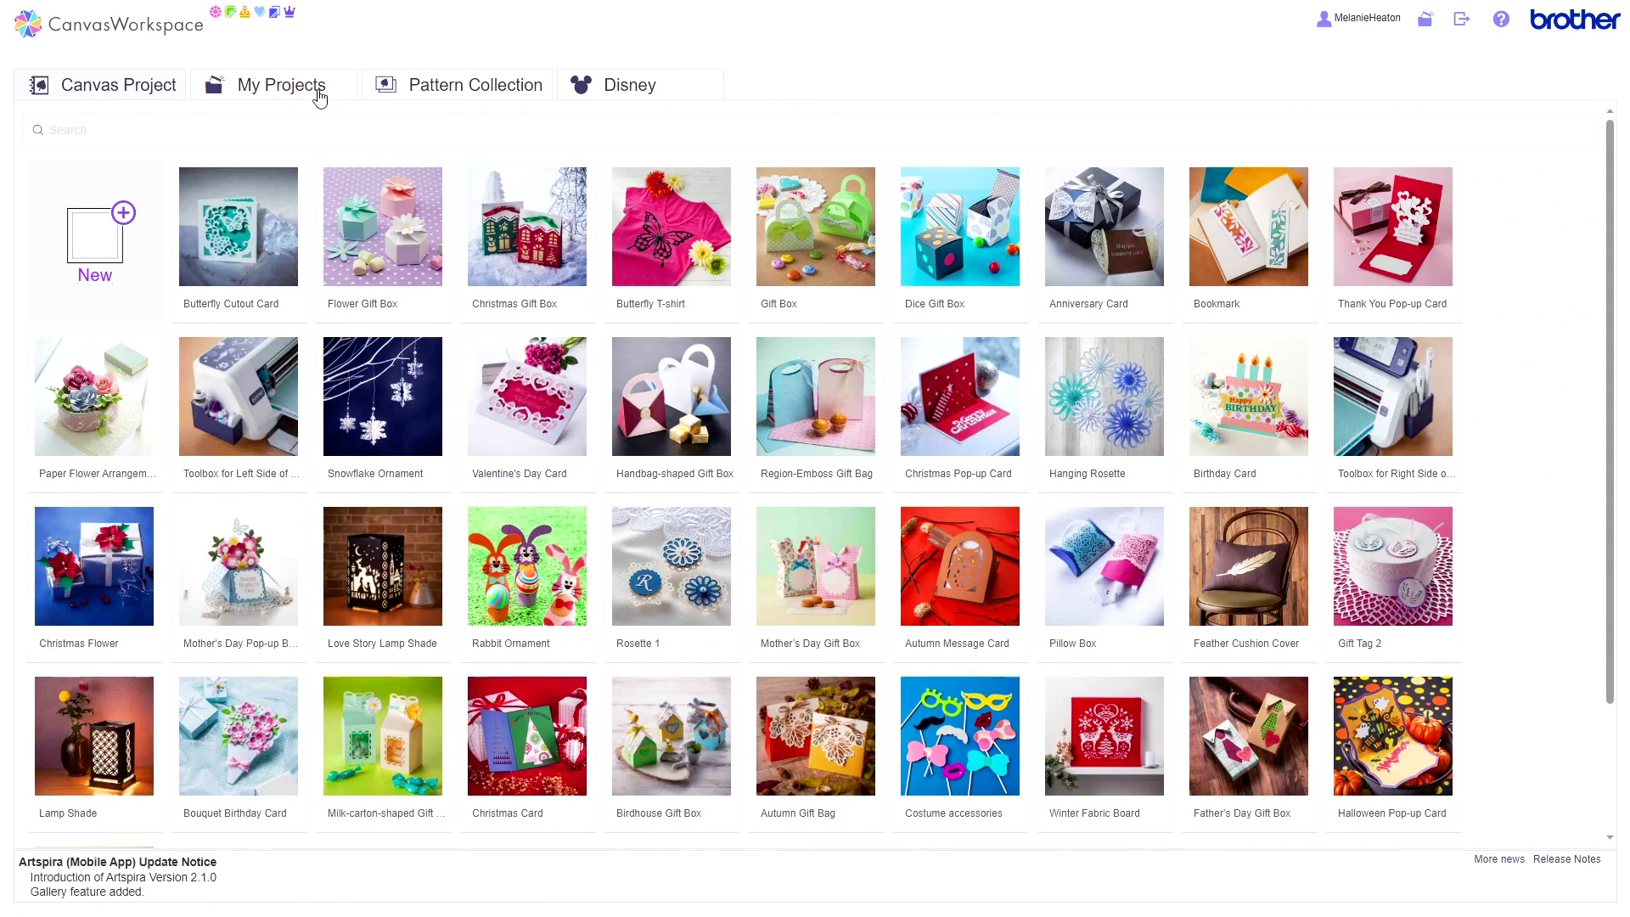
click(321, 95)
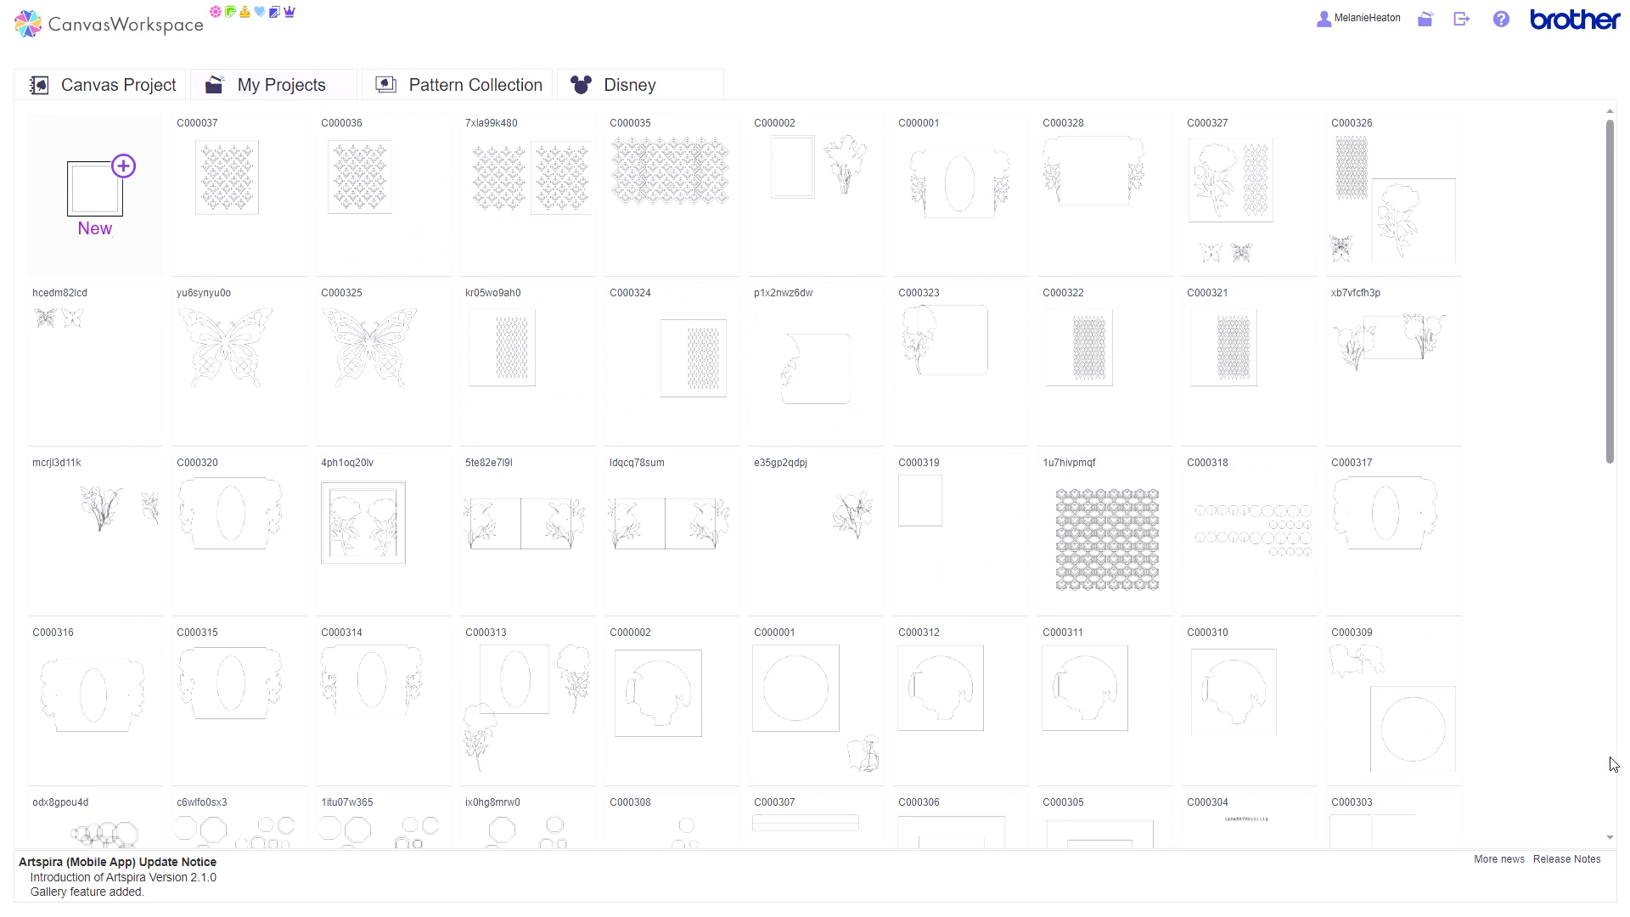
scroll(1613, 843, down, 9)
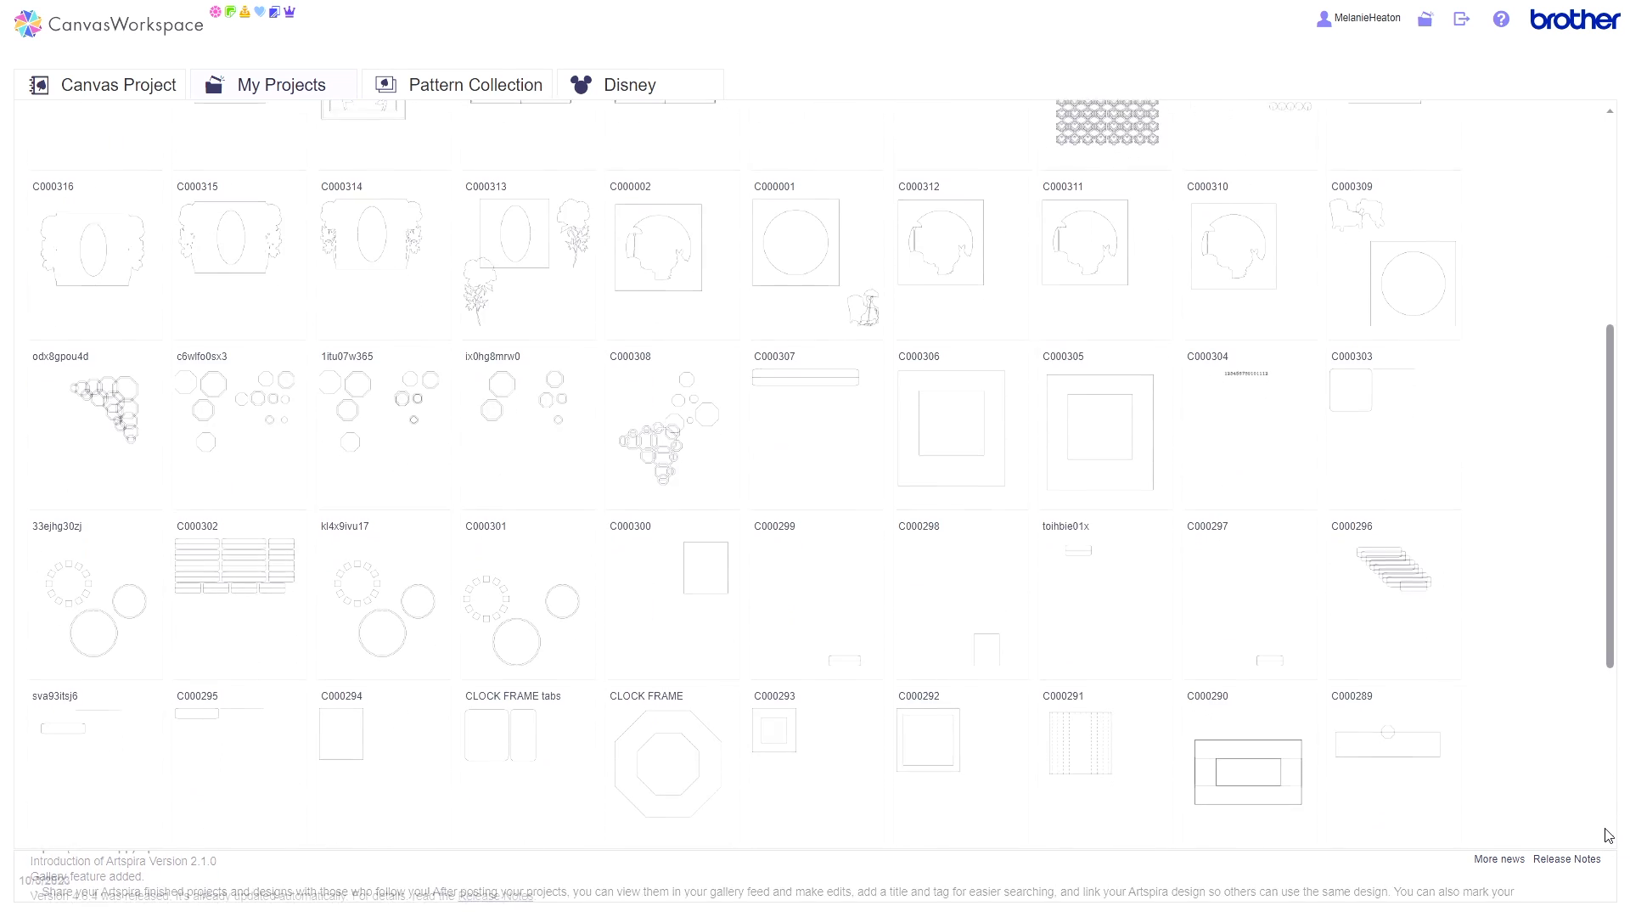
scroll(1607, 836, down, 8)
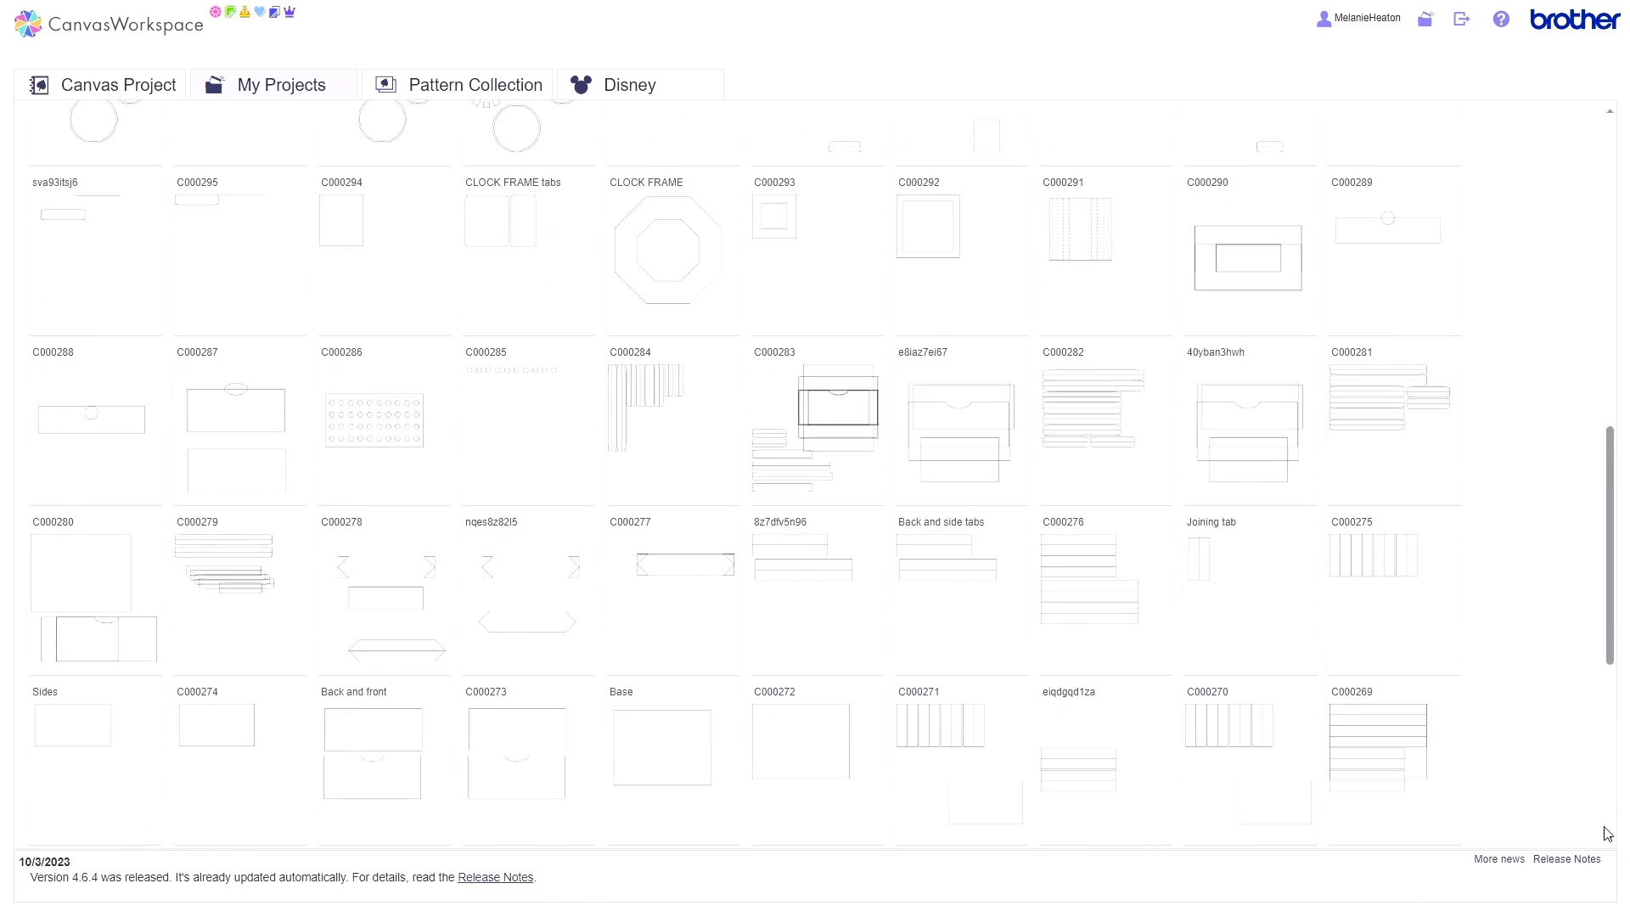
scroll(1607, 835, down, 1)
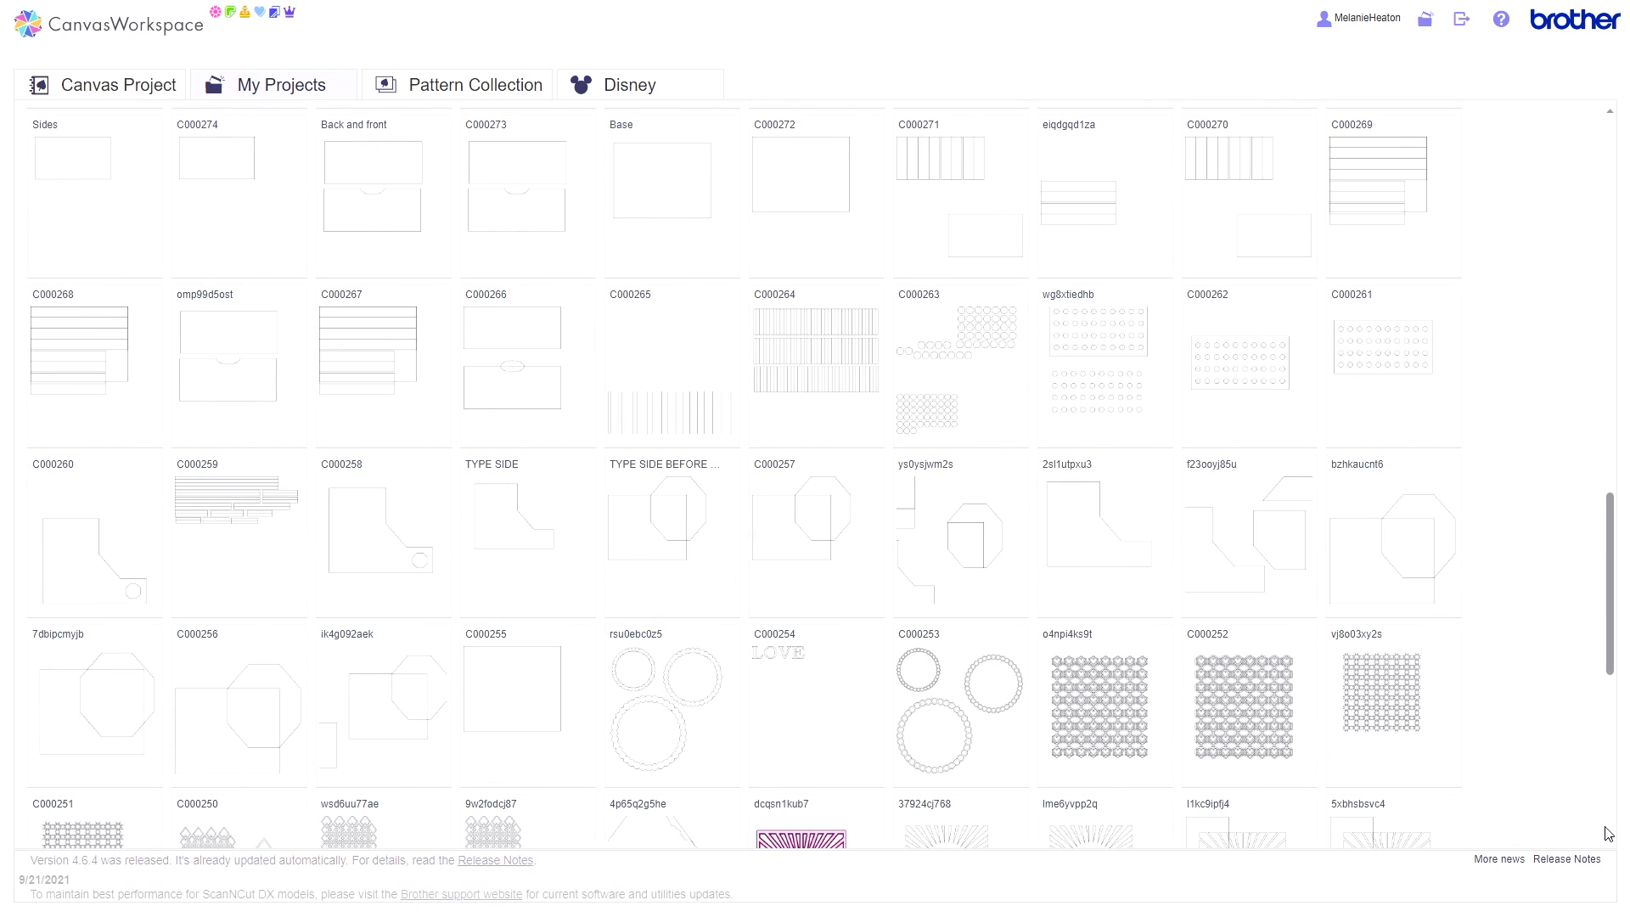
scroll(1612, 843, down, 7)
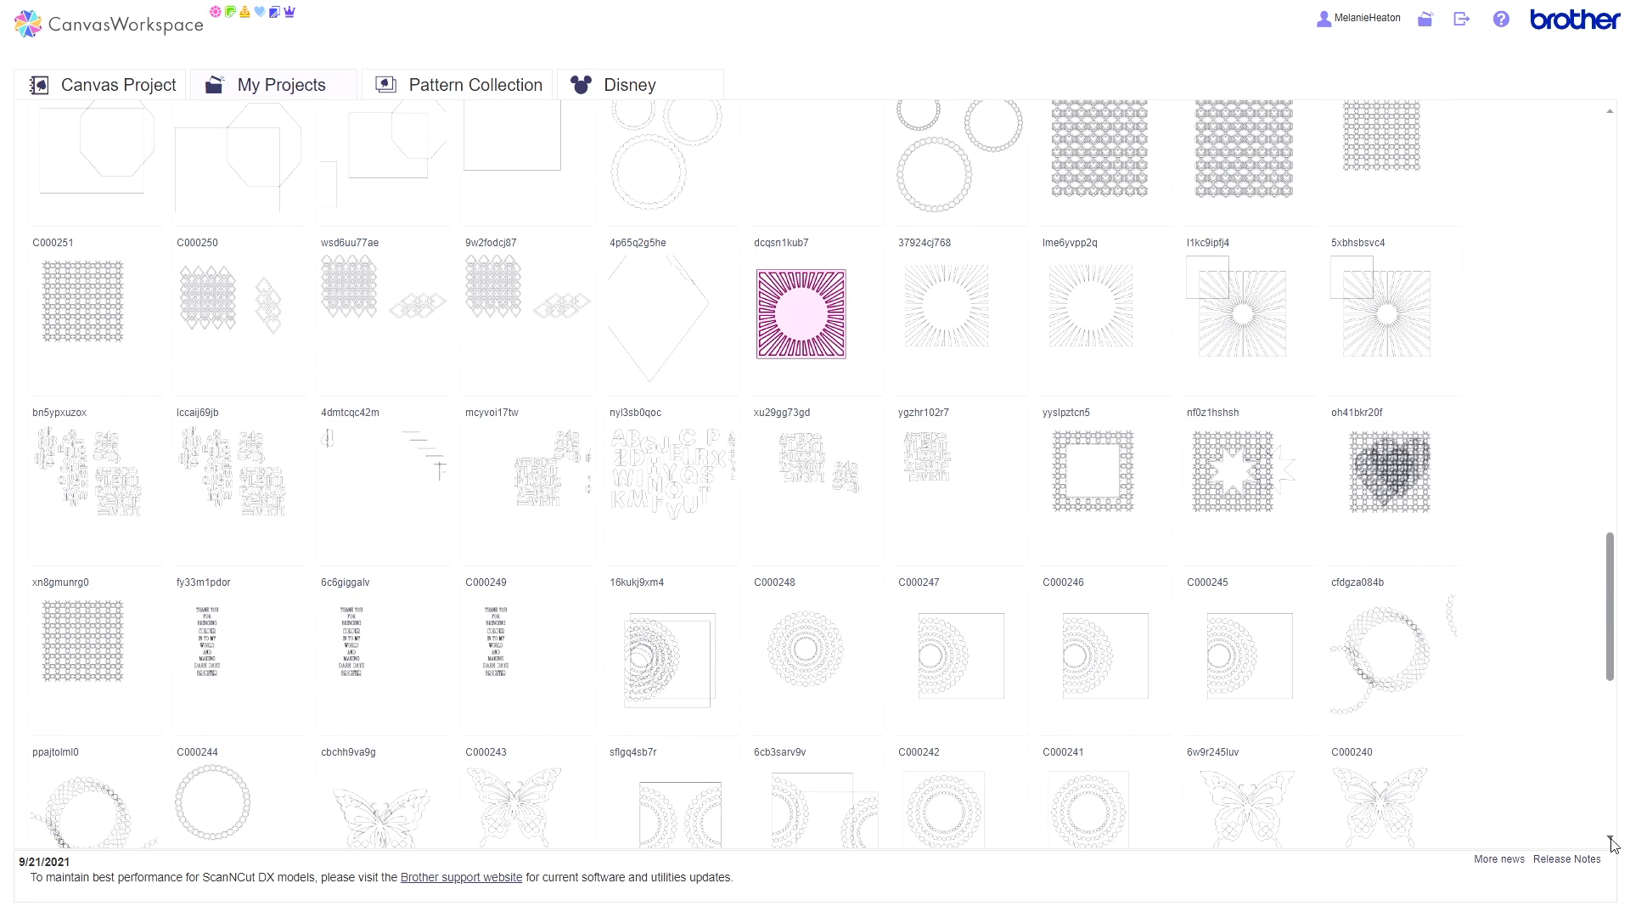
scroll(1613, 843, down, 1)
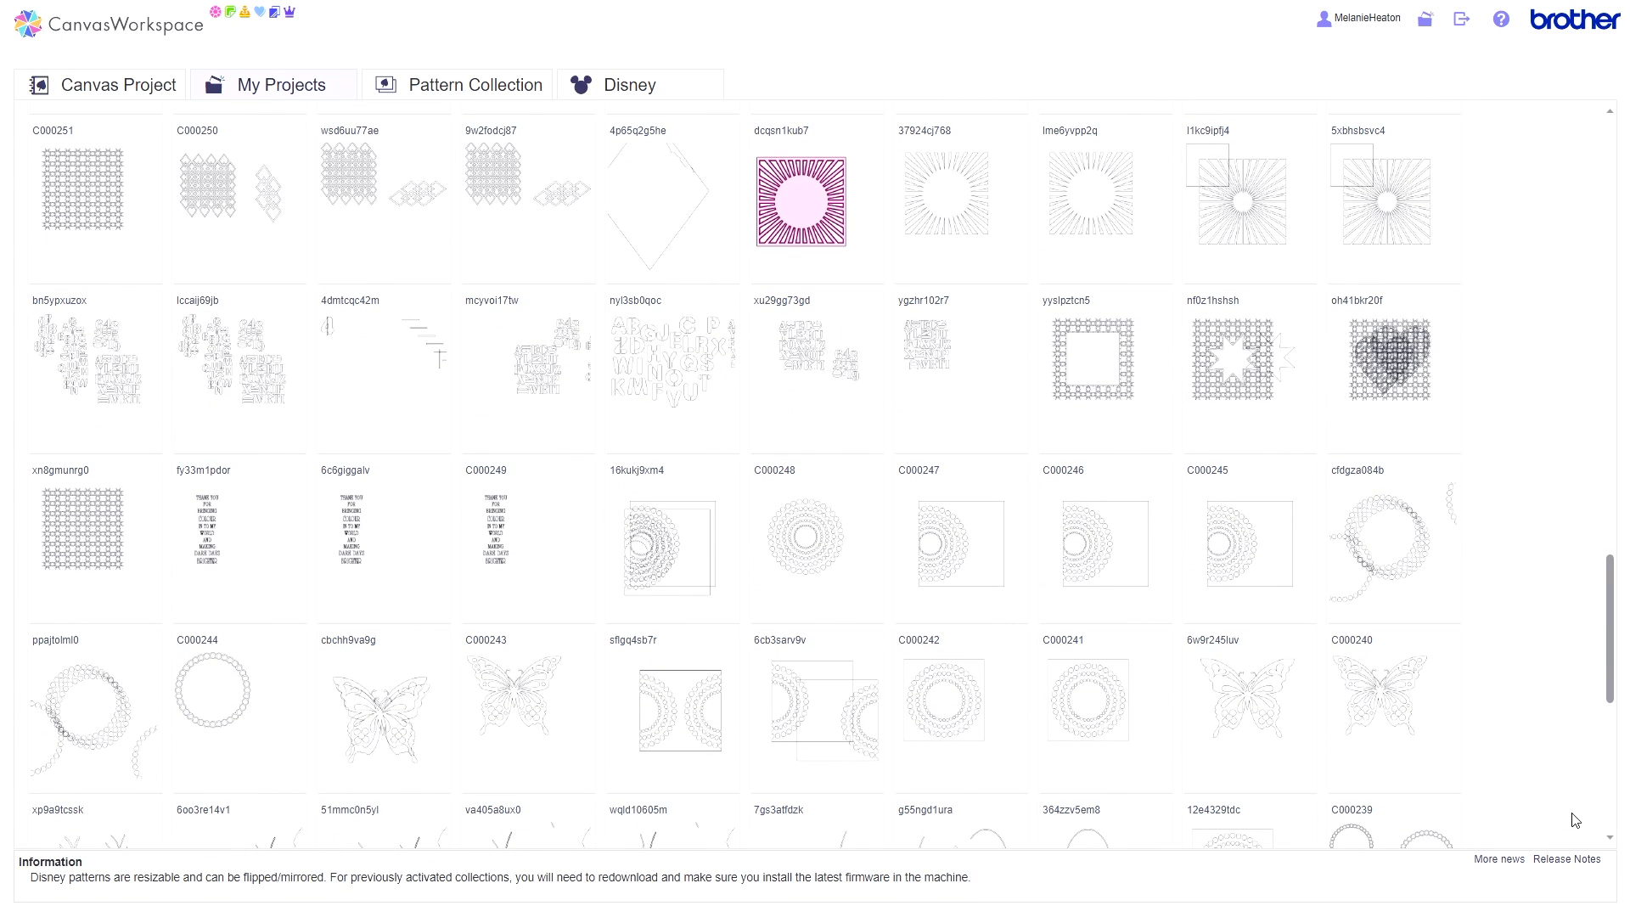
mouse_move(670, 442)
mouse_move(937, 380)
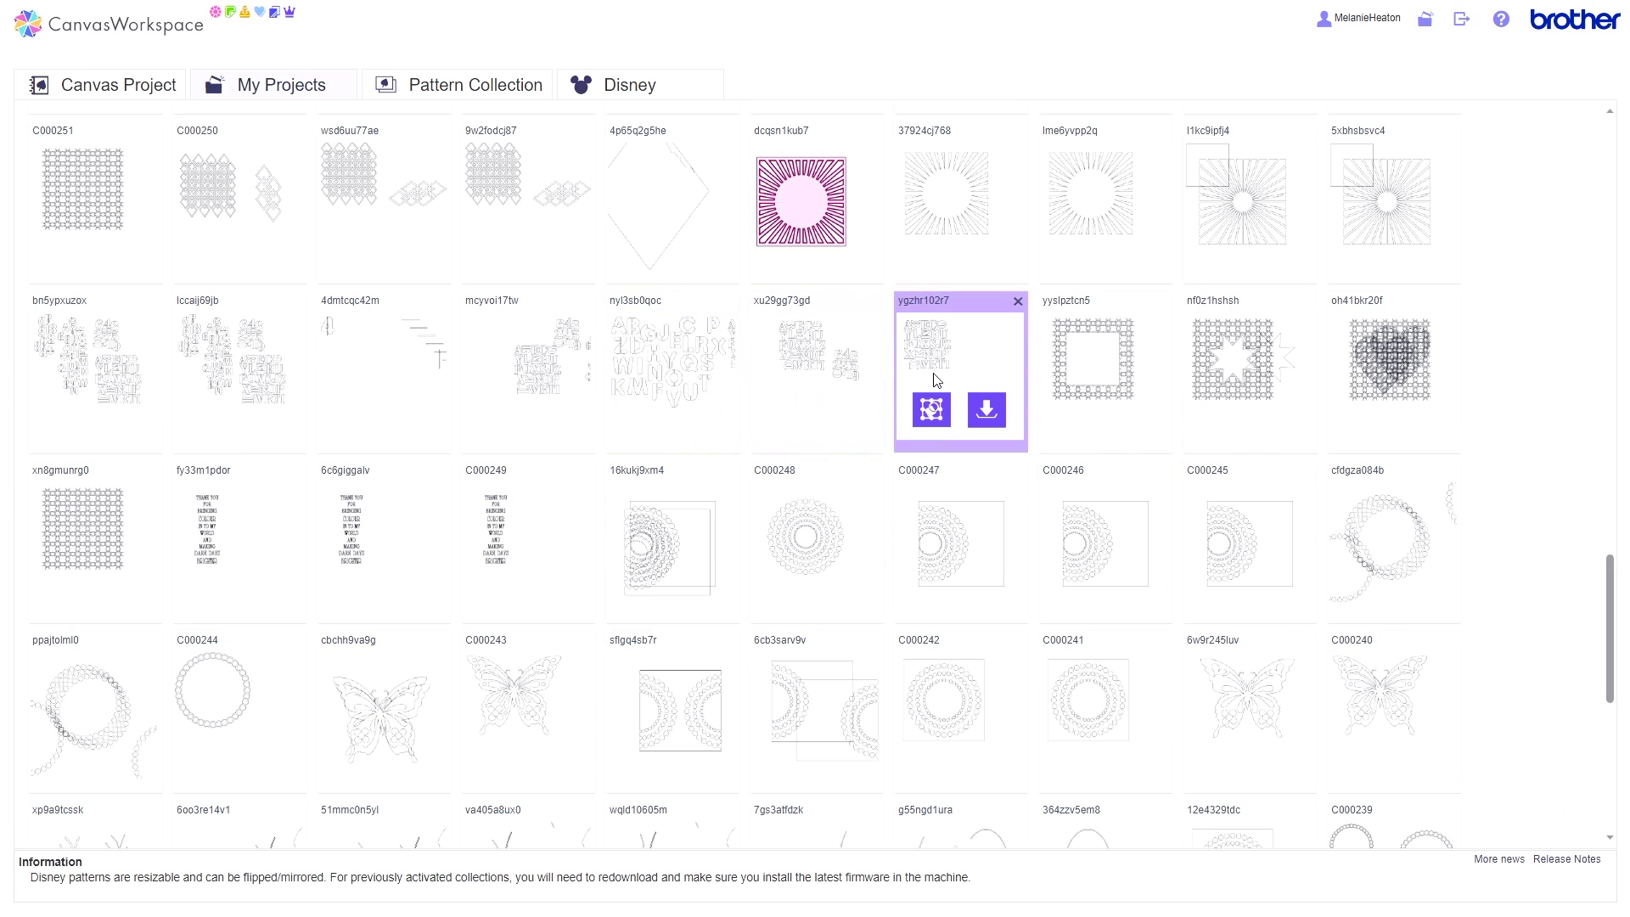
mouse_move(1085, 342)
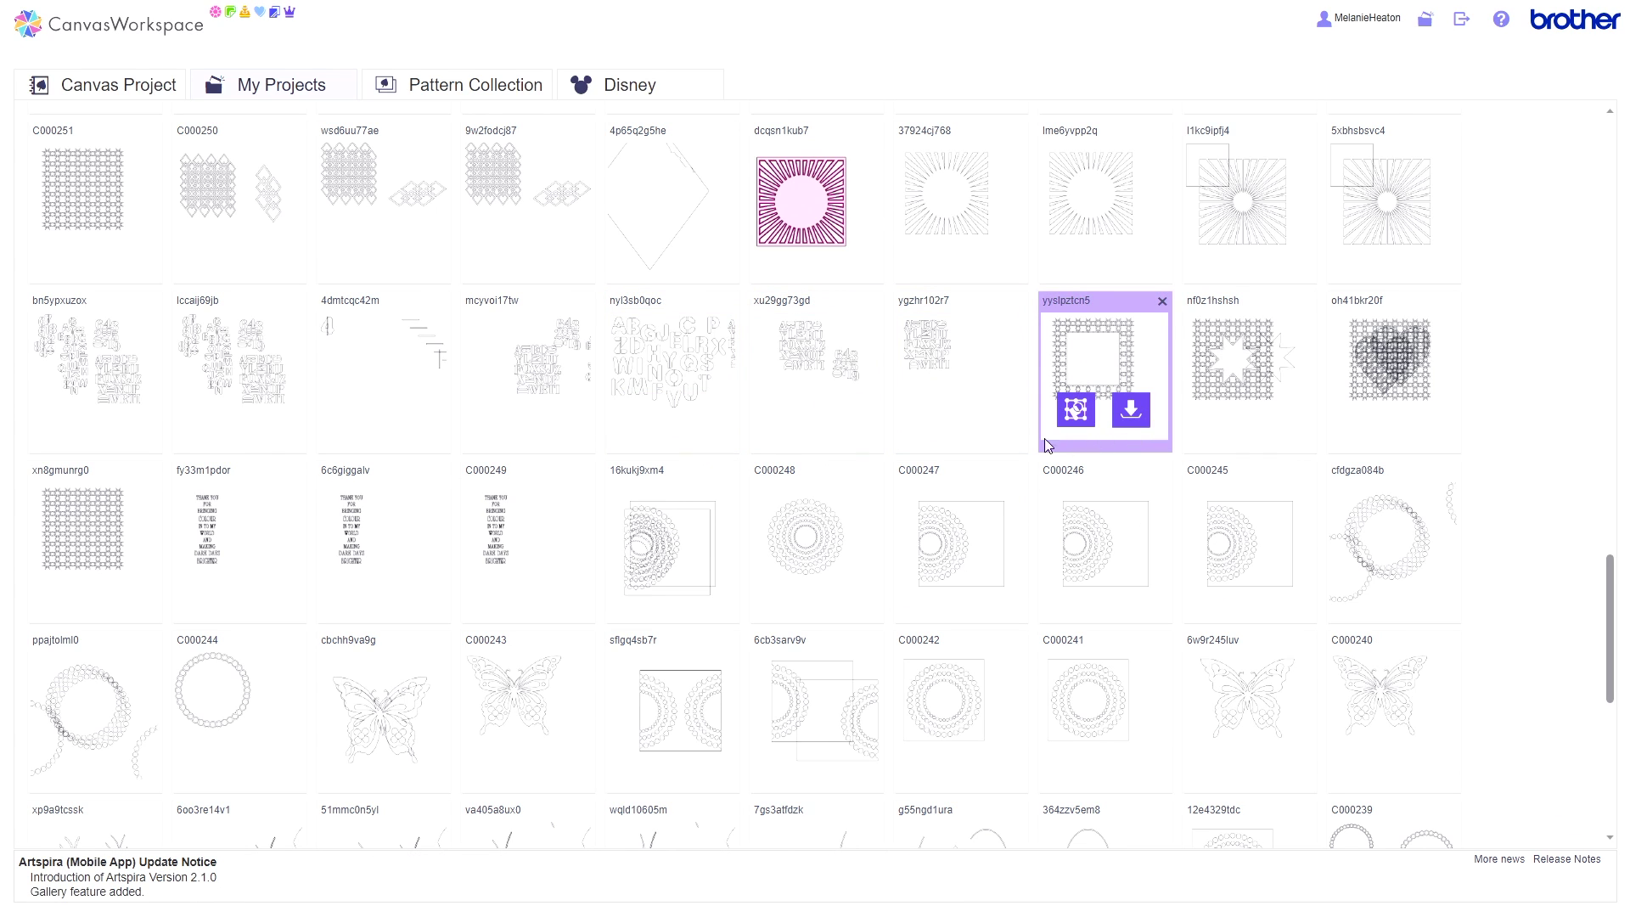
mouse_move(1012, 472)
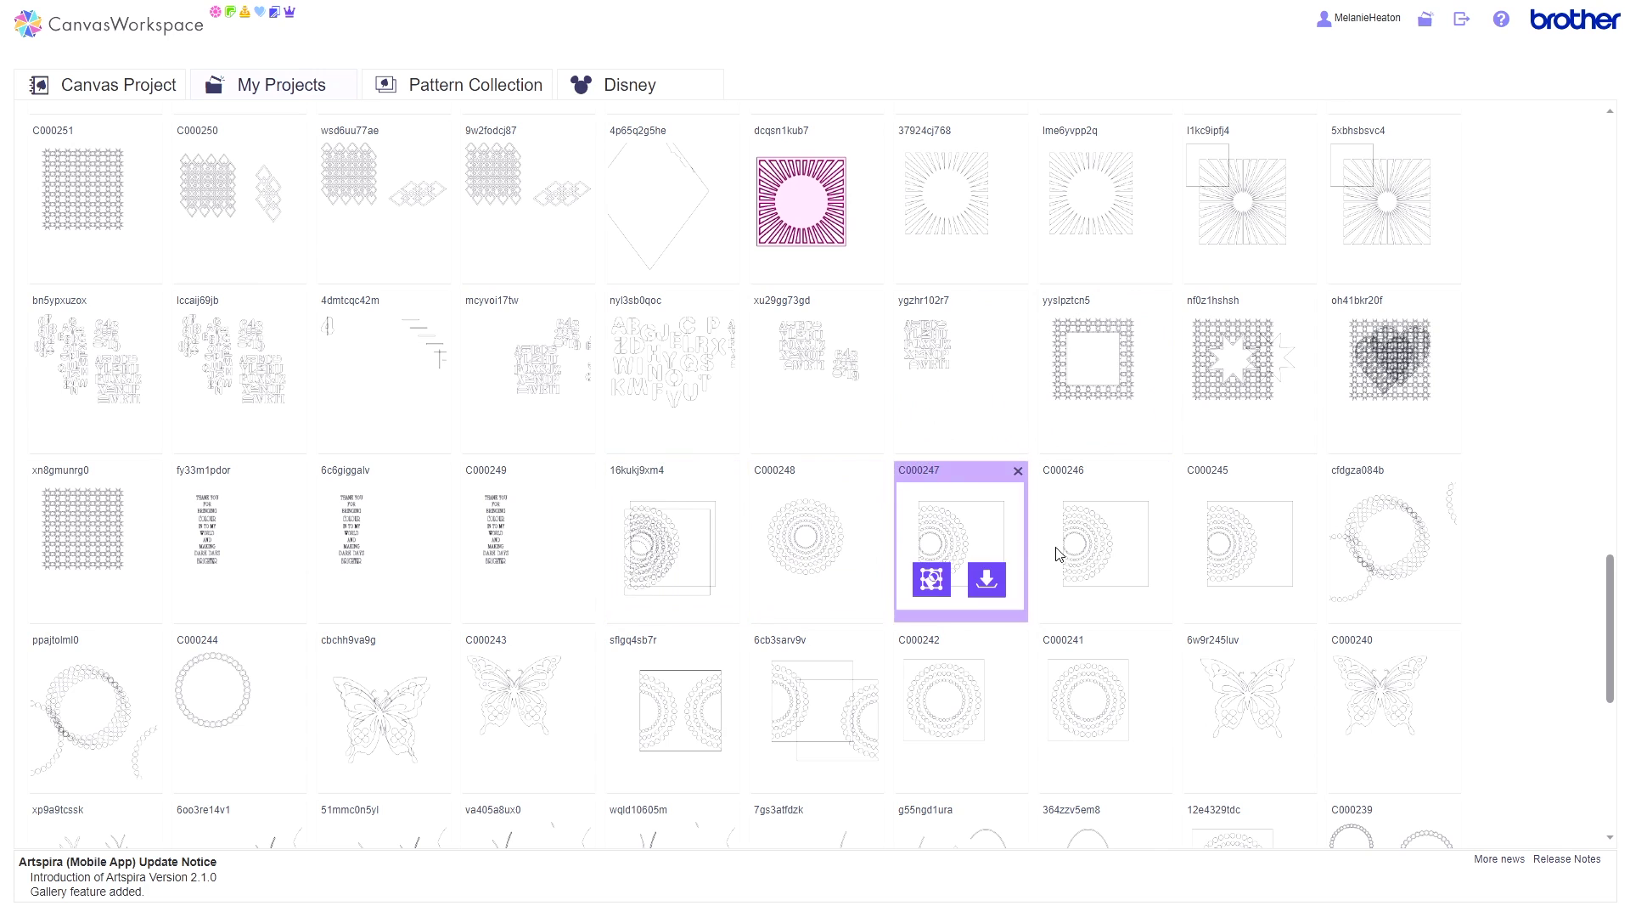
mouse_move(739, 699)
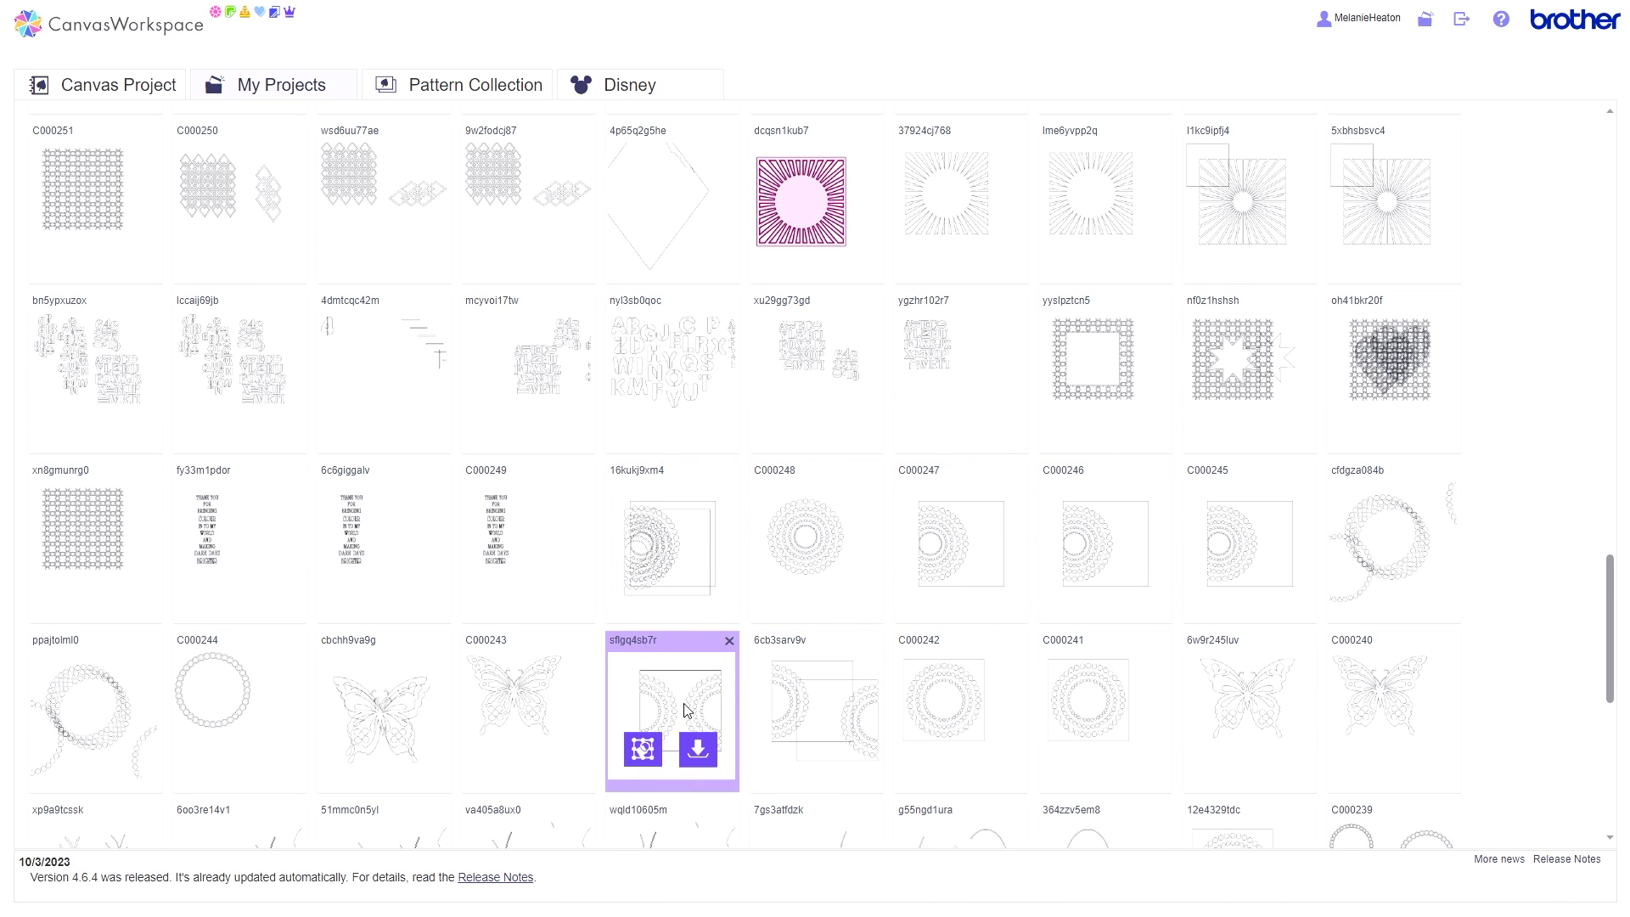
click(647, 751)
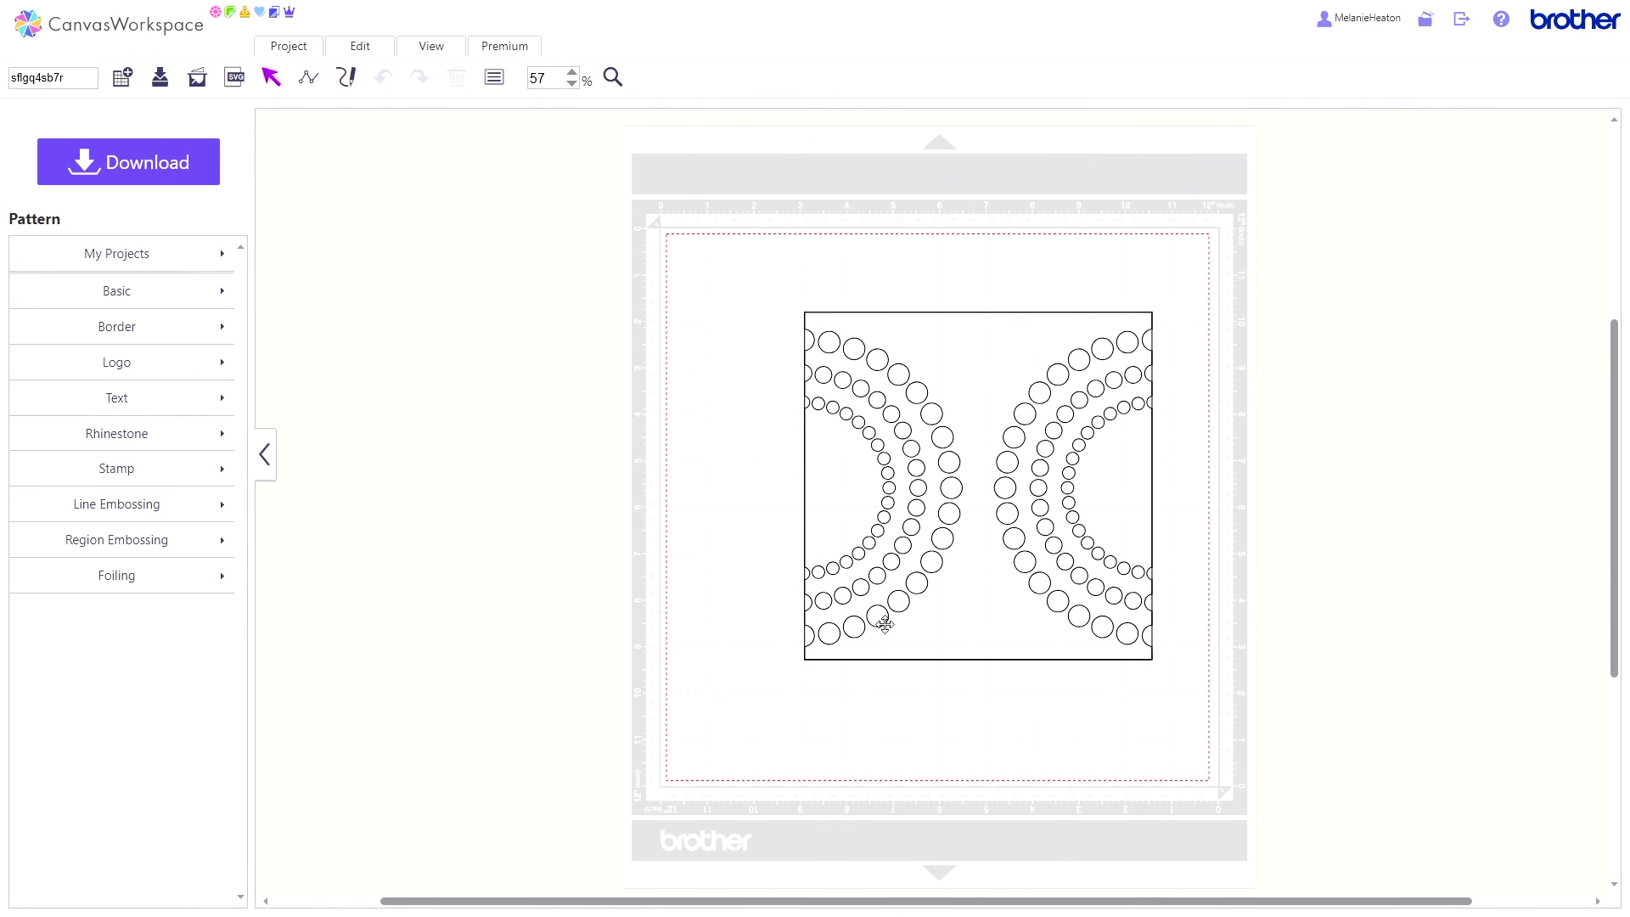
Clear the dotted arcs and square off the mat and add a 100 mm basic circle.
drag(935, 643, 891, 617)
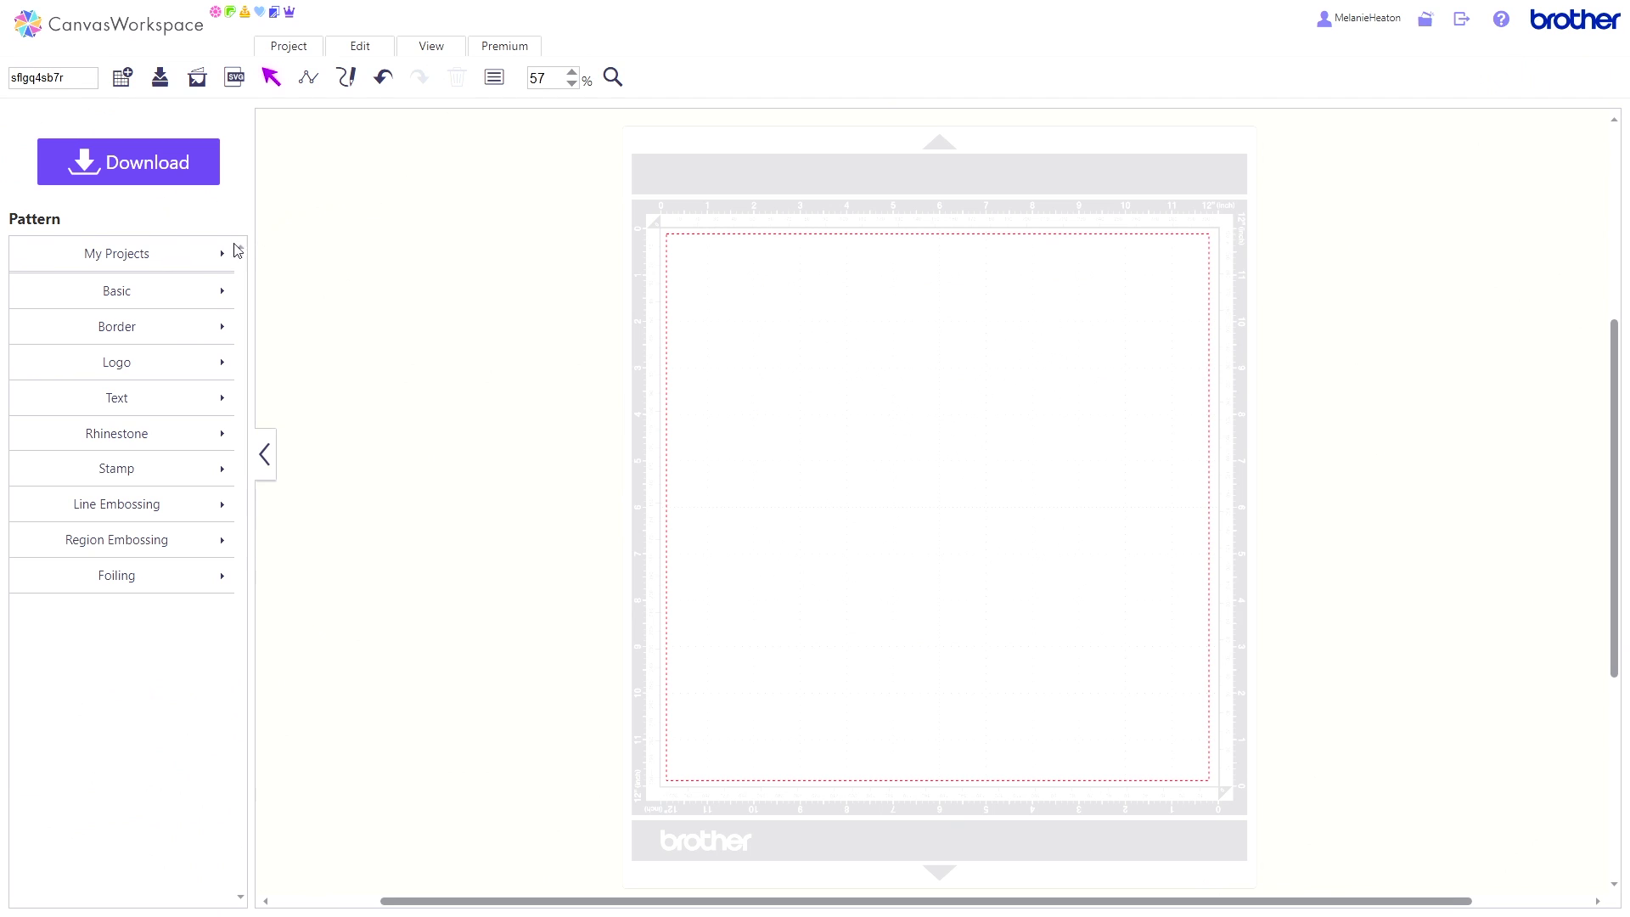
click(193, 296)
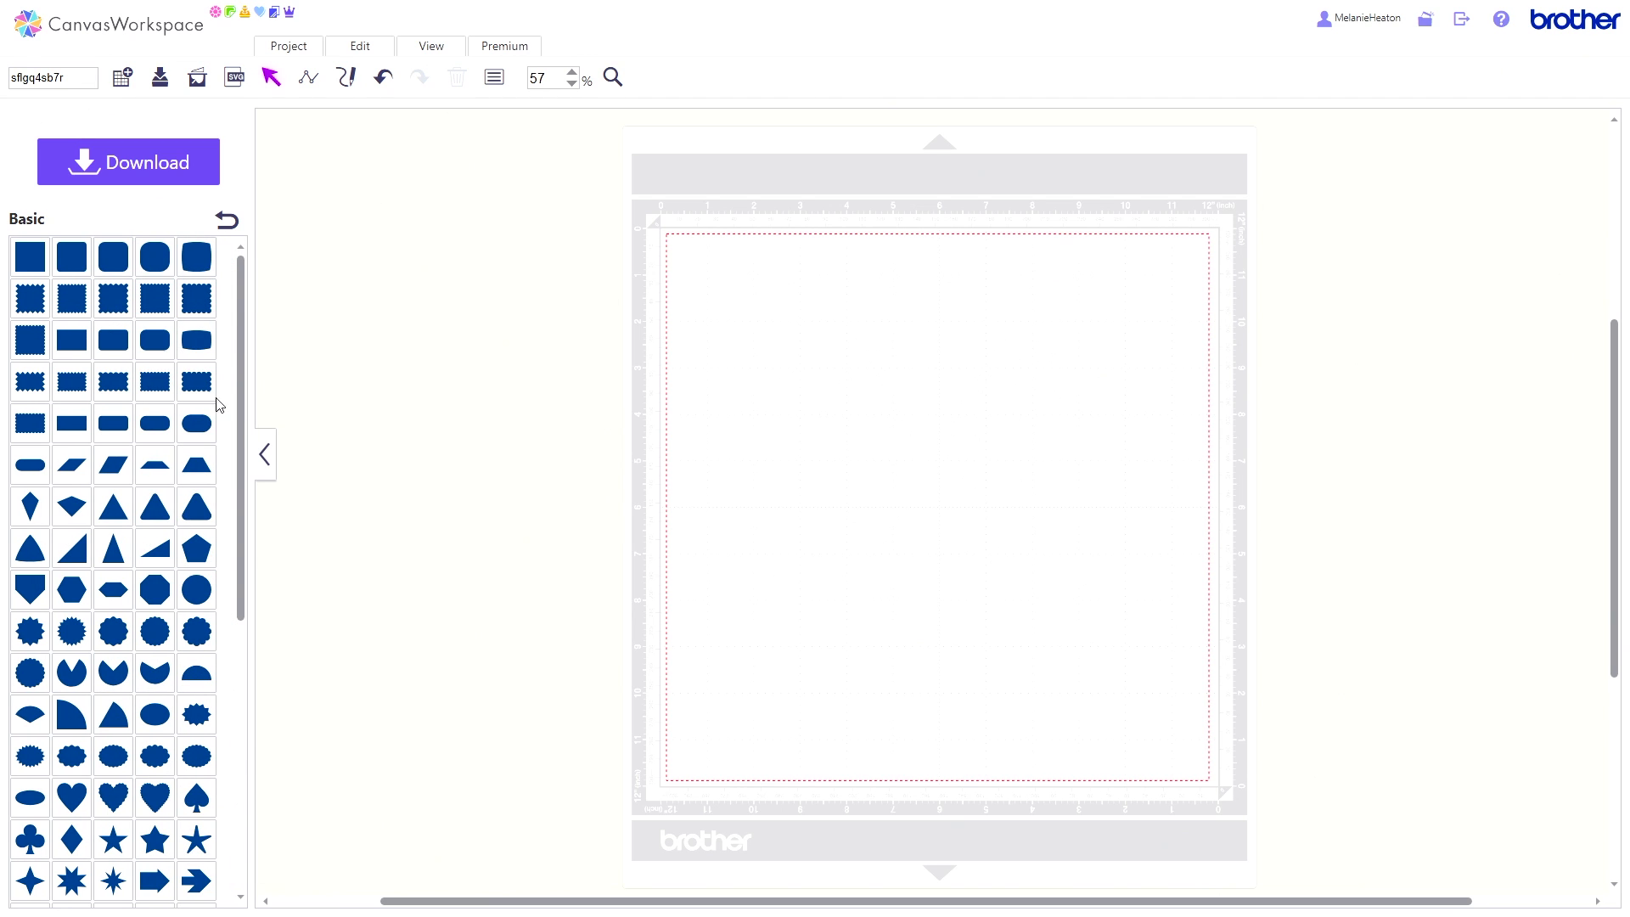
click(196, 592)
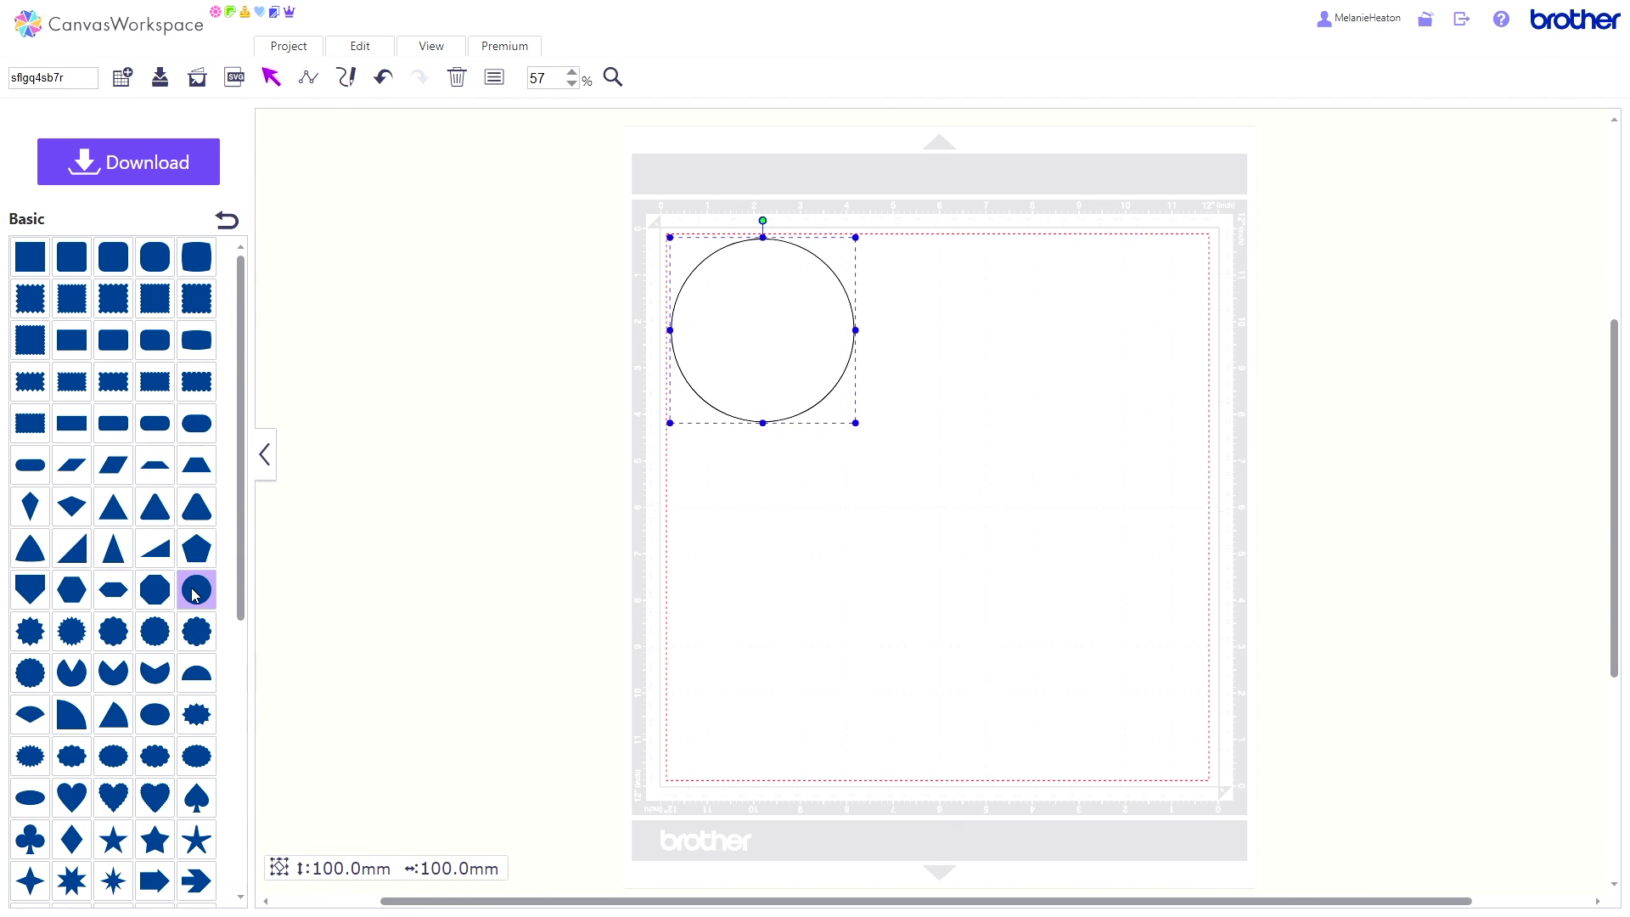
Duplicate the circle and move the copy sideways so that it overlaps the original's edge.
click(367, 51)
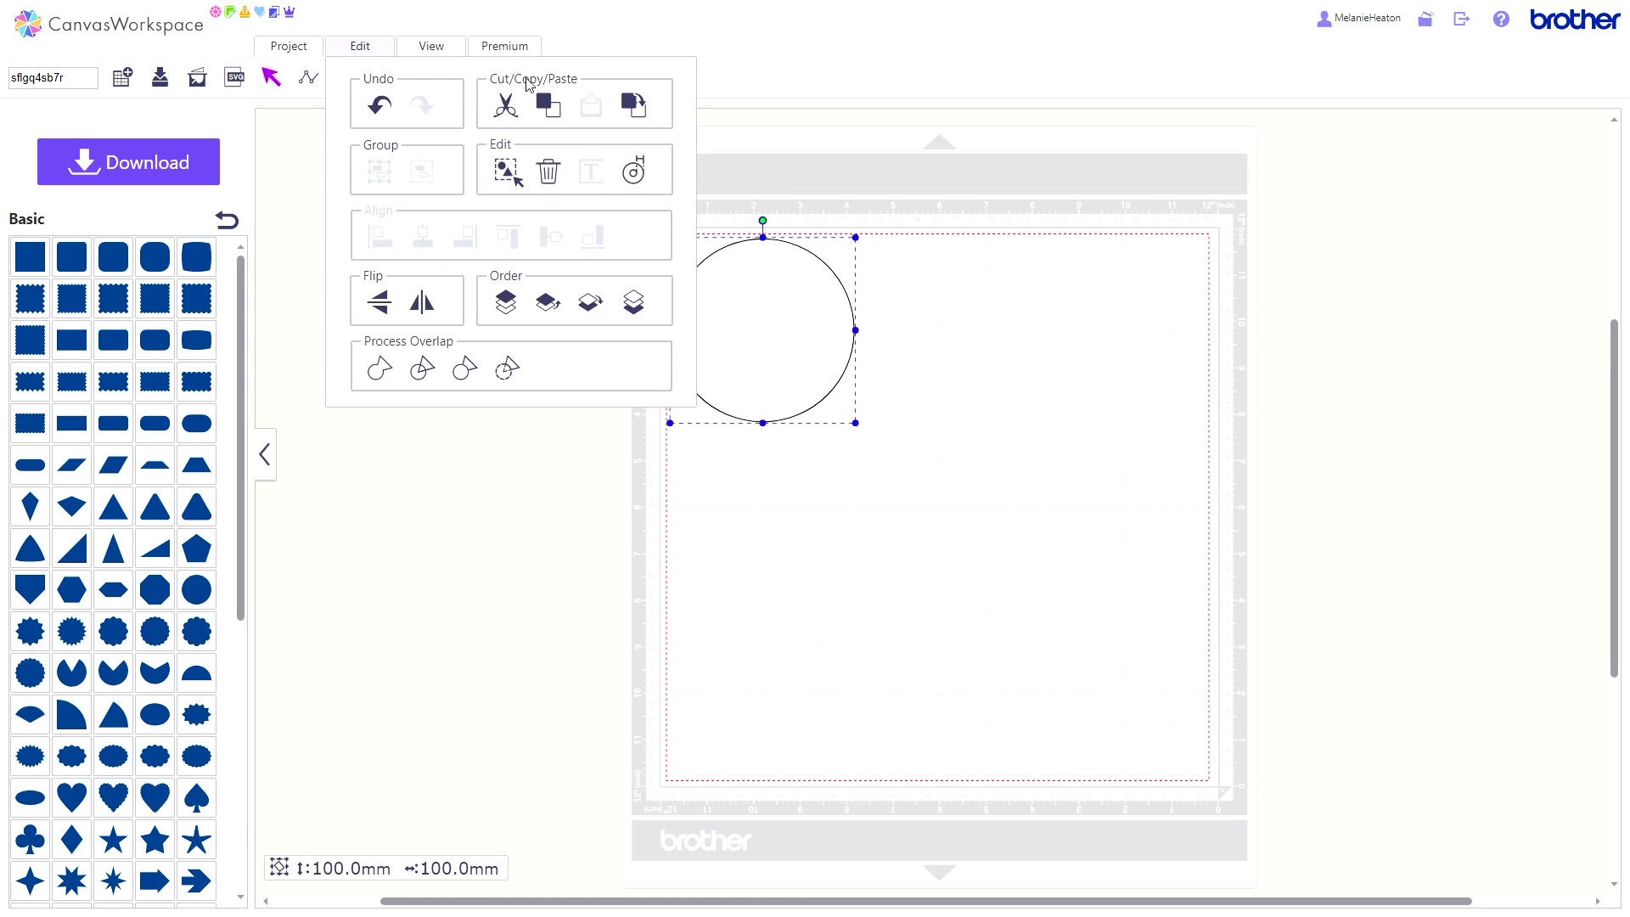
click(634, 105)
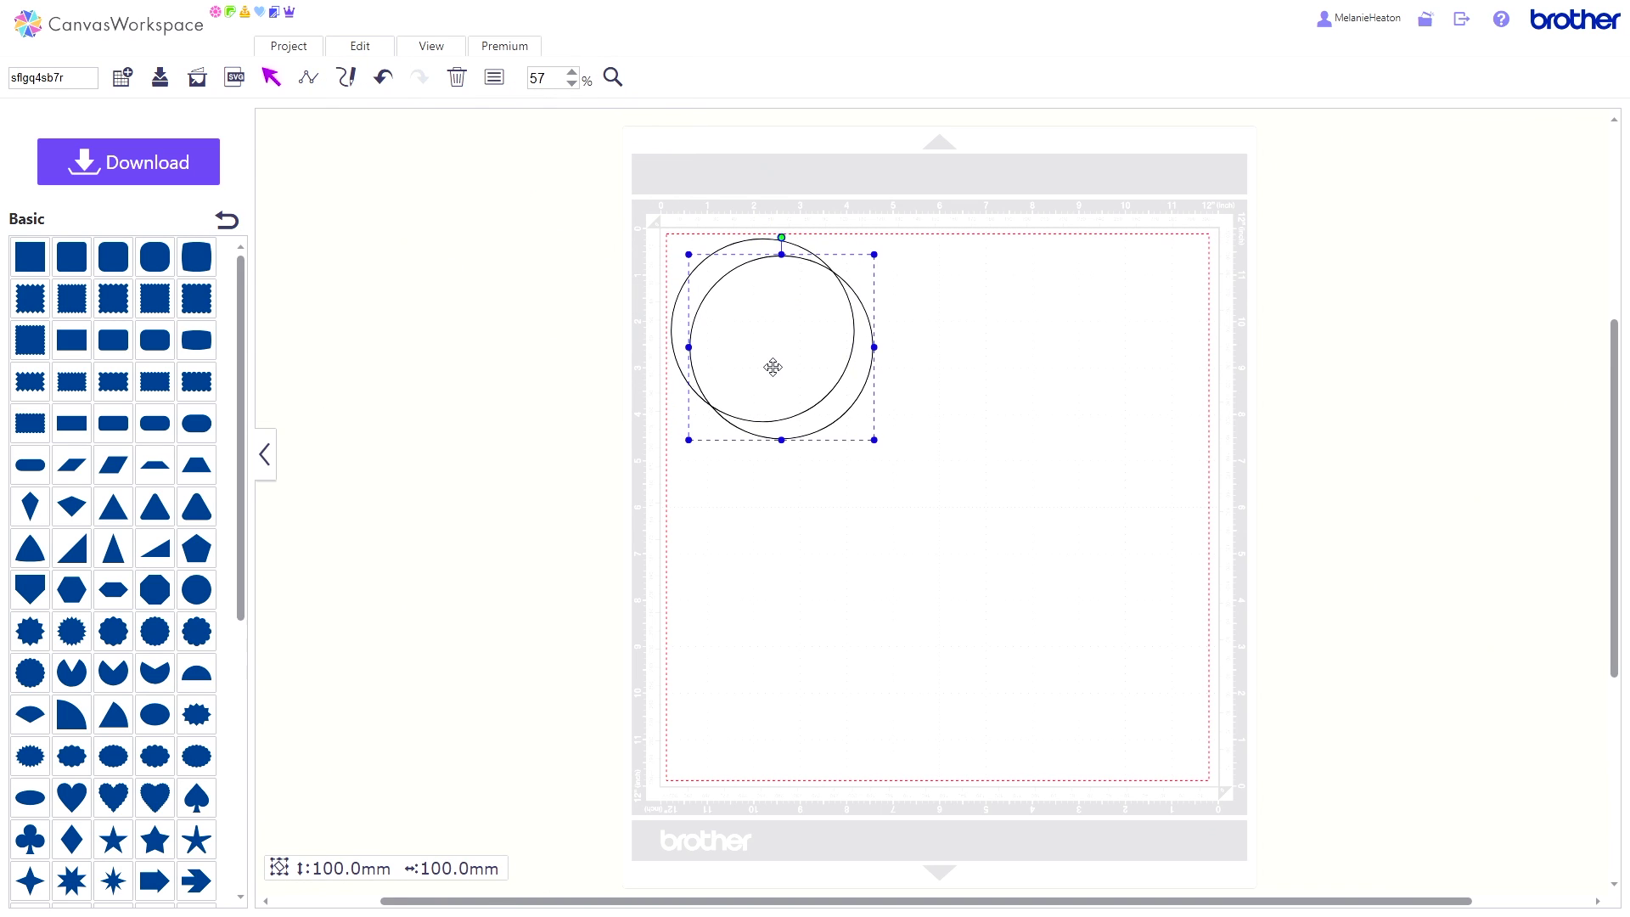
drag(771, 367, 876, 351)
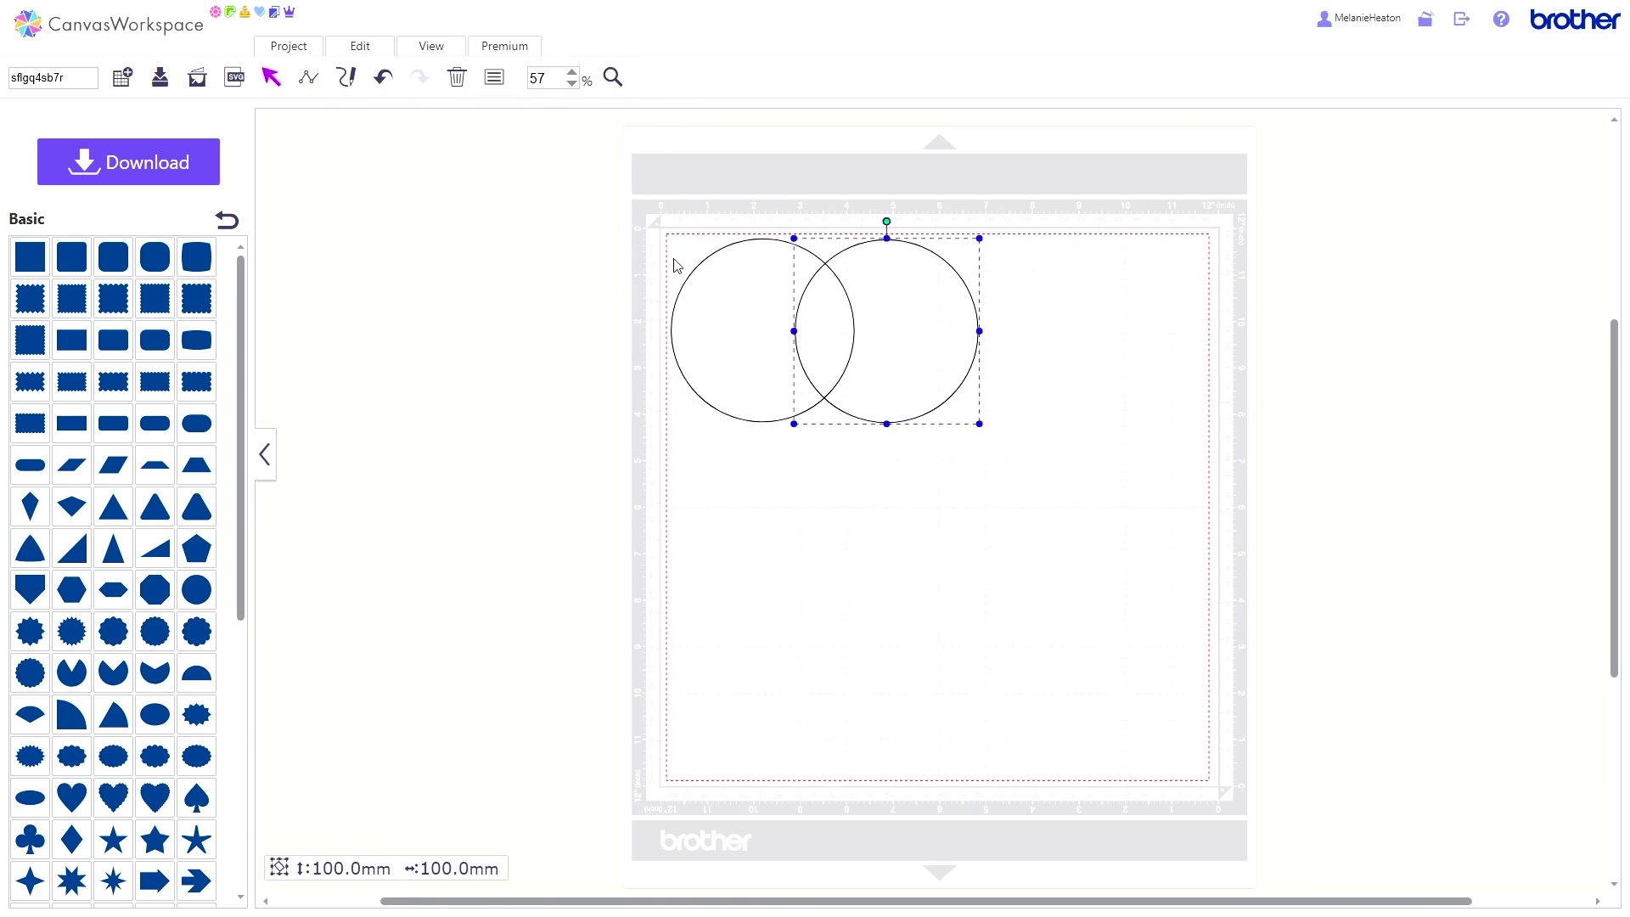
Weld the two overlapping circles into one outline and undo the weld.
click(379, 54)
click(504, 174)
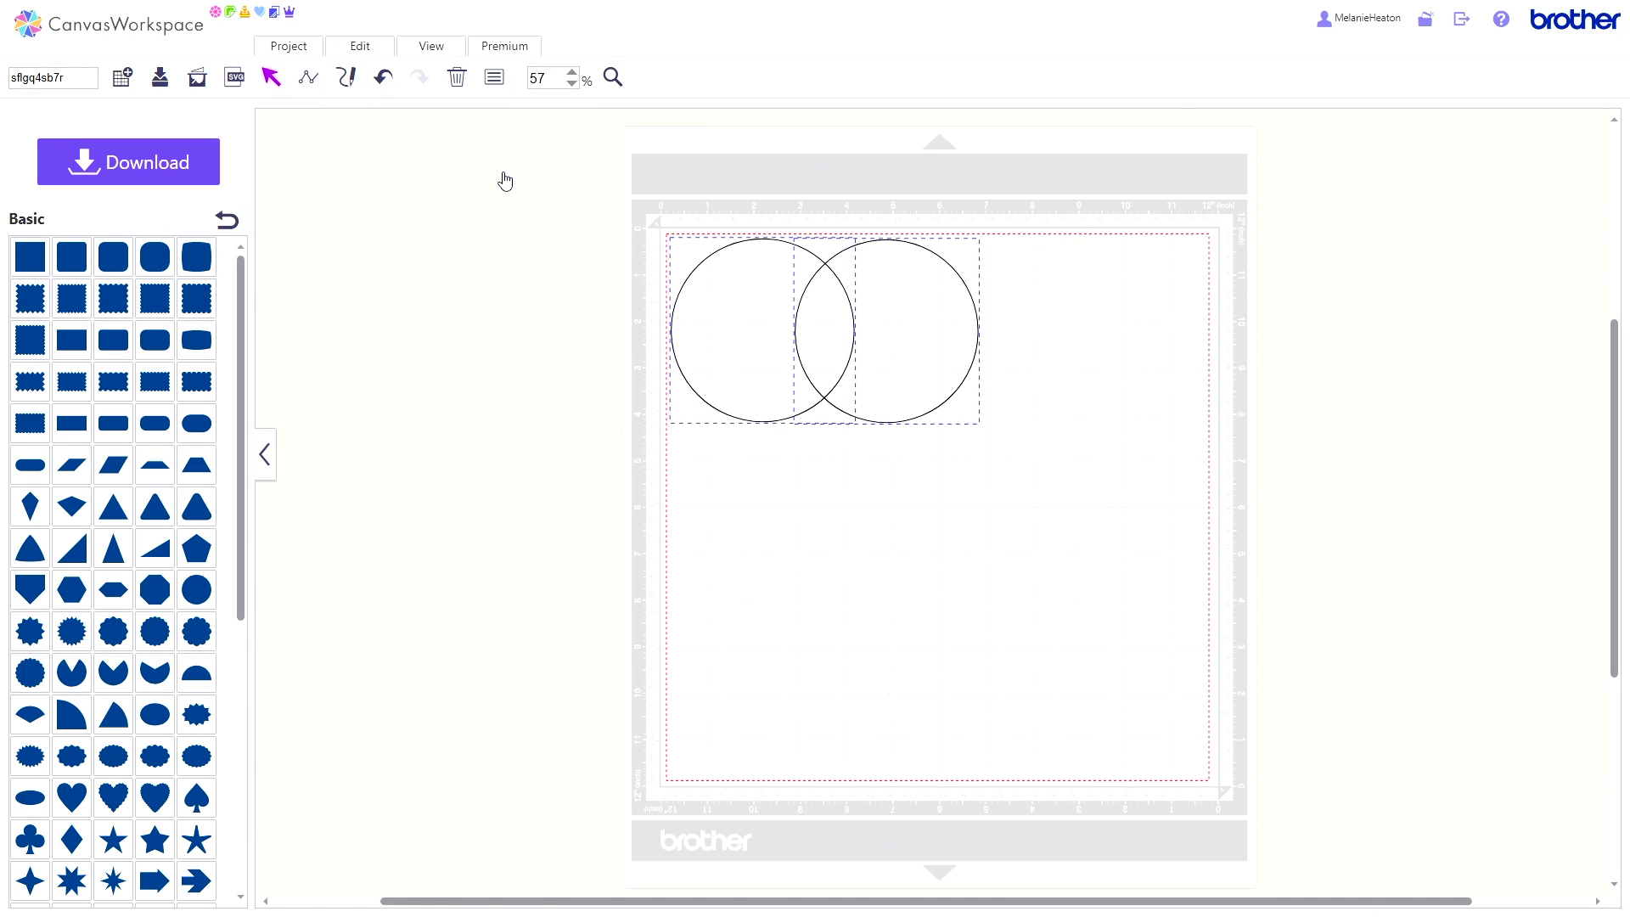
click(378, 54)
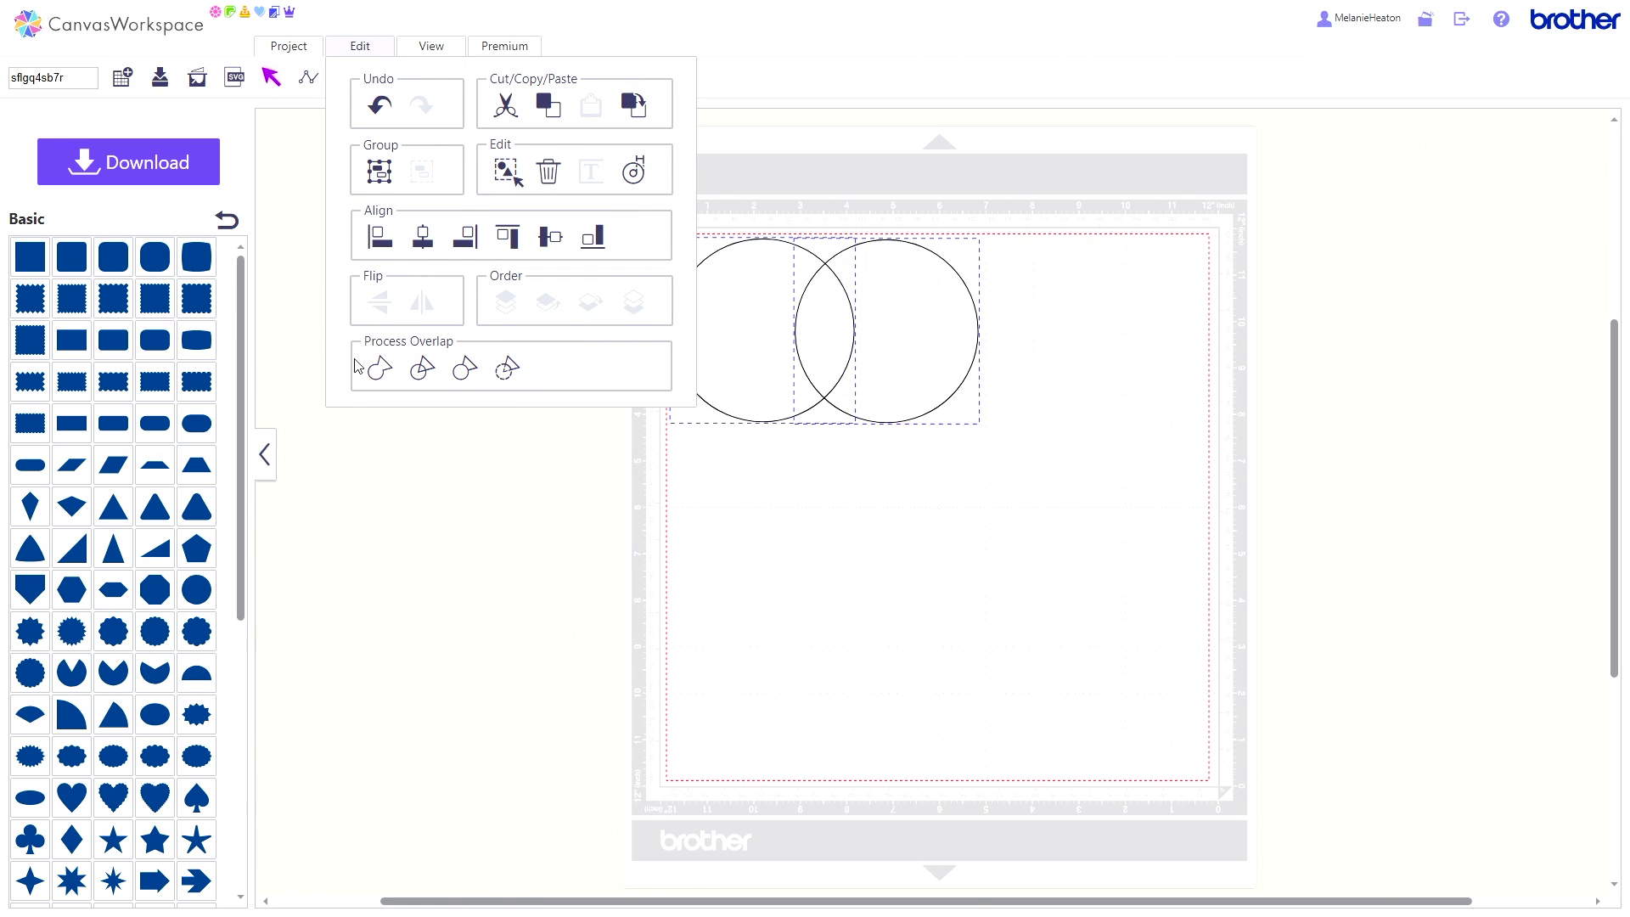
click(380, 372)
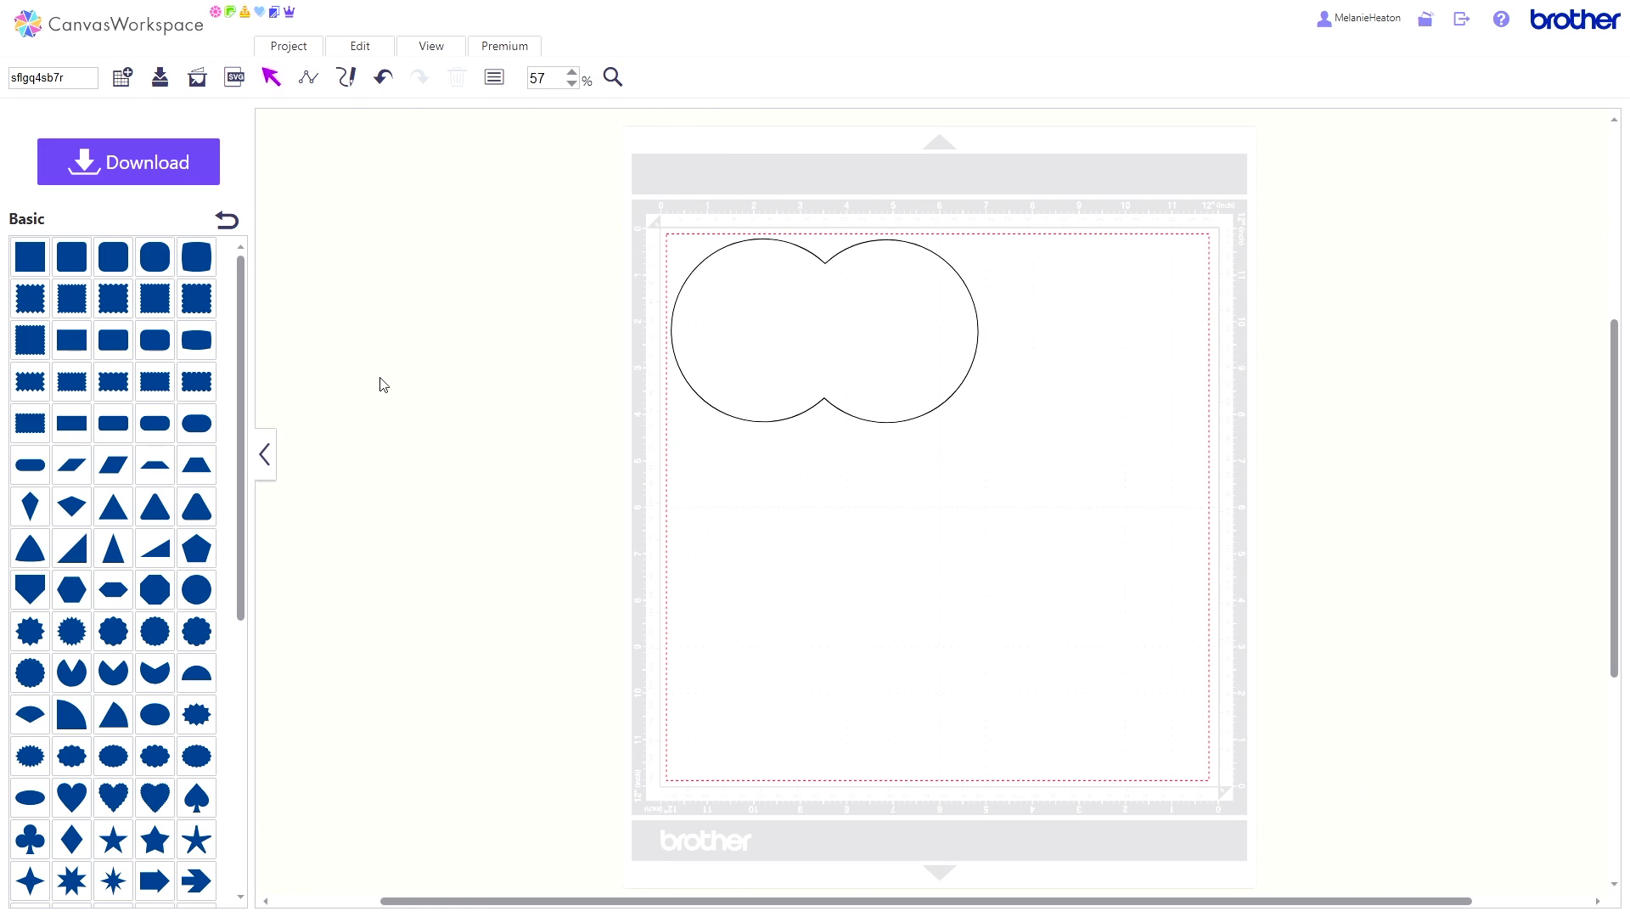
click(382, 78)
Divide the two circles at their overlap, pull the two outer pieces away from the middle one, and undo it all.
drag(650, 208, 934, 433)
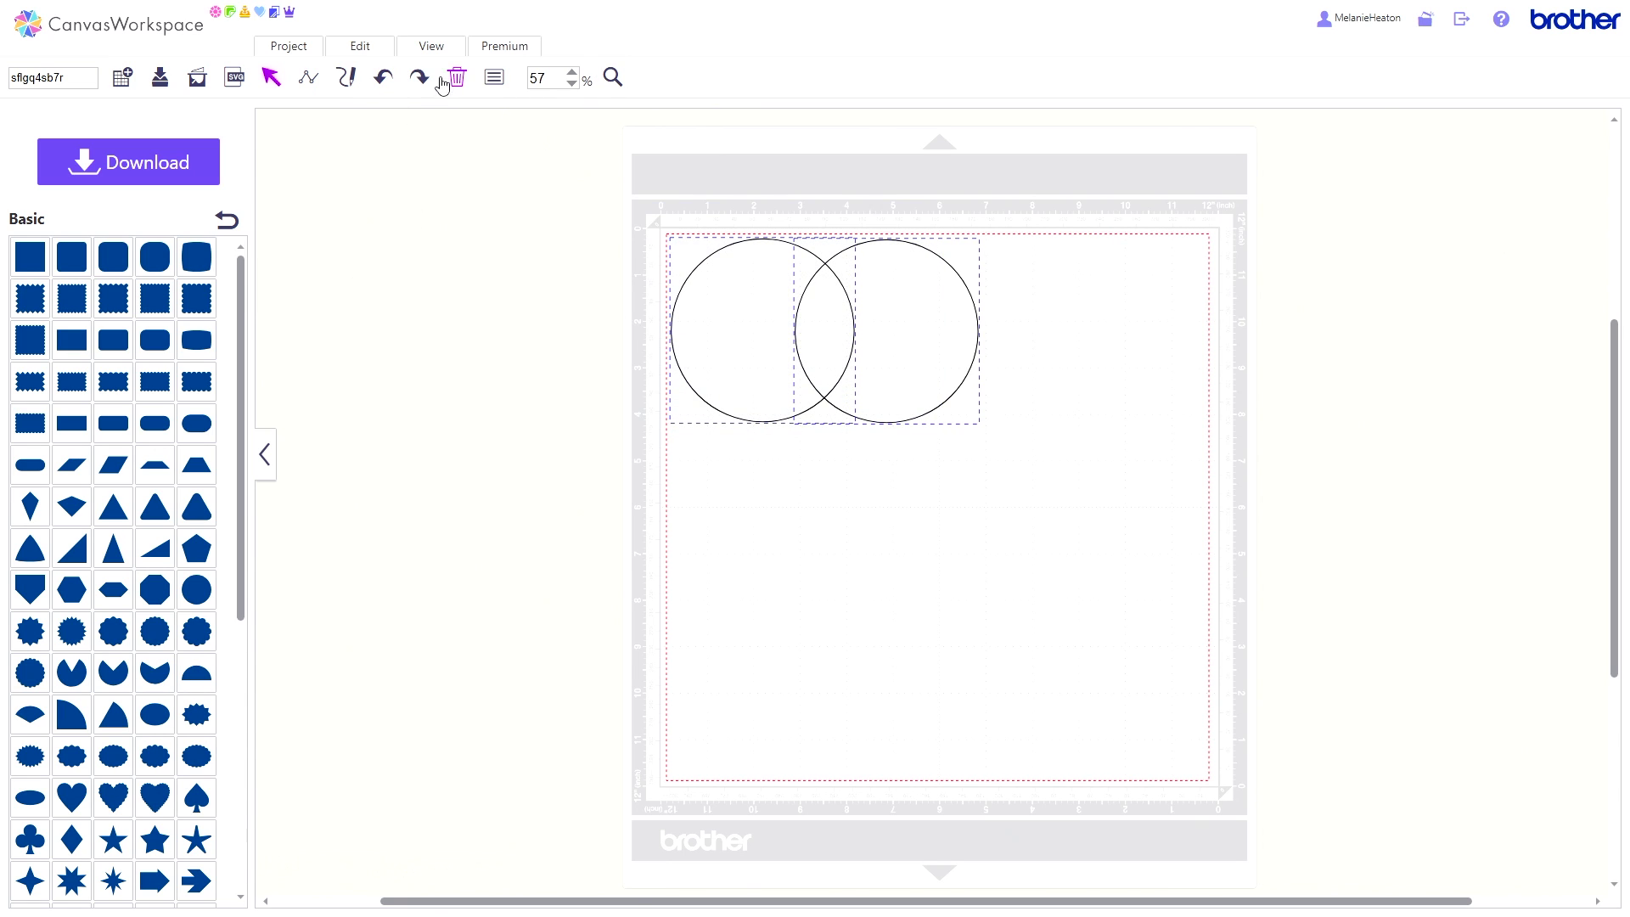
click(360, 50)
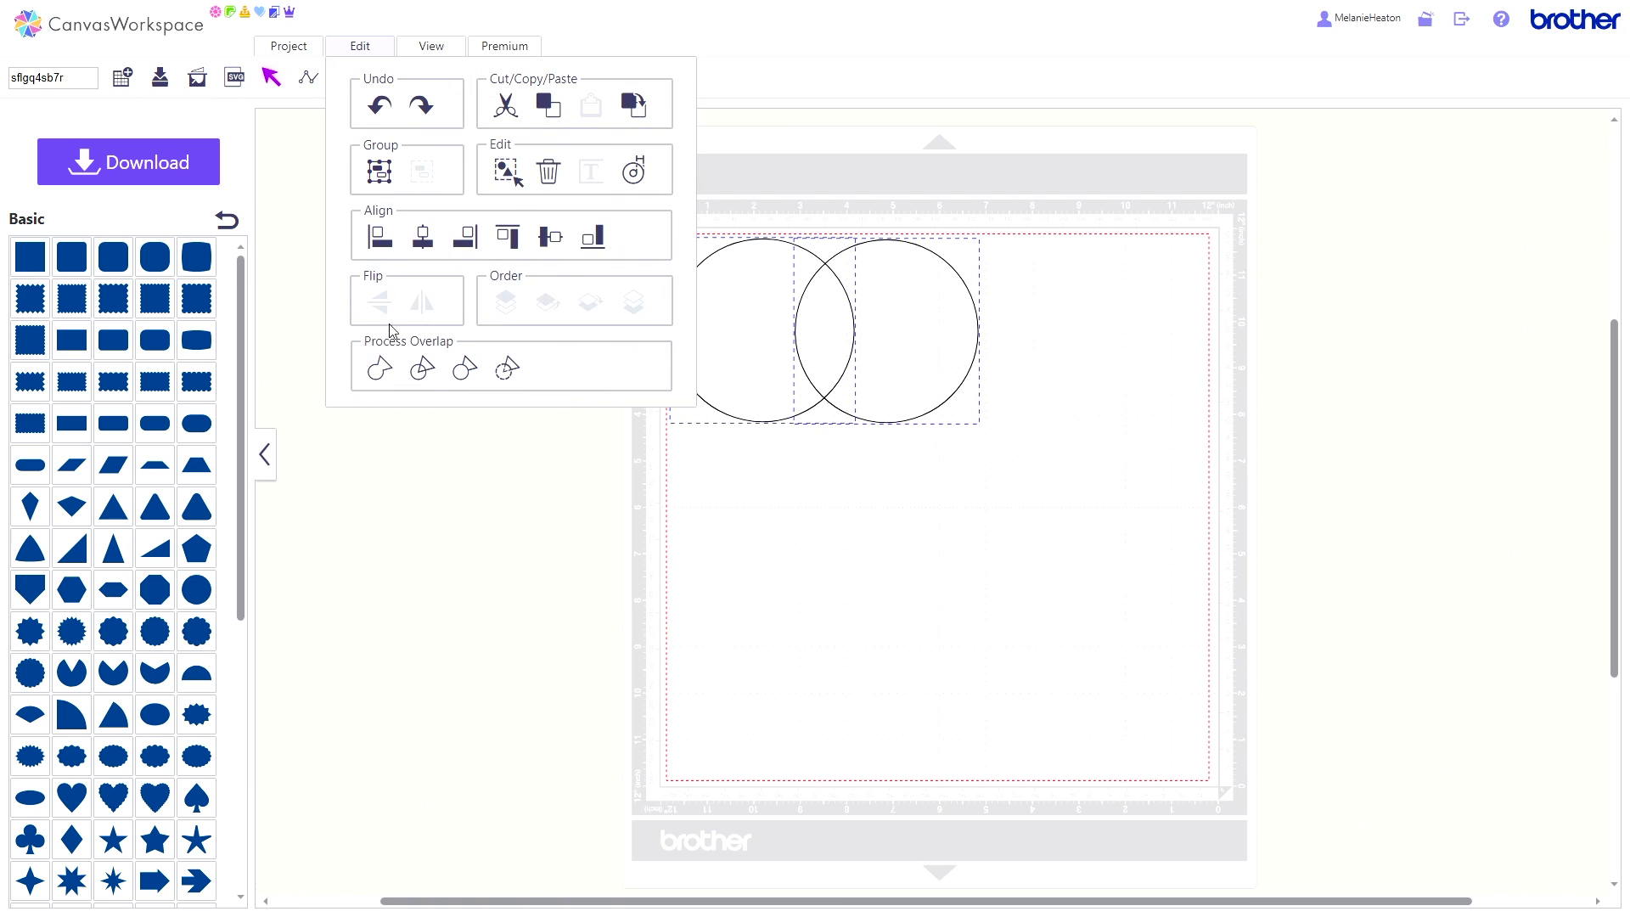
click(421, 371)
drag(696, 369, 580, 360)
click(889, 363)
drag(889, 364, 1010, 365)
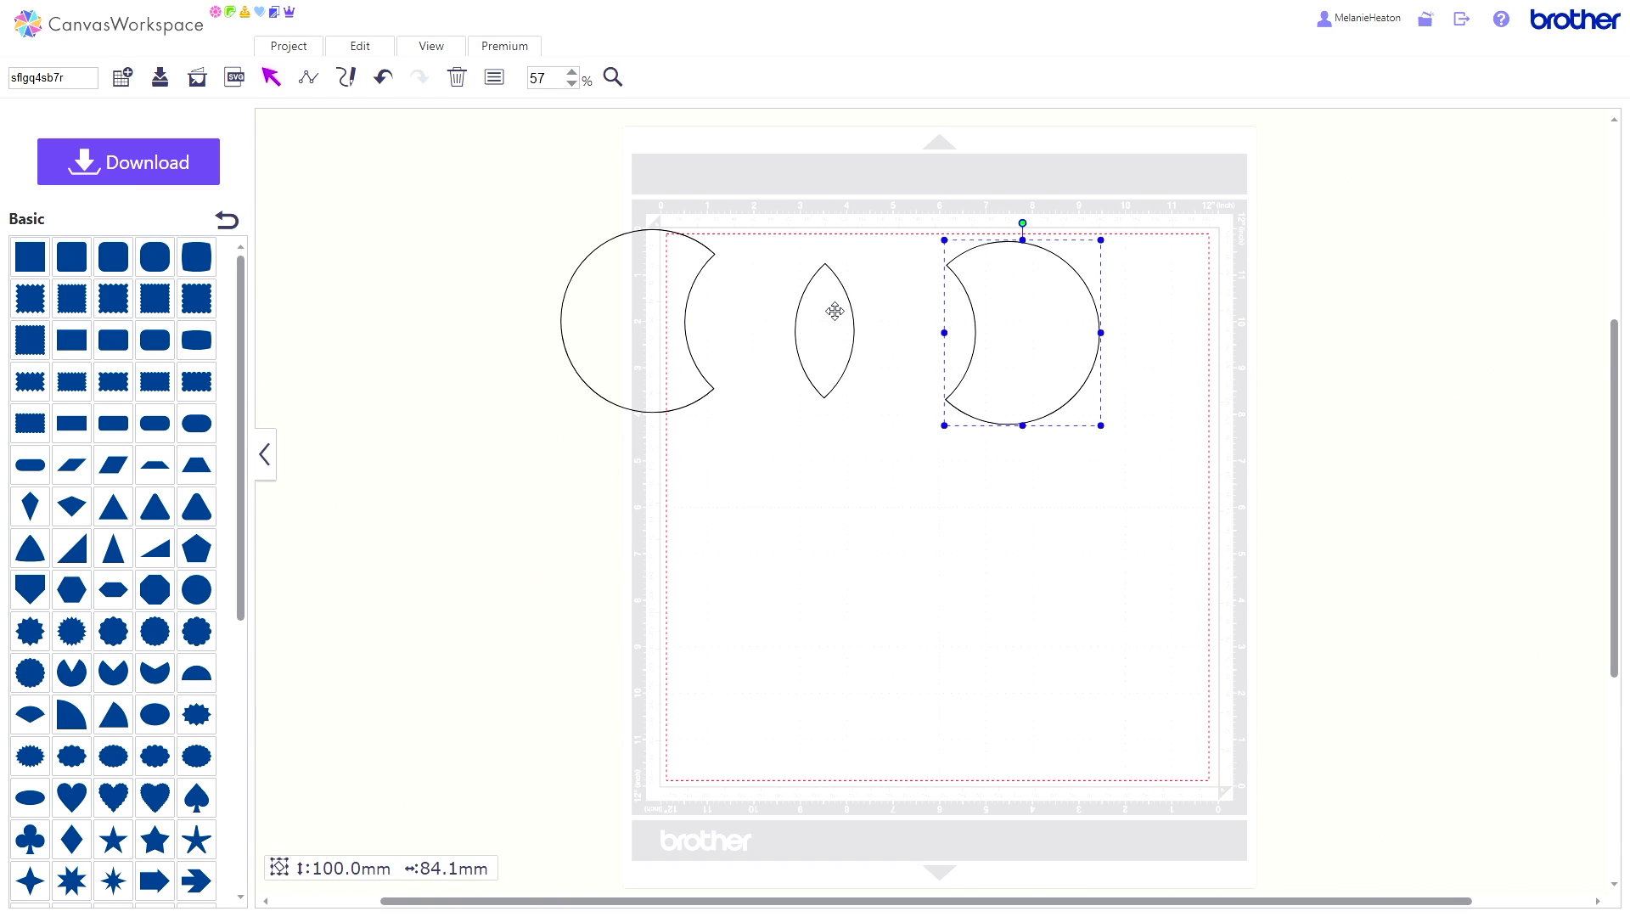
click(383, 79)
click(383, 79)
click(383, 79)
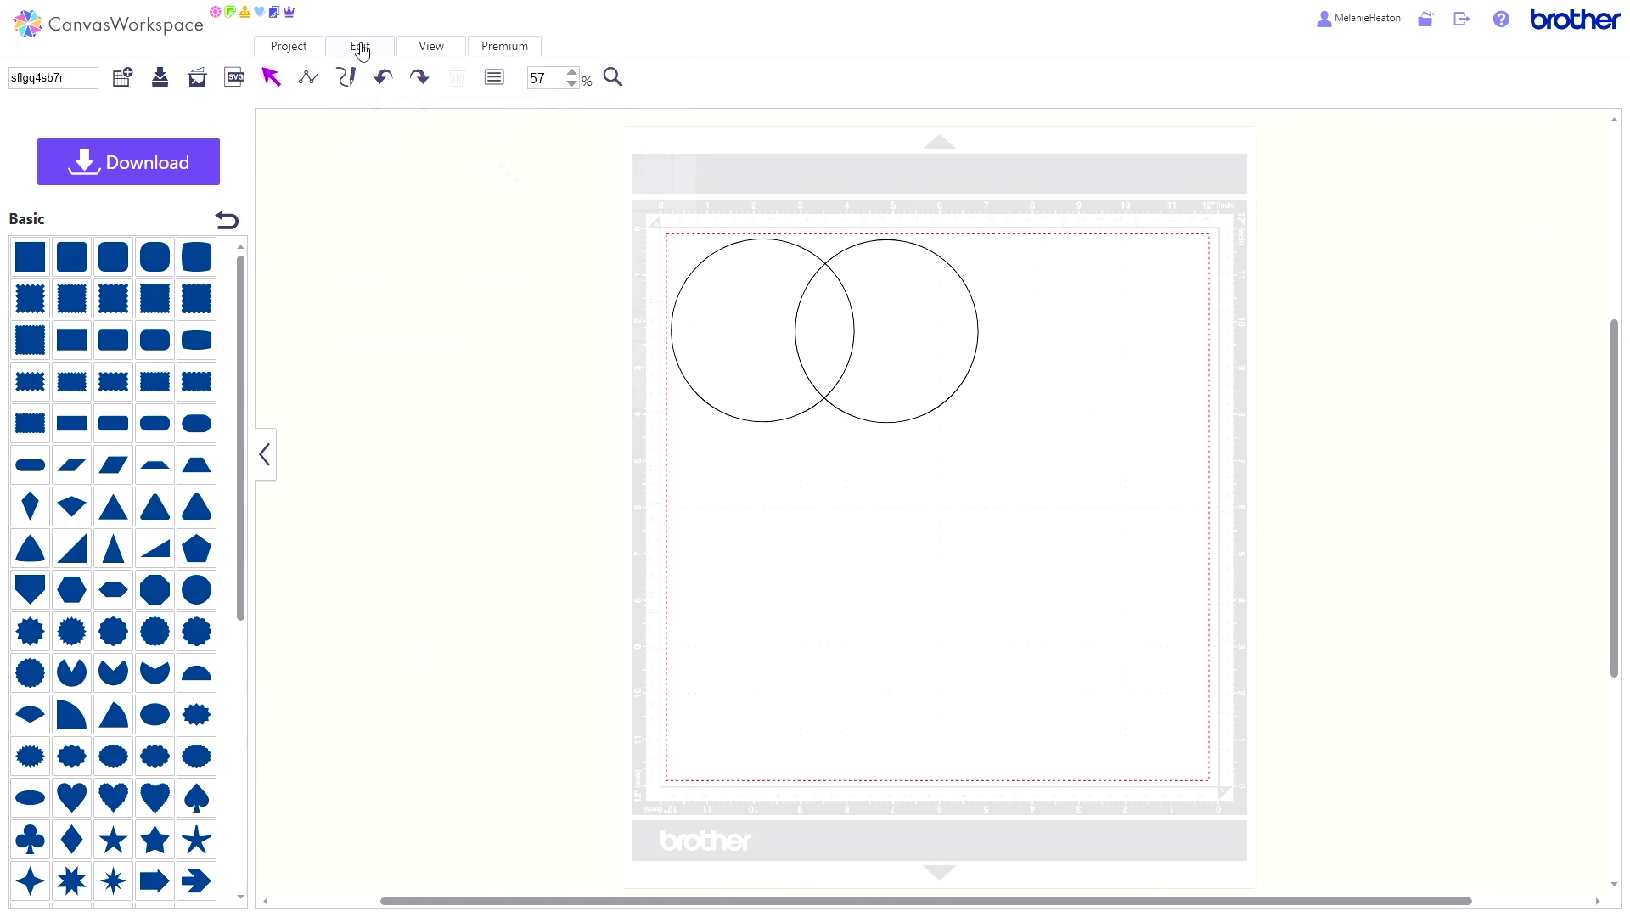
Subtract the front circle from the one behind, move it away to expose the cut-out, and undo both changes.
click(360, 48)
click(507, 172)
click(374, 52)
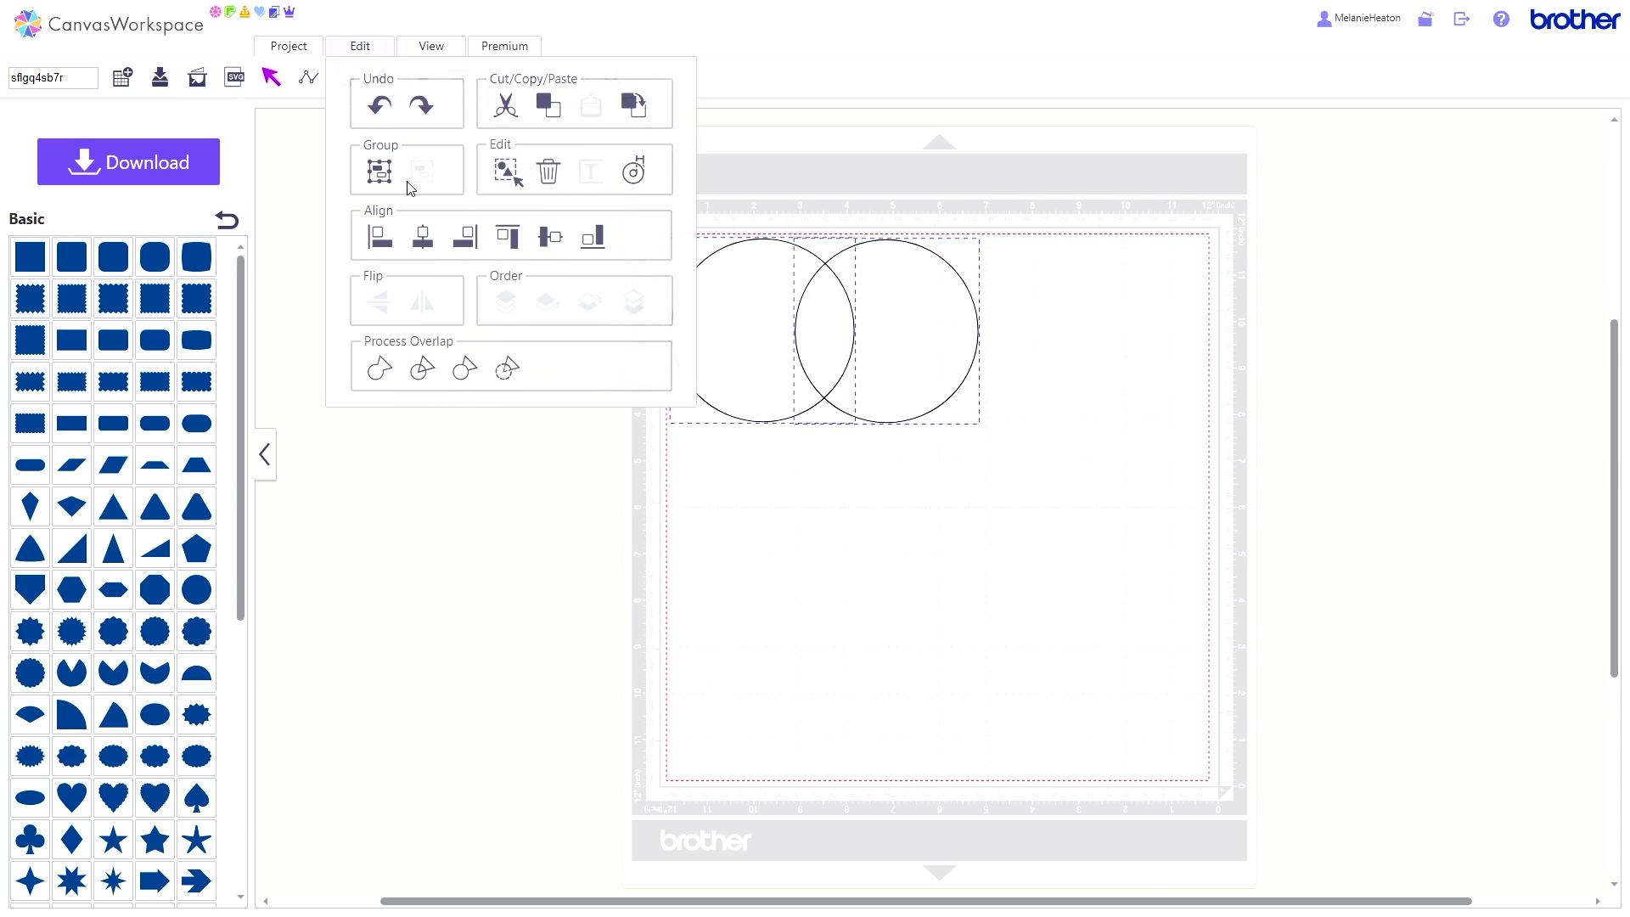
click(463, 378)
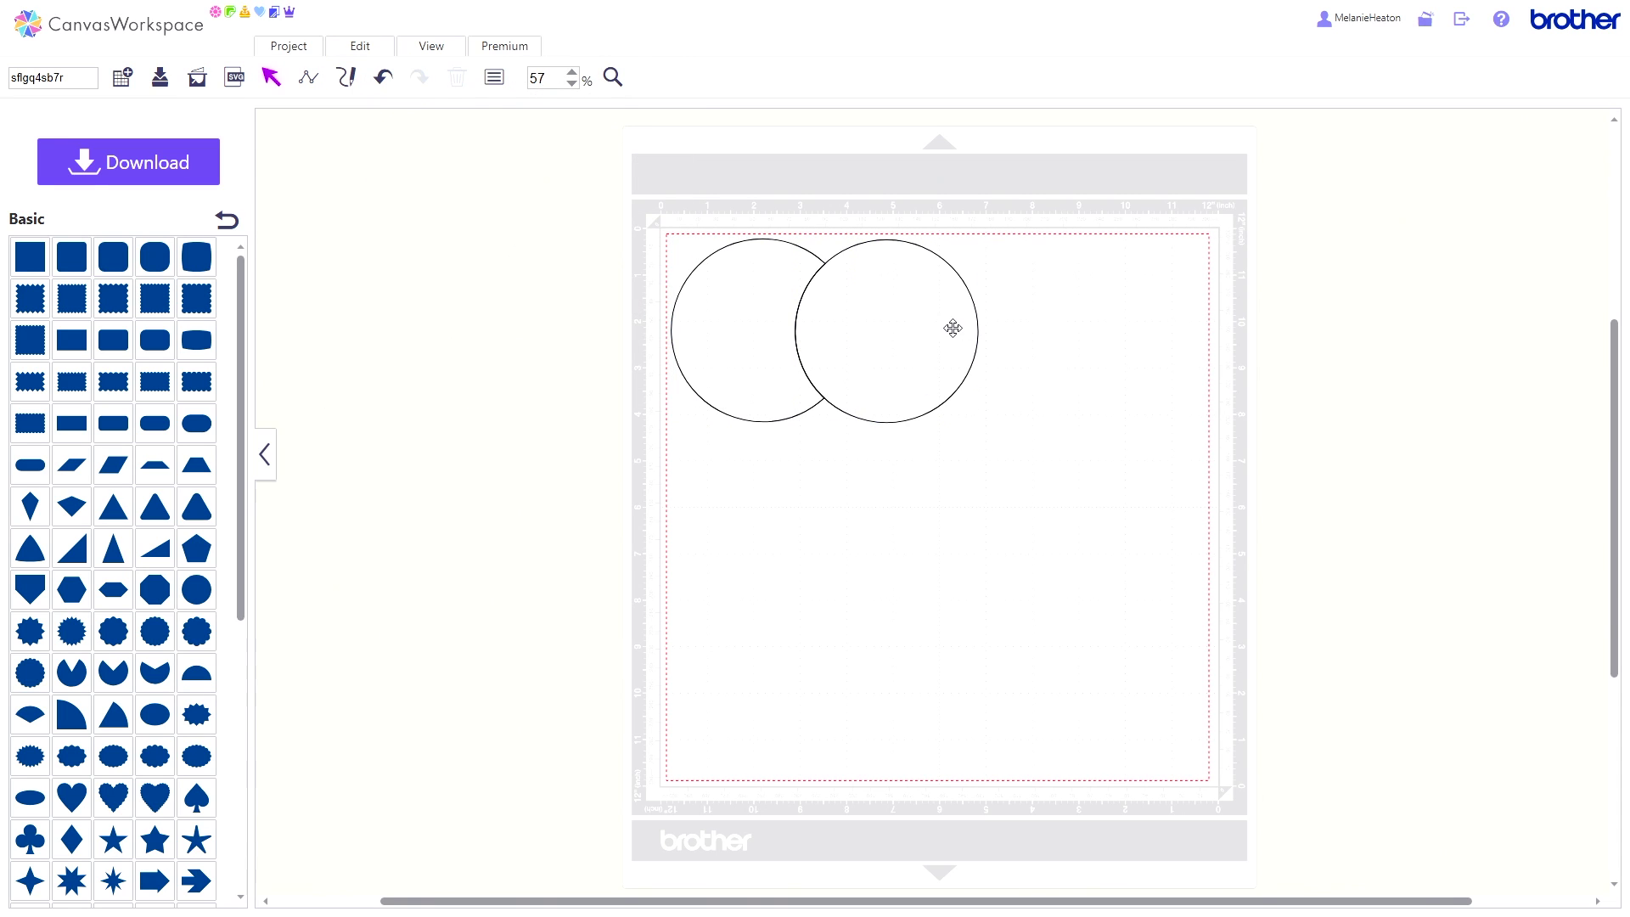
drag(954, 328, 1094, 331)
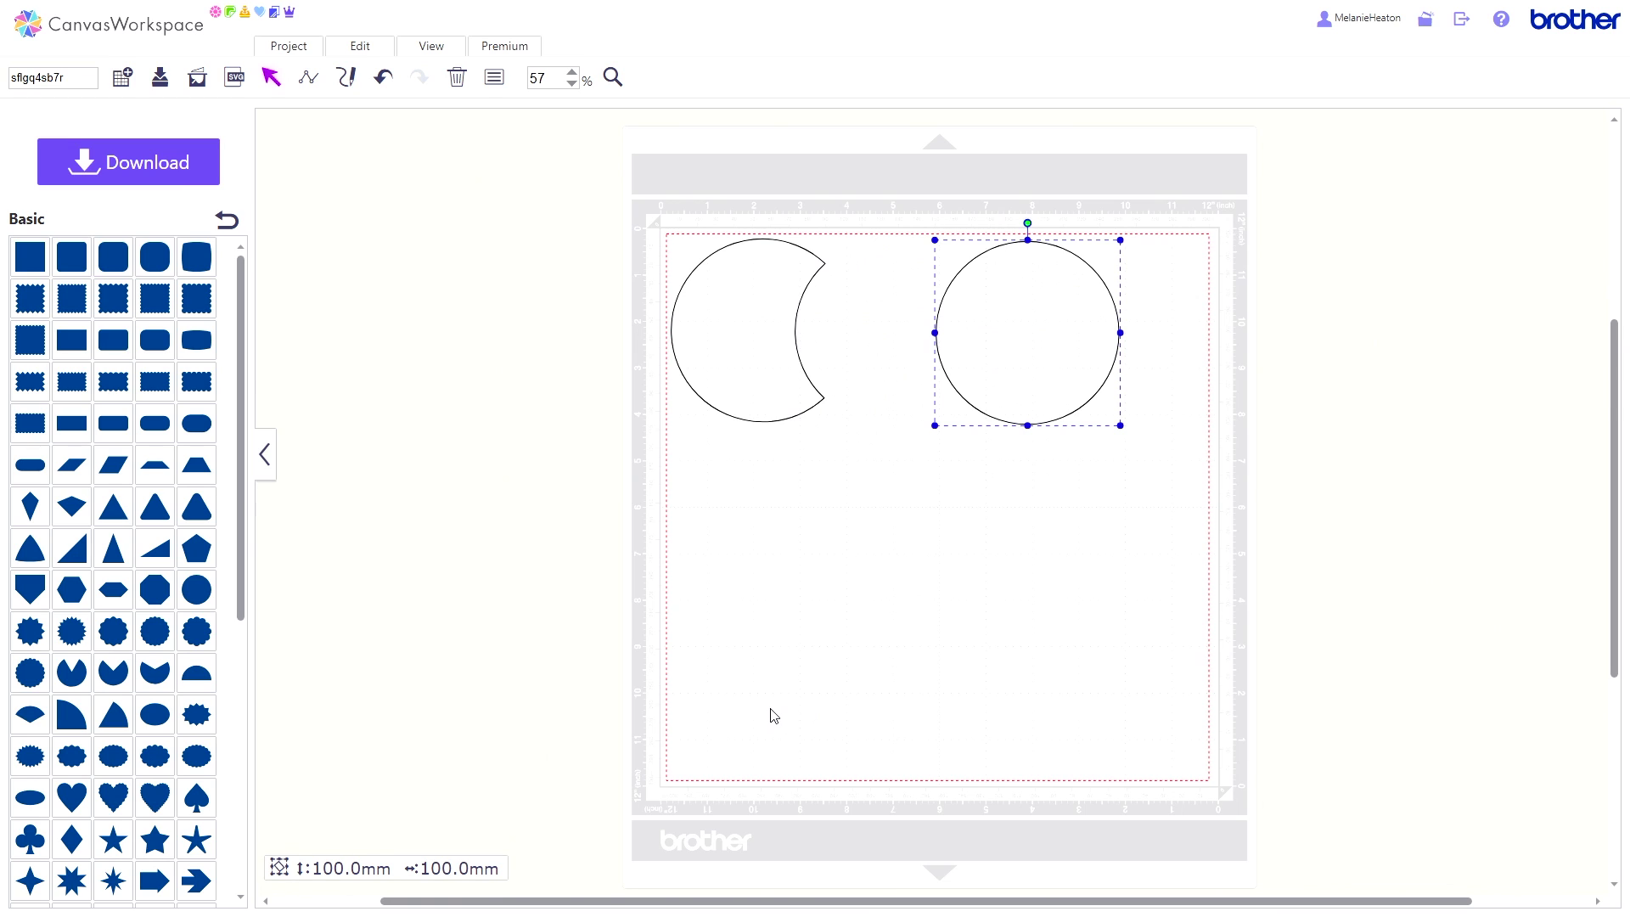
click(382, 79)
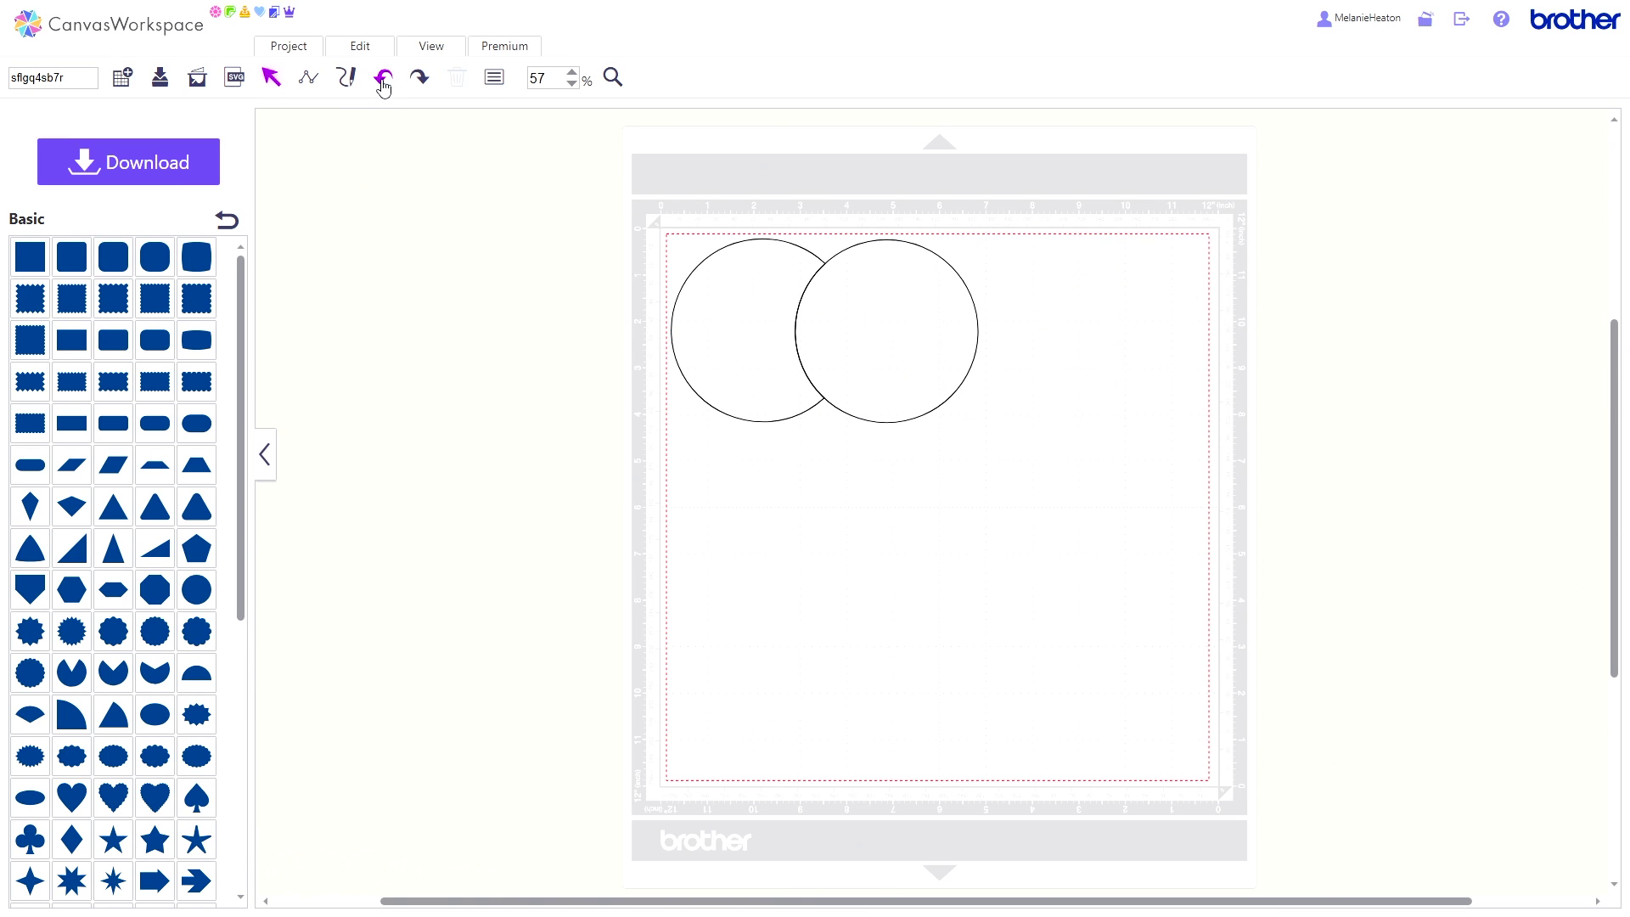
click(383, 85)
Select both overlapping circles and apply the last of the four overlap operations to them.
click(379, 50)
click(508, 172)
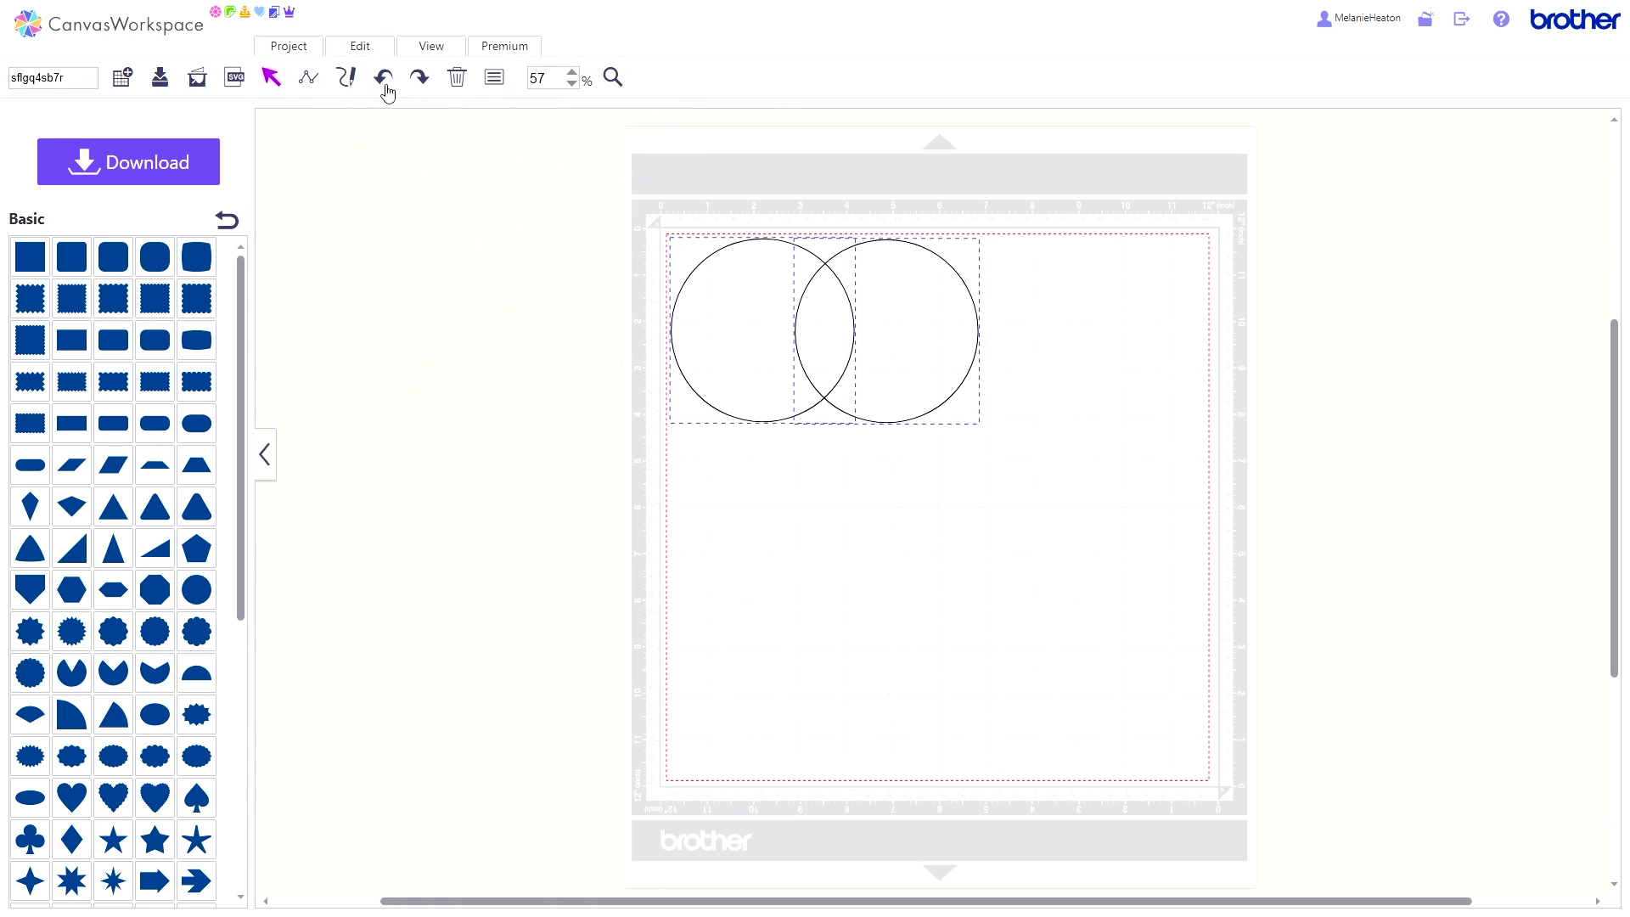
click(360, 48)
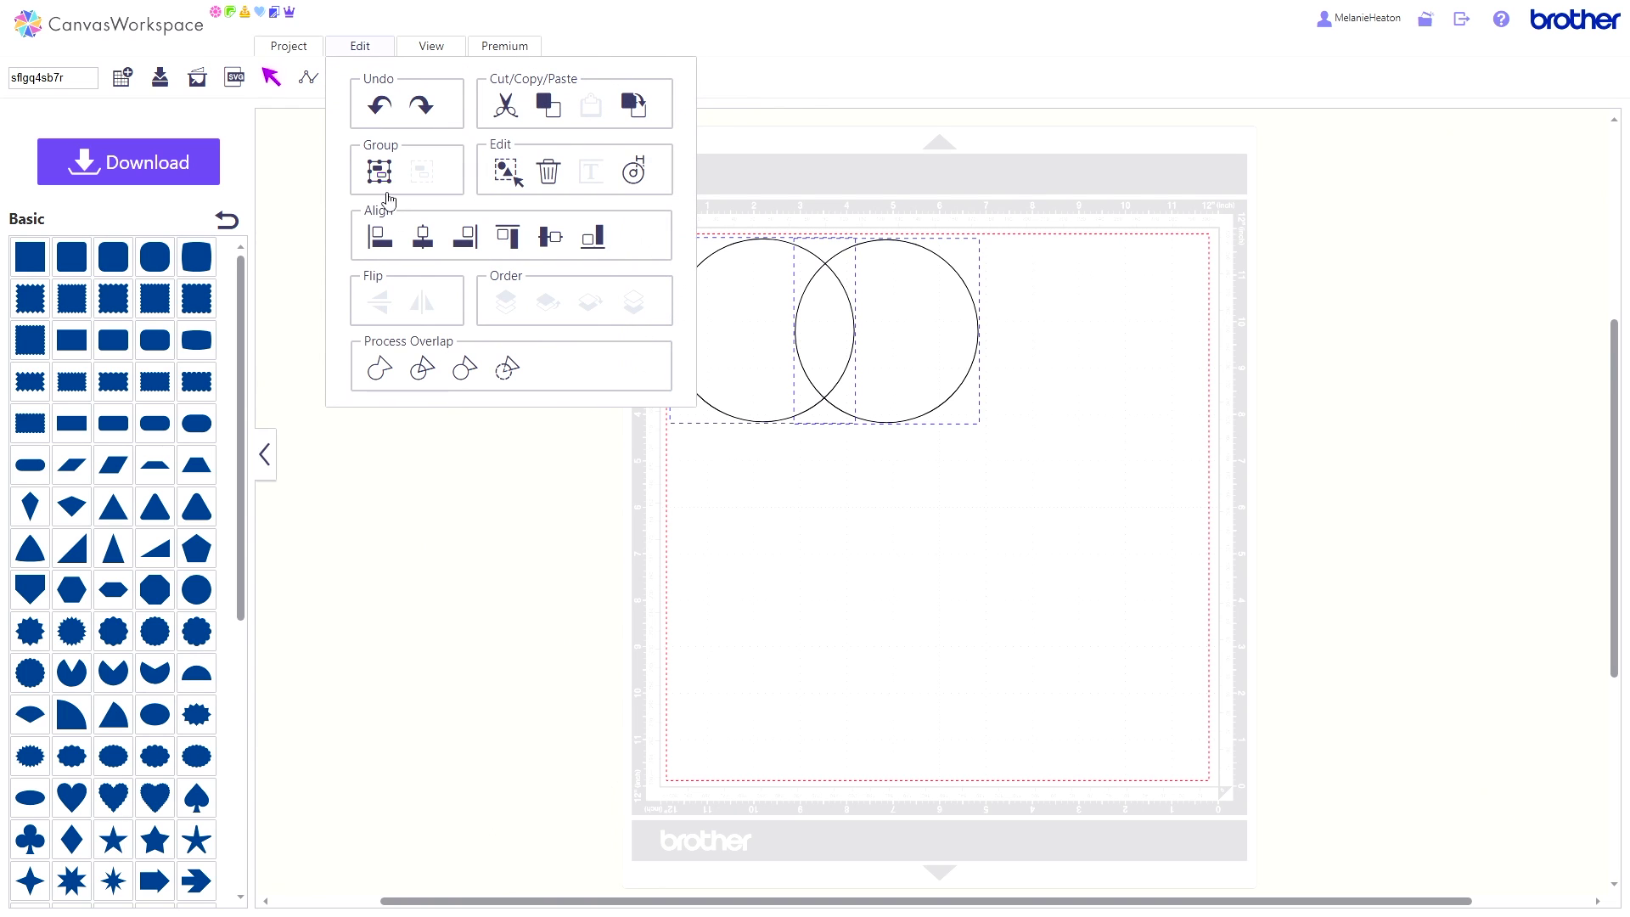
click(506, 382)
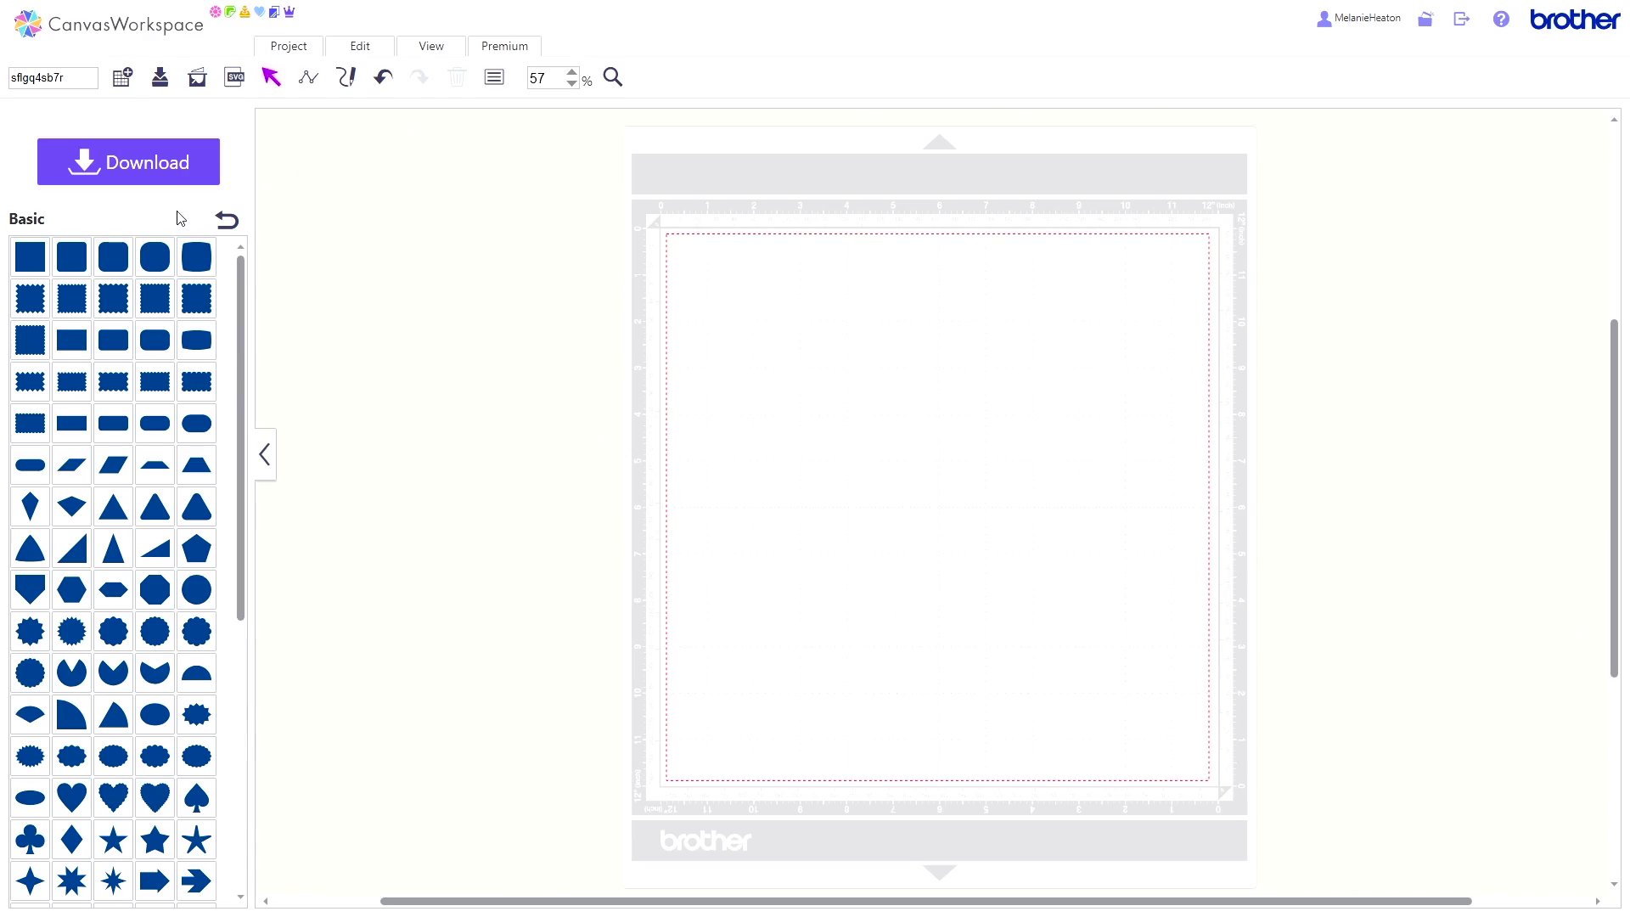
Place a 100 mm basic square on the mat, with a circle scaled down to about 44 mm straddling its upper edge.
drag(30, 255, 796, 321)
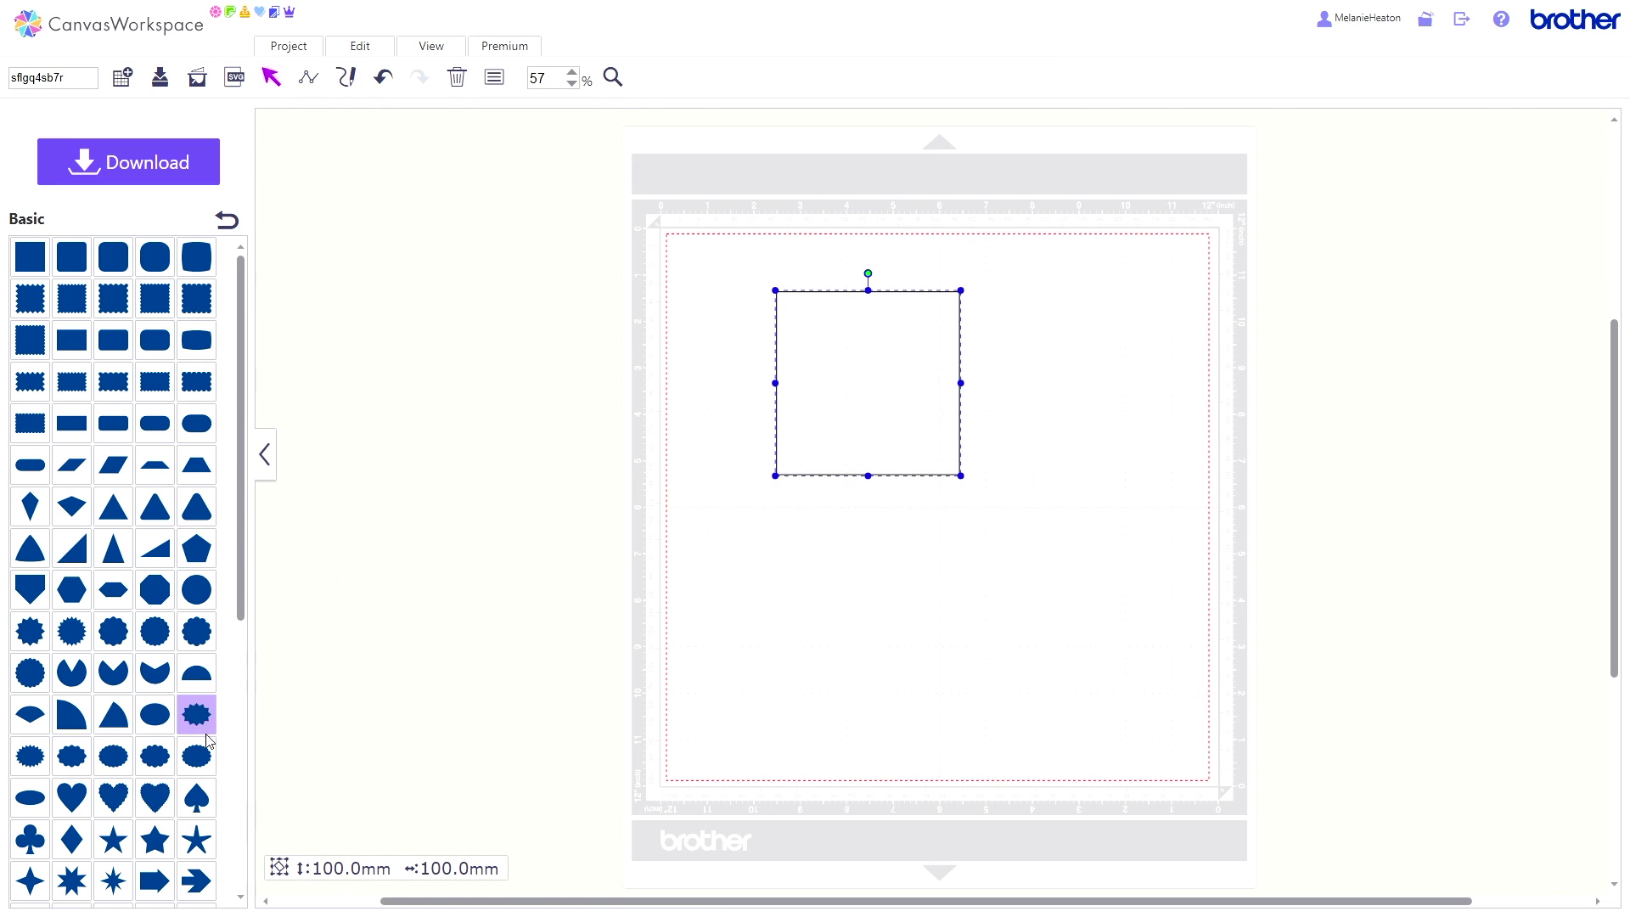
drag(206, 594, 1031, 292)
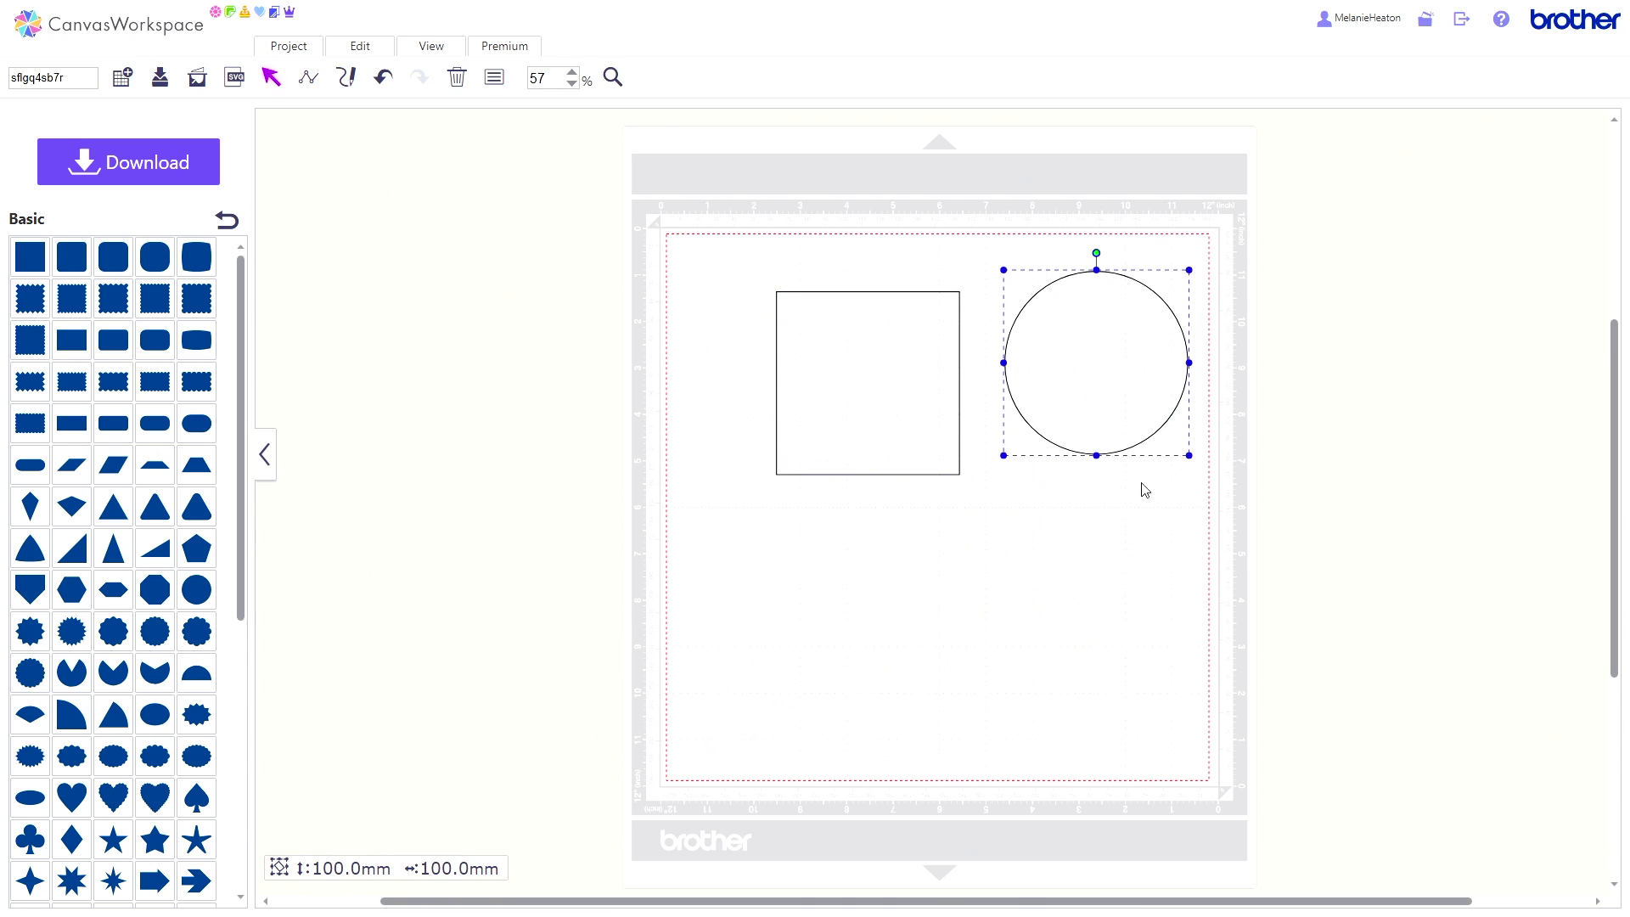
drag(1186, 455, 841, 293)
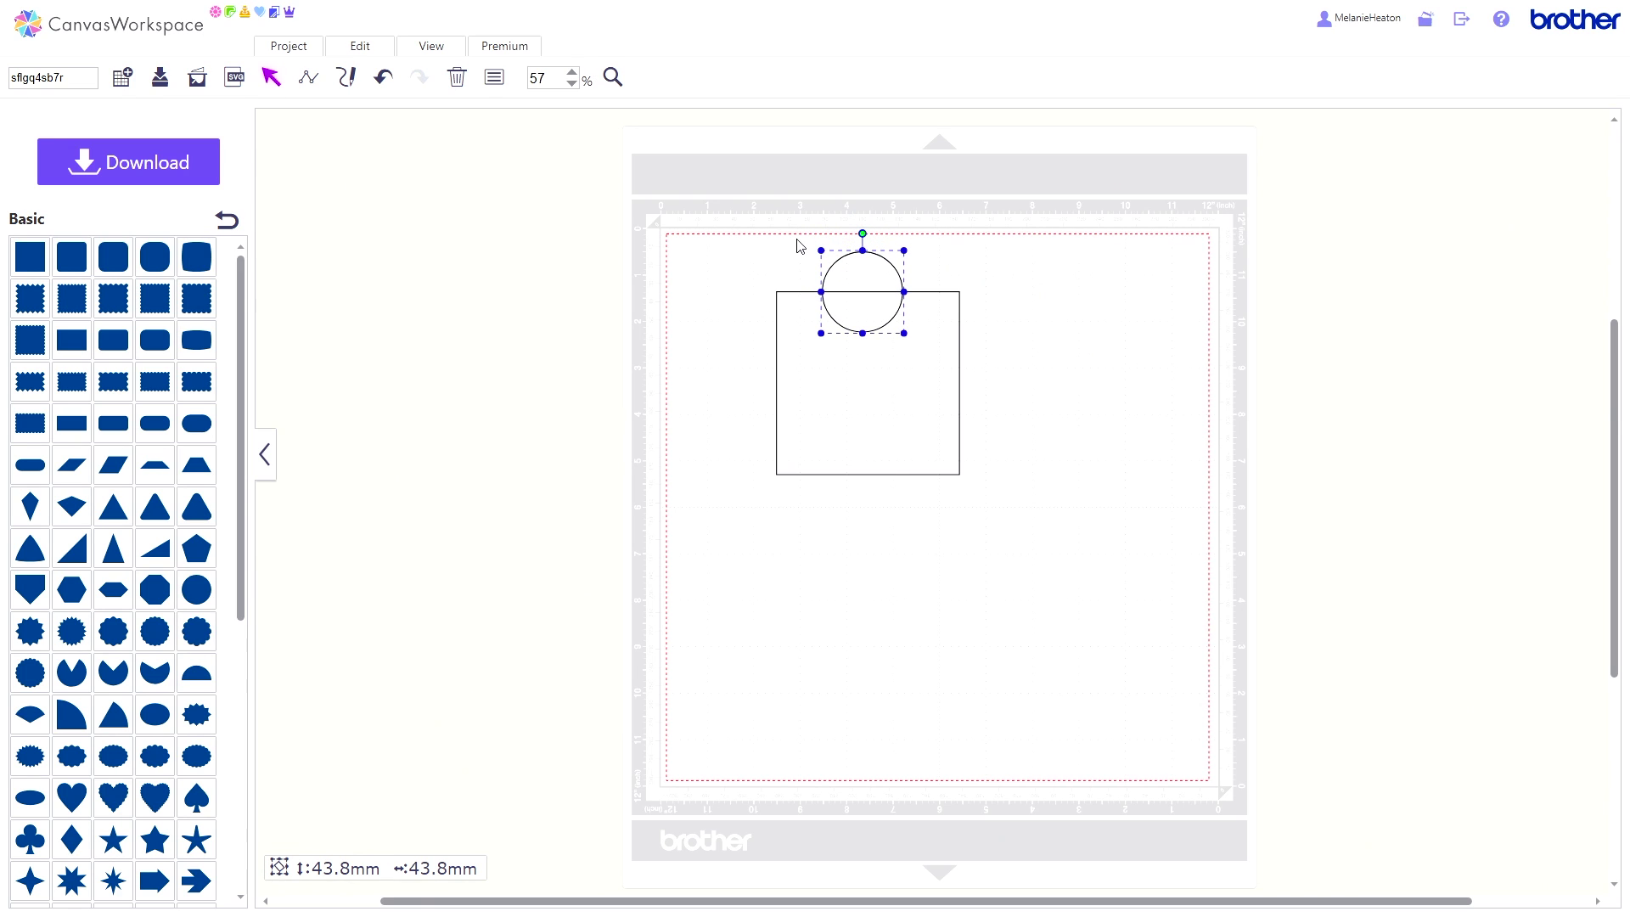
Select the square and the circle together and align their centres horizontally.
drag(793, 244, 956, 449)
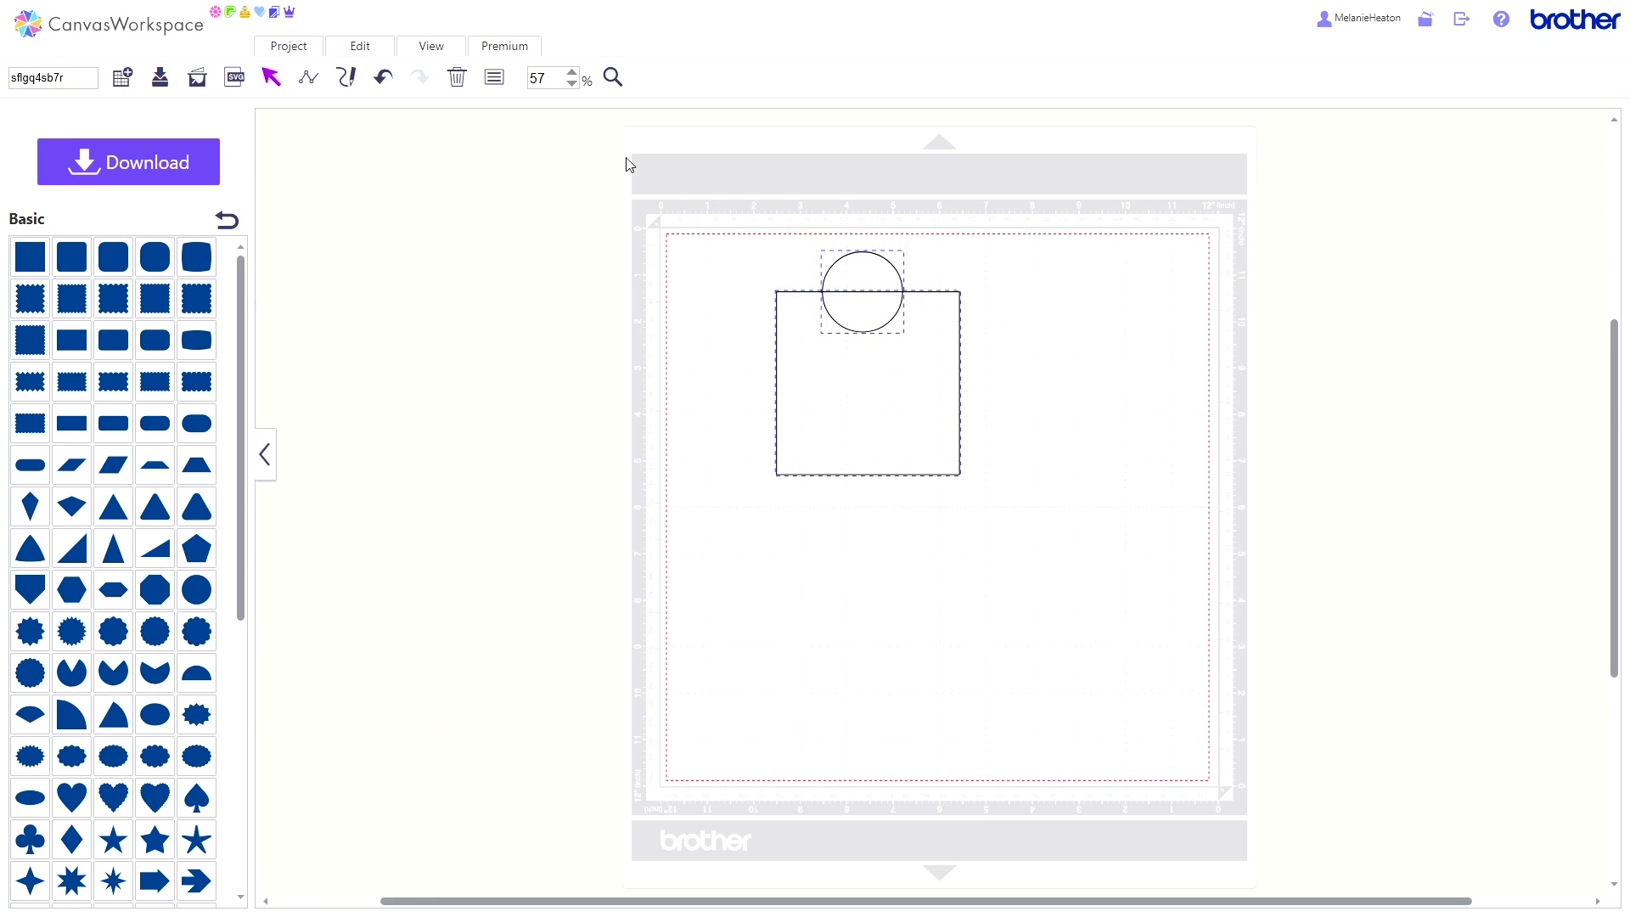
click(381, 47)
click(422, 242)
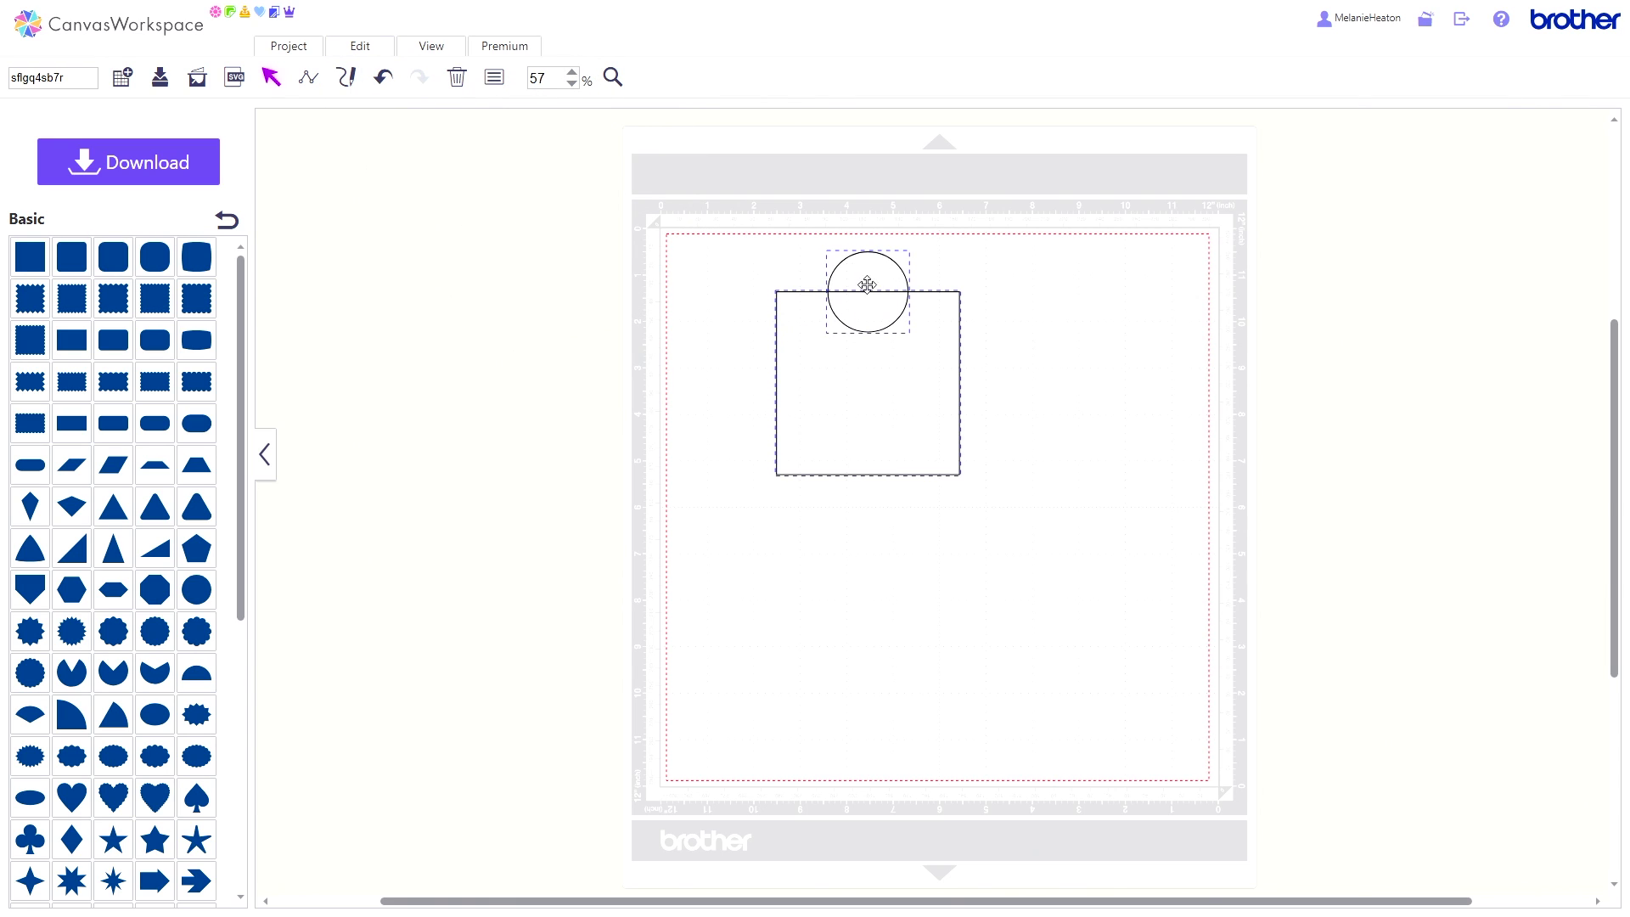
Weld the square and the centred circle into one tab-shaped outline, and undo the weld.
drag(730, 235, 1046, 497)
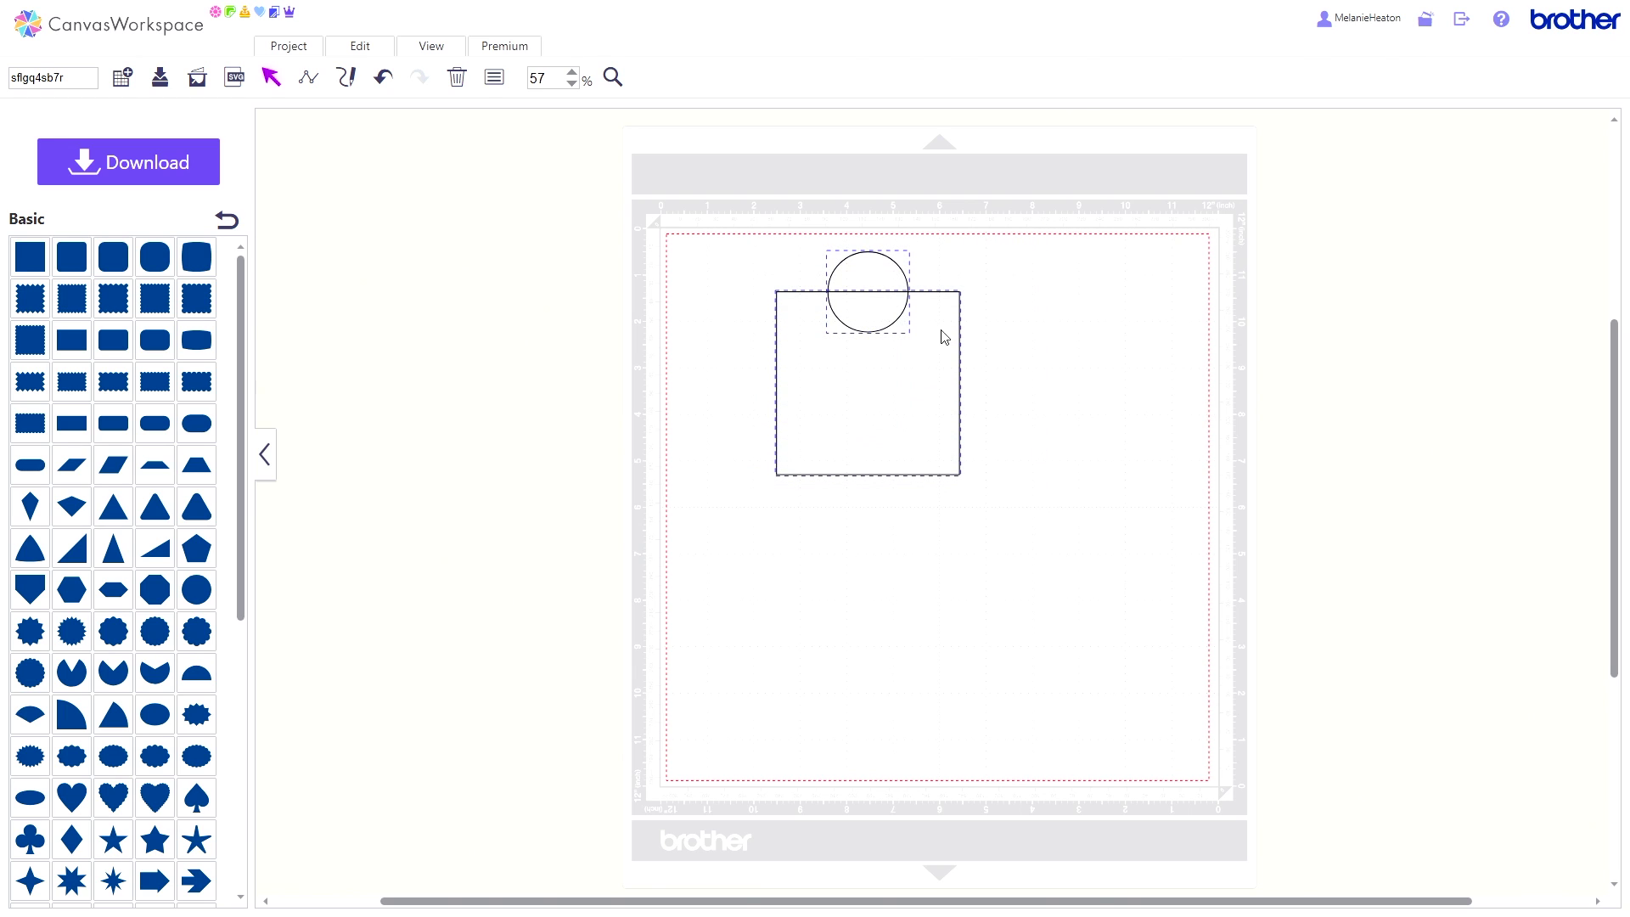
click(365, 54)
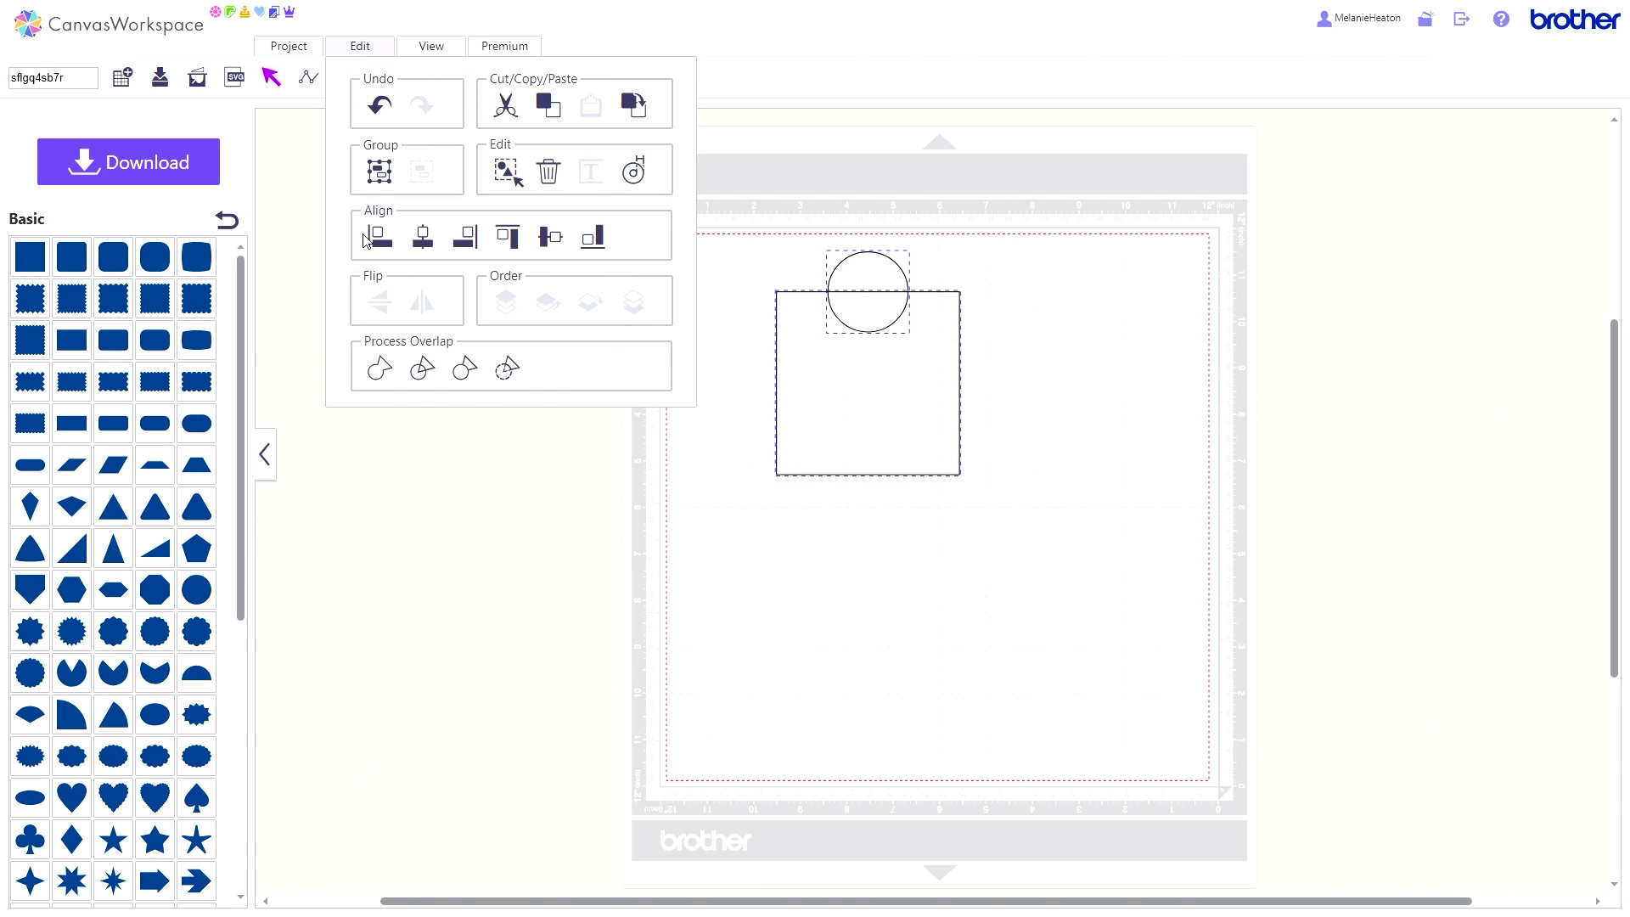
click(371, 376)
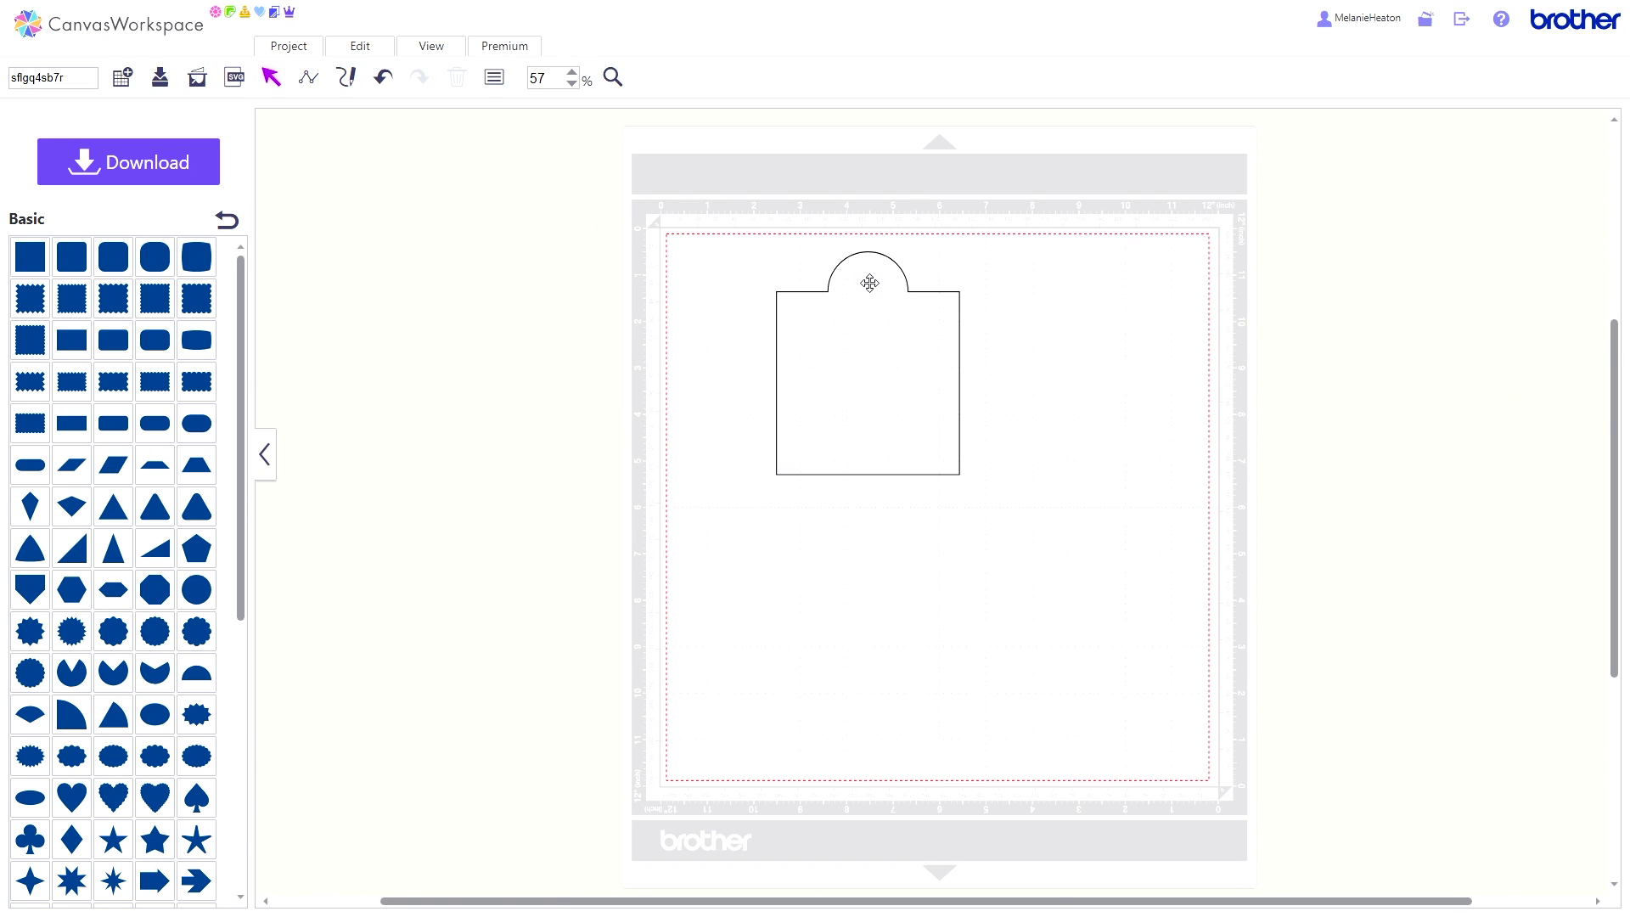
click(383, 77)
Divide the square and circle at their overlap and pull the two half circles away to opposite sides of the notched square.
drag(770, 235, 993, 431)
click(360, 46)
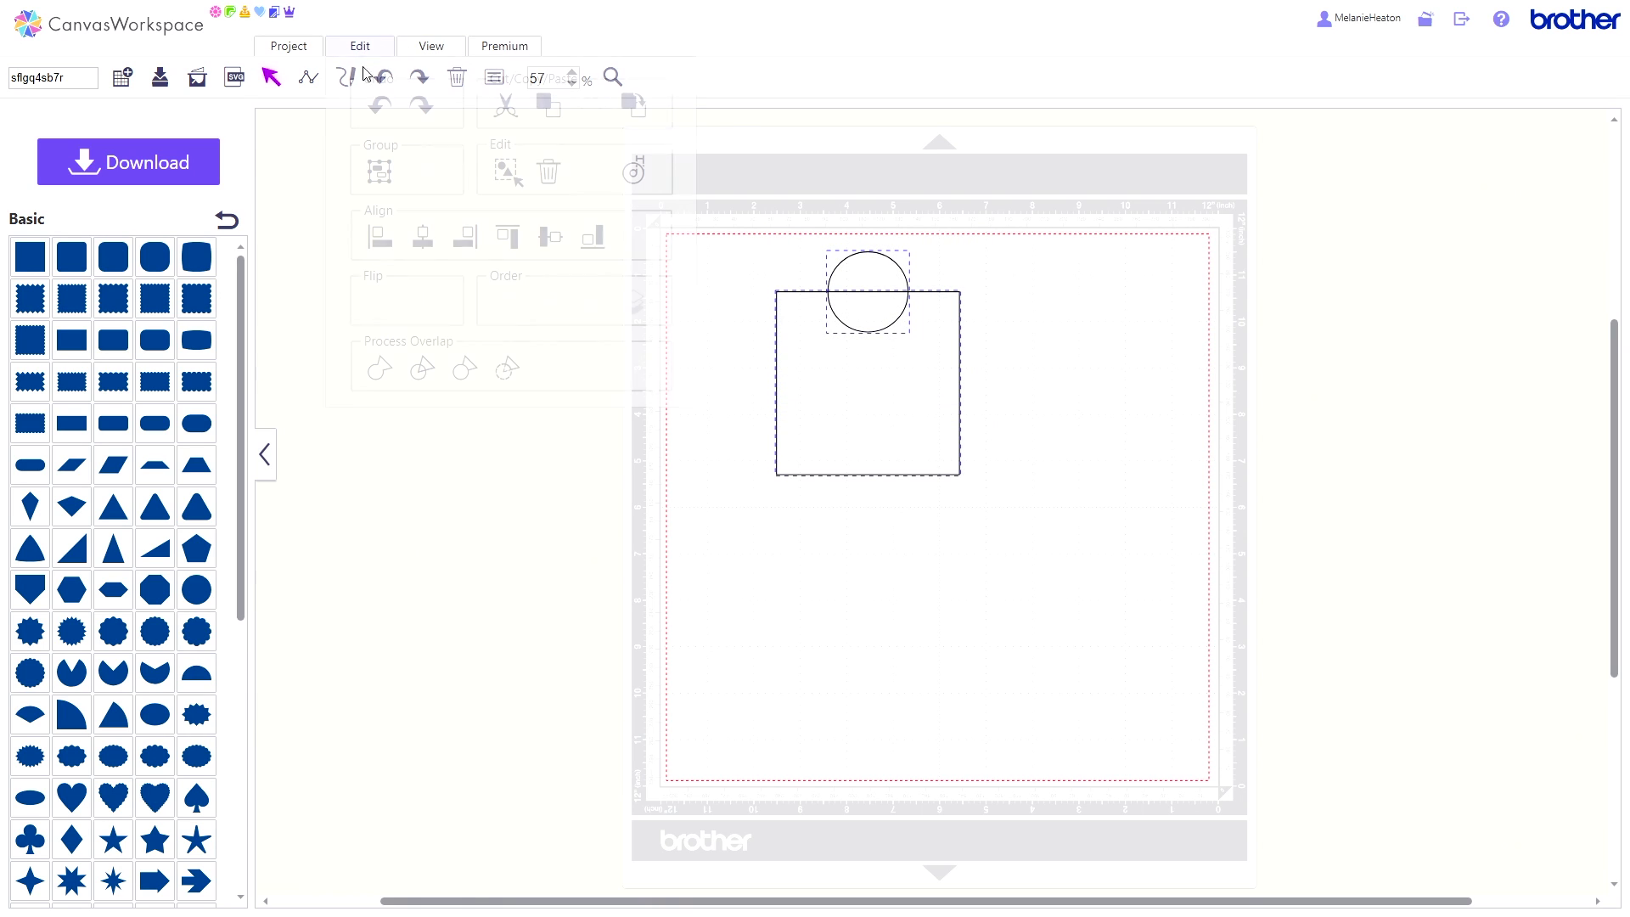
click(422, 368)
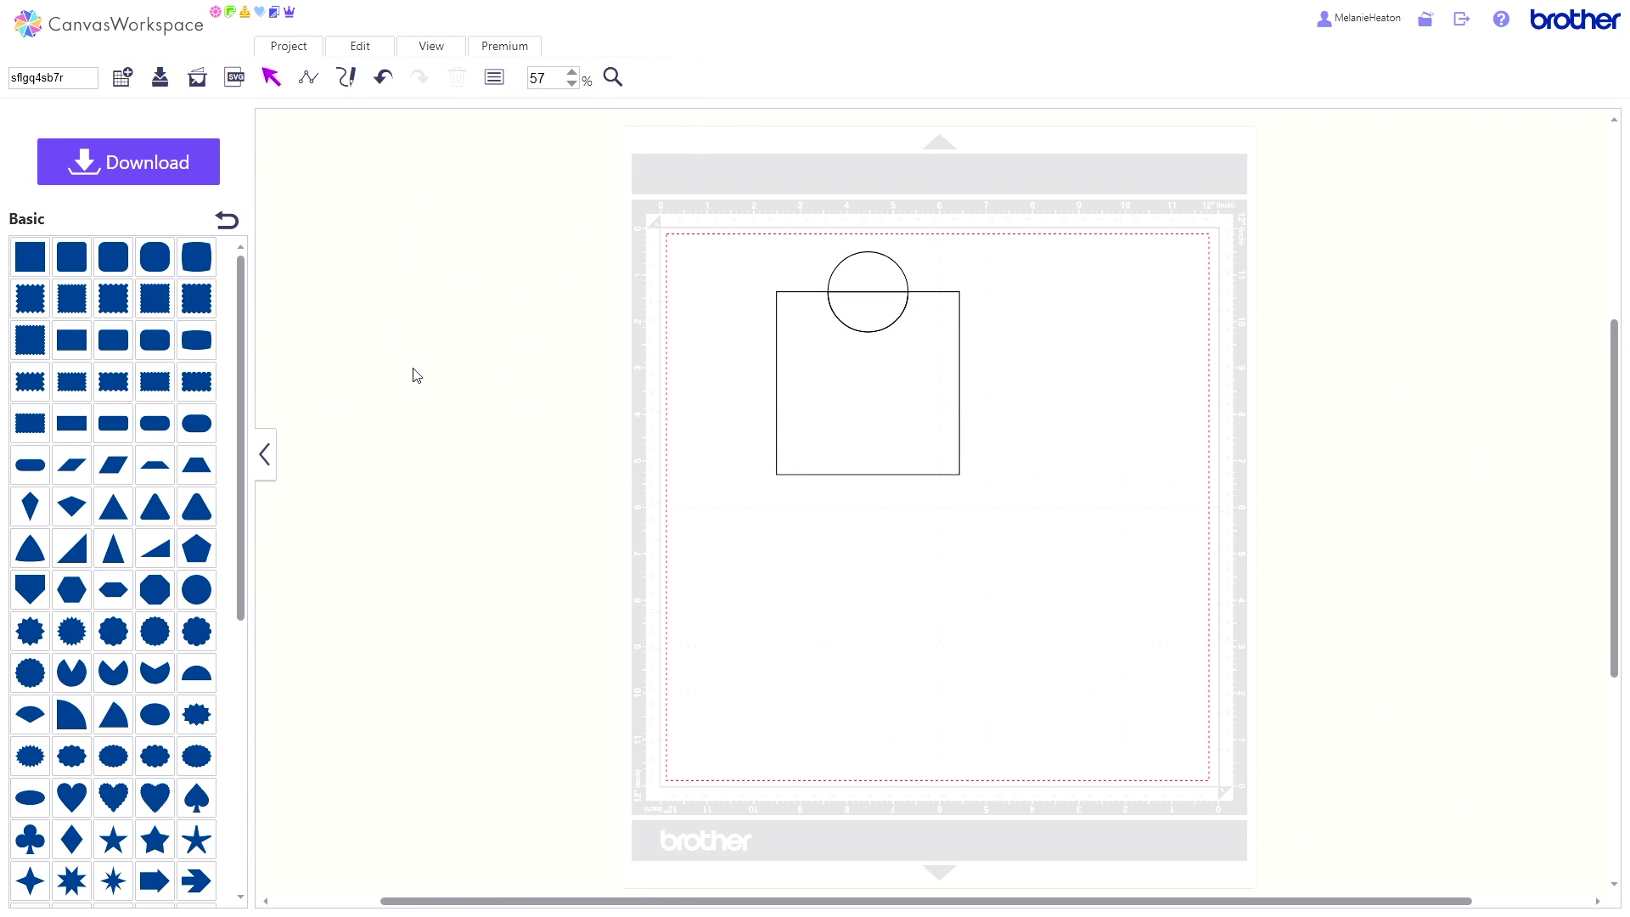
drag(849, 280, 1063, 304)
drag(857, 314, 666, 299)
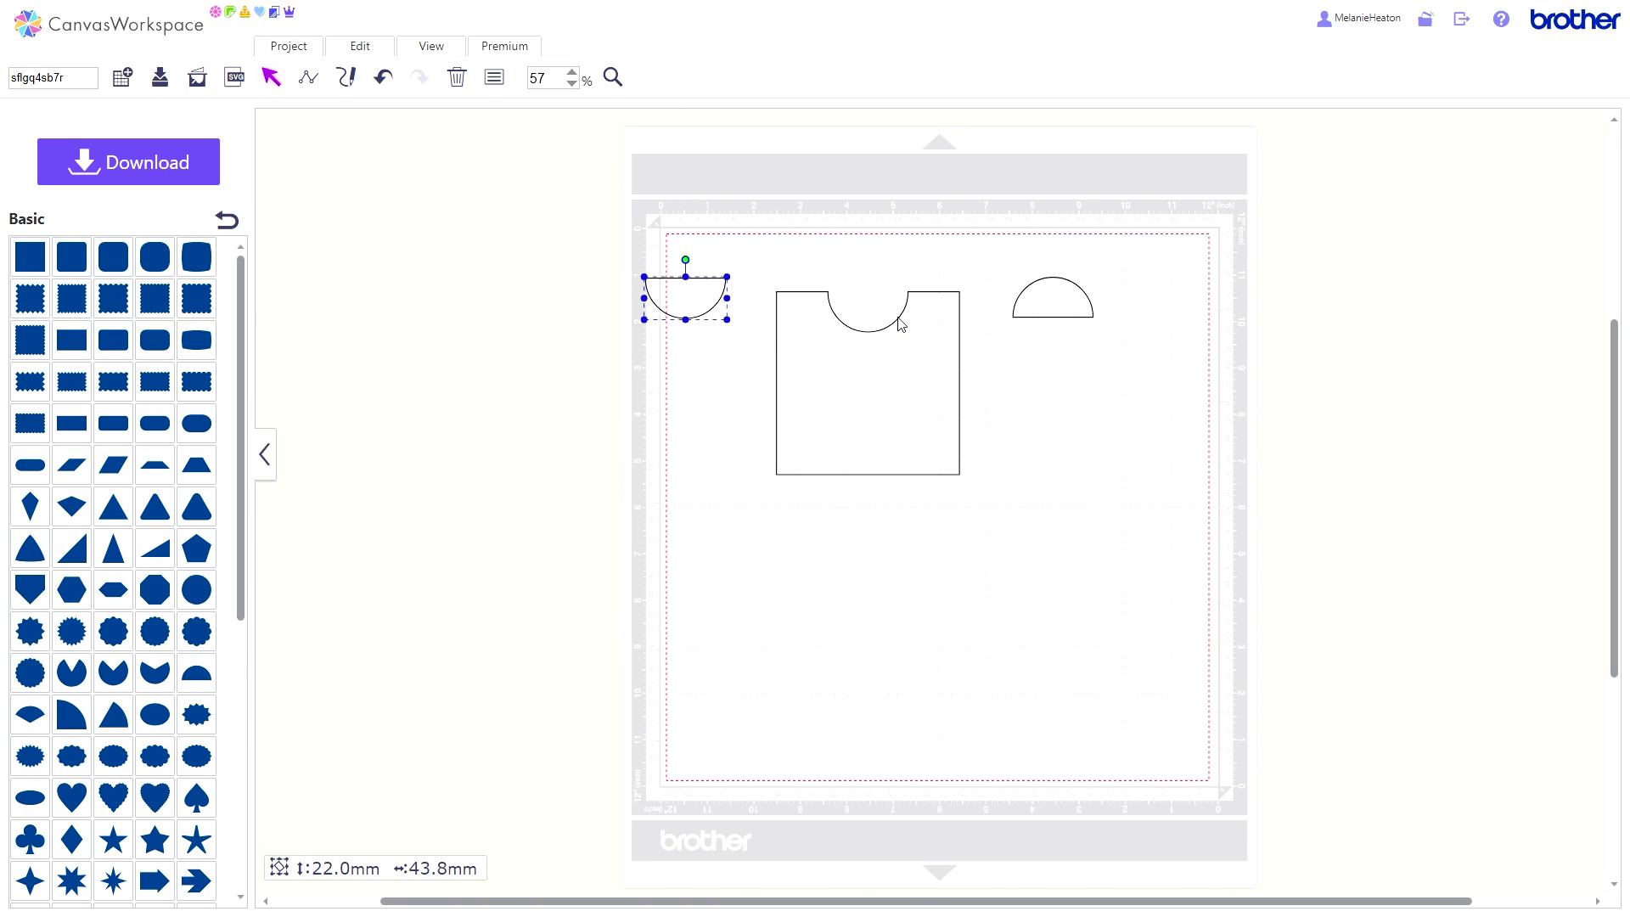
Create an inward offset line of the notched square with 2 mm spacing, and move the smaller copy to the right of the original.
click(879, 345)
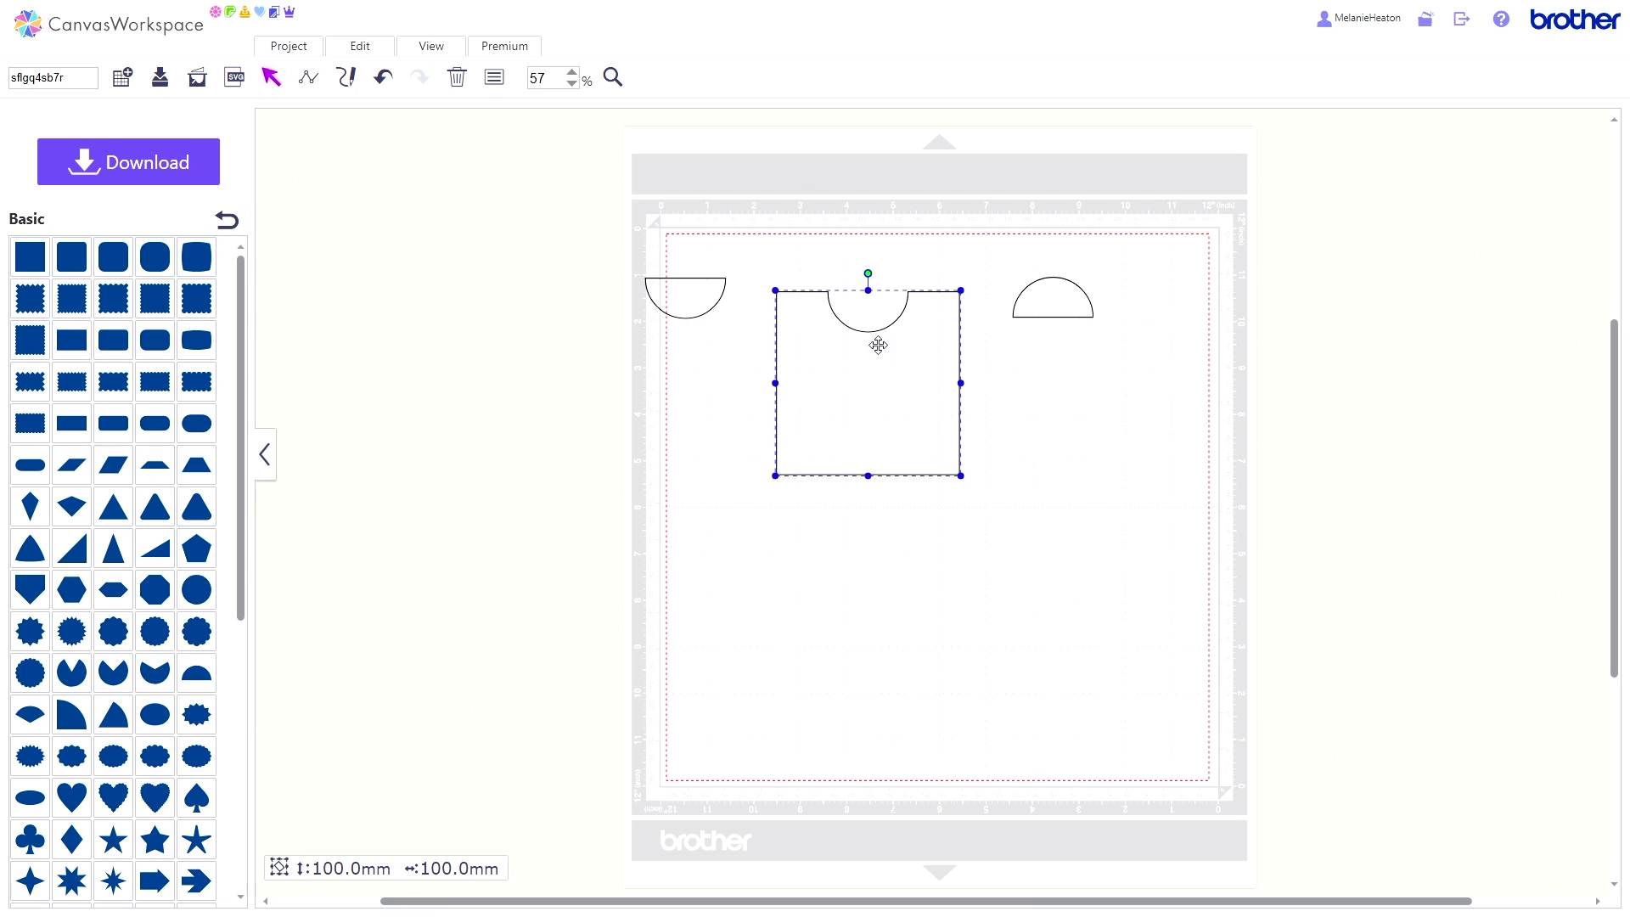
click(376, 54)
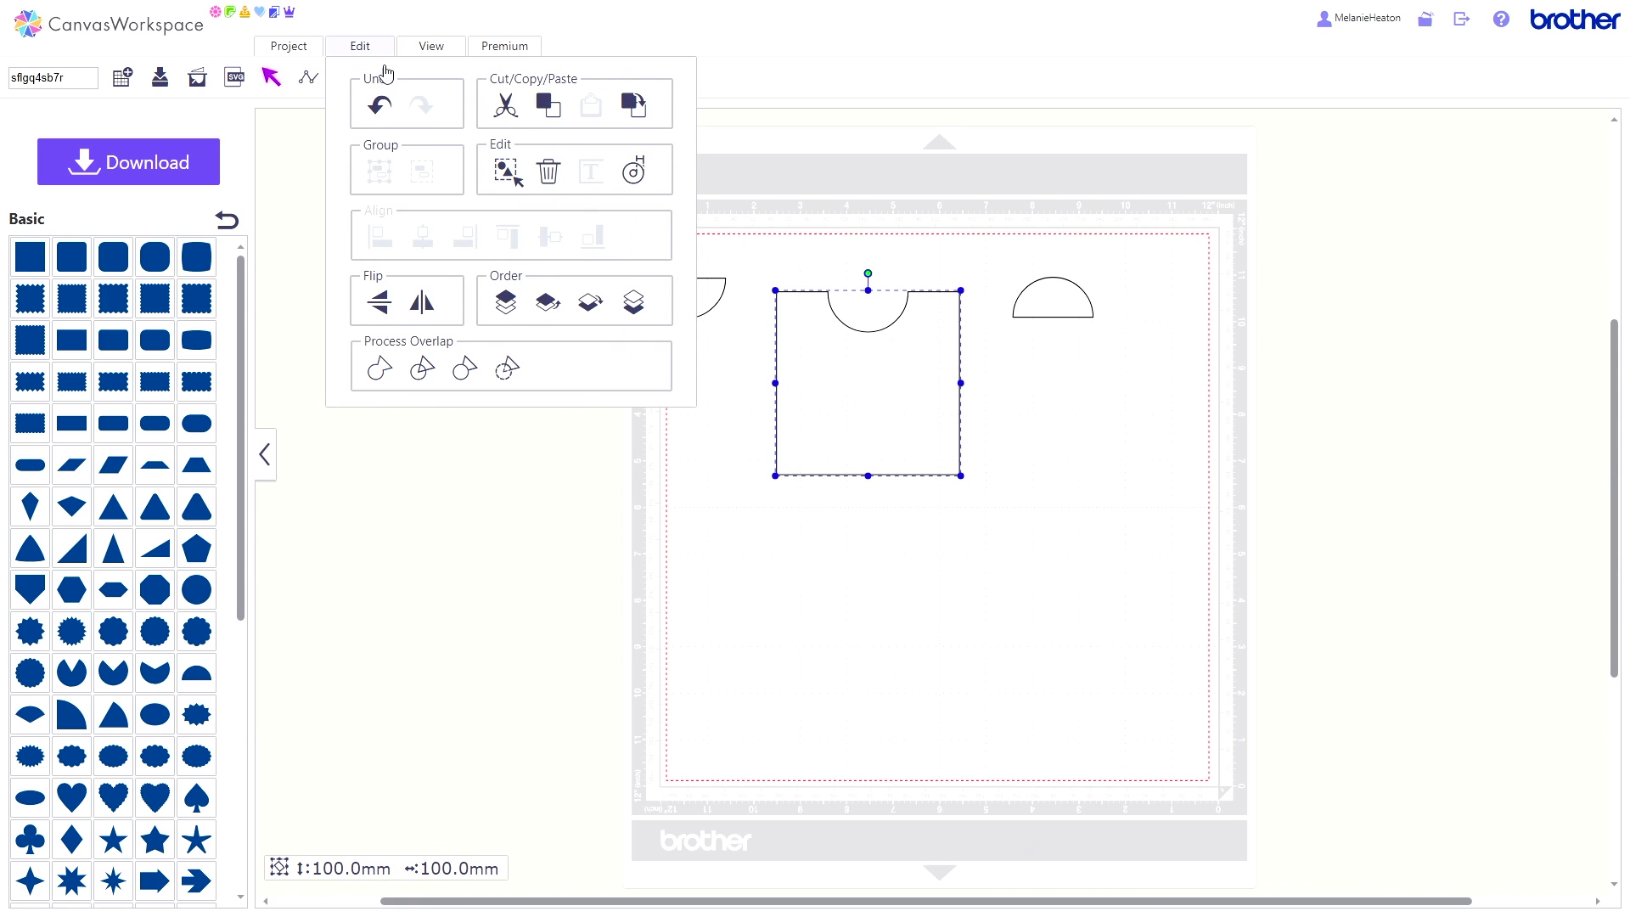
click(635, 174)
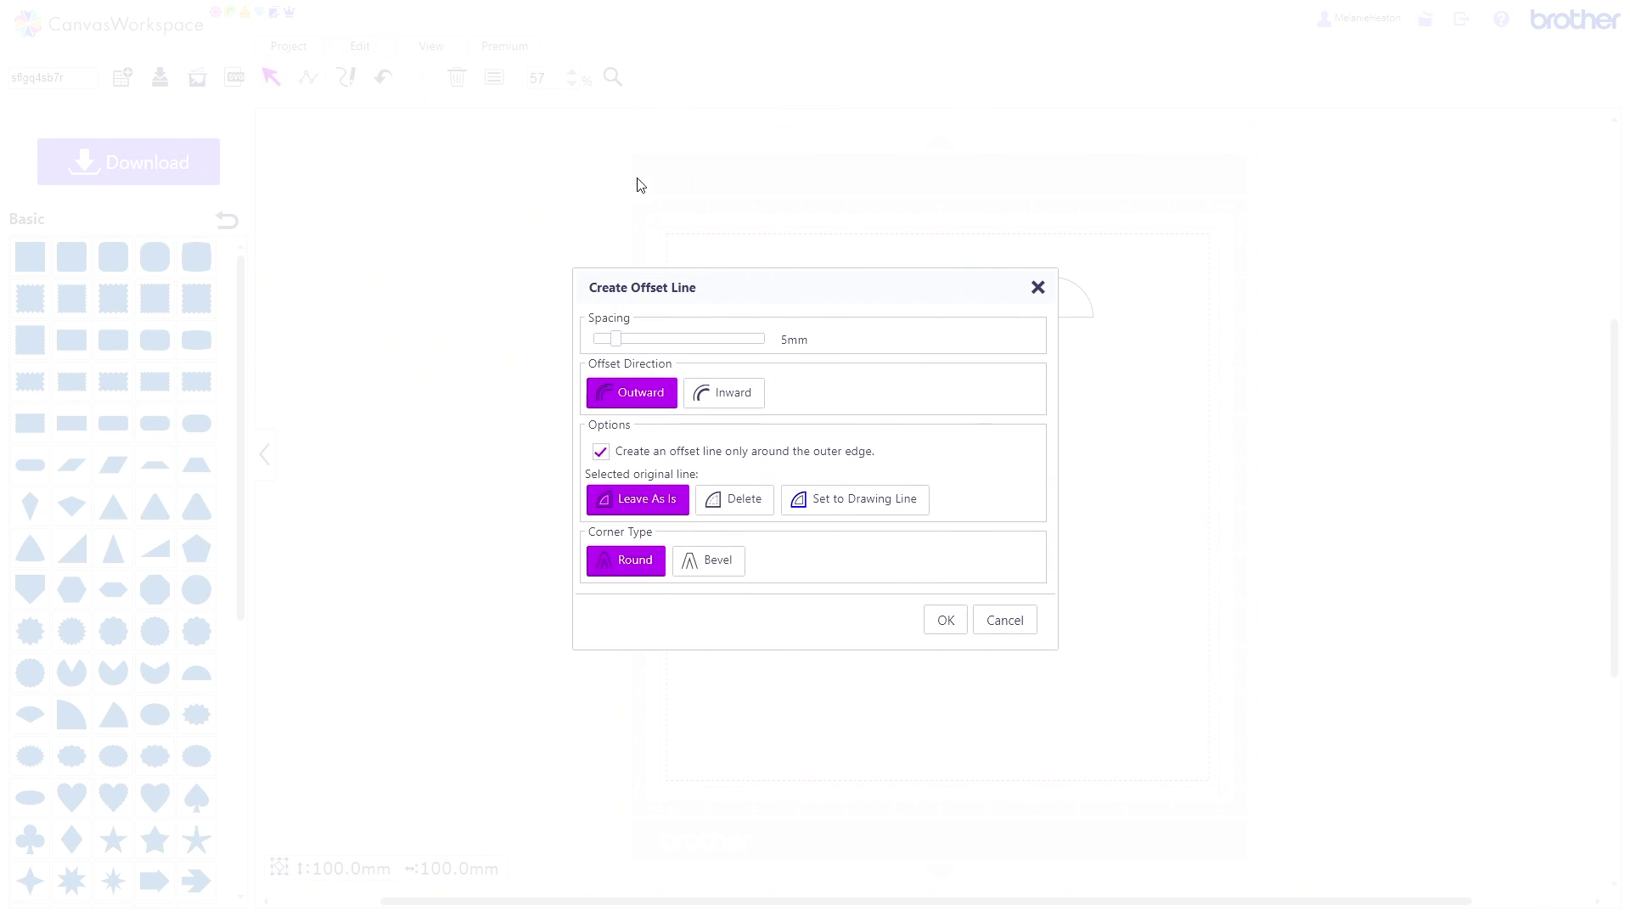
click(600, 339)
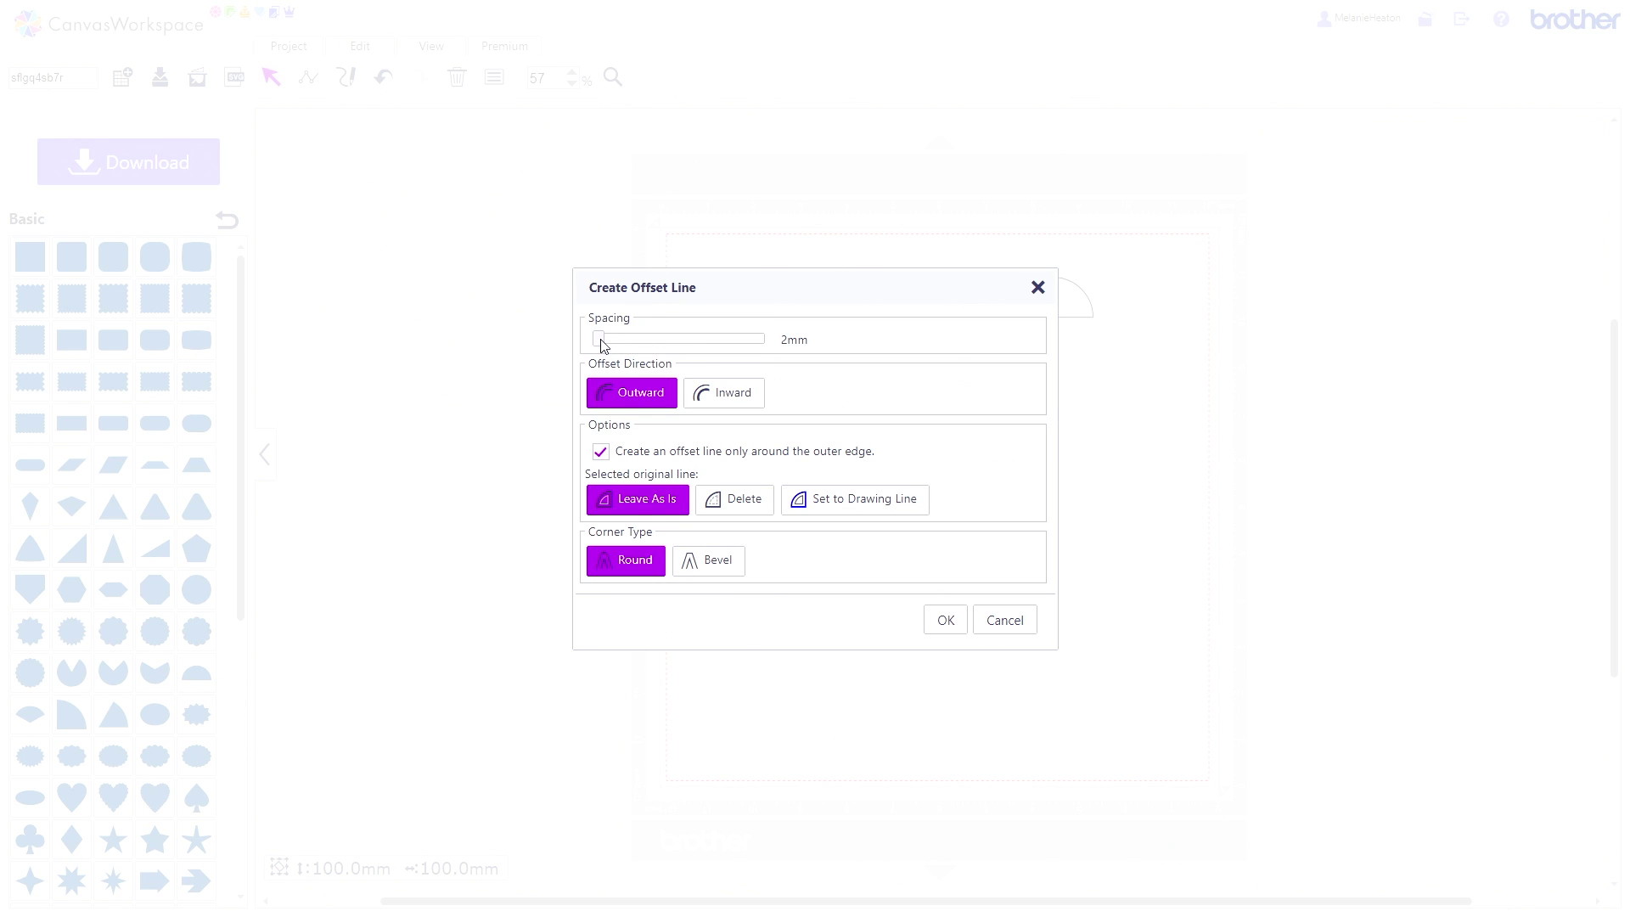
click(718, 404)
click(941, 622)
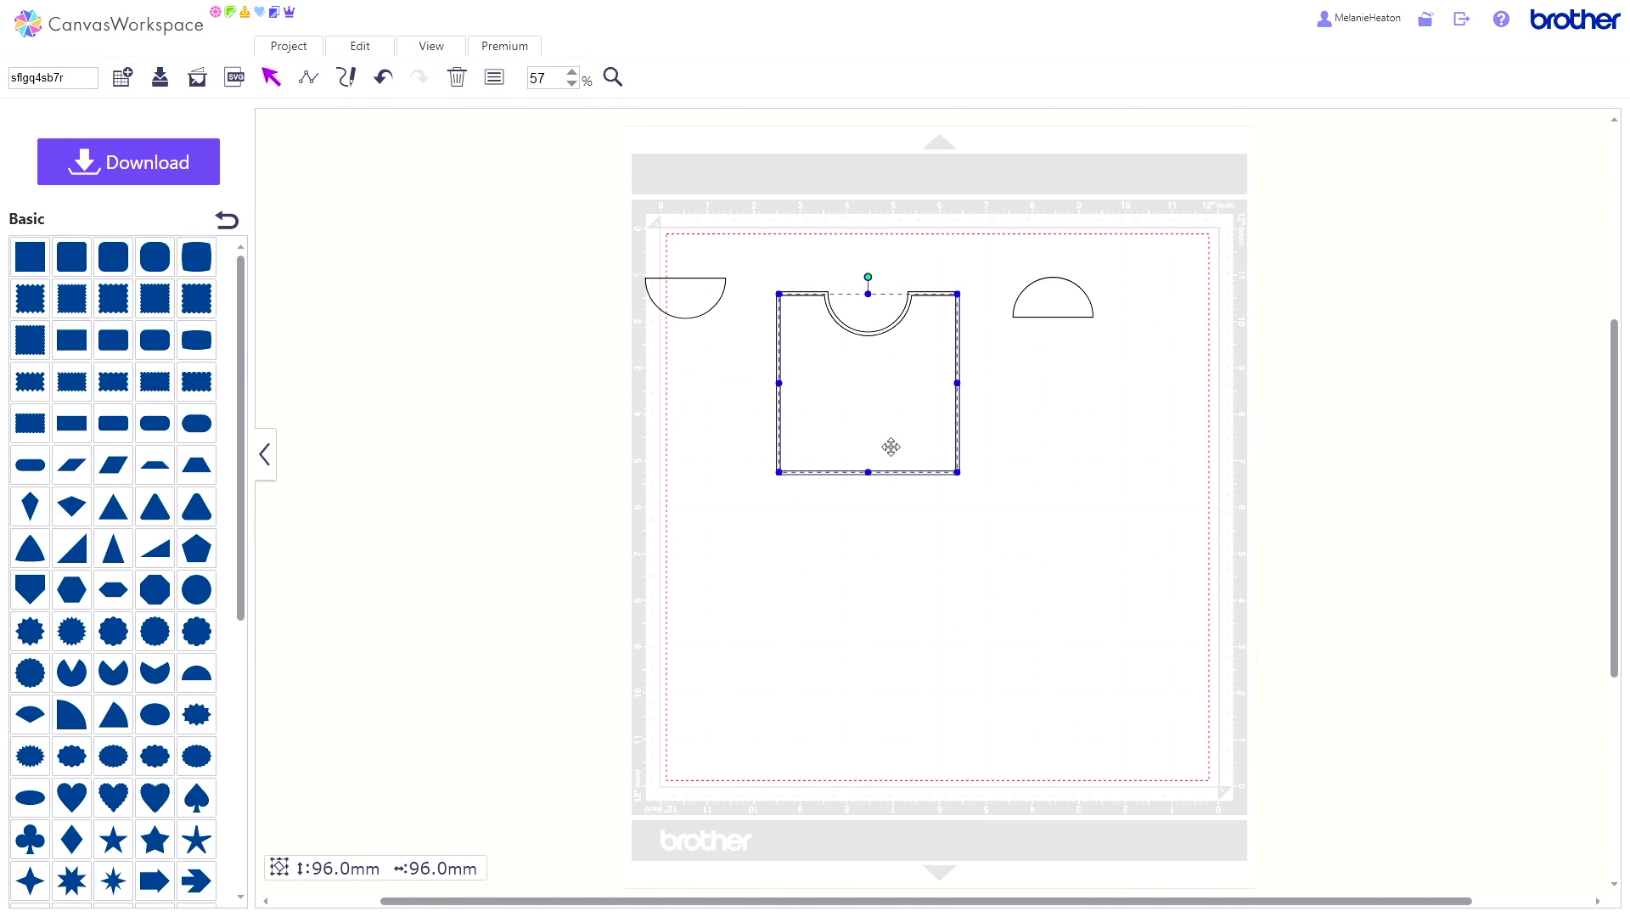
drag(891, 447, 1017, 461)
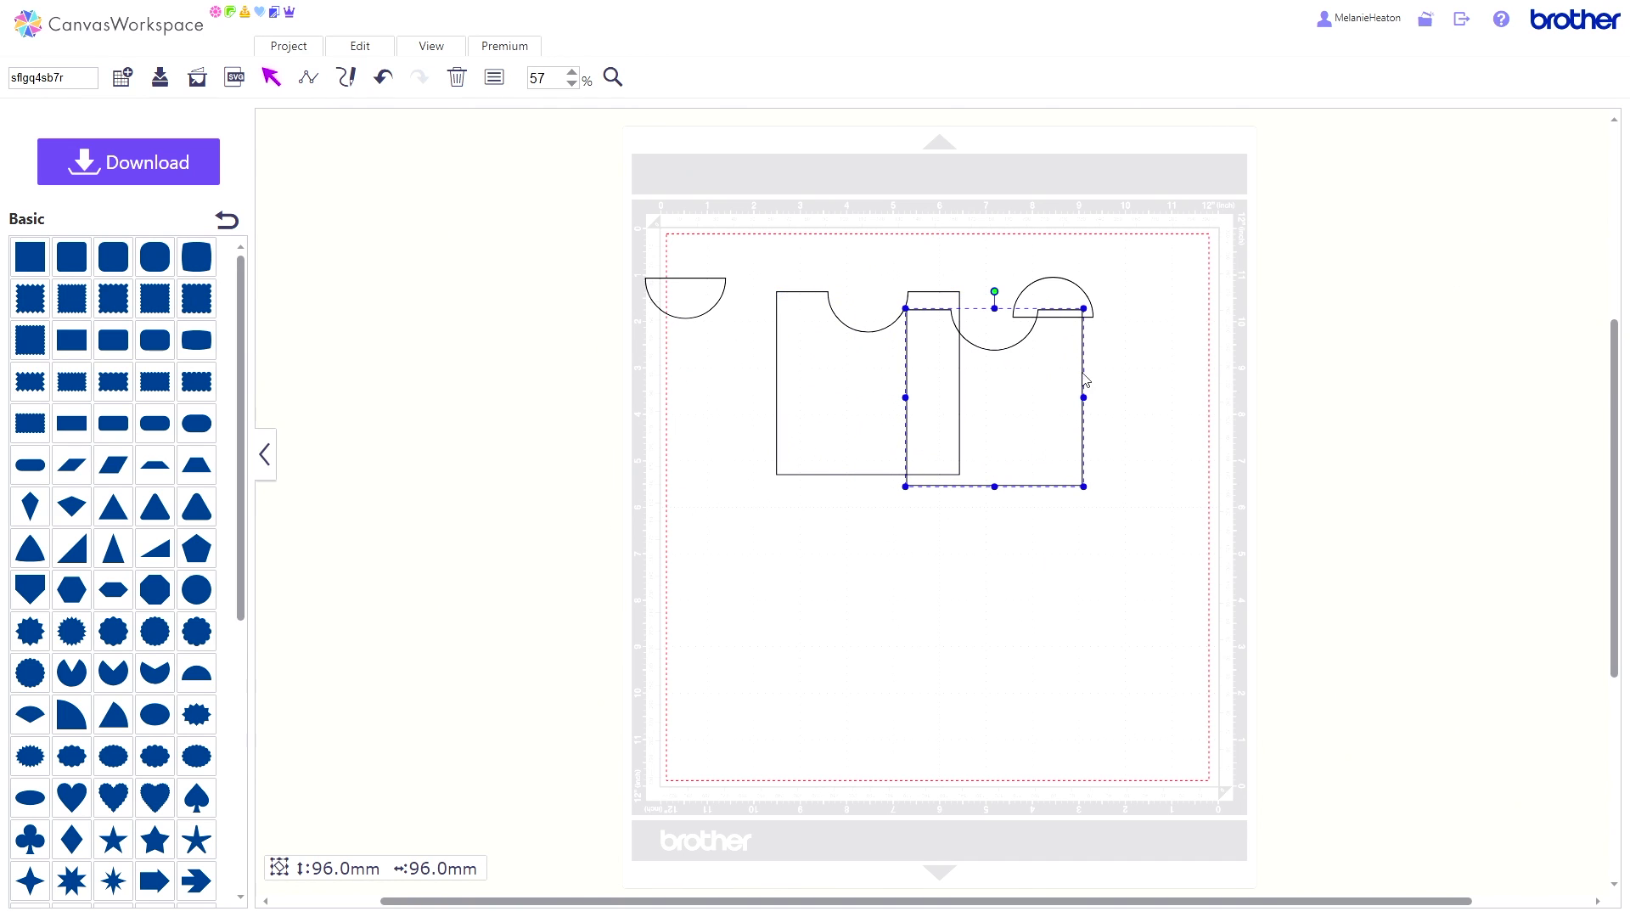